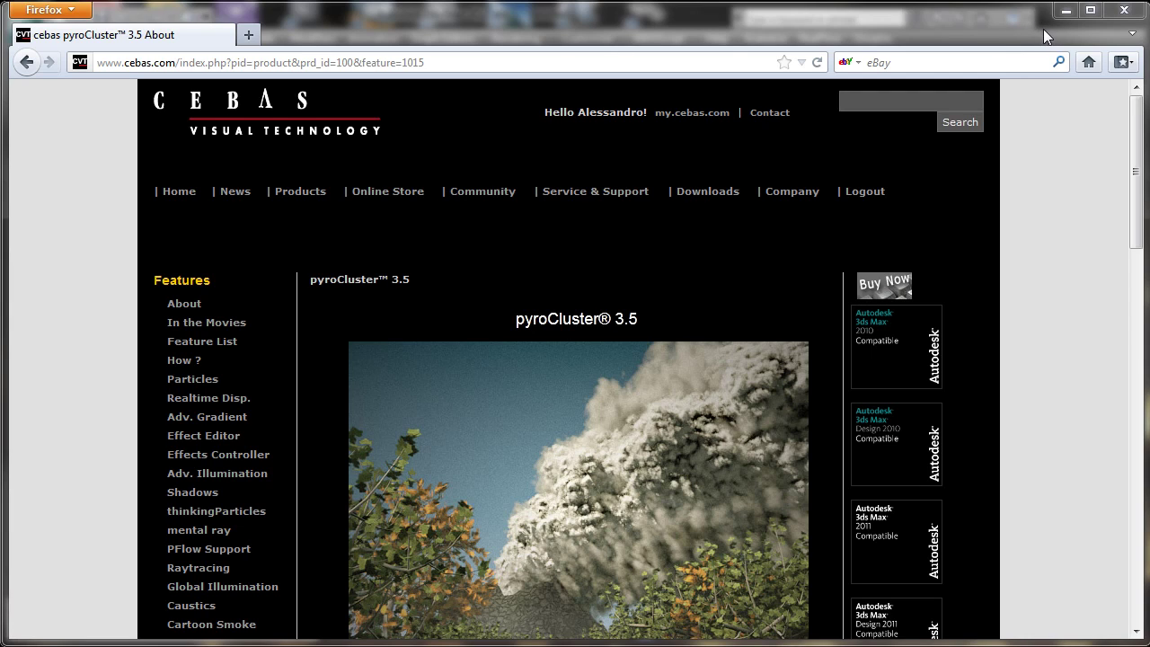
Switch from the browser to 3ds Max and add a pyrocluster3 atmospheric effect to the environment
{"action": "left_click", "coordinate": [1123, 9]}
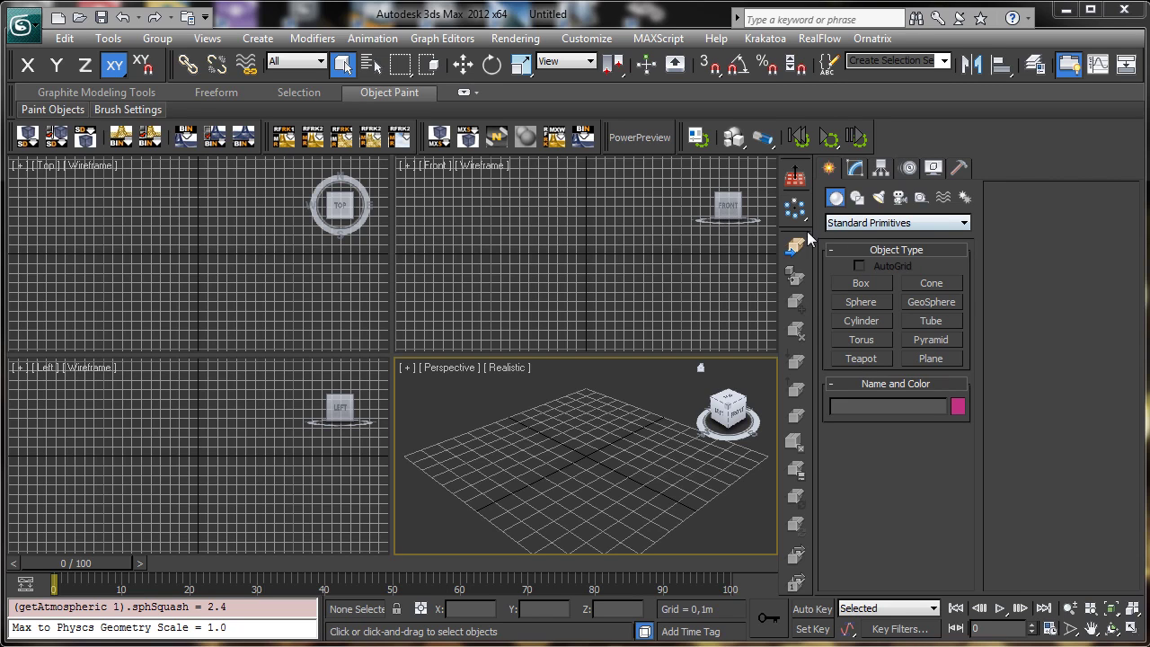
{"action": "left_click", "coordinate": [515, 38]}
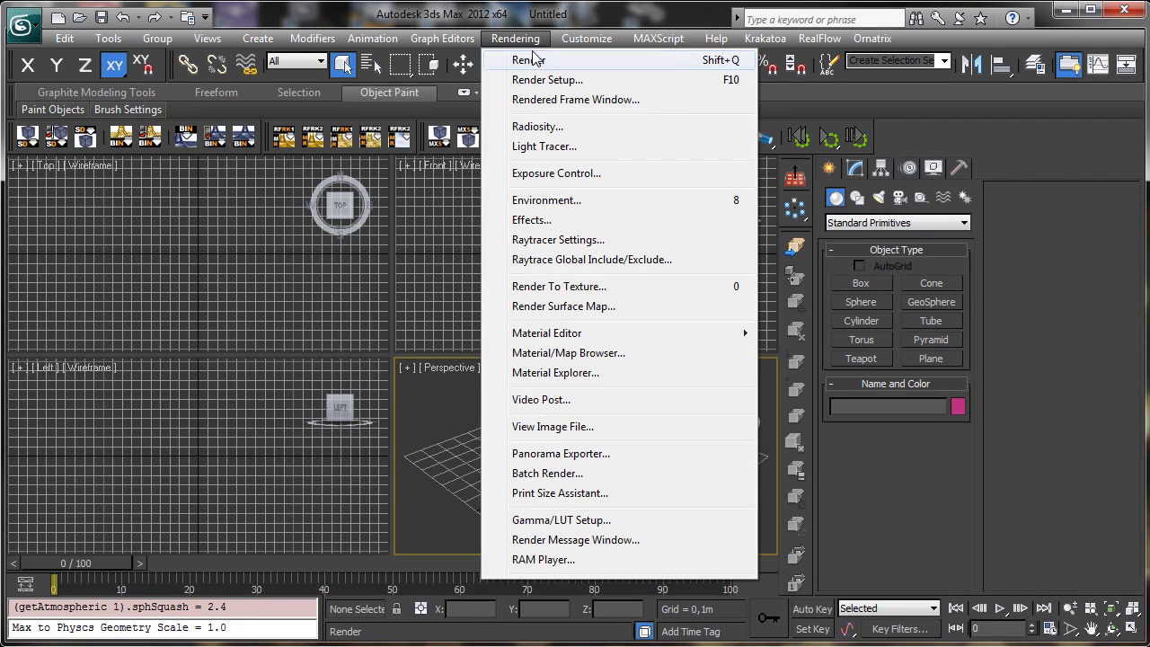
{"action": "left_click", "coordinate": [566, 202]}
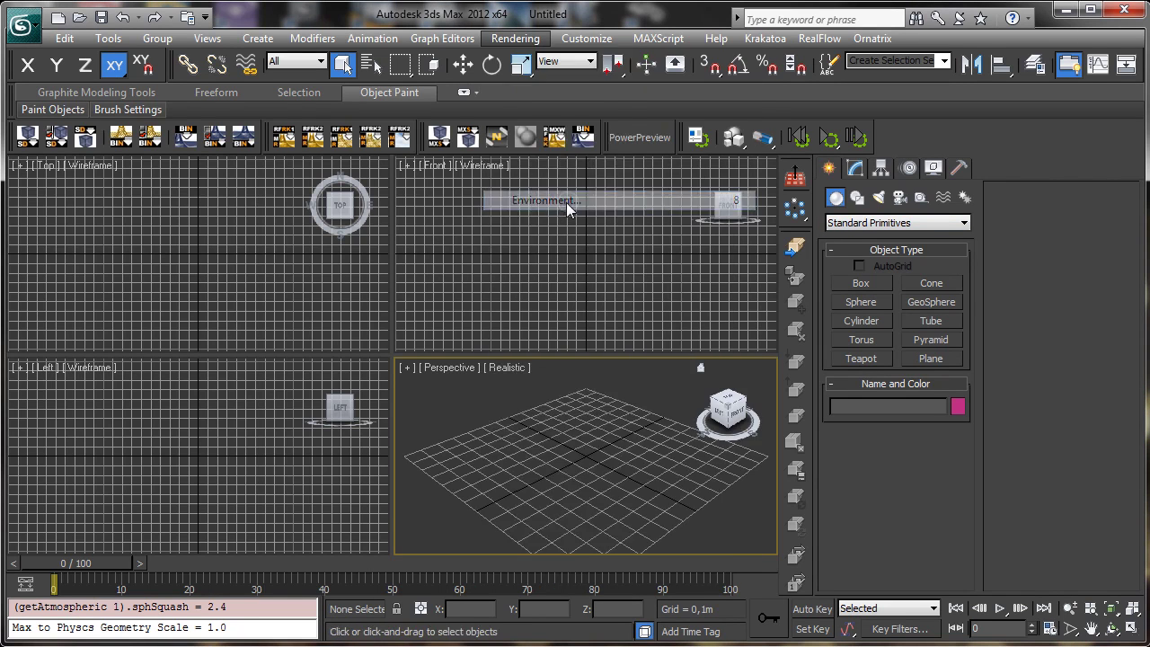
{"action": "mouse_move", "coordinate": [469, 54]}
{"action": "left_mouse_down"}
{"action": "mouse_move", "coordinate": [482, 27]}
{"action": "mouse_move", "coordinate": [485, 38]}
{"action": "left_mouse_up"}
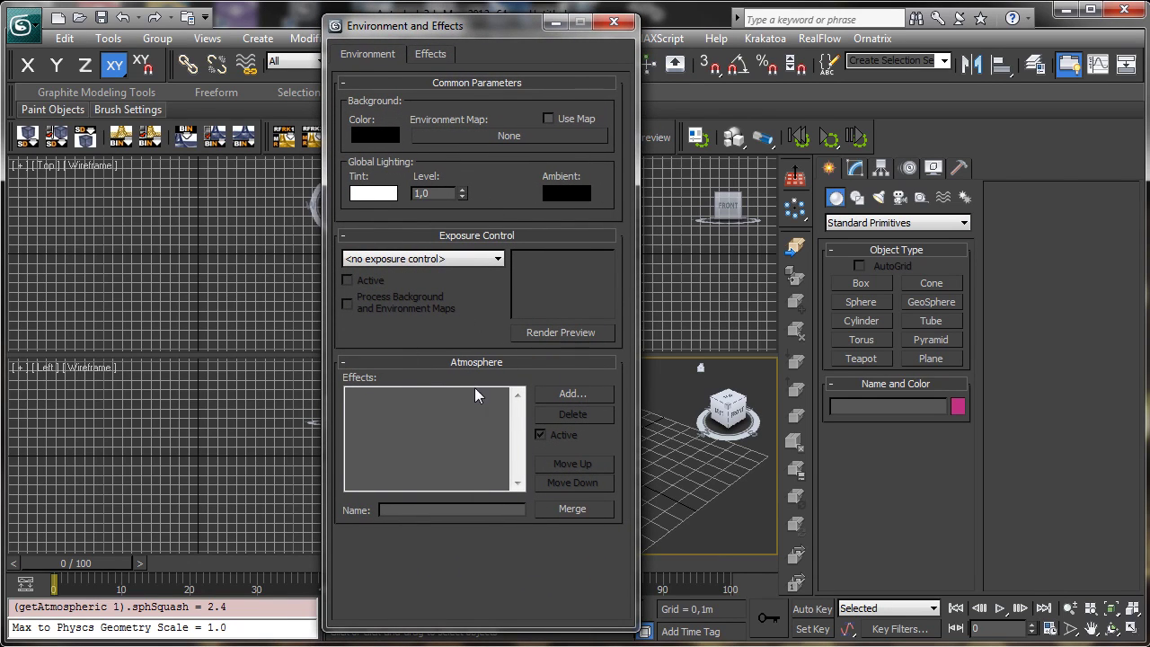
{"action": "left_click", "coordinate": [572, 392]}
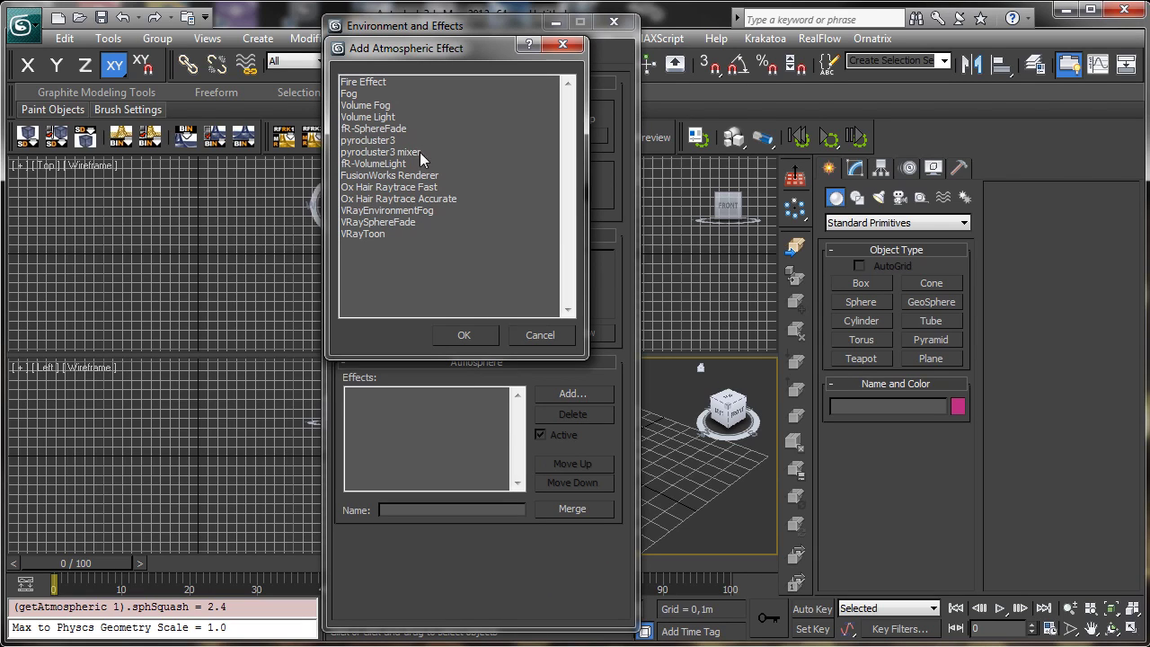
{"action": "left_click", "coordinate": [376, 139]}
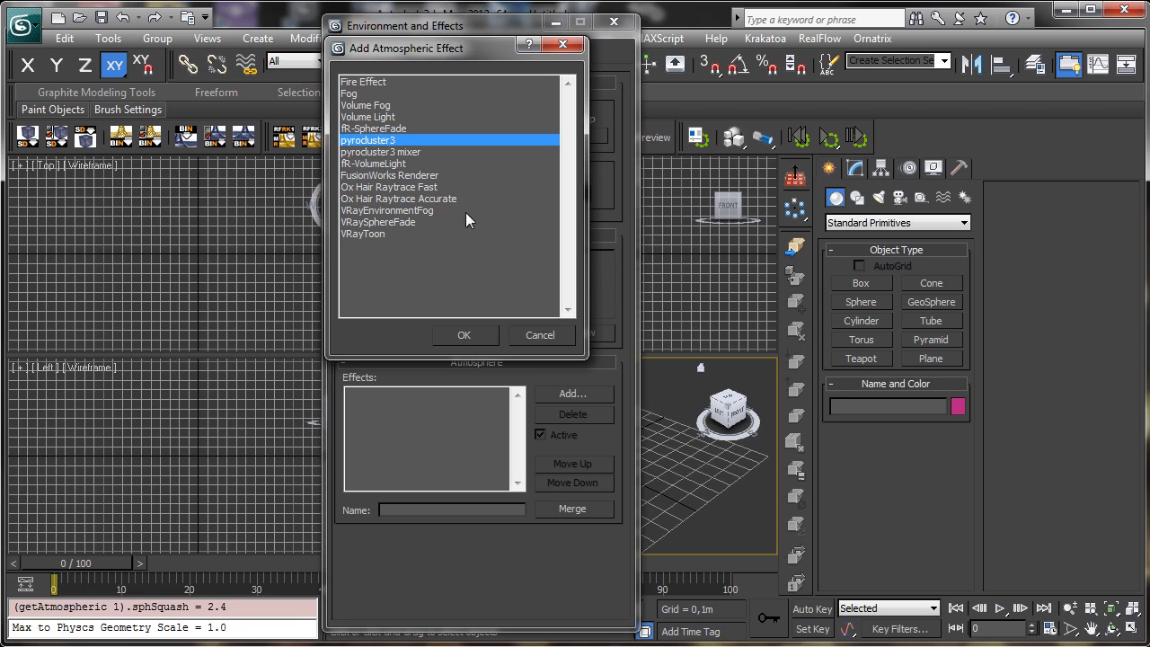
{"action": "left_click", "coordinate": [464, 334]}
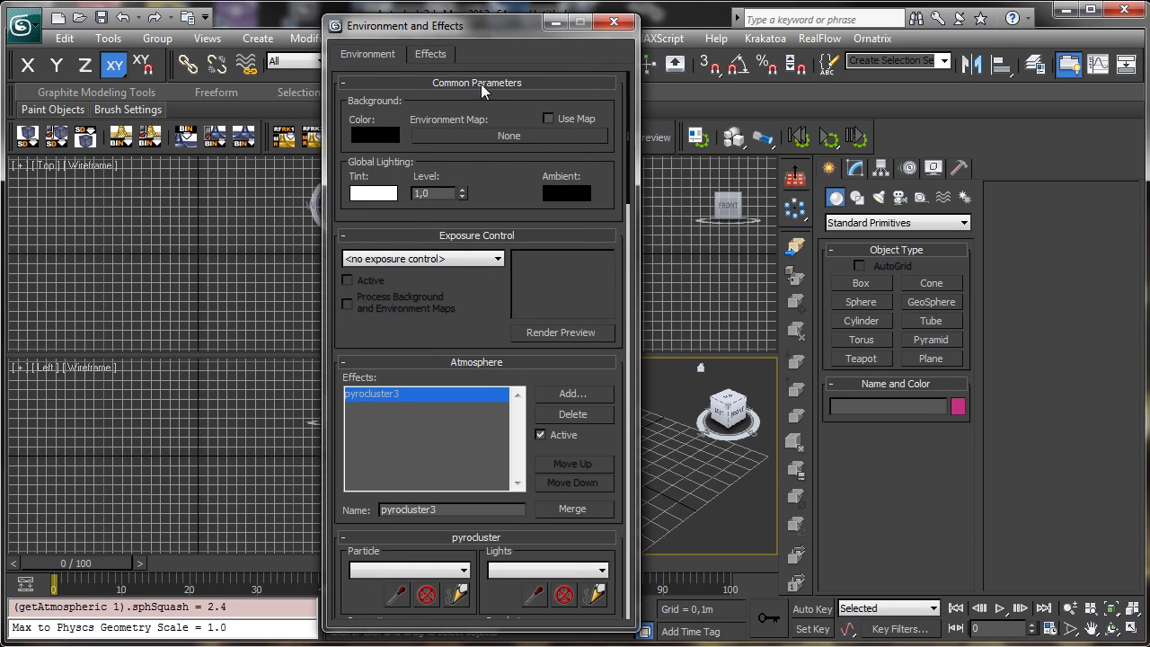
Collapse the Common Parameters, Exposure Control and Atmosphere rollouts in the environment settings
{"action": "left_click", "coordinate": [481, 83]}
{"action": "left_click", "coordinate": [484, 101]}
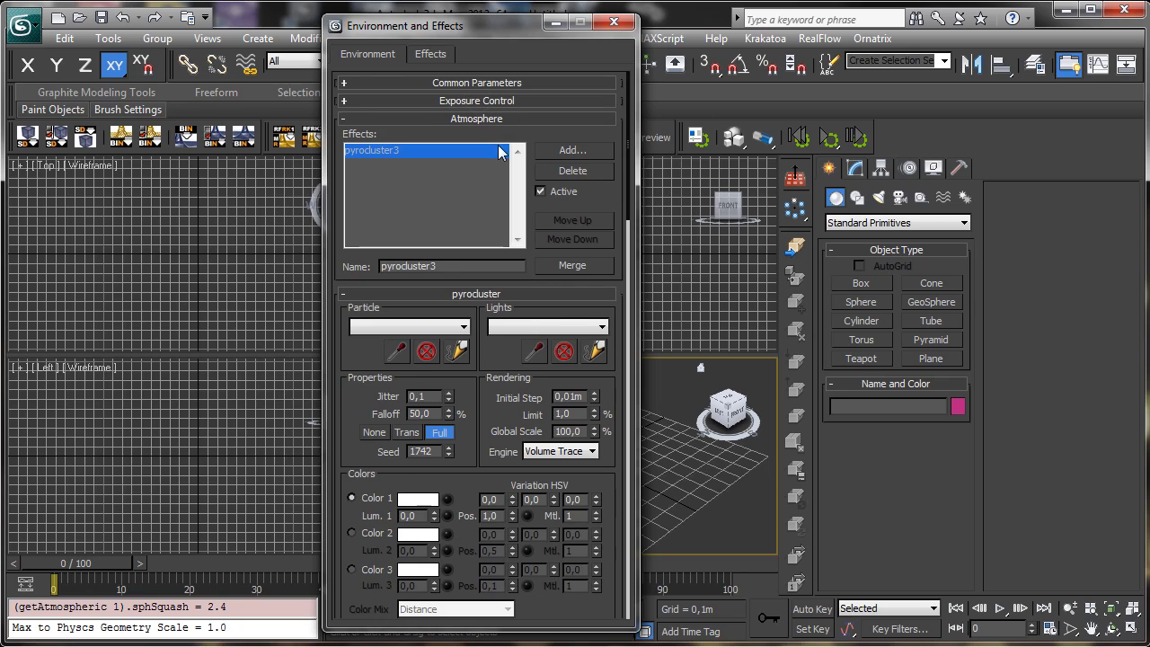
{"action": "left_click", "coordinate": [469, 120]}
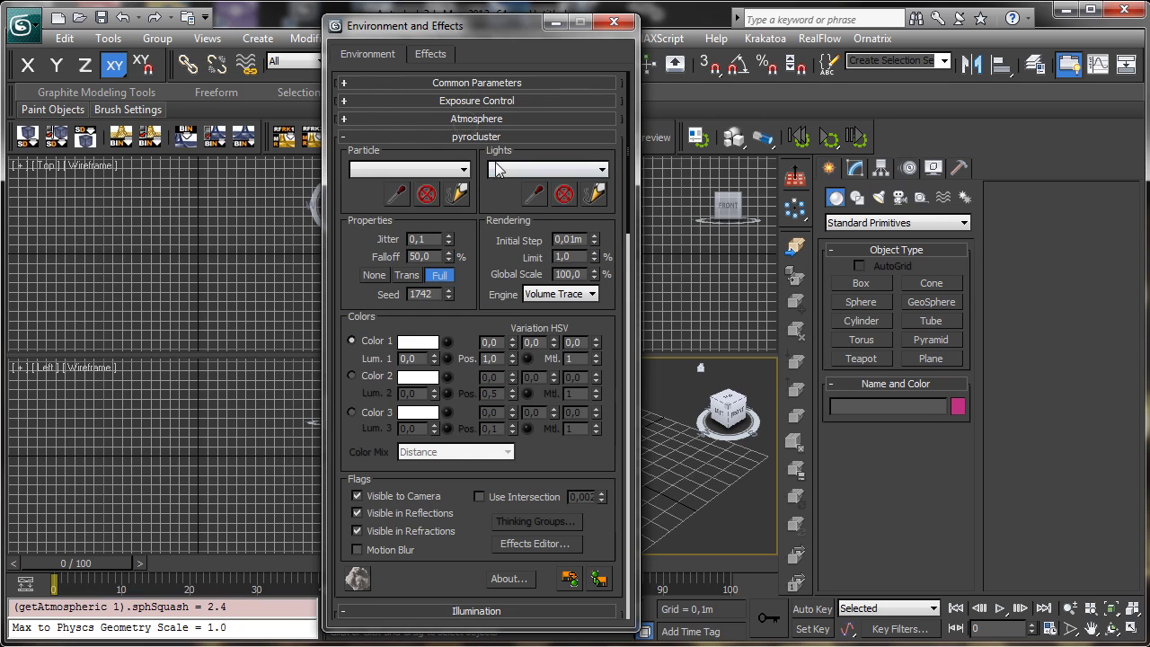
Examine the pyrocluster effect's illumination, shadow, shape, noise, forces and G-buffer settings
{"action": "scroll", "coordinate": [472, 325], "scroll_direction": "down", "scroll_amount": 5}
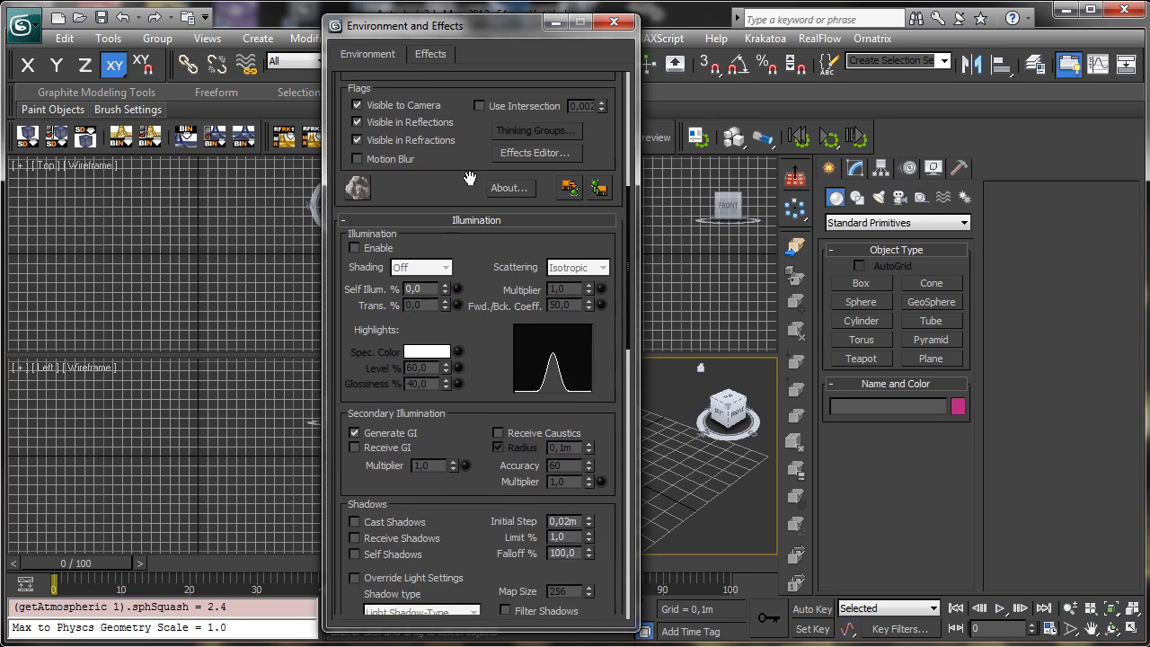
{"action": "scroll", "coordinate": [469, 178], "scroll_direction": "down", "scroll_amount": 10}
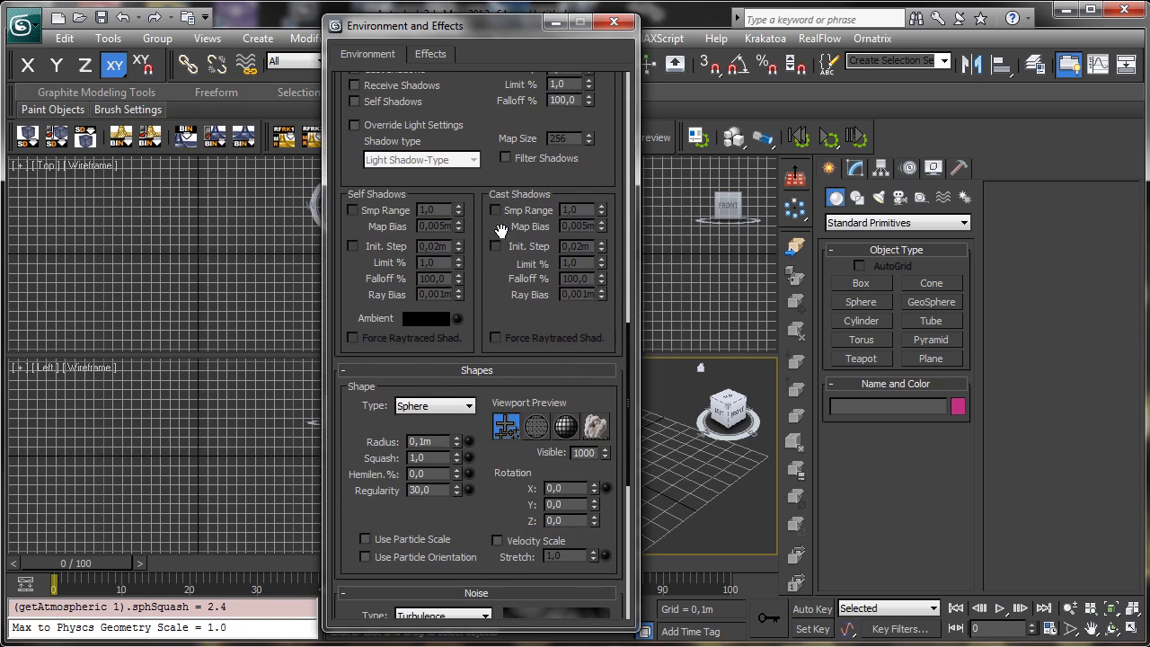
{"action": "scroll", "coordinate": [505, 334], "scroll_direction": "down", "scroll_amount": 5}
{"action": "scroll", "coordinate": [484, 326], "scroll_direction": "down", "scroll_amount": 5}
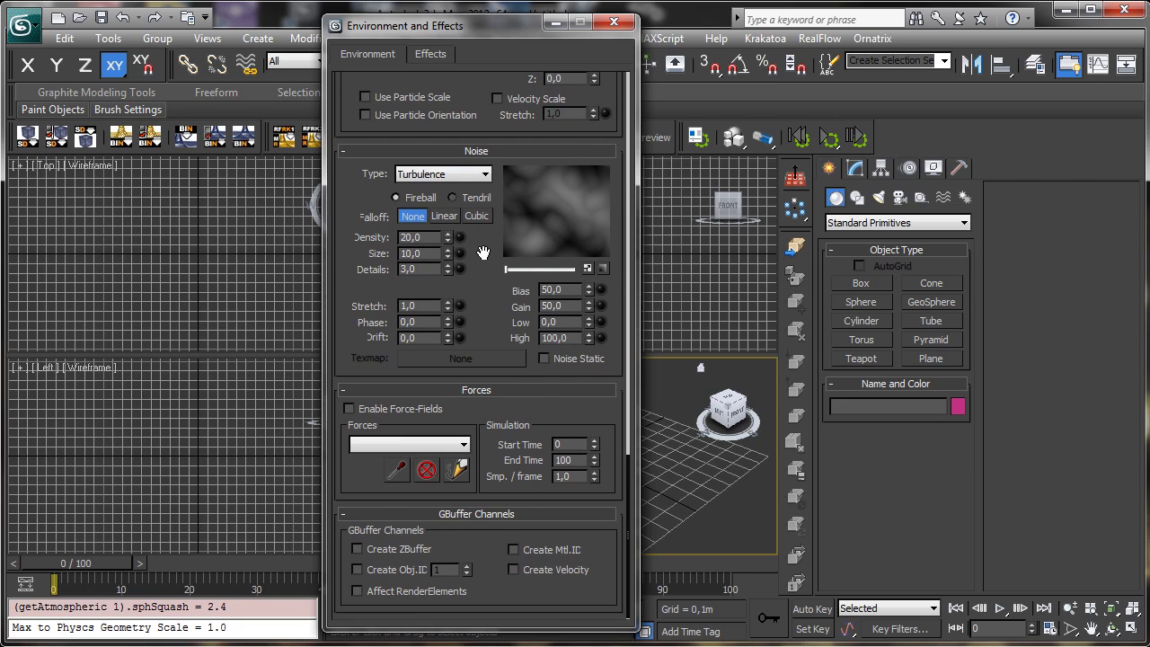
{"action": "scroll", "coordinate": [489, 250], "scroll_direction": "up", "scroll_amount": 7}
{"action": "scroll", "coordinate": [500, 187], "scroll_direction": "up", "scroll_amount": 8}
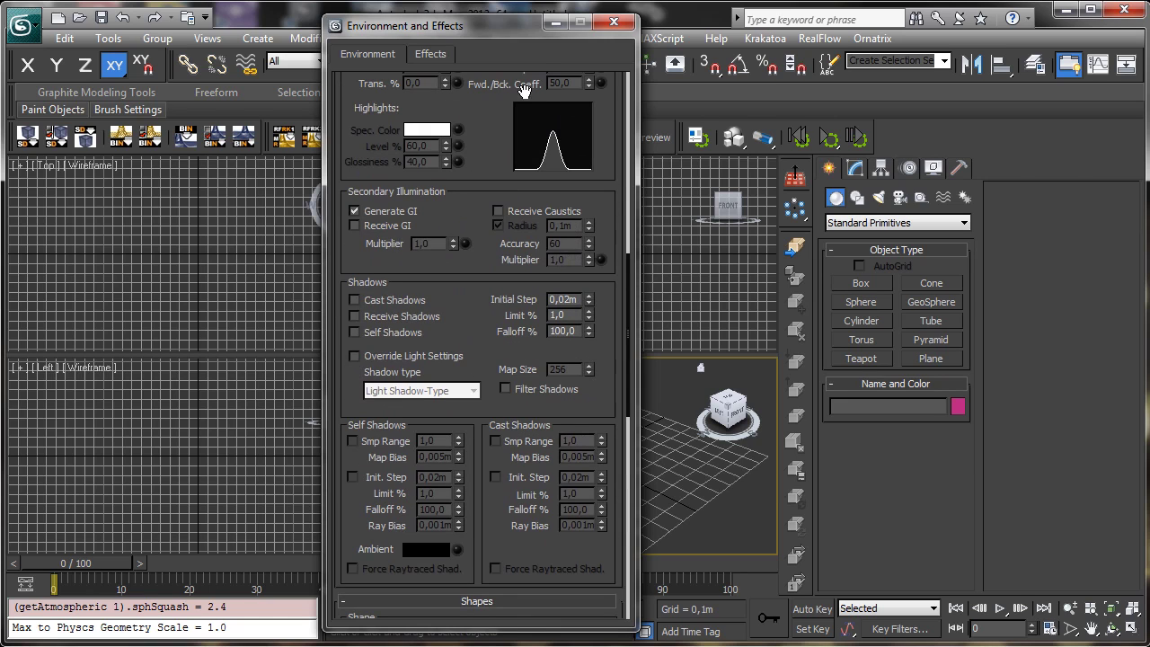
{"action": "scroll", "coordinate": [483, 128], "scroll_direction": "up", "scroll_amount": 8}
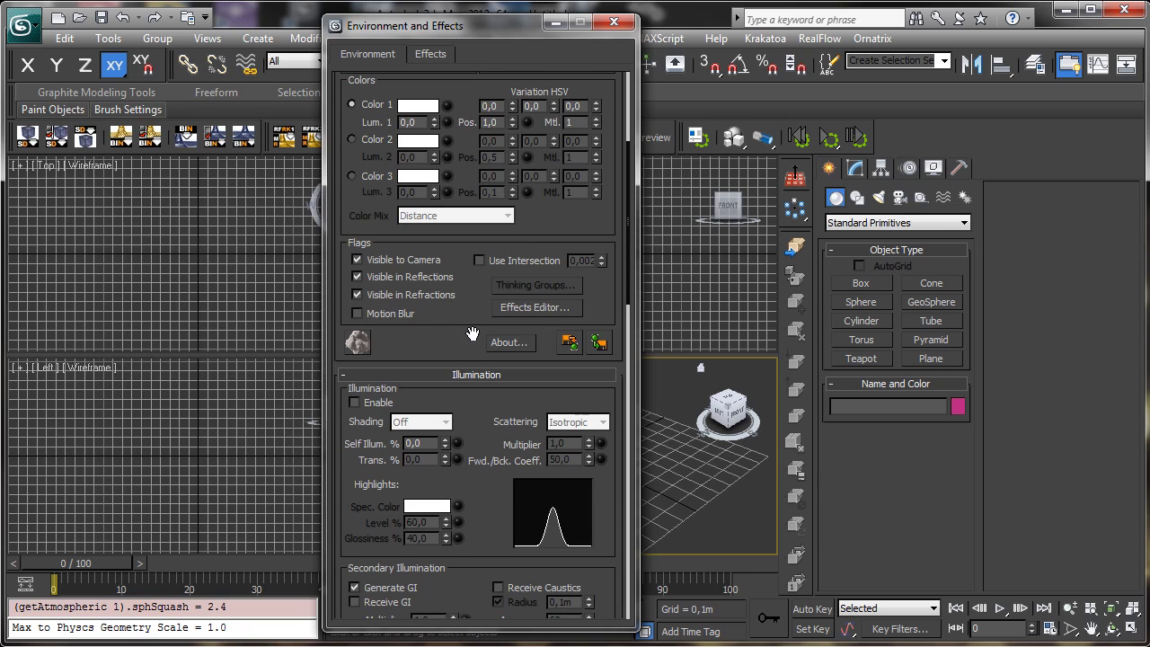
{"action": "scroll", "coordinate": [473, 331], "scroll_direction": "up", "scroll_amount": 5}
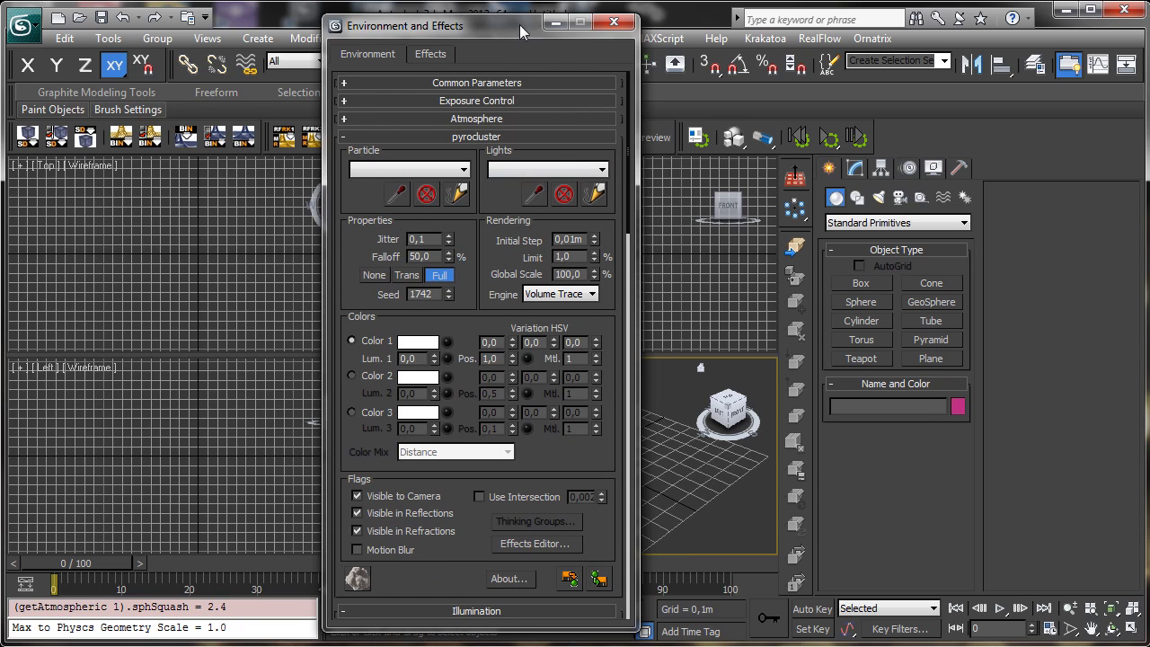
Minimize the Environment and Effects window and maximize the Perspective viewport
{"action": "left_click_drag", "start_coordinate": [519, 25], "coordinate": [231, 23]}
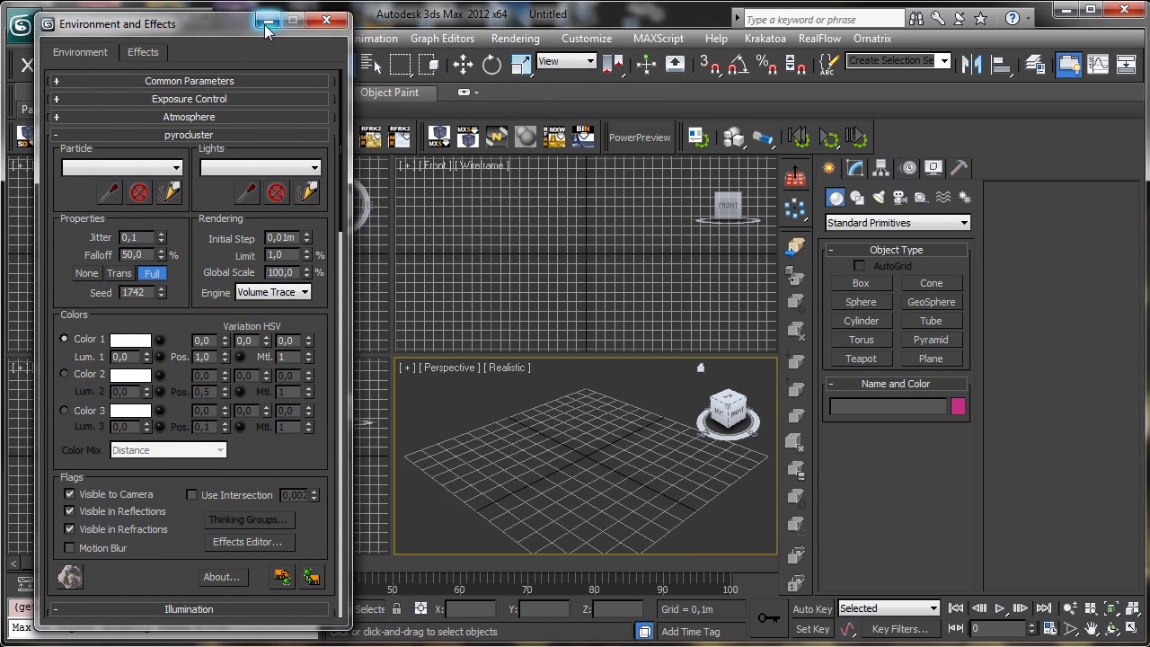
{"action": "left_click", "coordinate": [267, 22]}
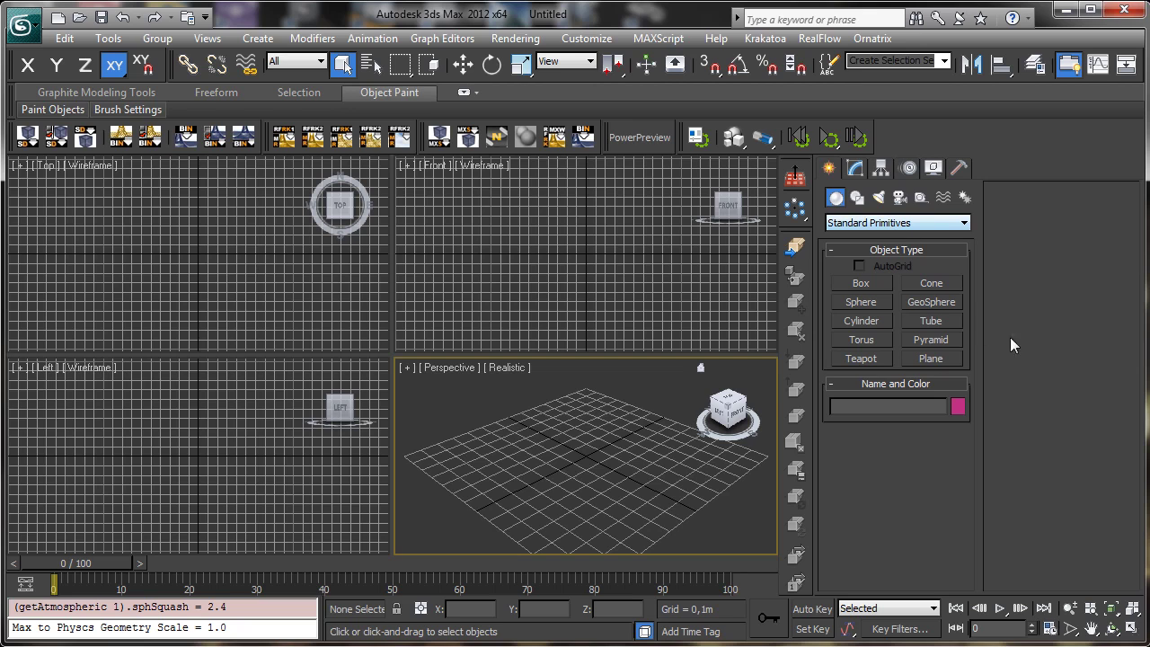
{"action": "left_click", "coordinate": [1131, 629]}
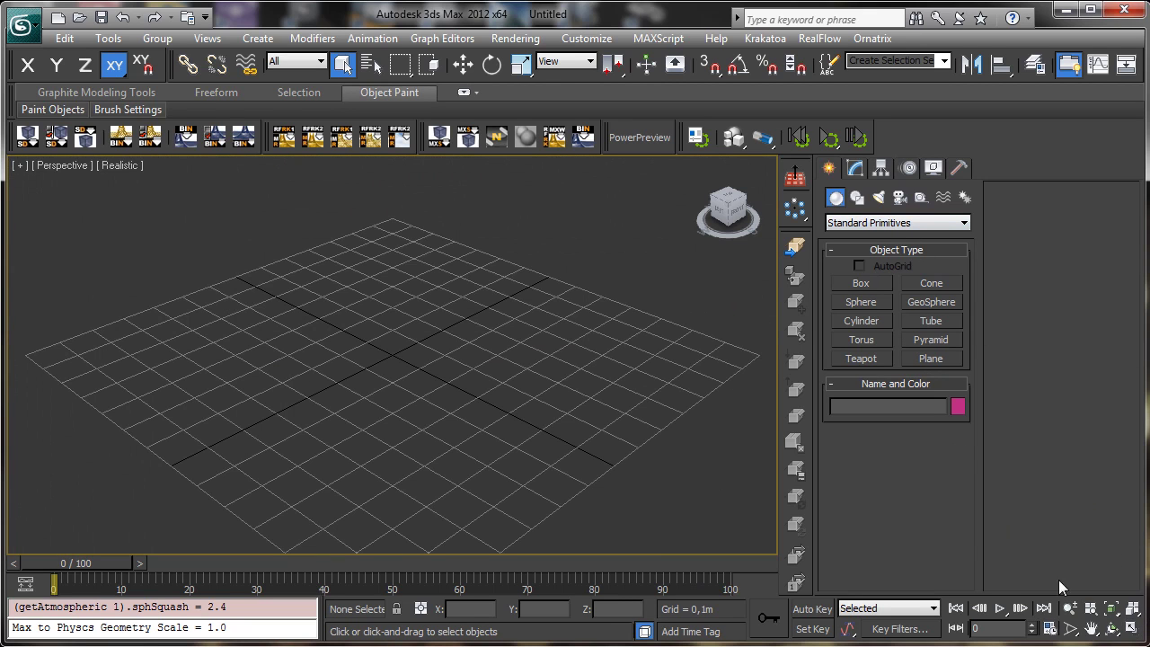
Create a PF Source particle emitter near the grid's centre with a rectangular icon about 0.18 m long and 0.23 m wide
{"action": "left_click", "coordinate": [1113, 629]}
{"action": "left_click_drag", "start_coordinate": [362, 352], "coordinate": [378, 313]}
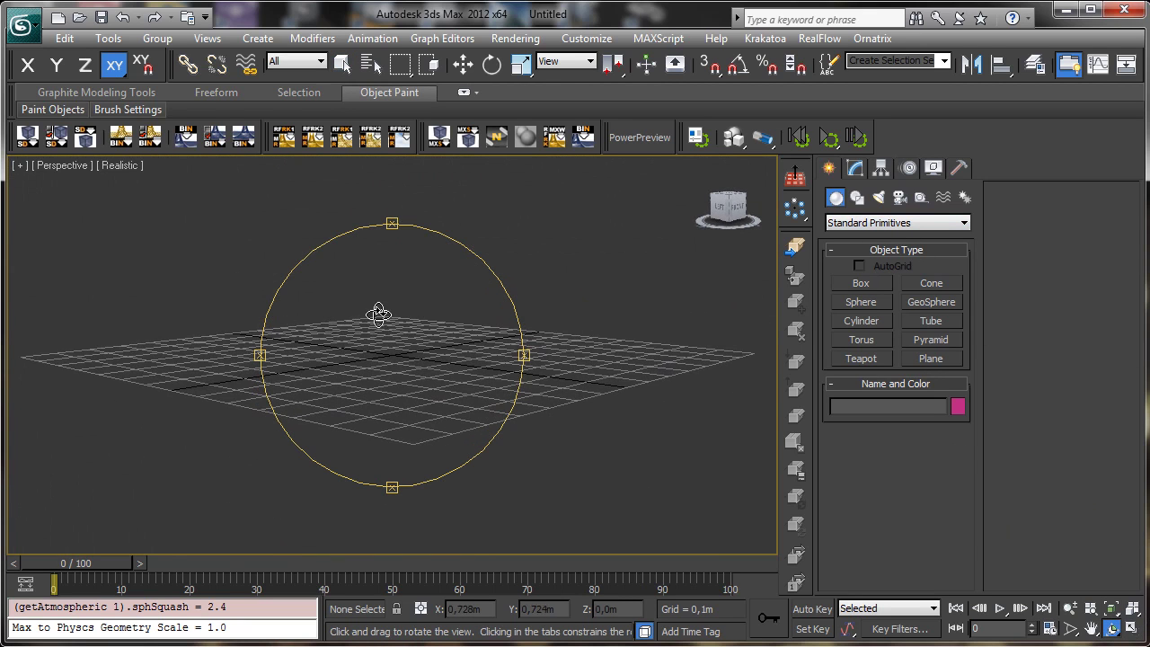
{"action": "left_click", "coordinate": [1091, 628]}
{"action": "left_click_drag", "start_coordinate": [484, 387], "coordinate": [482, 451]}
{"action": "left_click", "coordinate": [889, 226]}
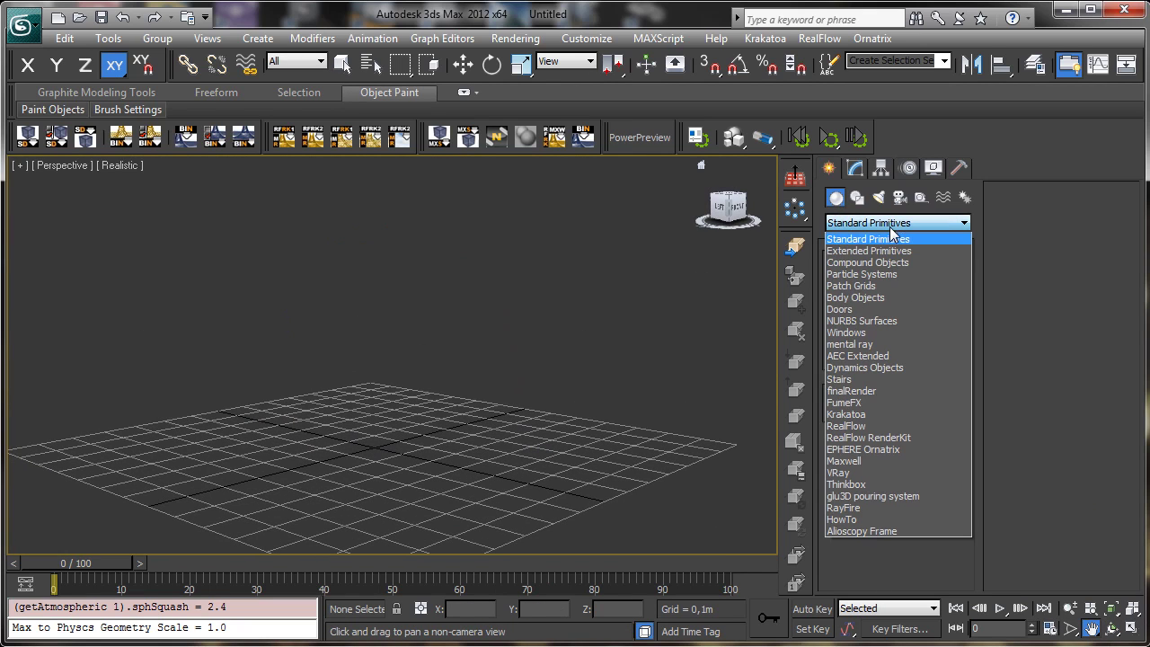
{"action": "left_click", "coordinate": [895, 274]}
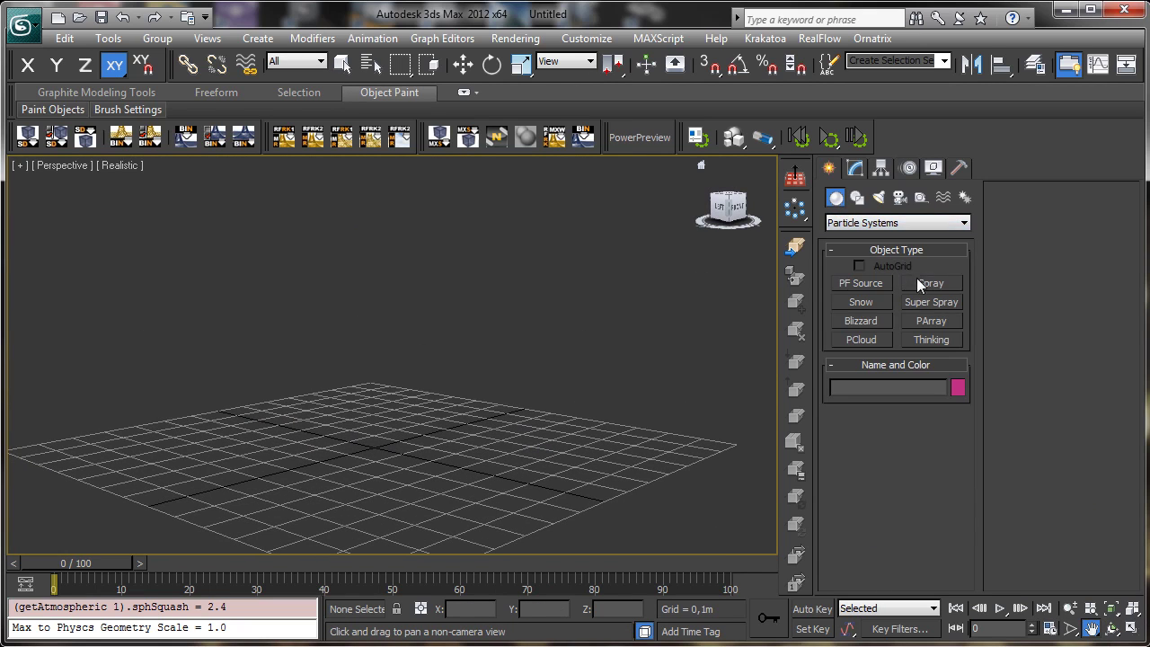
{"action": "left_click", "coordinate": [861, 283]}
{"action": "left_click_drag", "start_coordinate": [404, 449], "coordinate": [399, 476]}
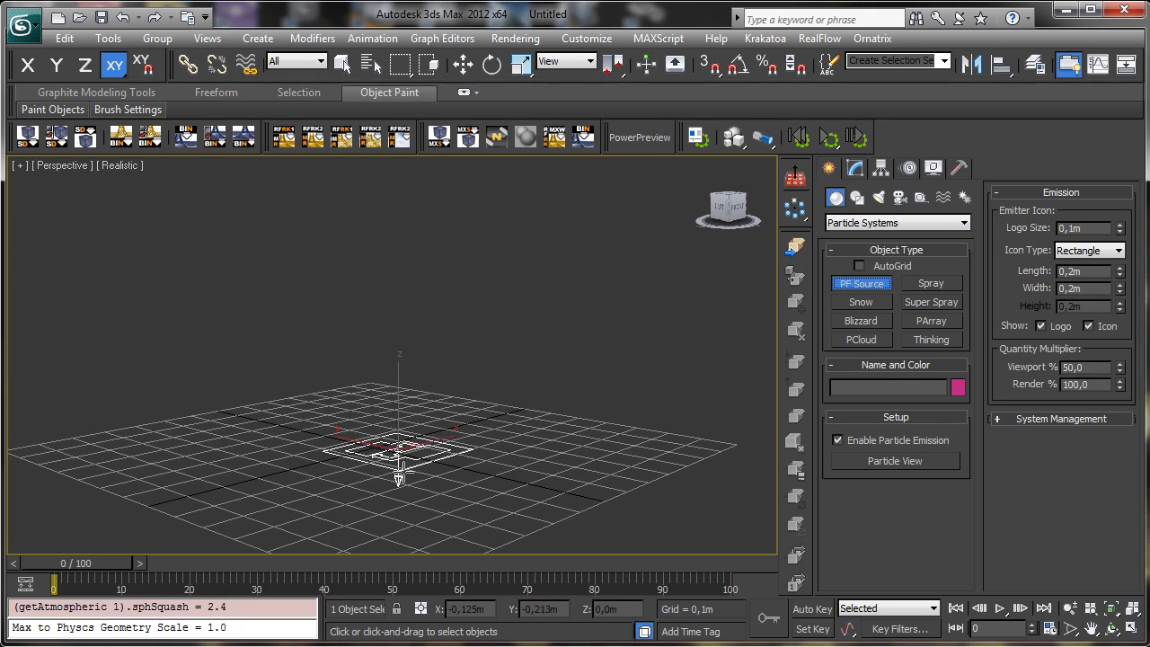
Rotate the PF Source 180 degrees about the Y axis with angle snap enabled, so it emits upward
{"action": "key", "text": "e"}
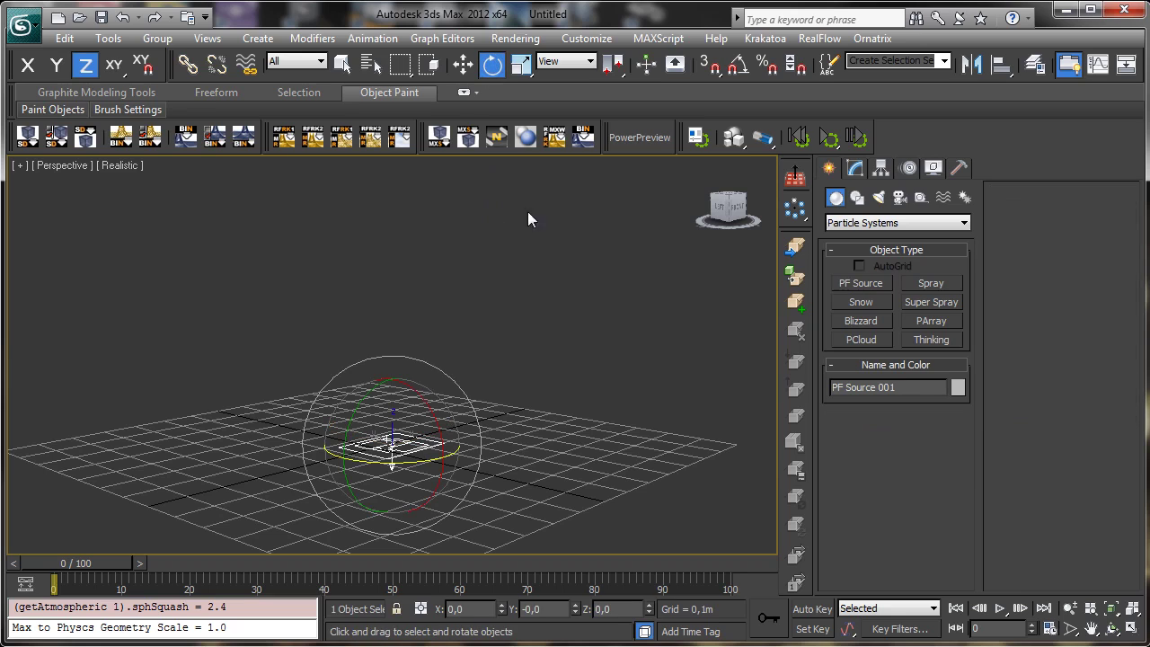
{"action": "left_click", "coordinate": [737, 62]}
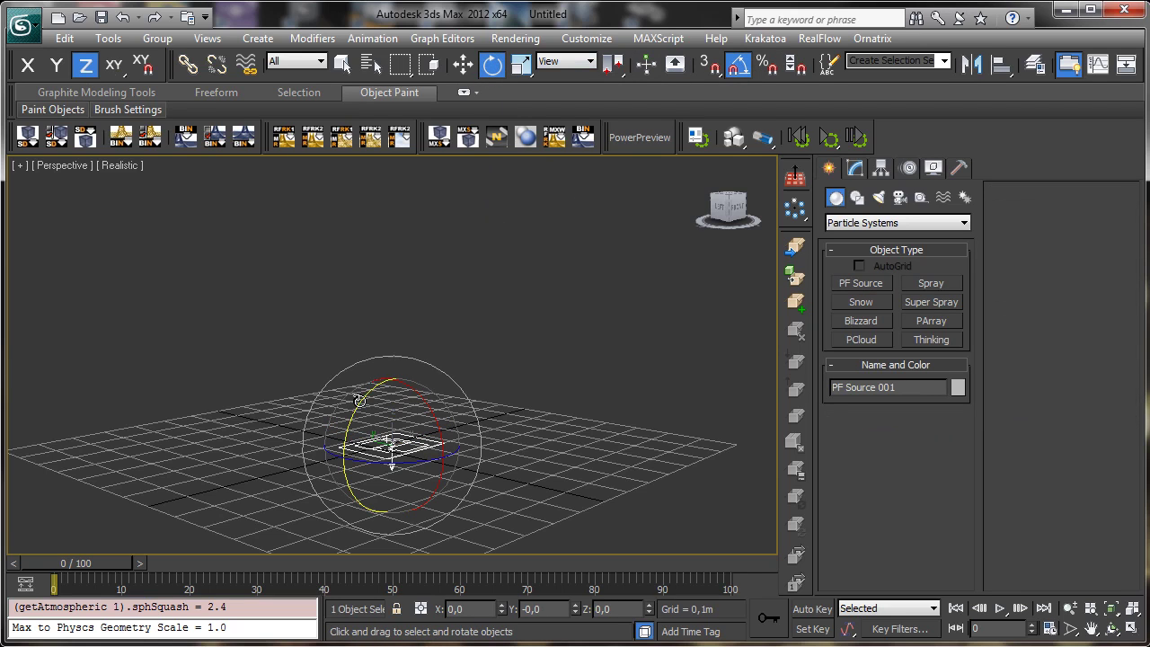
{"action": "left_click_drag", "start_coordinate": [359, 400], "coordinate": [494, 310]}
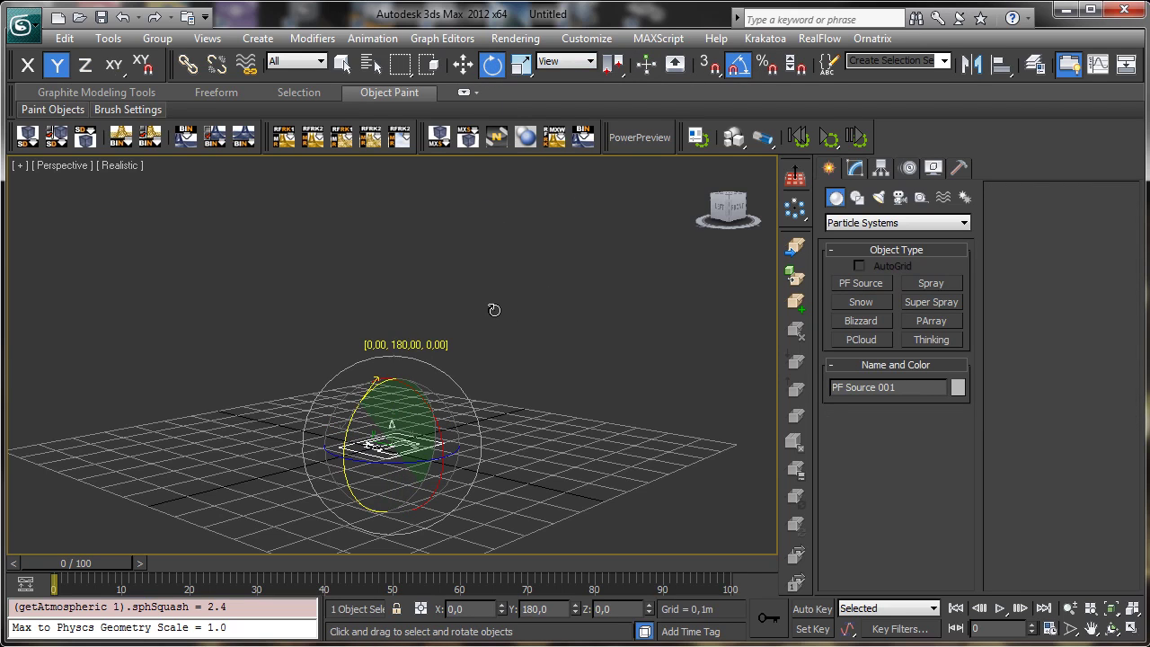
{"action": "left_click", "coordinate": [342, 63]}
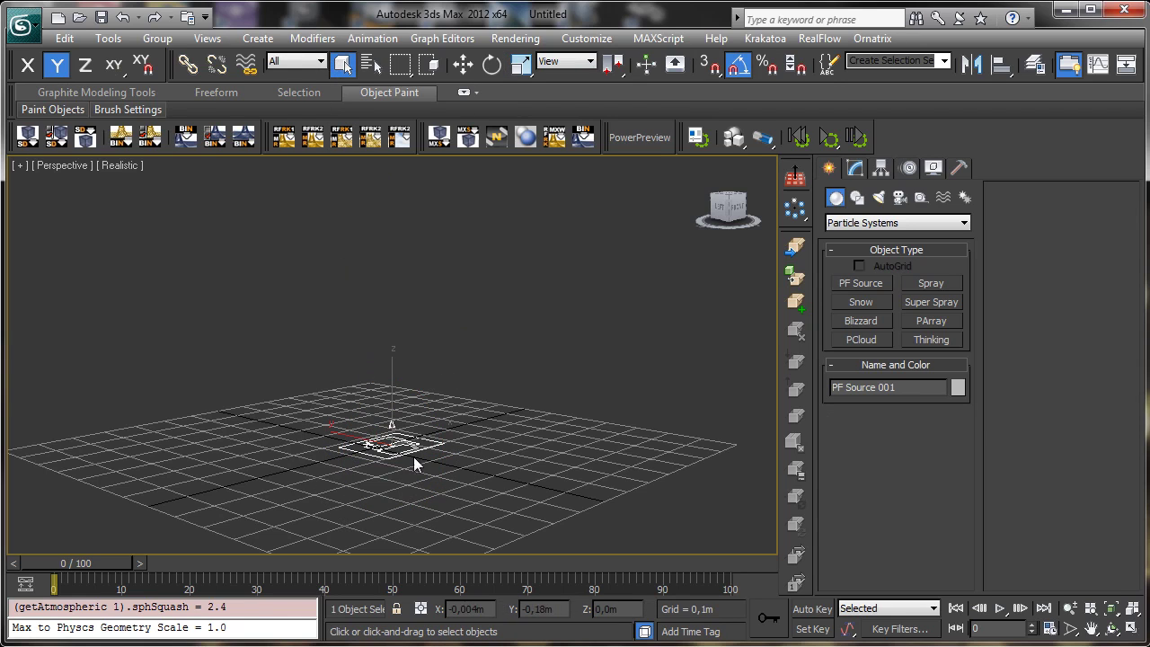
Move the timeline to frame 5 and open Particle View for the PF Source, enlarged beside the emitted particles
{"action": "left_click", "coordinate": [861, 169]}
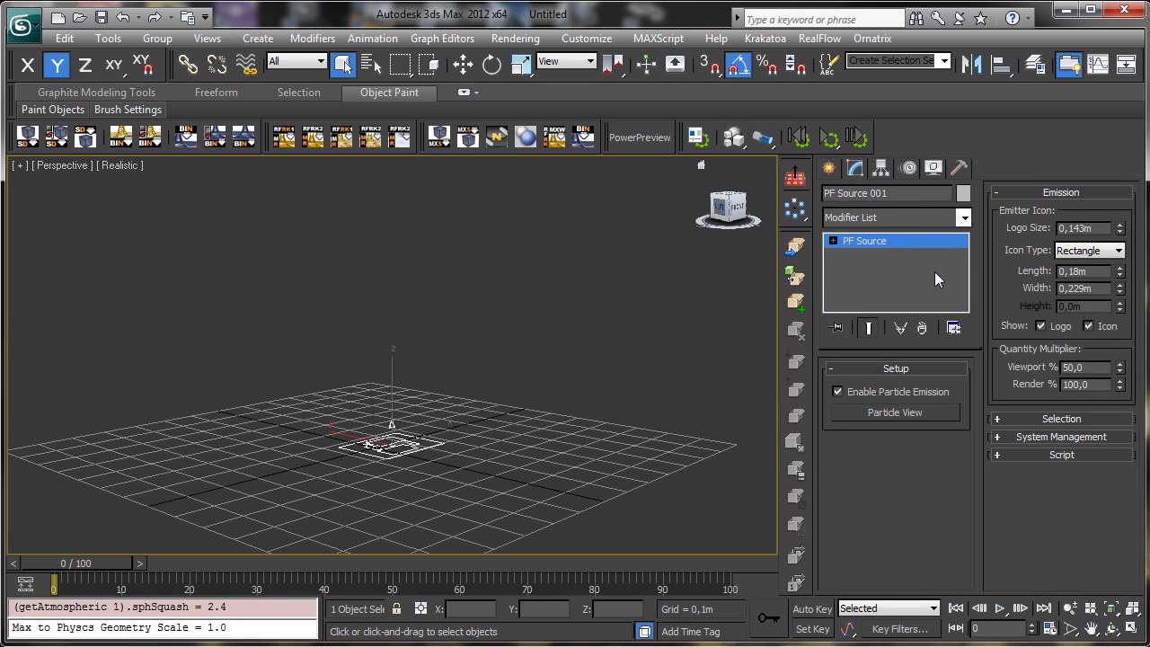
{"action": "left_click_drag", "start_coordinate": [151, 562], "coordinate": [108, 557]}
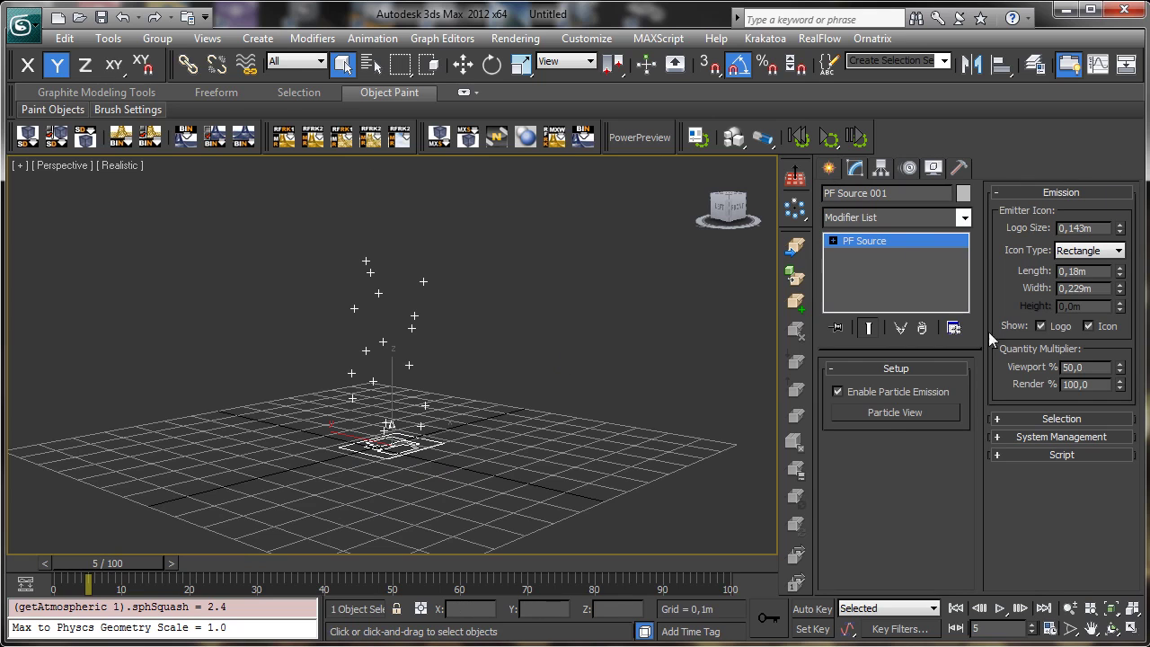
{"action": "left_click", "coordinate": [895, 412]}
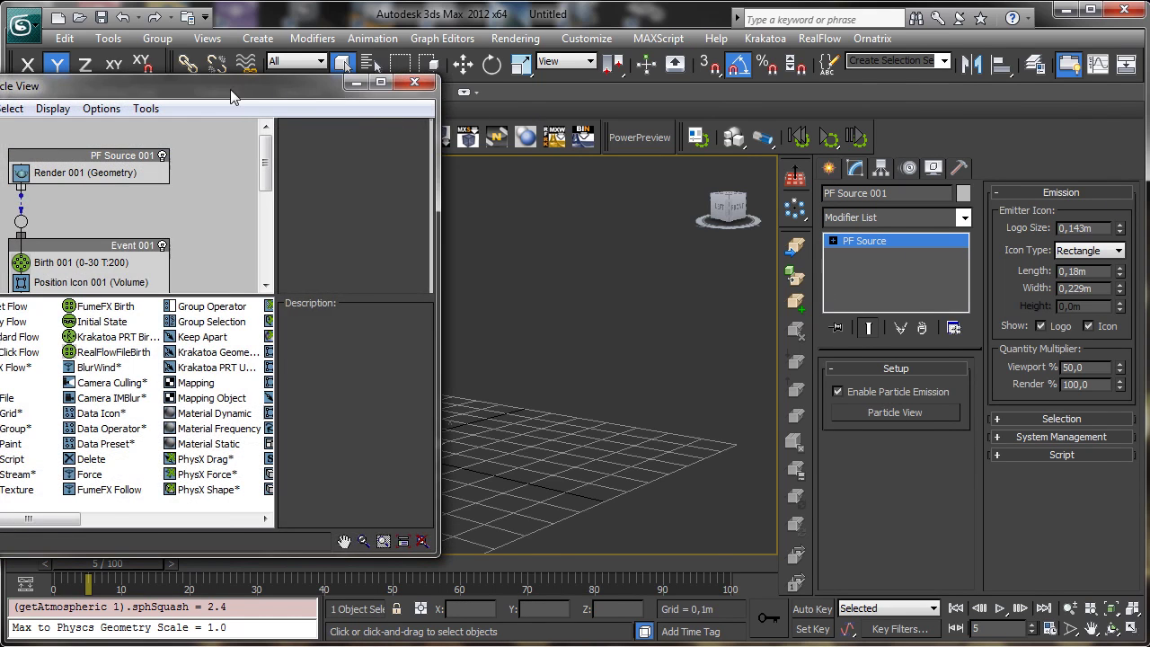
{"action": "left_click_drag", "start_coordinate": [230, 89], "coordinate": [912, 80]}
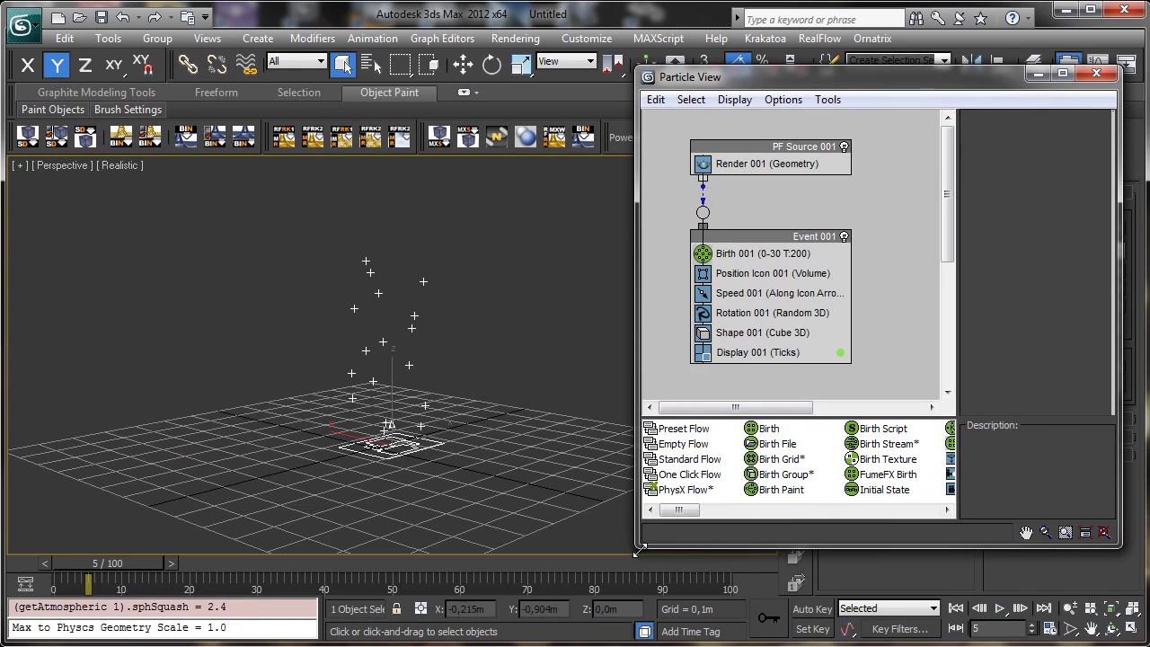
{"action": "left_click_drag", "start_coordinate": [637, 550], "coordinate": [493, 612]}
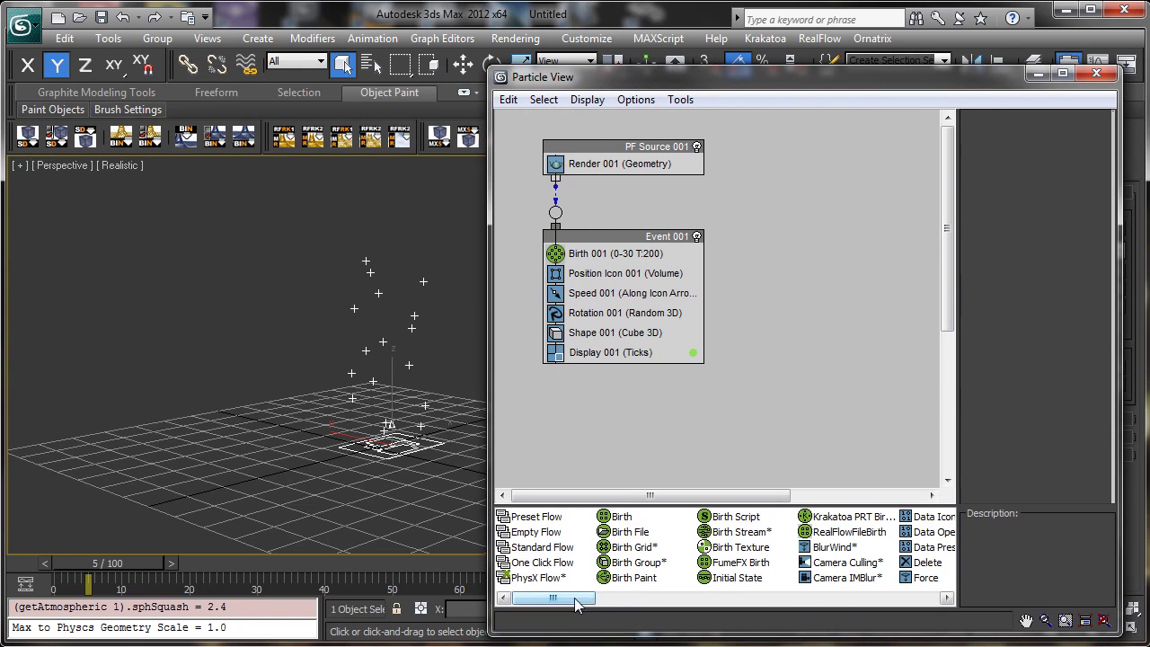
{"action": "left_click_drag", "start_coordinate": [575, 596], "coordinate": [812, 597]}
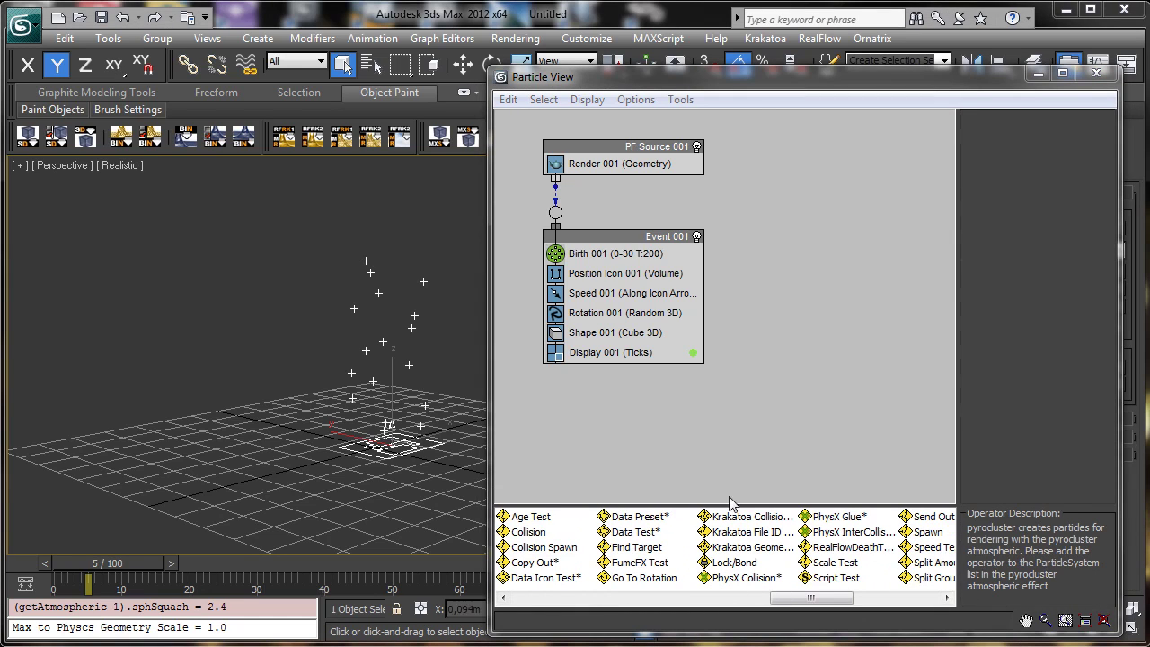
Set the Position Icon operator's location to Pivot in Event 001
{"action": "left_click", "coordinate": [618, 277]}
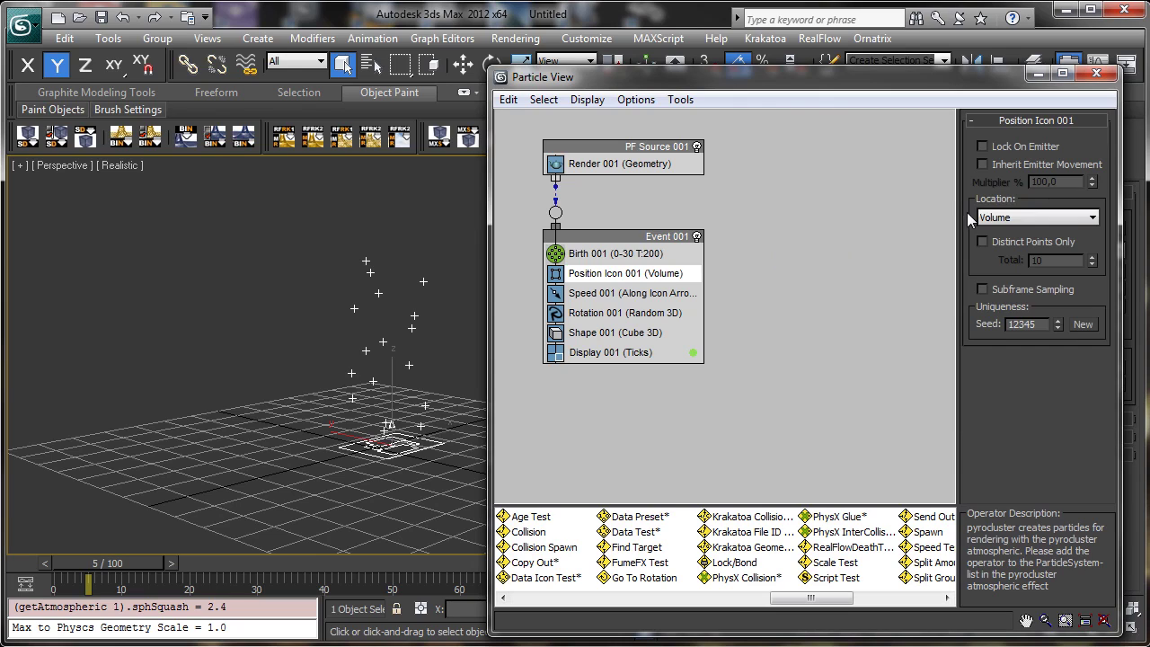
{"action": "left_click", "coordinate": [1033, 219]}
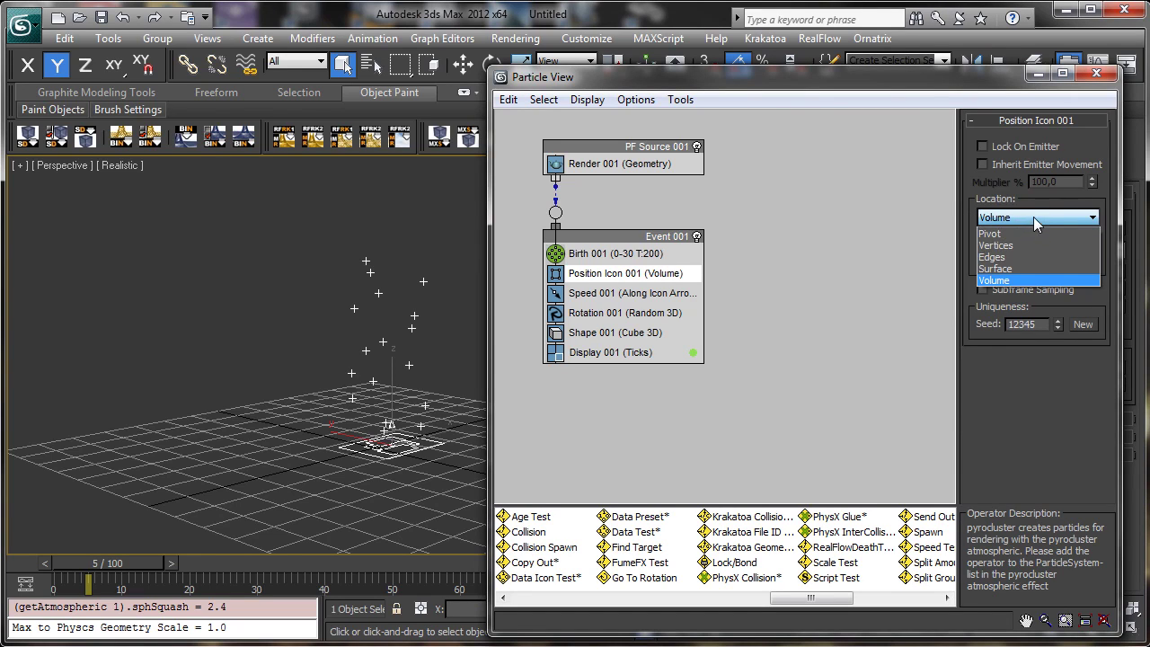
{"action": "left_click", "coordinate": [1015, 233]}
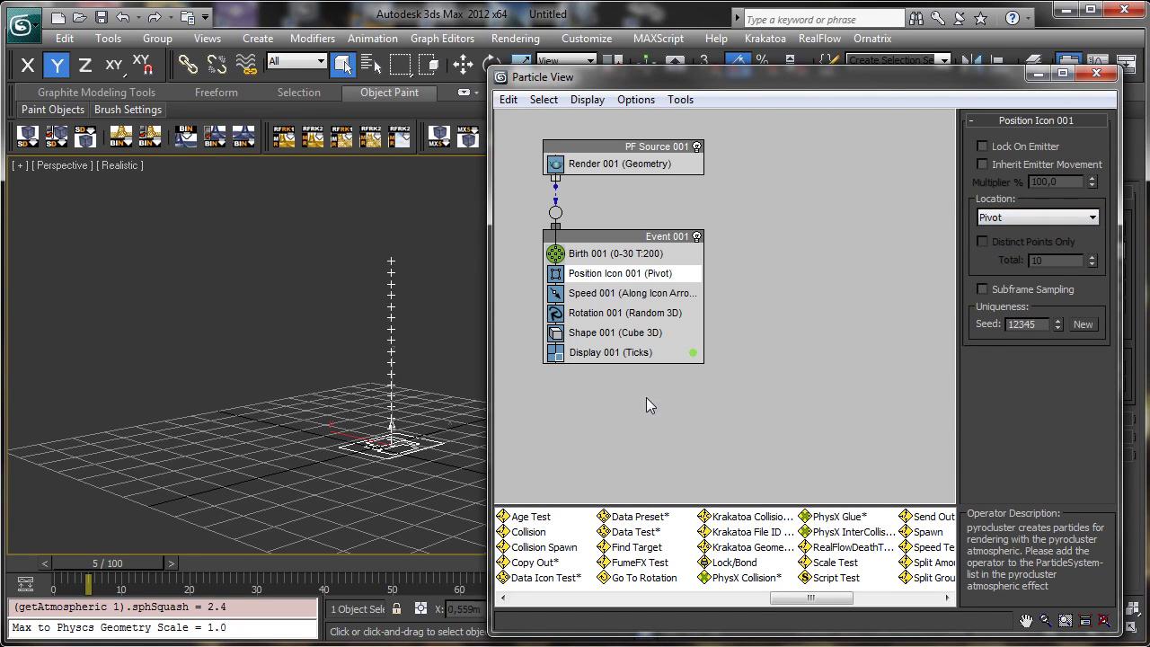
Set the Speed operator to 2.1 m with 1.0 m variation and 12.5 divergence, and return the timeline to frame 0
{"action": "left_click", "coordinate": [597, 294]}
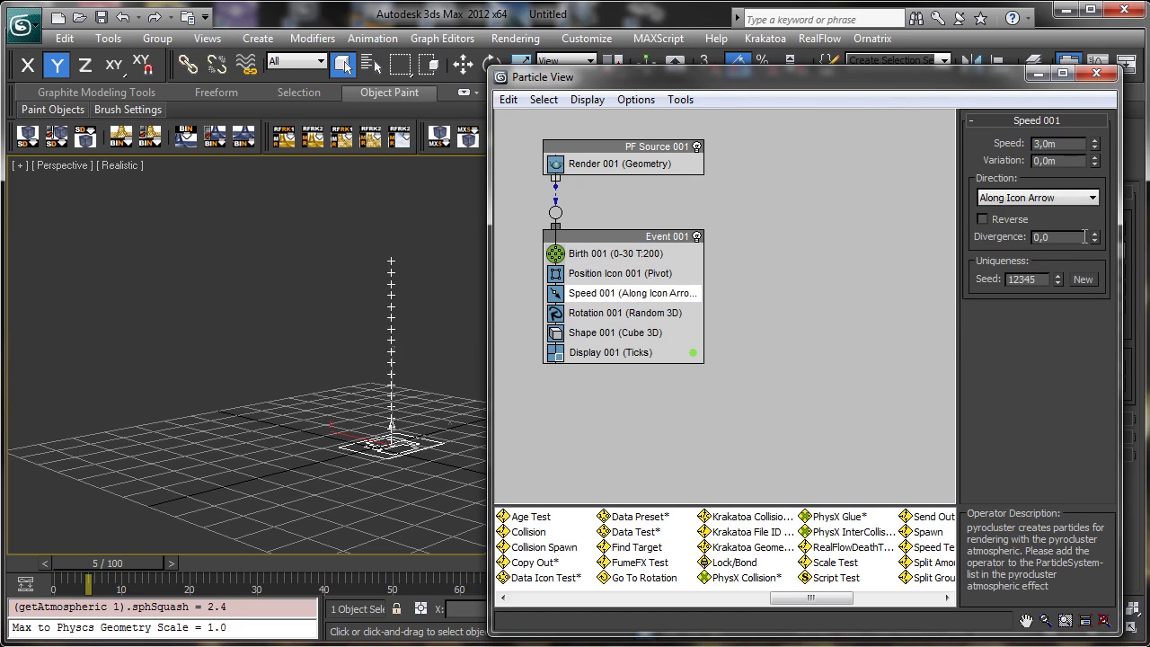
{"action": "left_click_drag", "start_coordinate": [1091, 147], "coordinate": [1100, 173]}
{"action": "double_click", "coordinate": [1069, 161]}
{"action": "type", "text": "1"}
{"action": "left_click_drag", "start_coordinate": [1096, 240], "coordinate": [1091, 196]}
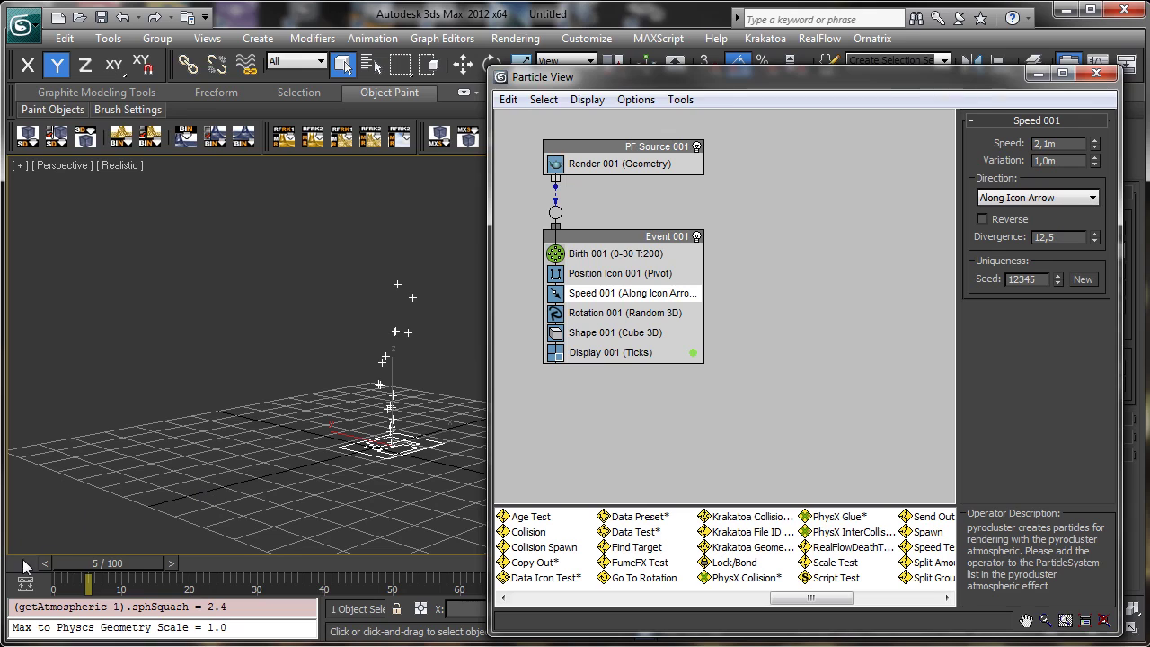
{"action": "mouse_move", "coordinate": [27, 564]}
{"action": "left_mouse_down"}
{"action": "mouse_move", "coordinate": [216, 539]}
{"action": "mouse_move", "coordinate": [8, 559]}
{"action": "left_mouse_up"}
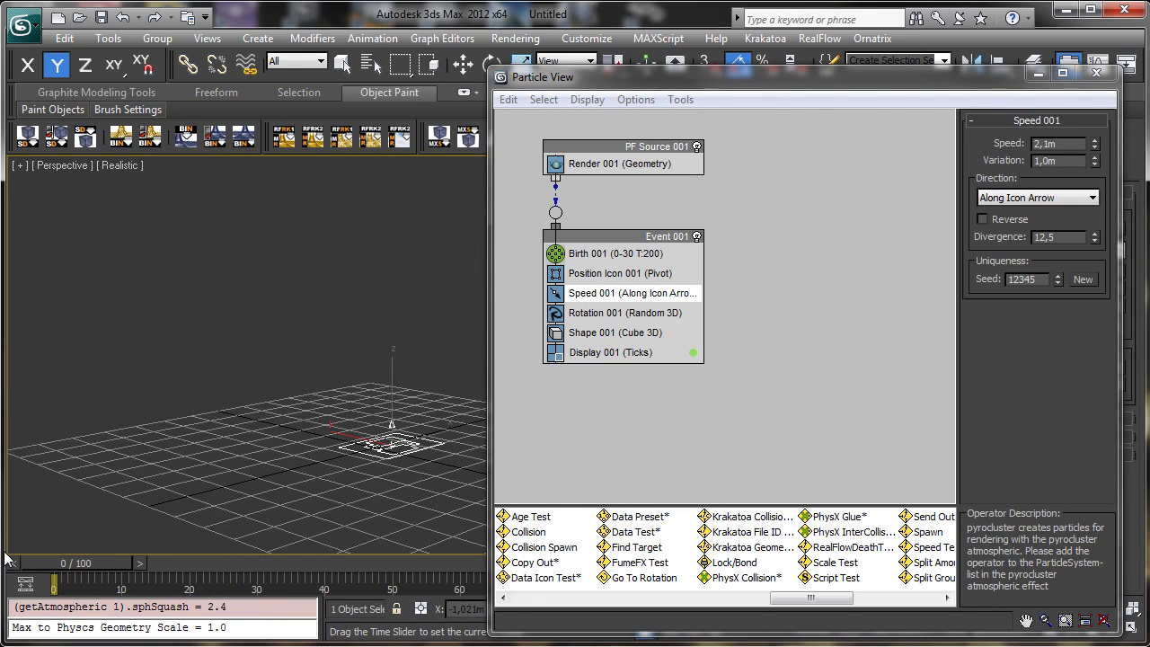
{"action": "key", "text": "q"}
Change the Display operator's type to Dots and disable the Rotation operator in Event 001
{"action": "left_click", "coordinate": [630, 353]}
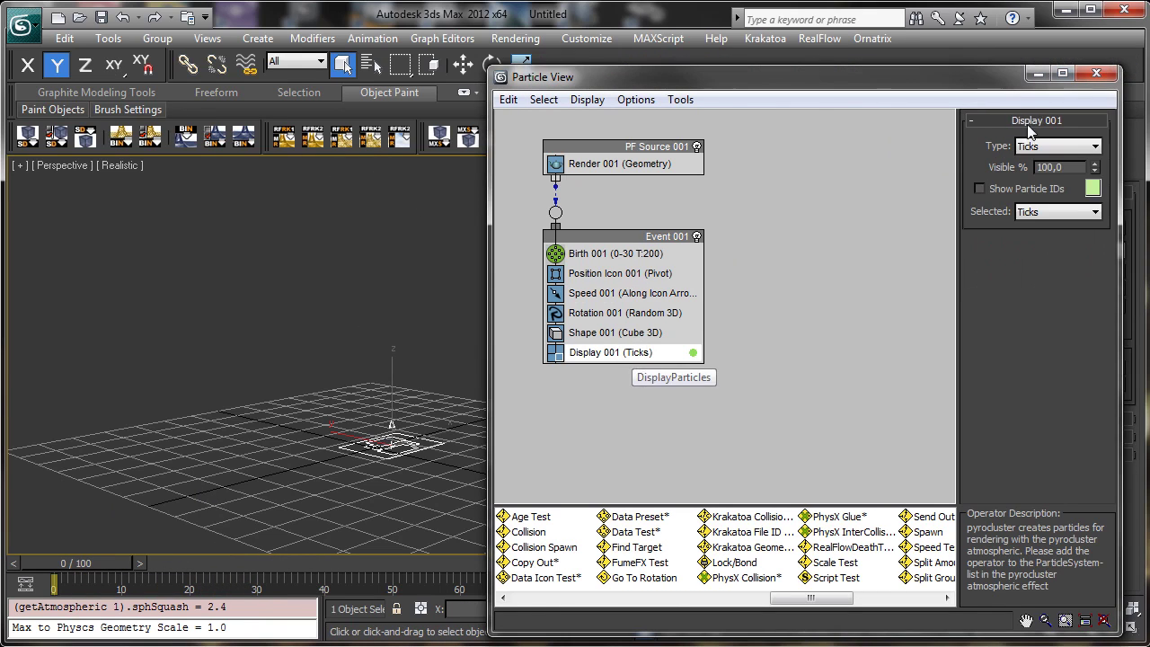
{"action": "left_click", "coordinate": [1057, 146]}
{"action": "left_click", "coordinate": [1047, 176]}
{"action": "left_click", "coordinate": [1047, 176]}
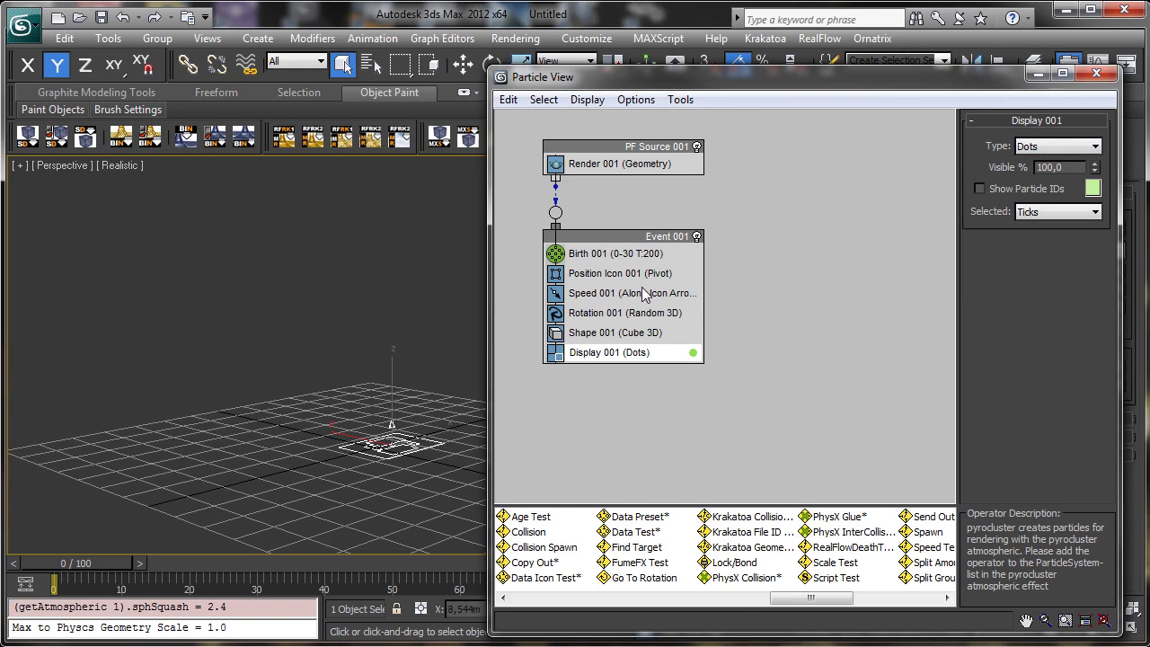
{"action": "left_click", "coordinate": [556, 314]}
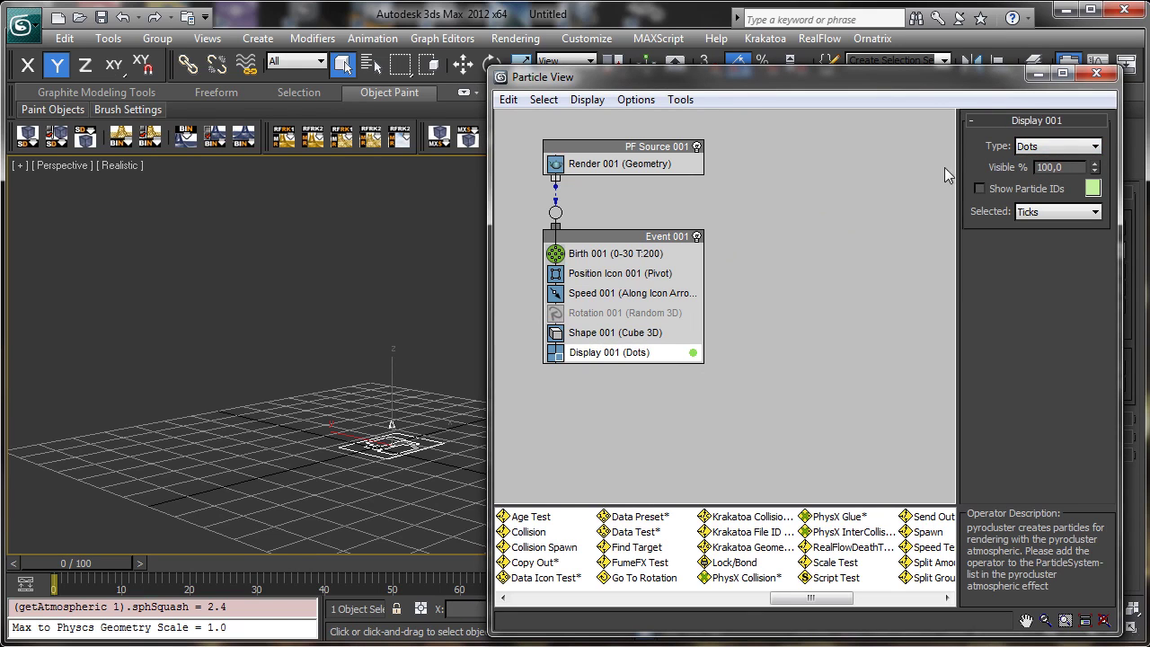
Create a Drag space warp near the grid's right corner, away from the PF Source emitter
{"action": "left_click", "coordinate": [1038, 75]}
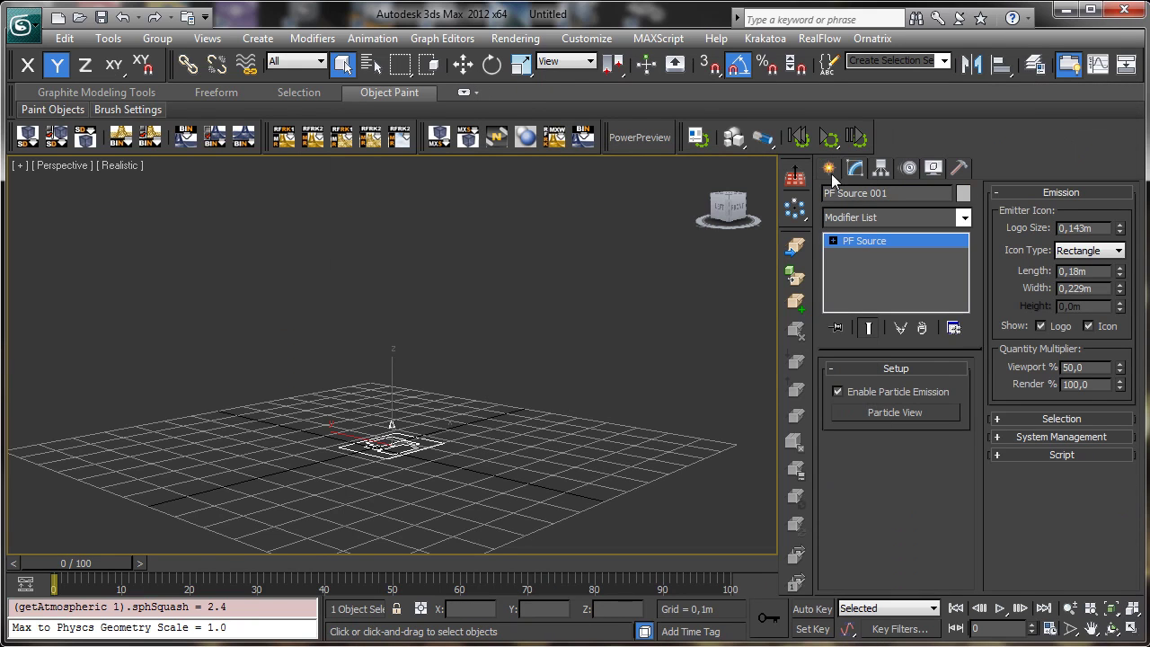
{"action": "left_click", "coordinate": [828, 169]}
{"action": "left_click", "coordinate": [943, 197]}
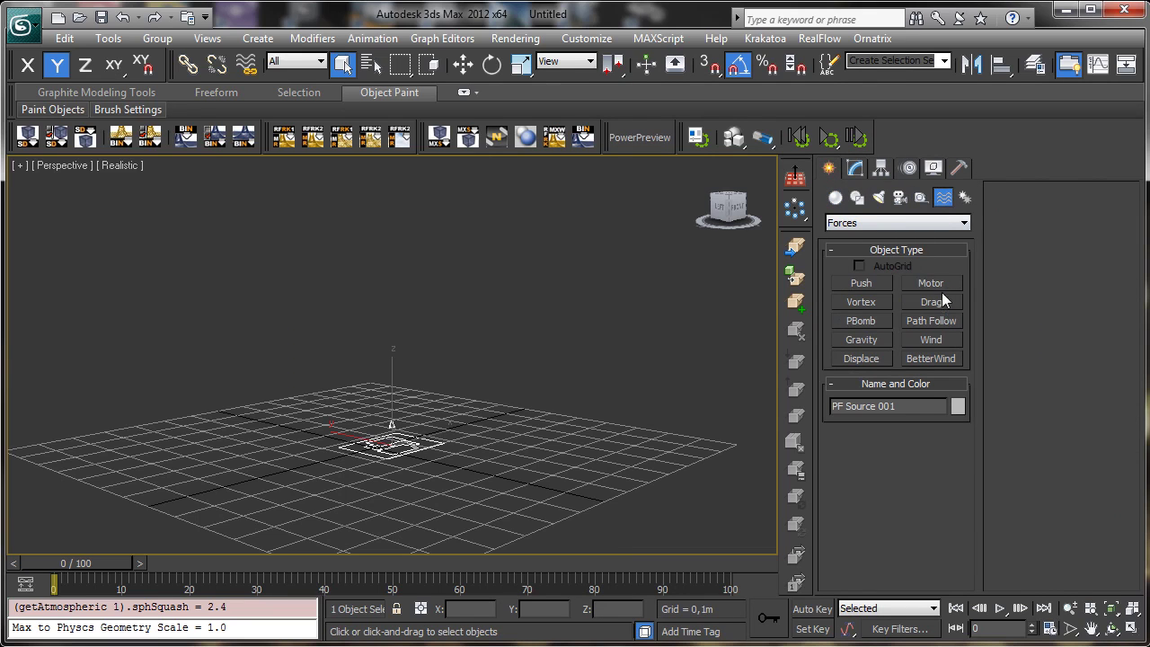
{"action": "left_click", "coordinate": [930, 302]}
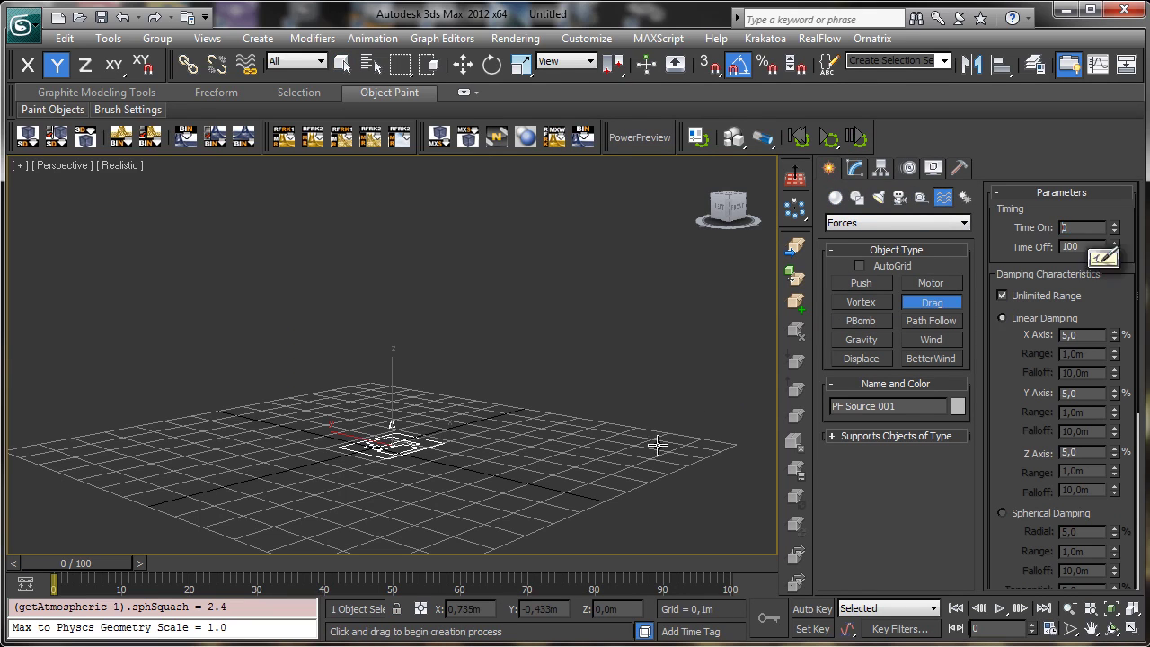
{"action": "left_click_drag", "start_coordinate": [656, 441], "coordinate": [710, 472]}
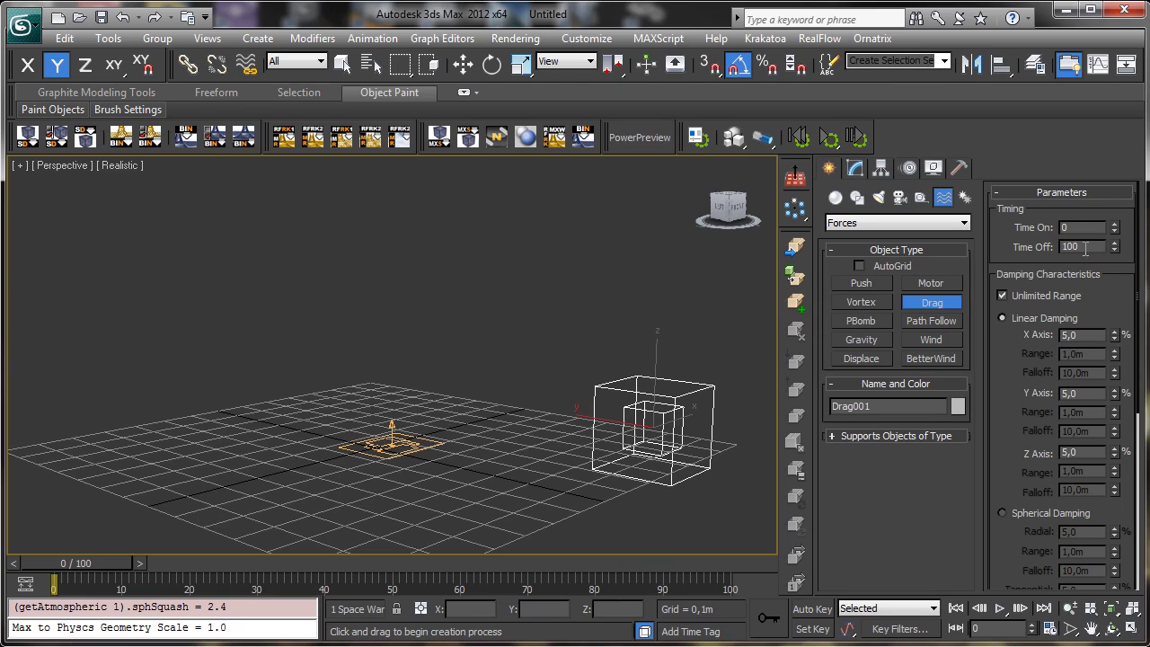
Create a Wind space warp beside the Drag warp, icon size about 0.12 m, and rotate it about X and Z to blow horizontally
{"action": "left_click", "coordinate": [911, 340]}
{"action": "left_click_drag", "start_coordinate": [554, 398], "coordinate": [597, 406]}
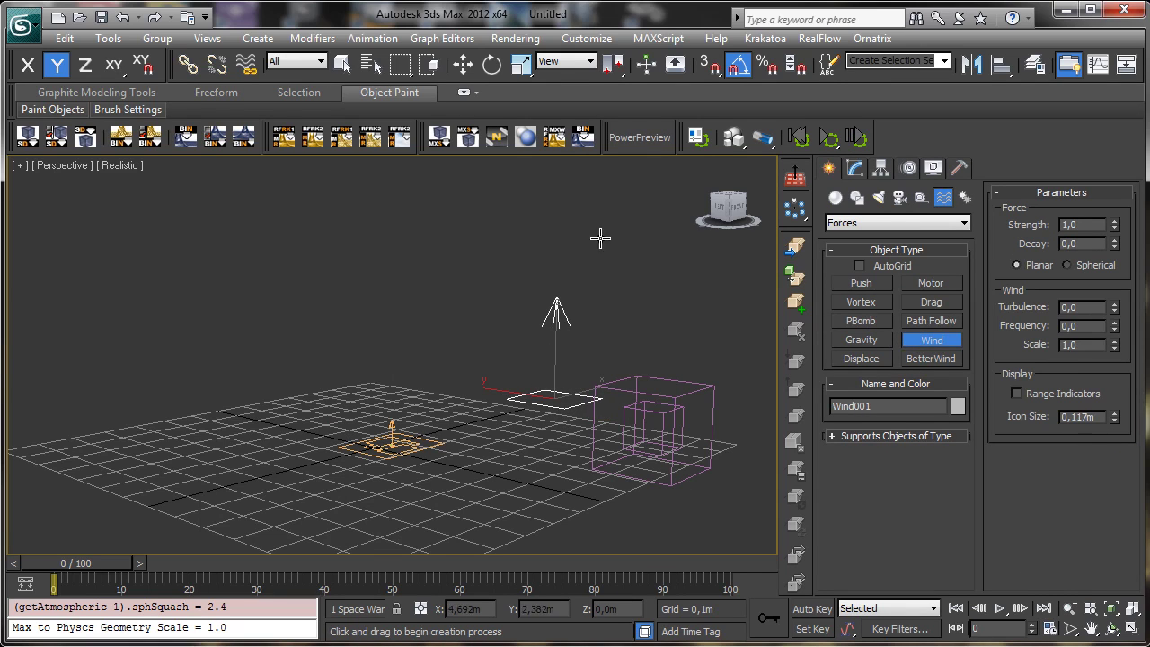
{"action": "left_click", "coordinate": [492, 64]}
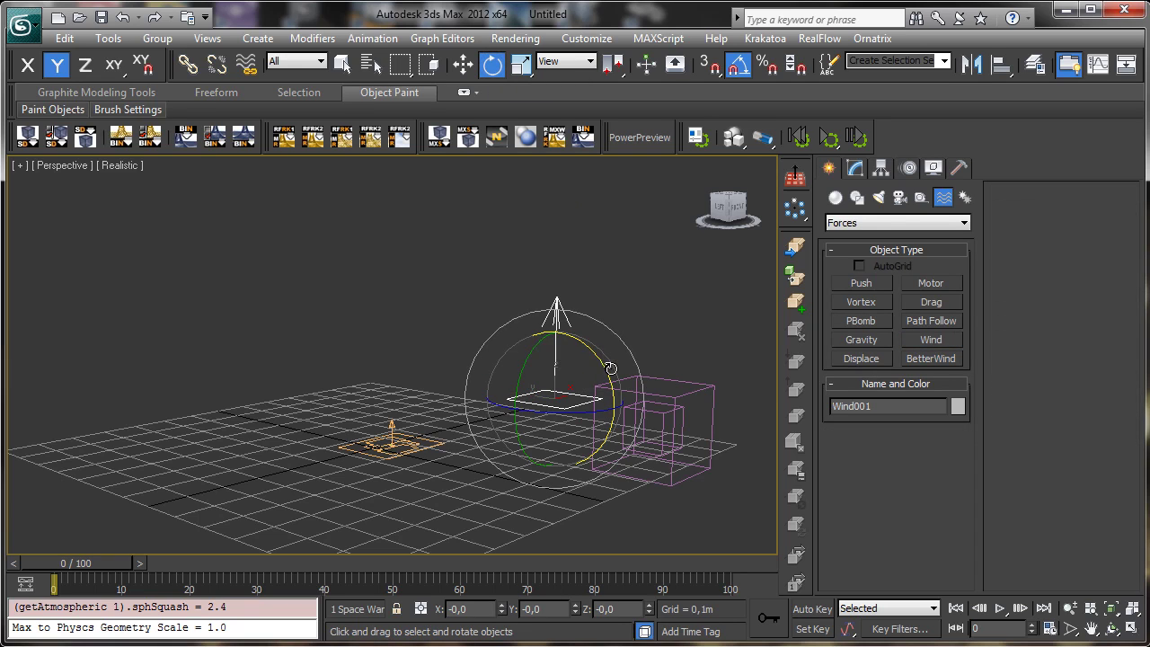
{"action": "key", "text": "F5"}
{"action": "left_click_drag", "start_coordinate": [555, 377], "coordinate": [545, 305]}
{"action": "key", "text": "F7"}
{"action": "left_click_drag", "start_coordinate": [490, 408], "coordinate": [458, 406]}
Reselect the PF Source emitter and reopen its Particle View, placed so that the emitter stays visible
{"action": "left_click", "coordinate": [342, 63]}
{"action": "left_click", "coordinate": [446, 431]}
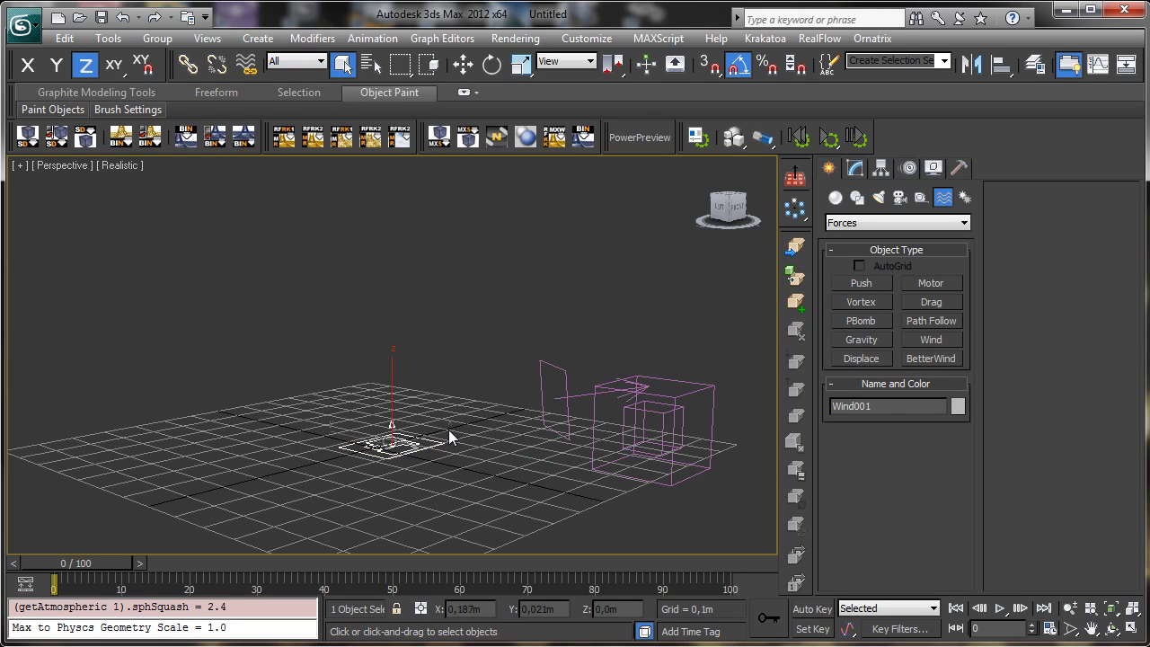
{"action": "left_click", "coordinate": [856, 168]}
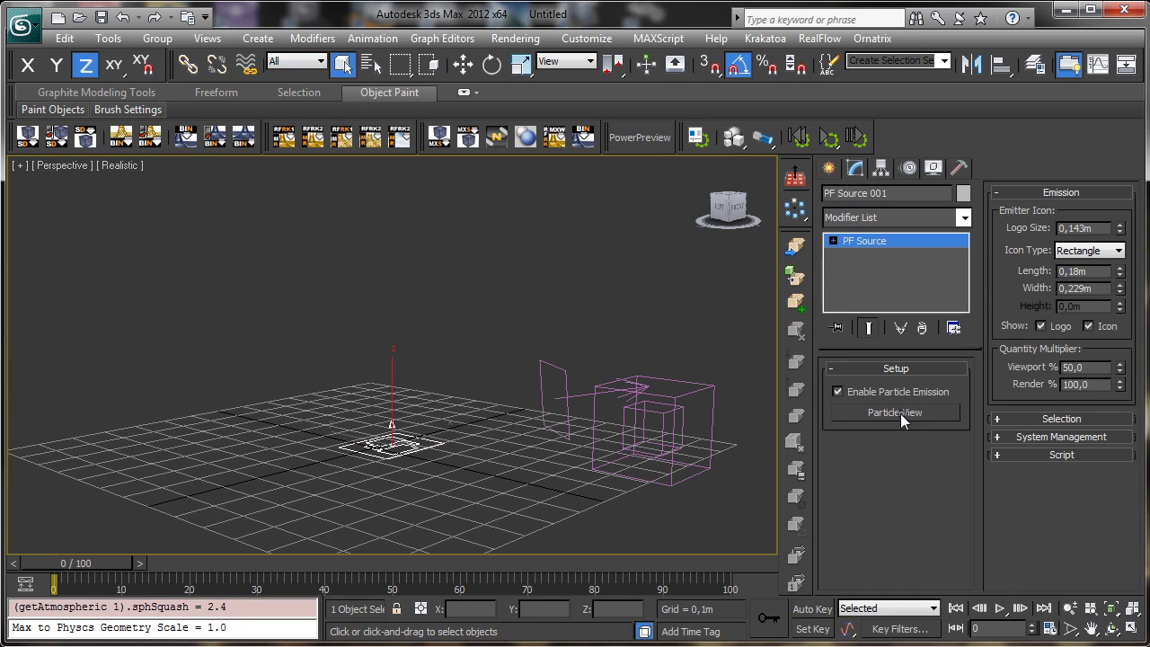
{"action": "left_click", "coordinate": [900, 414]}
{"action": "left_click_drag", "start_coordinate": [364, 82], "coordinate": [1036, 71]}
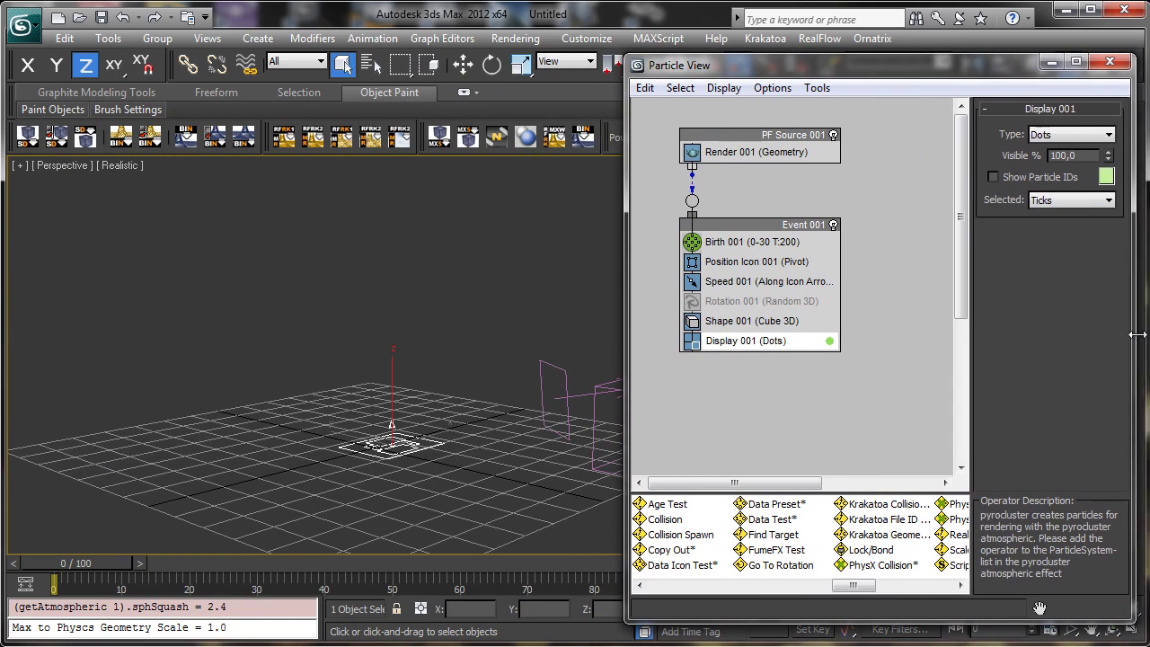
Replace the disabled Rotation operator with a Force operator, assign Drag001 to it and preview the particles up to frame 15
{"action": "left_click_drag", "start_coordinate": [821, 588], "coordinate": [717, 593]}
{"action": "left_click_drag", "start_coordinate": [659, 565], "coordinate": [782, 309]}
{"action": "left_click", "coordinate": [764, 302]}
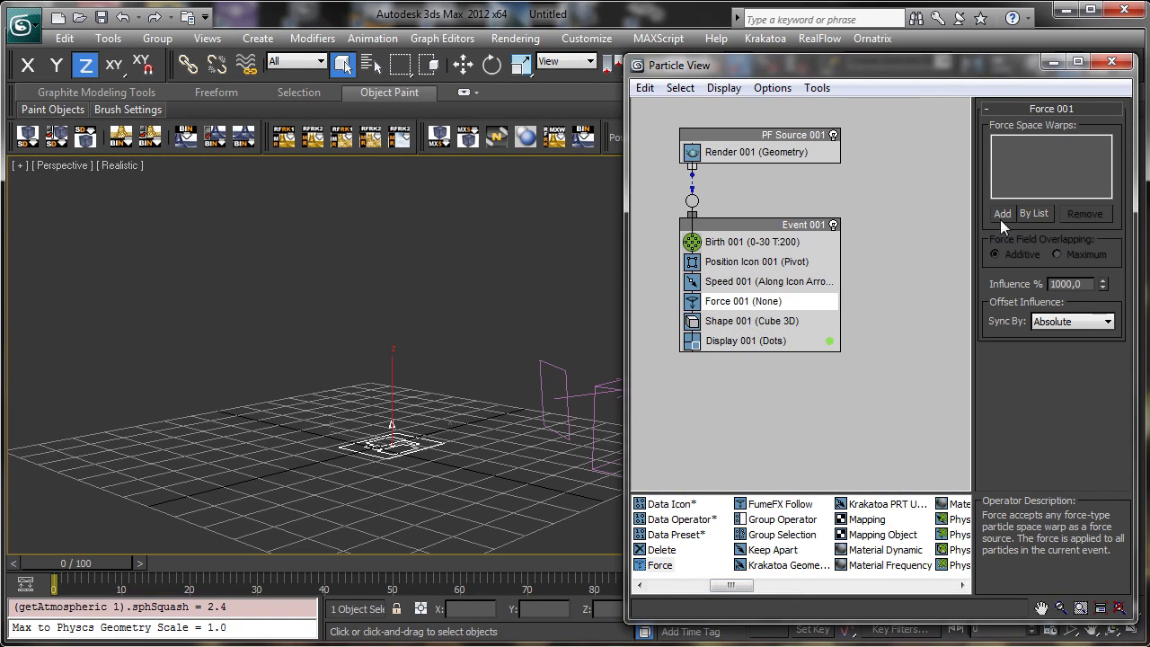
{"action": "left_click", "coordinate": [1033, 213]}
{"action": "double_click", "coordinate": [272, 173]}
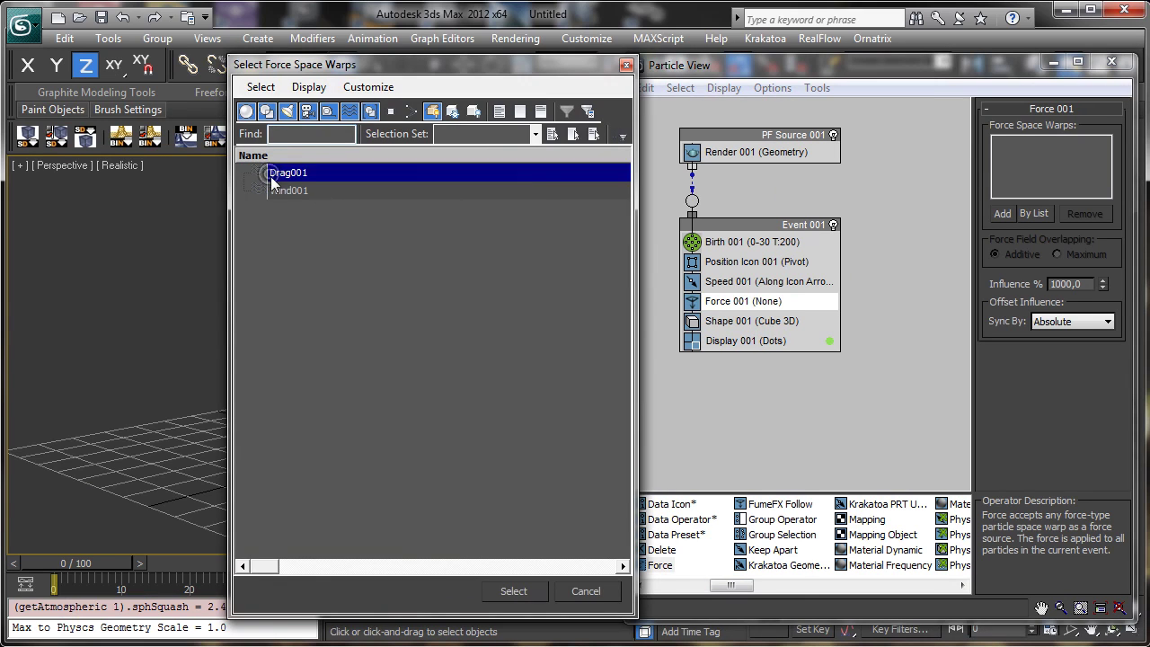
{"action": "left_click_drag", "start_coordinate": [117, 561], "coordinate": [160, 530]}
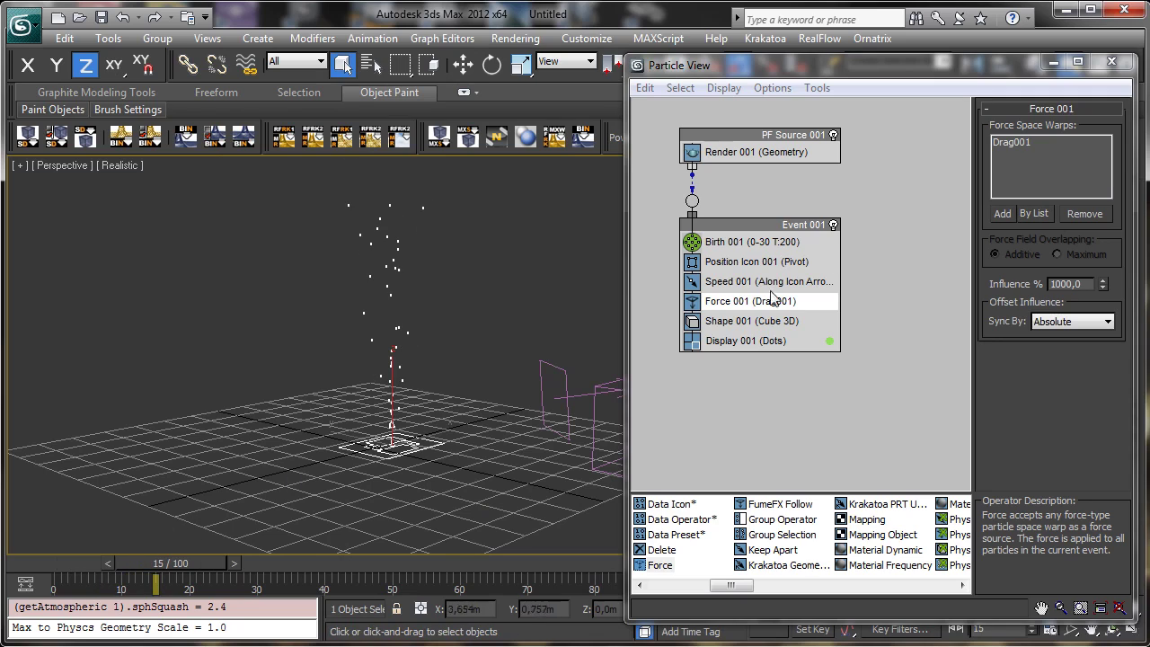
Set the Birth operator's Emit Stop to frame 100 and return the timeline to frame 0
{"action": "left_click", "coordinate": [751, 242]}
{"action": "double_click", "coordinate": [1080, 155]}
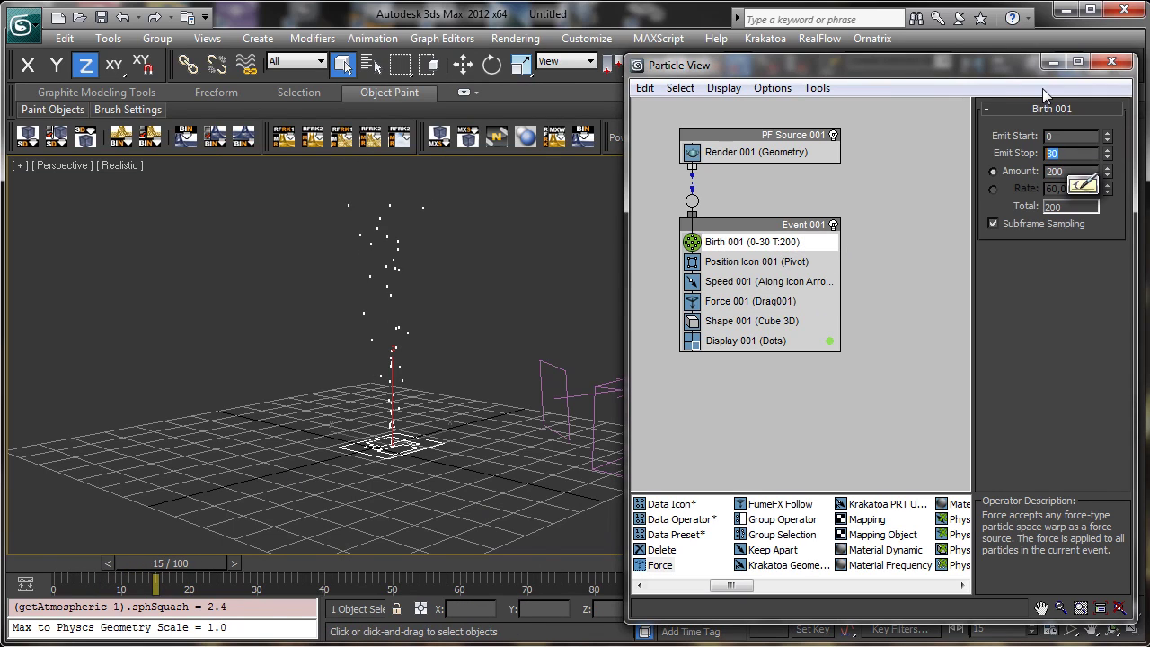
{"action": "type", "text": "100"}
{"action": "key", "text": "Return"}
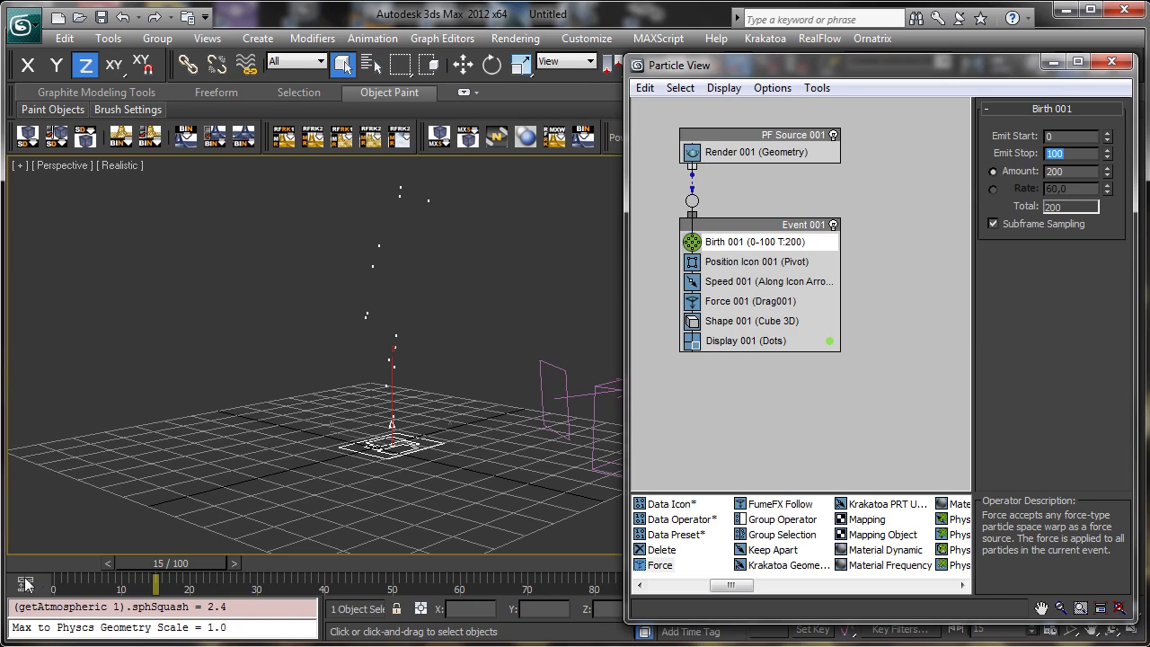
{"action": "left_click_drag", "start_coordinate": [114, 563], "coordinate": [5, 540]}
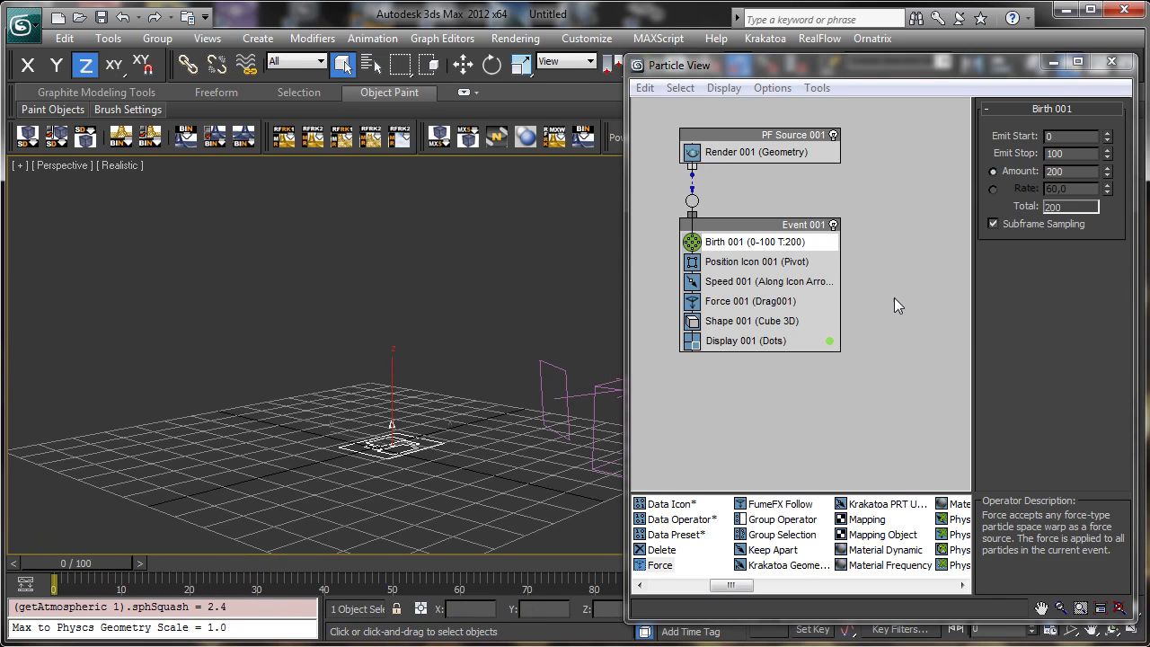
Set the Speed operator to 0.5 m with 0.2 m variation and scrub the timeline to preview the particles
{"action": "left_click", "coordinate": [765, 301]}
{"action": "left_click", "coordinate": [731, 283]}
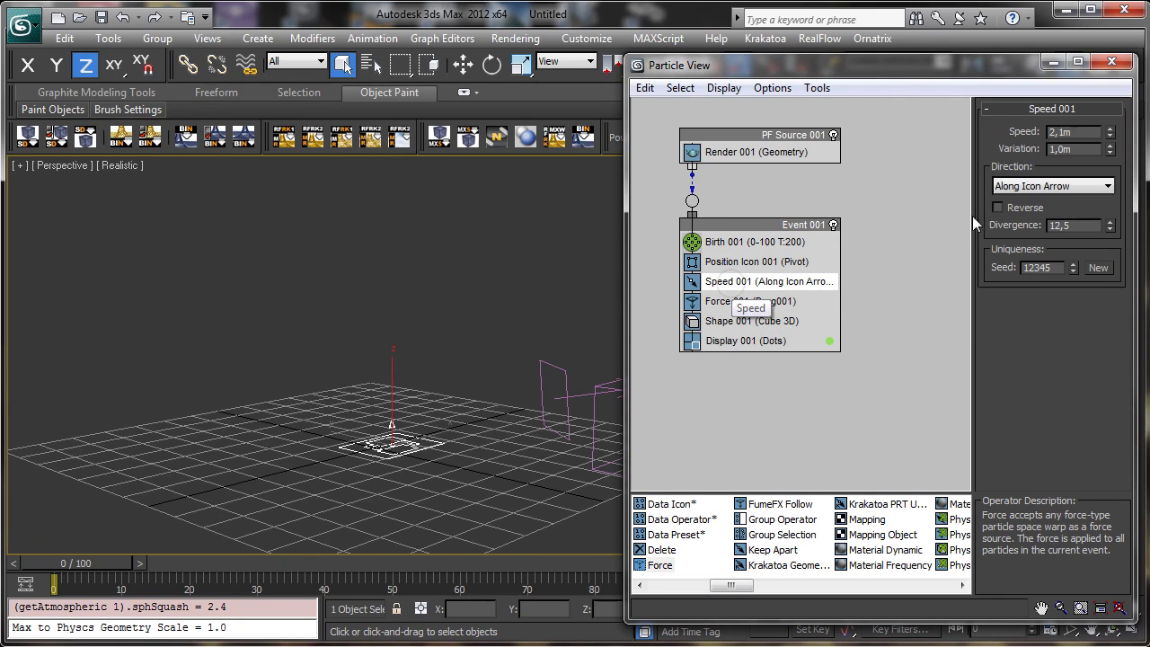
{"action": "double_click", "coordinate": [1082, 132]}
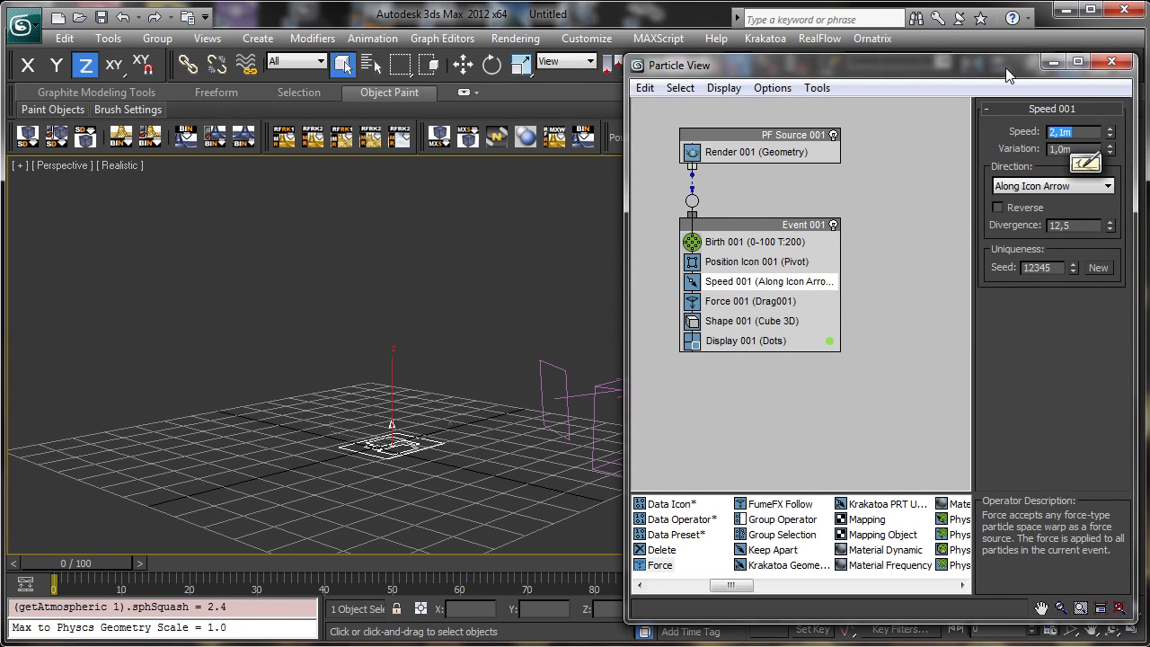
{"action": "type", "text": "0,5"}
{"action": "key", "text": "Return"}
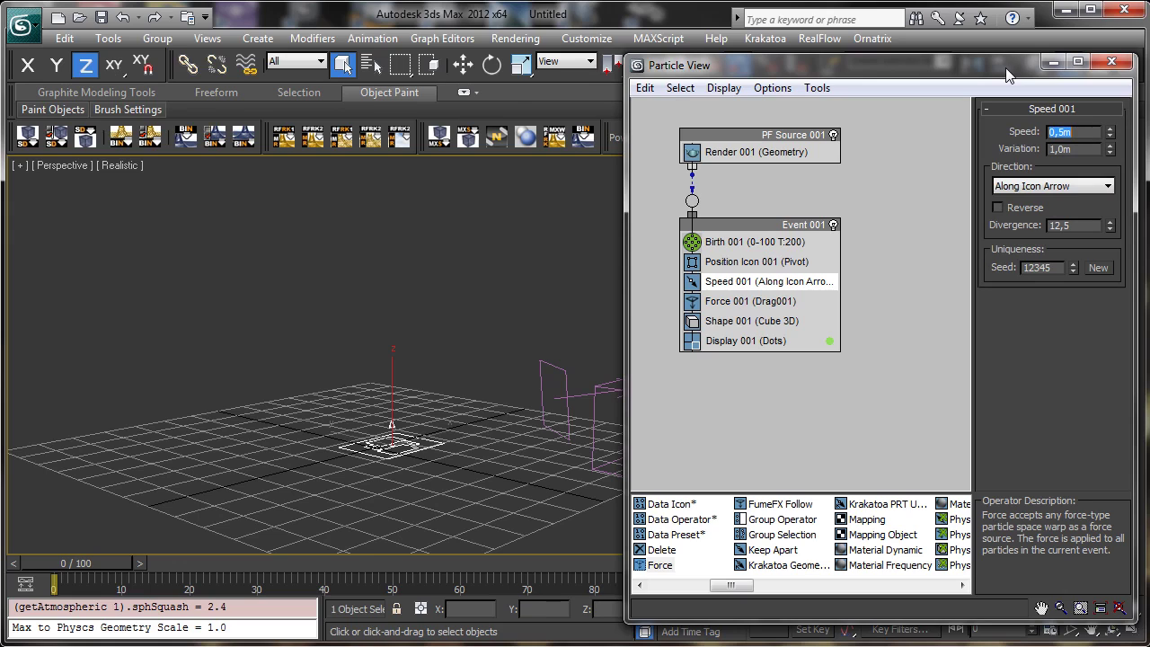
{"action": "double_click", "coordinate": [1083, 150]}
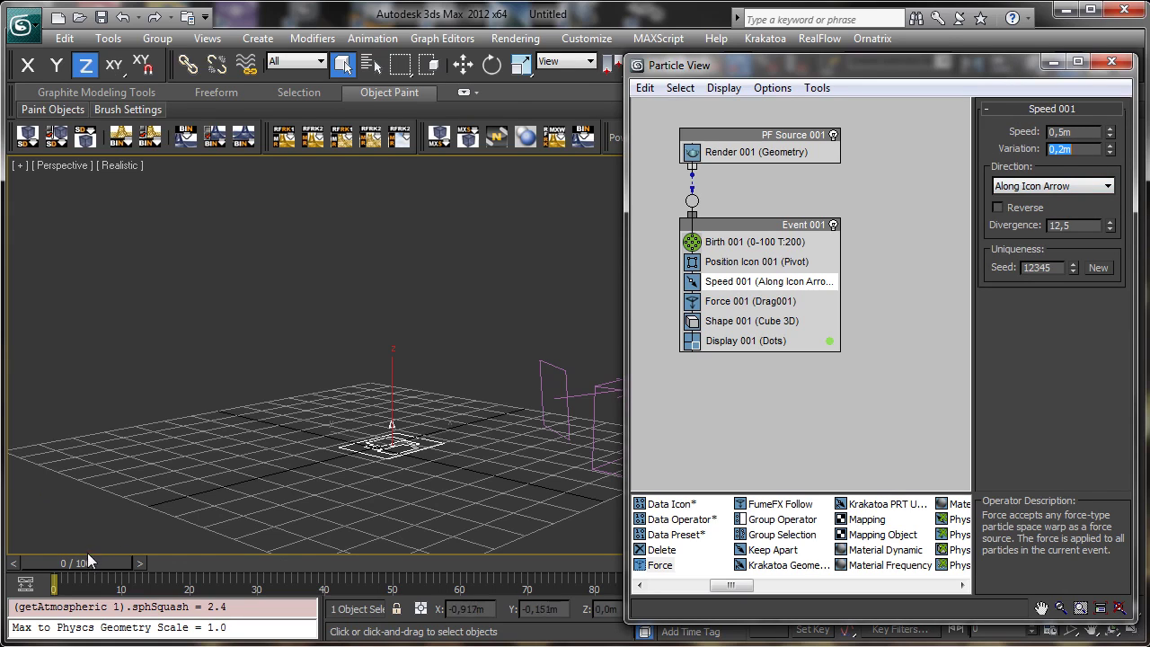
{"action": "left_click_drag", "start_coordinate": [49, 566], "coordinate": [157, 572]}
{"action": "left_click_drag", "start_coordinate": [248, 552], "coordinate": [40, 510]}
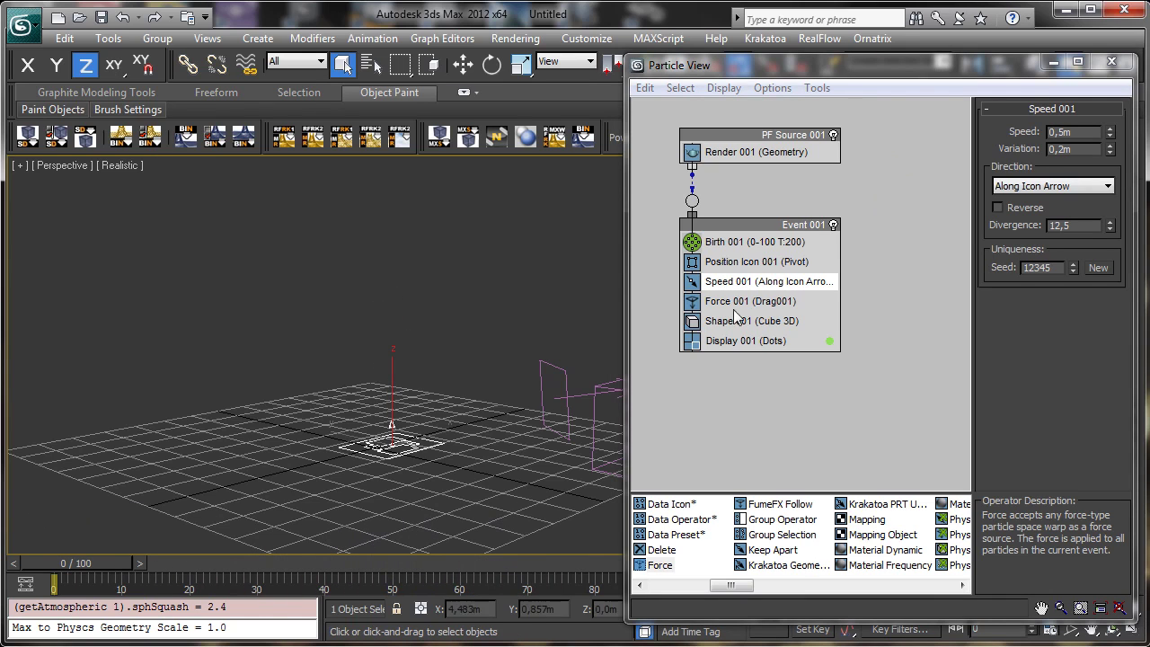
Set the influence of the Drag force operator to 700% and scrub the timeline to preview the motion
{"action": "left_click", "coordinate": [804, 302]}
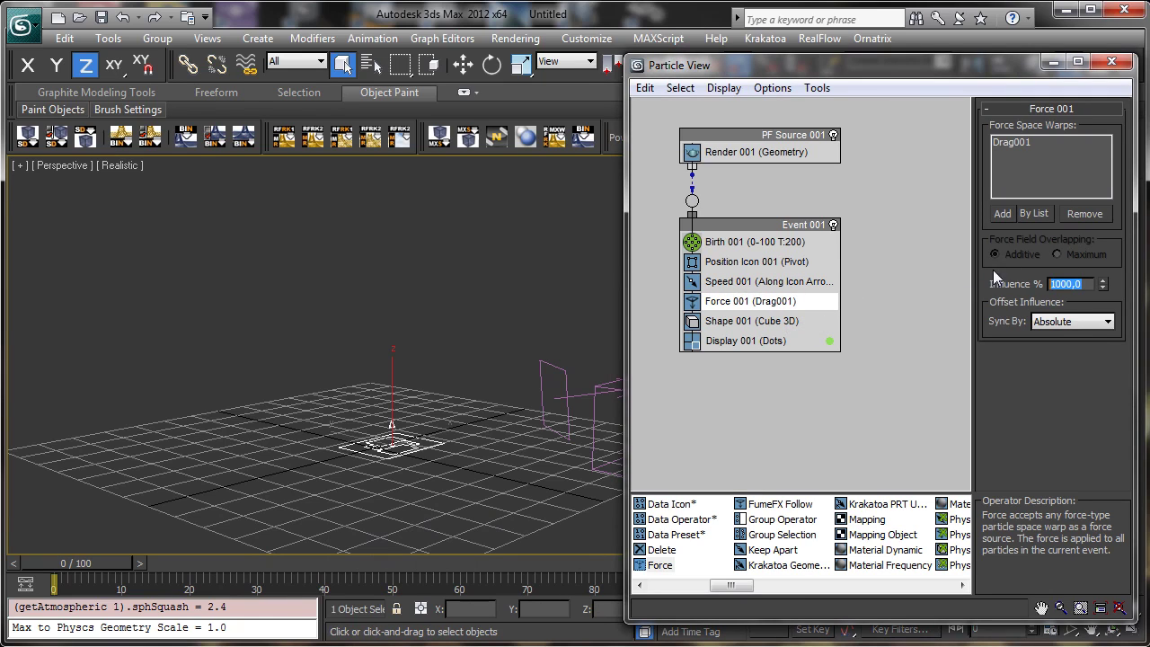
{"action": "type", "text": "700"}
{"action": "key", "text": "Return"}
{"action": "left_click_drag", "start_coordinate": [58, 565], "coordinate": [45, 516]}
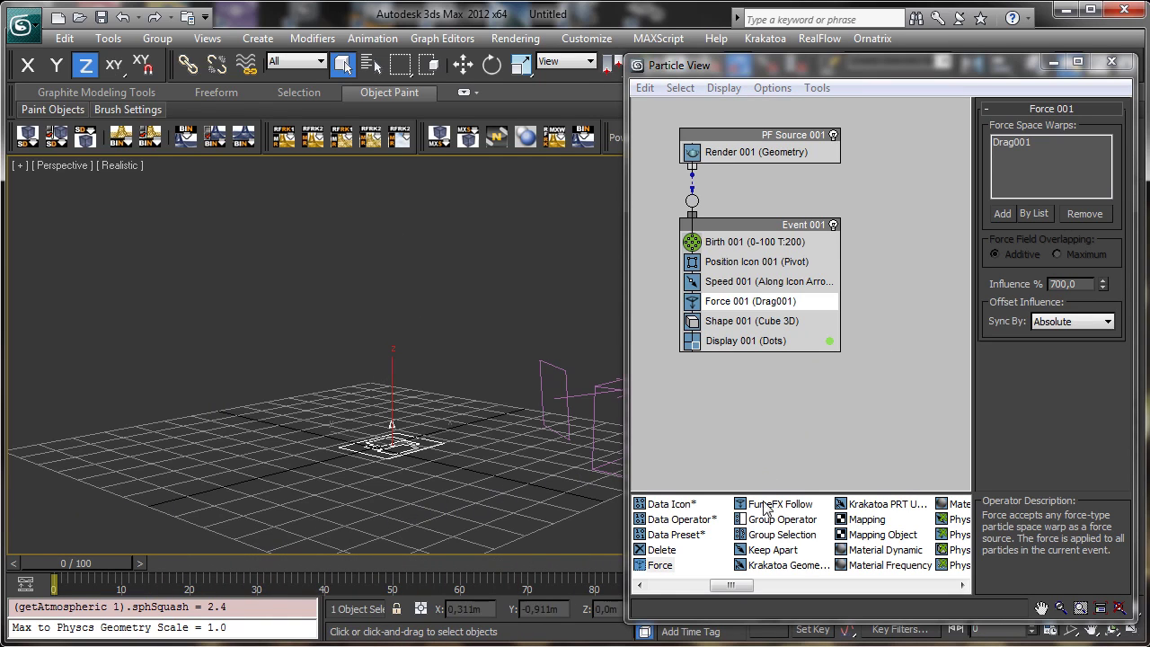
Add a Delete operator above Display in Event 001, removing particles by age with a life span of 50 and variation of 15
{"action": "left_click_drag", "start_coordinate": [663, 550], "coordinate": [738, 351]}
{"action": "left_click", "coordinate": [739, 346]}
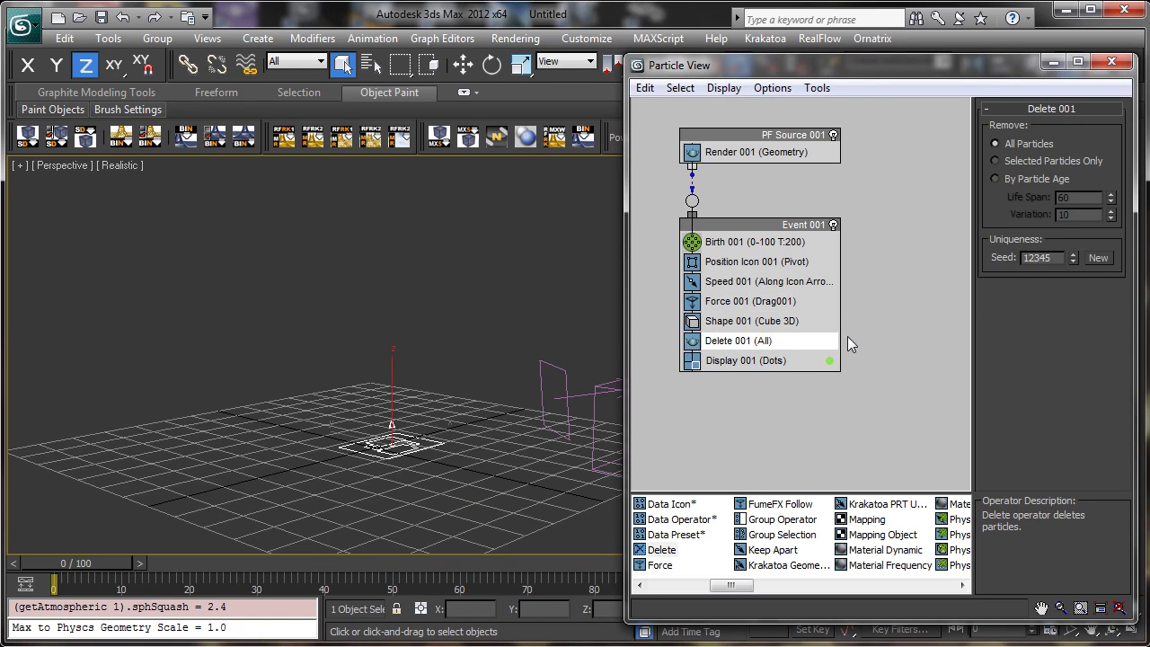
{"action": "left_click", "coordinate": [1064, 180]}
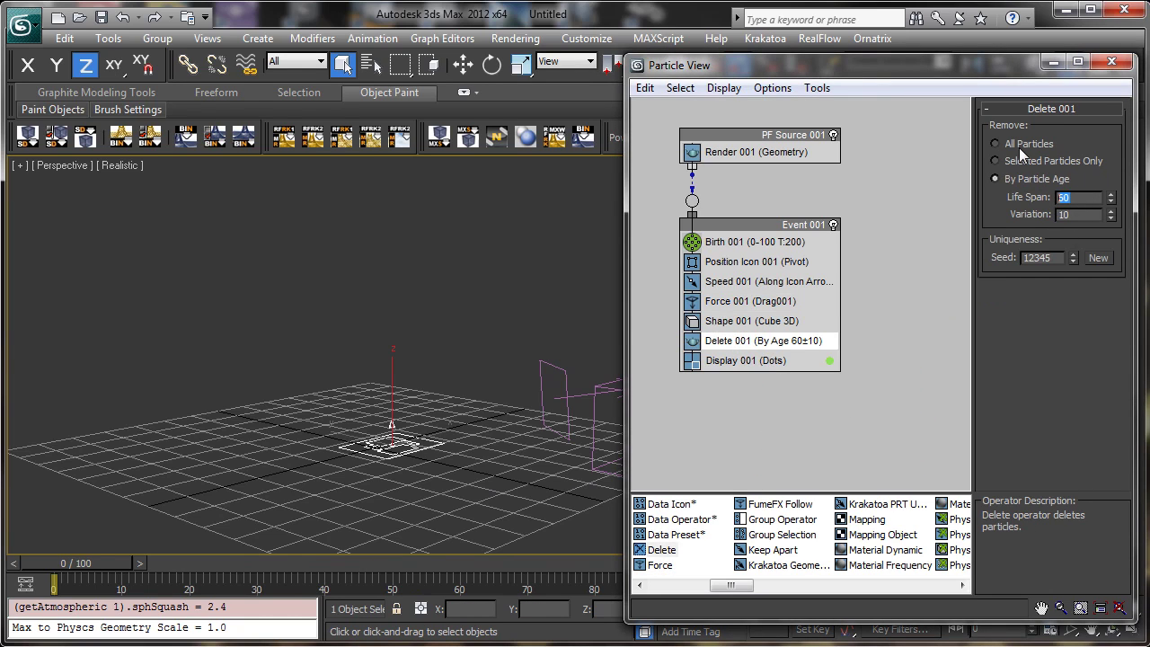
{"action": "type", "text": "60"}
{"action": "key", "text": "Tab"}
{"action": "type", "text": "15"}
{"action": "key", "text": "Return"}
{"action": "left_click_drag", "start_coordinate": [87, 567], "coordinate": [45, 490]}
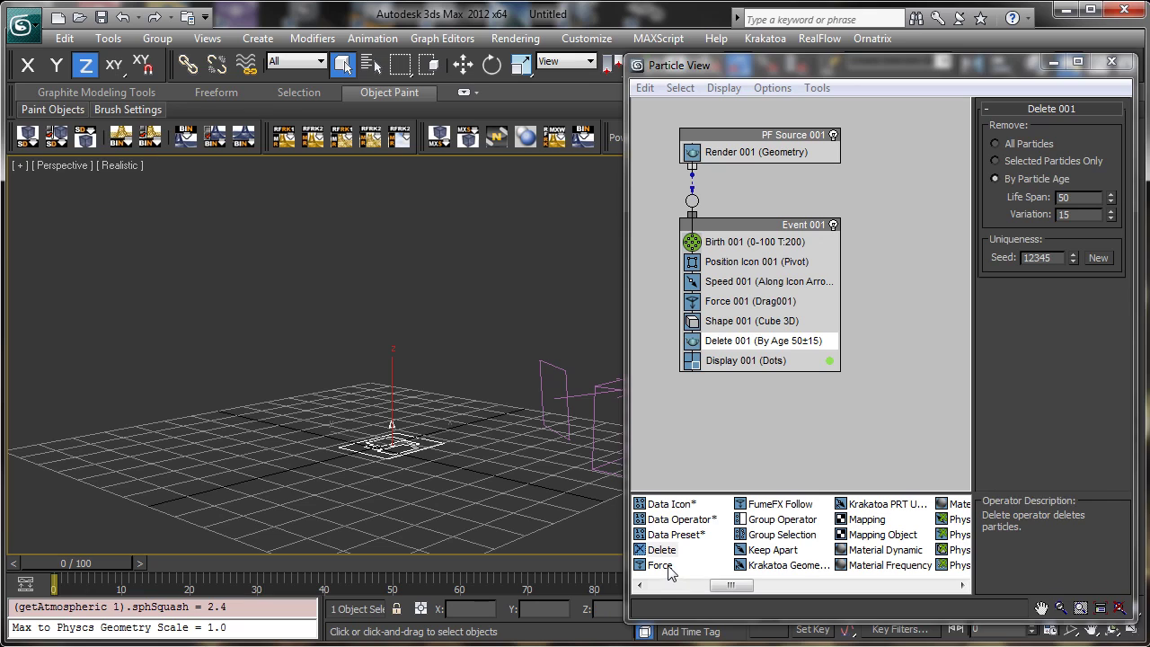
Add a second Force operator below the Drag force, assign Wind001 to it and set its influence to 100%
{"action": "left_click_drag", "start_coordinate": [669, 566], "coordinate": [764, 313]}
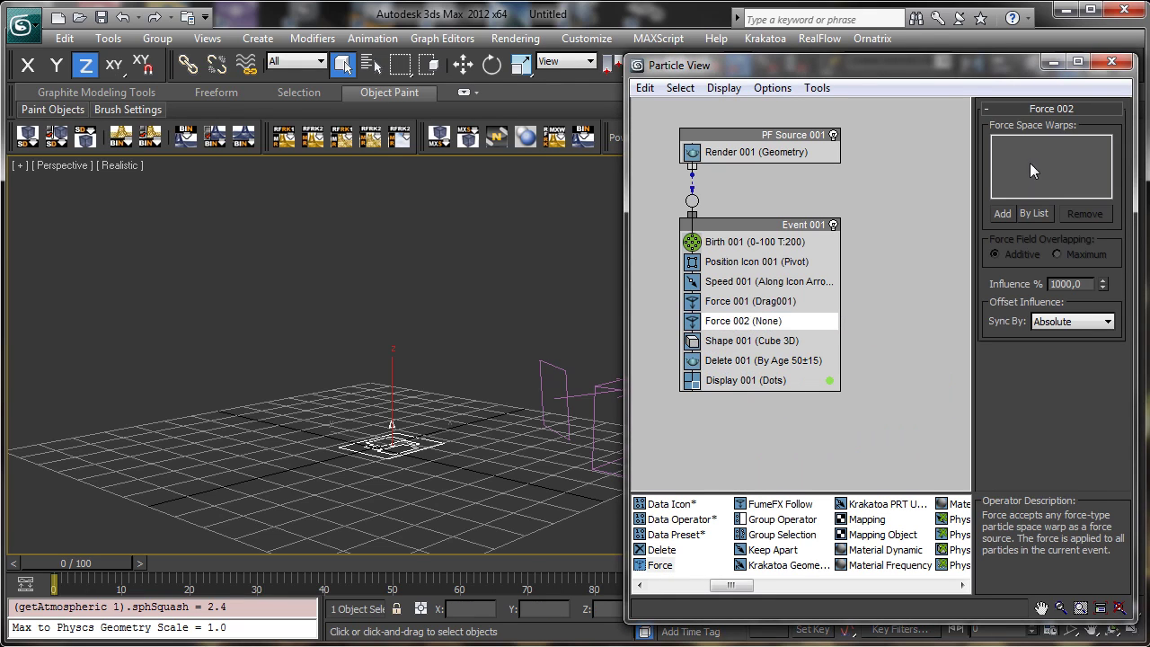
{"action": "left_click", "coordinate": [1033, 213]}
{"action": "double_click", "coordinate": [284, 190]}
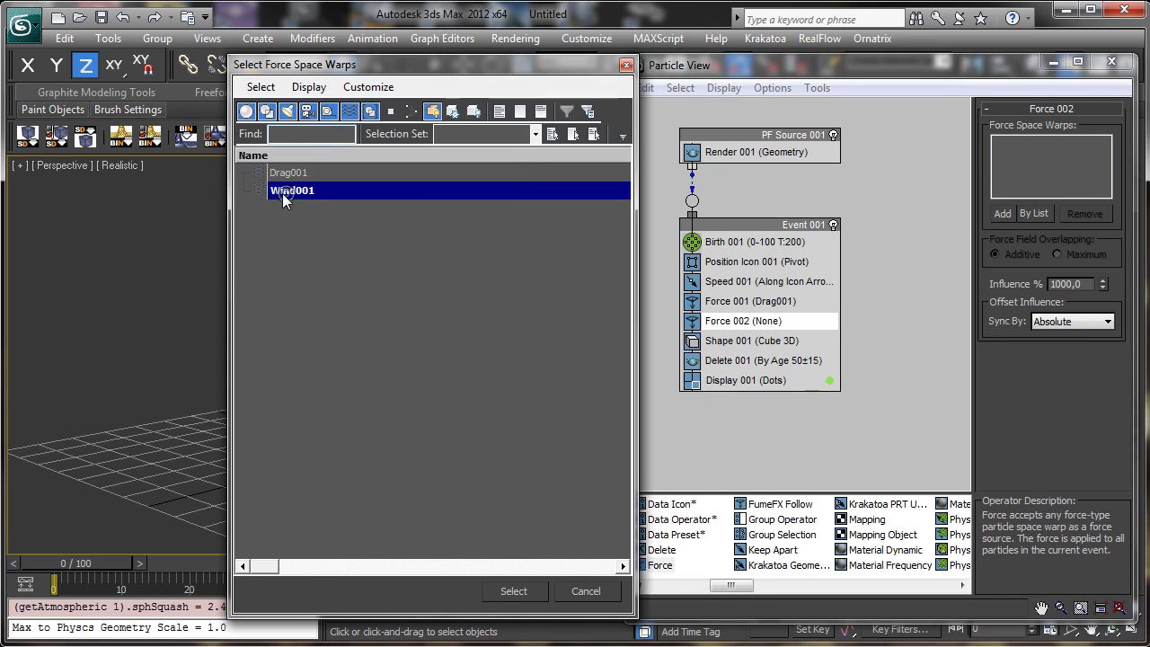
{"action": "key", "text": "/"}
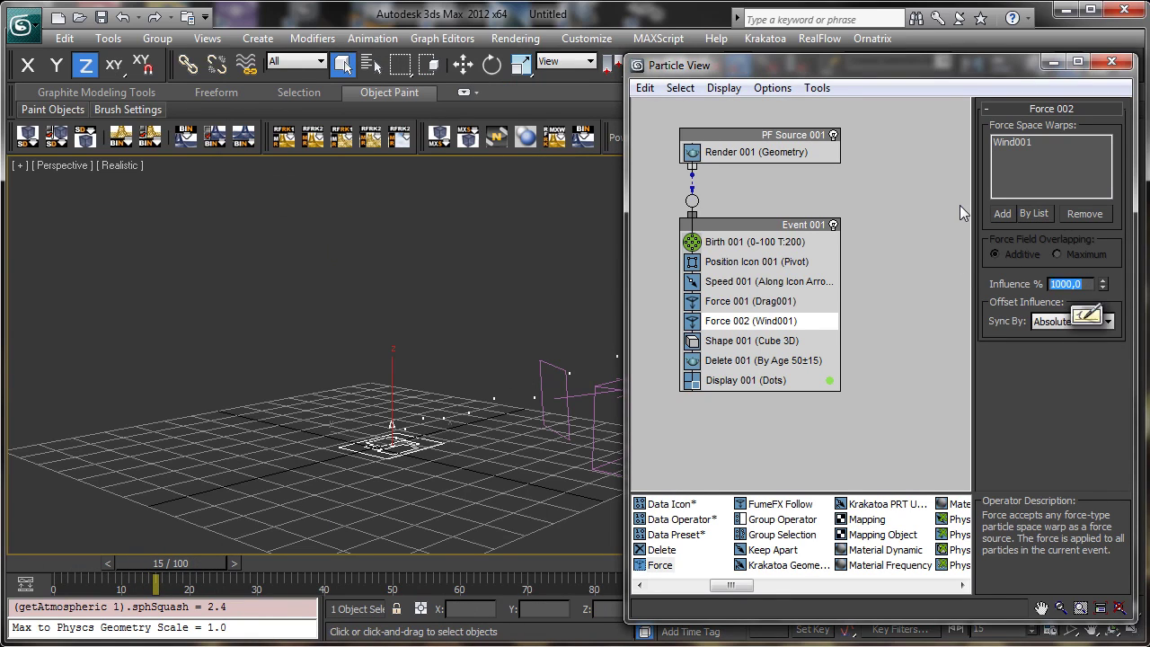
{"action": "key", "text": "BackSpace"}
{"action": "key", "text": "Return"}
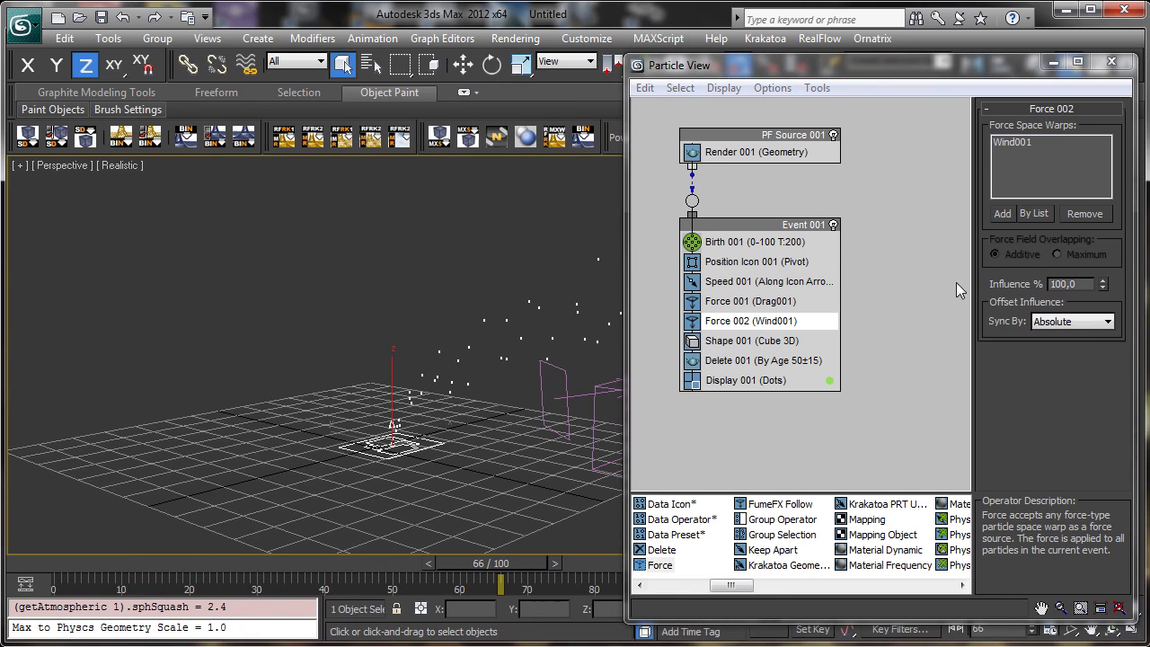
Set the influence of the Wind001 Force operator to 25% and scrub the timeline to preview the particle motion
{"action": "double_click", "coordinate": [1077, 286]}
{"action": "type", "text": "50"}
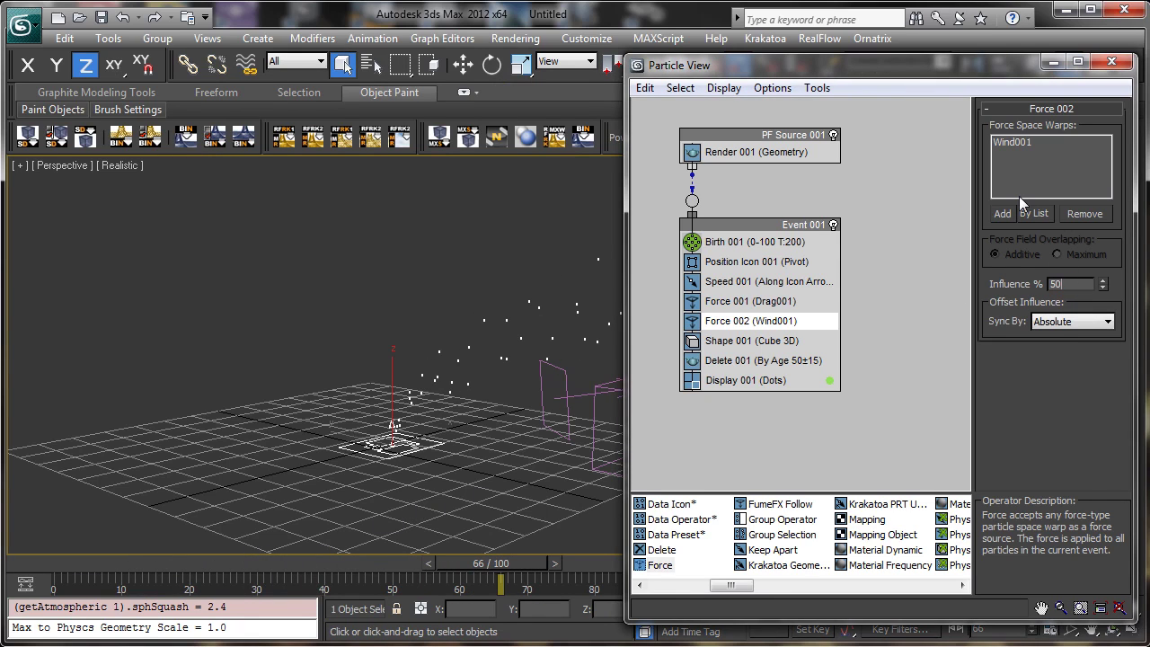
{"action": "type", "text": "25"}
{"action": "key", "text": "Return"}
{"action": "left_click_drag", "start_coordinate": [18, 567], "coordinate": [602, 458]}
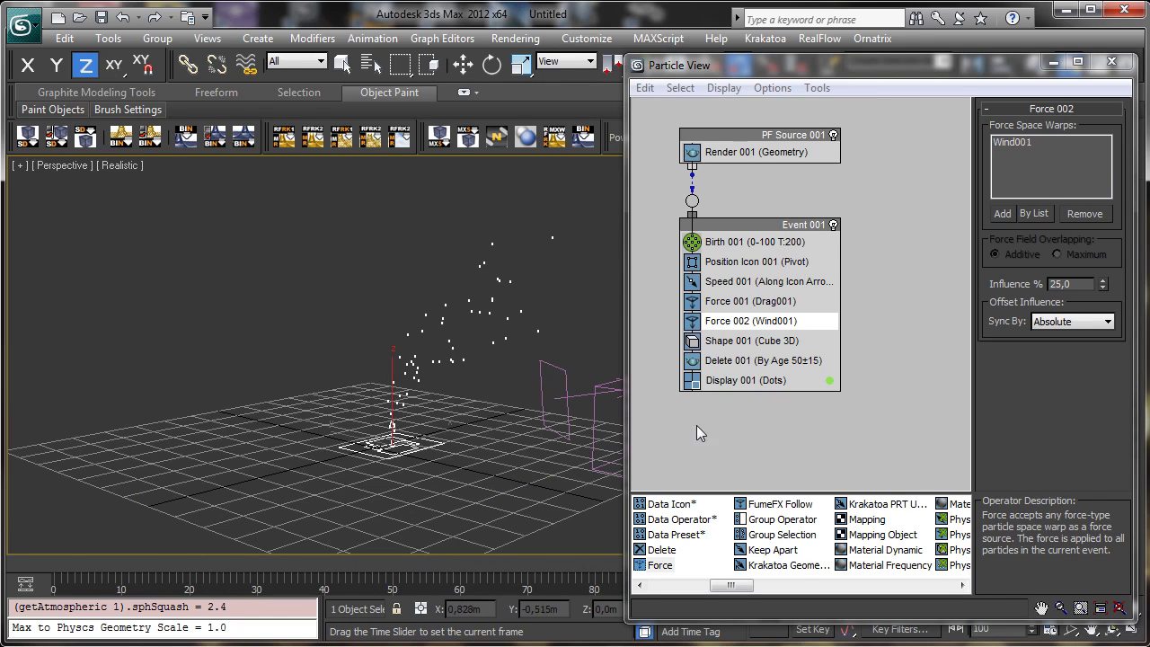
{"action": "left_click_drag", "start_coordinate": [697, 426], "coordinate": [355, 453]}
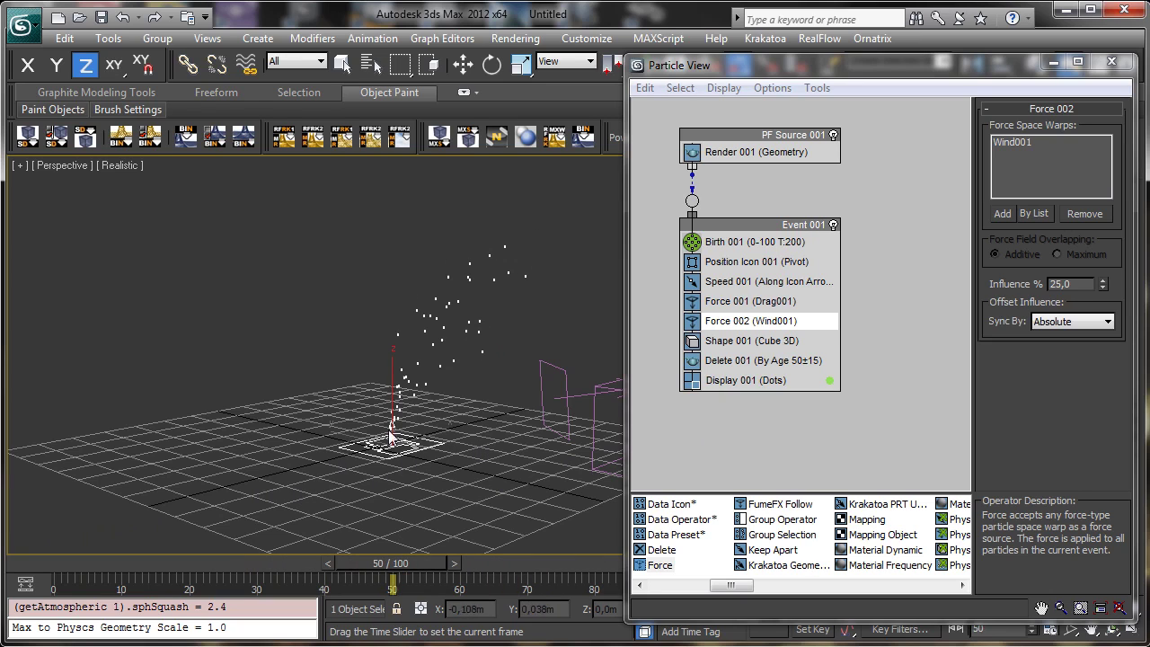
Set the Delete operator's life span to 75, scrub the timeline to preview the particles and close Particle View
{"action": "left_click", "coordinate": [772, 360]}
{"action": "left_click", "coordinate": [1075, 198]}
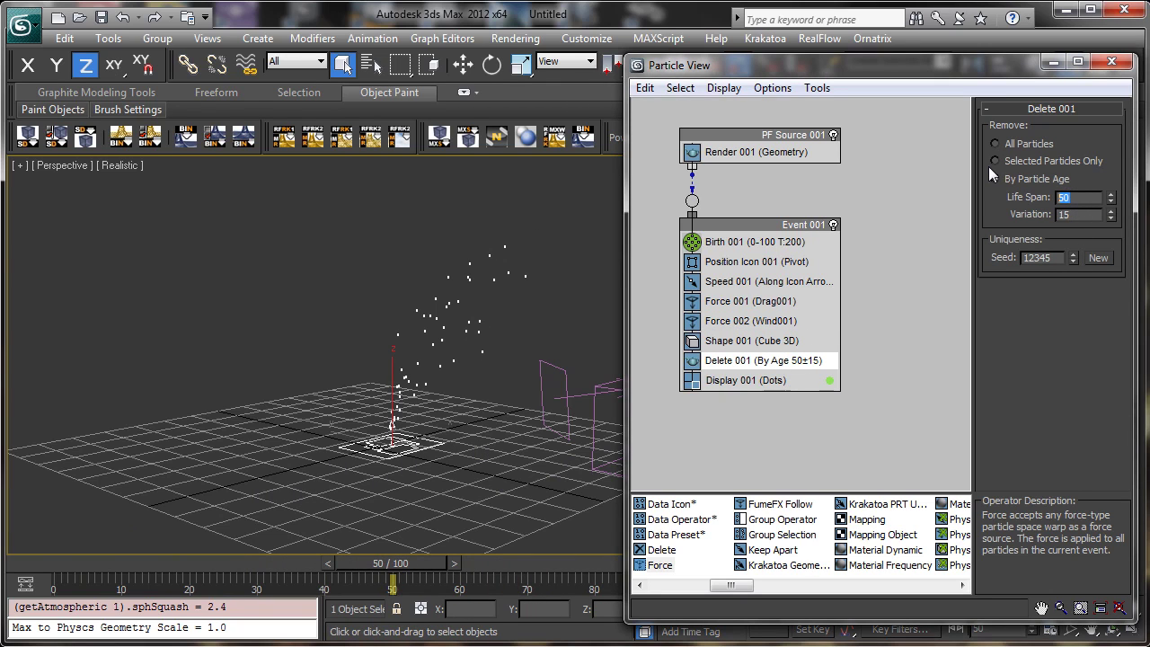
{"action": "type", "text": "75"}
{"action": "key", "text": "Return"}
{"action": "left_click_drag", "start_coordinate": [38, 559], "coordinate": [609, 471]}
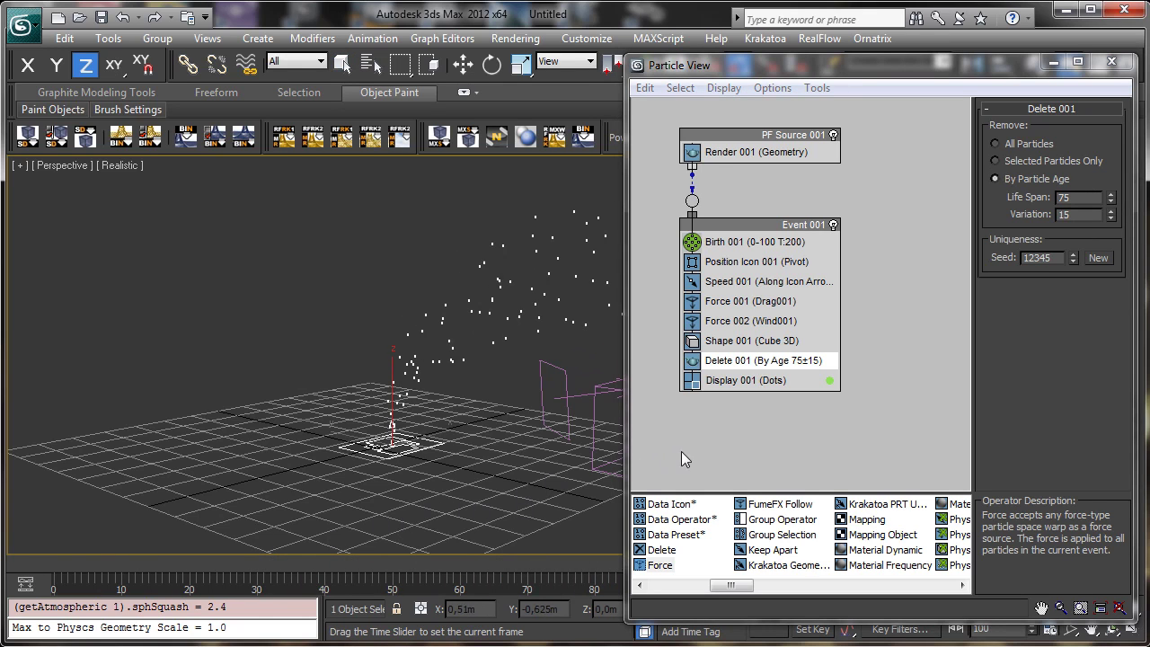
{"action": "left_click_drag", "start_coordinate": [681, 456], "coordinate": [548, 435]}
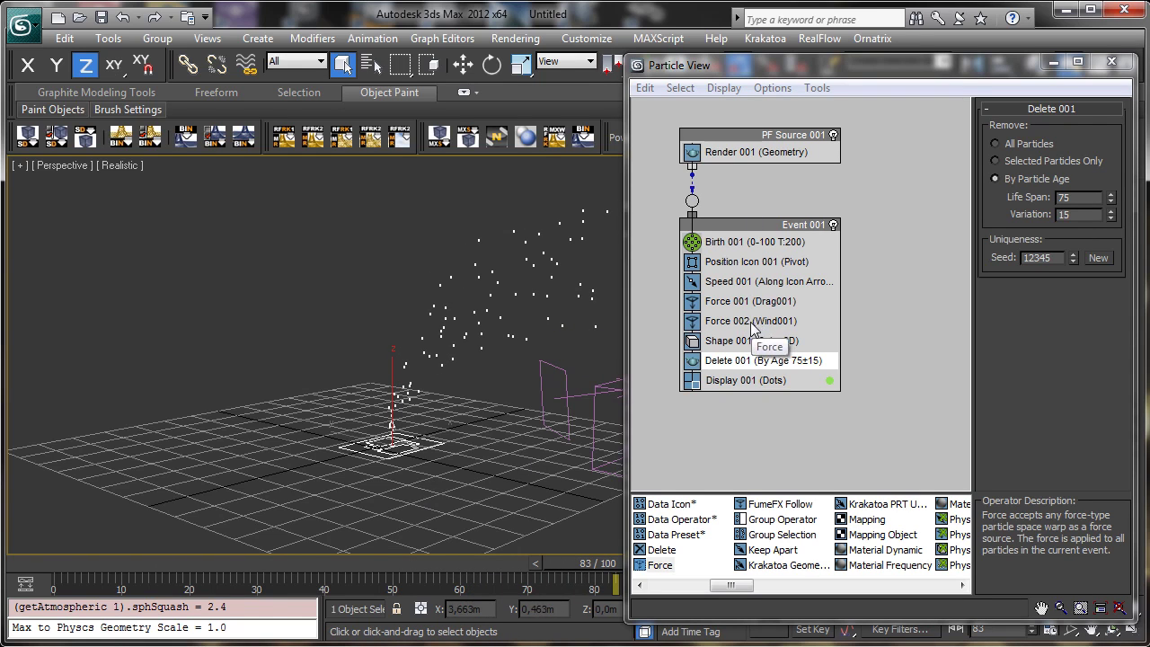
{"action": "left_click", "coordinate": [1111, 62]}
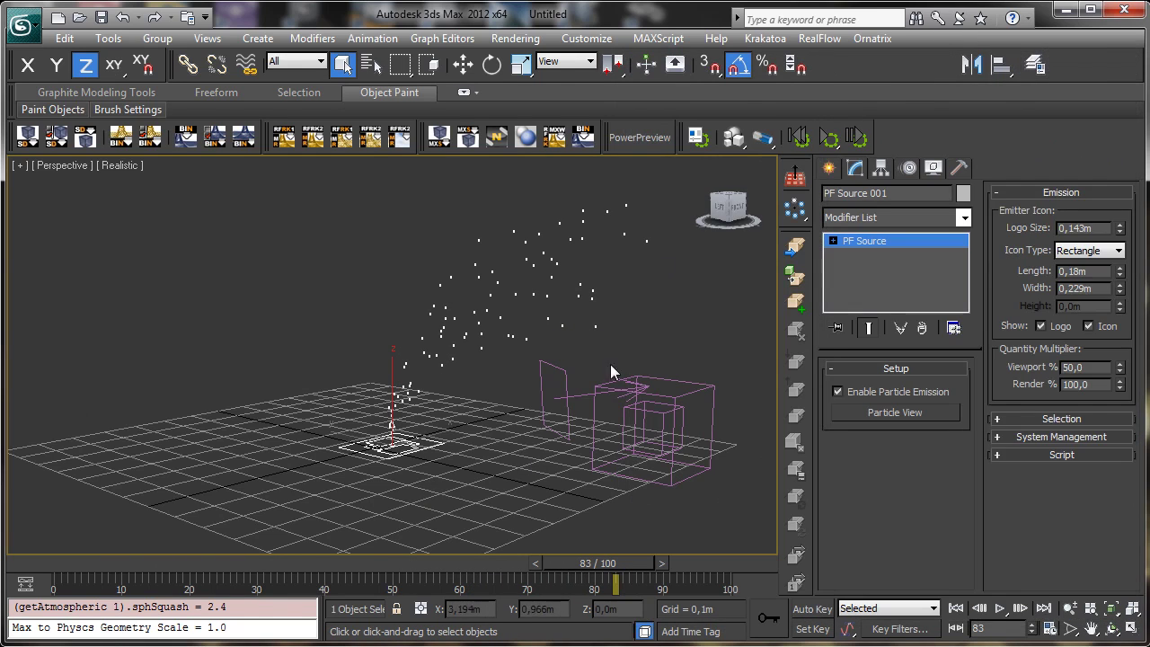
Set the Wind001 space warp's turbulence to 1.525, frequency to 0.98 and scale to 0.01, and scrub the timeline to preview the motion
{"action": "left_click", "coordinate": [563, 389]}
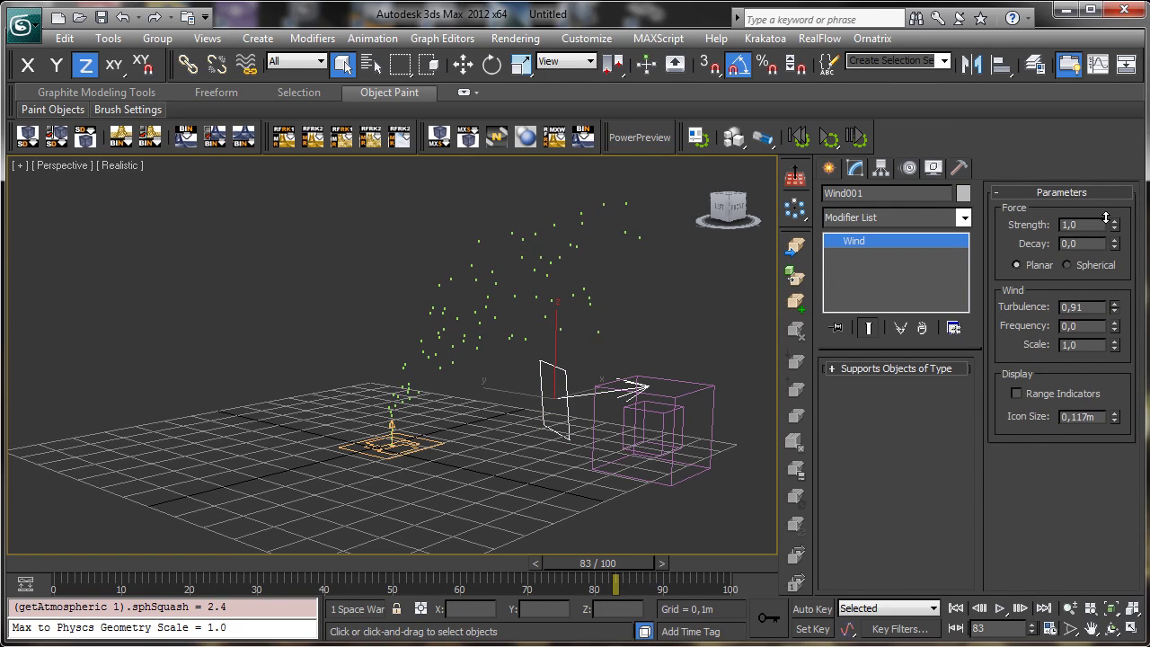
{"action": "left_click_drag", "start_coordinate": [1115, 309], "coordinate": [1105, 303]}
{"action": "left_click_drag", "start_coordinate": [20, 570], "coordinate": [319, 557]}
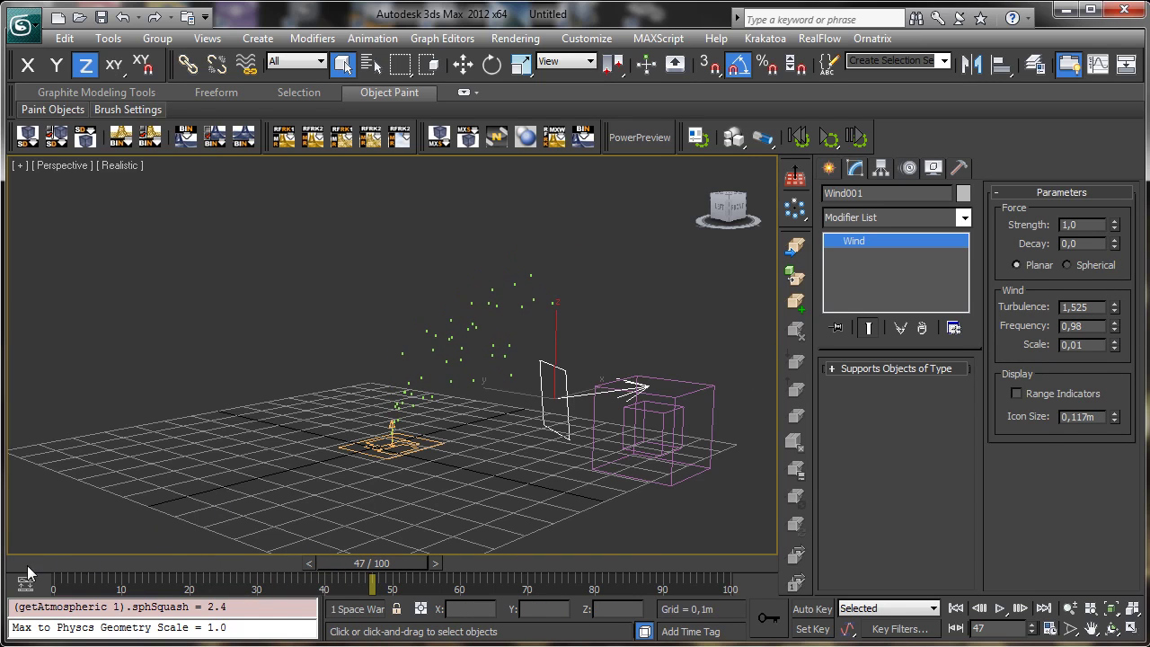
{"action": "left_click_drag", "start_coordinate": [341, 563], "coordinate": [528, 397]}
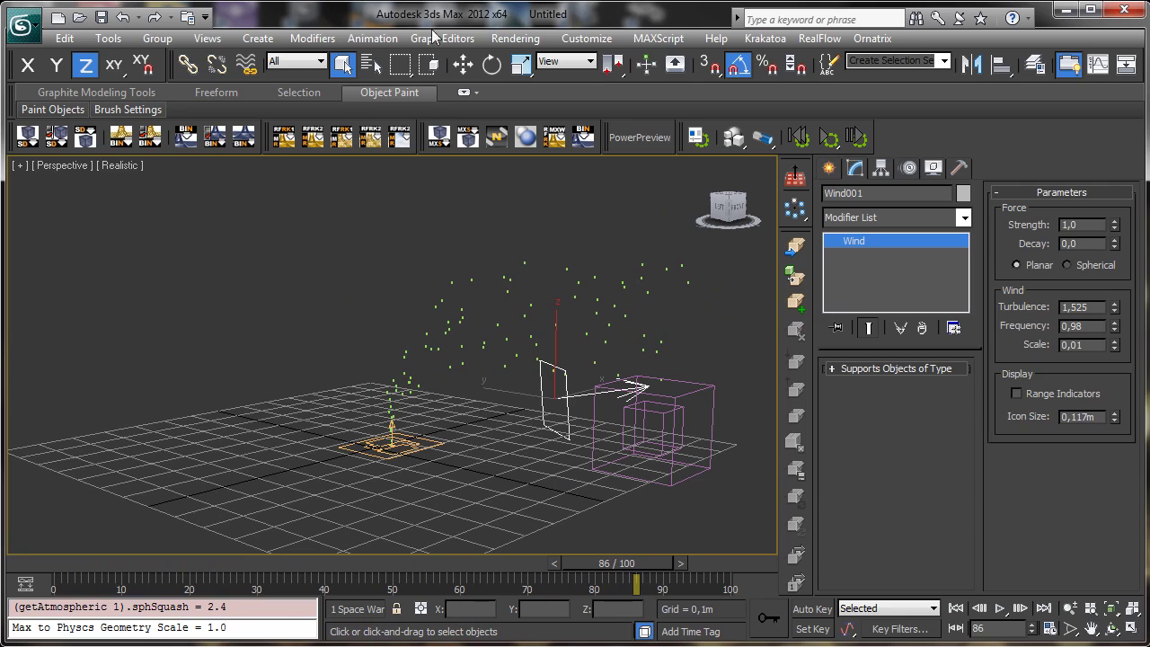
Rotate Wind001 about its X axis in the Local coordinate system so it blows diagonally upward, and scrub the timeline to preview the particles
{"action": "left_click", "coordinate": [491, 65]}
{"action": "left_click_drag", "start_coordinate": [532, 359], "coordinate": [528, 259]}
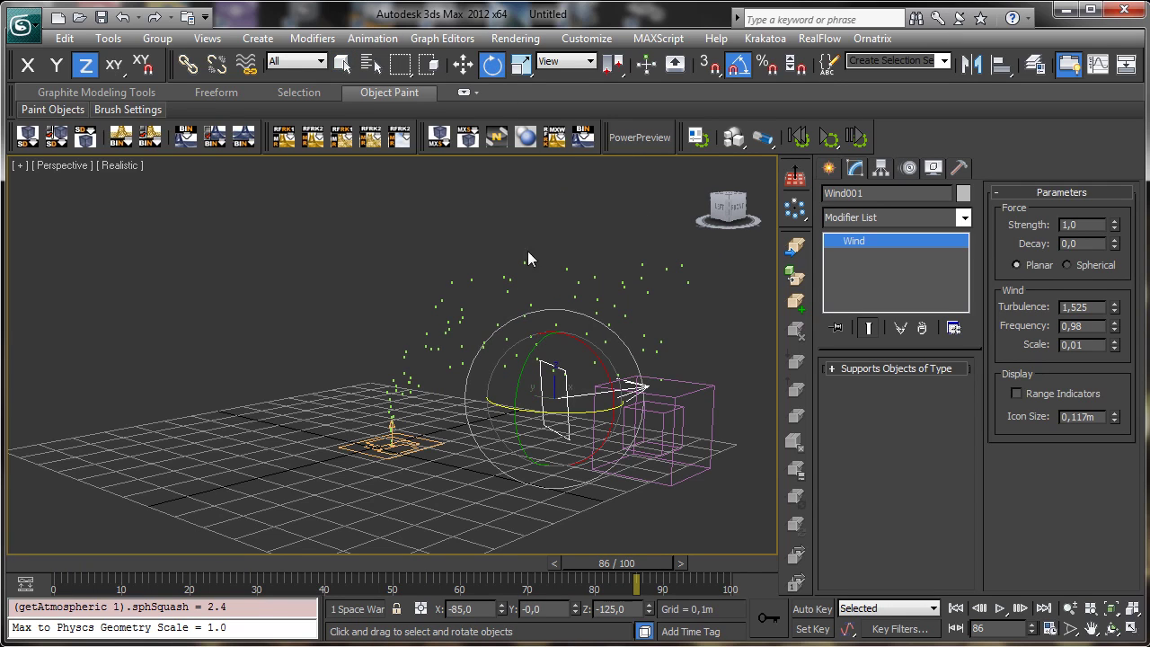
{"action": "left_click", "coordinate": [308, 63]}
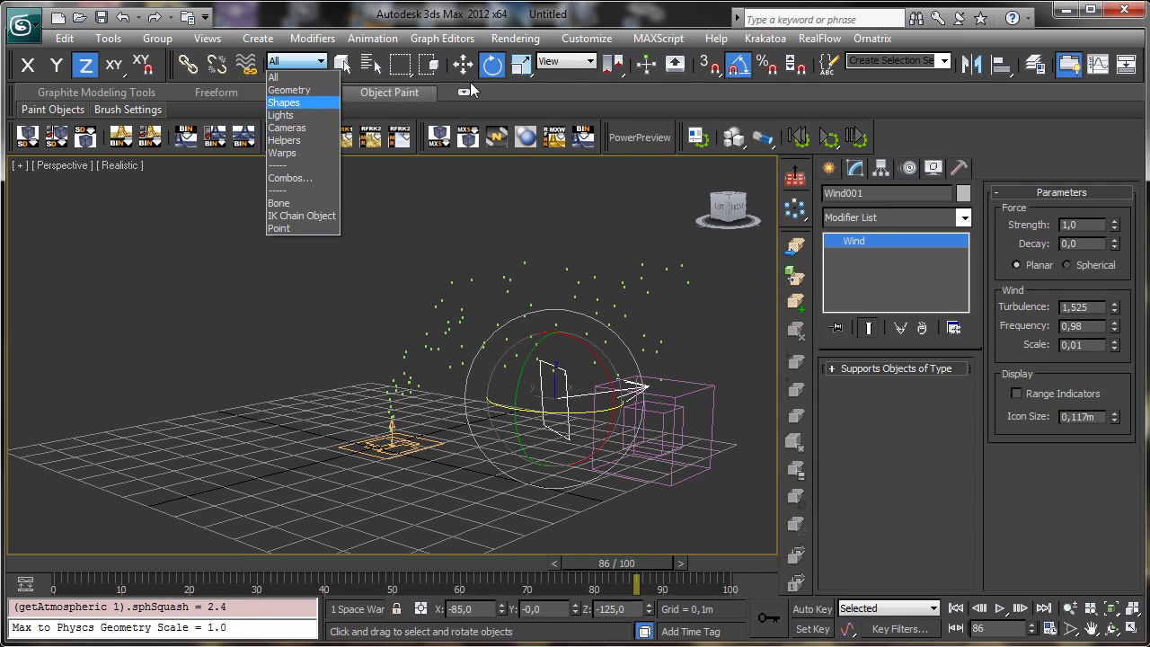
{"action": "left_click", "coordinate": [559, 68]}
{"action": "left_click", "coordinate": [558, 68]}
{"action": "left_click", "coordinate": [553, 120]}
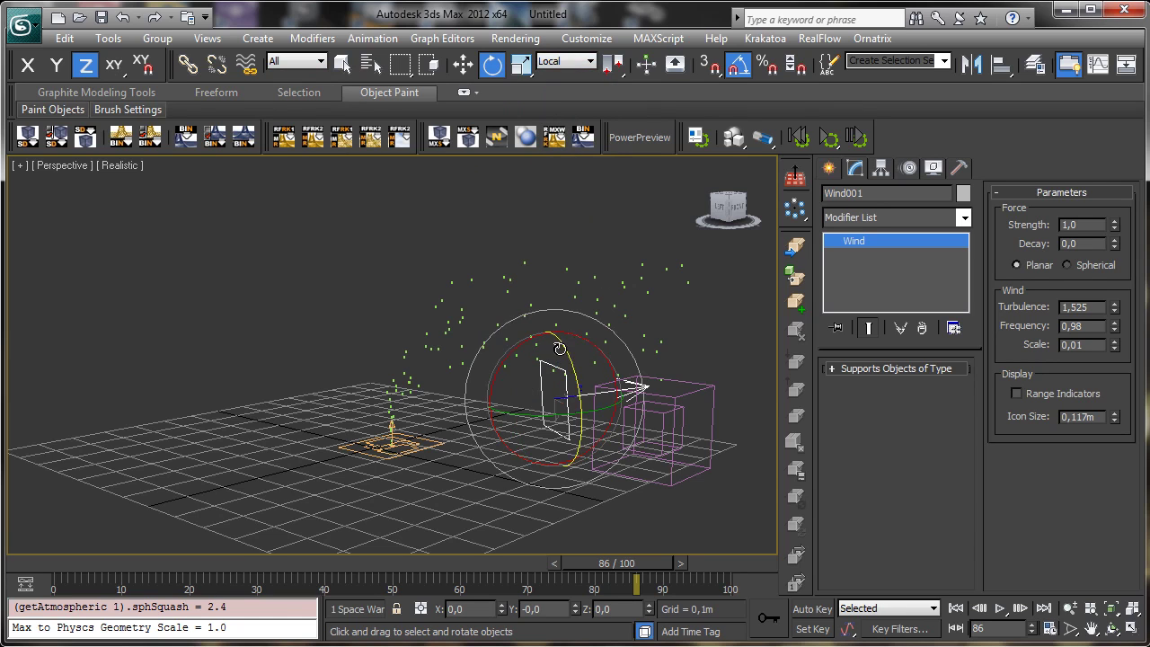
{"action": "mouse_move", "coordinate": [529, 346]}
{"action": "left_mouse_down"}
{"action": "mouse_move", "coordinate": [525, 368]}
{"action": "mouse_move", "coordinate": [532, 341]}
{"action": "mouse_move", "coordinate": [510, 353]}
{"action": "left_mouse_up"}
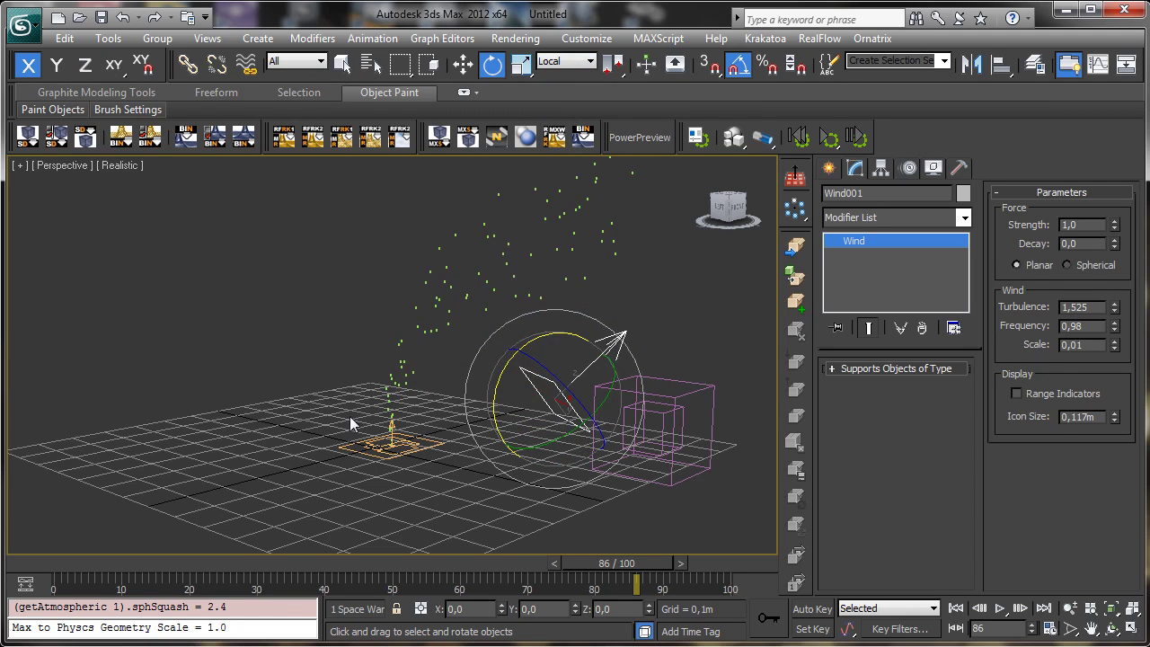
{"action": "left_click_drag", "start_coordinate": [23, 572], "coordinate": [518, 485]}
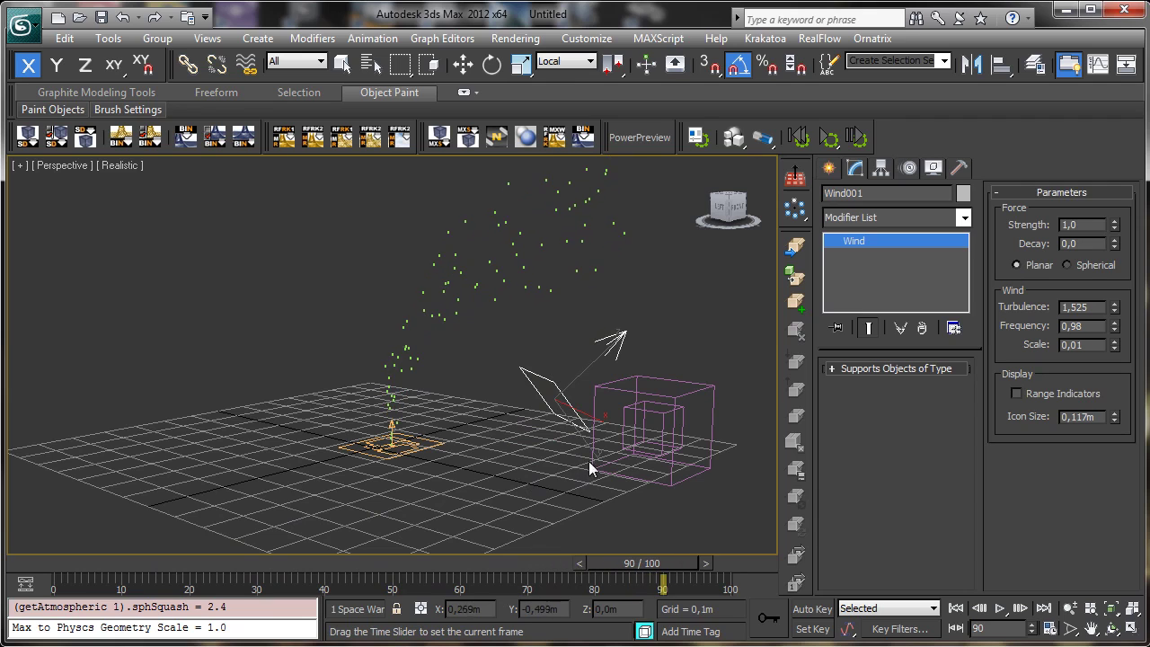
Set the Drag001 linear damping to 7% on the X, Y and Z axes and scrub the timeline to preview the motion
{"action": "key", "text": "e"}
{"action": "left_click", "coordinate": [680, 396]}
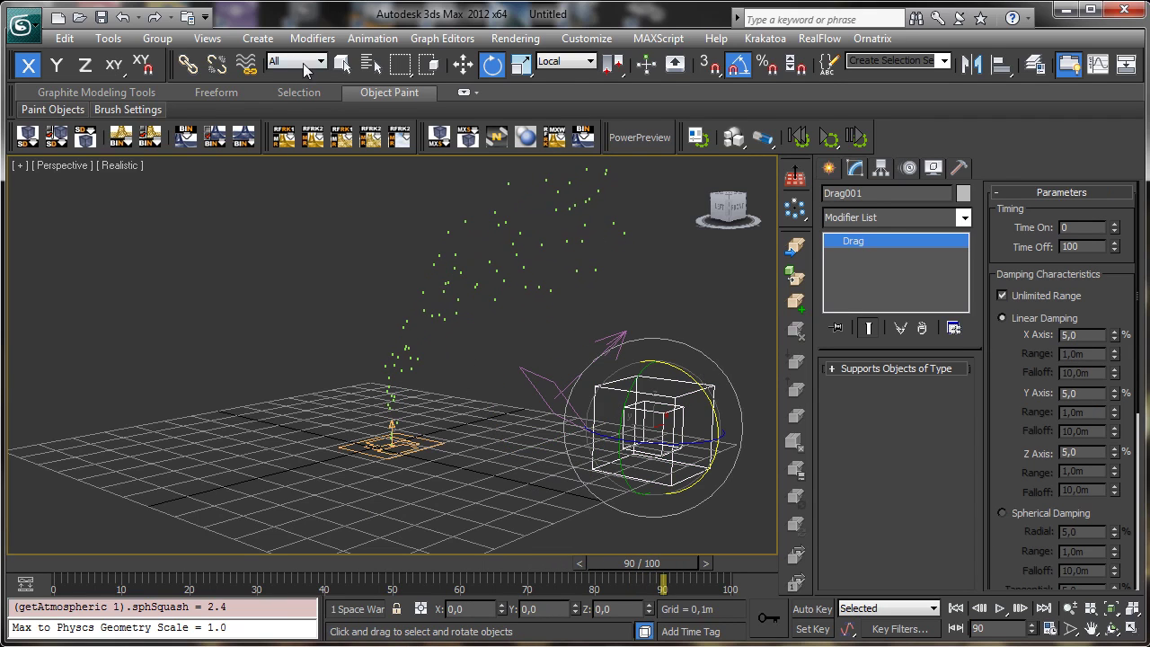
{"action": "left_click", "coordinate": [342, 63]}
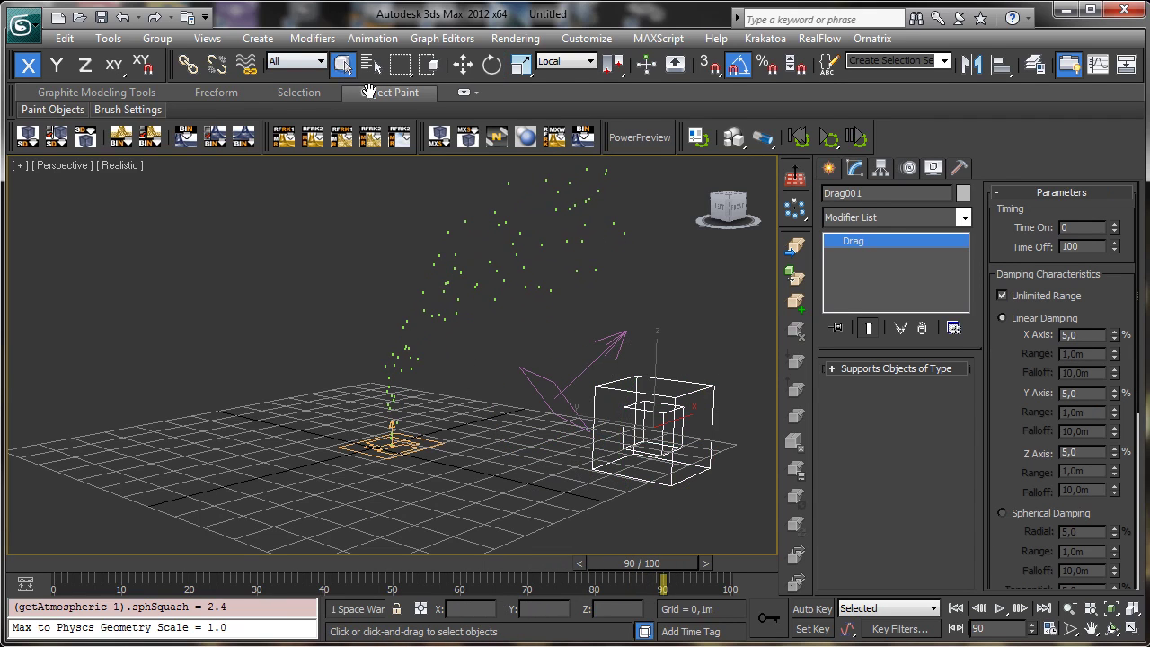
{"action": "double_click", "coordinate": [1089, 335]}
{"action": "type", "text": "7"}
{"action": "key", "text": "Return"}
{"action": "double_click", "coordinate": [1089, 393]}
{"action": "type", "text": "7"}
{"action": "key", "text": "Return"}
{"action": "double_click", "coordinate": [1074, 452]}
{"action": "type", "text": "7"}
{"action": "key", "text": "Return"}
{"action": "left_click_drag", "start_coordinate": [51, 567], "coordinate": [642, 480]}
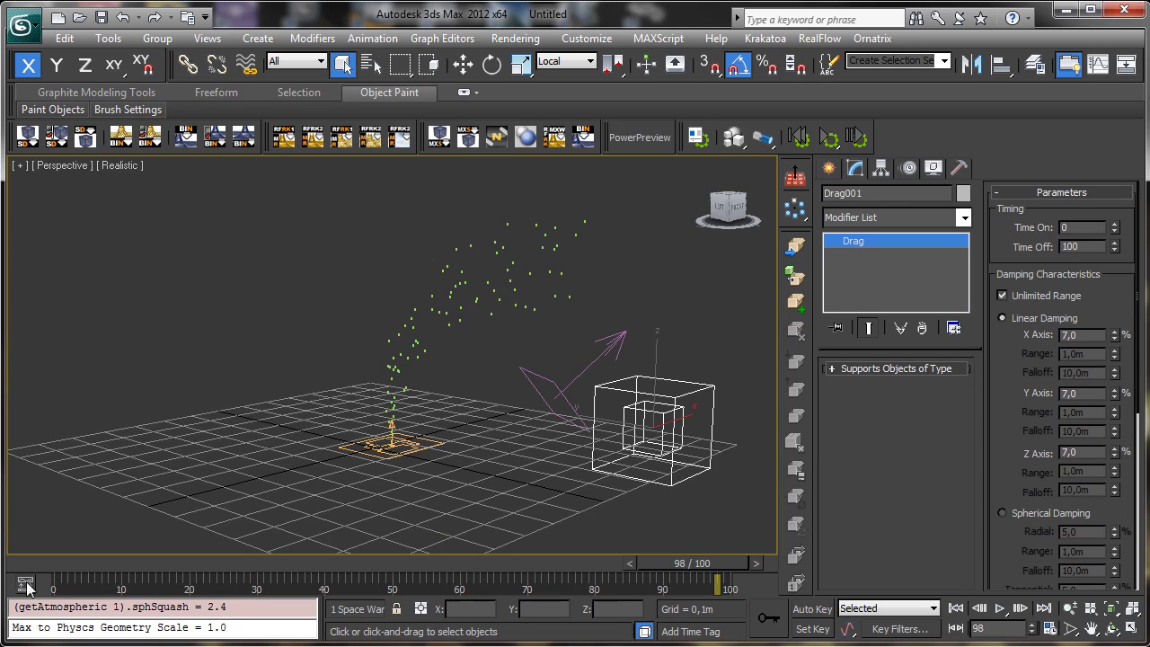
{"action": "left_click_drag", "start_coordinate": [29, 563], "coordinate": [339, 537]}
Examine the object properties of PF Source 001 and the size setting of its Shape operator in Particle View
{"action": "left_click", "coordinate": [497, 394]}
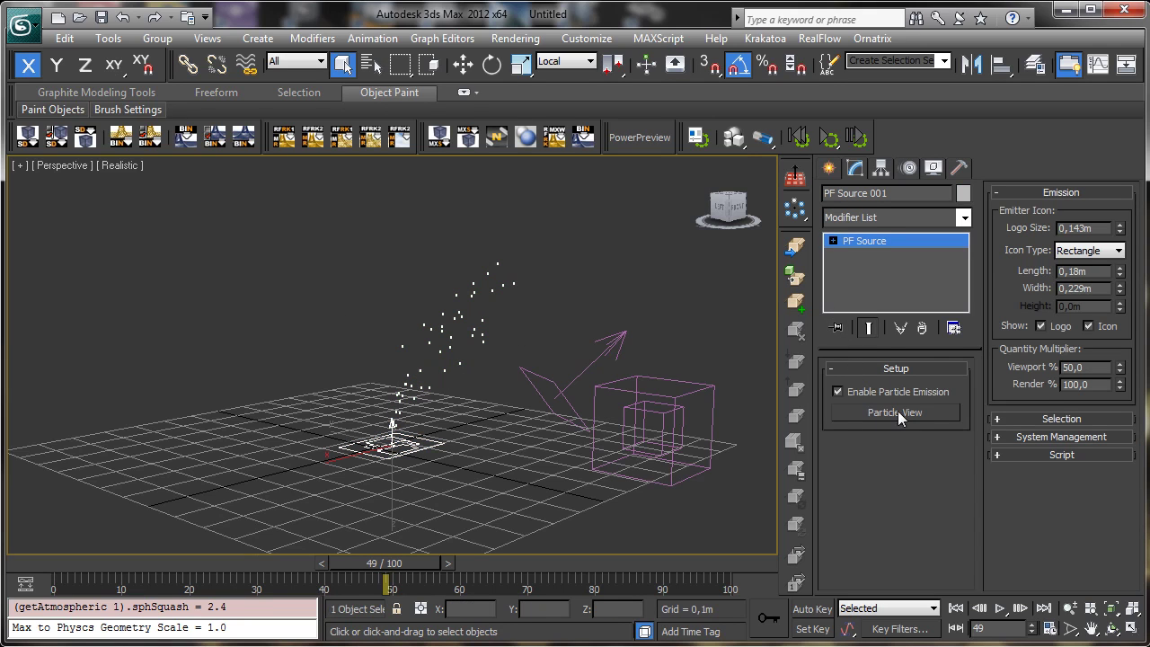
{"action": "left_click", "coordinate": [894, 412]}
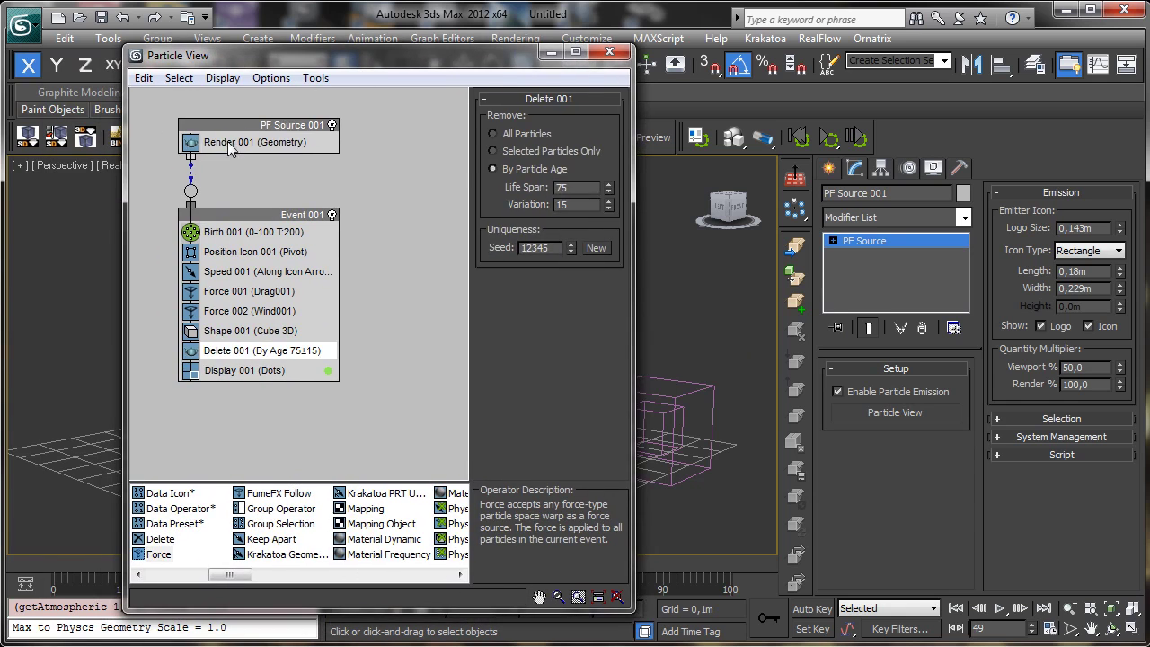
{"action": "left_click", "coordinate": [229, 146]}
{"action": "left_click", "coordinate": [266, 126]}
{"action": "right_click", "coordinate": [267, 127]}
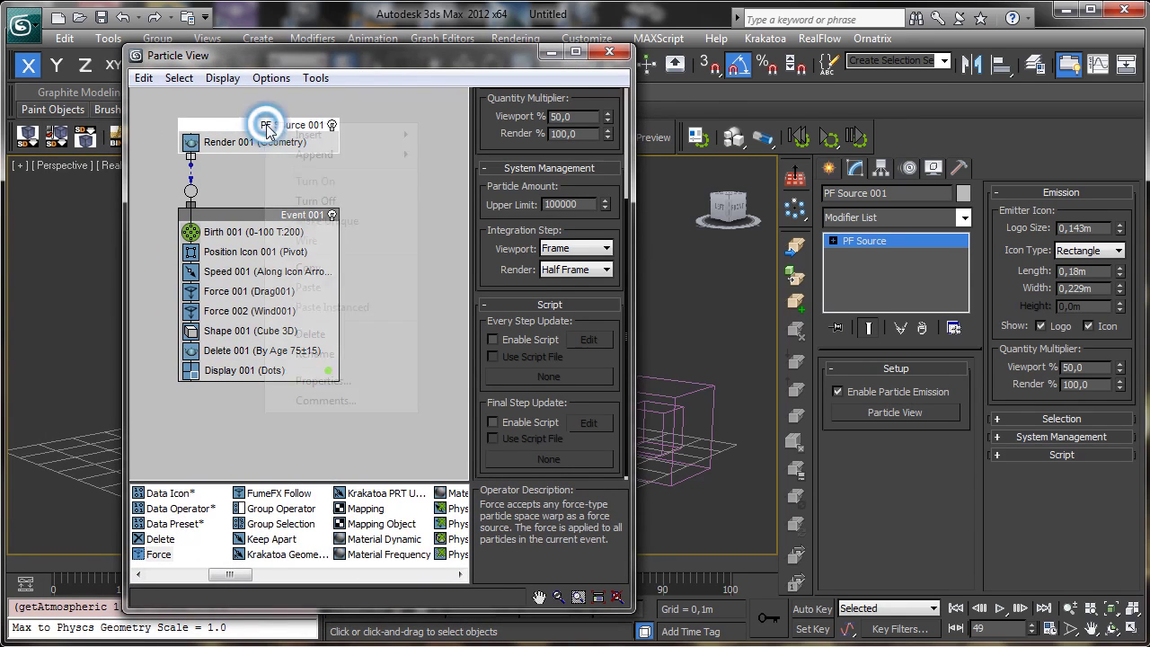
{"action": "left_click", "coordinate": [325, 380]}
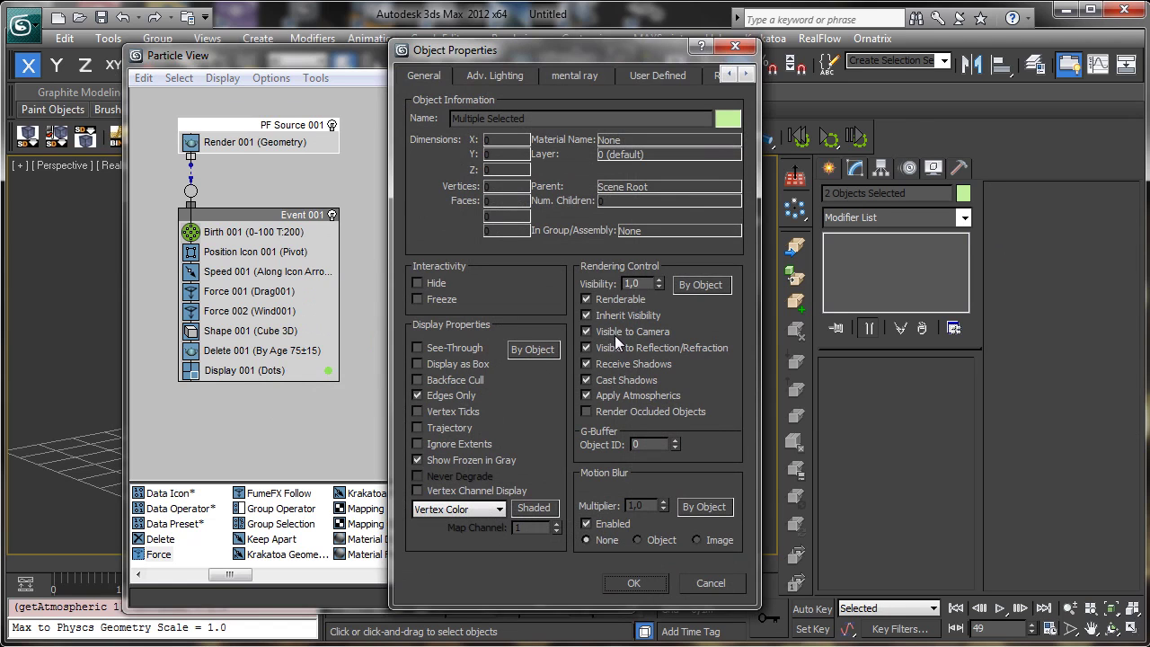
{"action": "left_click", "coordinate": [688, 582]}
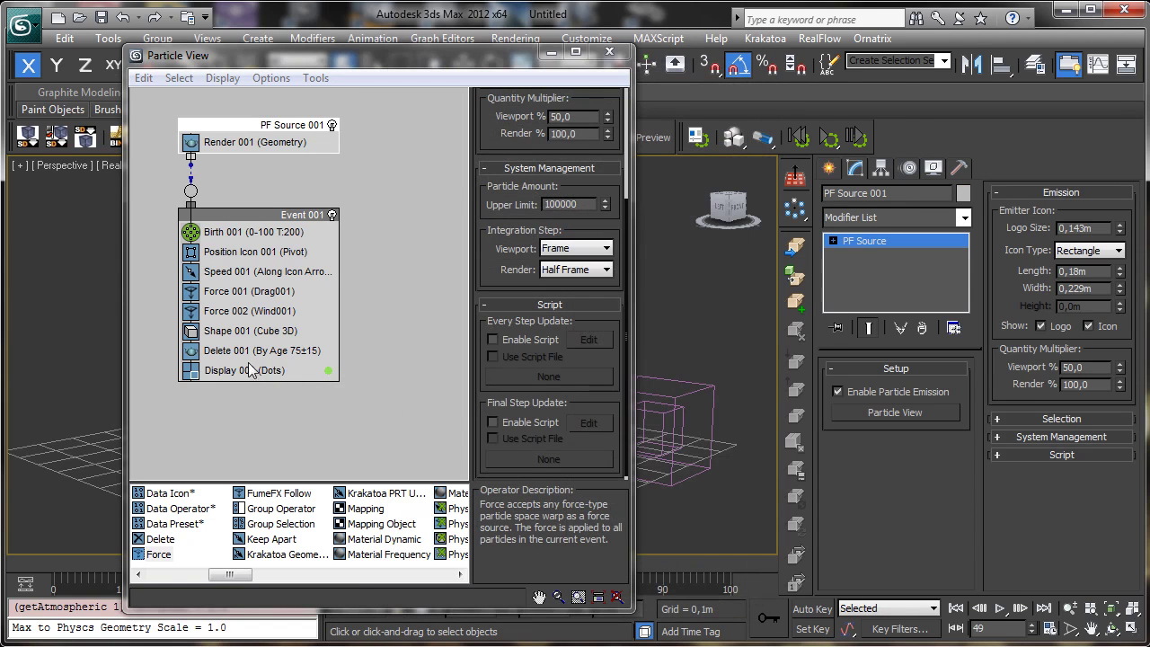
{"action": "left_click", "coordinate": [255, 333]}
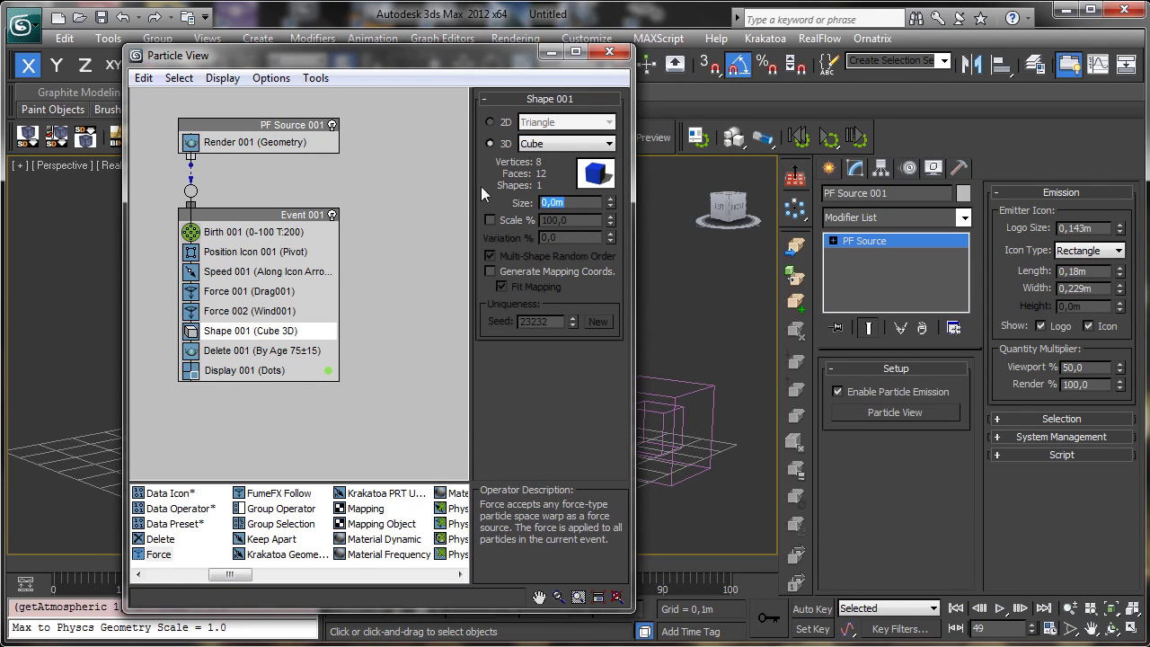
{"action": "left_click", "coordinate": [610, 52]}
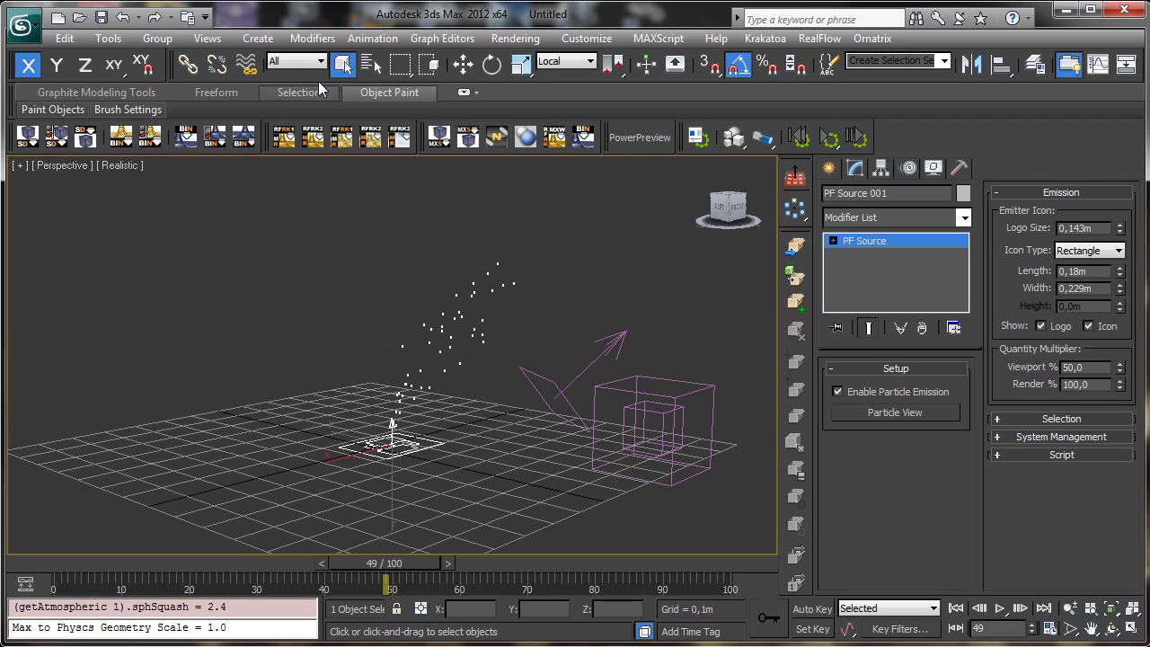
Create a standard Target Direct light in the Front view, running diagonally between the particle emitter and a point above it
{"action": "left_click", "coordinate": [828, 168]}
{"action": "left_click", "coordinate": [878, 197]}
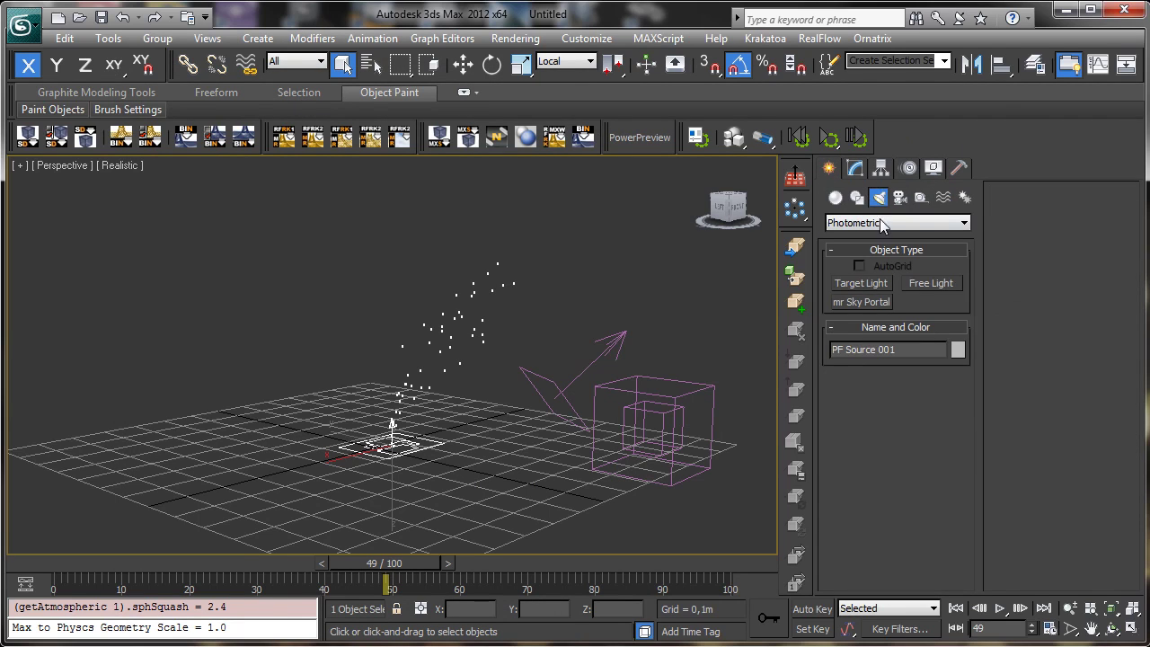
{"action": "left_click", "coordinate": [874, 223]}
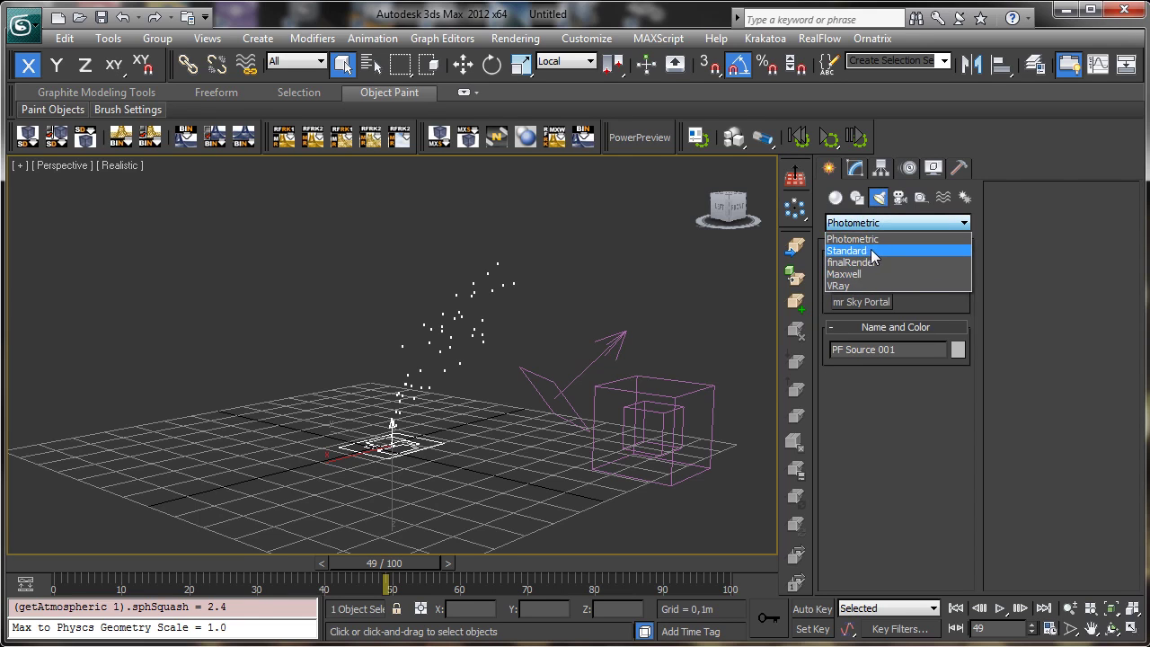
{"action": "left_click", "coordinate": [870, 250]}
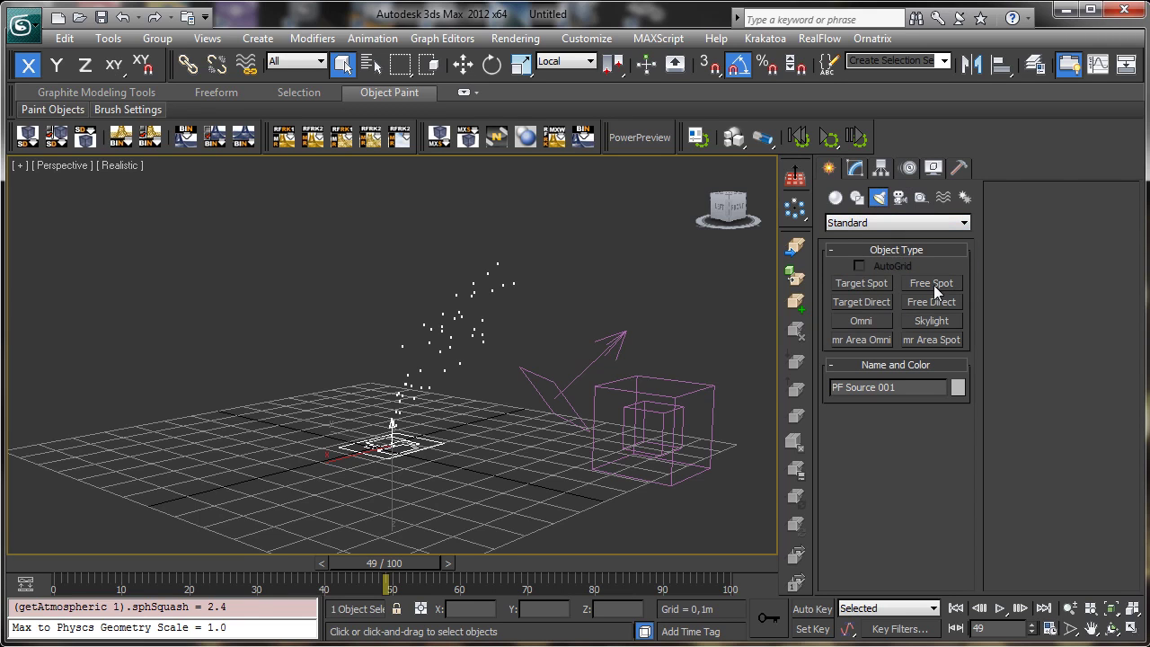
{"action": "left_click", "coordinate": [882, 300]}
{"action": "left_click", "coordinate": [1132, 629]}
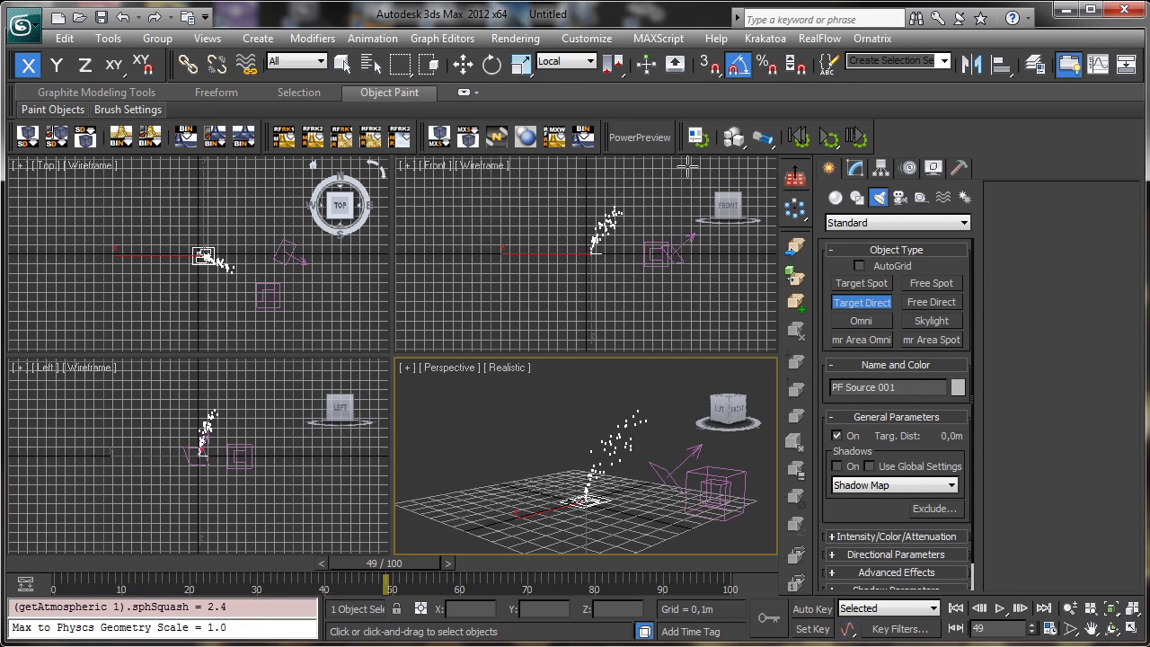
{"action": "left_click_drag", "start_coordinate": [567, 235], "coordinate": [684, 171]}
Move the directional light in the Top and Front views to about X 1.35 m, Y -0.67 m, Z 1.66 m
{"action": "left_click", "coordinate": [462, 64]}
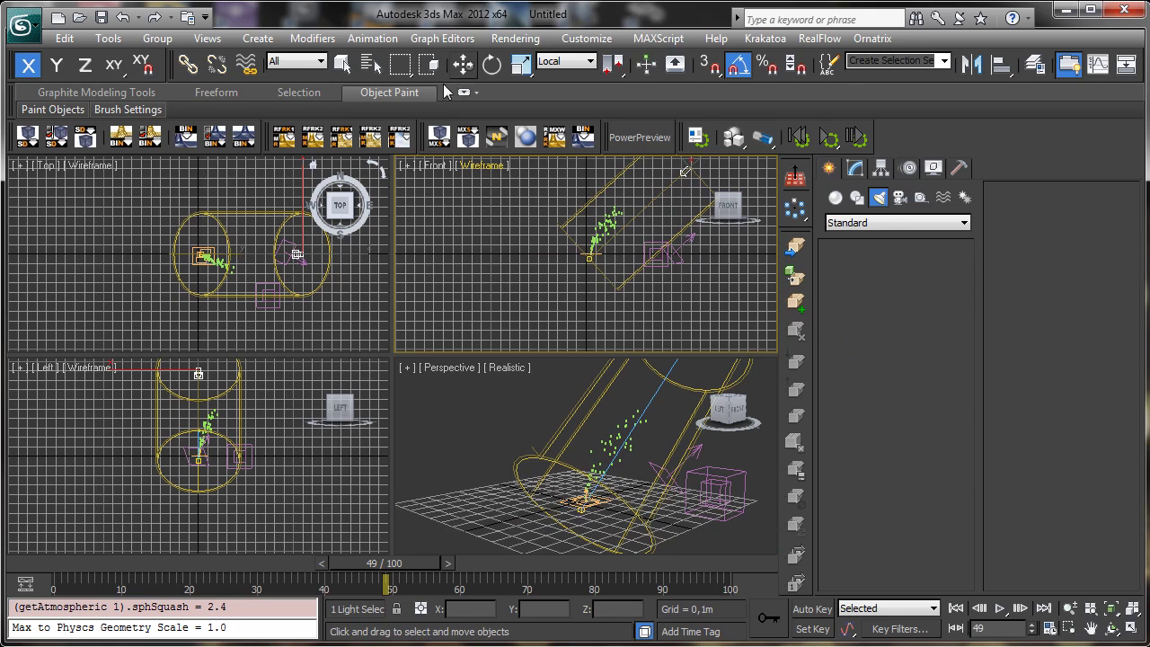
{"action": "left_click", "coordinate": [235, 223]}
{"action": "left_click_drag", "start_coordinate": [328, 250], "coordinate": [348, 314]}
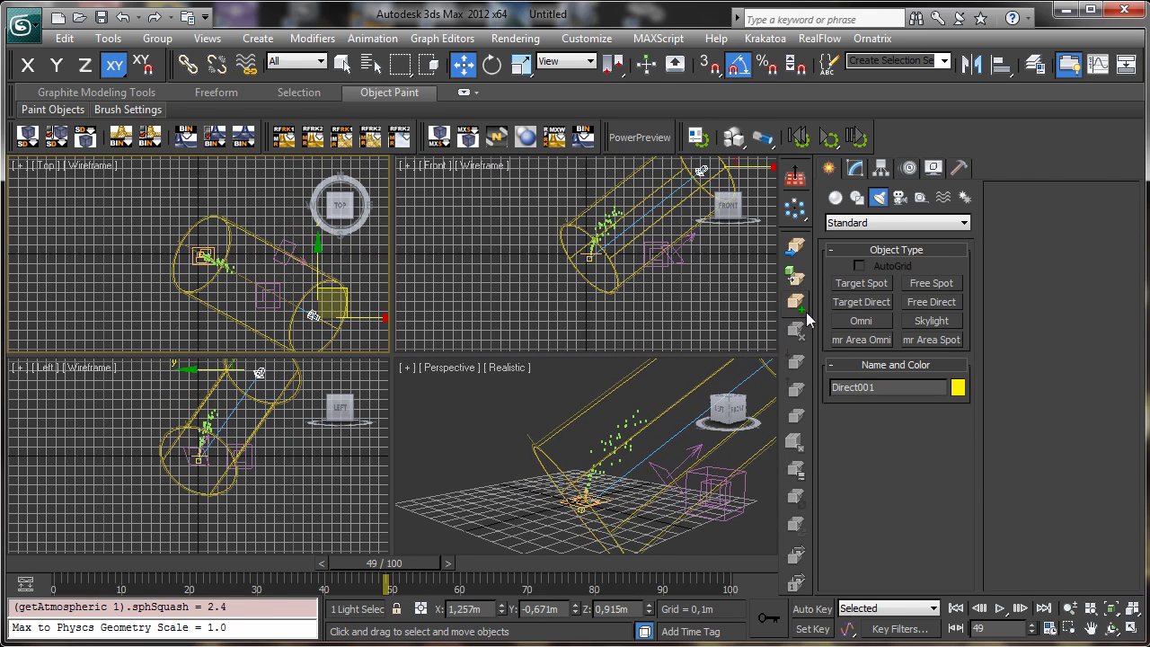
{"action": "right_click", "coordinate": [642, 303]}
{"action": "left_click", "coordinate": [1090, 628]}
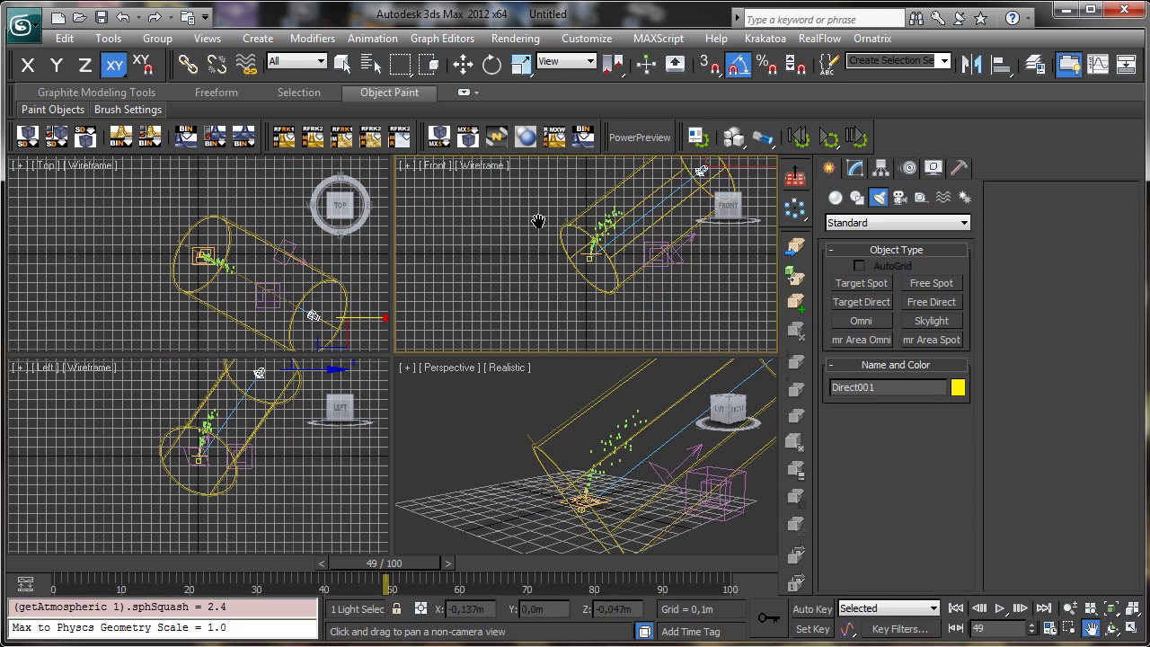
{"action": "left_click_drag", "start_coordinate": [539, 225], "coordinate": [505, 309]}
{"action": "left_click", "coordinate": [462, 63]}
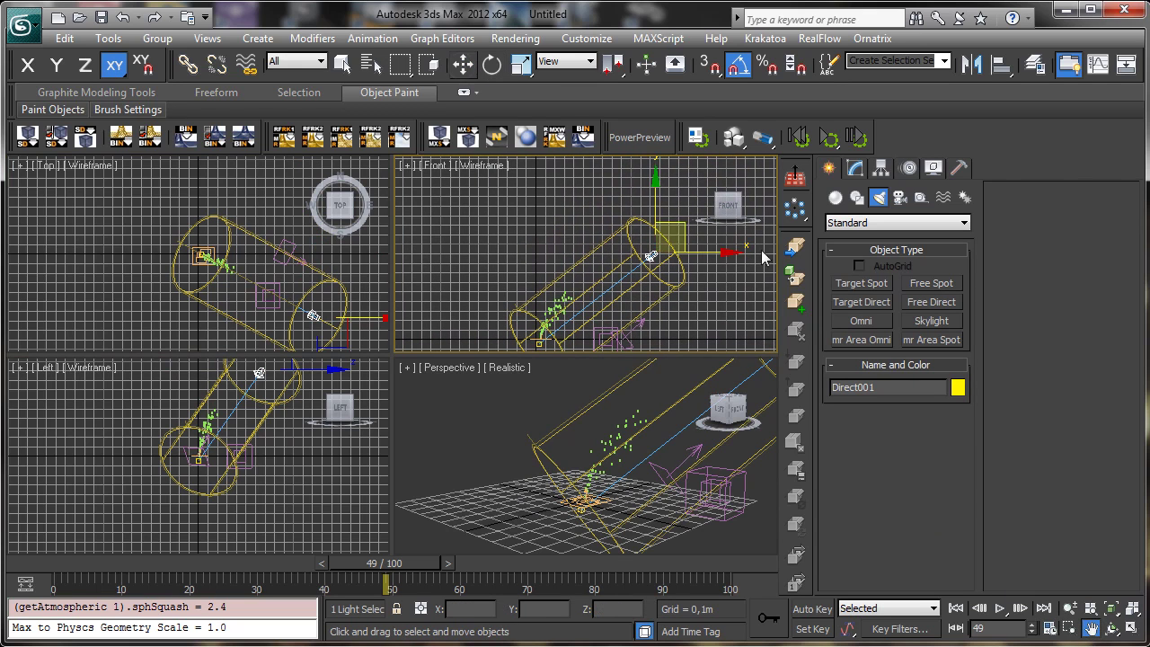
{"action": "left_click_drag", "start_coordinate": [680, 224], "coordinate": [690, 153]}
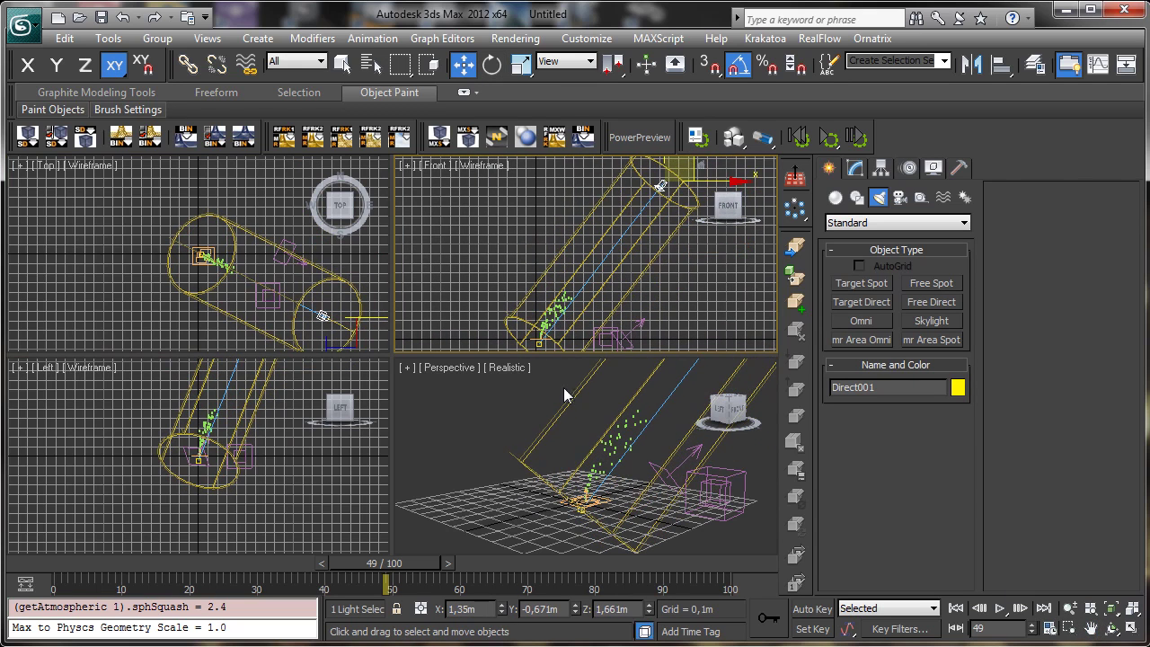
Create a standard plane about 1.38 m long and 1.67 m wide in the Top view, under the particle emitter
{"action": "right_click", "coordinate": [575, 440]}
{"action": "left_click", "coordinate": [854, 168]}
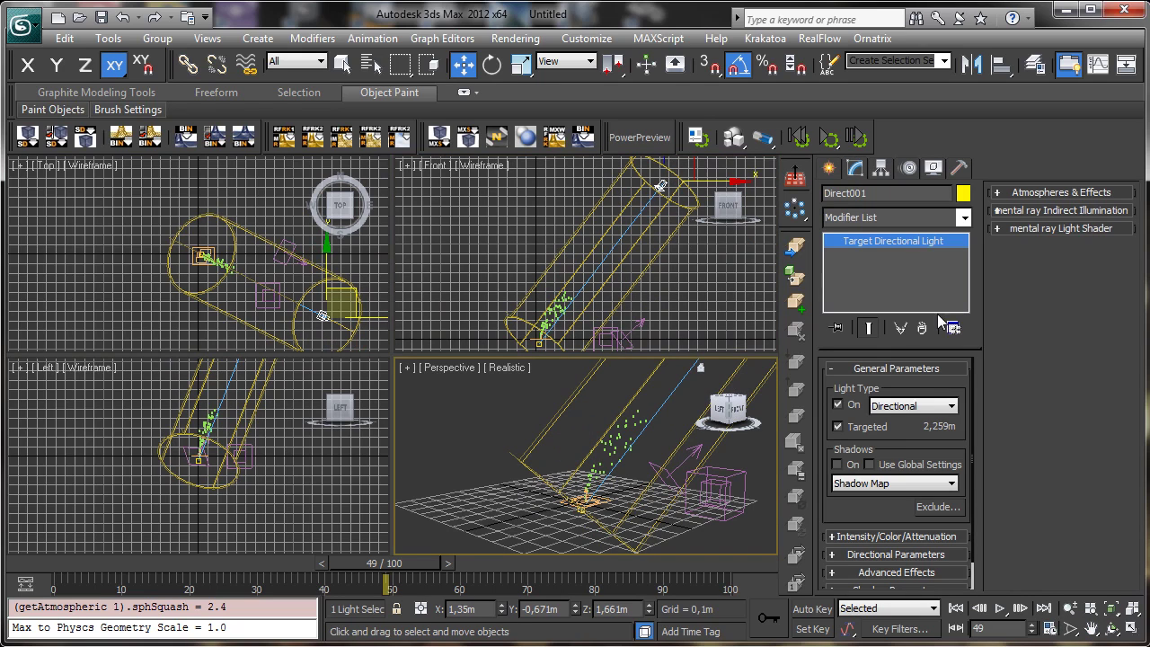
{"action": "left_click", "coordinate": [830, 169]}
{"action": "left_click", "coordinate": [835, 198]}
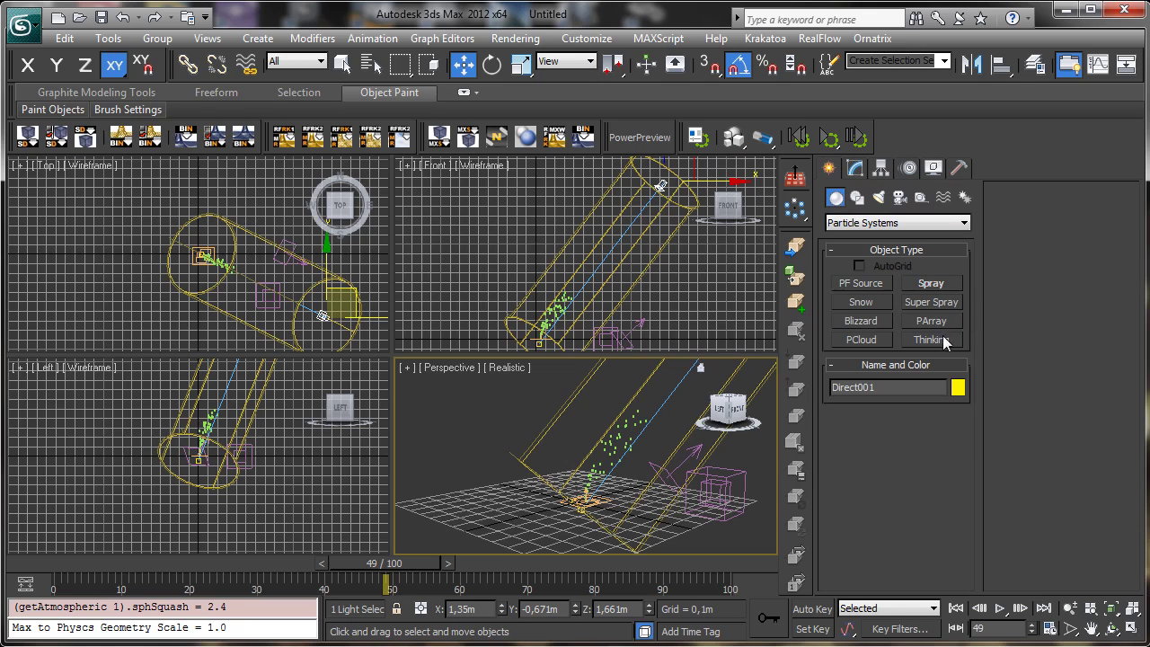
{"action": "left_click", "coordinate": [862, 222]}
{"action": "left_click", "coordinate": [867, 234]}
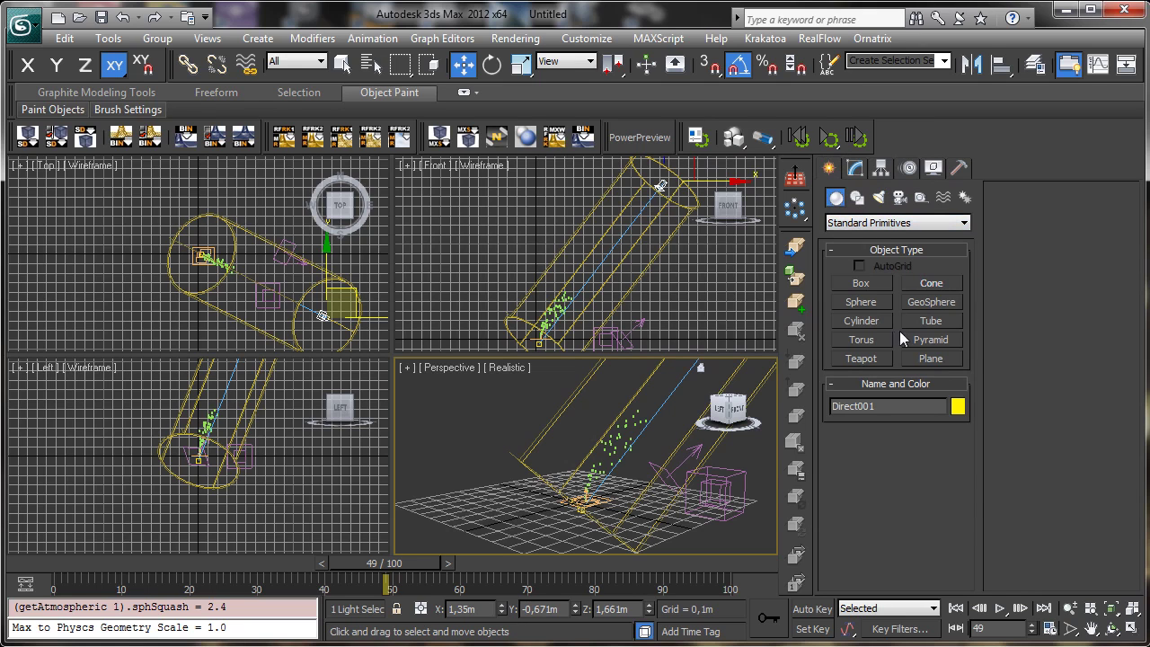
{"action": "left_click", "coordinate": [926, 358]}
{"action": "left_click_drag", "start_coordinate": [125, 191], "coordinate": [284, 321]}
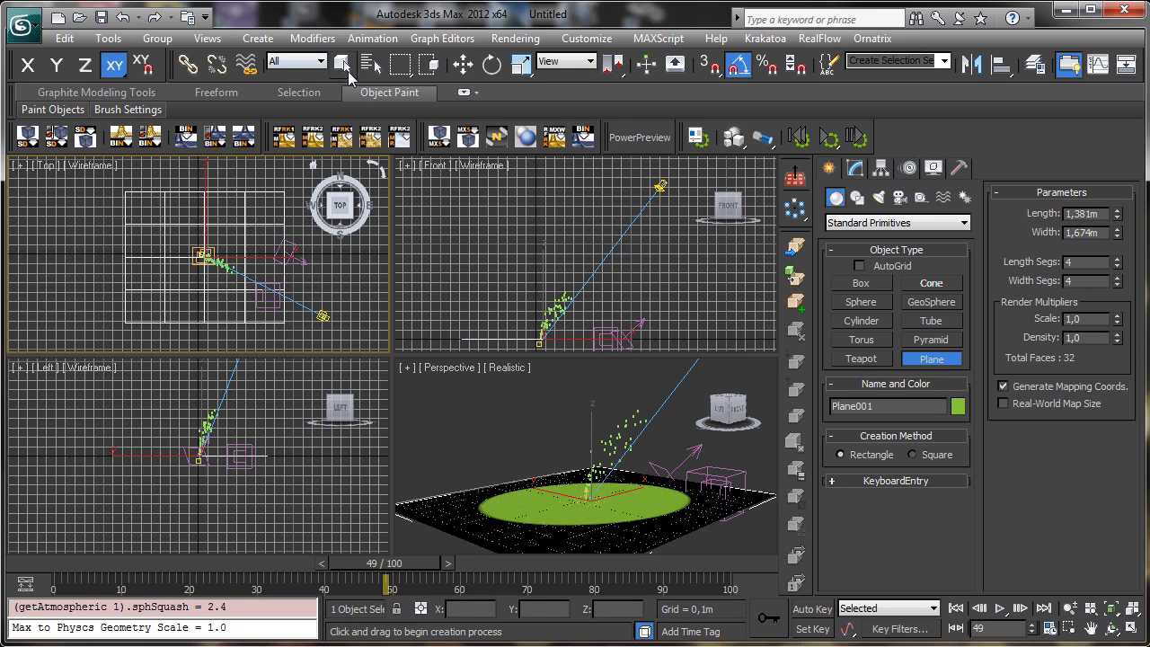
{"action": "left_click", "coordinate": [343, 63]}
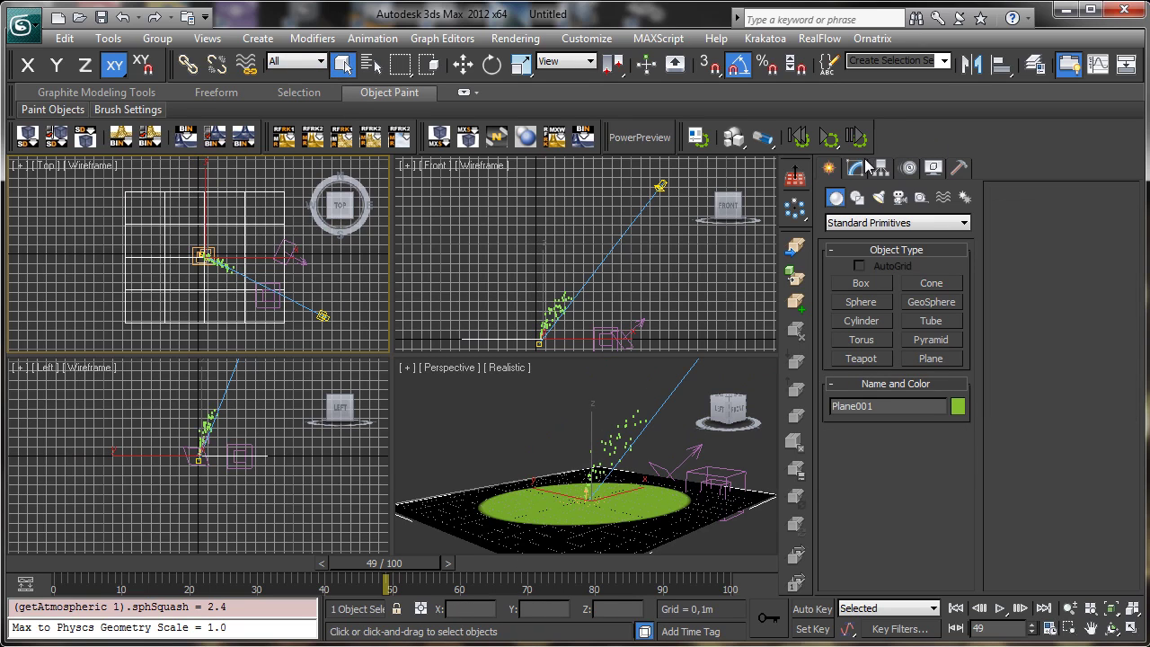
Widen the directional light's cone to about 0.81 m hotspot and 1.16 m falloff, and enable Overshoot
{"action": "left_click", "coordinate": [662, 186]}
{"action": "right_click", "coordinate": [506, 404]}
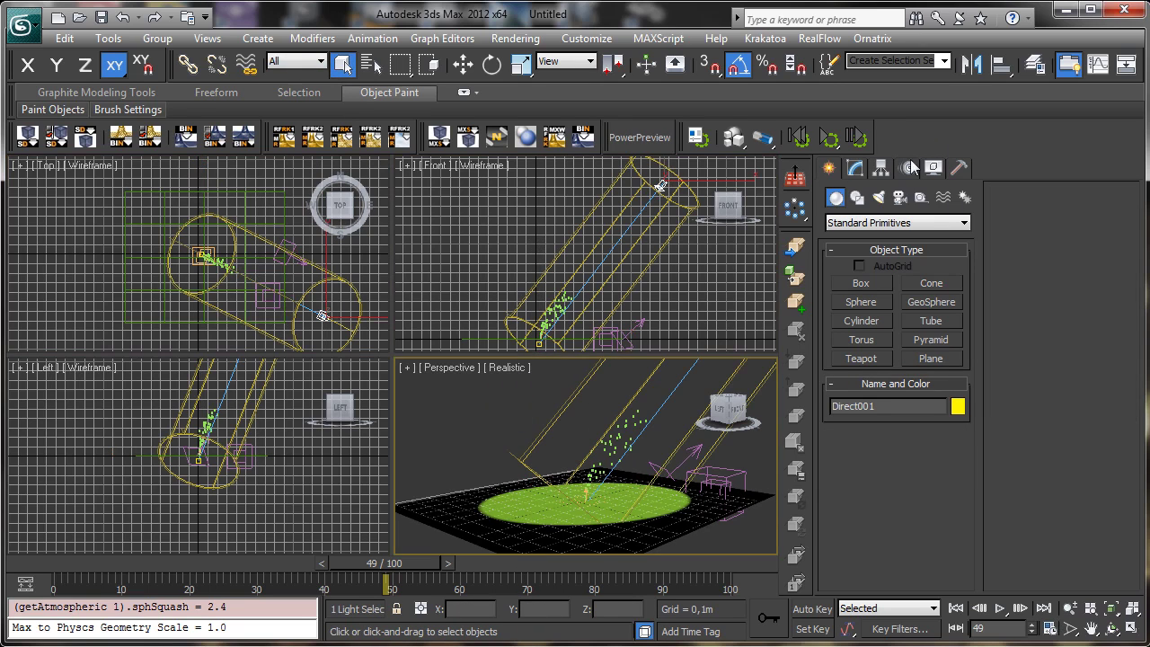
{"action": "left_click", "coordinate": [855, 168]}
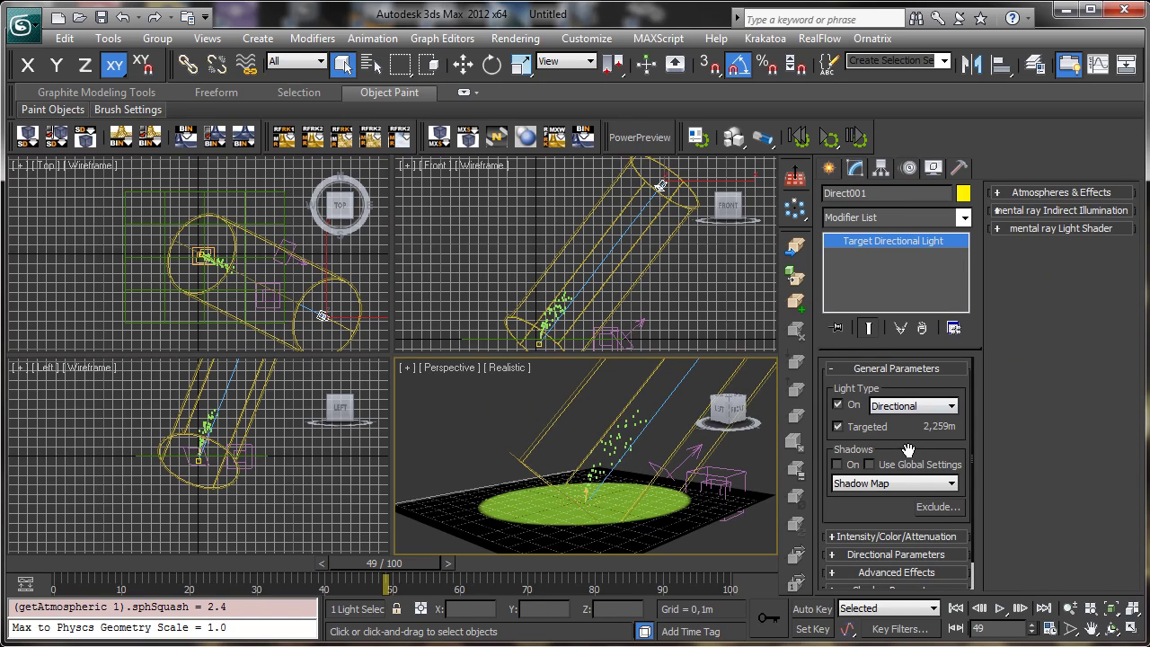
{"action": "scroll", "coordinate": [907, 449], "scroll_direction": "down", "scroll_amount": 1}
{"action": "left_click", "coordinate": [891, 527]}
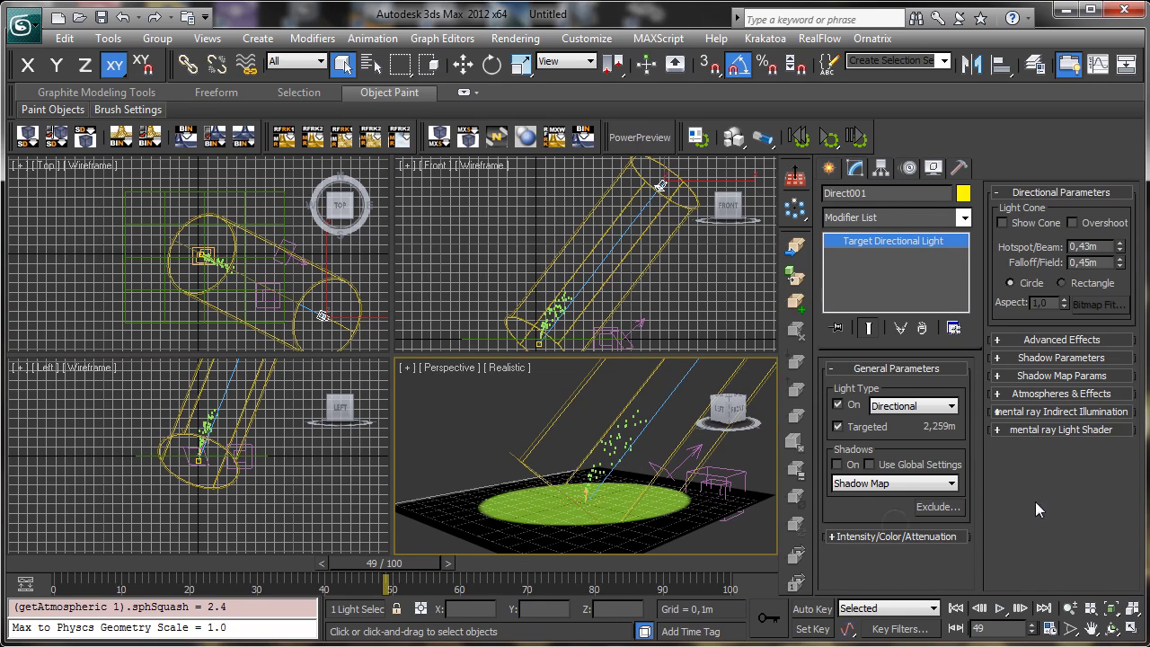
{"action": "left_click_drag", "start_coordinate": [1118, 254], "coordinate": [1135, 209]}
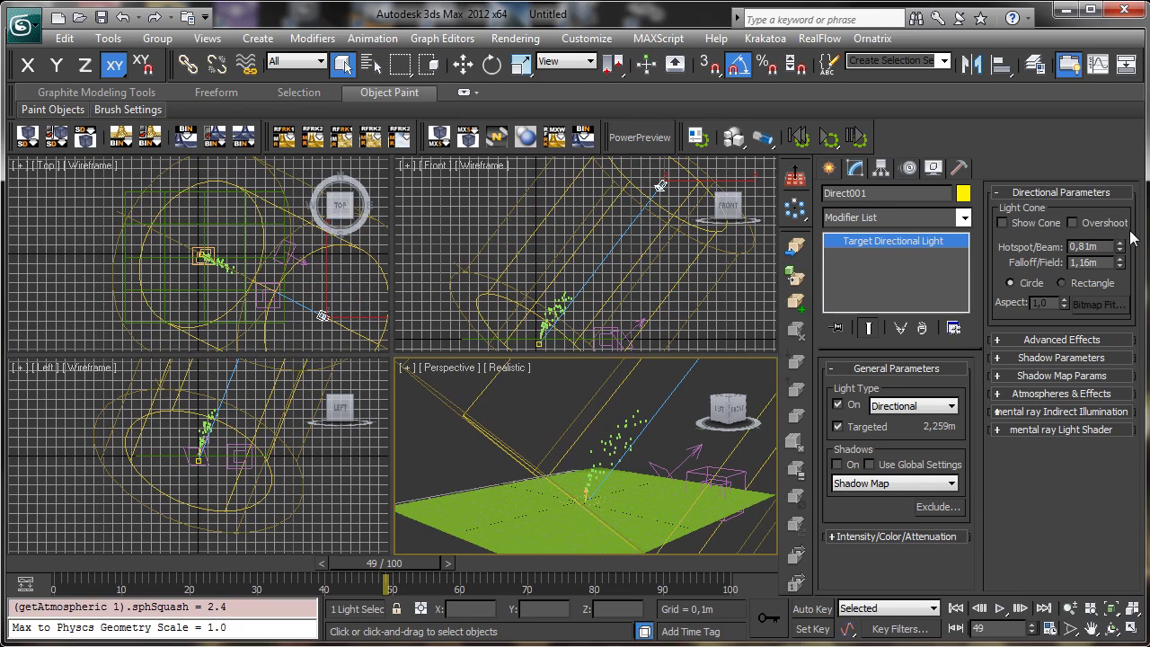
{"action": "left_click", "coordinate": [1072, 222]}
Maximize the Perspective view and frame it closer on the particle stream
{"action": "left_click", "coordinate": [1134, 628]}
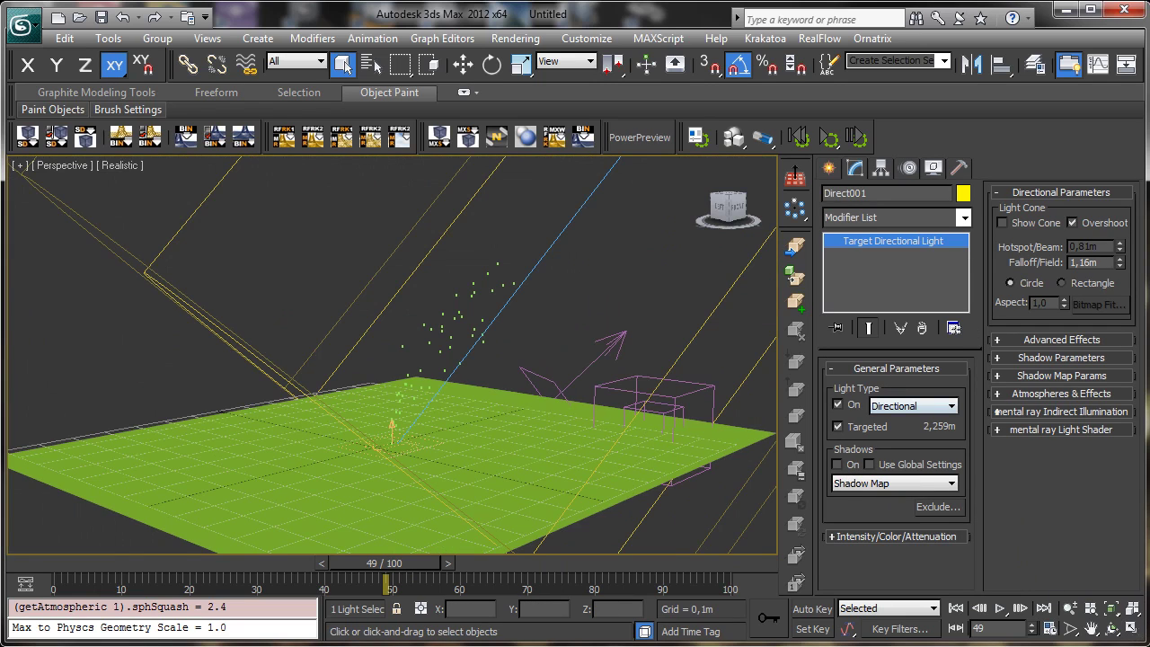
{"action": "left_click", "coordinate": [1069, 609]}
{"action": "left_click_drag", "start_coordinate": [399, 409], "coordinate": [358, 252]}
{"action": "left_click", "coordinate": [341, 63]}
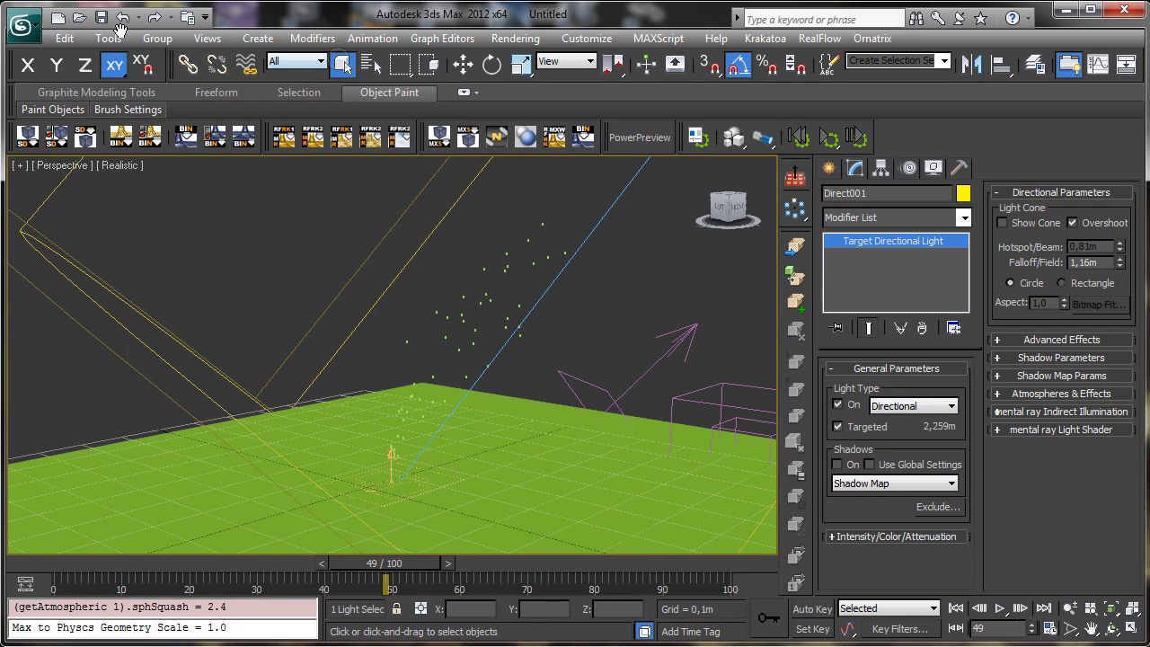
Start saving the scene under a new name and browse to the 2011 MAXCookie folder within Dropbox on the D: drive
{"action": "left_click", "coordinate": [24, 25]}
{"action": "left_click", "coordinate": [70, 223]}
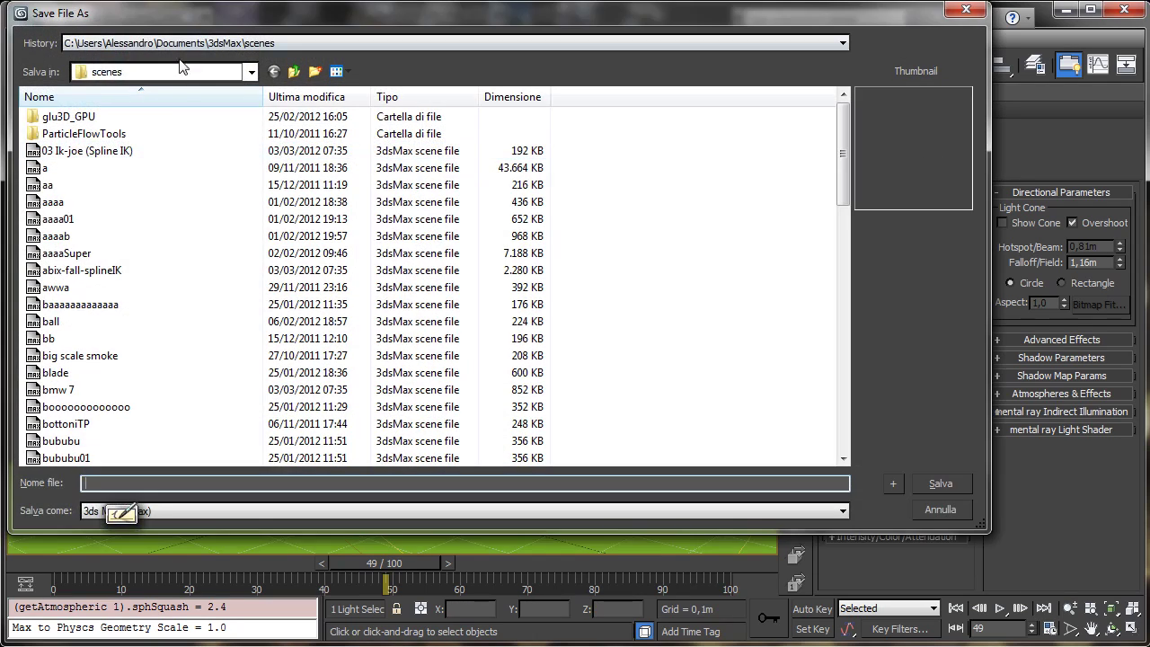
{"action": "left_click", "coordinate": [182, 68]}
{"action": "left_click", "coordinate": [167, 233]}
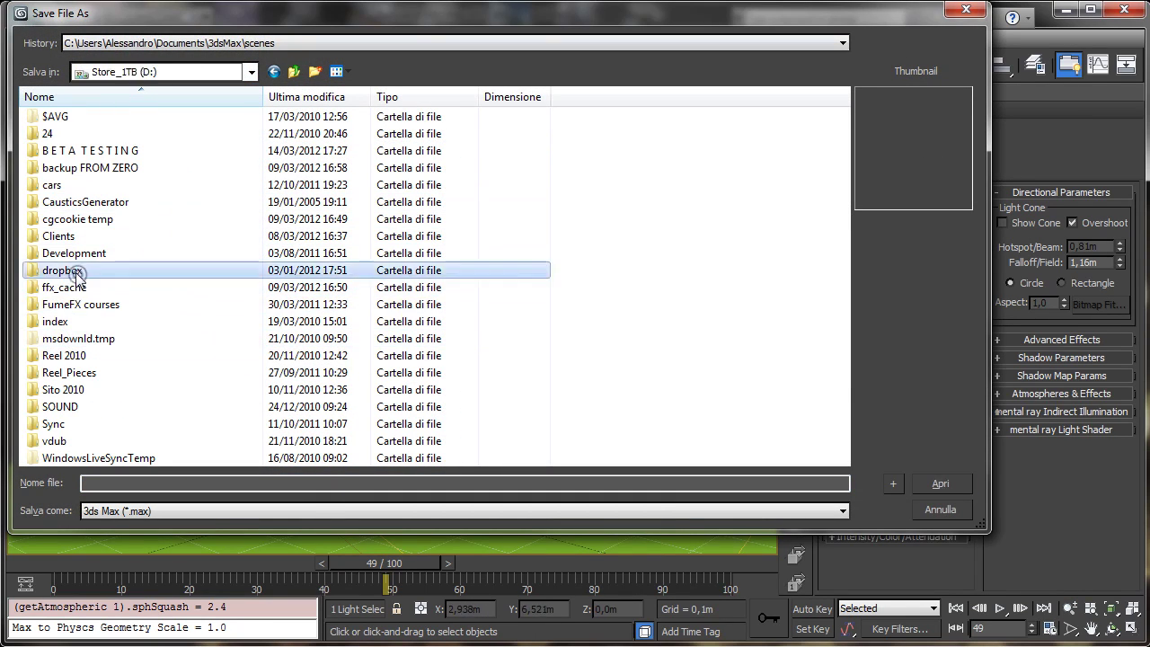
{"action": "double_click", "coordinate": [68, 269]}
{"action": "double_click", "coordinate": [54, 117]}
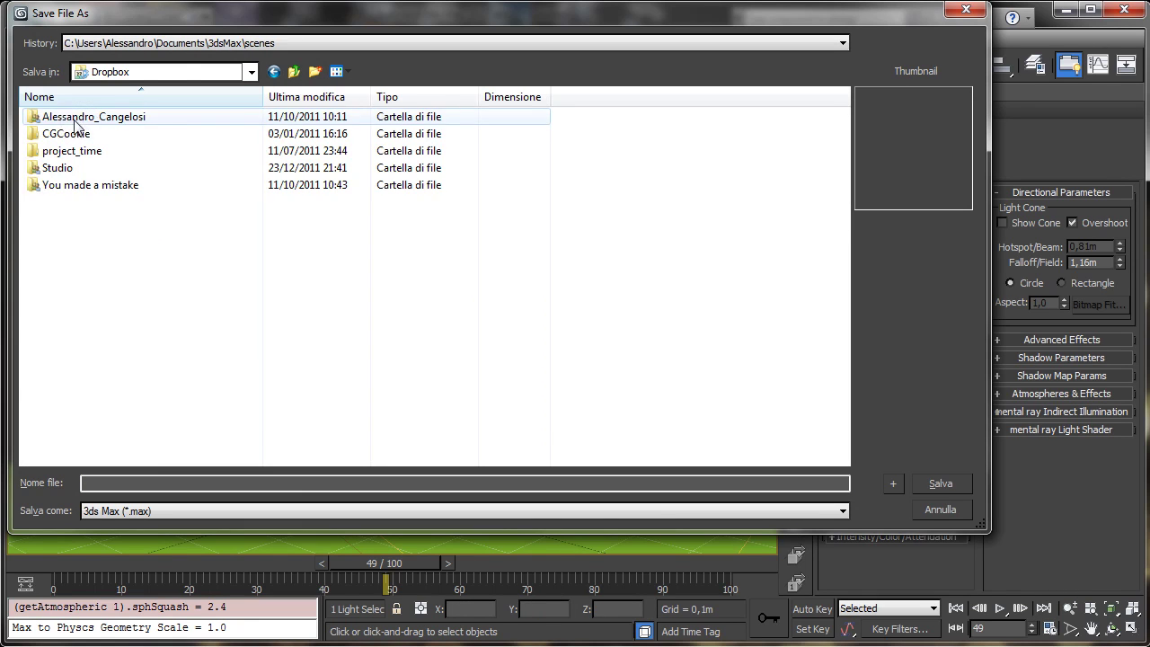
{"action": "double_click", "coordinate": [75, 117]}
{"action": "double_click", "coordinate": [65, 168]}
{"action": "double_click", "coordinate": [71, 162]}
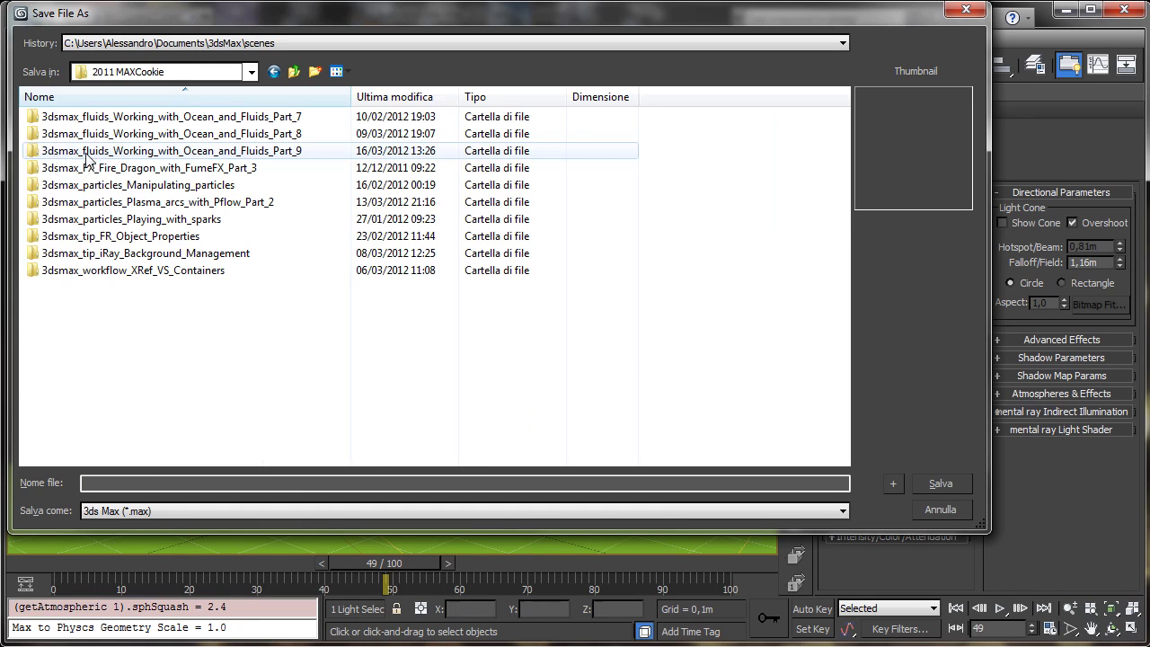
Create a new folder named 3dsmax_particles_Pyrocluster_Introduction and copy its name for reuse
{"action": "left_click", "coordinate": [315, 71]}
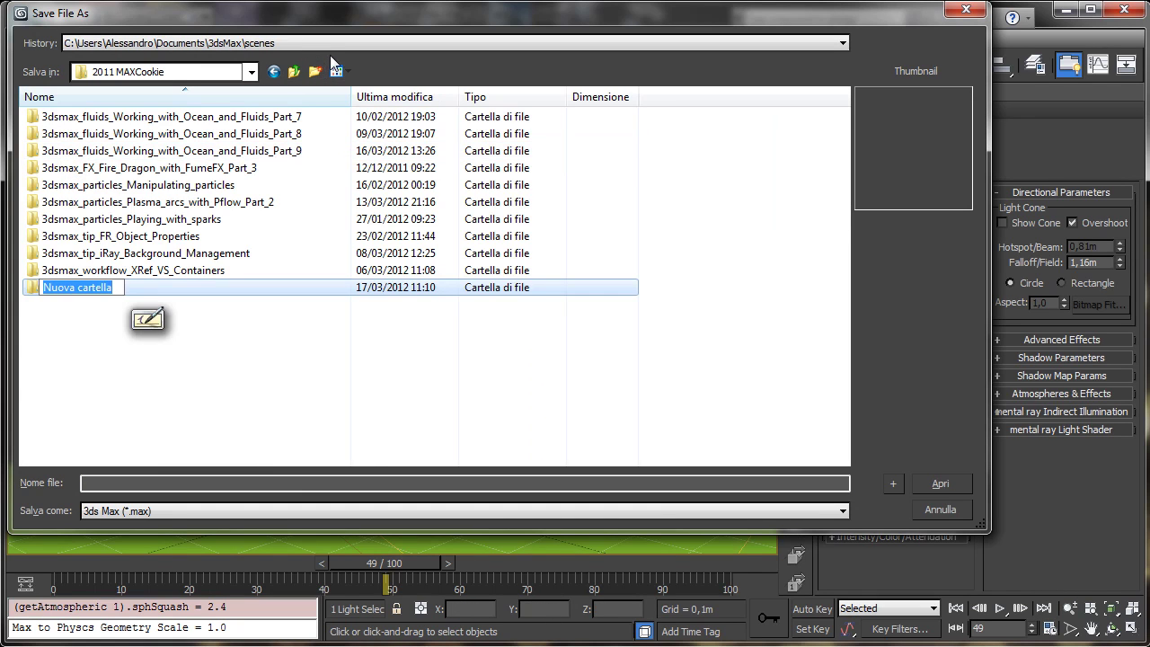
{"action": "type", "text": "3dsmax_particle"}
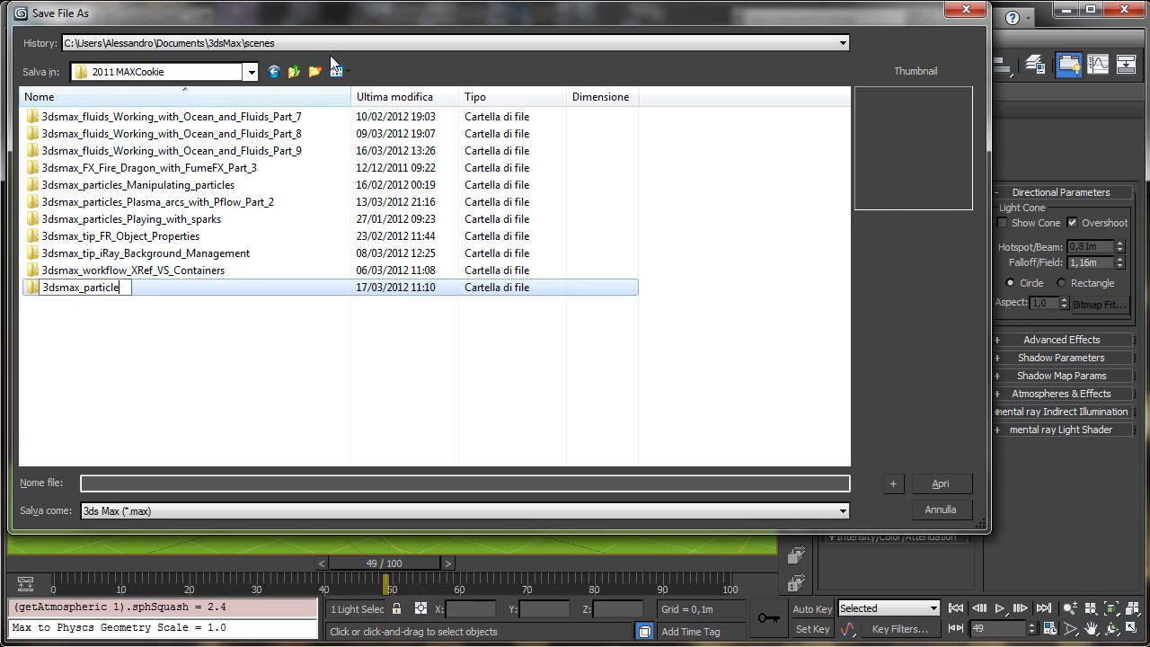
{"action": "type", "text": "s_In"}
{"action": "type", "text": "yrocluster"}
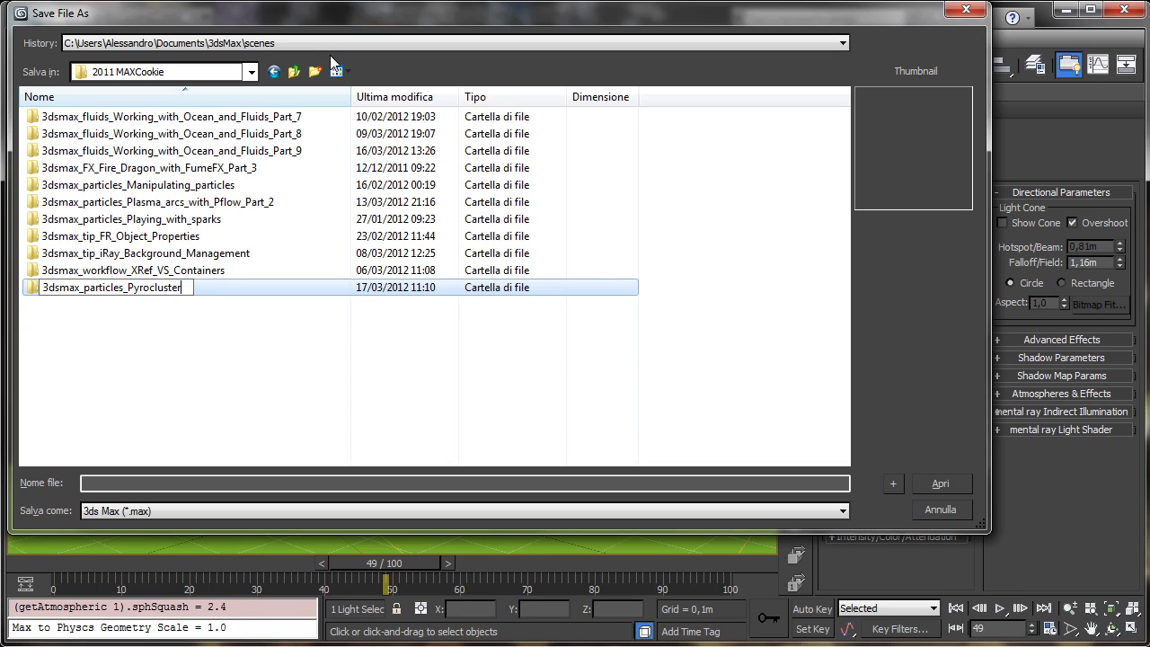
{"action": "type", "text": "_Introduction"}
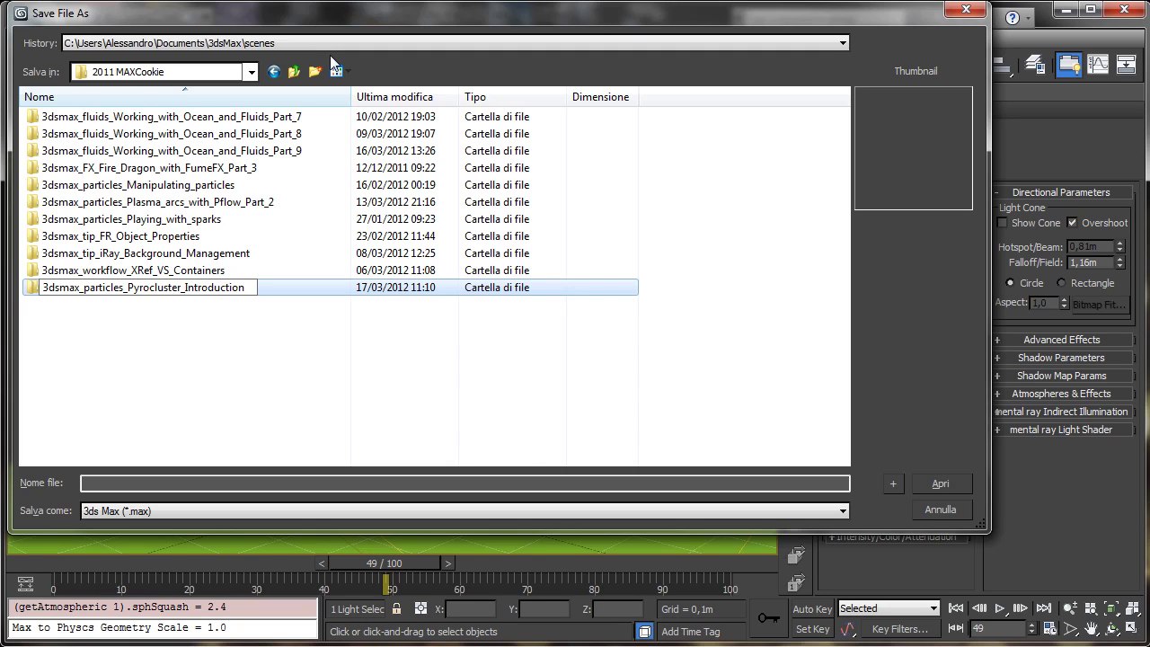
{"action": "key", "text": "shift+Left"}
{"action": "key", "text": "shift+Left"}
{"action": "key", "text": "shift+Left"}
{"action": "key", "text": "shift+Left"}
{"action": "key", "text": "shift+Left"}
{"action": "key", "text": "shift+Left"}
{"action": "key", "text": "shift+Left"}
{"action": "key", "text": "shift+Left"}
{"action": "key", "text": "shift+Left"}
{"action": "key", "text": "shift+Left"}
{"action": "key", "text": "shift+Left"}
{"action": "key", "text": "shift+Left"}
{"action": "key", "text": "shift+Left"}
{"action": "key", "text": "shift+Left"}
{"action": "key", "text": "shift+Left"}
{"action": "key", "text": "shift+Left"}
{"action": "key", "text": "shift+Left"}
{"action": "key", "text": "shift+Left"}
{"action": "key", "text": "shift+Left"}
{"action": "key", "text": "shift+Left"}
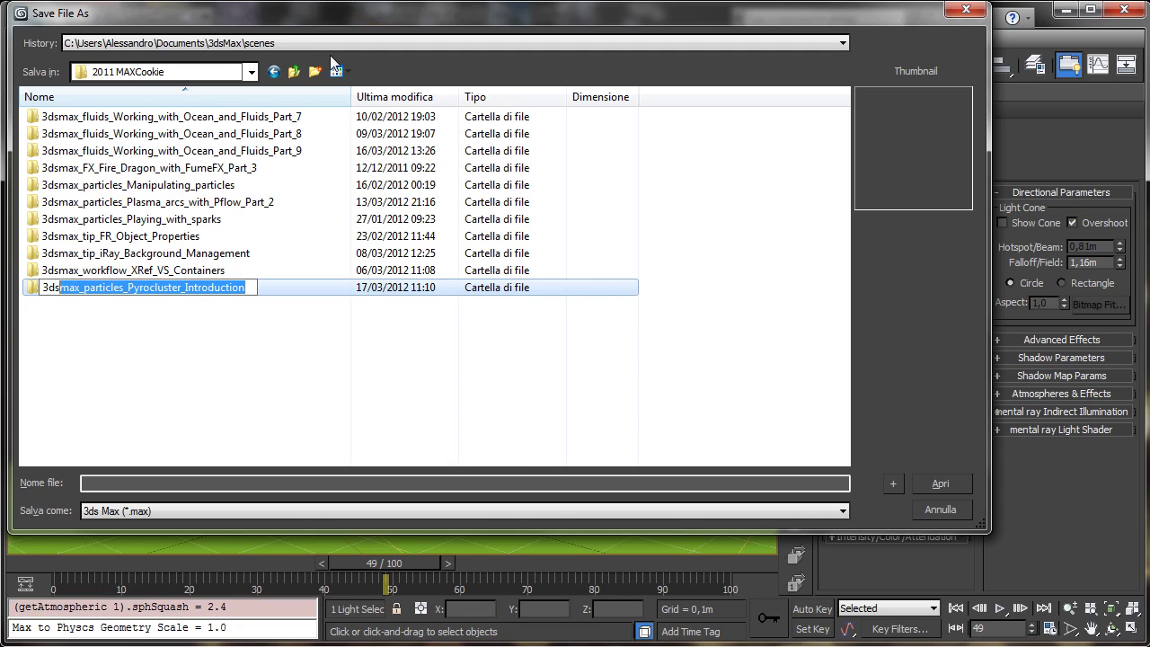
{"action": "key", "text": "Right"}
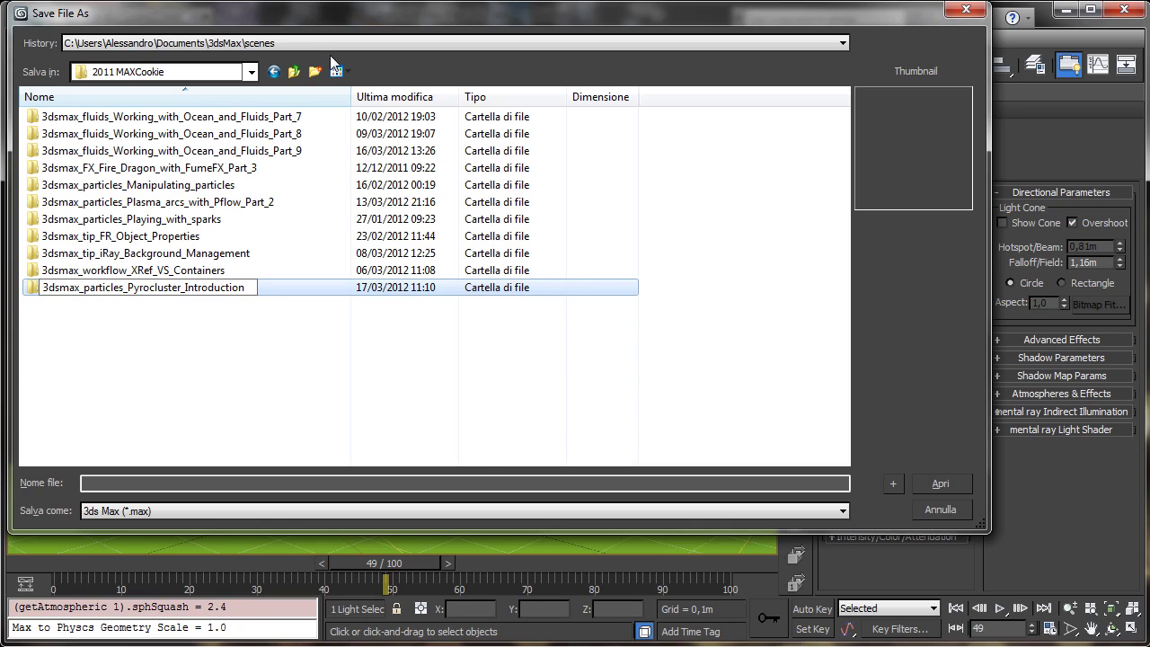
{"action": "key", "text": "Return"}
Save the scene inside the new folder as 3dsmax_particles_Pyrocluster_Introduction
{"action": "double_click", "coordinate": [171, 285]}
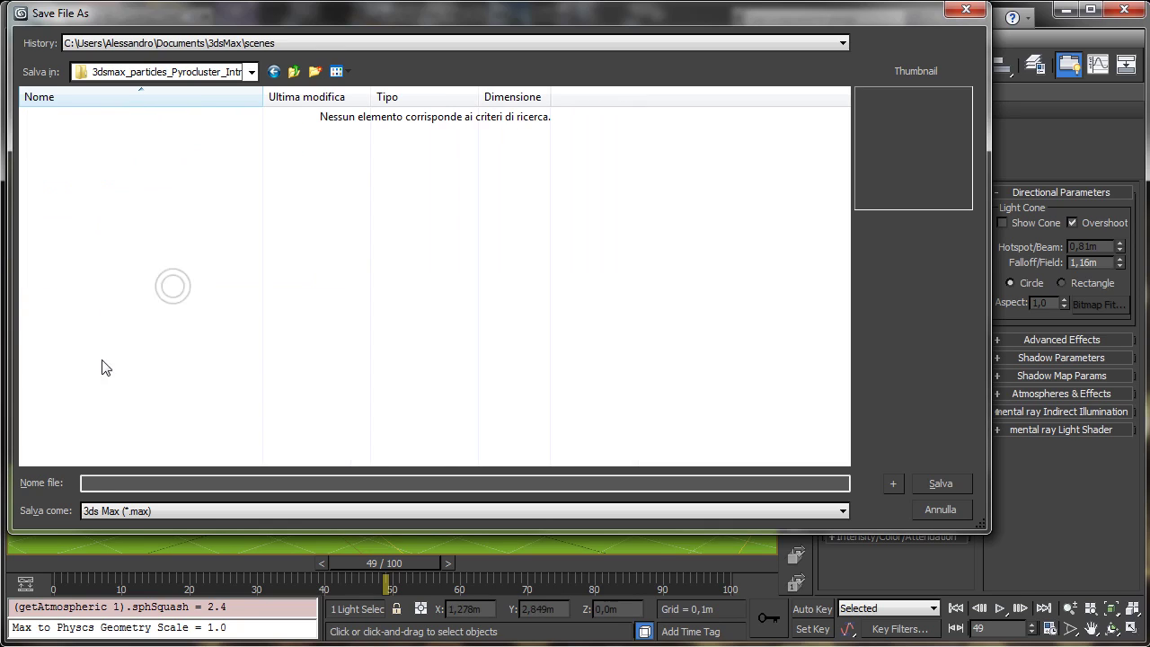
{"action": "left_click", "coordinate": [114, 482]}
{"action": "type", "text": "3dsmax_particles_Pyrocluster_Introduction"}
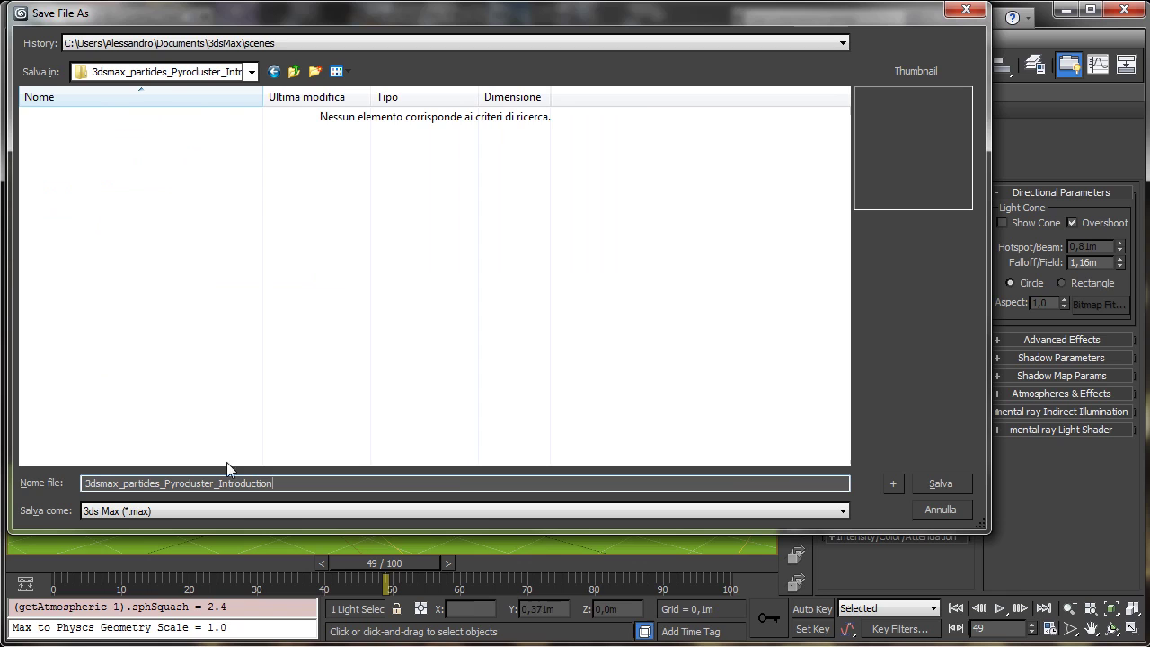
{"action": "left_click", "coordinate": [961, 484]}
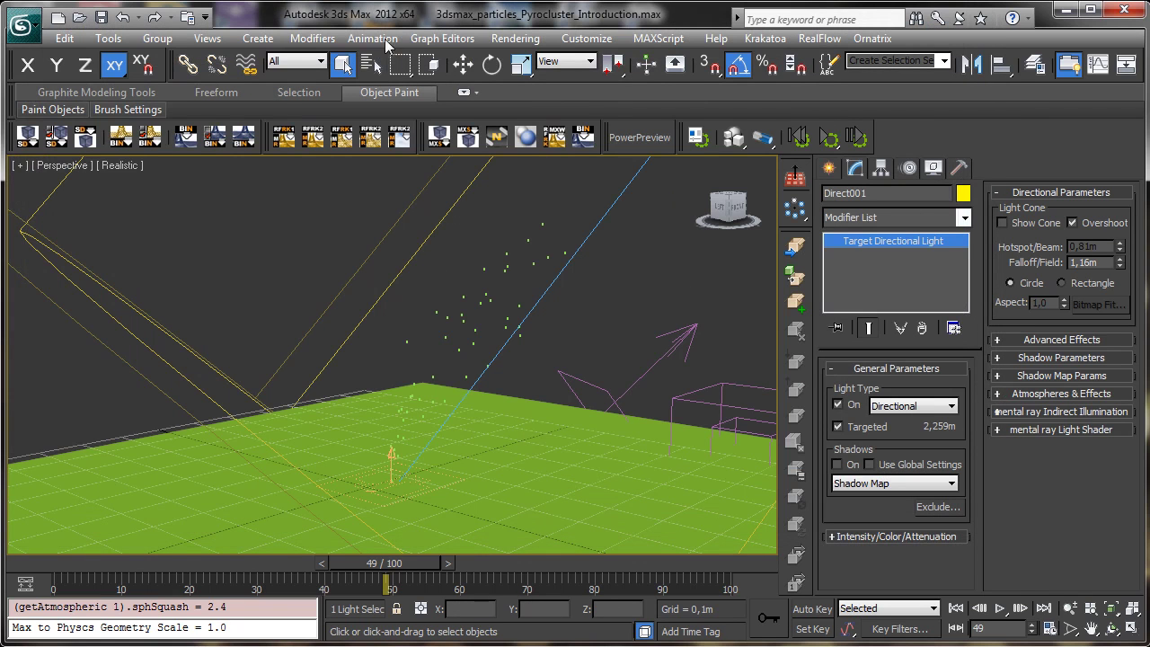
Open the Environment settings and examine the particle source list of the pyroCluster atmospheric effect
{"action": "left_click", "coordinate": [506, 43]}
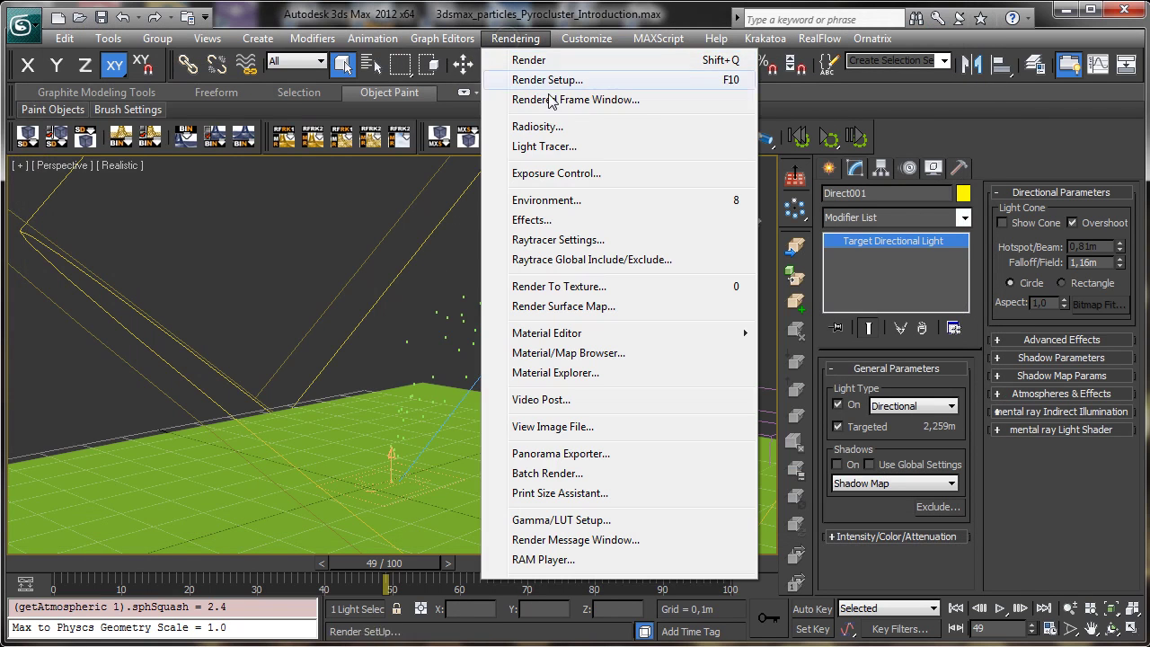
{"action": "left_click", "coordinate": [548, 195]}
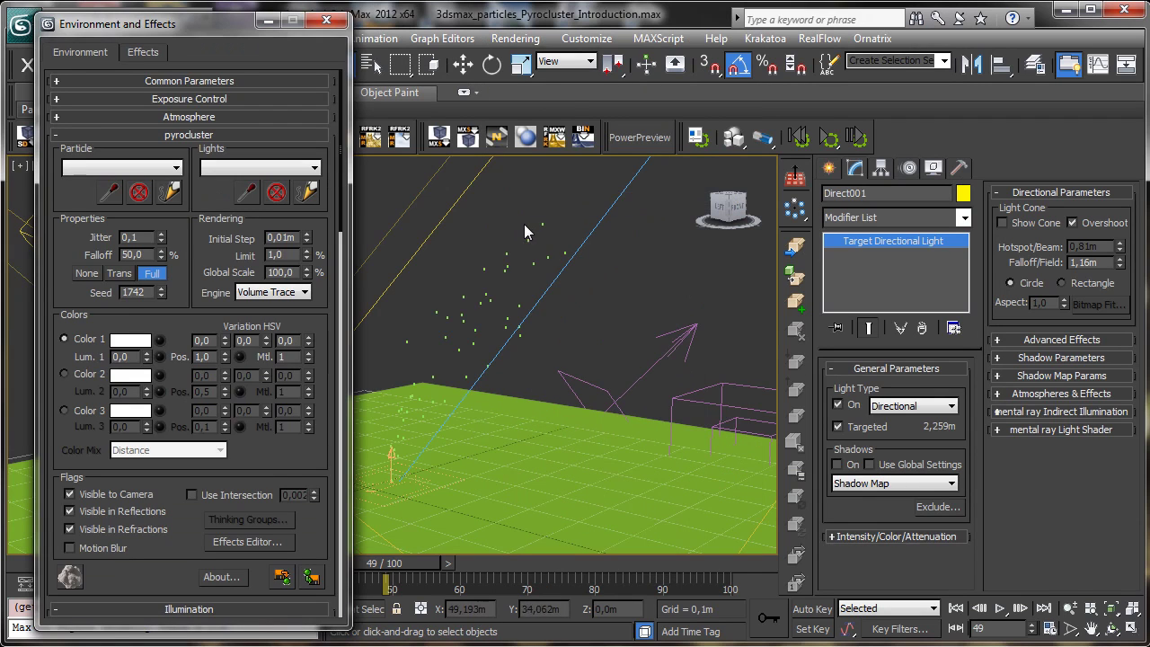
{"action": "left_click_drag", "start_coordinate": [150, 33], "coordinate": [132, 30]}
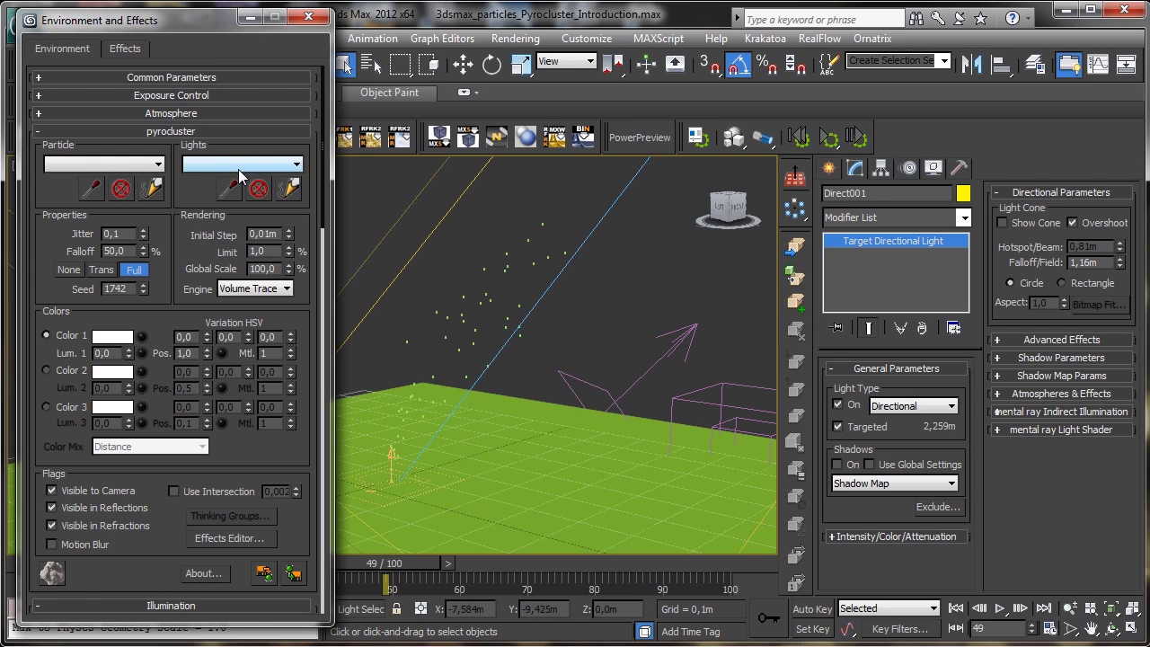
{"action": "left_click", "coordinate": [101, 165]}
{"action": "left_click", "coordinate": [99, 166]}
{"action": "left_click", "coordinate": [97, 166]}
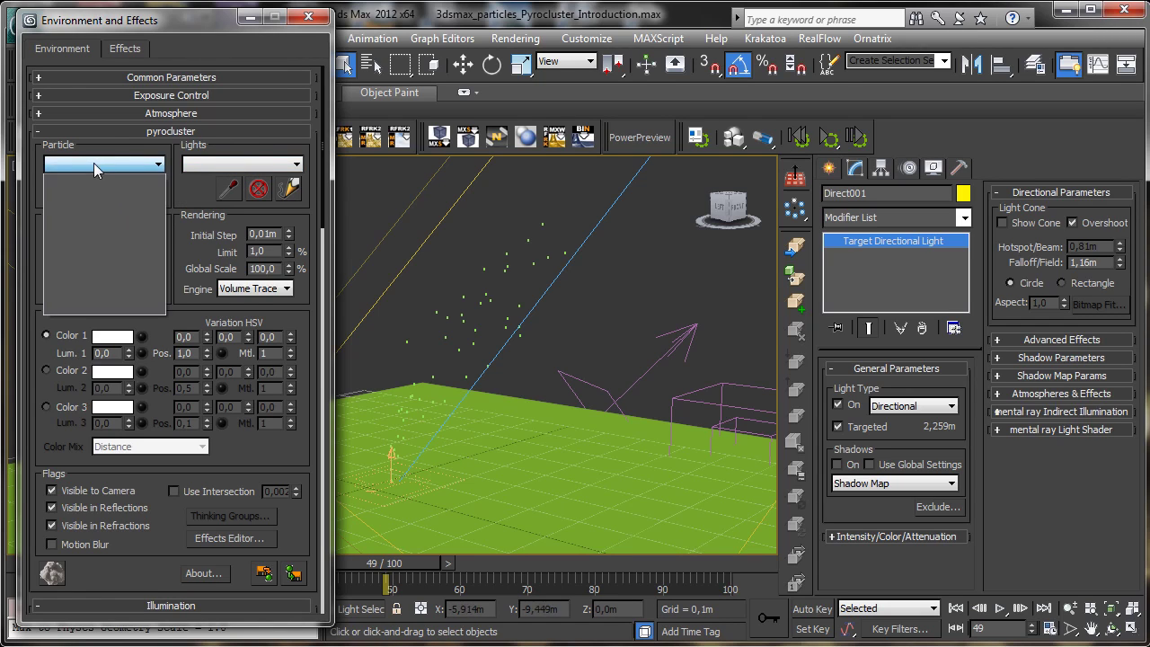
{"action": "left_click", "coordinate": [93, 163]}
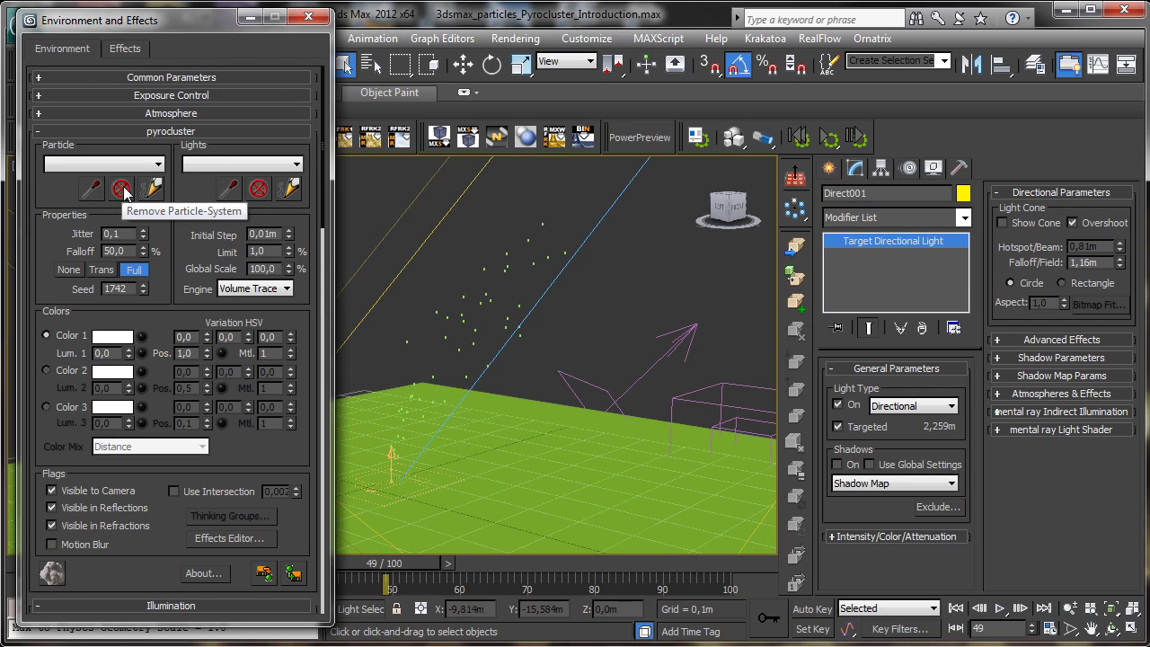
Create a Spray emitter about 0.34 by 0.24 m on the ground plane and rotate it about its Y axis to spray upward
{"action": "left_click", "coordinate": [828, 168]}
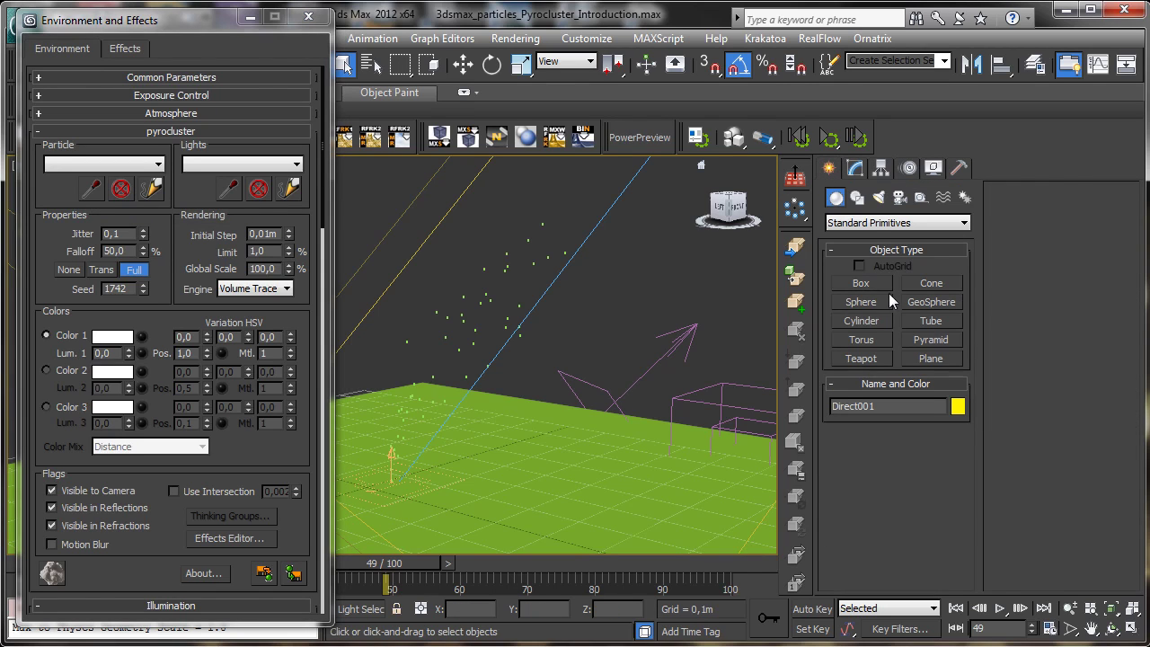
{"action": "left_click", "coordinate": [853, 223]}
{"action": "left_click", "coordinate": [866, 268]}
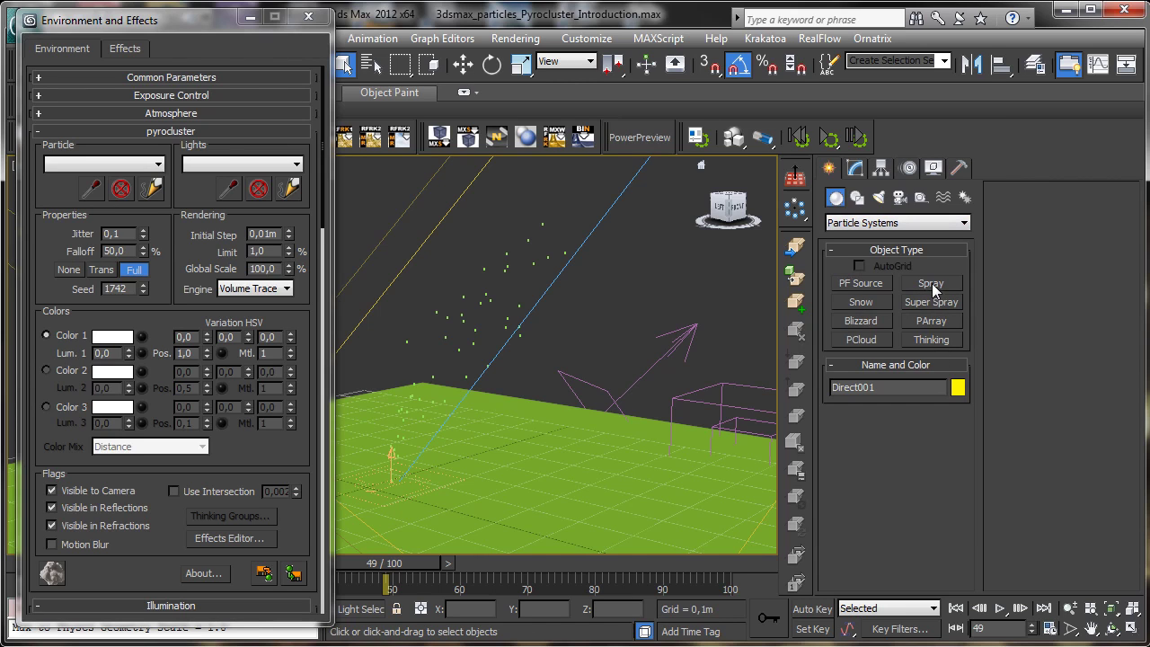
{"action": "left_click", "coordinate": [931, 283]}
{"action": "left_click_drag", "start_coordinate": [513, 470], "coordinate": [596, 488]}
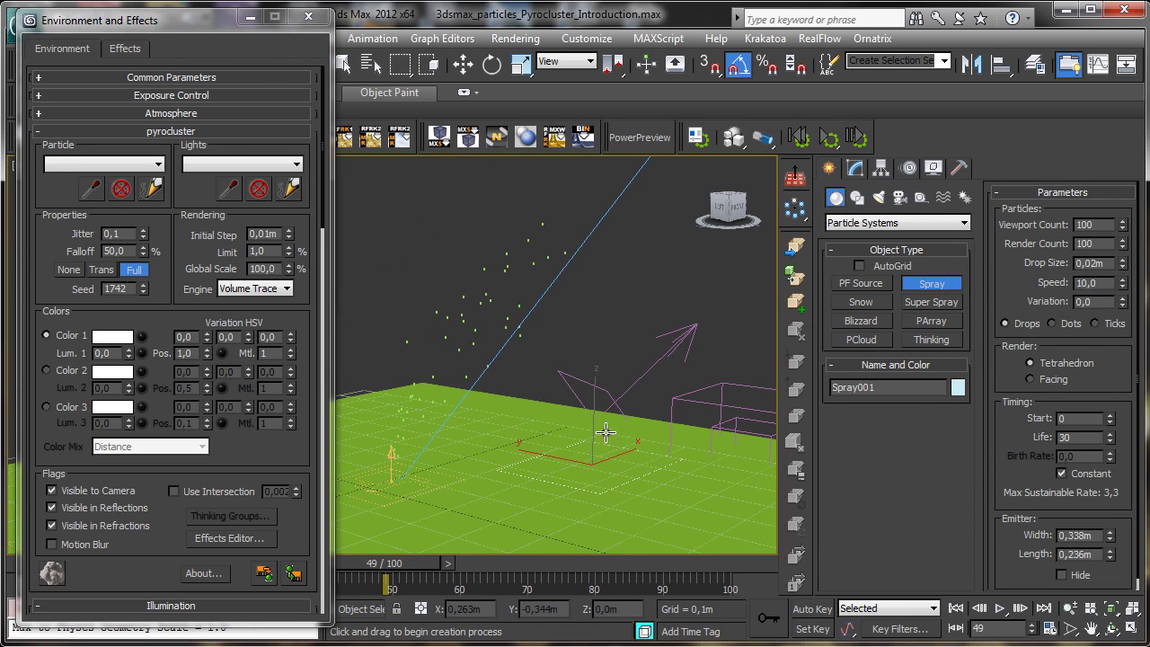
{"action": "key", "text": "e"}
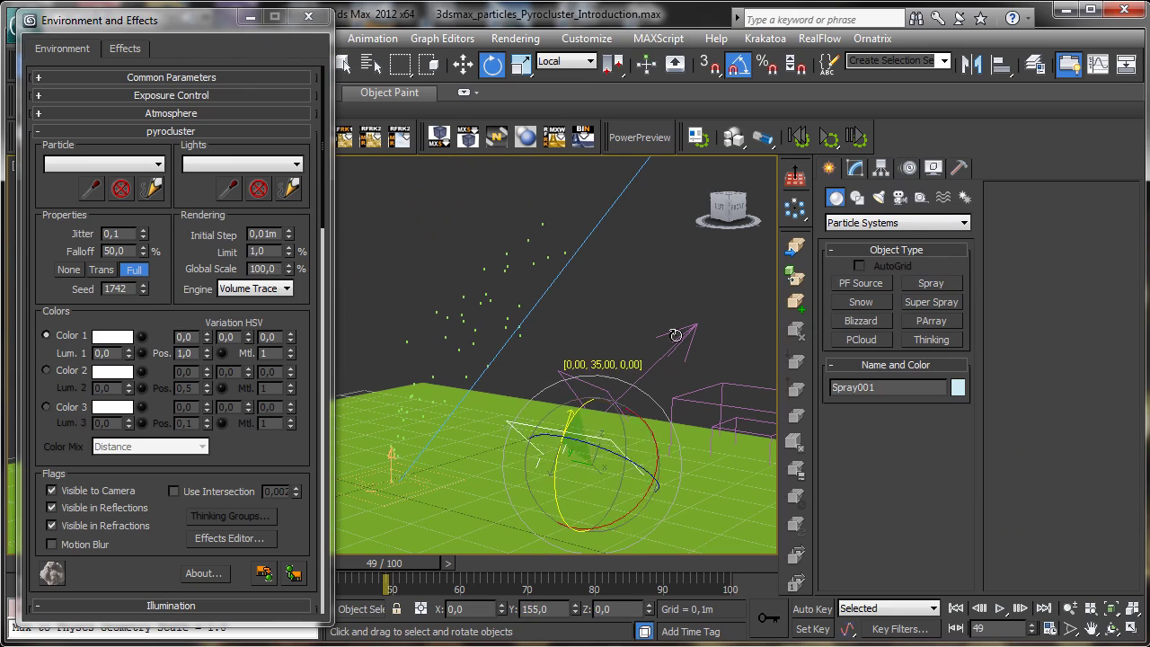
{"action": "left_click_drag", "start_coordinate": [676, 335], "coordinate": [704, 323]}
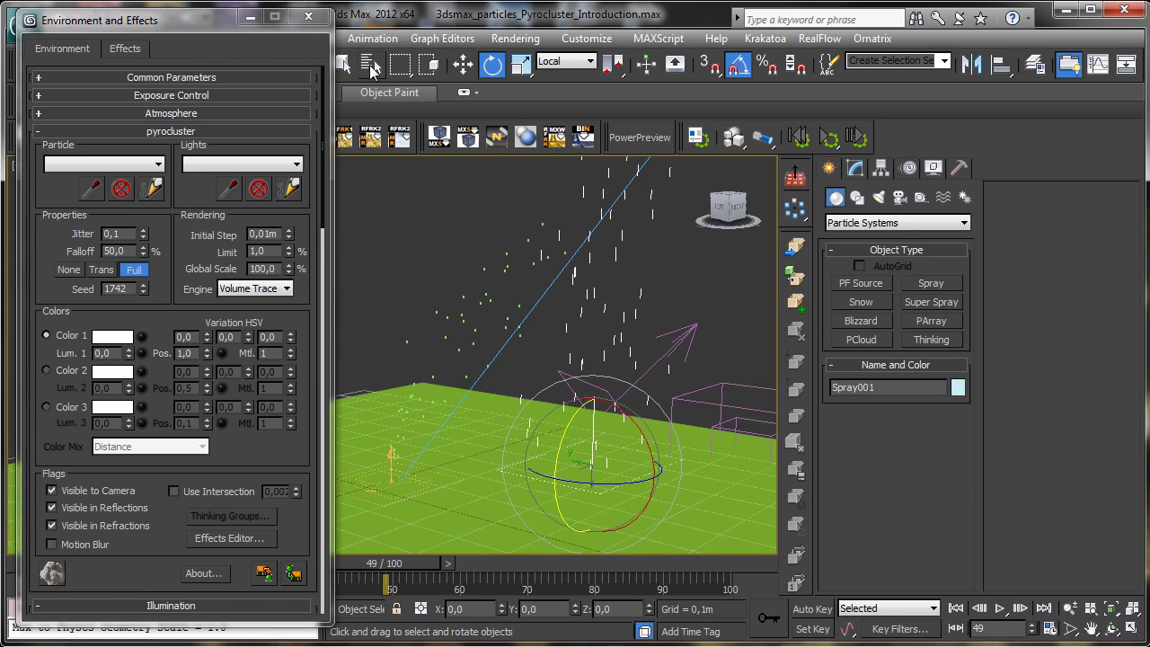
{"action": "left_click", "coordinate": [370, 64]}
{"action": "left_click", "coordinate": [626, 59]}
{"action": "left_click_drag", "start_coordinate": [225, 23], "coordinate": [187, 47]}
{"action": "left_click", "coordinate": [342, 62]}
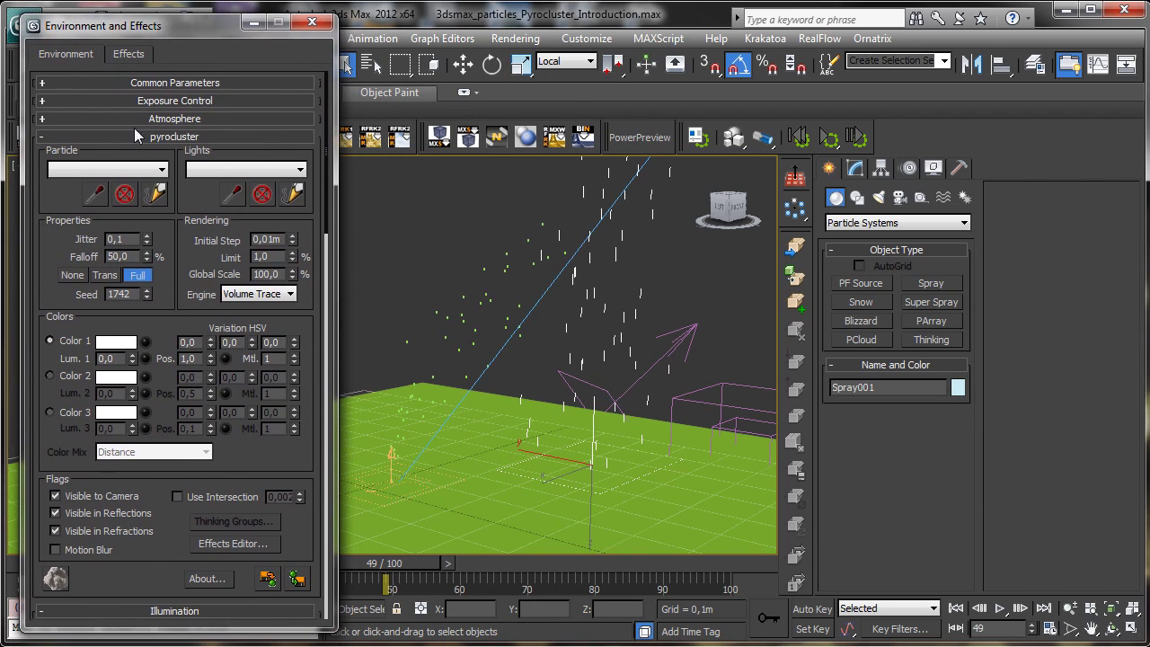
Add the PF Source 001 and Spray001 particle systems from the scene as particle sources of the pyroCluster effect
{"action": "left_click", "coordinate": [93, 190]}
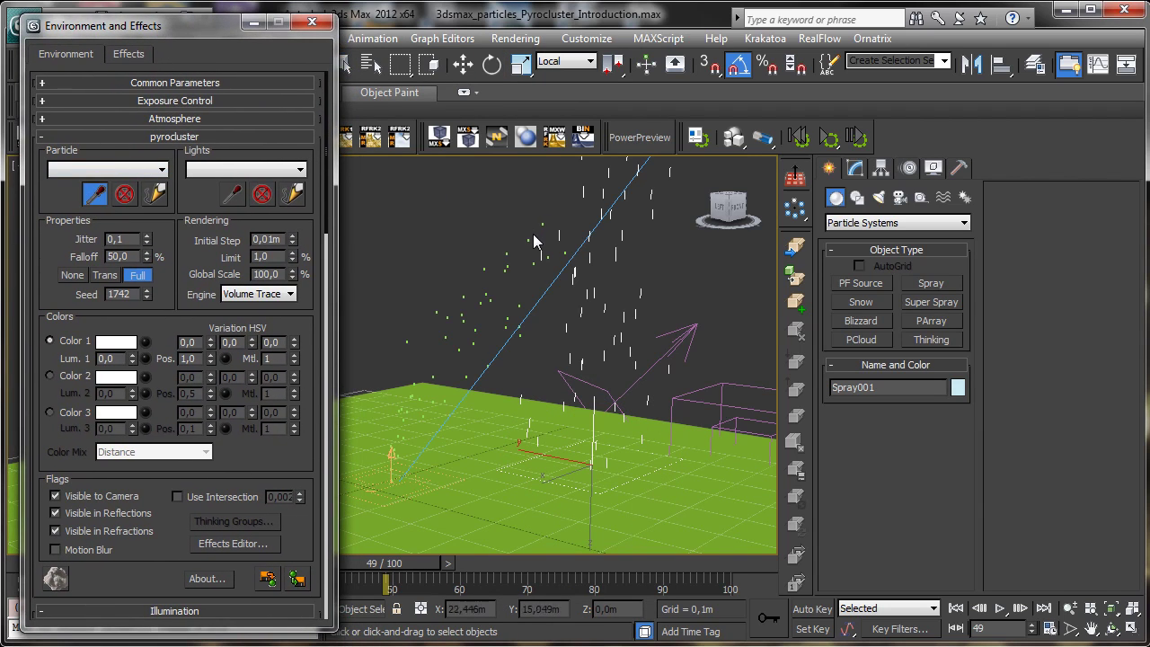
{"action": "left_click", "coordinate": [517, 259]}
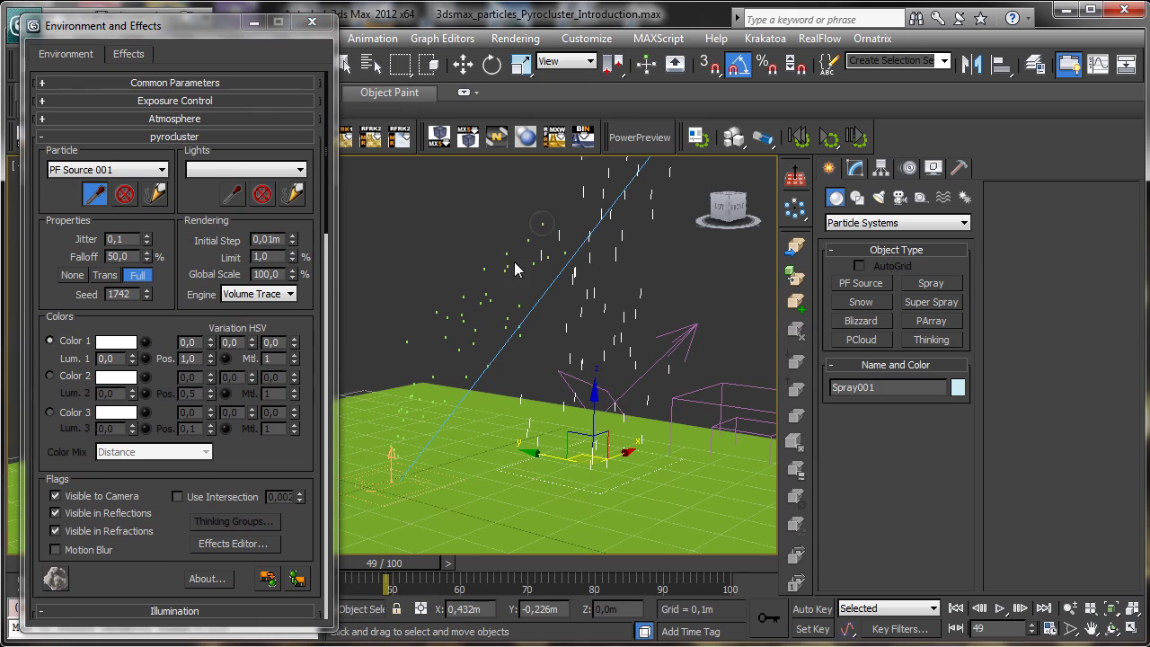
{"action": "left_click", "coordinate": [95, 194]}
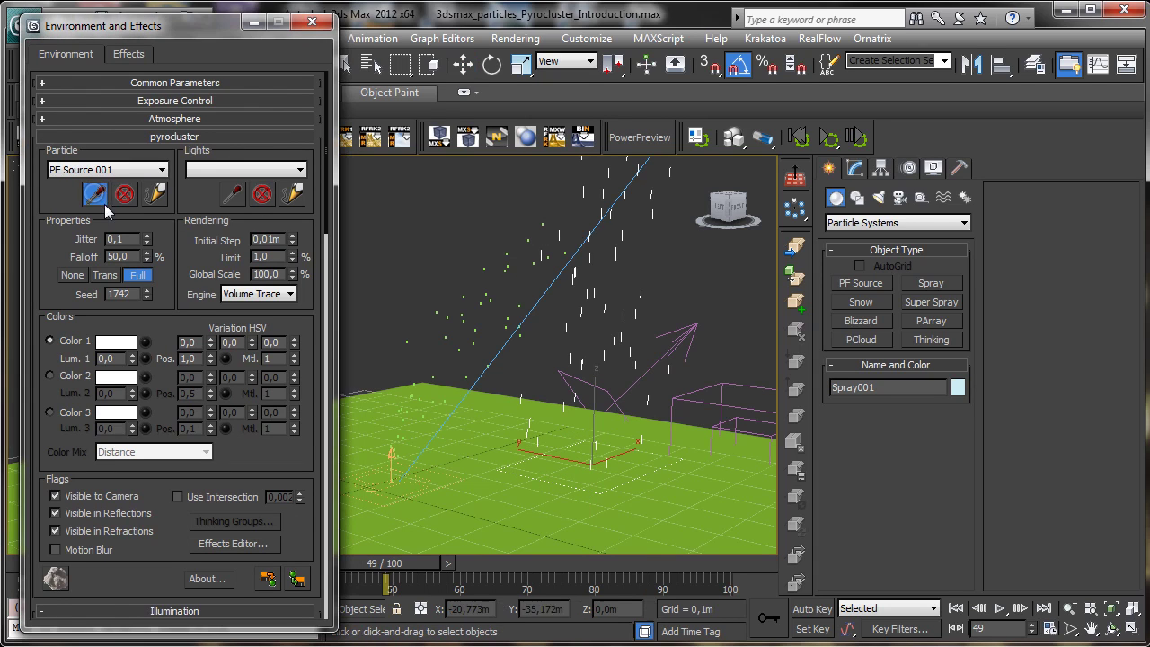
{"action": "left_click", "coordinate": [623, 237]}
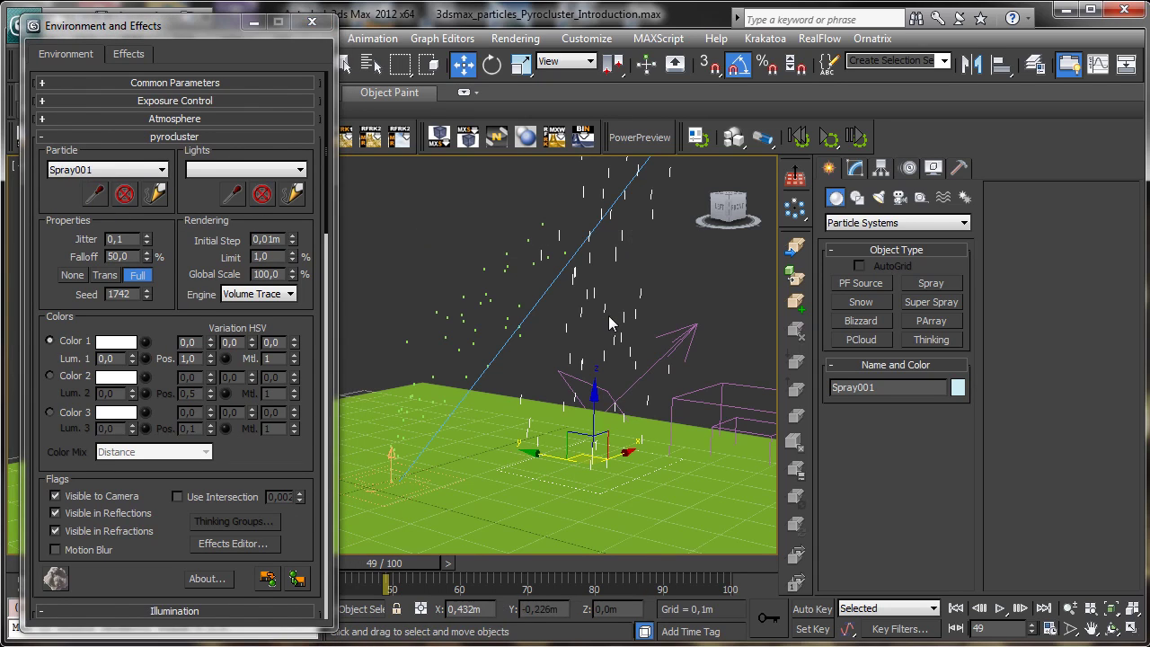
Remove Spray001 from pyroCluster's particle source list and check the remaining entries
{"action": "left_click", "coordinate": [163, 170]}
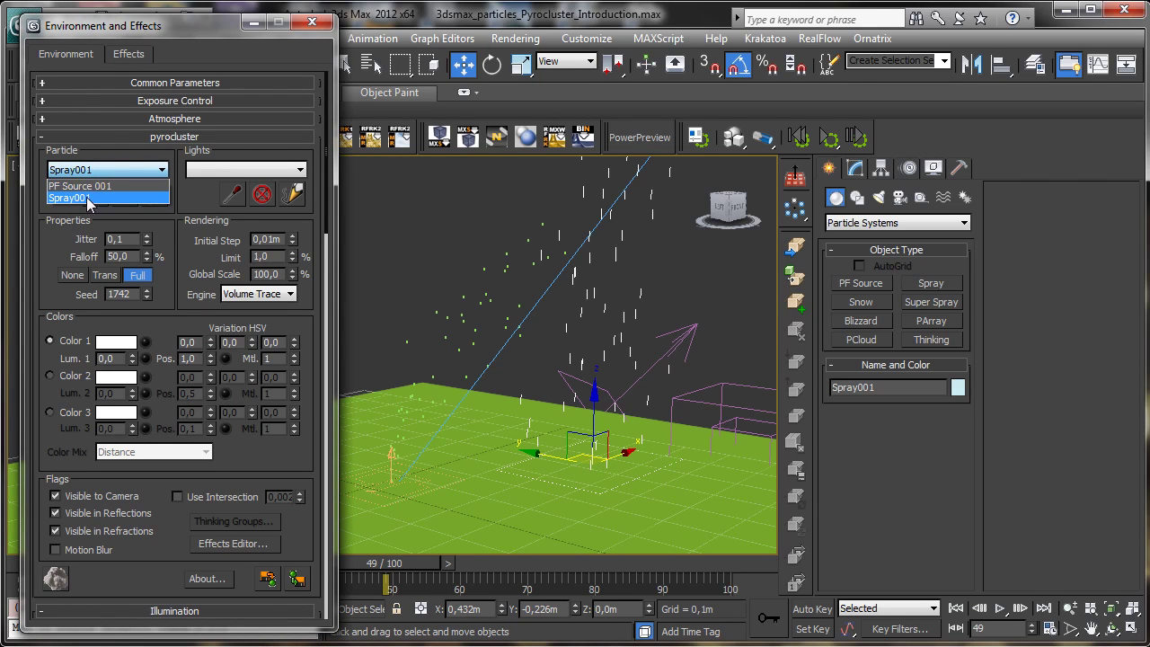
{"action": "left_click", "coordinate": [117, 197]}
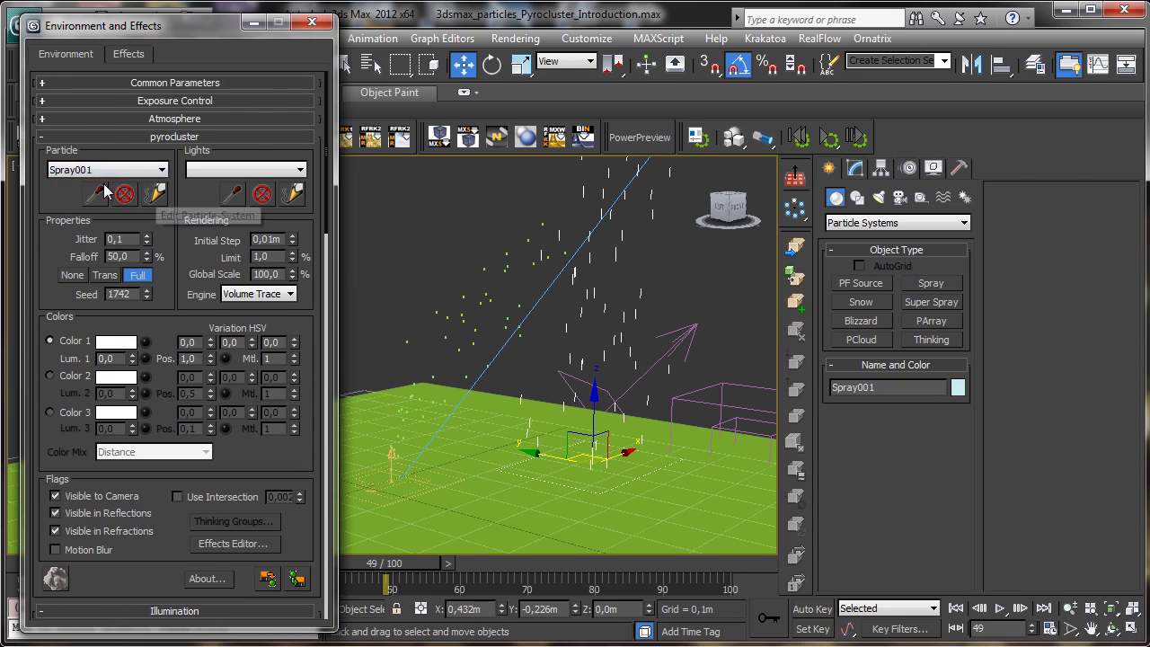
{"action": "left_click", "coordinate": [124, 195]}
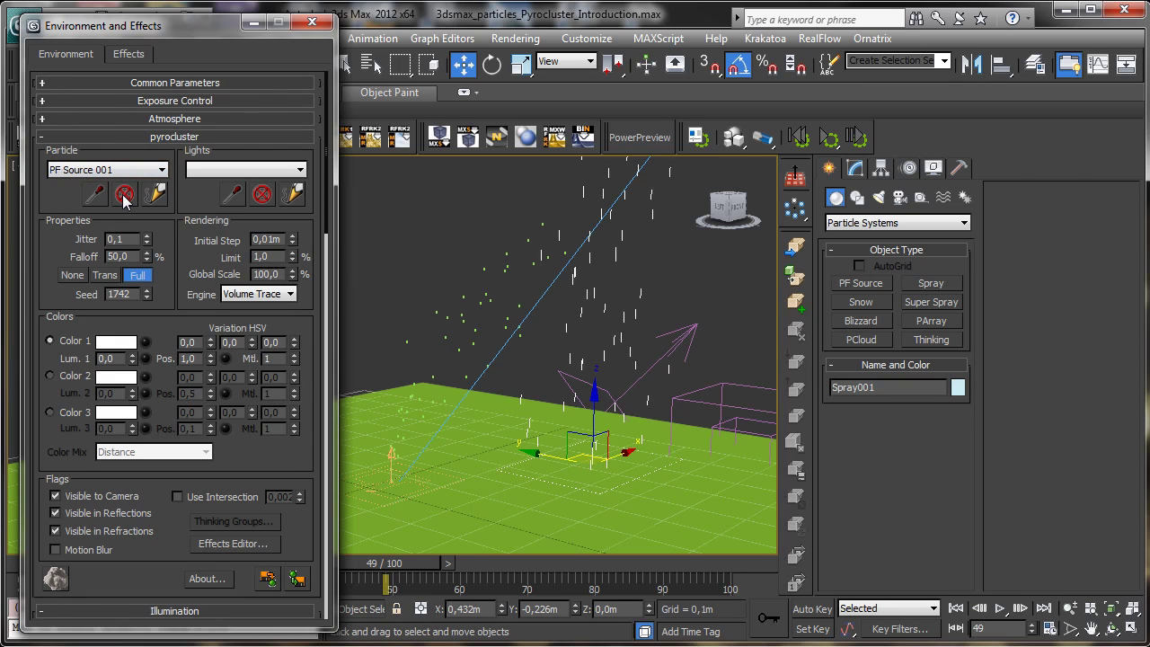
{"action": "left_click", "coordinate": [163, 170]}
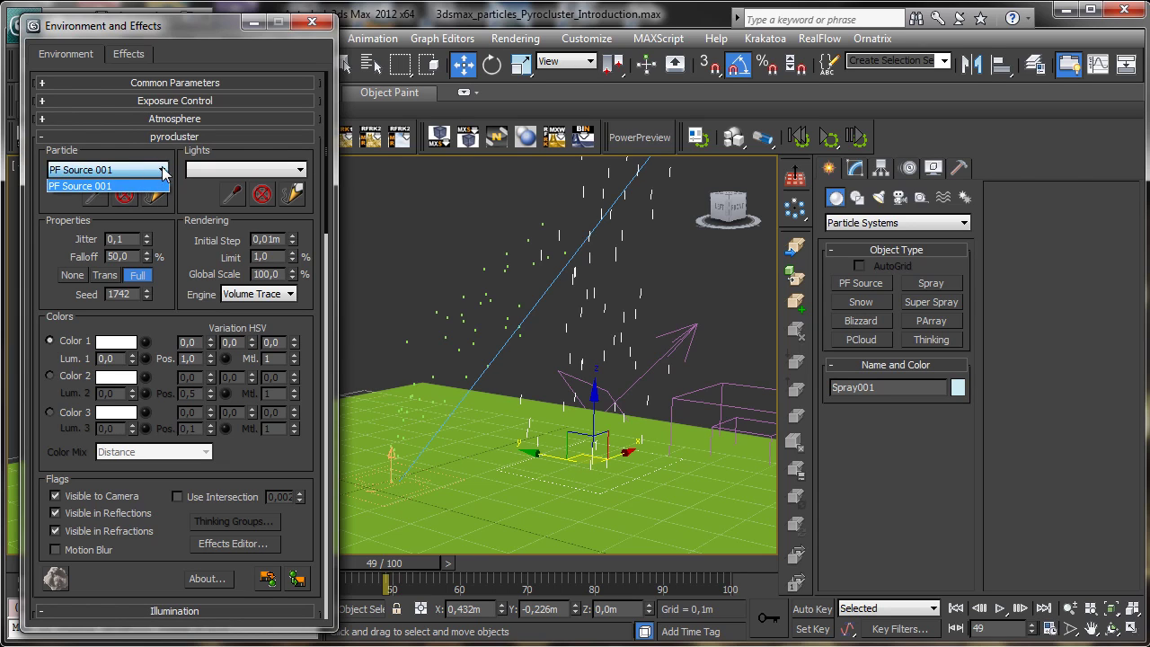
{"action": "left_click", "coordinate": [165, 170]}
Close the Environment settings and delete the Spray emitter from the scene
{"action": "left_click", "coordinate": [311, 21]}
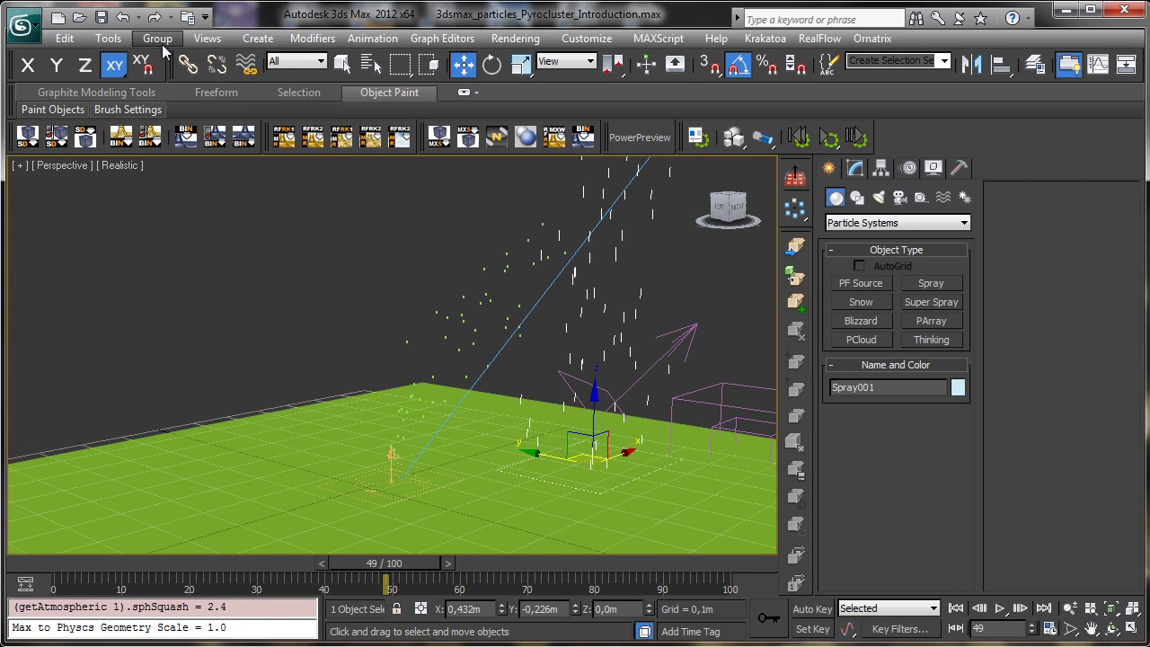
{"action": "left_click", "coordinate": [342, 63]}
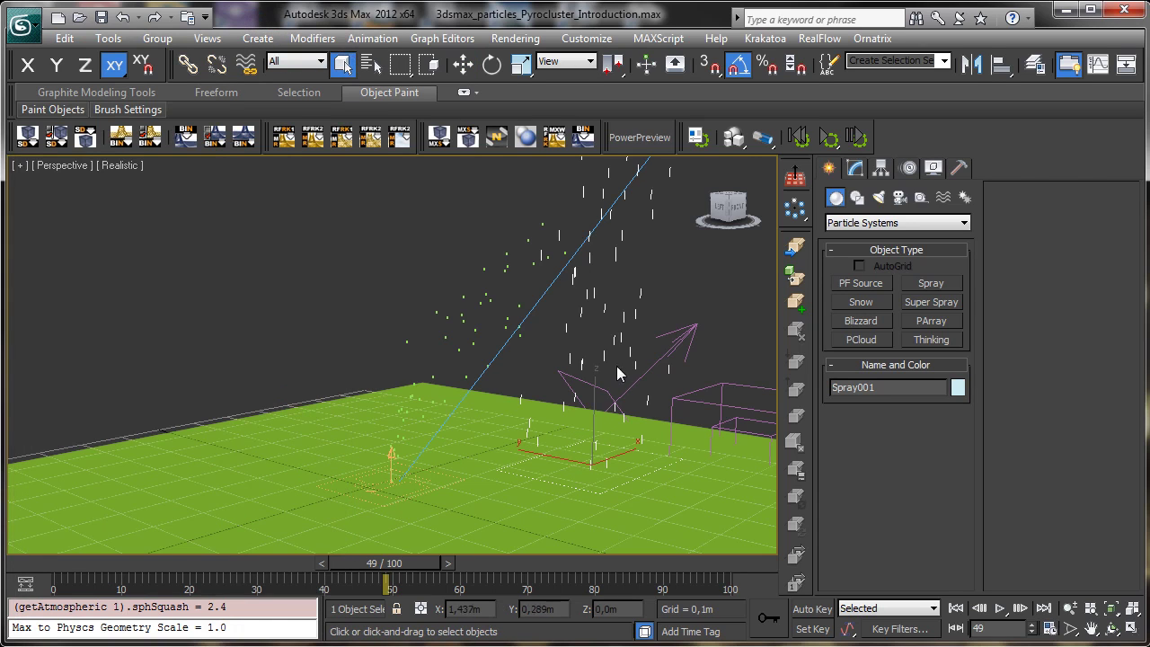
{"action": "left_click", "coordinate": [623, 315]}
{"action": "left_click", "coordinate": [299, 456]}
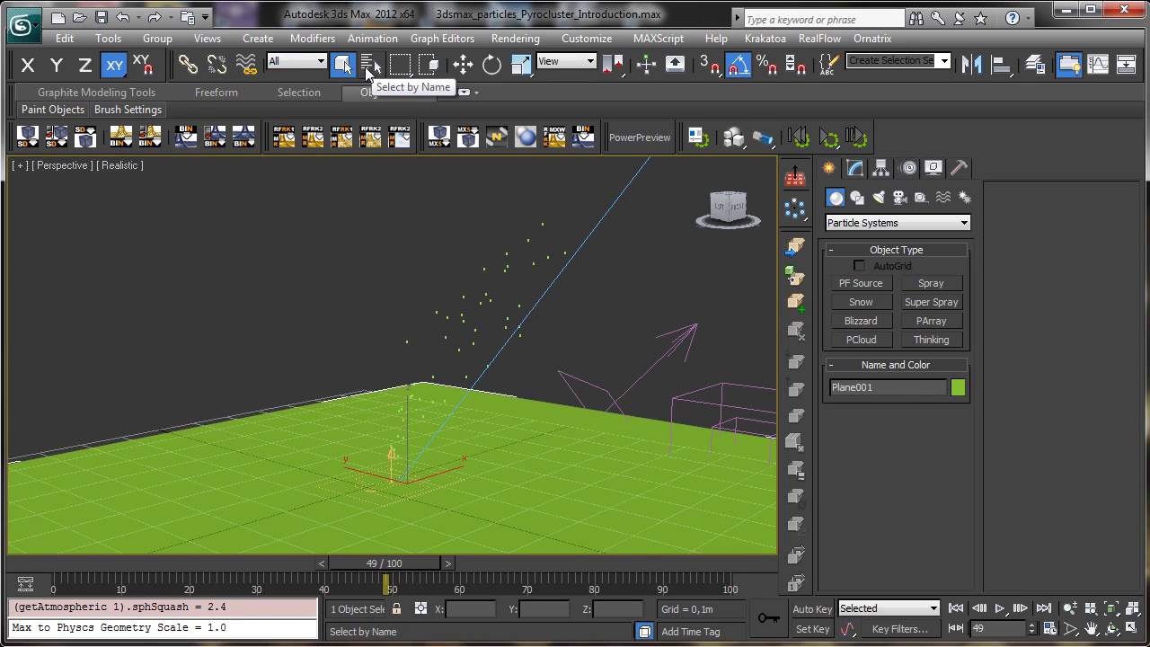
Reopen the Environment settings and open the parameters of PF Source 001 through pyroCluster's Edit Particle-System function
{"action": "left_click", "coordinate": [366, 70]}
{"action": "left_click", "coordinate": [493, 41]}
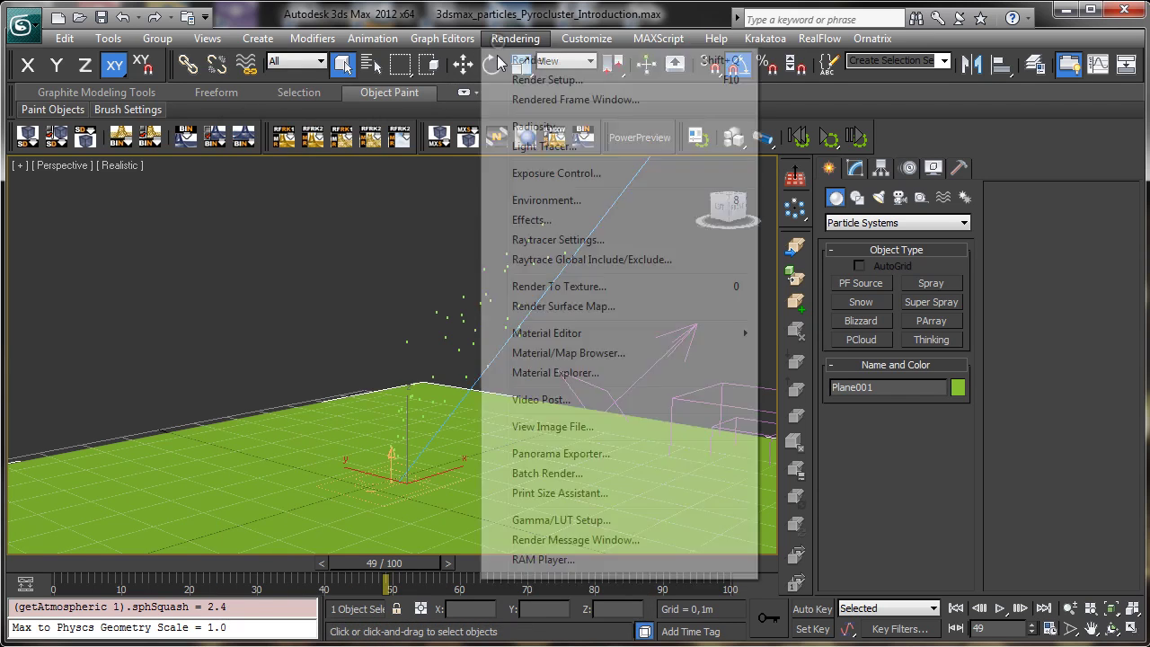
{"action": "left_click", "coordinate": [548, 199]}
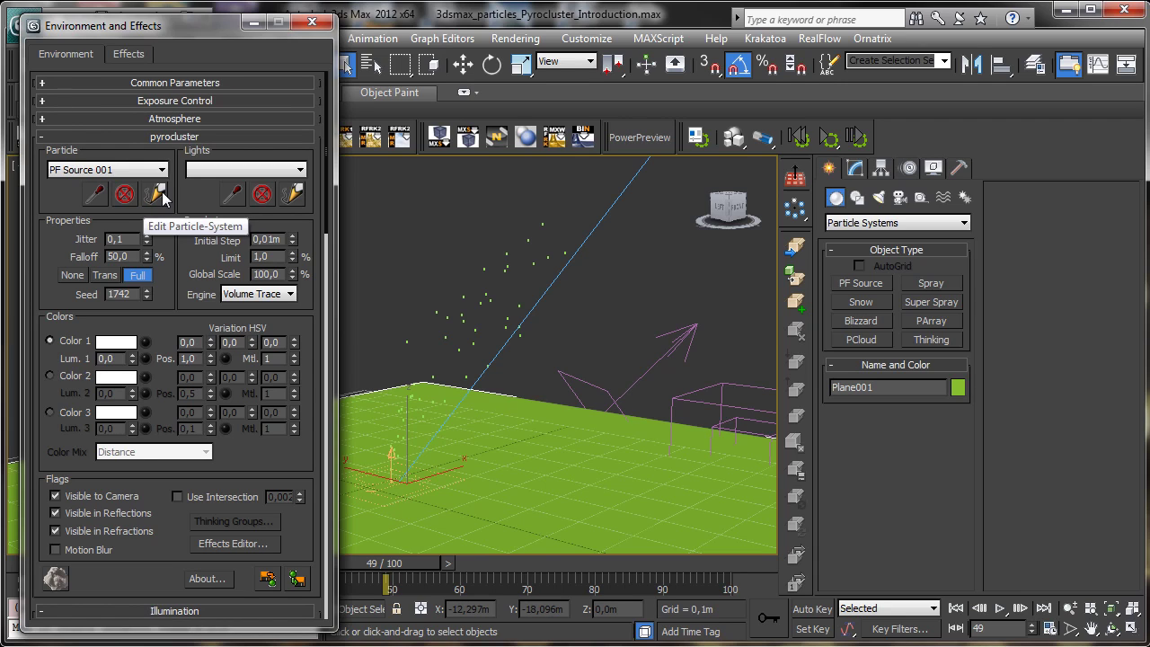
{"action": "left_click", "coordinate": [166, 199]}
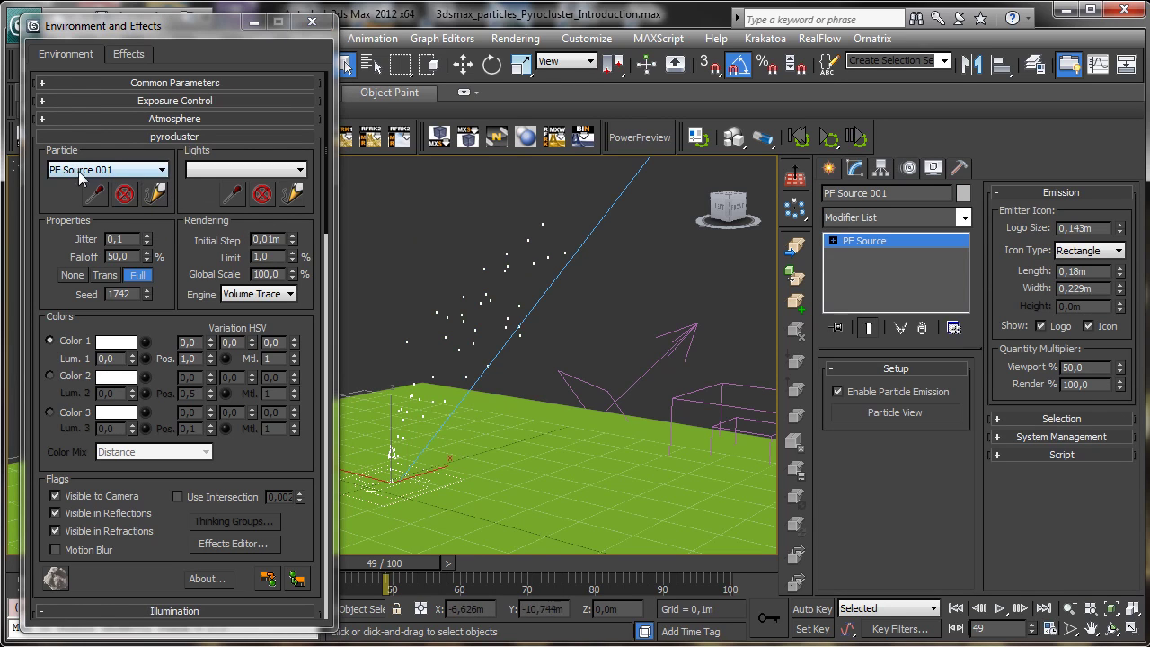
{"action": "left_click", "coordinate": [161, 175]}
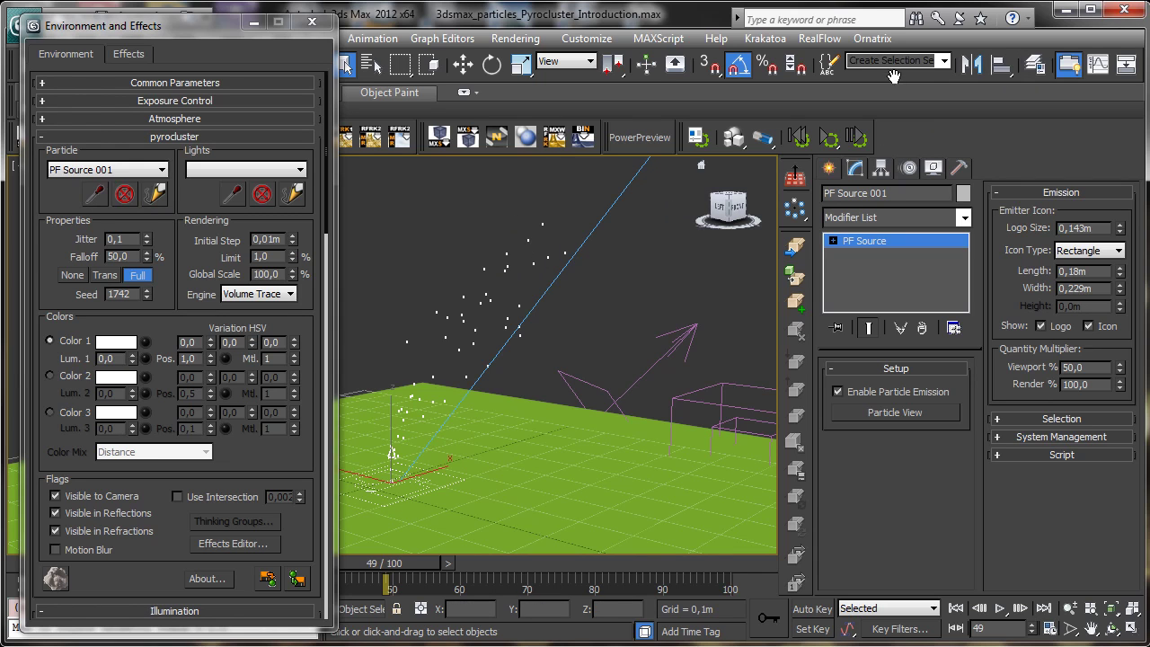
Set the render output size to 900 by 400 pixels in the Render Setup and lock the image aspect ratio
{"action": "left_click_drag", "start_coordinate": [894, 76], "coordinate": [766, 76]}
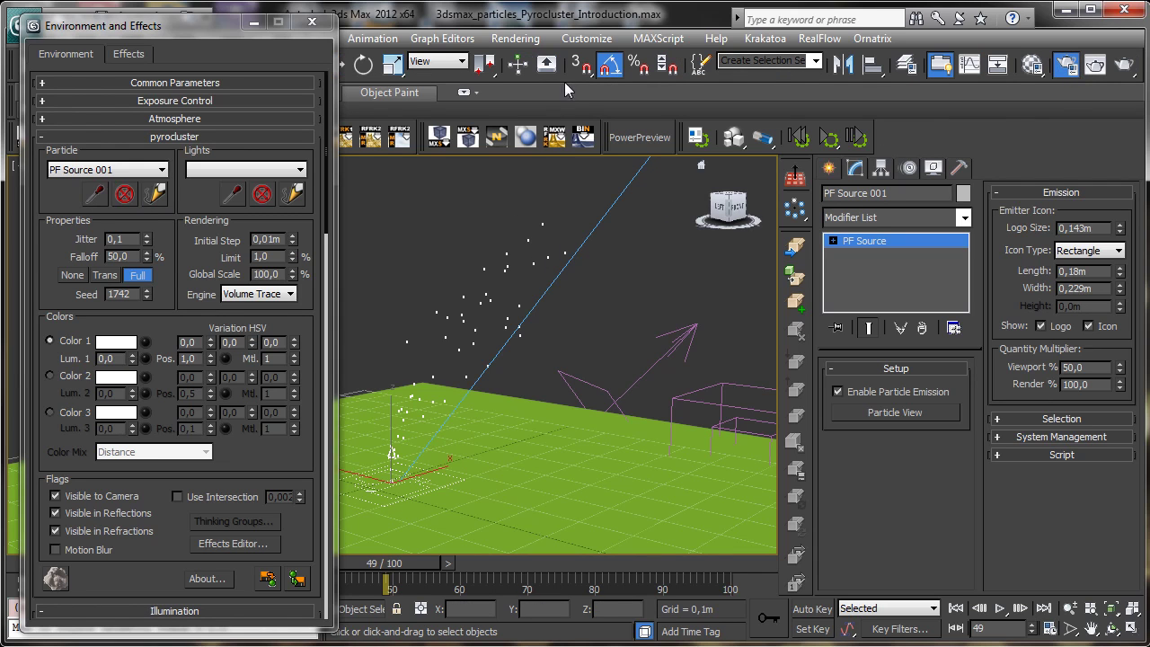
{"action": "key", "text": "F10"}
{"action": "left_click_drag", "start_coordinate": [249, 55], "coordinate": [641, 35]}
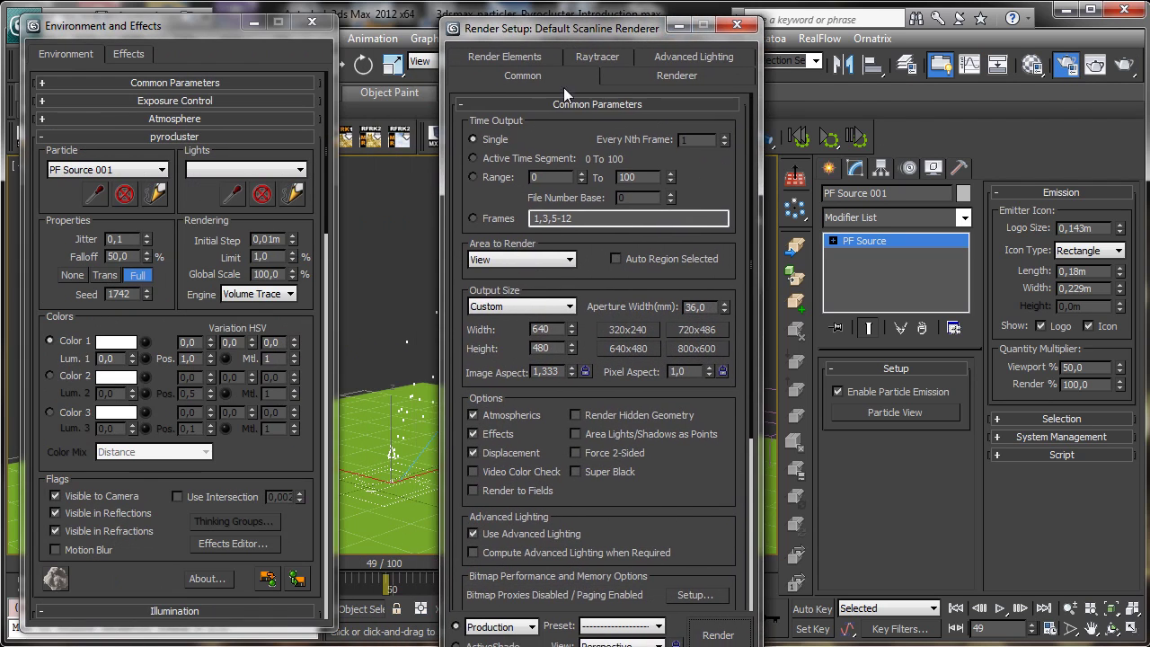
{"action": "left_click_drag", "start_coordinate": [477, 646], "coordinate": [503, 600]}
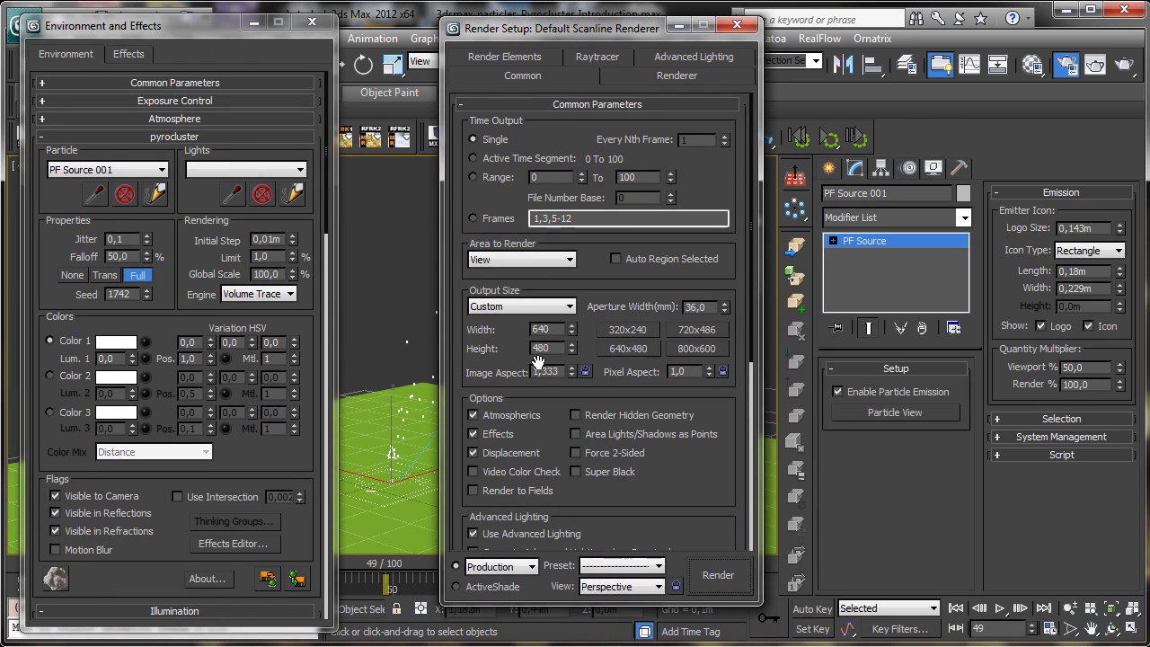
{"action": "double_click", "coordinate": [556, 329]}
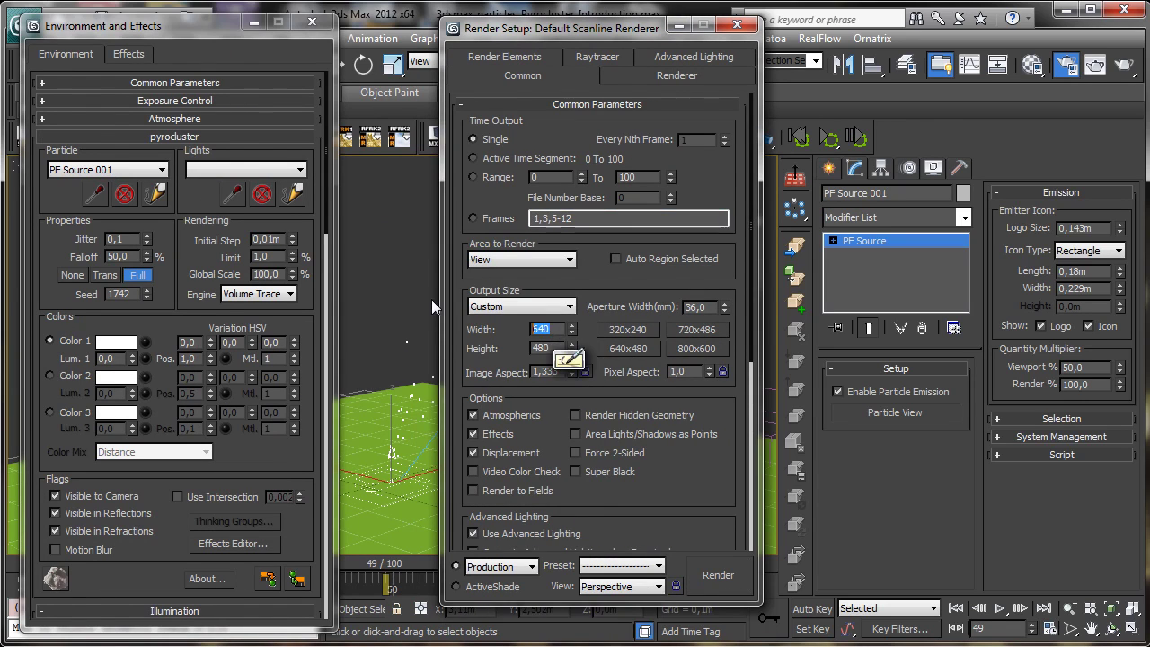
{"action": "type", "text": "900"}
{"action": "key", "text": "Tab"}
{"action": "type", "text": "400"}
{"action": "key", "text": "Return"}
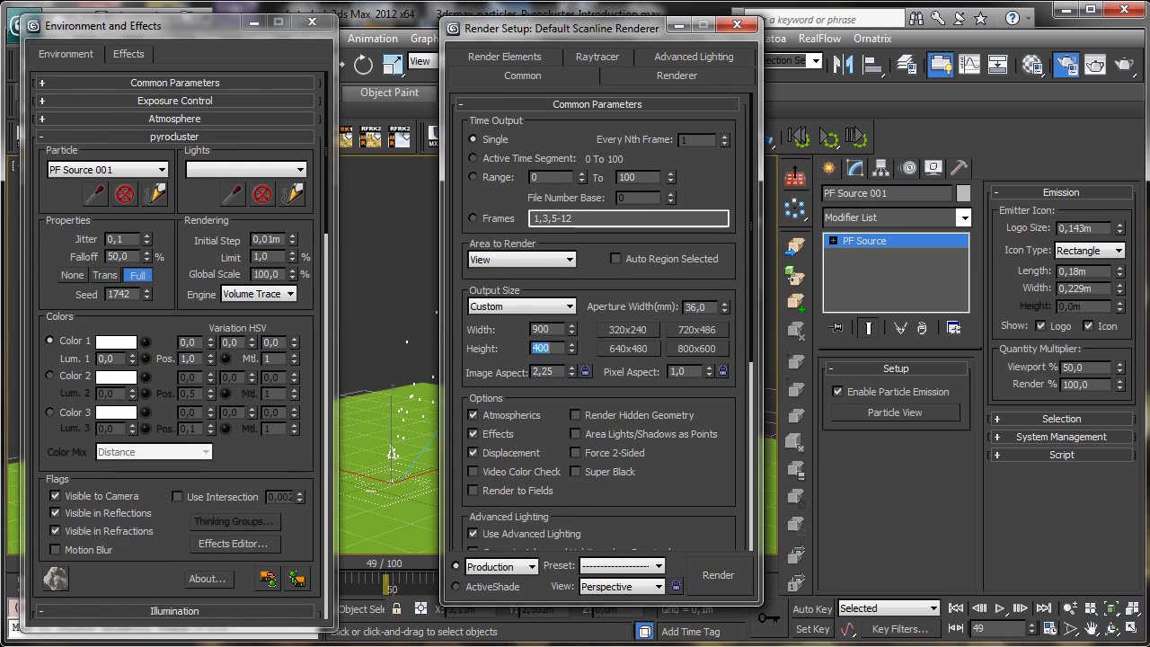
{"action": "left_click", "coordinate": [585, 371]}
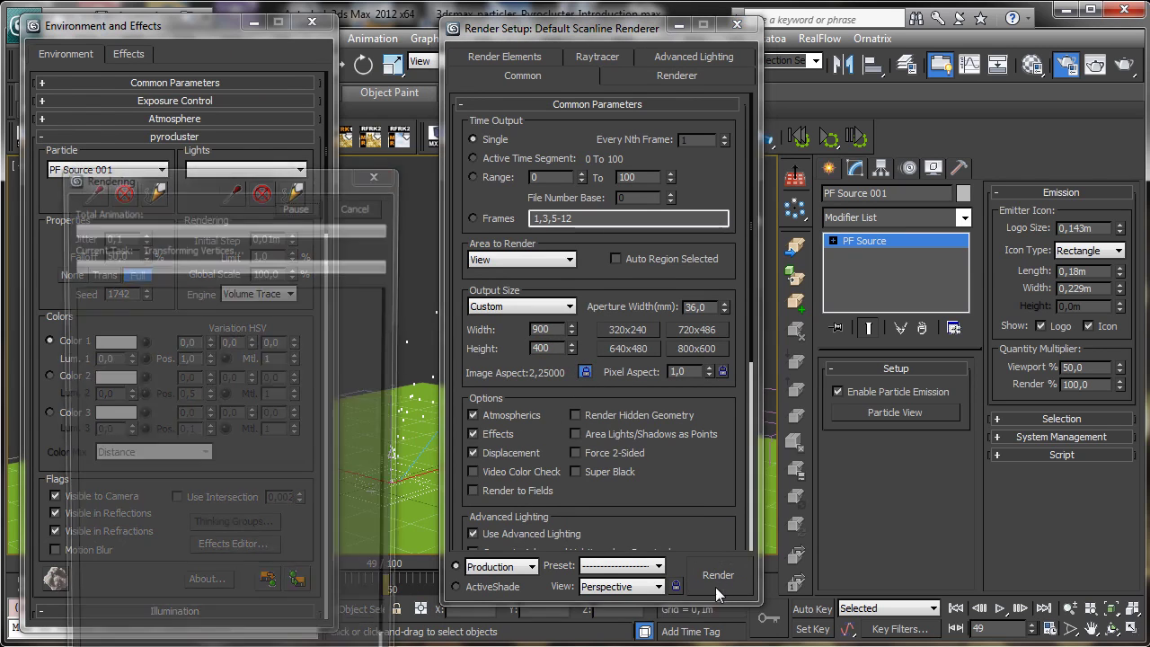
Render the perspective view at frame 49, inspect the smoke in the alpha channel, and close the render windows
{"action": "left_click", "coordinate": [719, 579]}
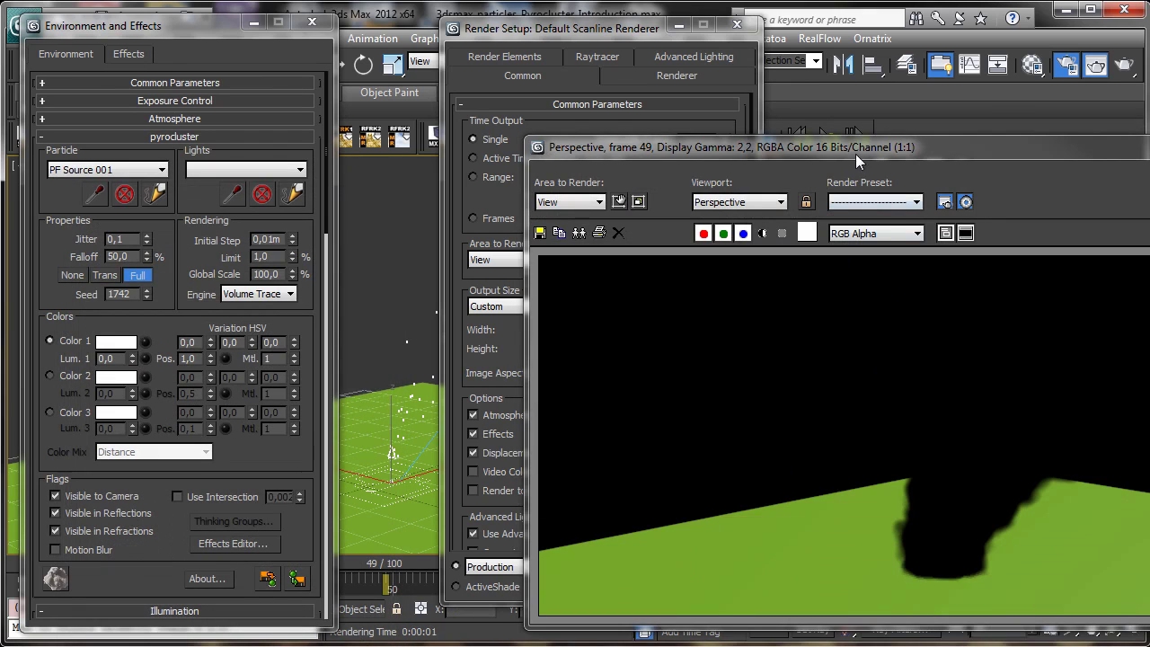
{"action": "left_click_drag", "start_coordinate": [855, 154], "coordinate": [579, 68]}
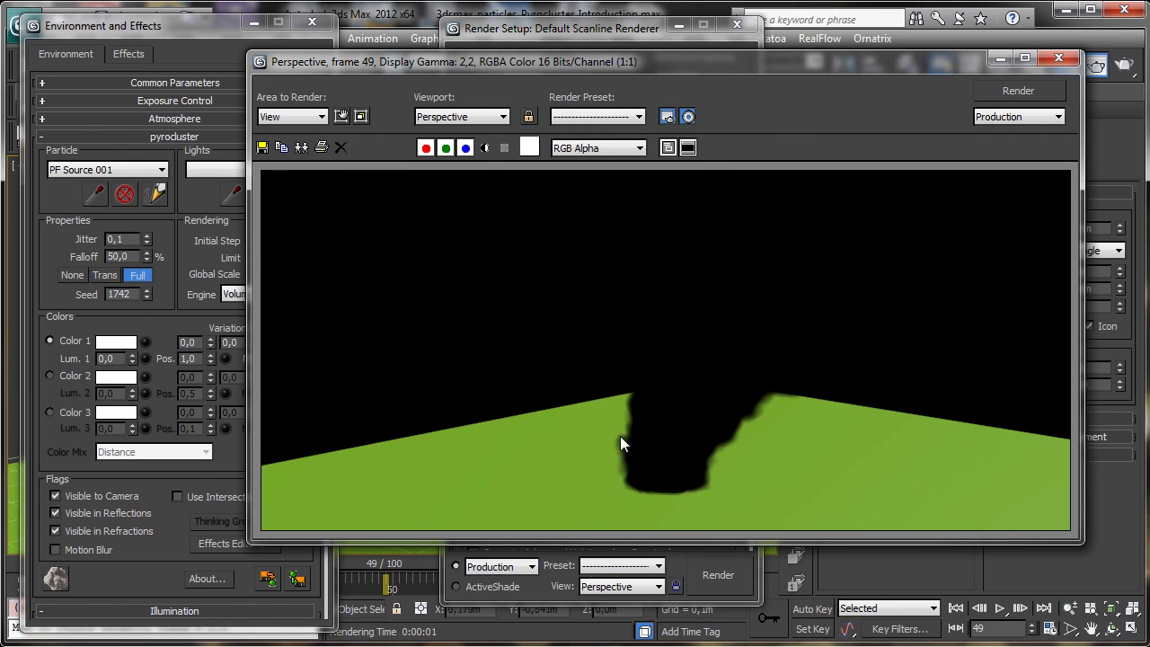
{"action": "left_click", "coordinate": [485, 147]}
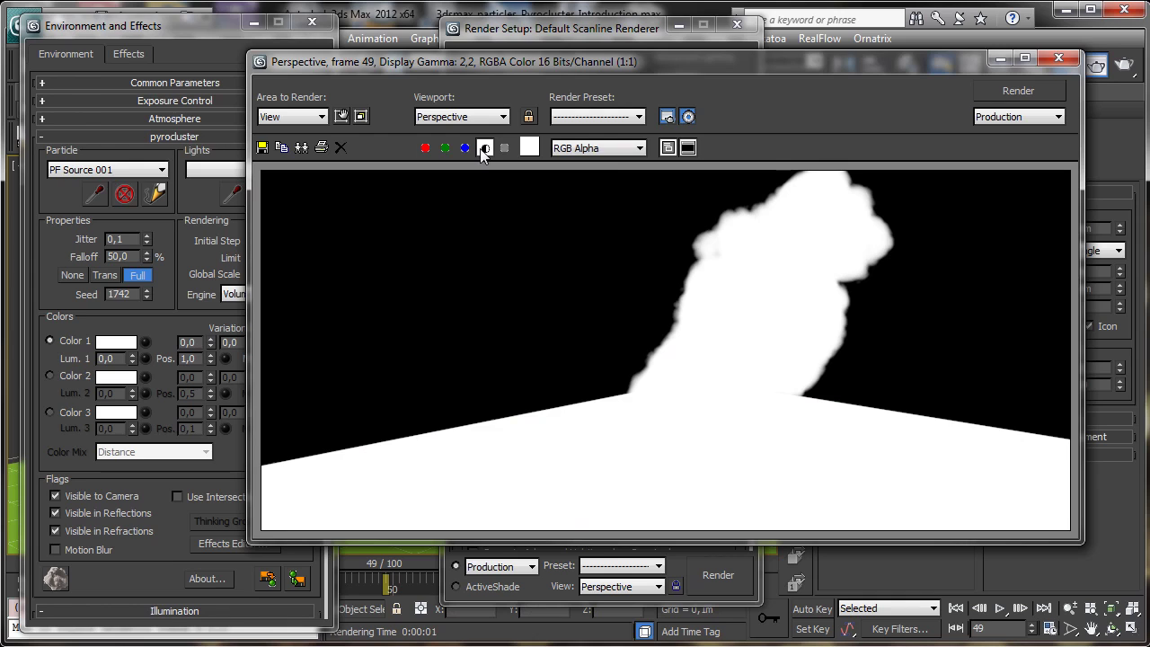
{"action": "left_click", "coordinate": [485, 149]}
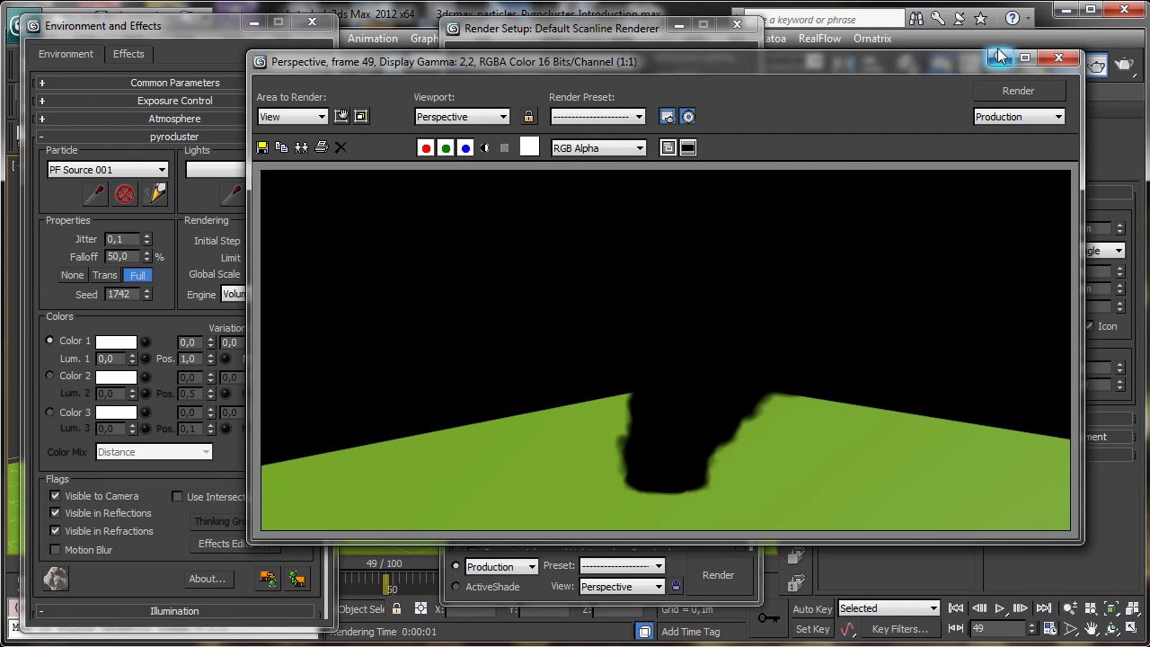
{"action": "left_click", "coordinate": [1058, 57]}
{"action": "left_click", "coordinate": [737, 28]}
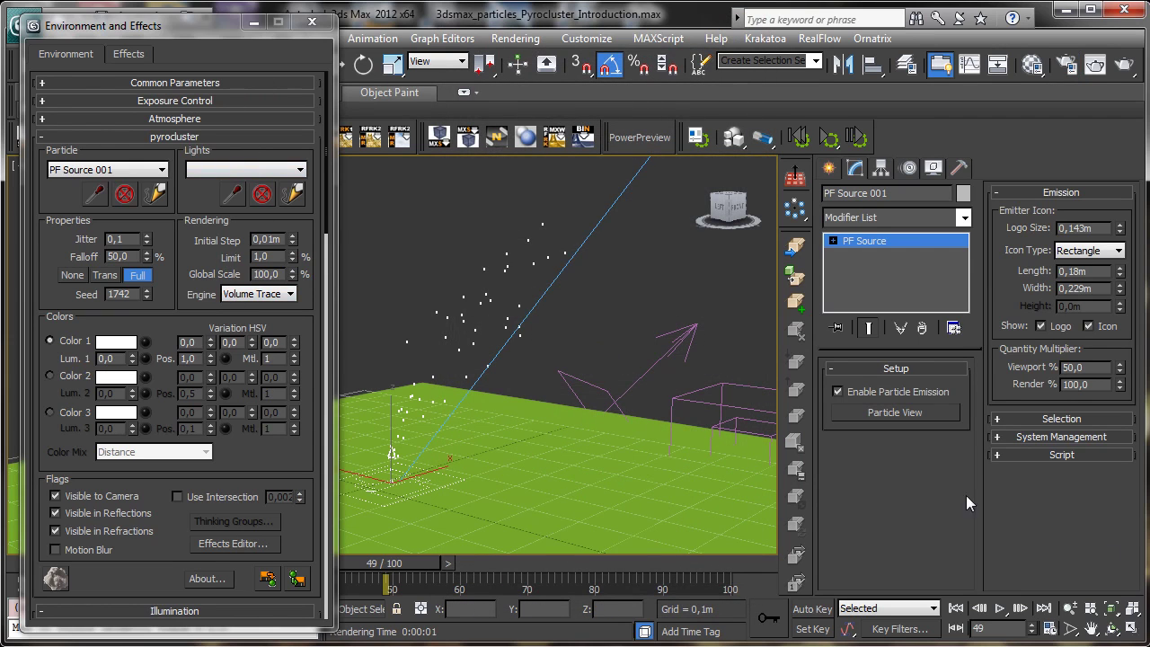
Show all four viewports, assign Direct001 as pyroCluster's light source, and test-render the perspective view
{"action": "left_click", "coordinate": [1131, 608]}
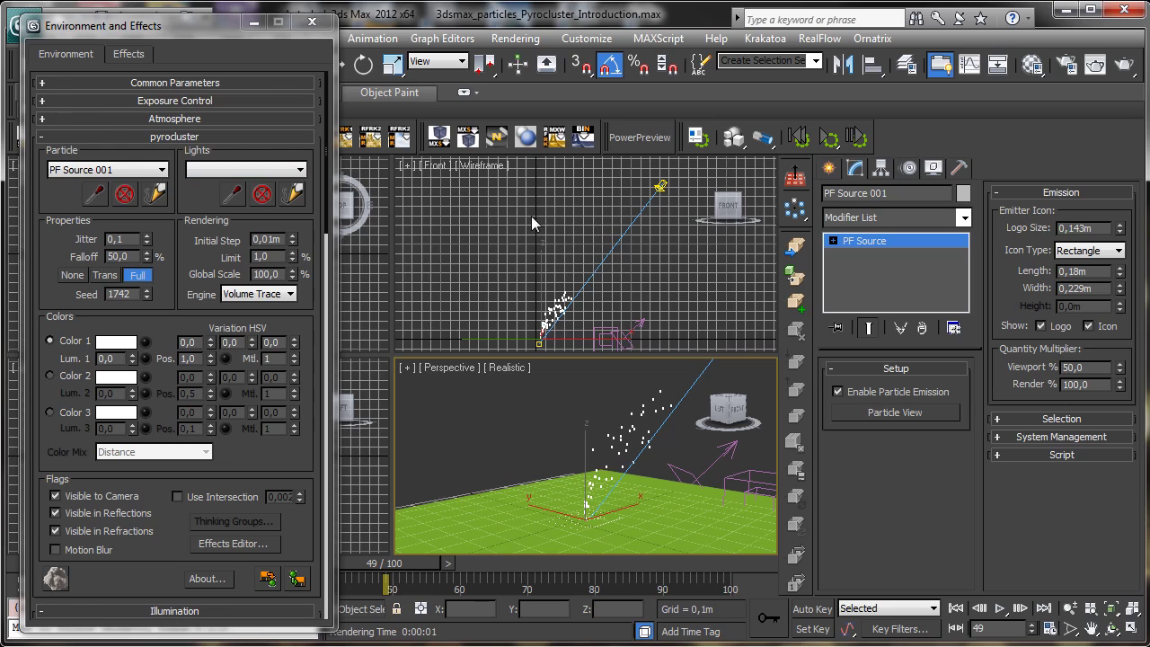
{"action": "left_click", "coordinate": [233, 194]}
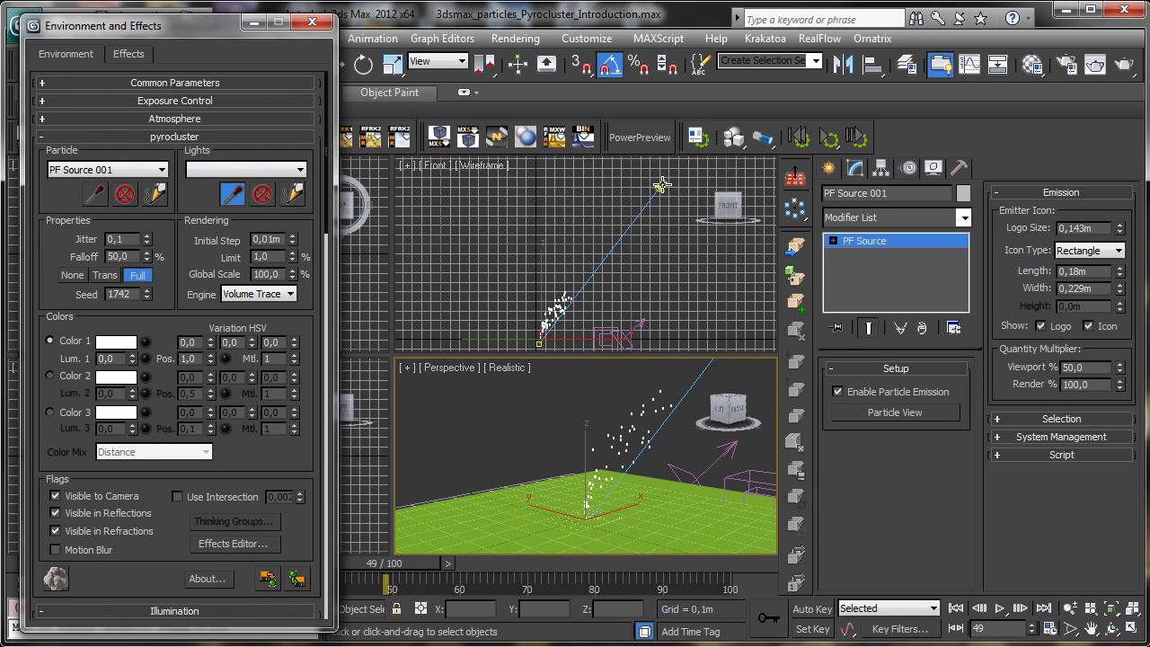
{"action": "left_click", "coordinate": [661, 187]}
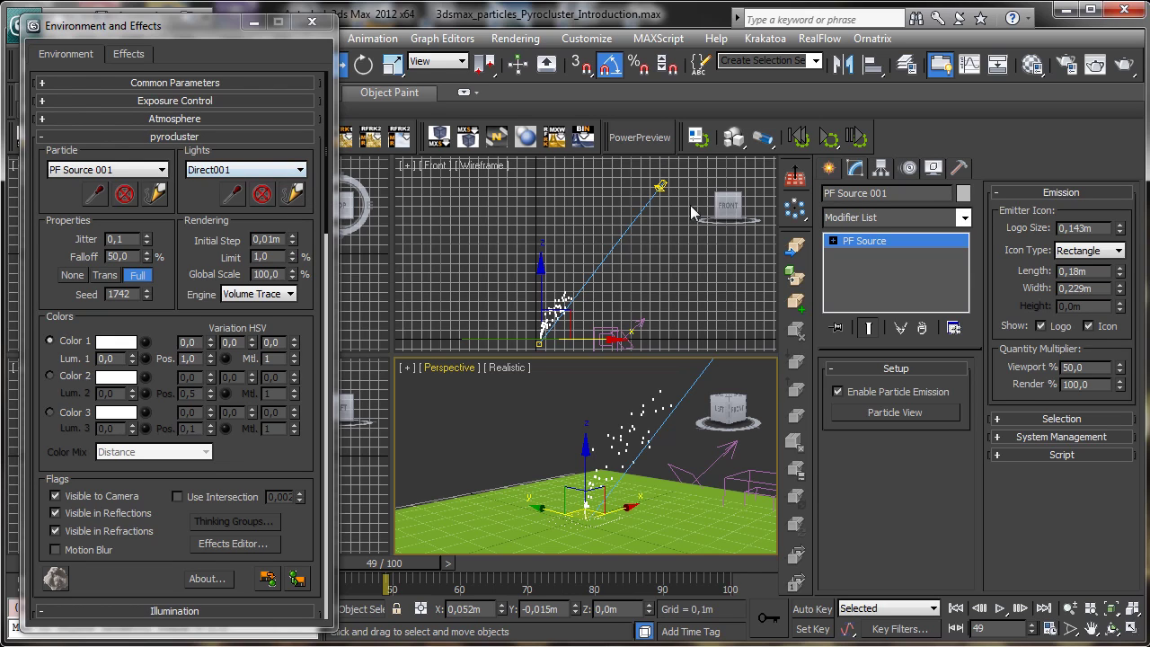
{"action": "left_click", "coordinate": [1124, 64]}
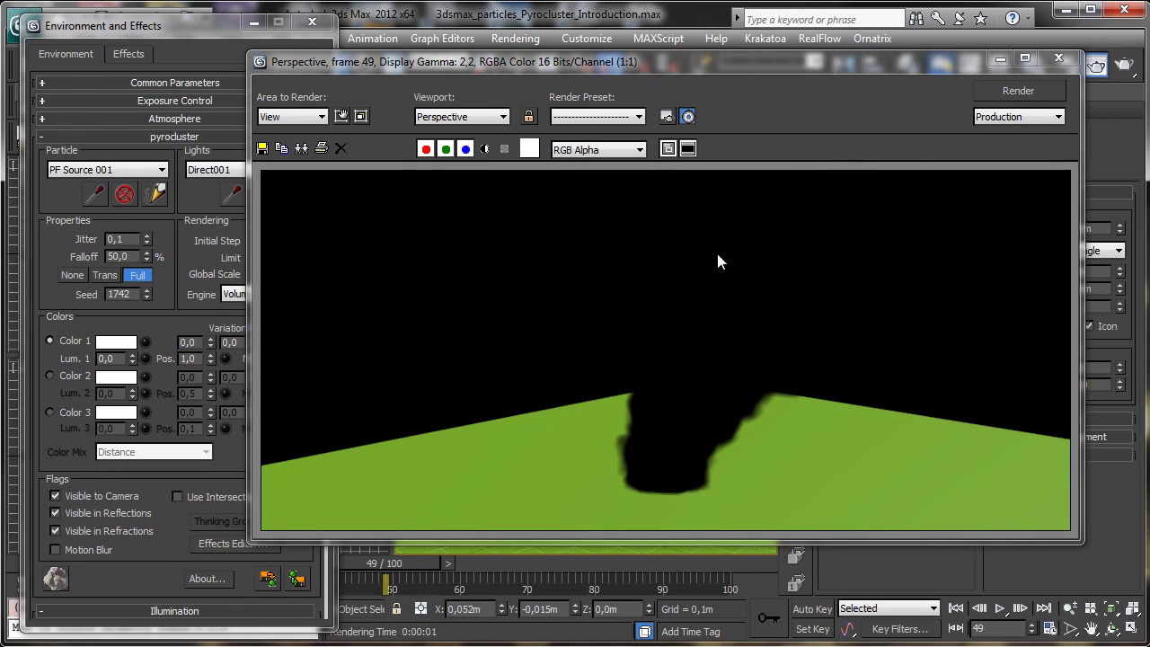
{"action": "left_click", "coordinate": [1012, 59]}
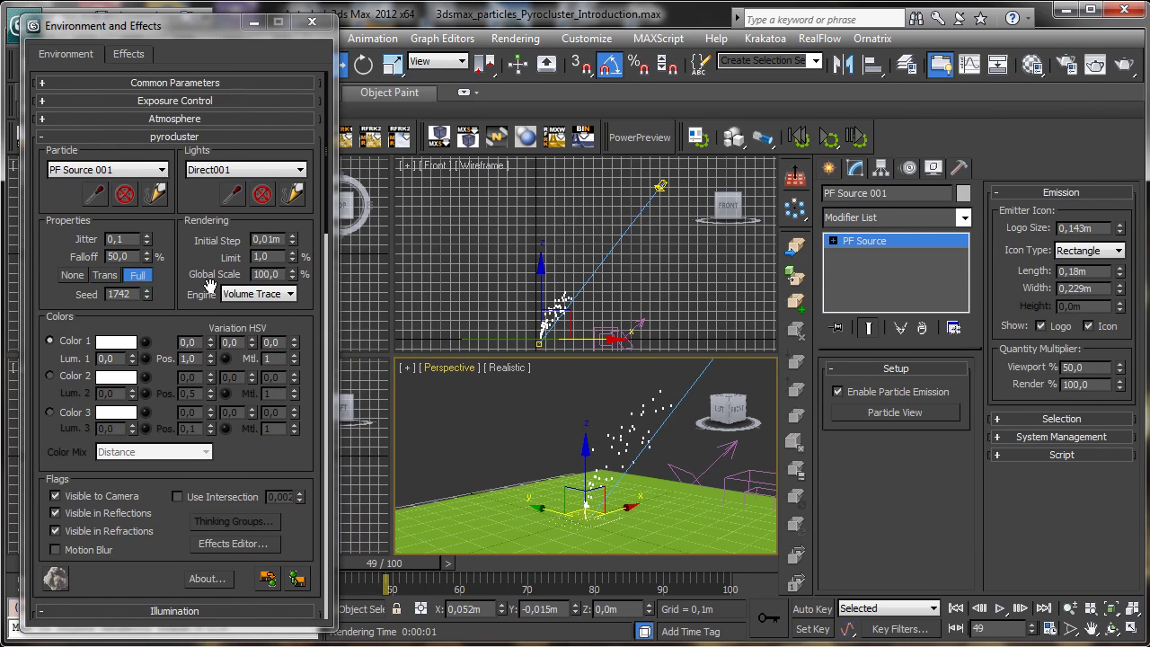
Enable illumination for the pyroCluster effect and re-render the perspective view
{"action": "left_click_drag", "start_coordinate": [160, 476], "coordinate": [165, 422]}
{"action": "scroll", "coordinate": [144, 386], "scroll_direction": "down", "scroll_amount": 6}
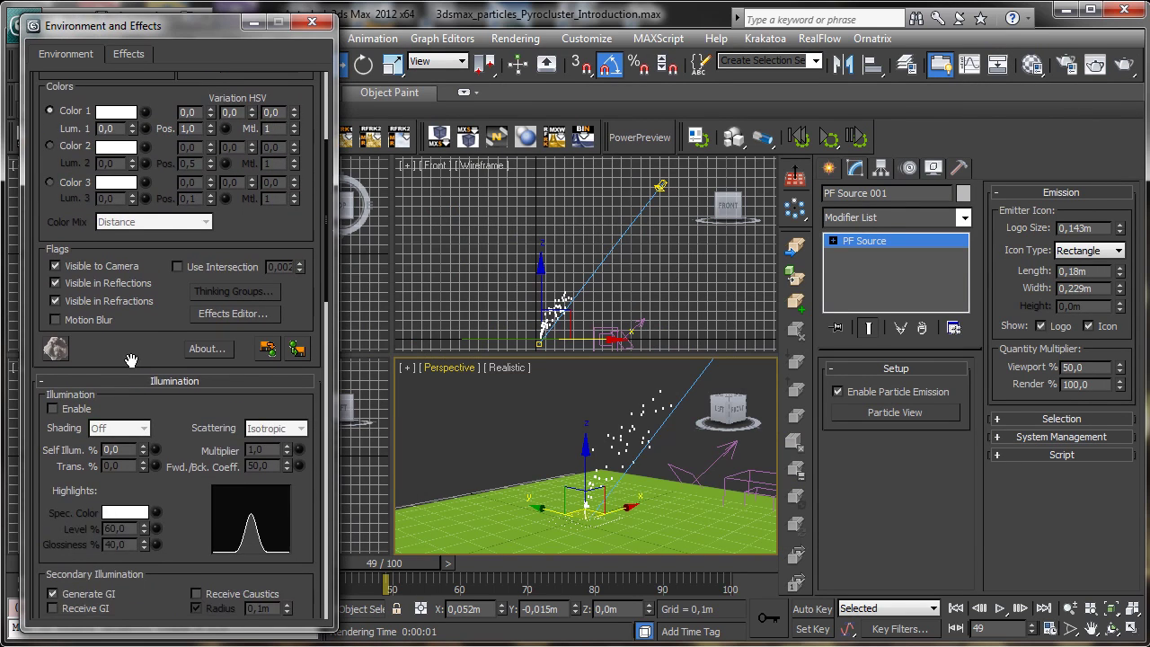
{"action": "scroll", "coordinate": [133, 297], "scroll_direction": "down", "scroll_amount": 1}
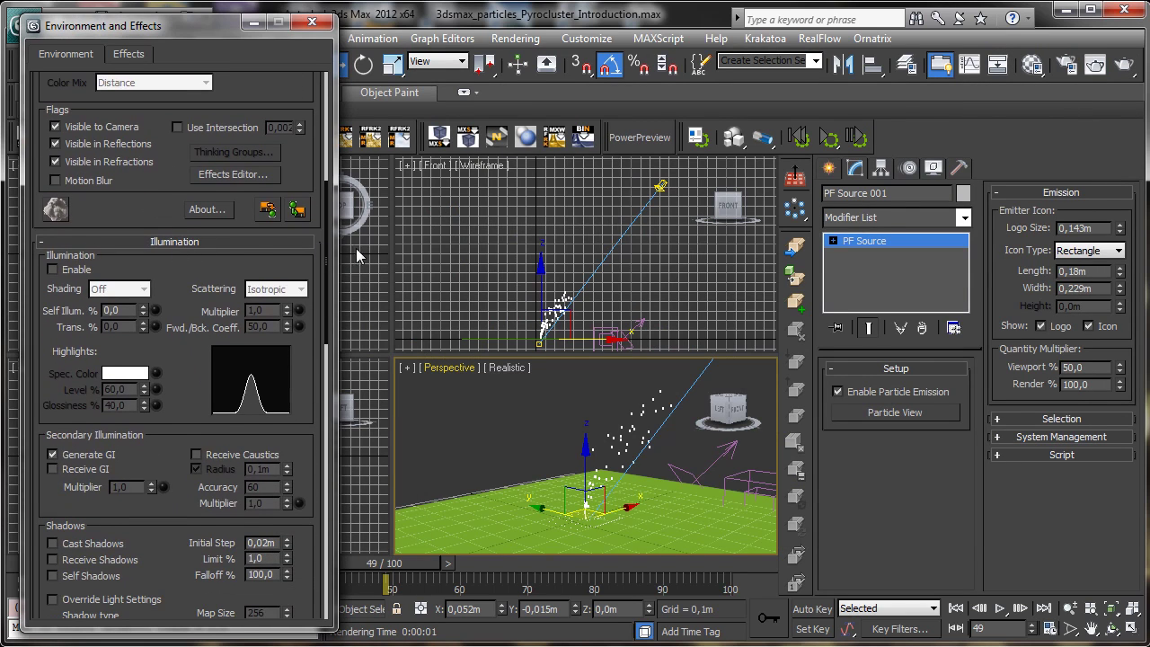
{"action": "left_click", "coordinate": [53, 270]}
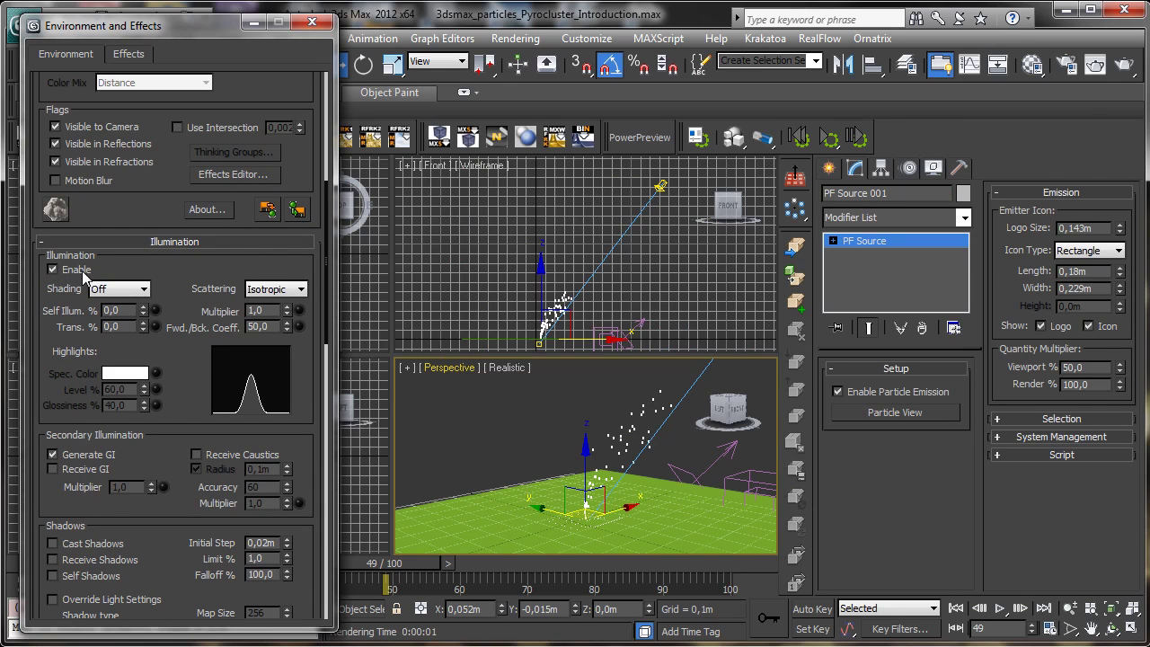
{"action": "left_click", "coordinate": [1120, 68]}
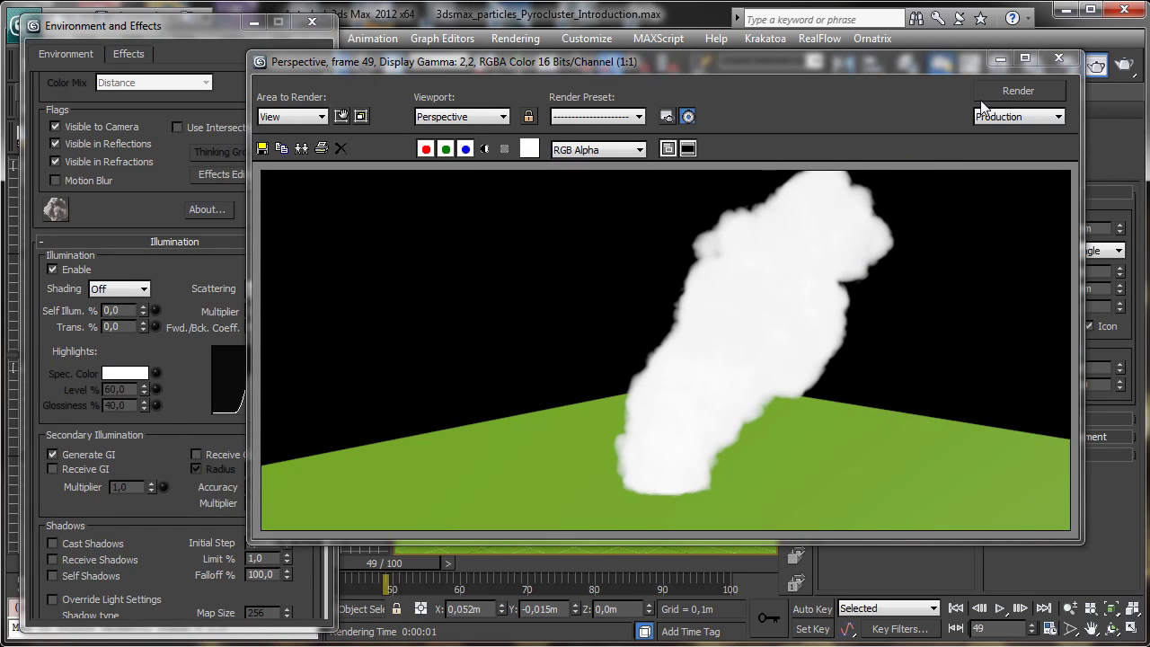
Enable Cast Shadows in pyroCluster's illumination settings and test-render the perspective view
{"action": "left_click", "coordinate": [1000, 58]}
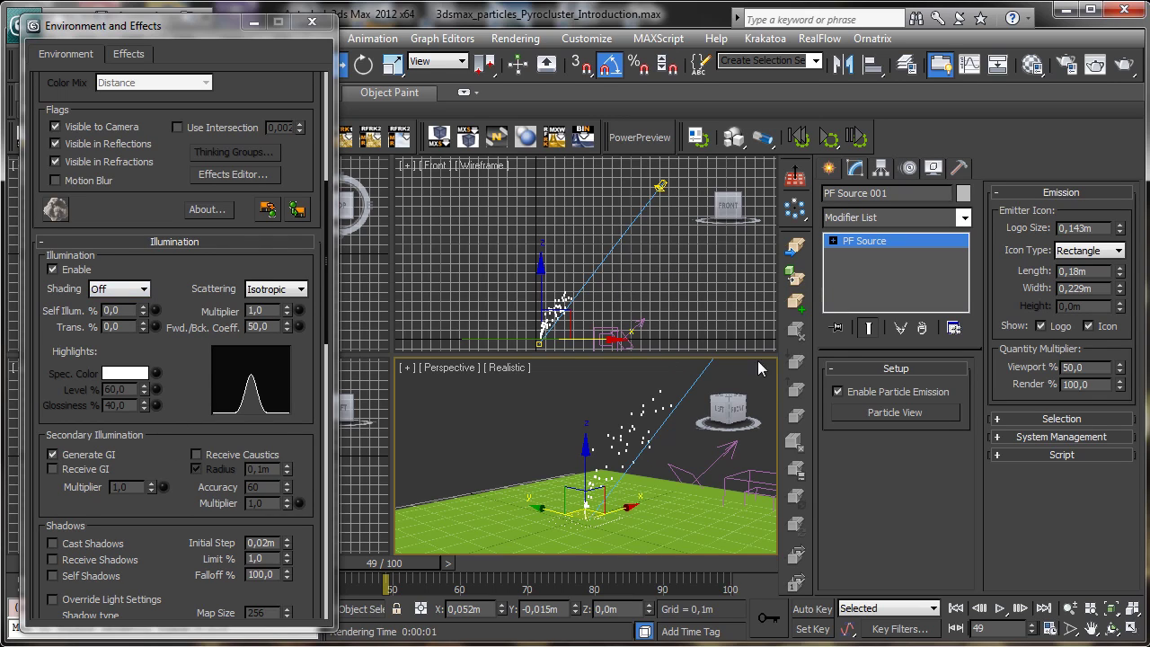
{"action": "left_click_drag", "start_coordinate": [184, 263], "coordinate": [207, 218]}
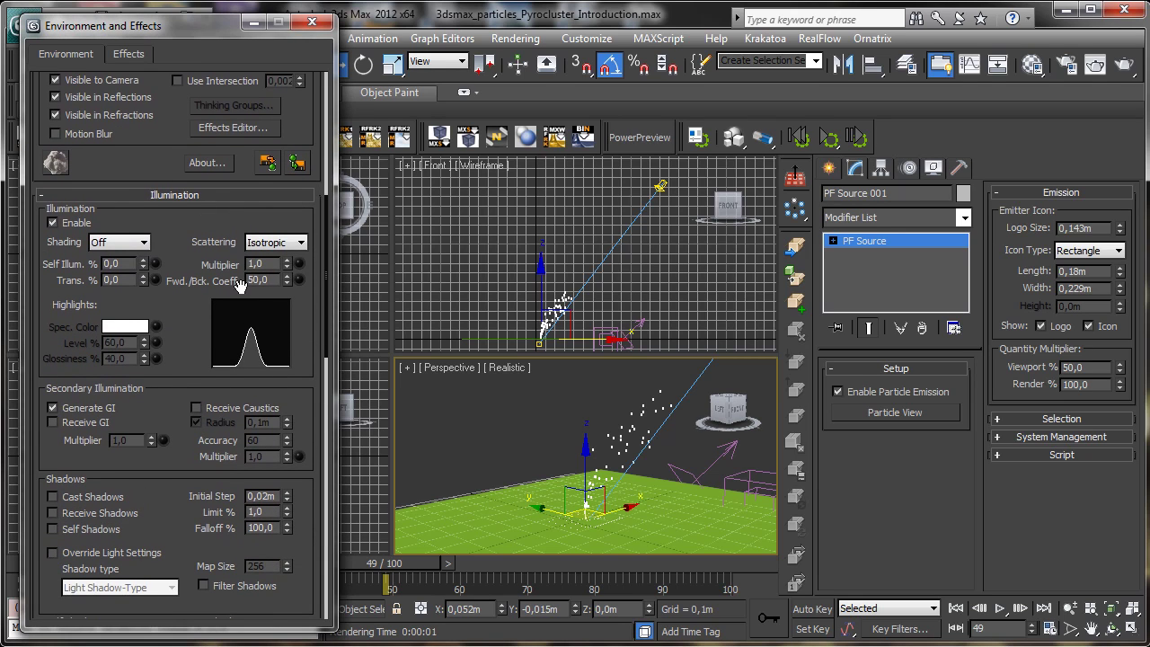
{"action": "left_click_drag", "start_coordinate": [183, 276], "coordinate": [183, 350]}
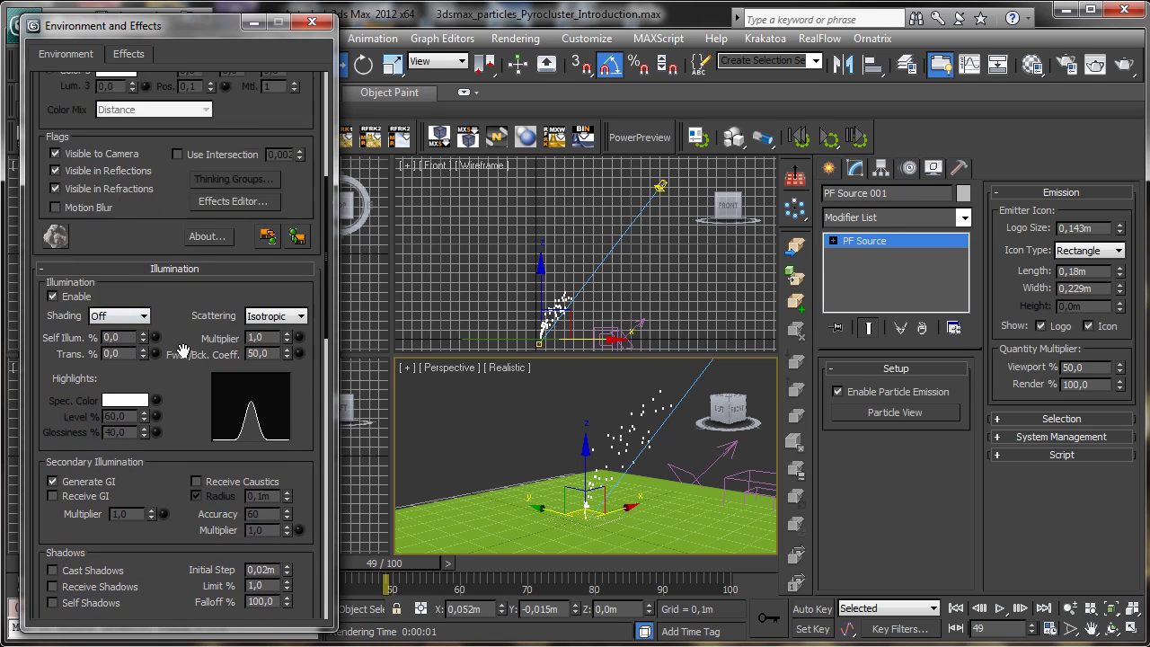
{"action": "scroll", "coordinate": [183, 350], "scroll_direction": "up", "scroll_amount": 5}
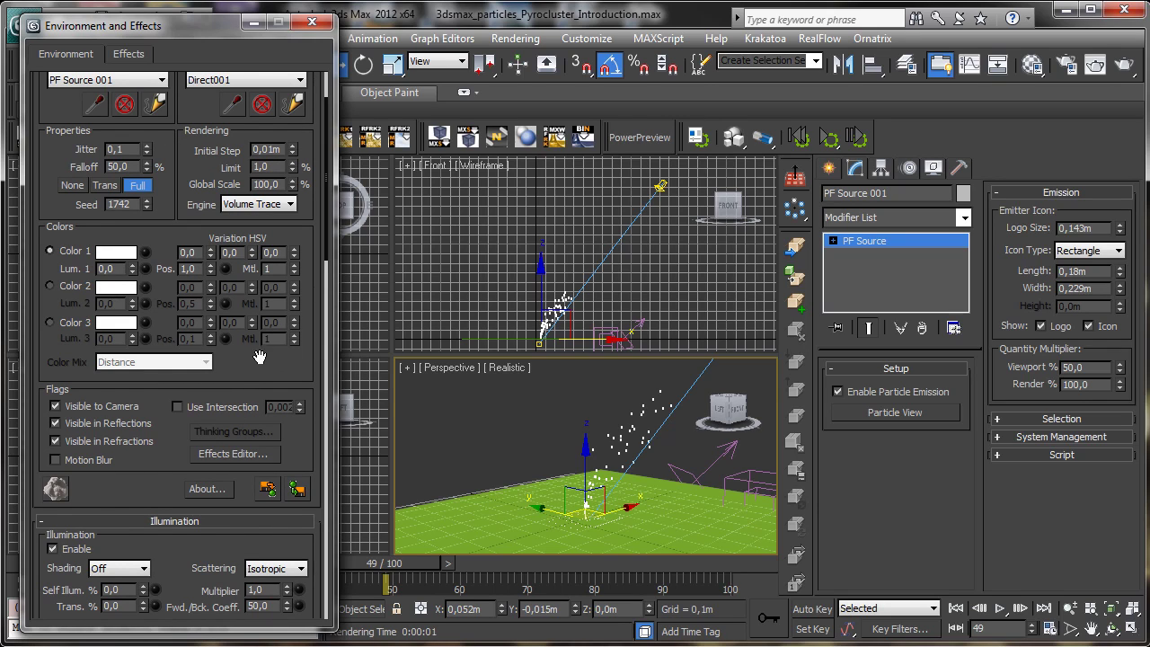
{"action": "scroll", "coordinate": [215, 269], "scroll_direction": "down", "scroll_amount": 5}
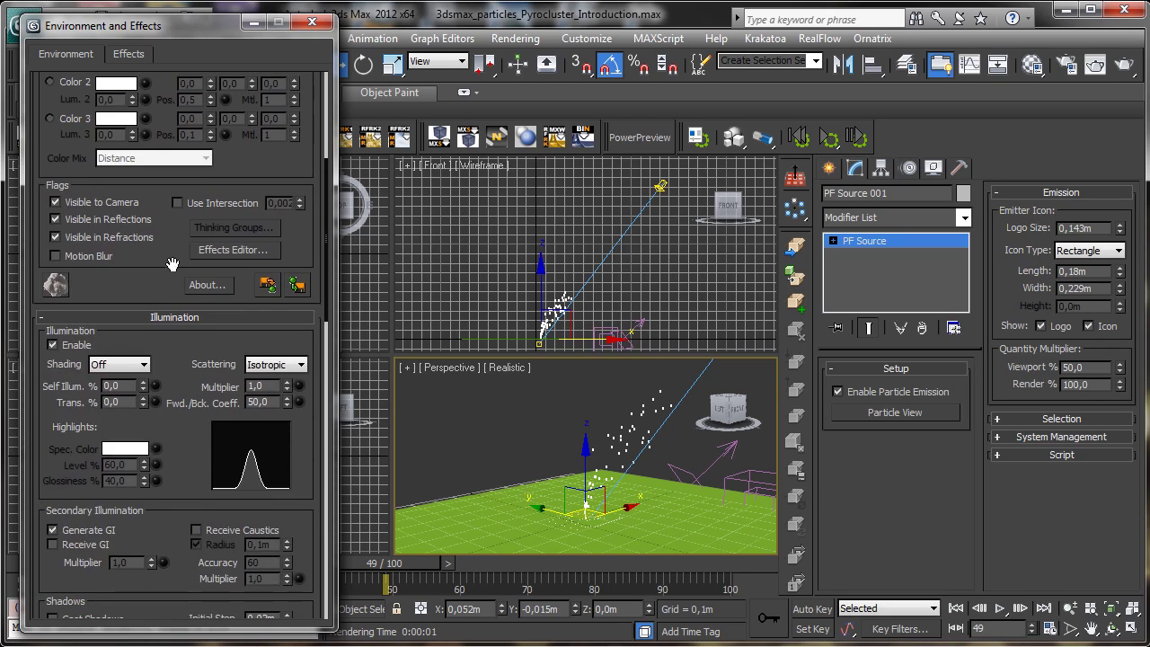
{"action": "scroll", "coordinate": [180, 256], "scroll_direction": "down", "scroll_amount": 2}
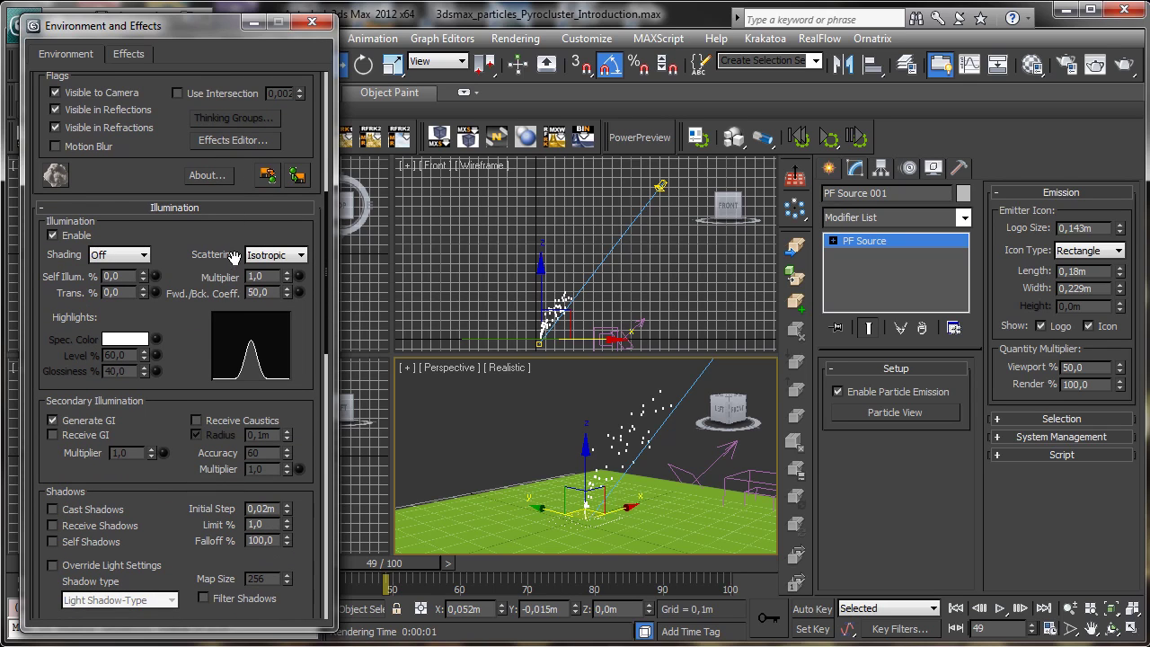
{"action": "left_click_drag", "start_coordinate": [200, 336], "coordinate": [252, 229]}
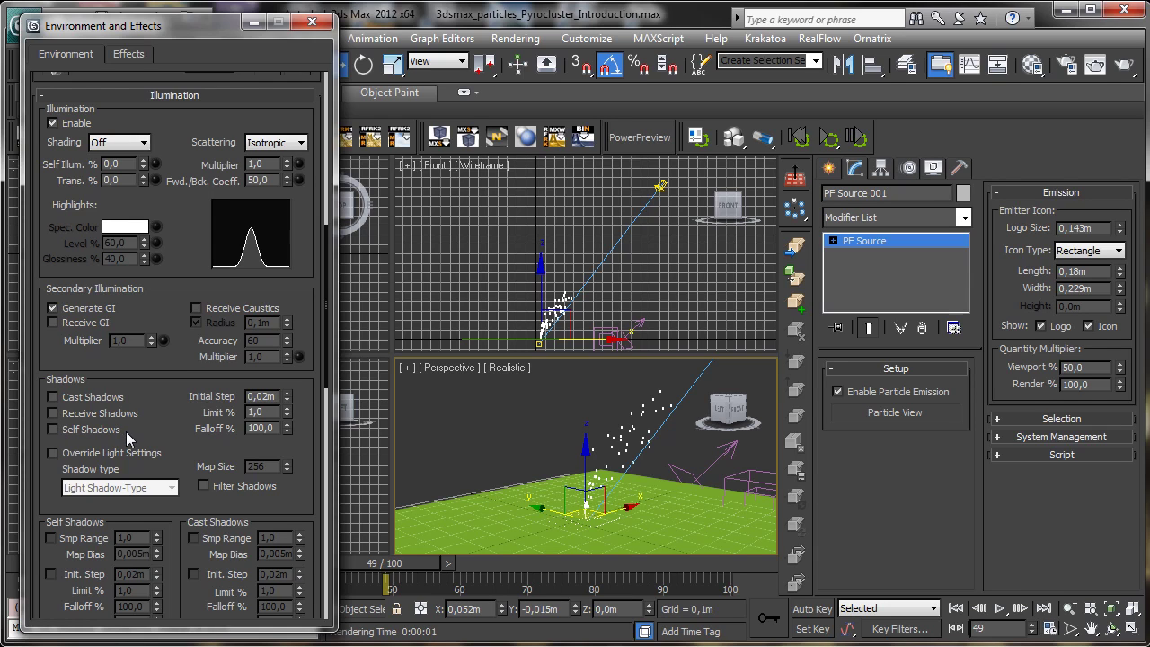
{"action": "left_click", "coordinate": [73, 397]}
{"action": "left_click", "coordinate": [1129, 65]}
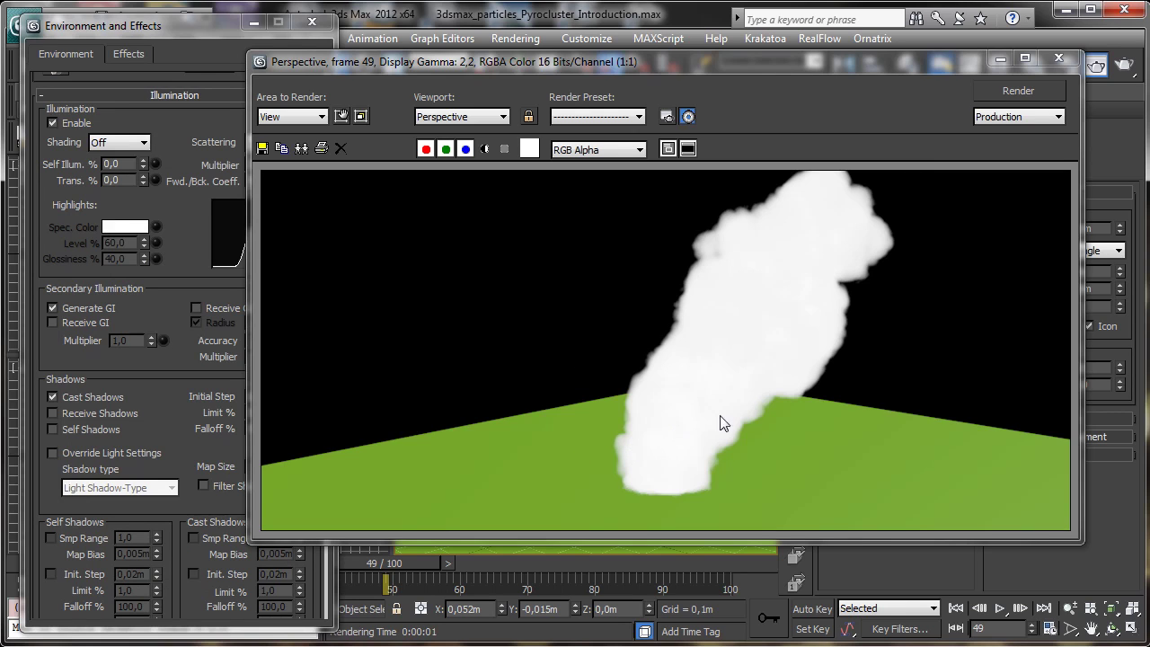
{"action": "left_click", "coordinate": [1058, 58]}
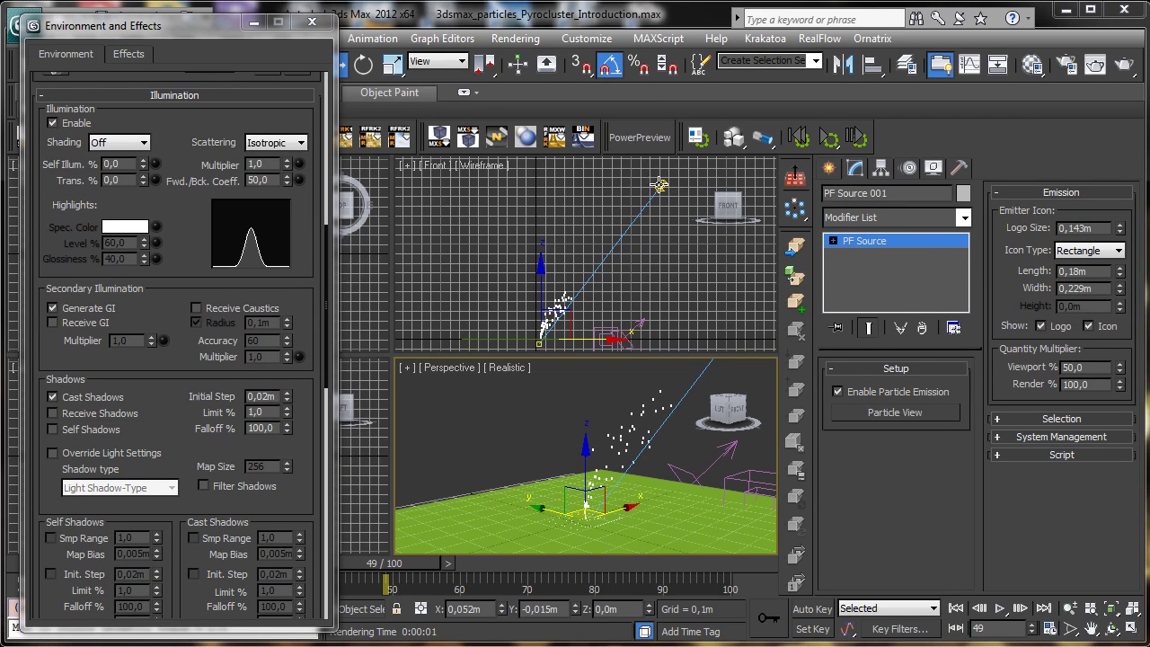
Turn on shadows for the directional light Direct001 and re-render the perspective view
{"action": "left_click", "coordinate": [660, 185]}
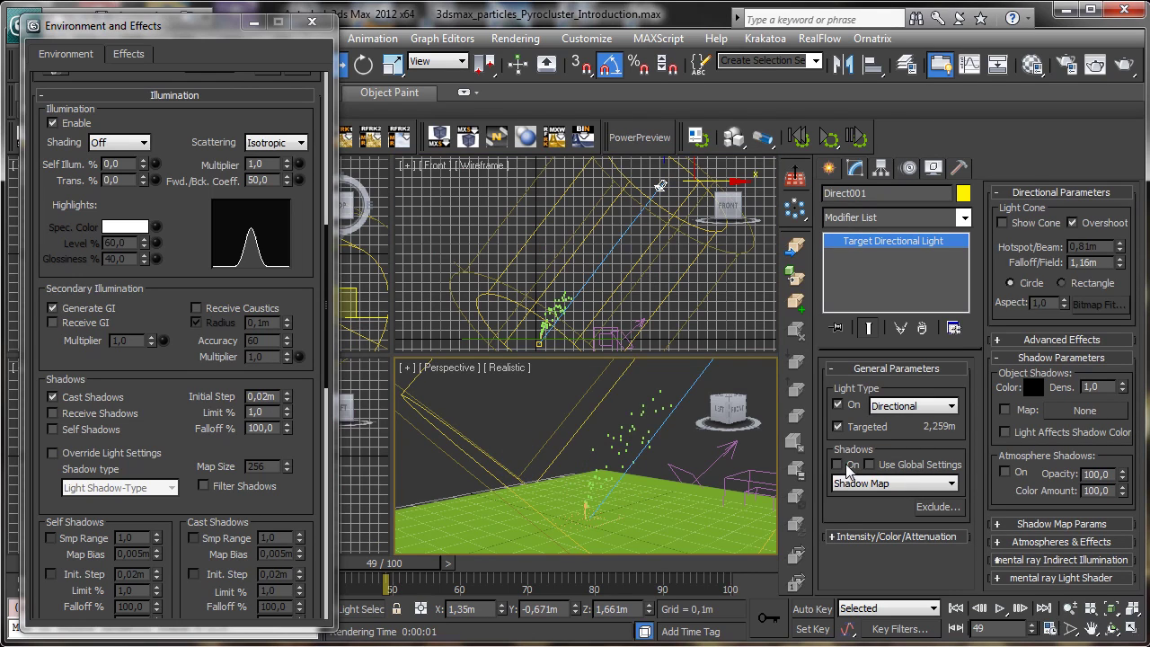
{"action": "left_click", "coordinate": [850, 465]}
{"action": "left_click", "coordinate": [1128, 60]}
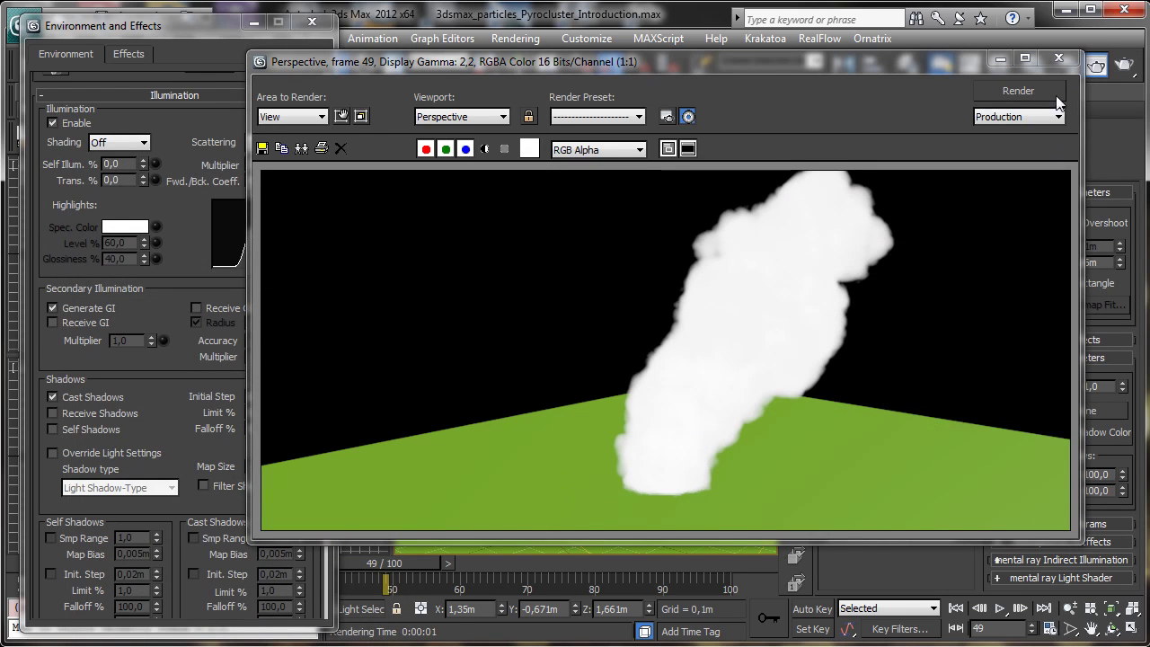
{"action": "left_click", "coordinate": [1001, 58]}
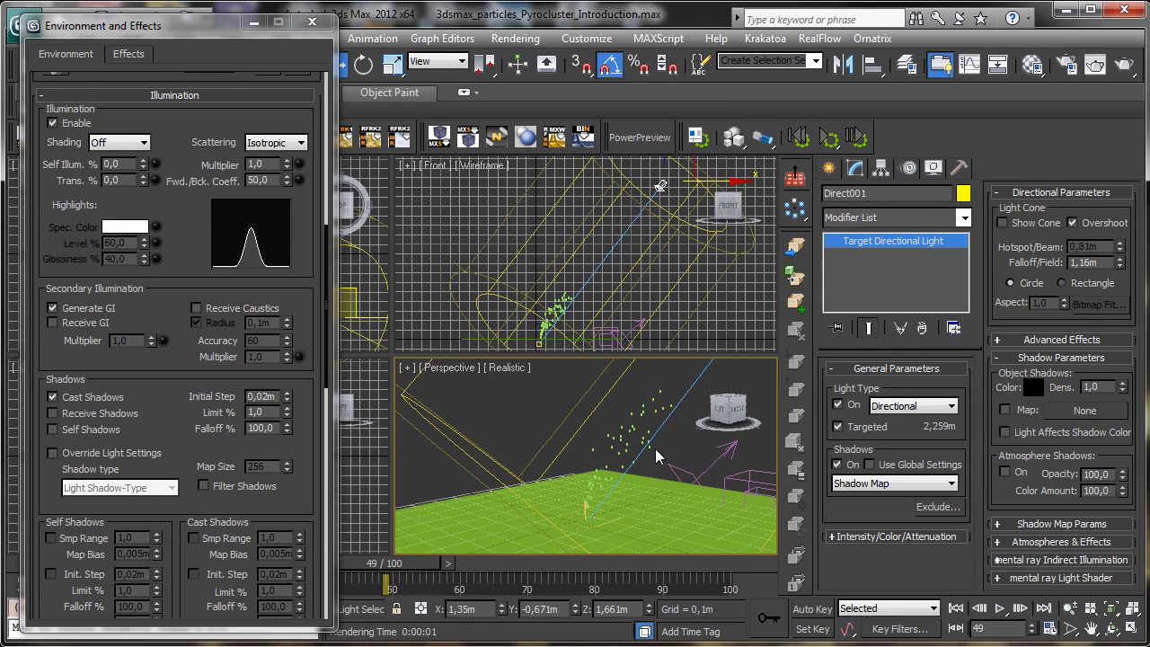
Create a teapot with a radius of about 0.193 m on the ground beside the particles and test-render the scene
{"action": "left_click", "coordinate": [828, 168]}
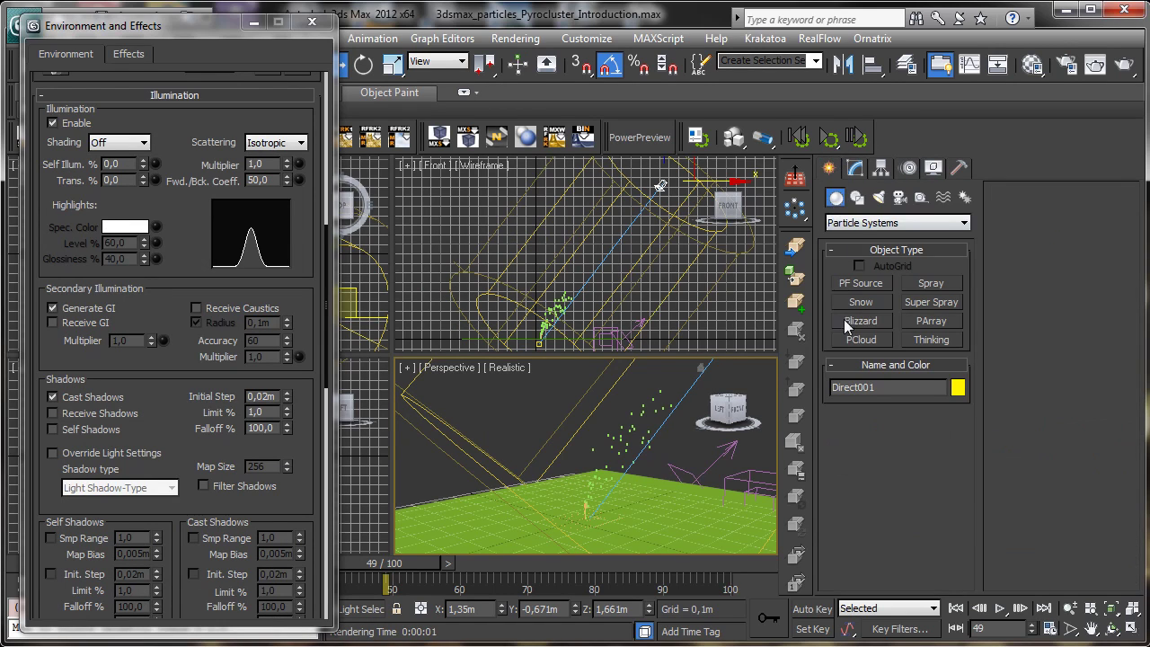
{"action": "left_click", "coordinate": [898, 222]}
{"action": "left_click", "coordinate": [867, 236]}
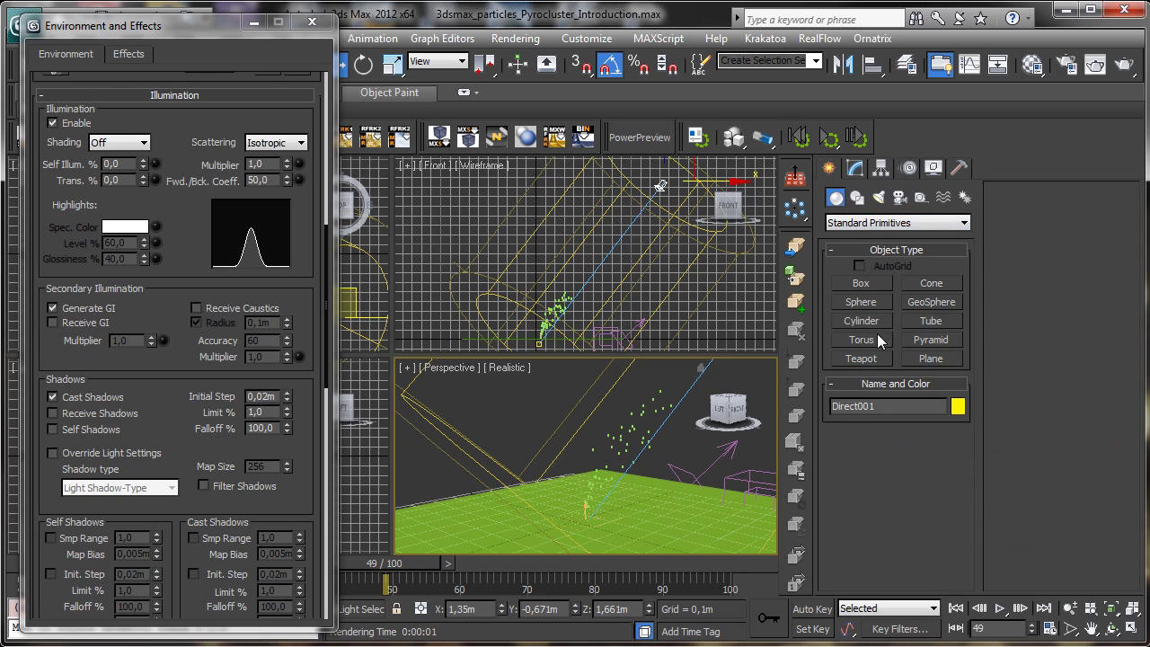
{"action": "left_click", "coordinate": [861, 359]}
{"action": "left_click_drag", "start_coordinate": [479, 496], "coordinate": [487, 511]}
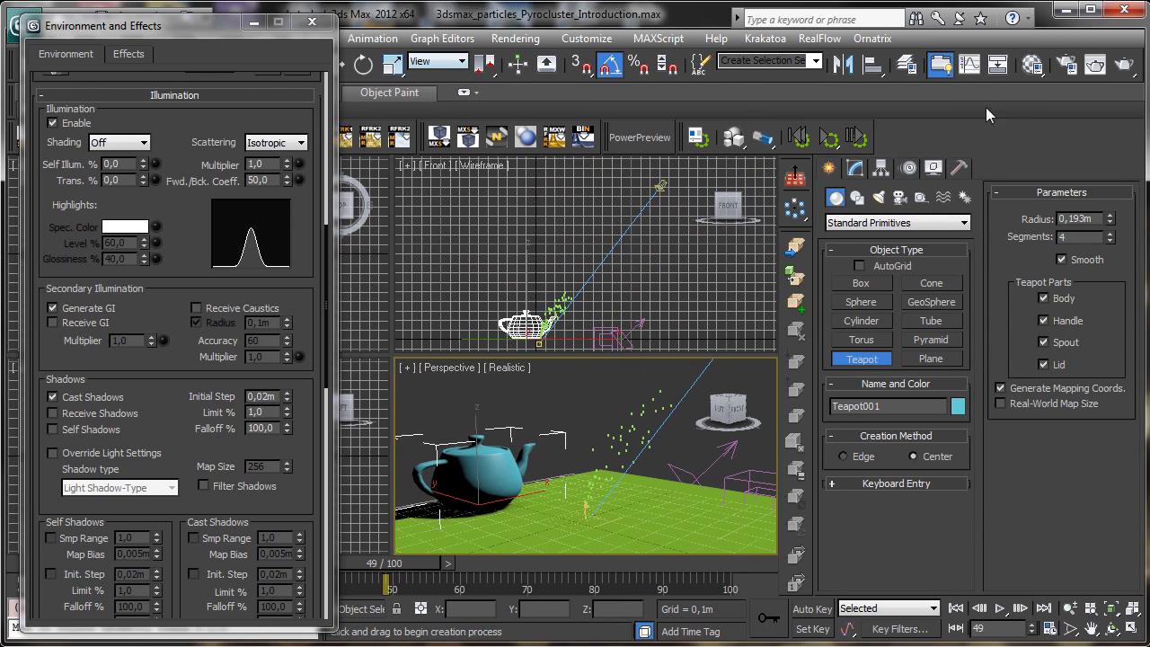
{"action": "left_click", "coordinate": [1124, 64]}
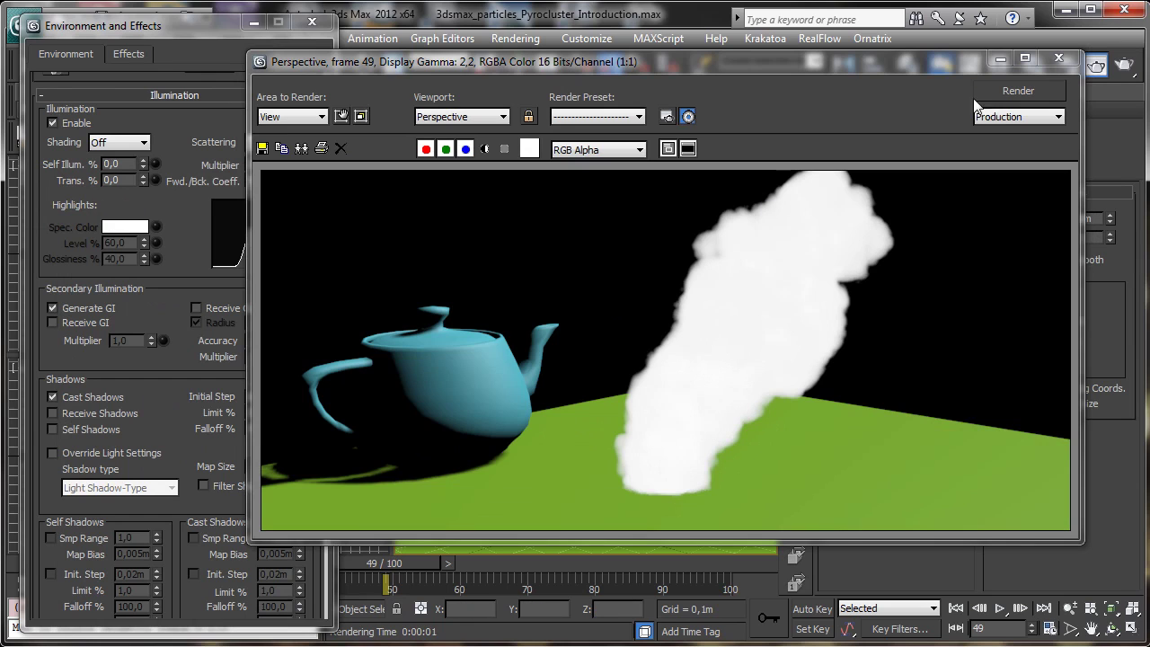
{"action": "left_click", "coordinate": [1008, 60]}
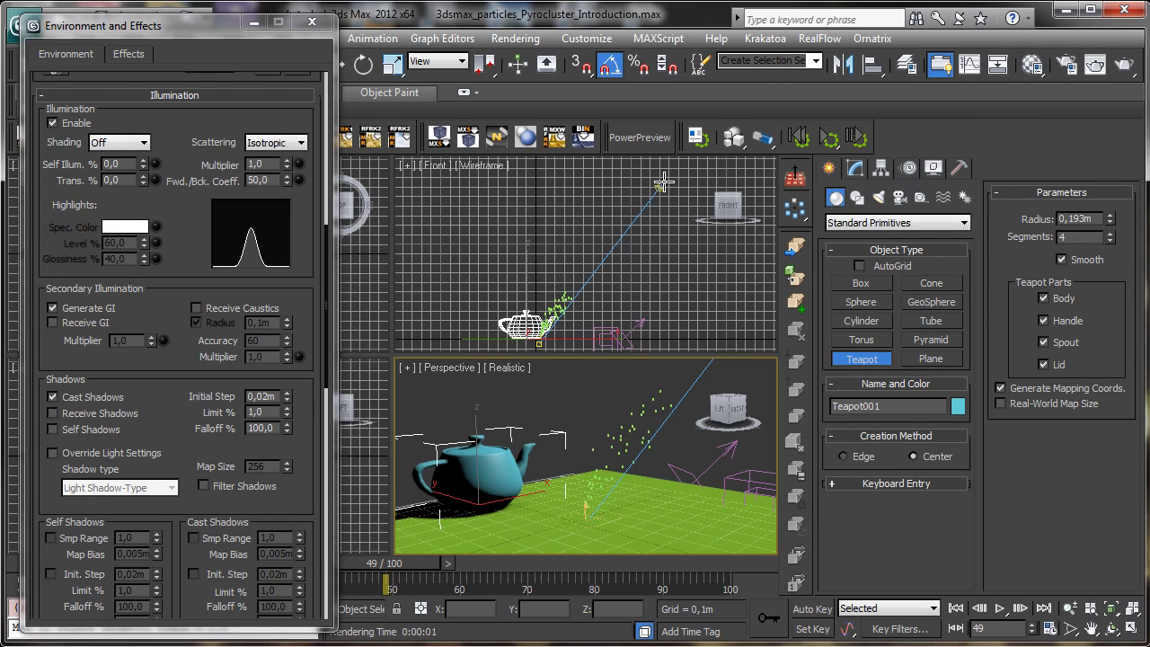
Turn on Atmosphere Shadows for the directional light Direct001 and re-render the perspective view
{"action": "left_click_drag", "start_coordinate": [223, 27], "coordinate": [219, 118]}
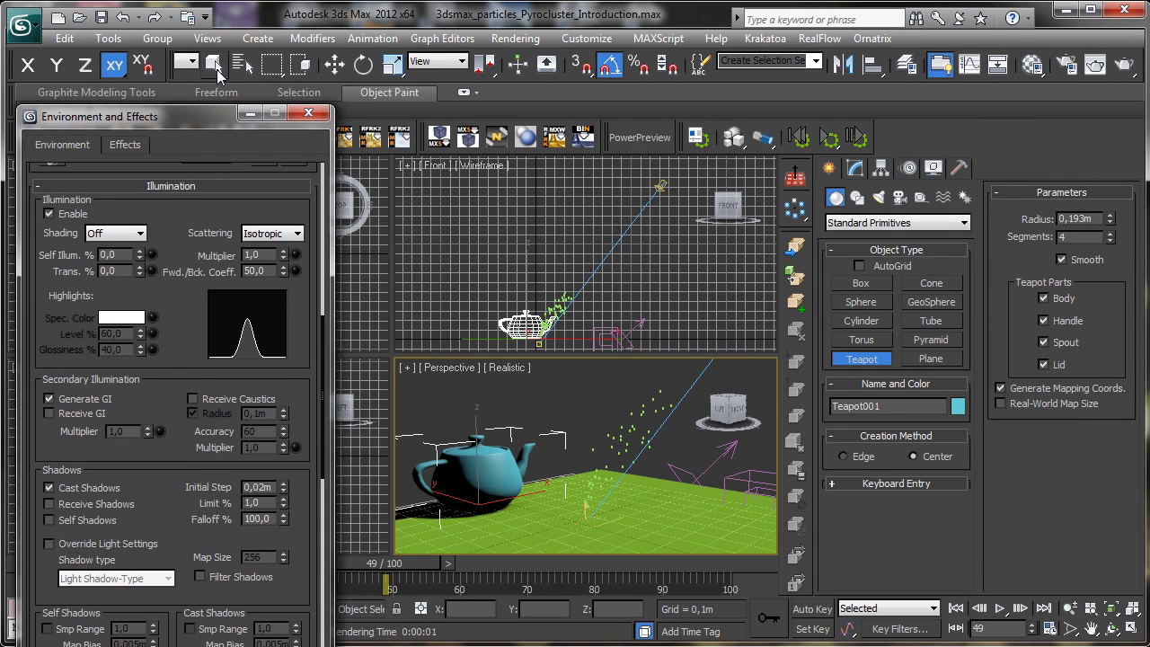
{"action": "right_click", "coordinate": [653, 196]}
{"action": "left_click", "coordinate": [662, 183]}
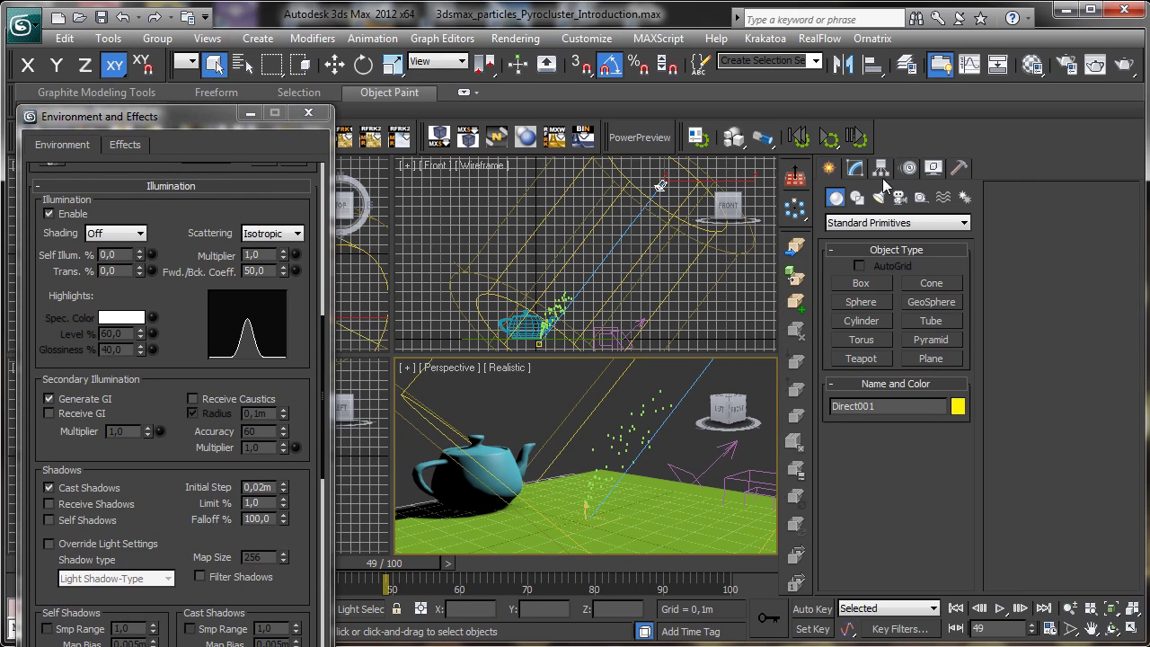
{"action": "left_click", "coordinate": [854, 167]}
{"action": "left_click_drag", "start_coordinate": [195, 118], "coordinate": [213, 31]}
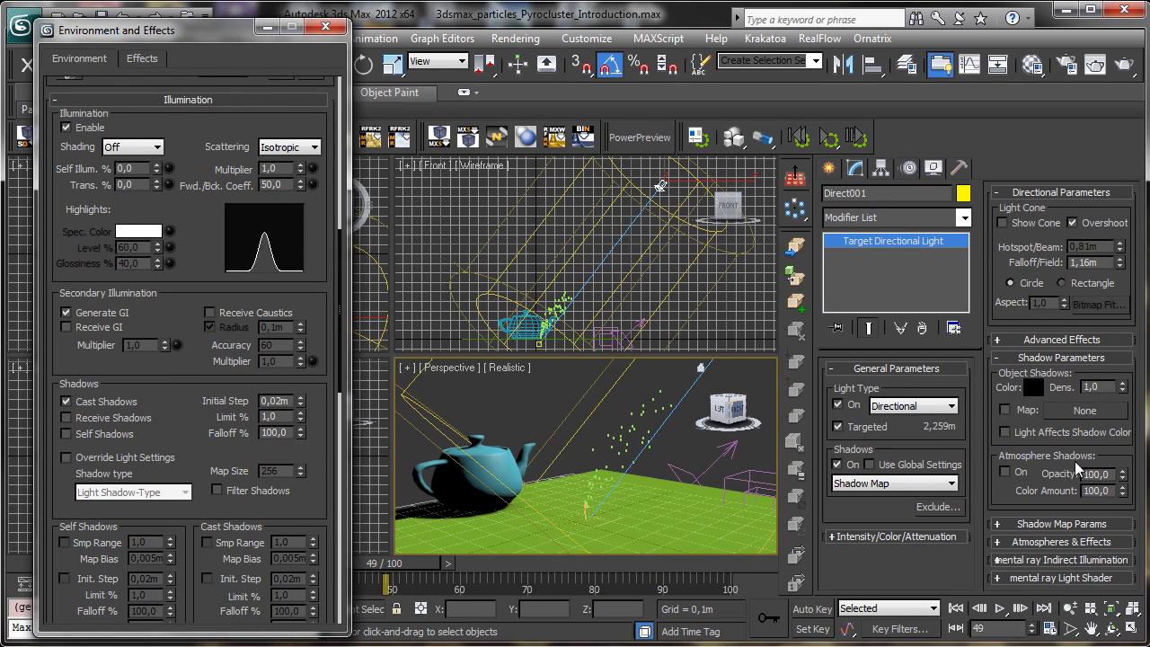
{"action": "left_click", "coordinate": [1014, 474]}
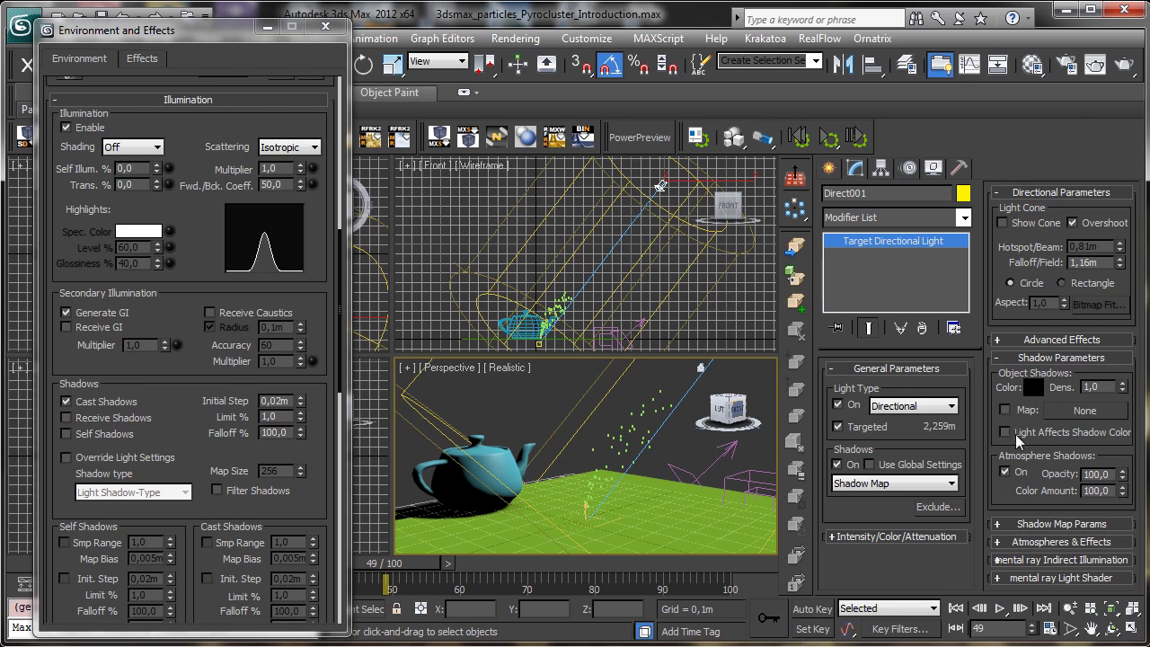
{"action": "left_click", "coordinate": [1123, 64]}
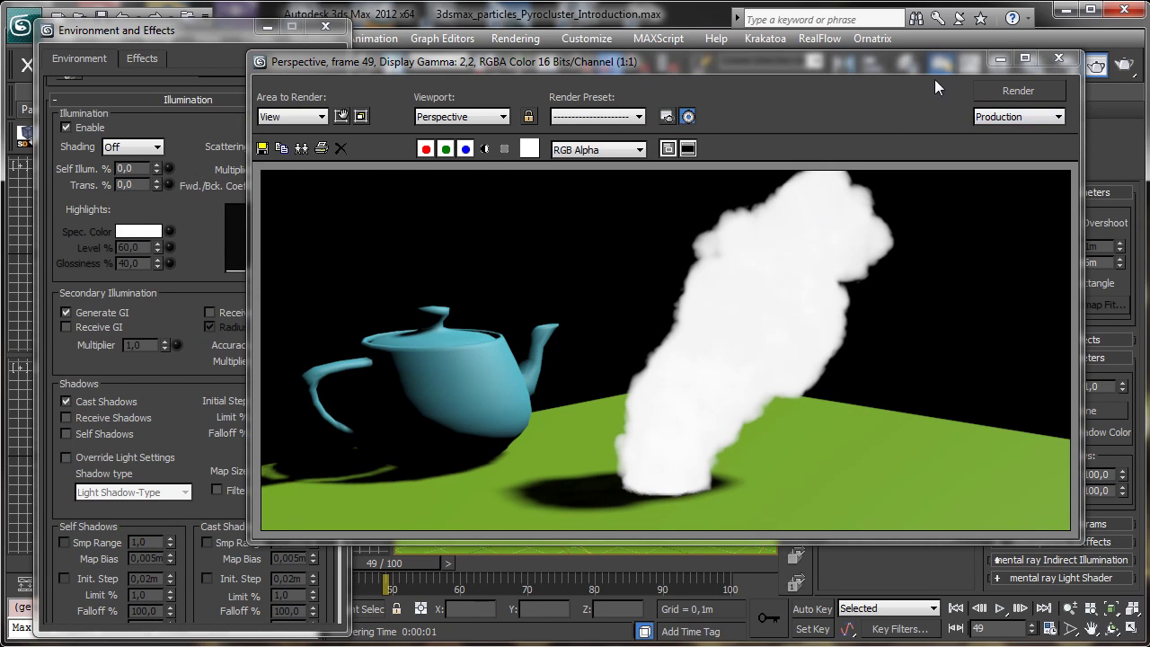
{"action": "left_click", "coordinate": [1000, 58]}
Delete the test teapot and review the last rendered frame
{"action": "left_click", "coordinate": [520, 325]}
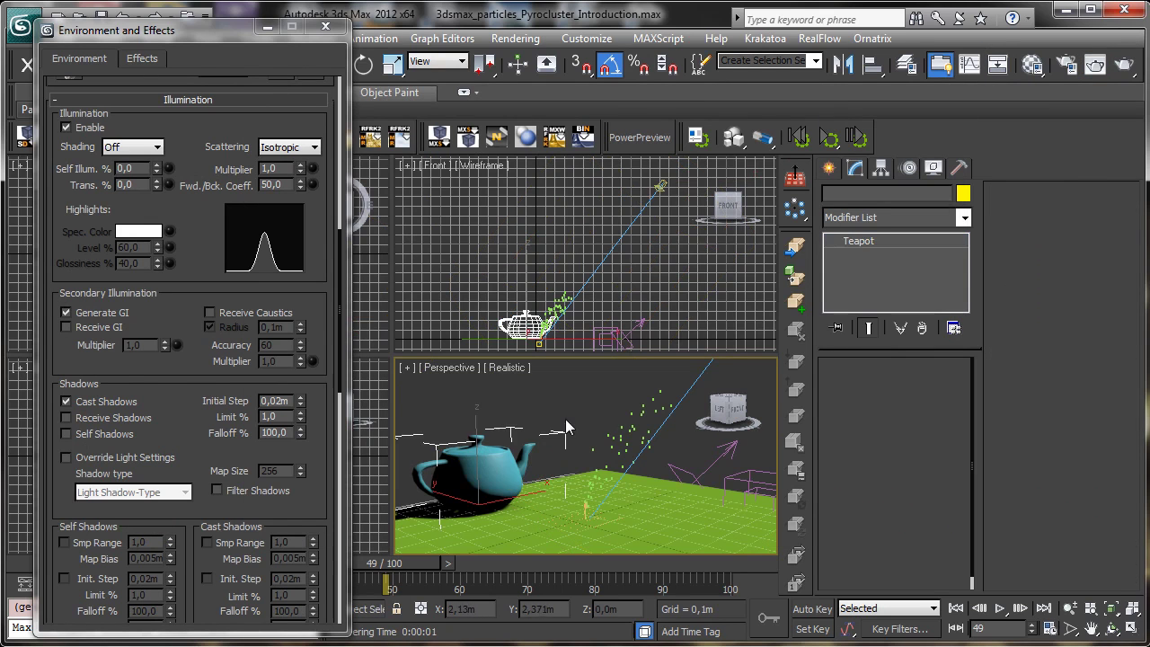
{"action": "key", "text": "Delete"}
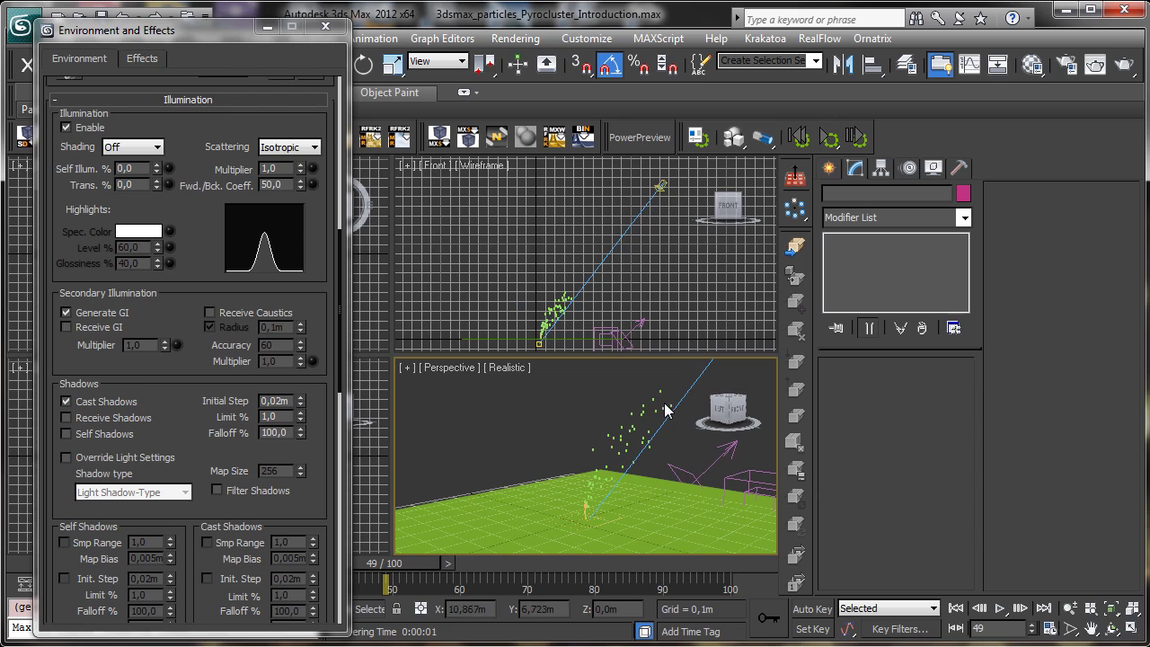
{"action": "left_click", "coordinate": [1097, 66]}
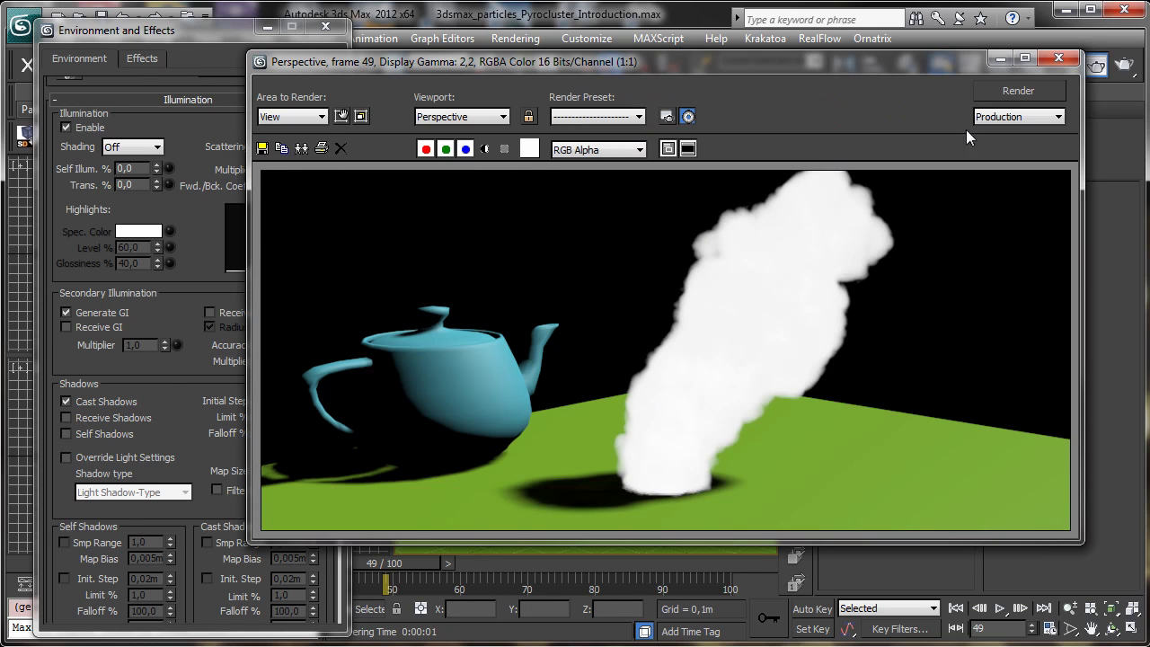
{"action": "left_click", "coordinate": [1000, 58]}
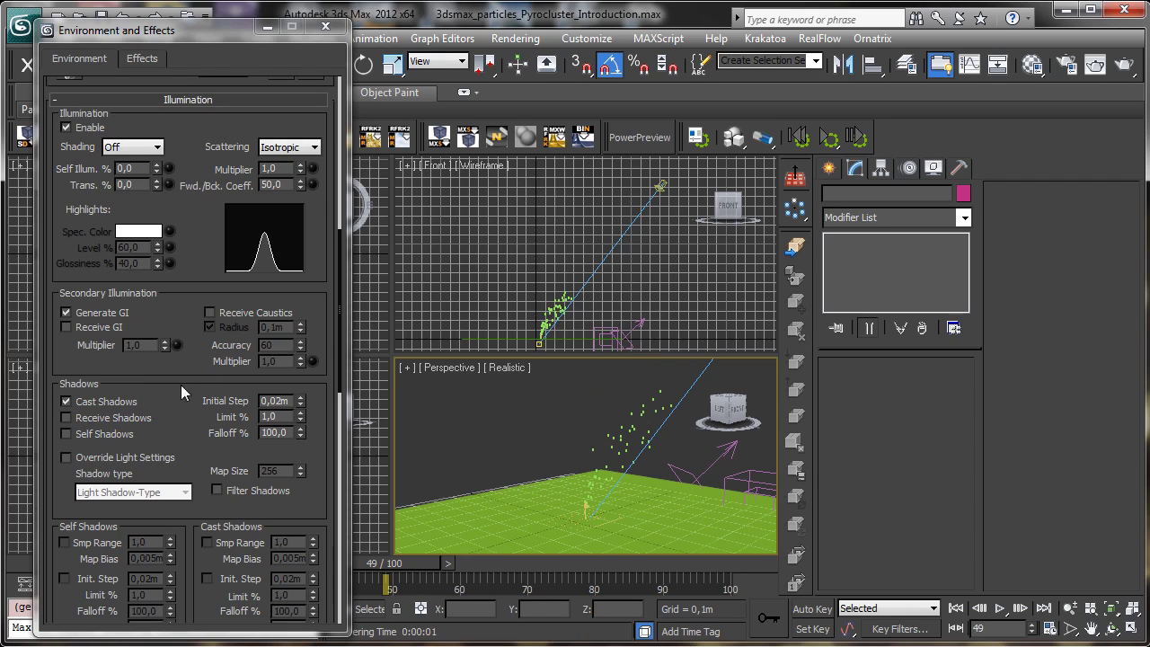
Enable Self Shadows for the pyroCluster effect and re-render the perspective view
{"action": "left_click", "coordinate": [87, 438]}
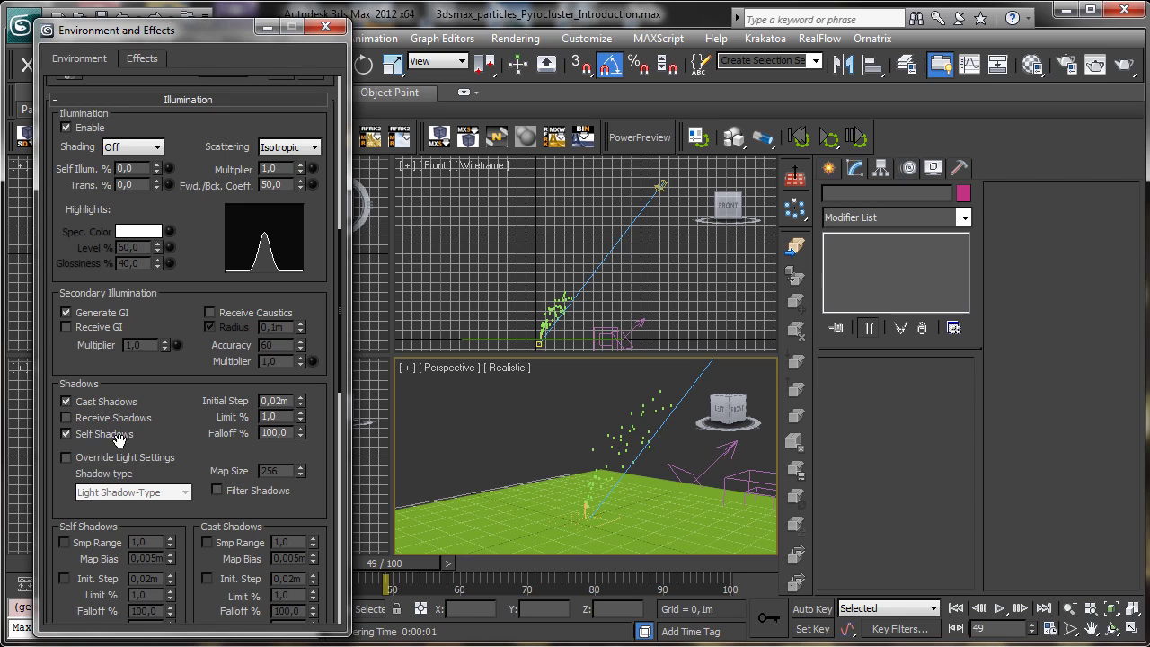
{"action": "left_click", "coordinate": [1128, 66]}
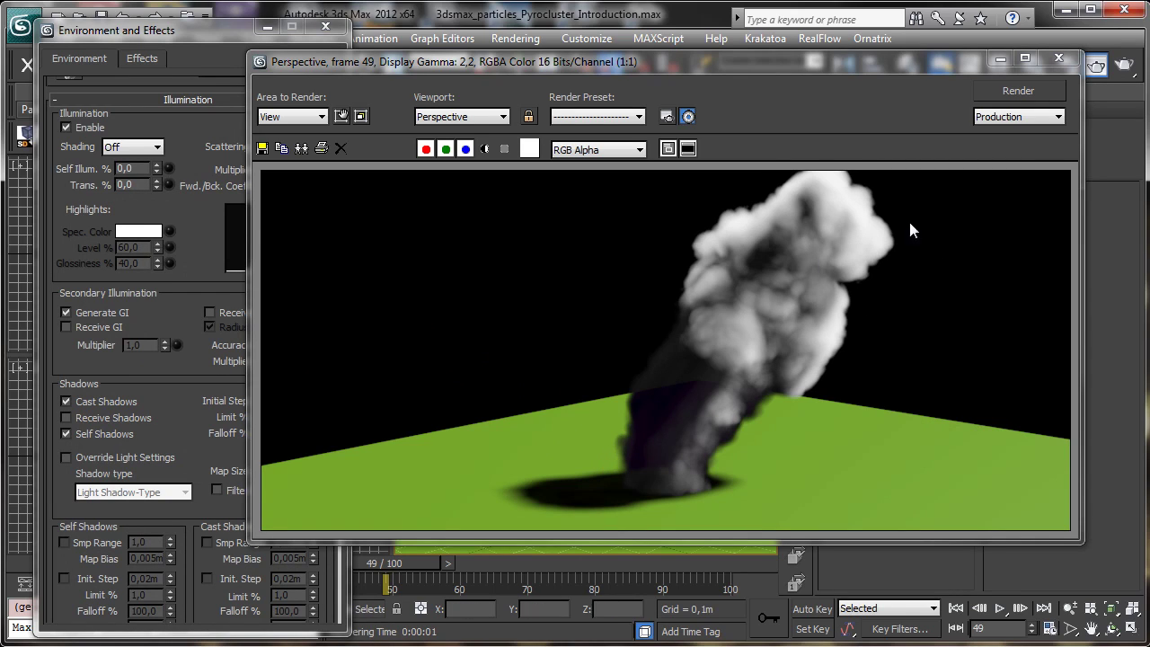
{"action": "left_click", "coordinate": [1000, 59]}
Place a standard Omni light on the ground beside the particle emitter and raise it to a height of about 0.356 m
{"action": "left_click", "coordinate": [828, 169]}
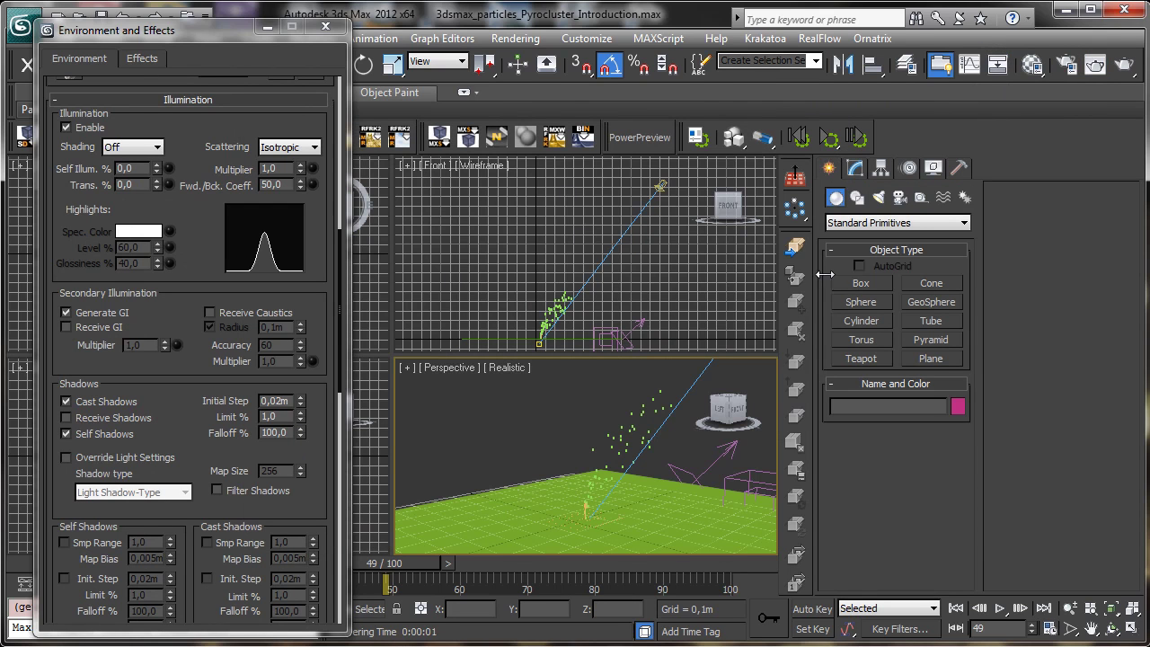
{"action": "left_click", "coordinate": [880, 197]}
{"action": "left_click", "coordinate": [861, 321]}
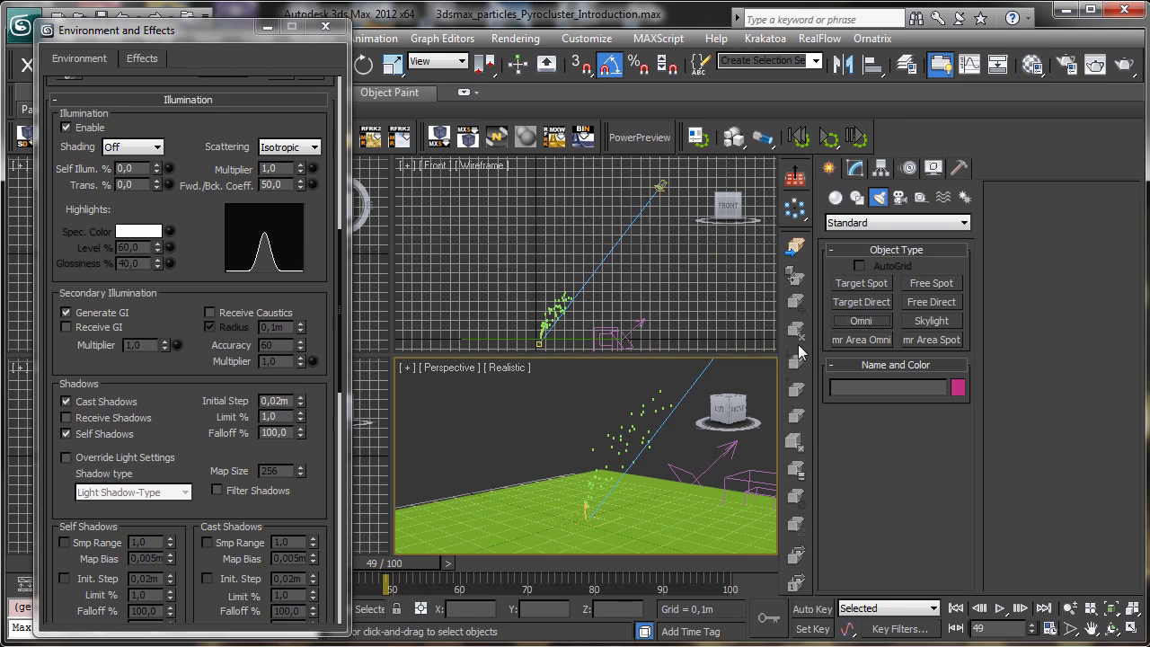
{"action": "left_click", "coordinate": [487, 536]}
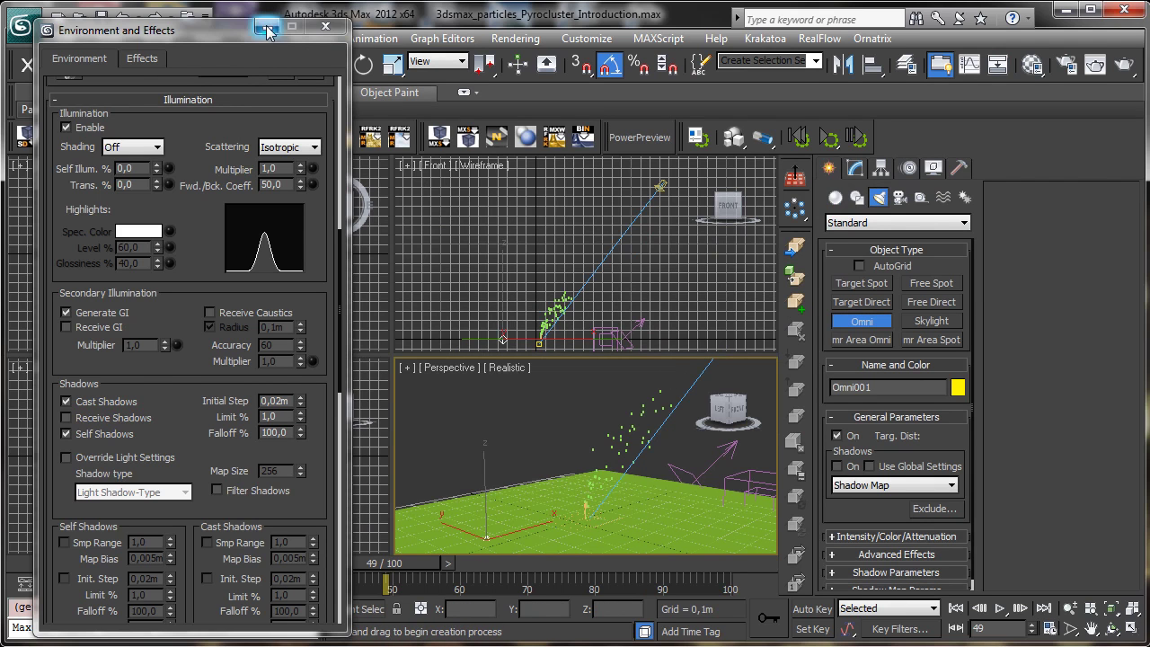
{"action": "left_click", "coordinate": [268, 27]}
{"action": "left_click", "coordinate": [334, 65]}
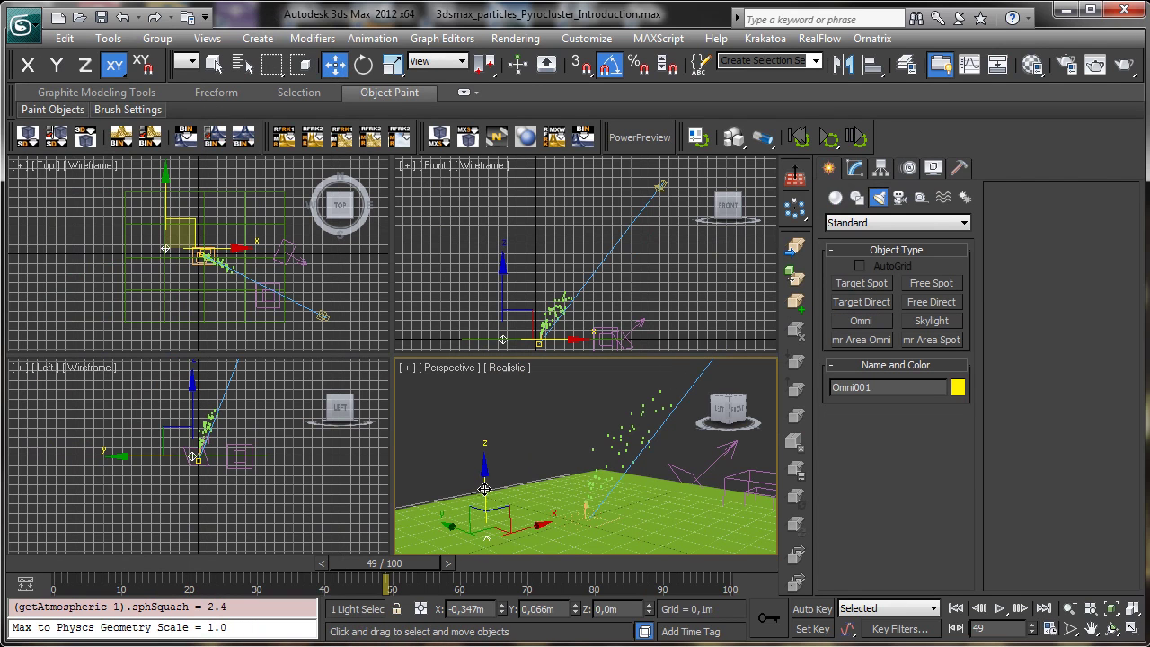
{"action": "left_click_drag", "start_coordinate": [489, 447], "coordinate": [486, 372]}
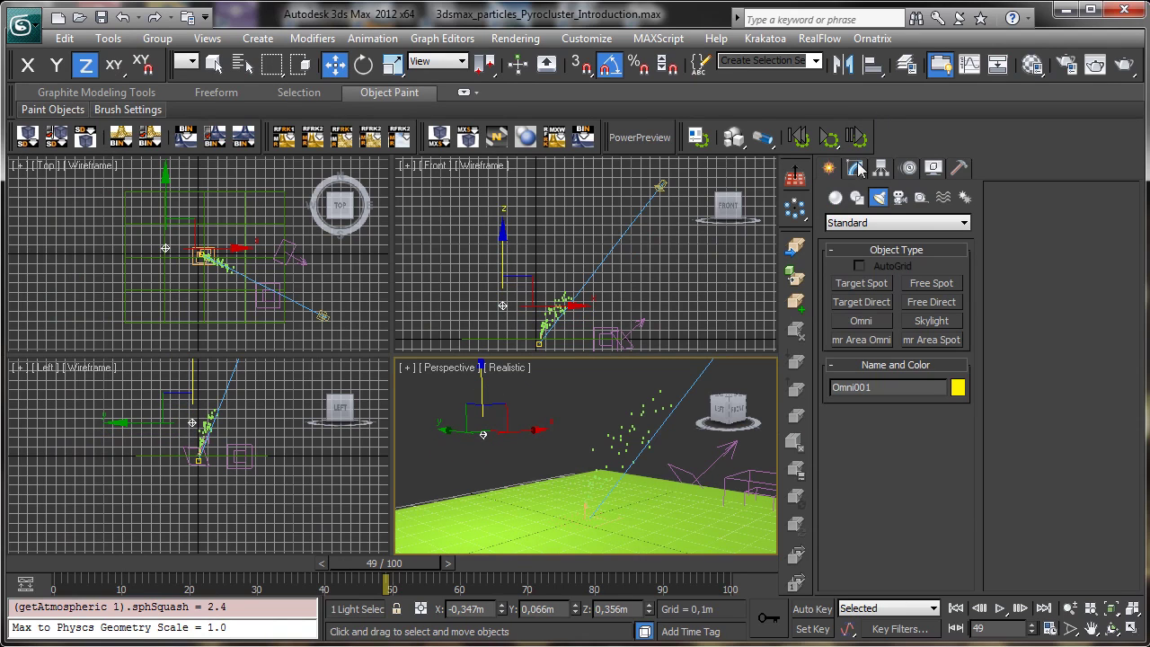
Set the Omni light's color to a soft blue of RGB 74, 103, 163
{"action": "scroll", "coordinate": [889, 457], "scroll_direction": "down", "scroll_amount": 2}
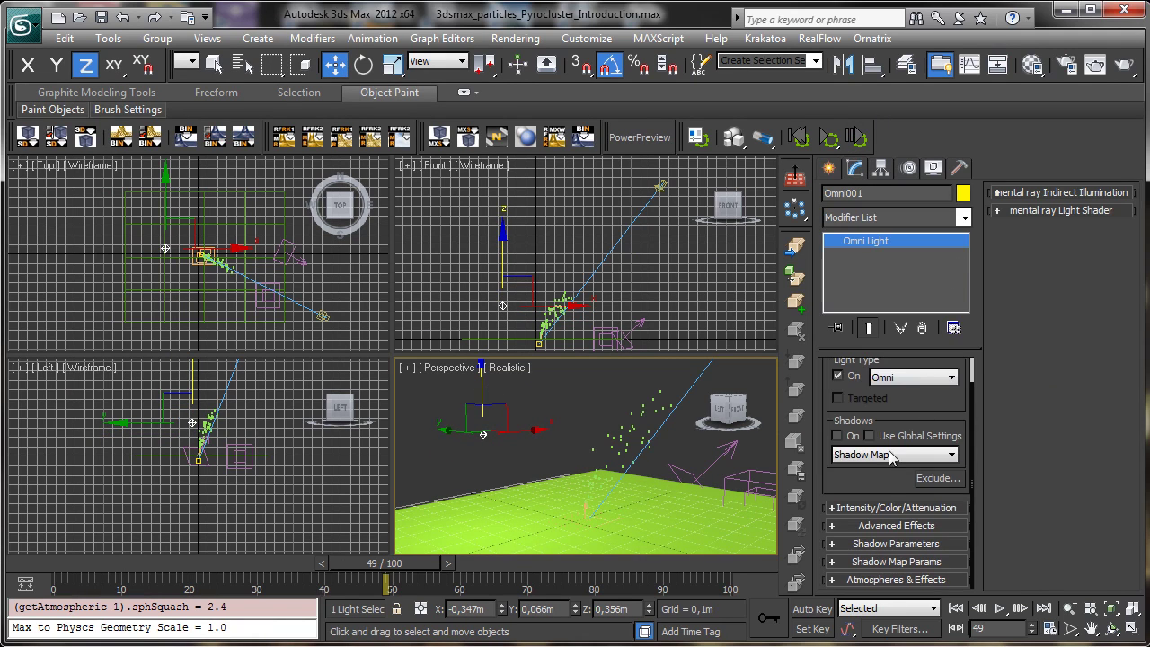
{"action": "left_click", "coordinate": [871, 509]}
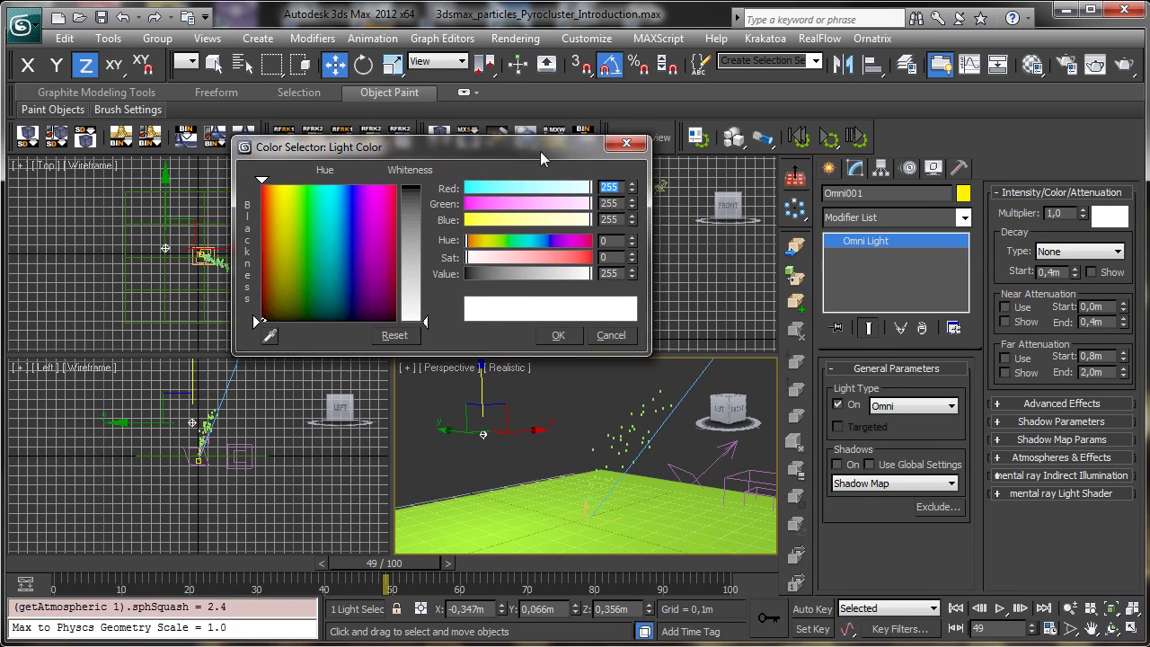
{"action": "left_click", "coordinate": [350, 255]}
{"action": "left_click_drag", "start_coordinate": [426, 256], "coordinate": [429, 225]}
{"action": "left_click", "coordinate": [565, 336]}
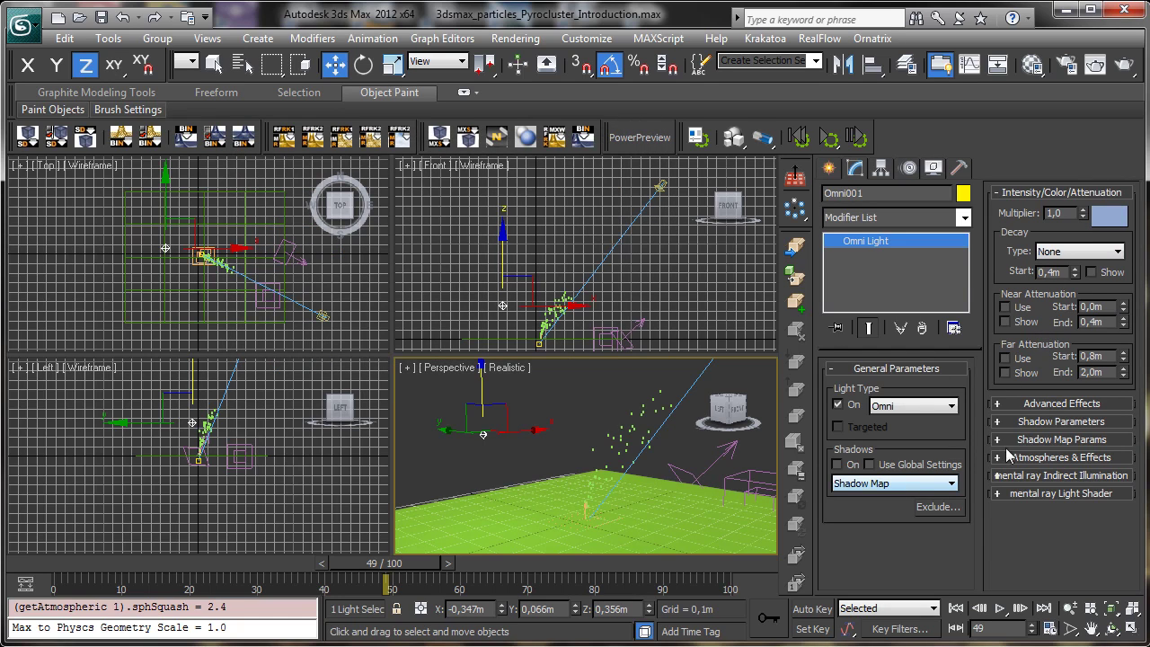
Turn off Specular in the Omni light's advanced effects and re-render the perspective view
{"action": "left_click", "coordinate": [1070, 404]}
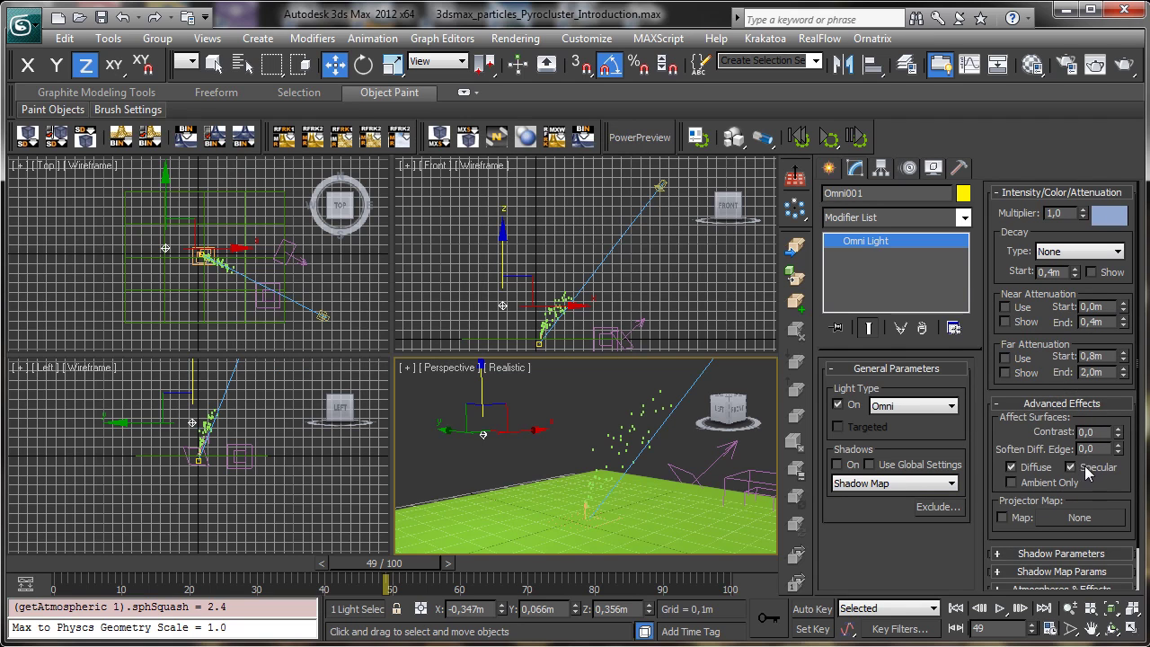
{"action": "left_click", "coordinate": [1076, 468]}
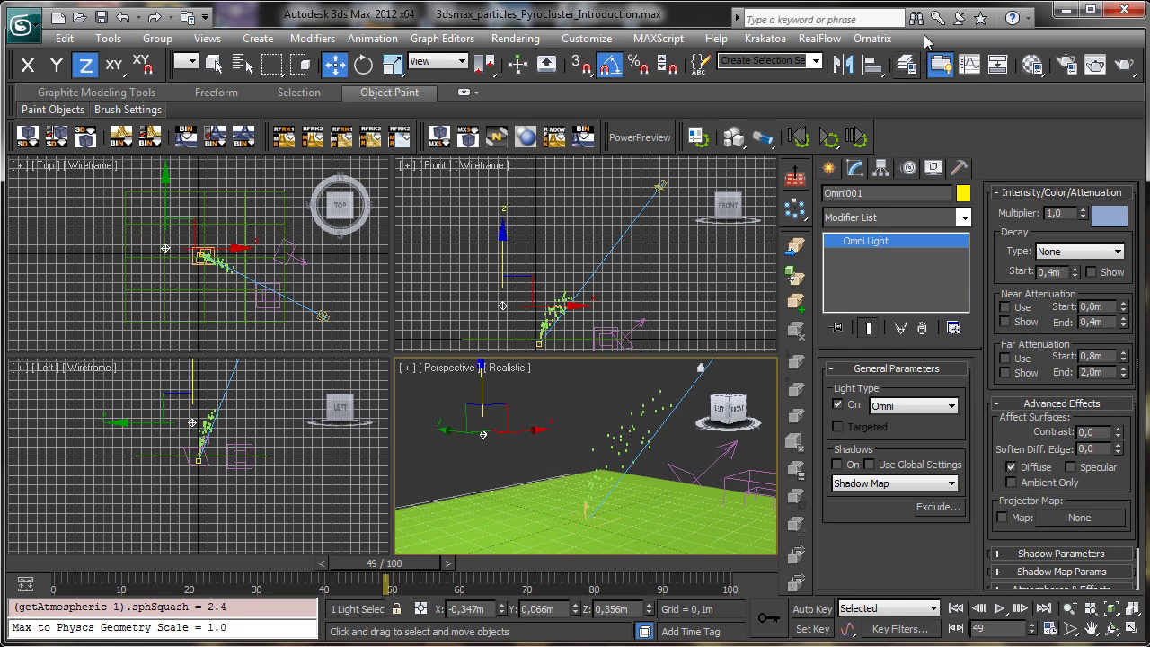
{"action": "left_click", "coordinate": [1124, 63]}
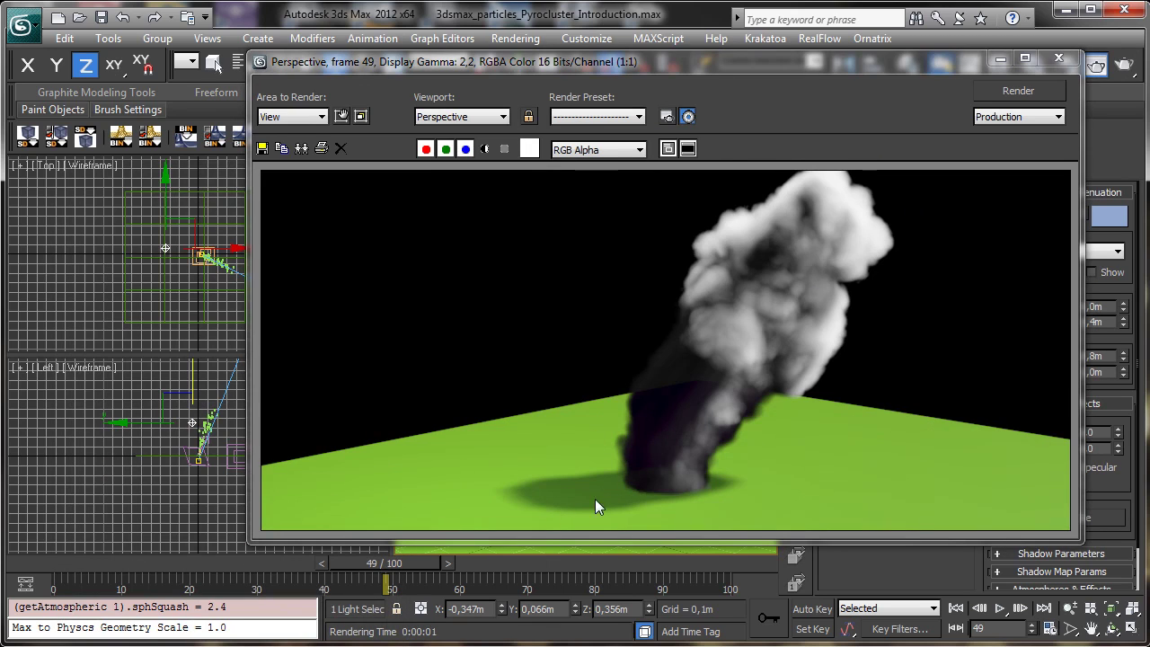
{"action": "left_click", "coordinate": [1008, 58]}
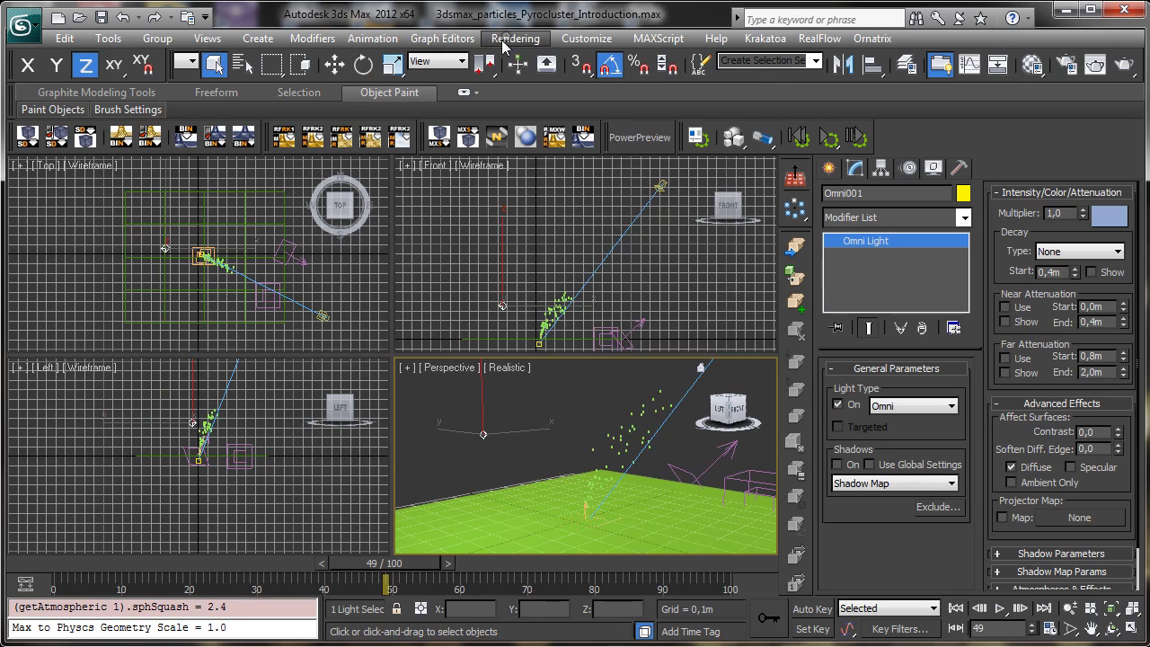
Open the pyroCluster settings in Environment and Effects, try to add the Omni light to its lights, and re-render
{"action": "left_click", "coordinate": [503, 43]}
{"action": "left_click", "coordinate": [567, 198]}
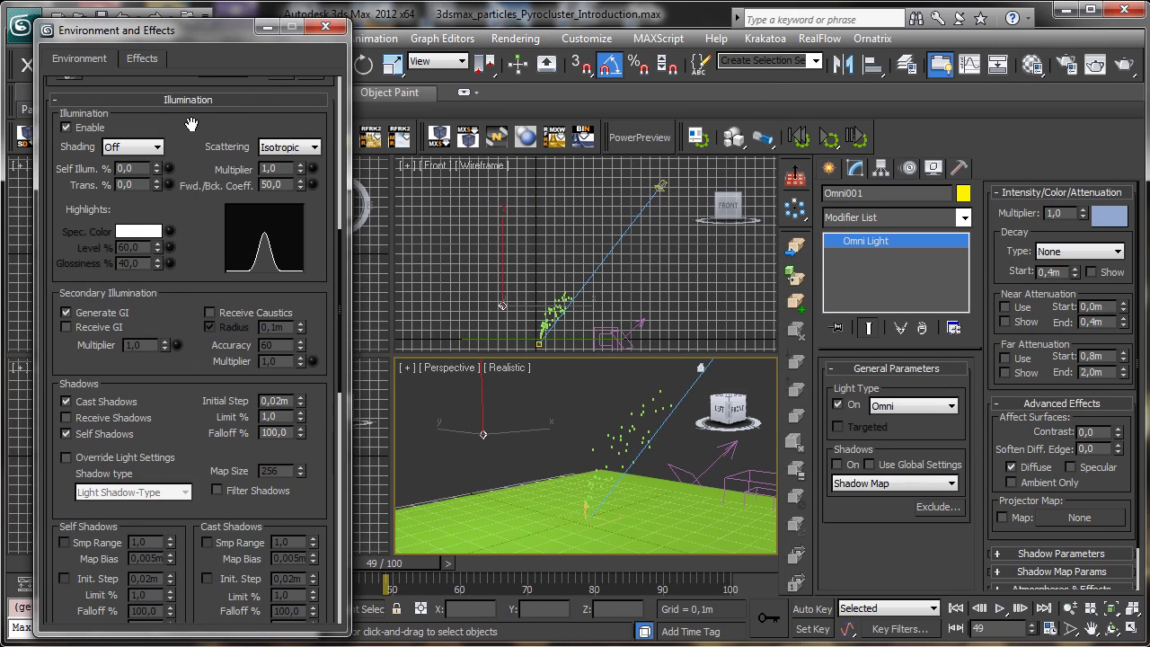
{"action": "scroll", "coordinate": [191, 123], "scroll_direction": "up", "scroll_amount": 10}
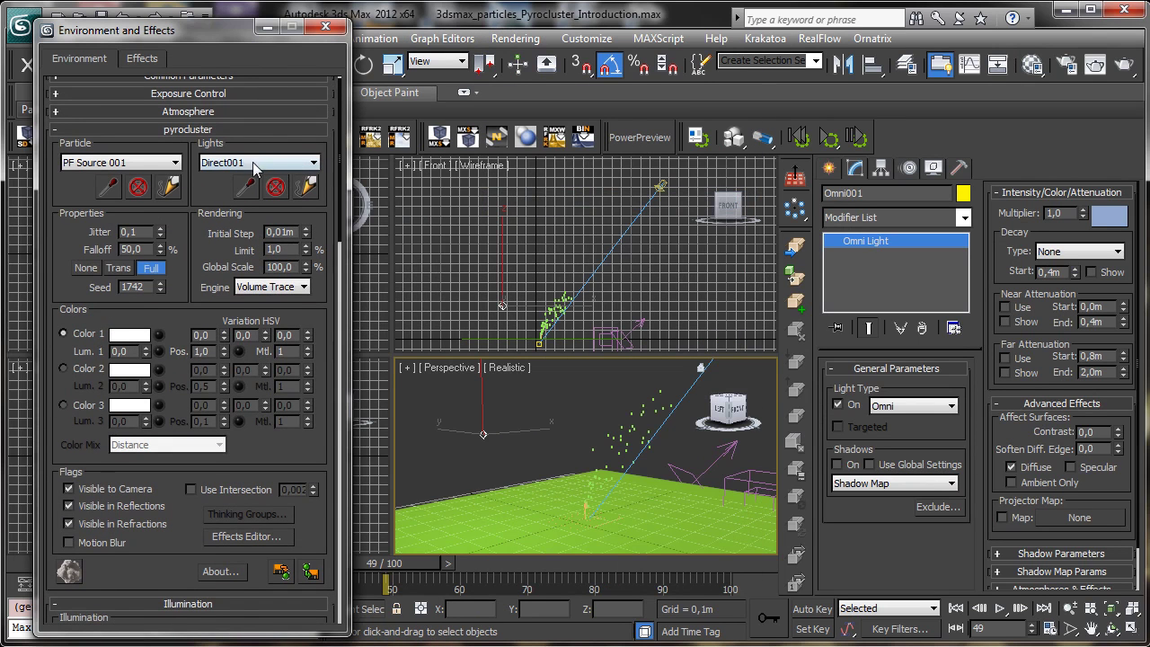
{"action": "left_click", "coordinate": [249, 186]}
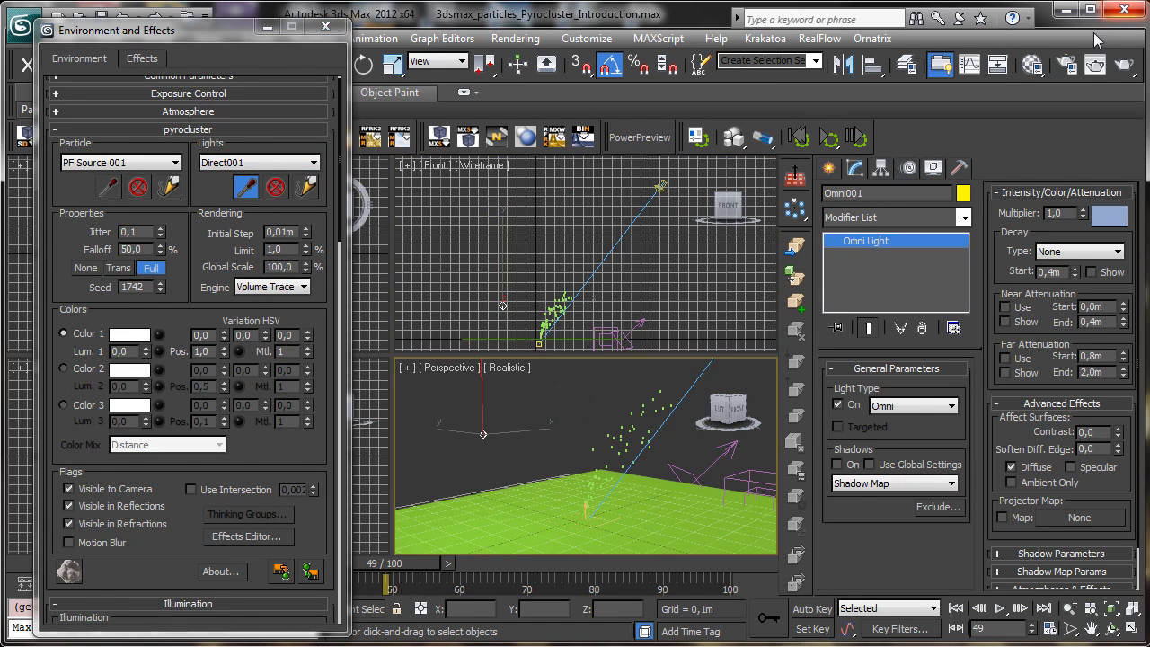
{"action": "left_click", "coordinate": [1123, 63]}
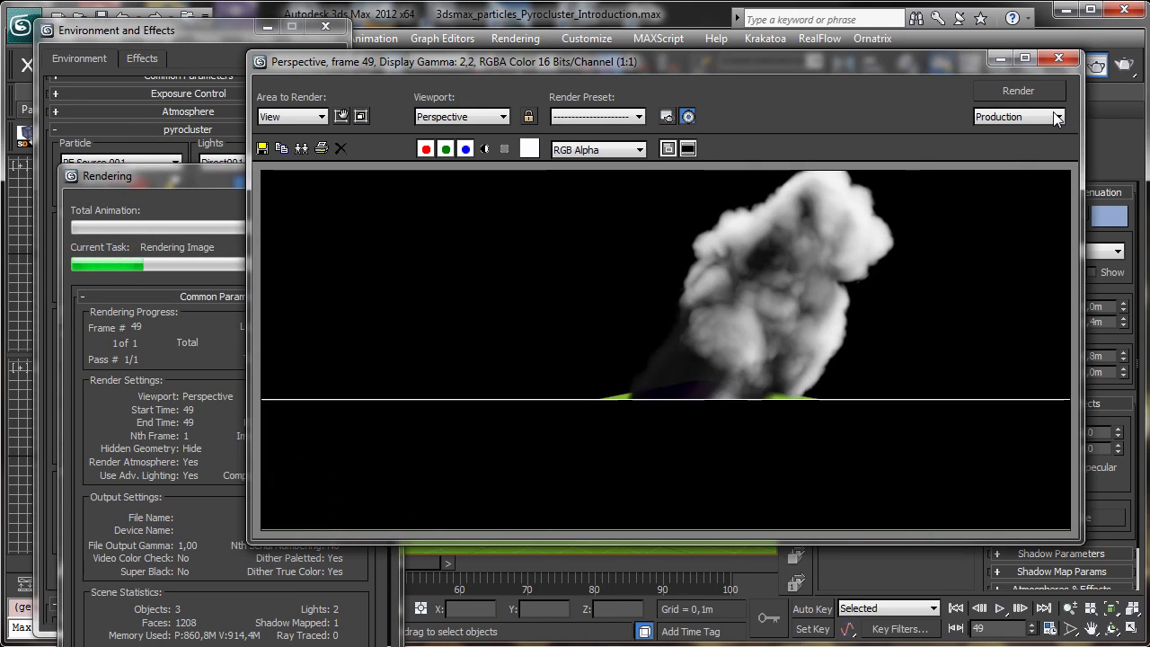
{"action": "left_click", "coordinate": [182, 68]}
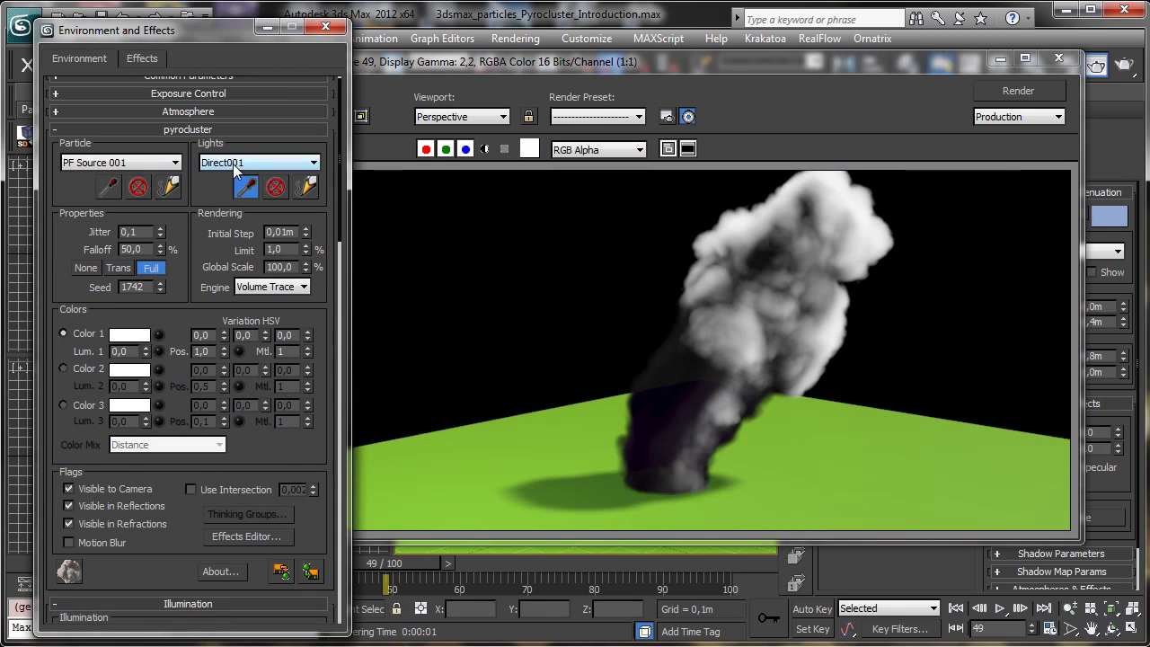
{"action": "left_click", "coordinate": [1058, 57]}
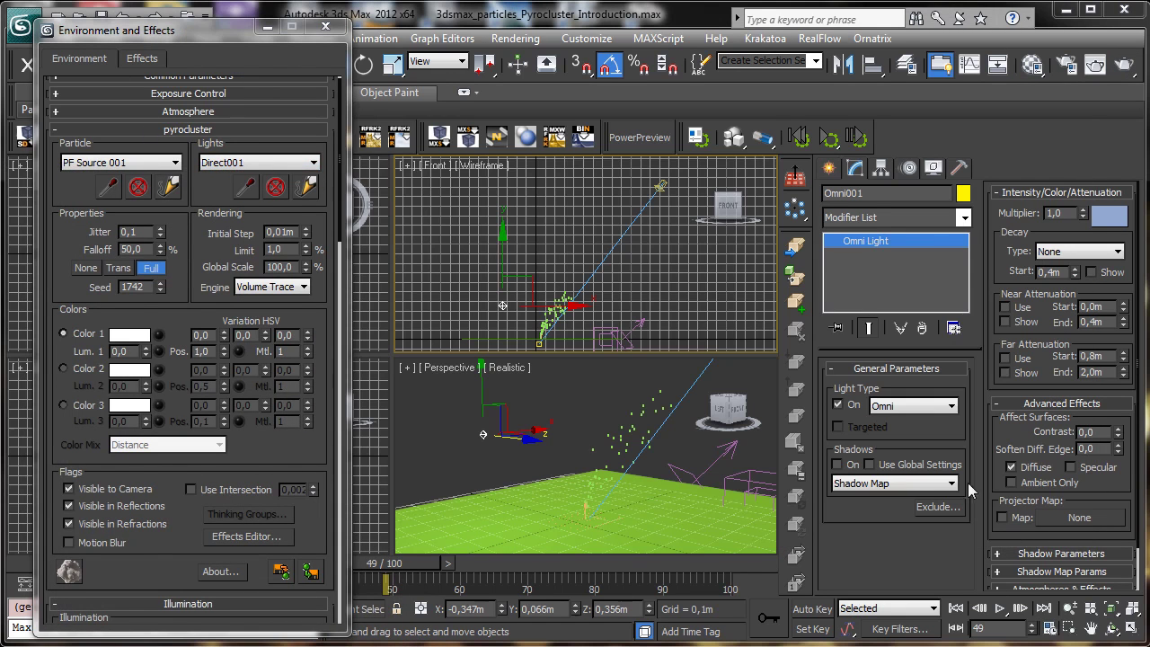
Add Omni001 to the lights of the pyroCluster effect and re-render the perspective view
{"action": "left_click", "coordinate": [247, 189]}
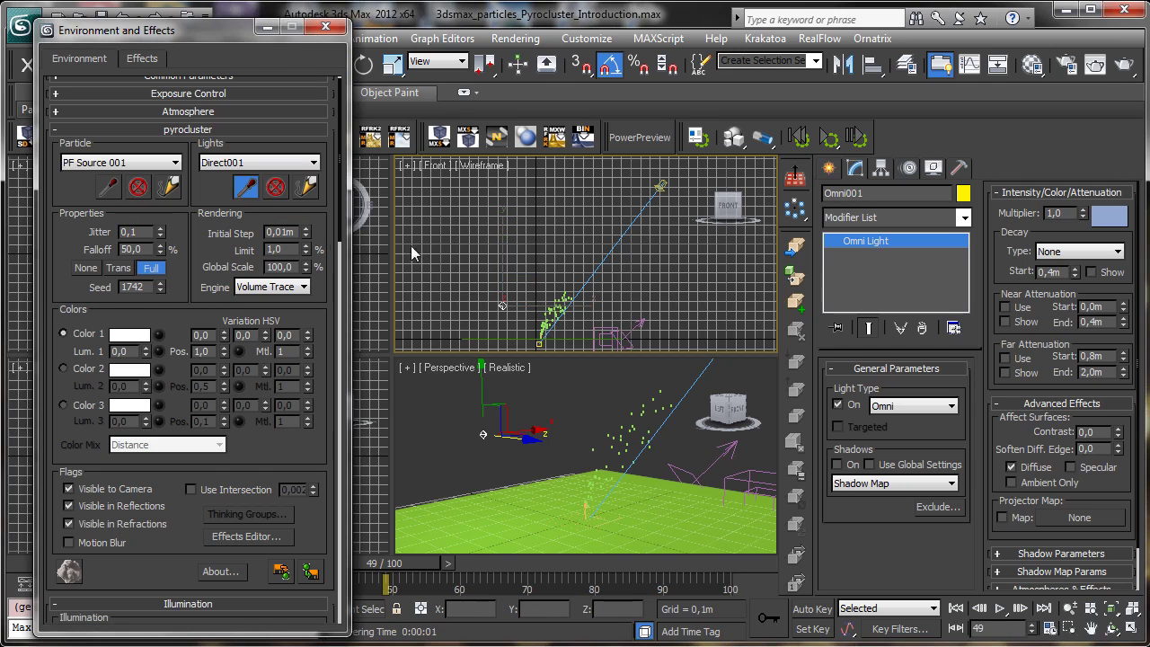
{"action": "left_click", "coordinate": [547, 335]}
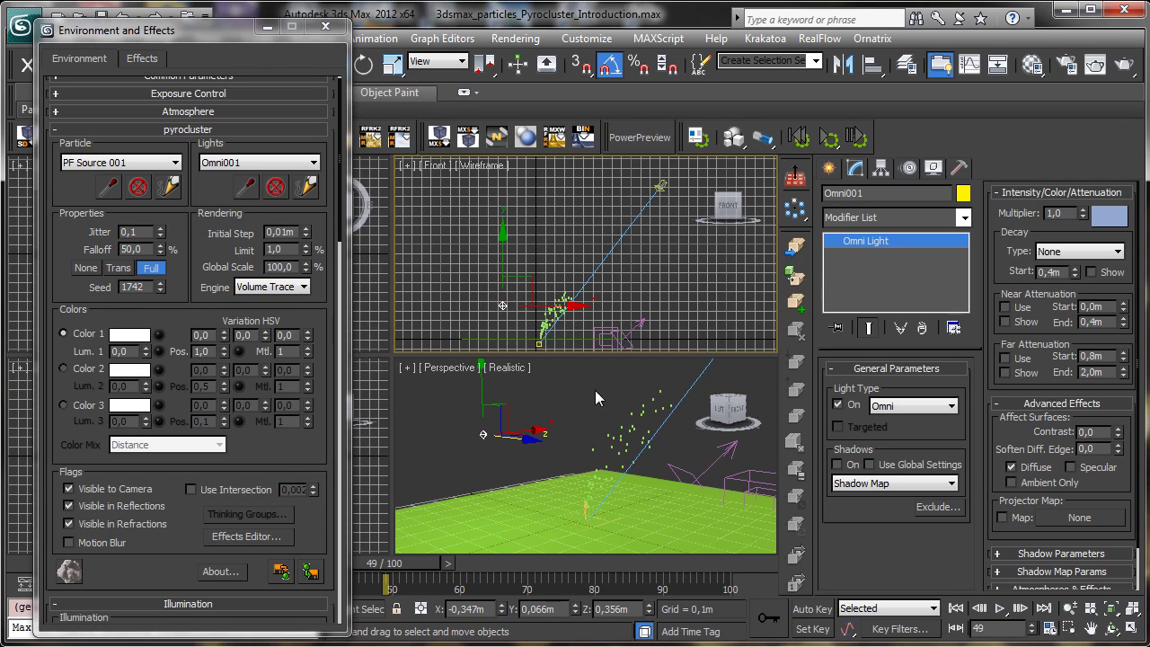
{"action": "right_click", "coordinate": [593, 444]}
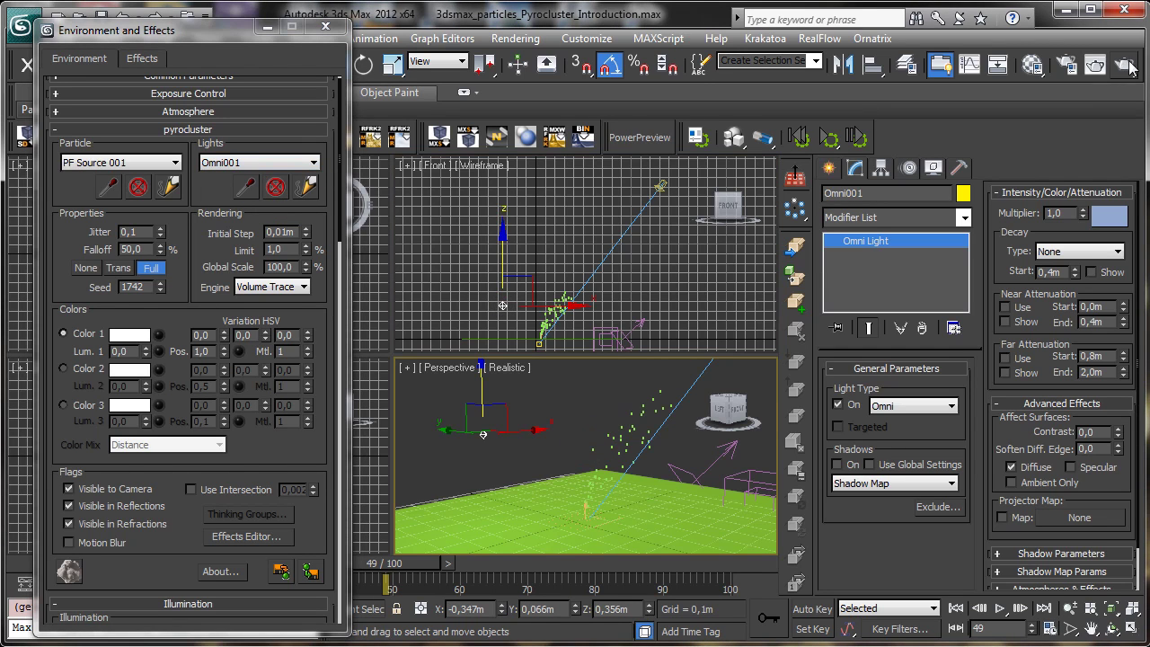
{"action": "left_click", "coordinate": [1094, 65]}
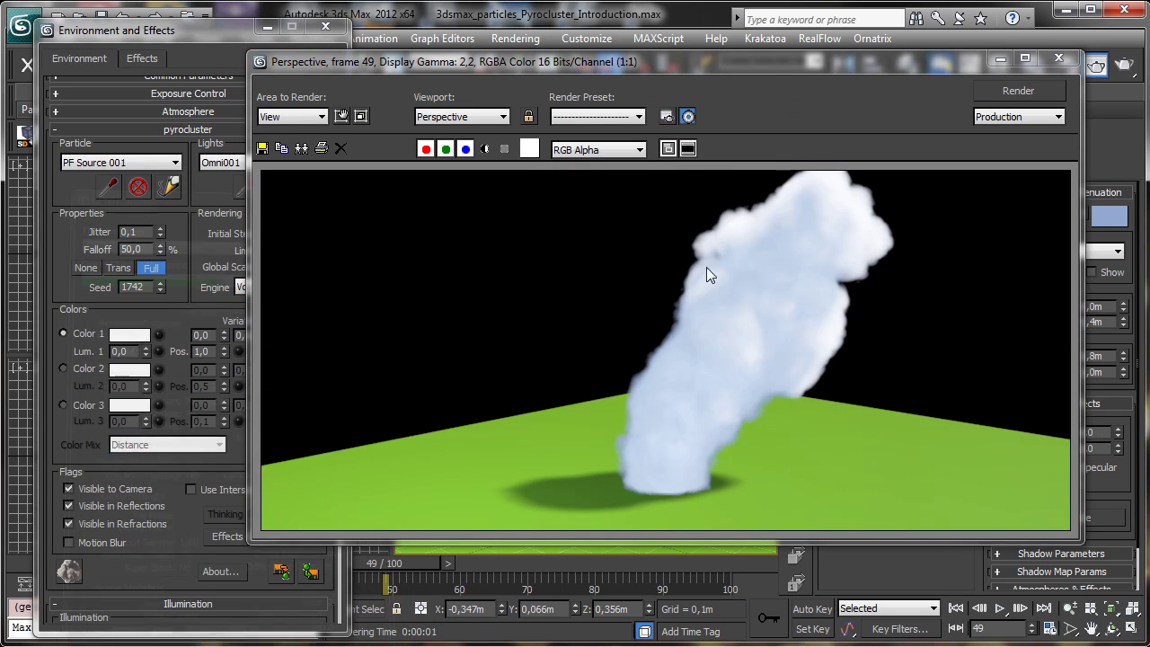
Set the Omni light's multiplier to 0.4 and re-render the perspective view
{"action": "left_click", "coordinate": [1000, 60]}
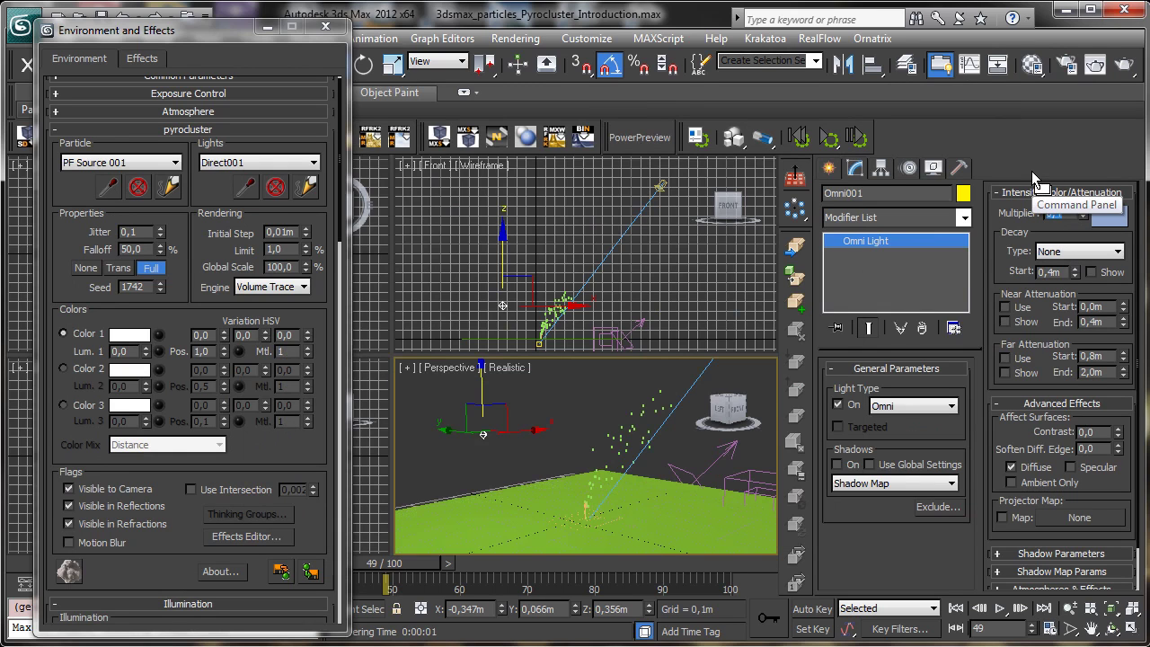
{"action": "left_click", "coordinate": [1124, 64]}
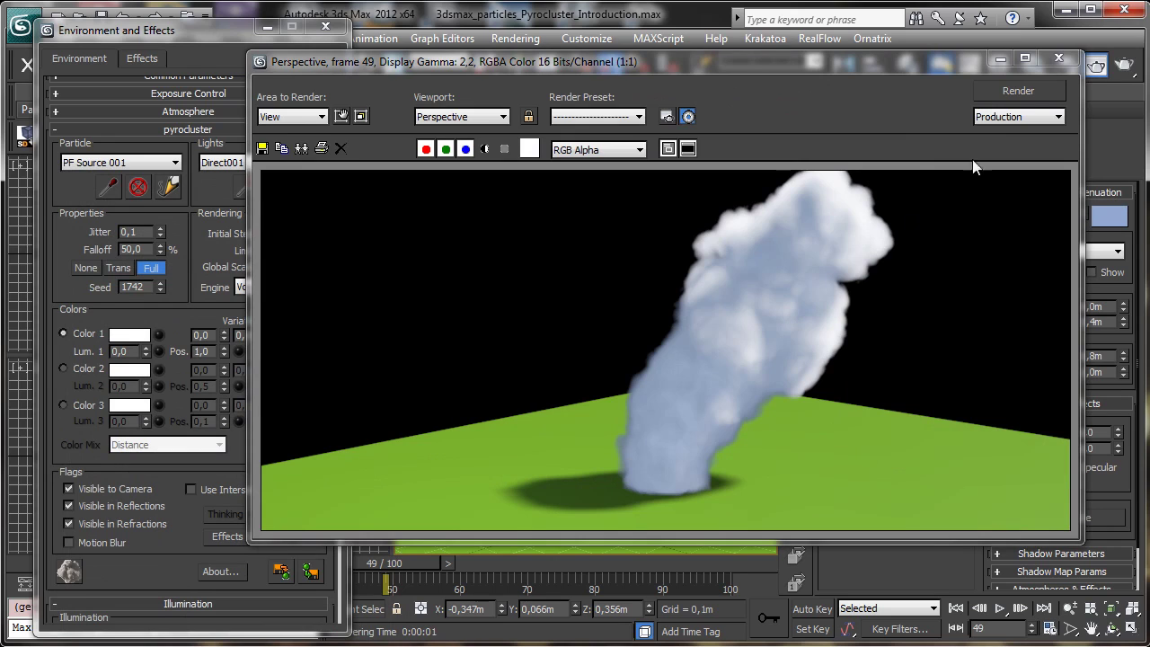
{"action": "left_click", "coordinate": [1058, 57]}
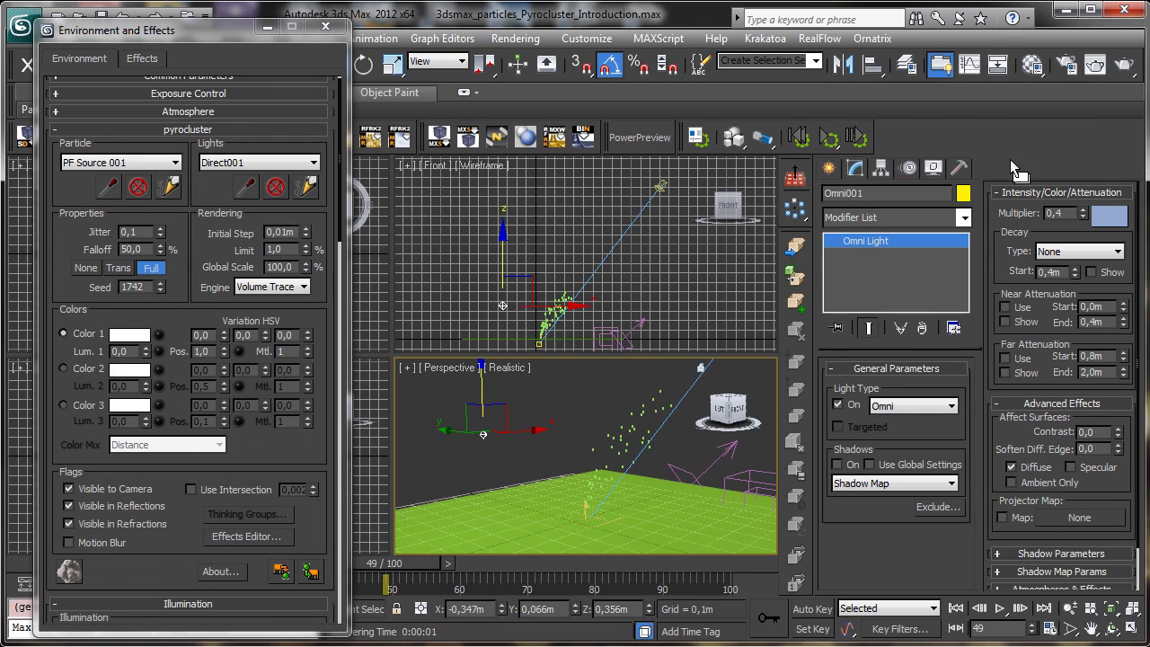
Lower the Omni light's multiplier to 0.25 and re-render the perspective view
{"action": "double_click", "coordinate": [1058, 213]}
{"action": "type", "text": "0,"}
{"action": "key", "text": "Return"}
{"action": "left_click", "coordinate": [1123, 64]}
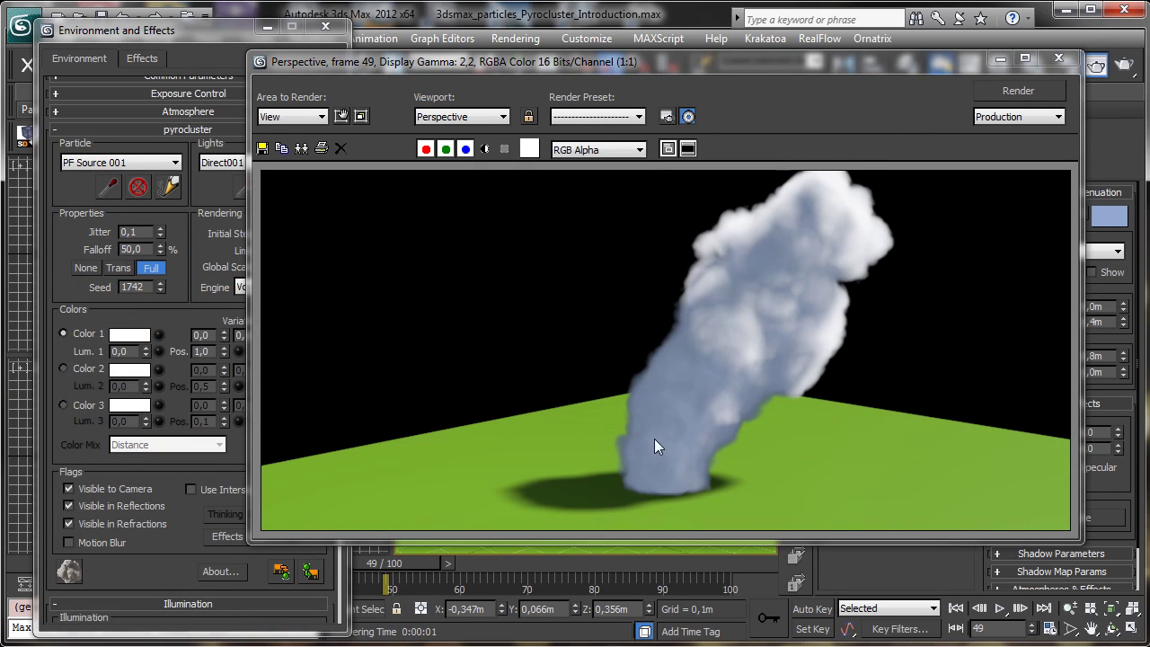
{"action": "left_click", "coordinate": [998, 65]}
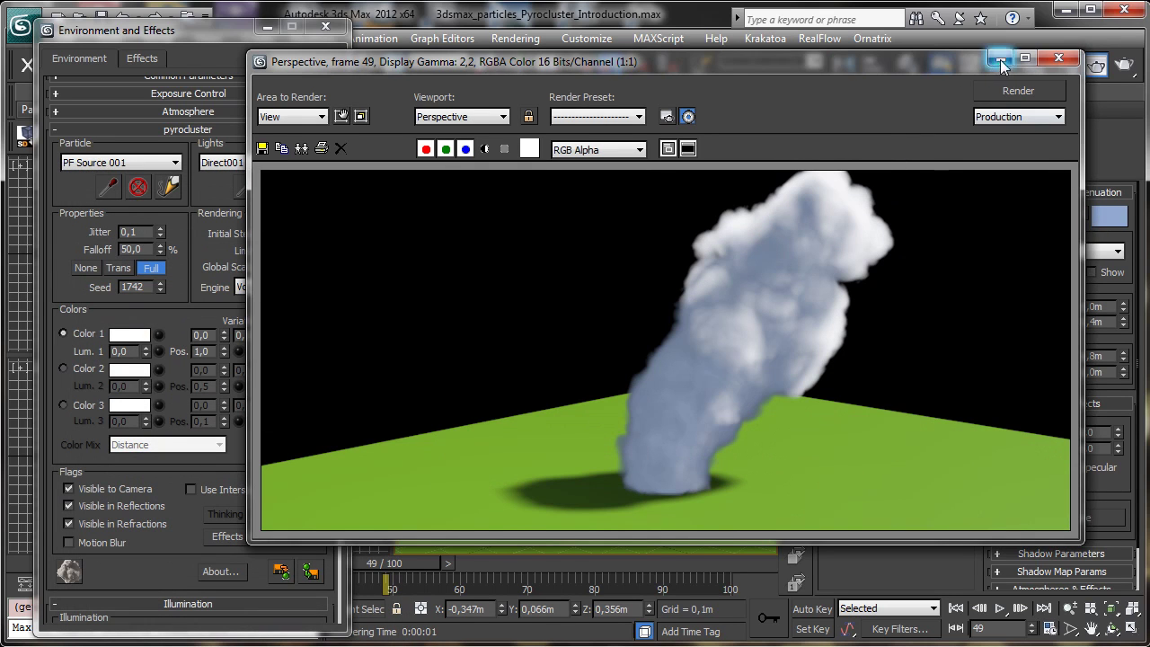
{"action": "left_click", "coordinate": [1001, 61]}
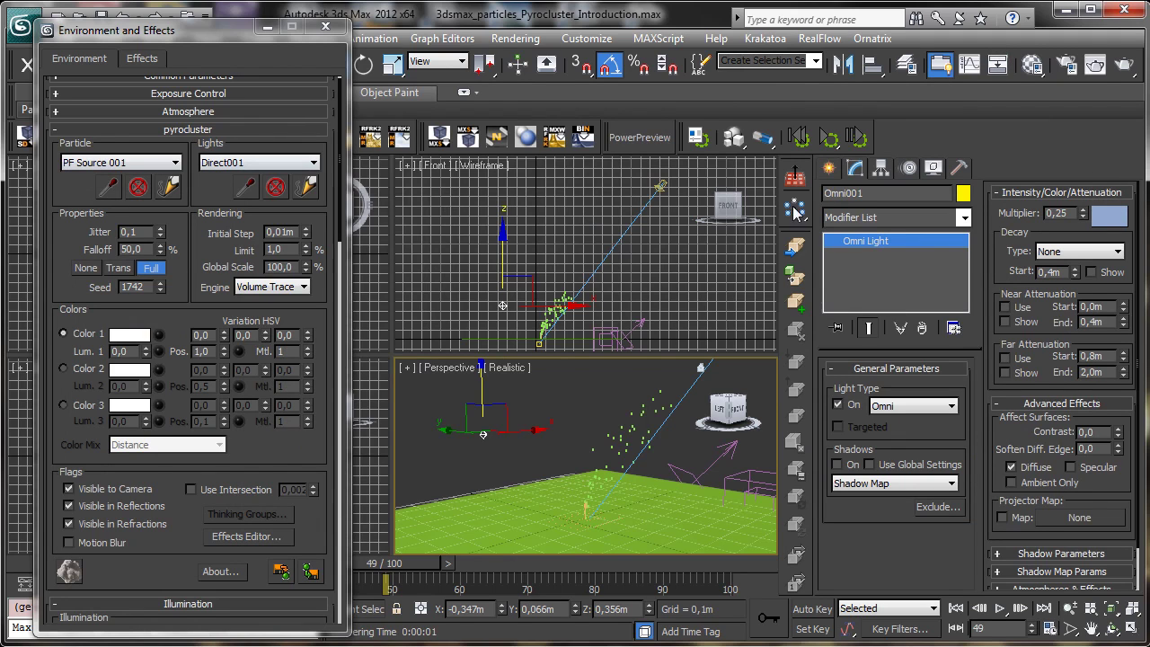
Change the Omni light's color to a saturated dark blue of RGB 6, 31, 82 and re-render the perspective view
{"action": "left_click", "coordinate": [1109, 217]}
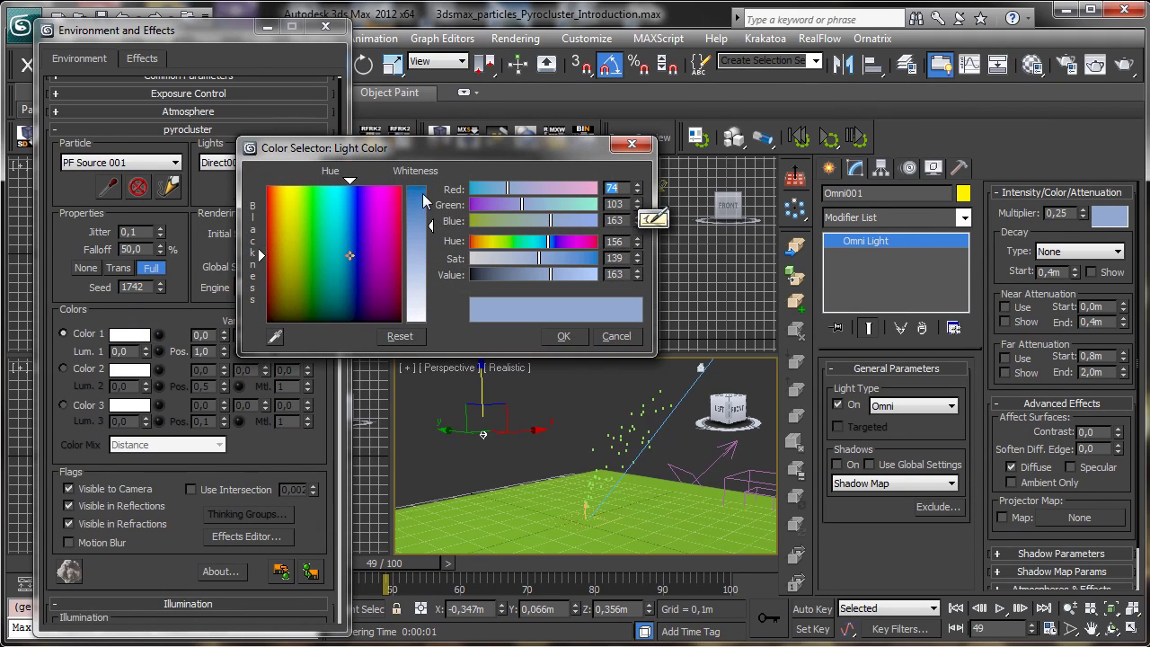
{"action": "left_click_drag", "start_coordinate": [539, 258], "coordinate": [511, 275]}
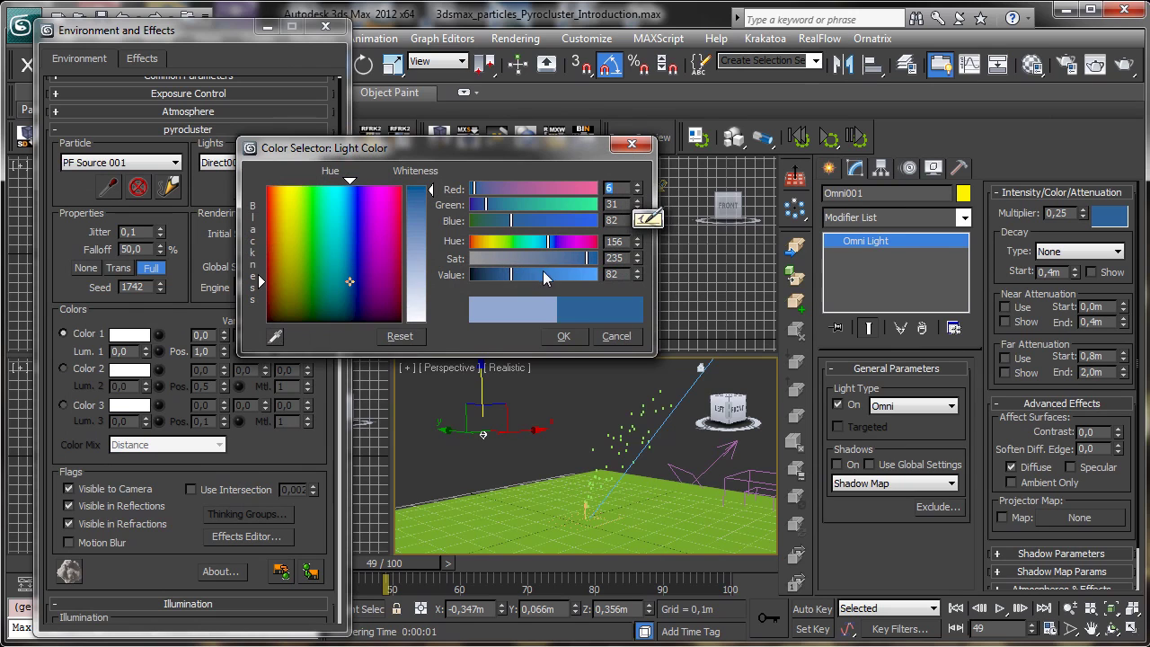
{"action": "left_click", "coordinate": [565, 337]}
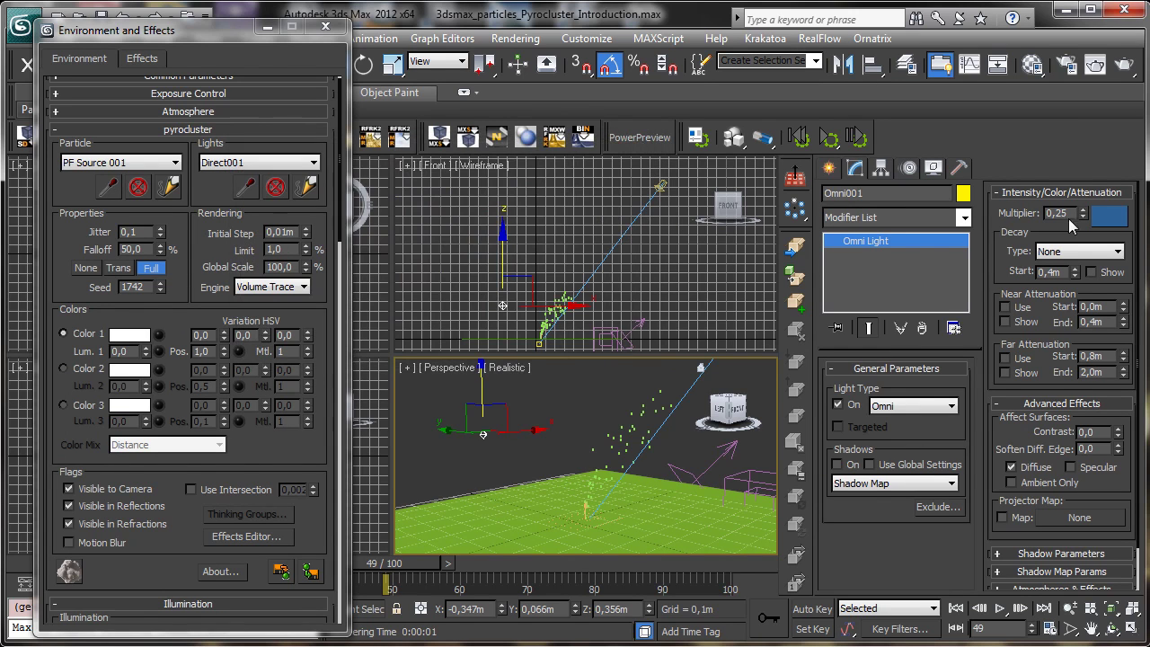
{"action": "left_click", "coordinate": [1122, 63]}
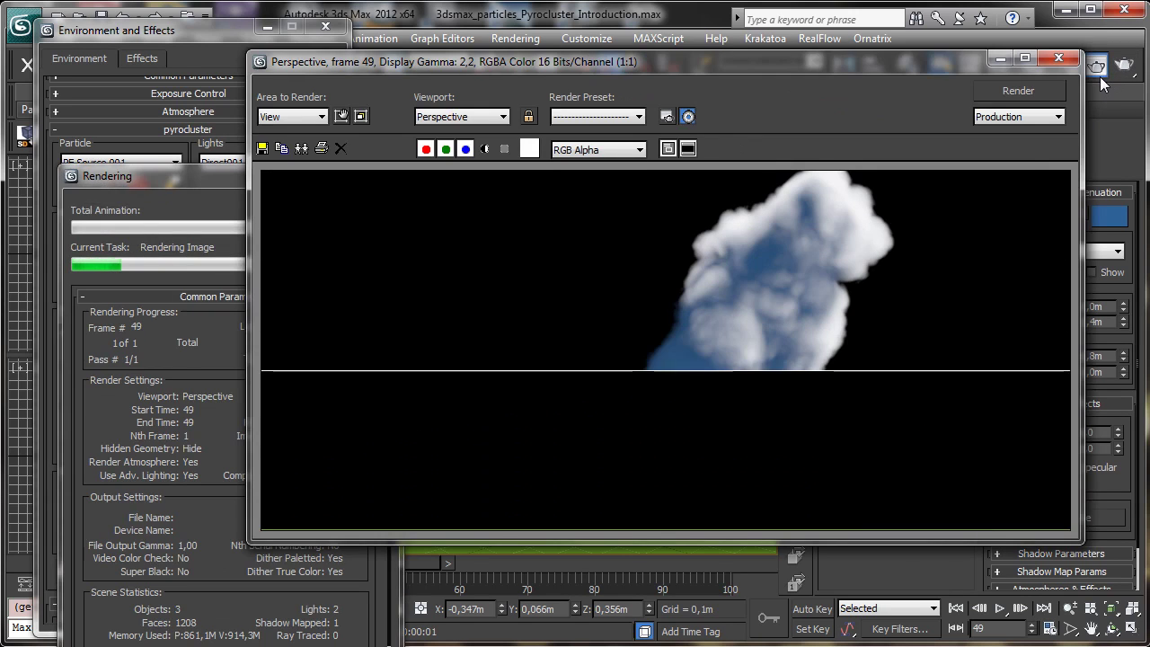
{"action": "left_click", "coordinate": [1002, 61]}
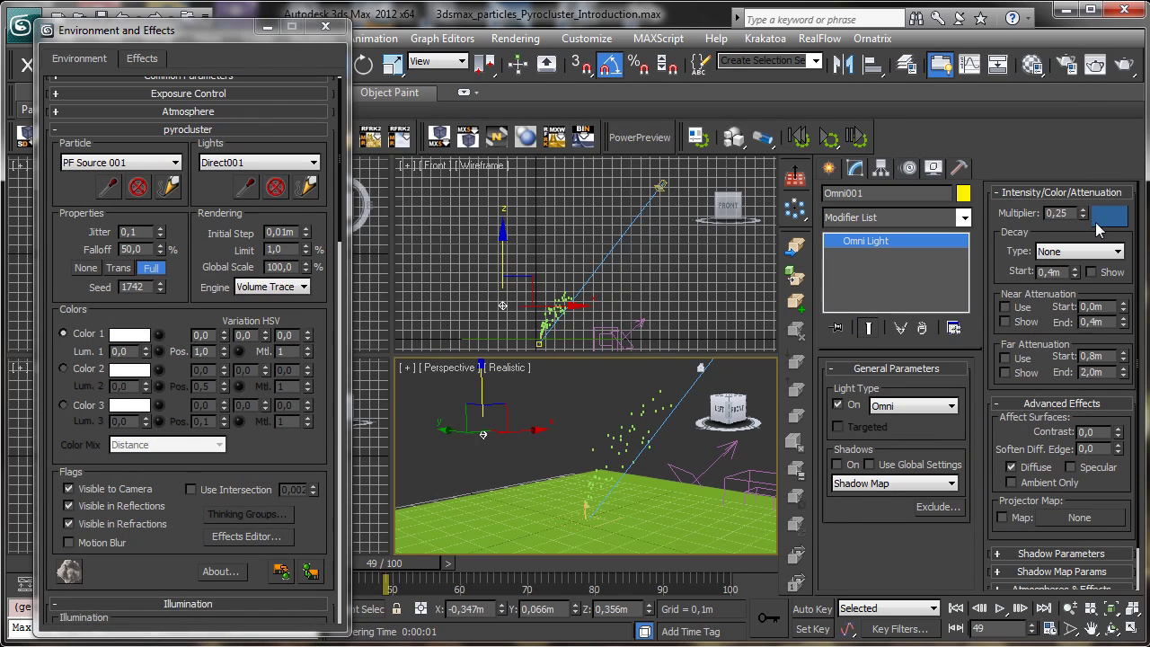
Tone the Omni light's color down to a dark grayish blue of about RGB 17, 25, 40 and re-render the perspective view
{"action": "left_click", "coordinate": [1109, 217]}
{"action": "left_click_drag", "start_coordinate": [559, 259], "coordinate": [545, 262]}
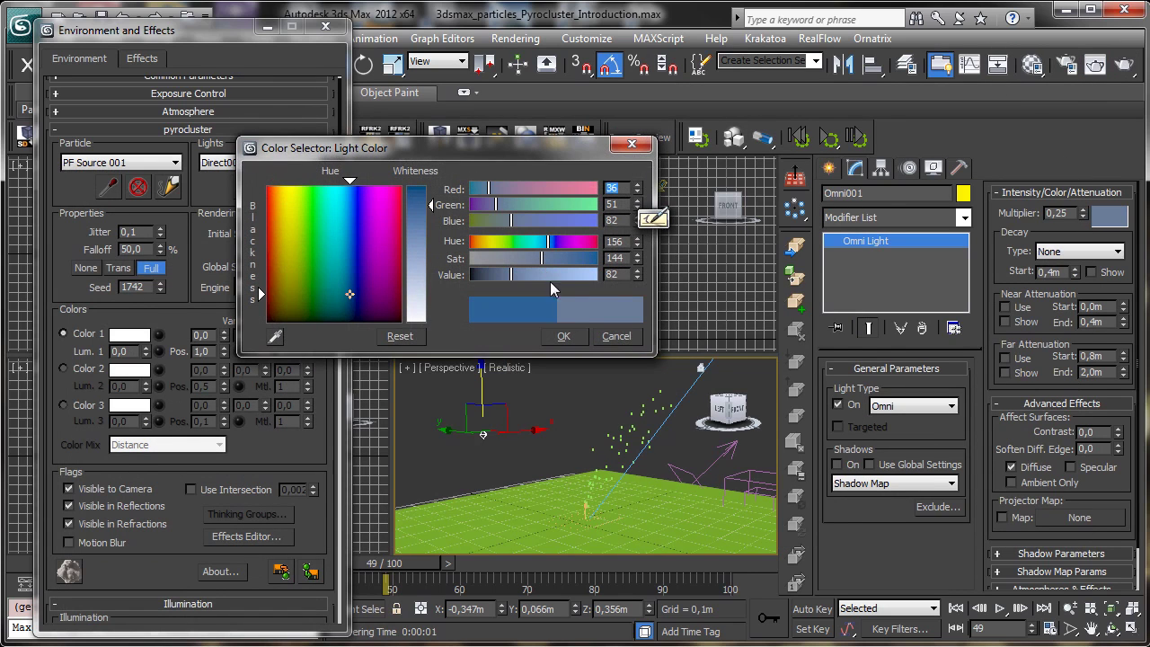
{"action": "left_click", "coordinate": [491, 274]}
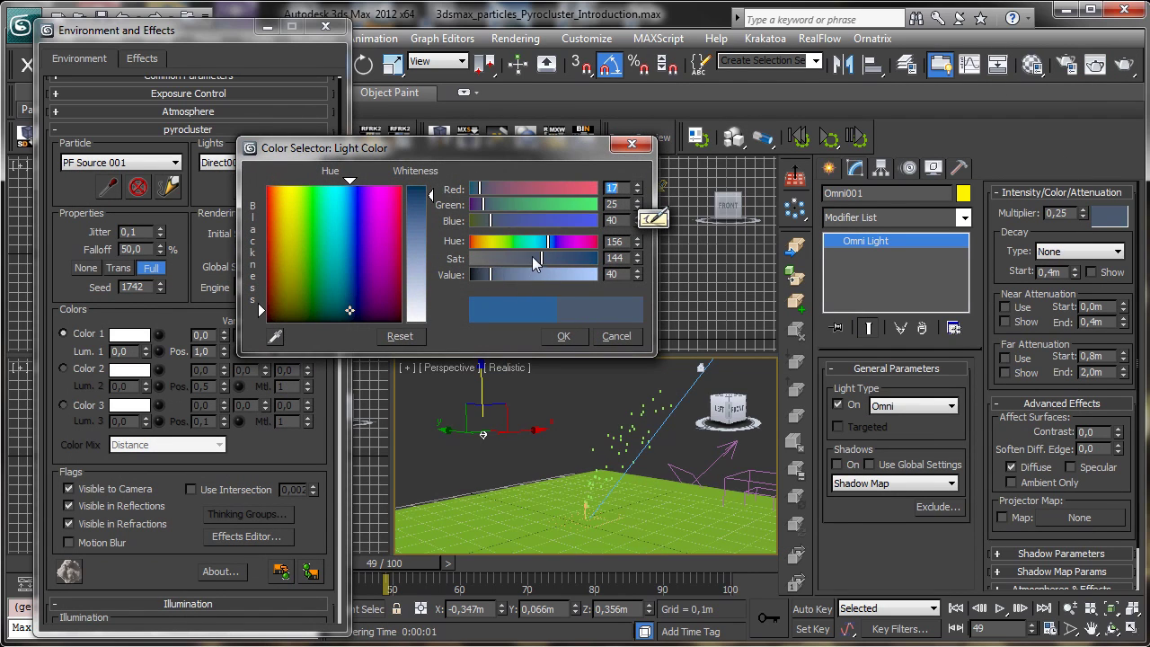
{"action": "left_click", "coordinate": [563, 335]}
{"action": "left_click", "coordinate": [1123, 64]}
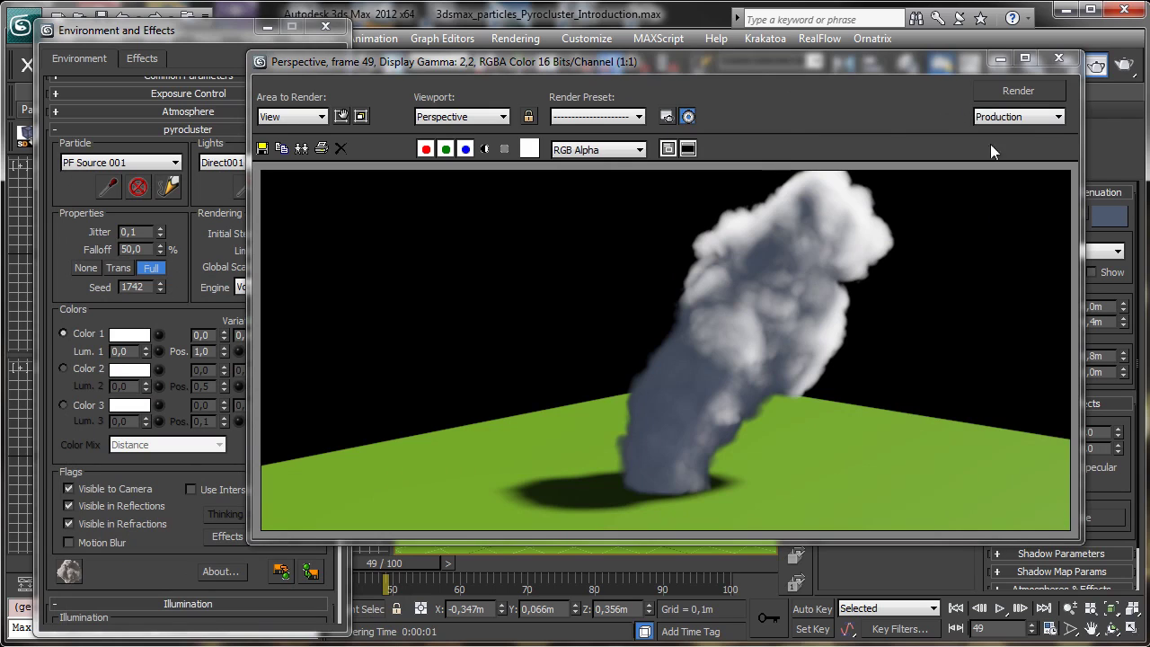
{"action": "left_click", "coordinate": [485, 149]}
{"action": "left_click", "coordinate": [485, 149]}
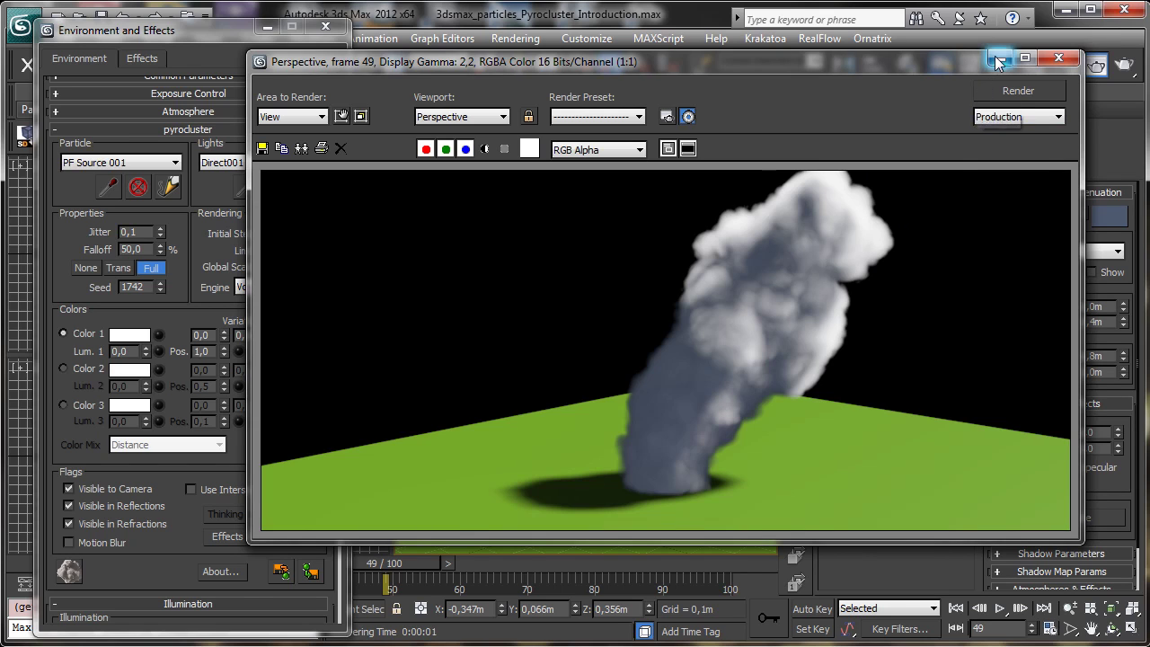
{"action": "left_click", "coordinate": [1058, 57]}
Check the available rendering engines for the pyroCluster effect and keep Volume Tracer
{"action": "scroll", "coordinate": [206, 246], "scroll_direction": "up", "scroll_amount": 1}
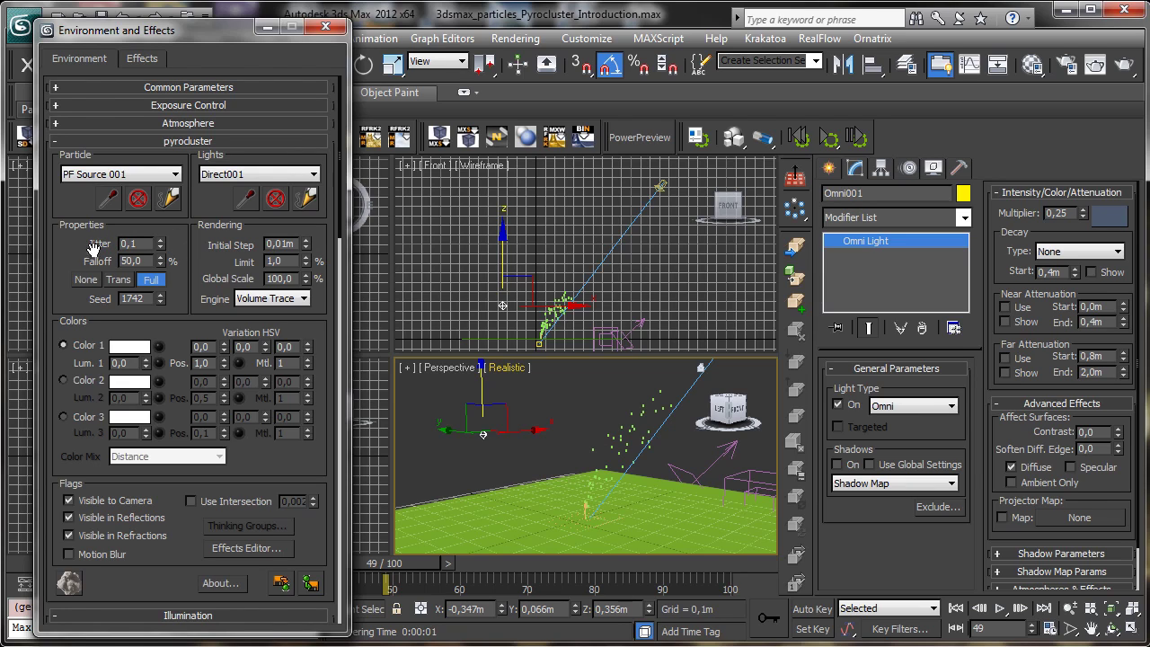
{"action": "left_click", "coordinate": [302, 299]}
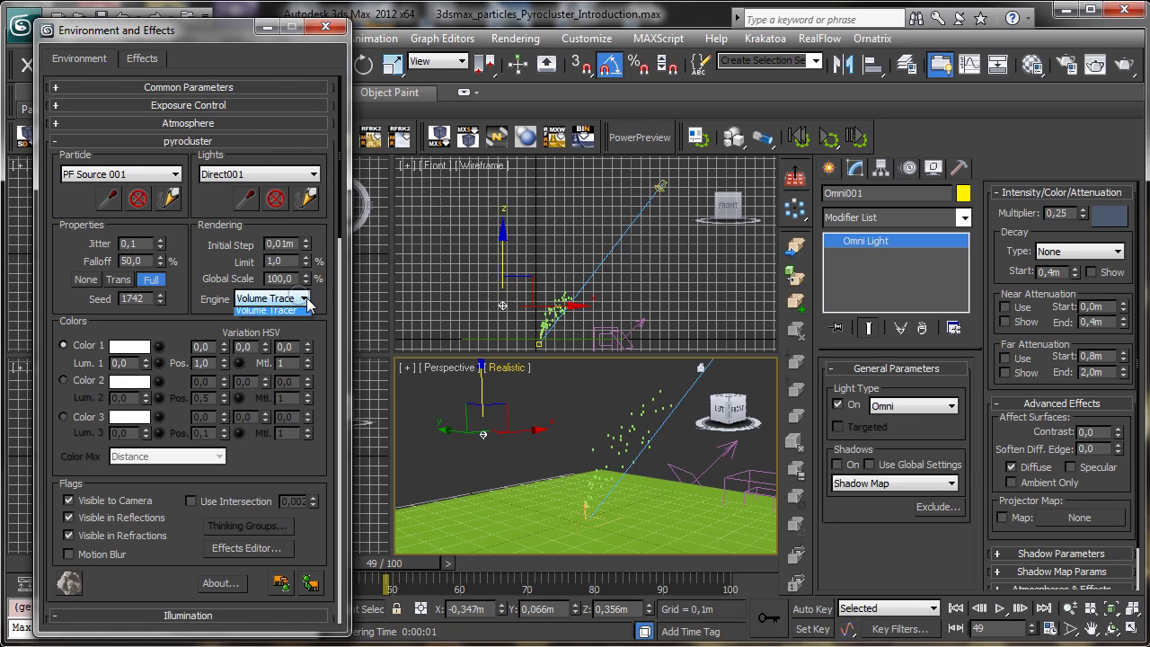
{"action": "left_click", "coordinate": [274, 308]}
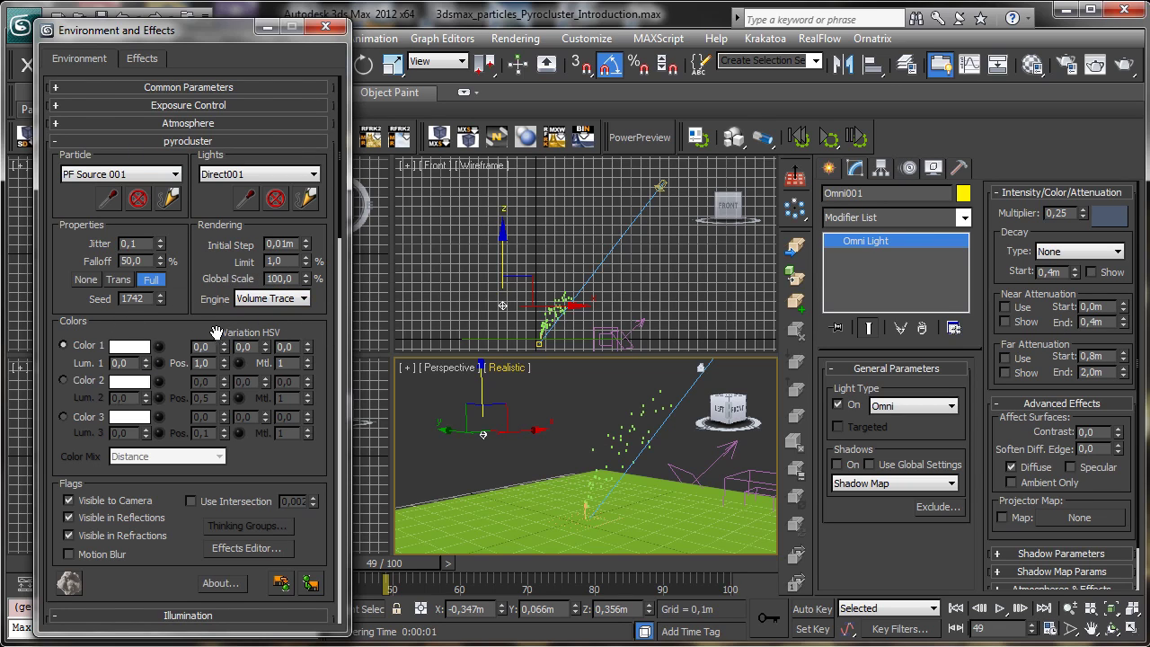
Look at the effect options available for pyroCluster's Color 1, leaving No Effect assigned
{"action": "left_click", "coordinate": [160, 349]}
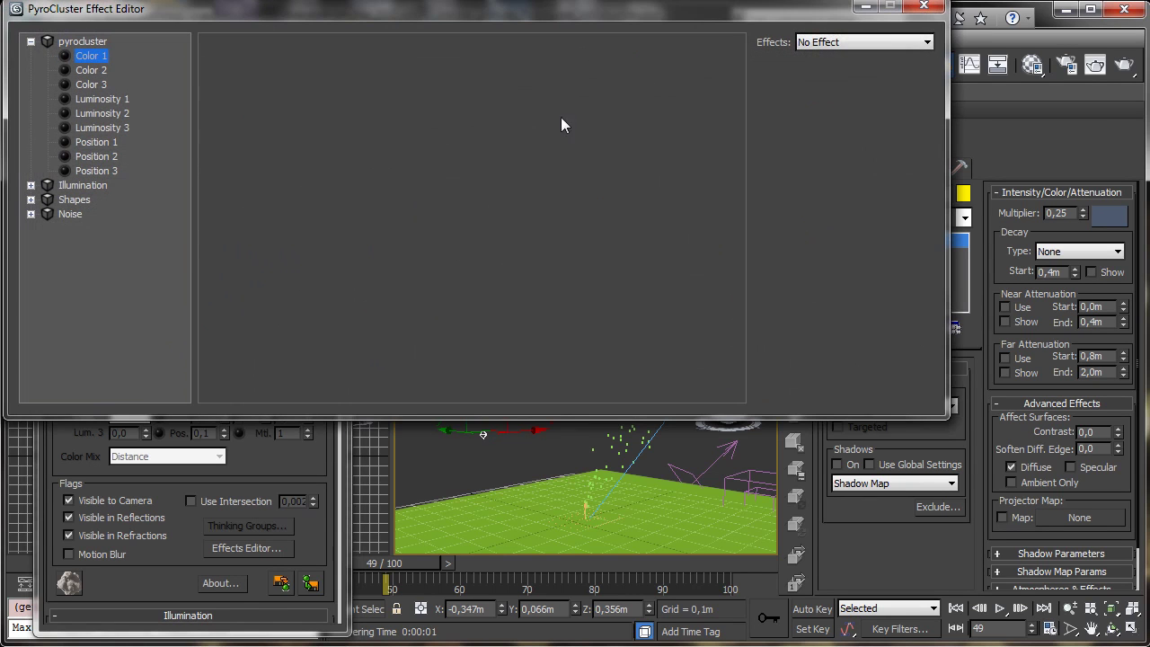
{"action": "left_click", "coordinate": [924, 7]}
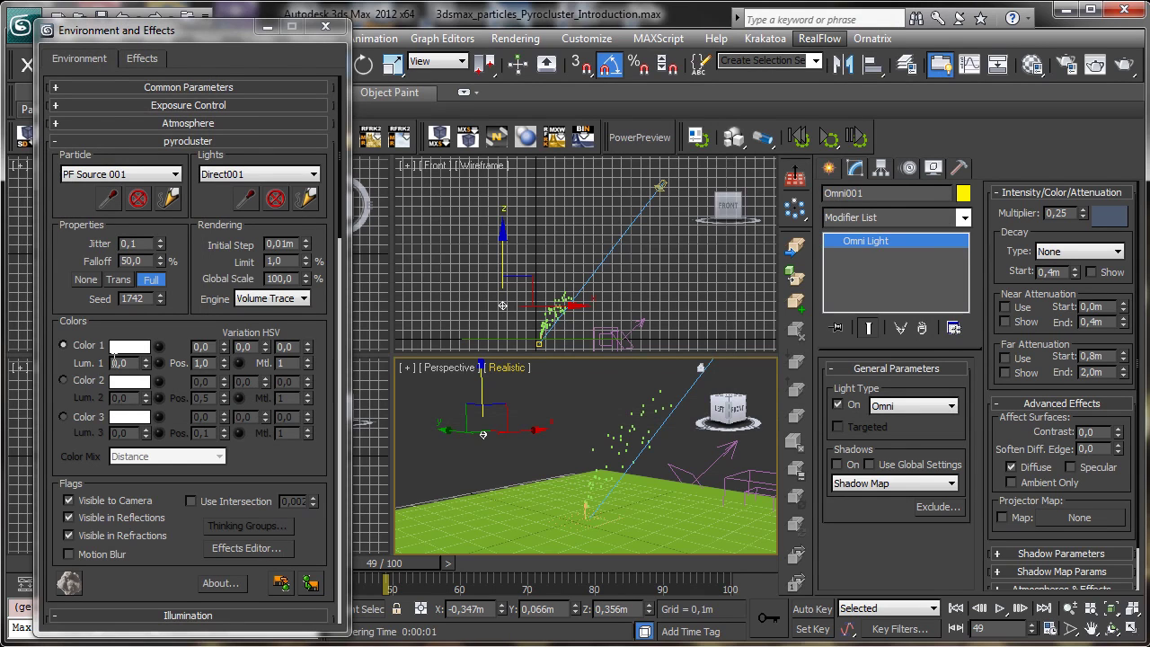
Darken pyroCluster's Color 1 to a neutral medium gray and re-render the perspective view
{"action": "left_click", "coordinate": [131, 349]}
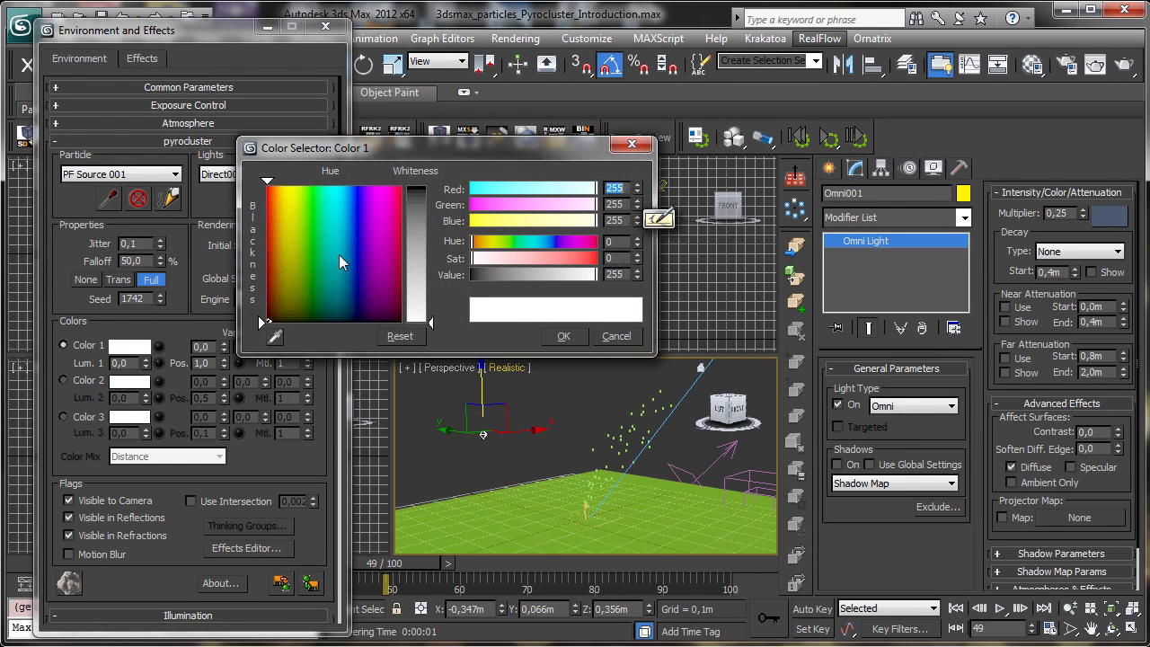
{"action": "left_click", "coordinate": [344, 209]}
{"action": "left_click", "coordinate": [328, 207]}
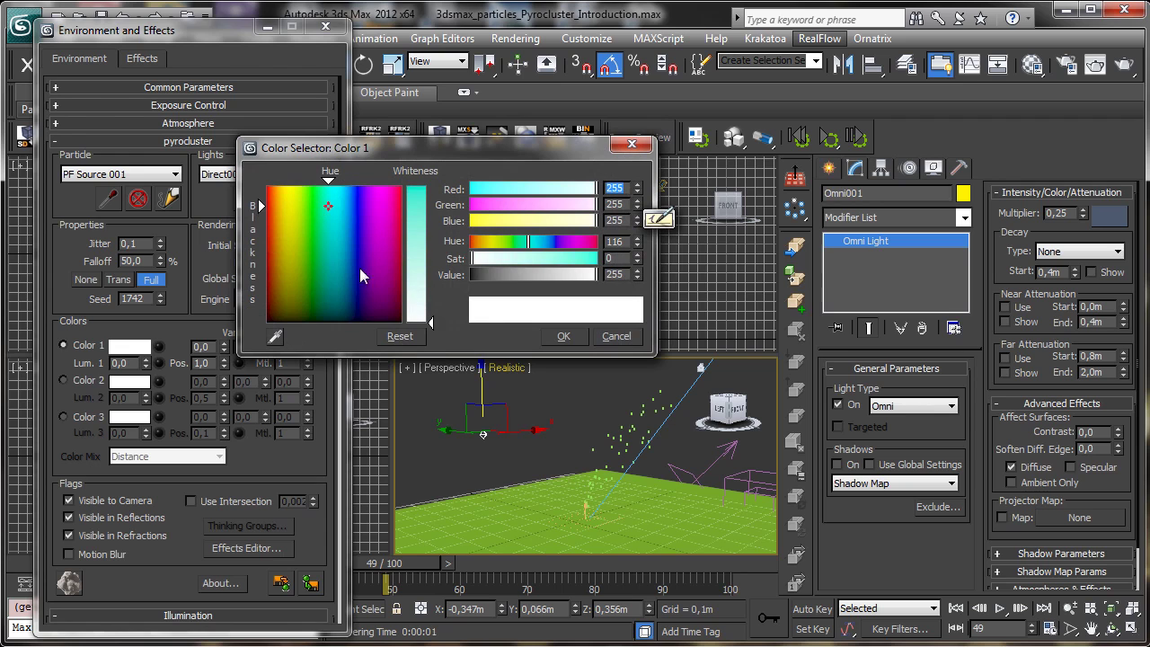
{"action": "left_click", "coordinate": [508, 274]}
{"action": "left_click", "coordinate": [578, 336]}
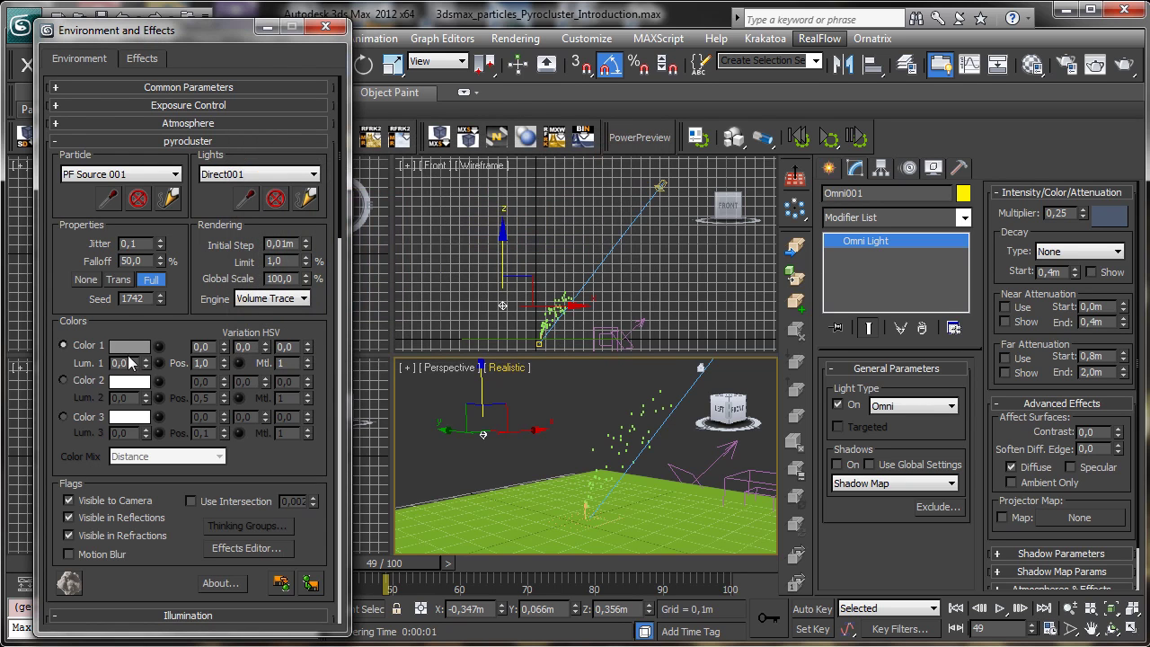
{"action": "left_click", "coordinate": [1123, 67]}
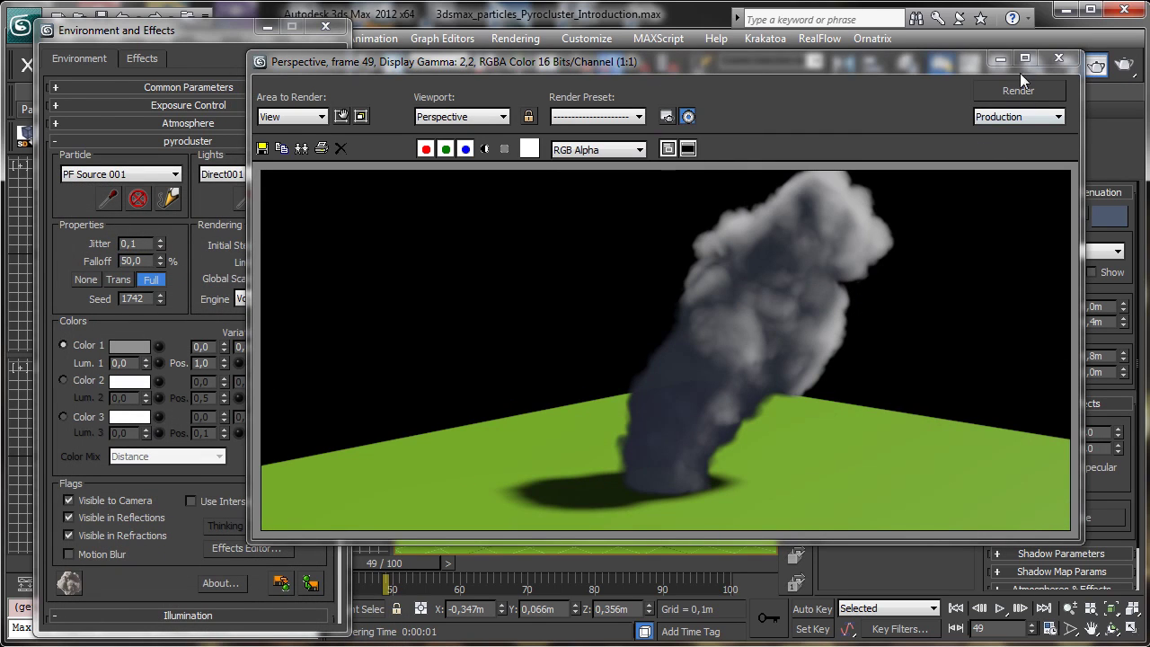
{"action": "left_click", "coordinate": [1058, 57]}
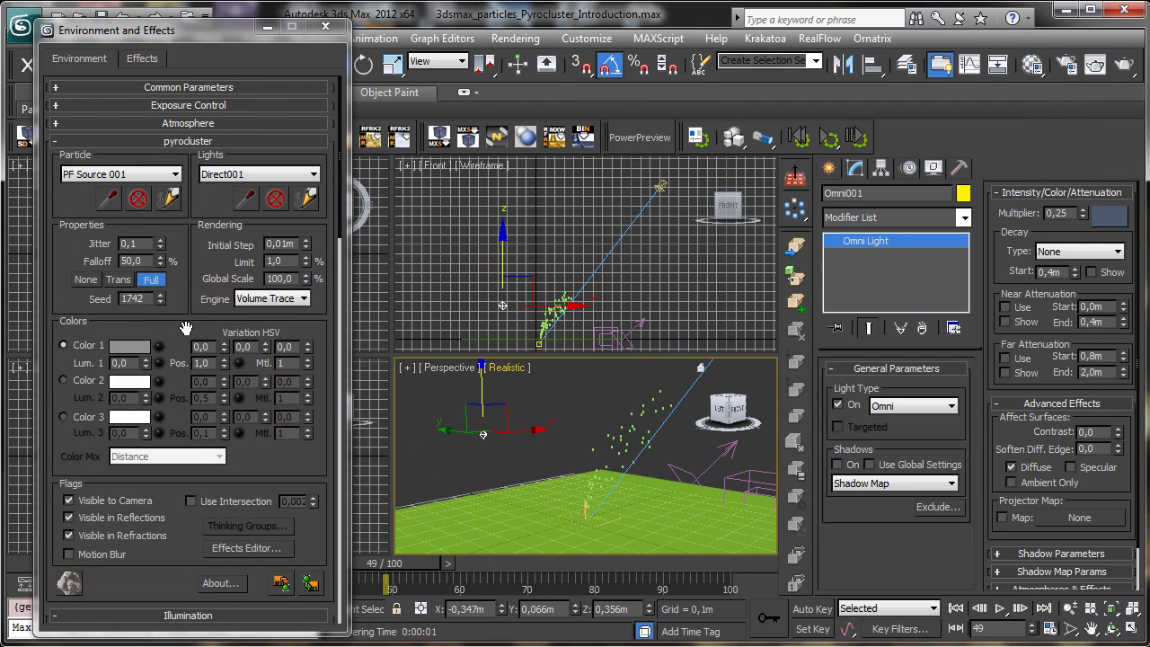
Set Color 1's HSV variation to 0.6, 0.5 and 0.4 and re-render the perspective view
{"action": "left_click", "coordinate": [203, 347]}
{"action": "left_click", "coordinate": [115, 349]}
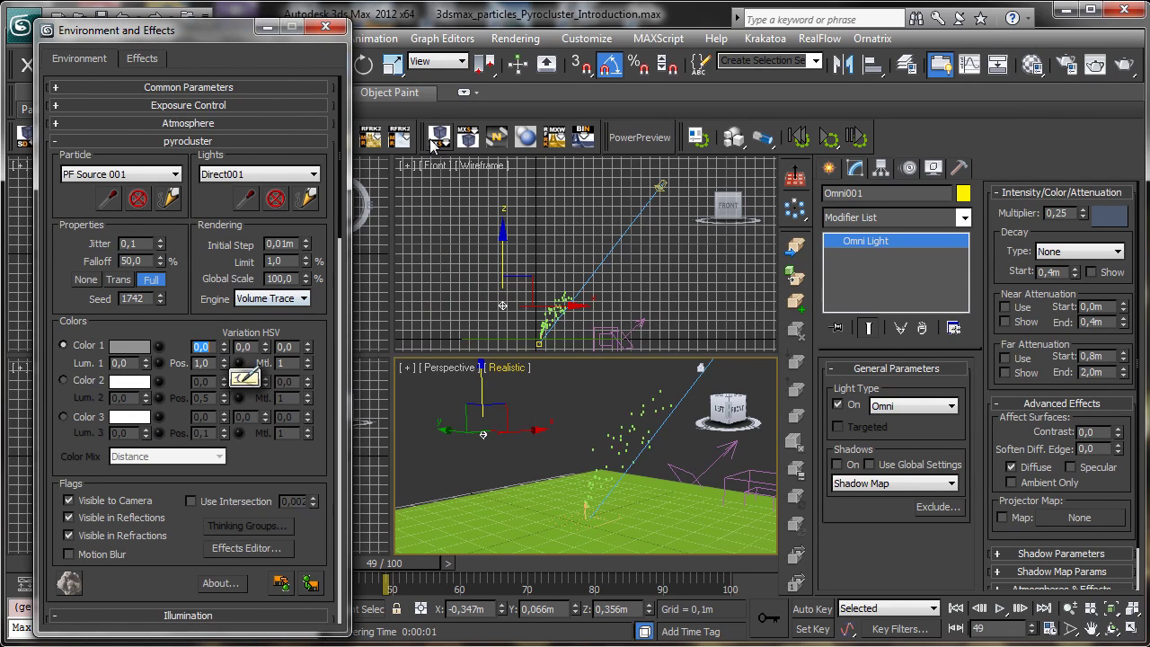
{"action": "left_click", "coordinate": [223, 343]}
{"action": "left_click_drag", "start_coordinate": [225, 349], "coordinate": [312, 341]}
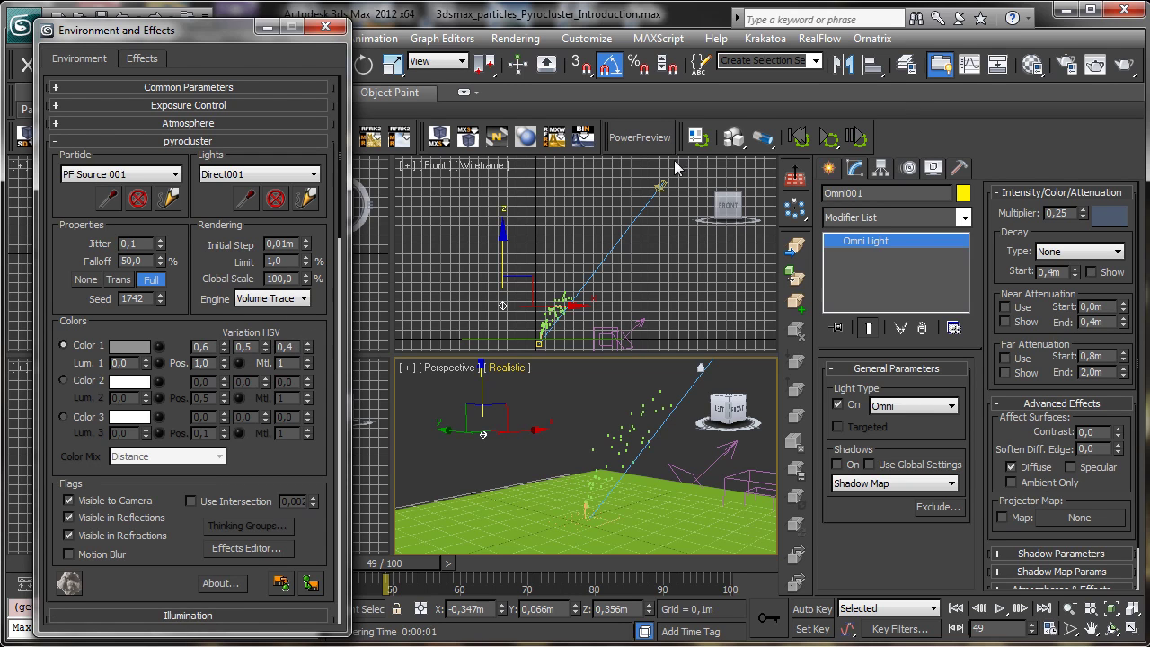
{"action": "left_click", "coordinate": [1124, 64]}
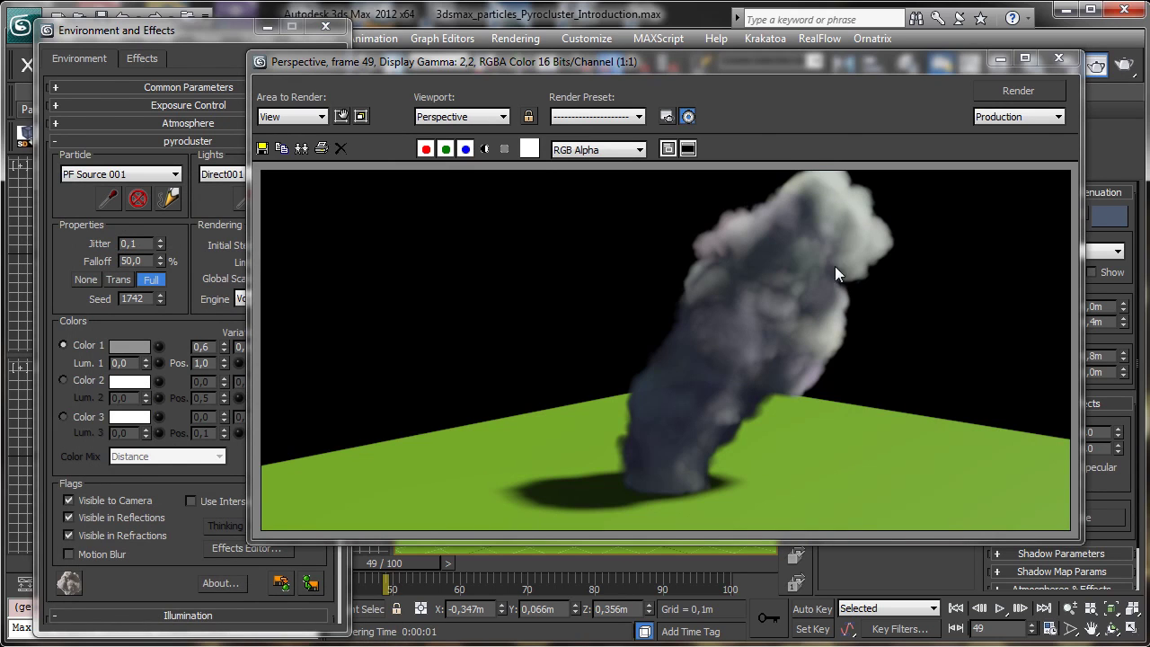
{"action": "left_click", "coordinate": [1000, 58]}
Raise all three of Color 1's HSV variation values to 1.0 and re-render the perspective view
{"action": "left_click_drag", "start_coordinate": [227, 349], "coordinate": [272, 253]}
{"action": "left_click_drag", "start_coordinate": [308, 348], "coordinate": [310, 294]}
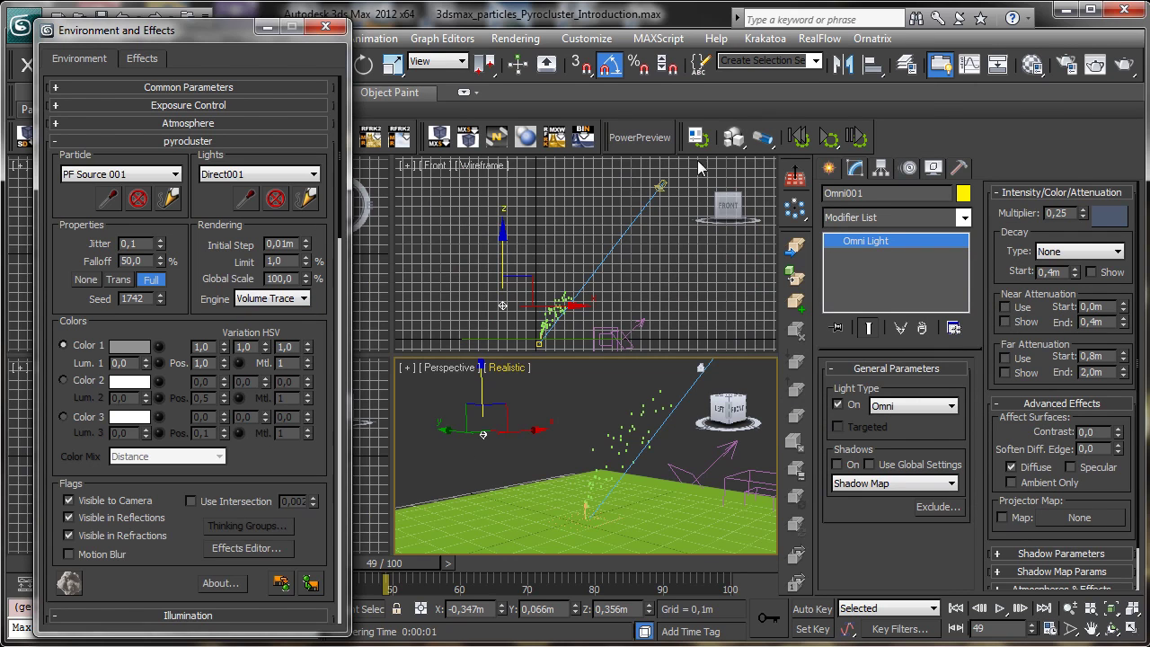
{"action": "left_click", "coordinate": [1121, 68]}
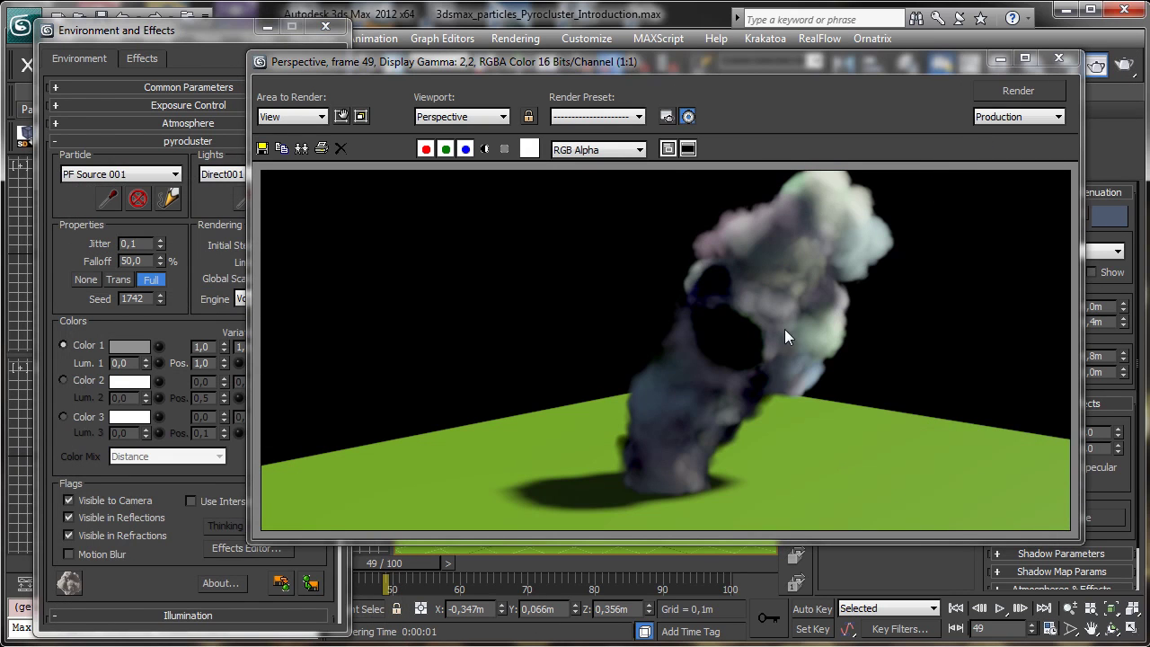
{"action": "left_click", "coordinate": [1000, 59]}
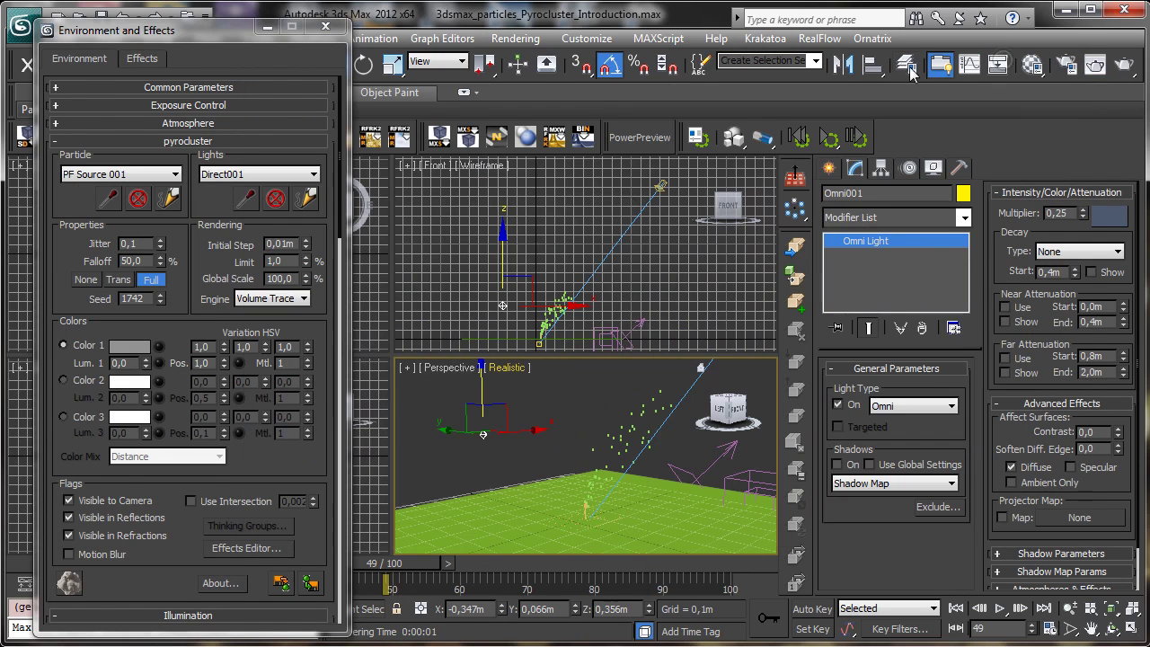
Reset Color 1's hue, saturation and value variation to 0.0
{"action": "right_click", "coordinate": [225, 350]}
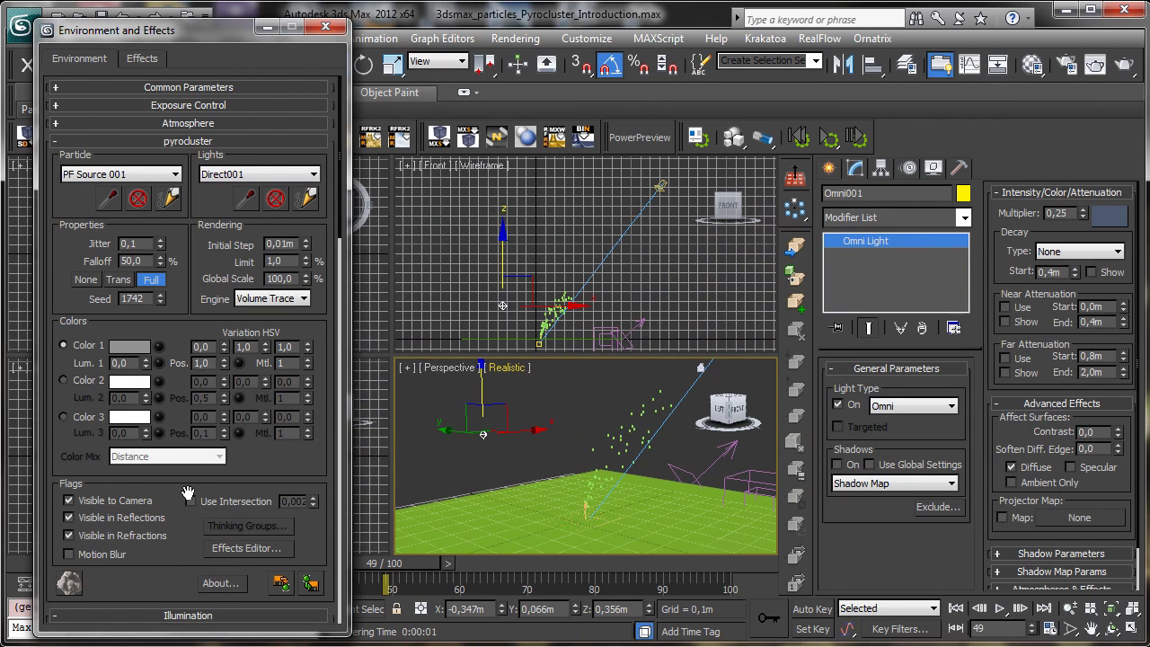
{"action": "right_click", "coordinate": [266, 350]}
{"action": "right_click", "coordinate": [307, 349]}
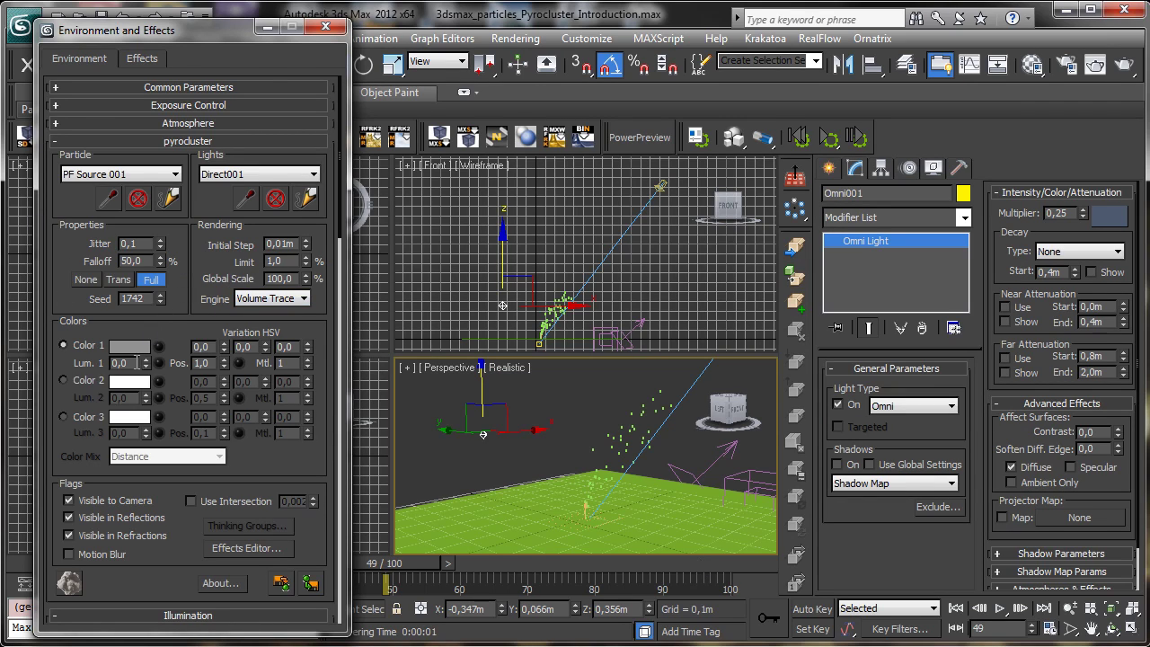
Set Color 1's luminosity to 37 and re-render the perspective view
{"action": "left_click_drag", "start_coordinate": [148, 366], "coordinate": [186, 313]}
{"action": "left_click", "coordinate": [1098, 66]}
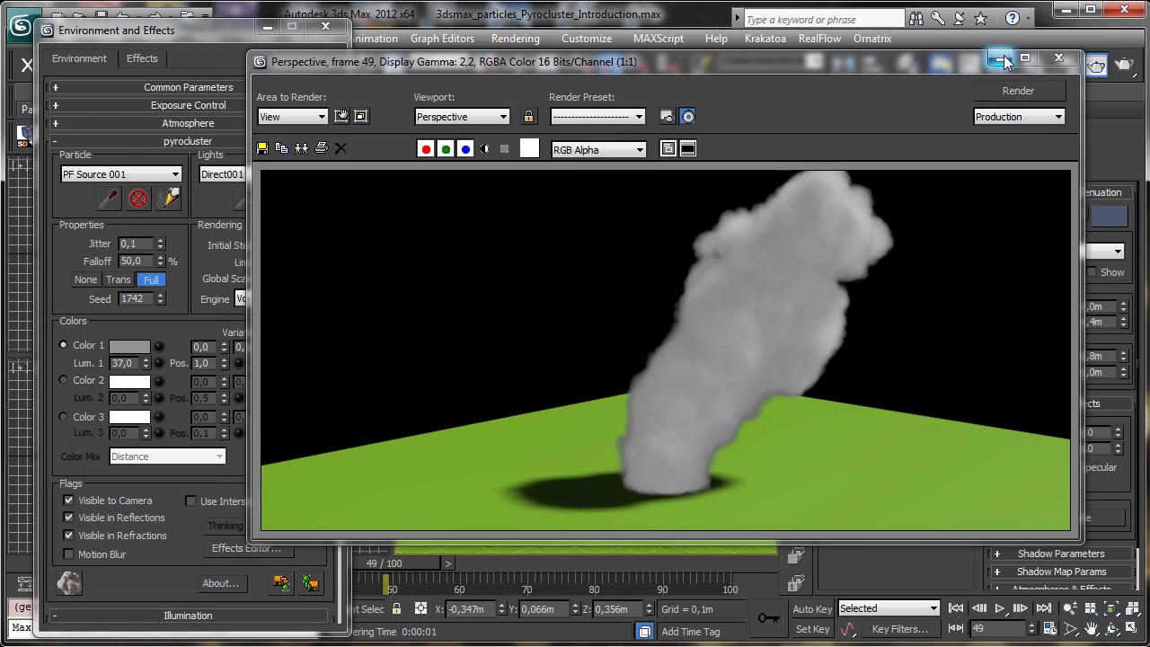
{"action": "left_click", "coordinate": [1002, 60]}
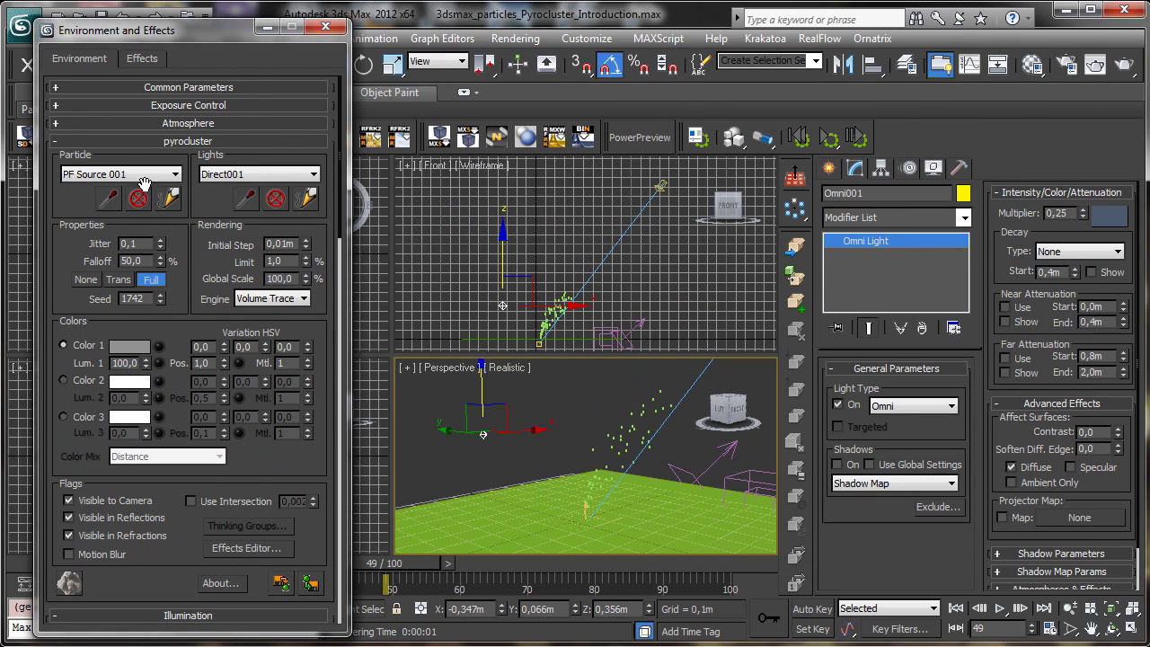
Test-render the perspective view with Color 1's luminosity at 100, and reset the luminosity to 0.0
{"action": "left_click", "coordinate": [1119, 69]}
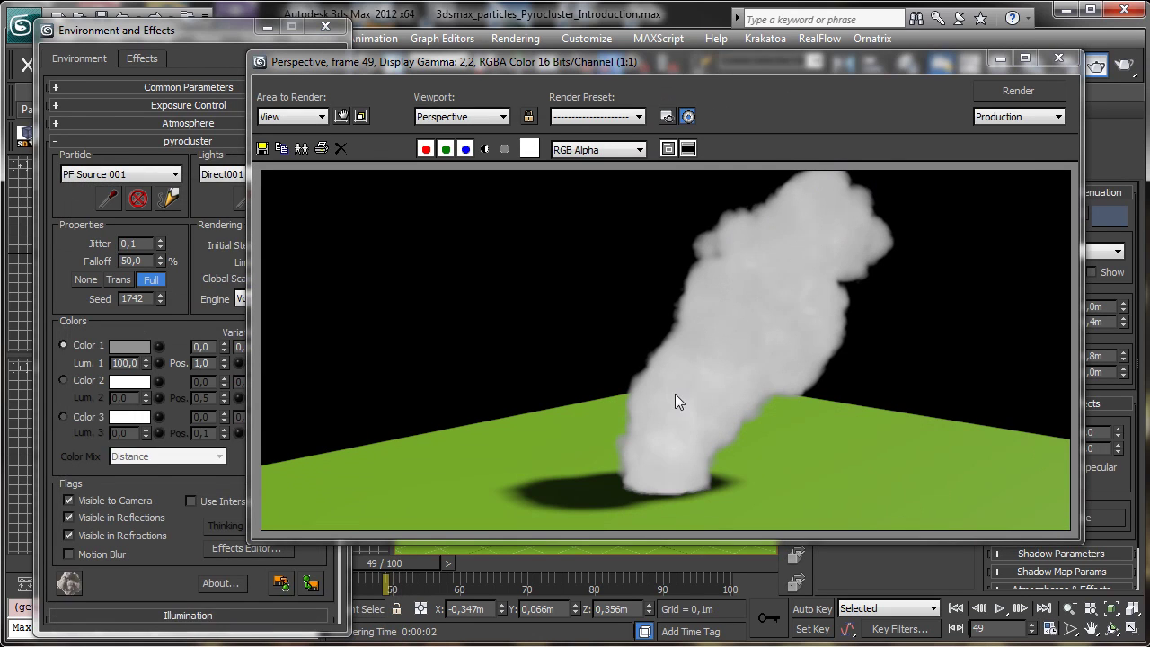
{"action": "left_click", "coordinate": [1000, 60]}
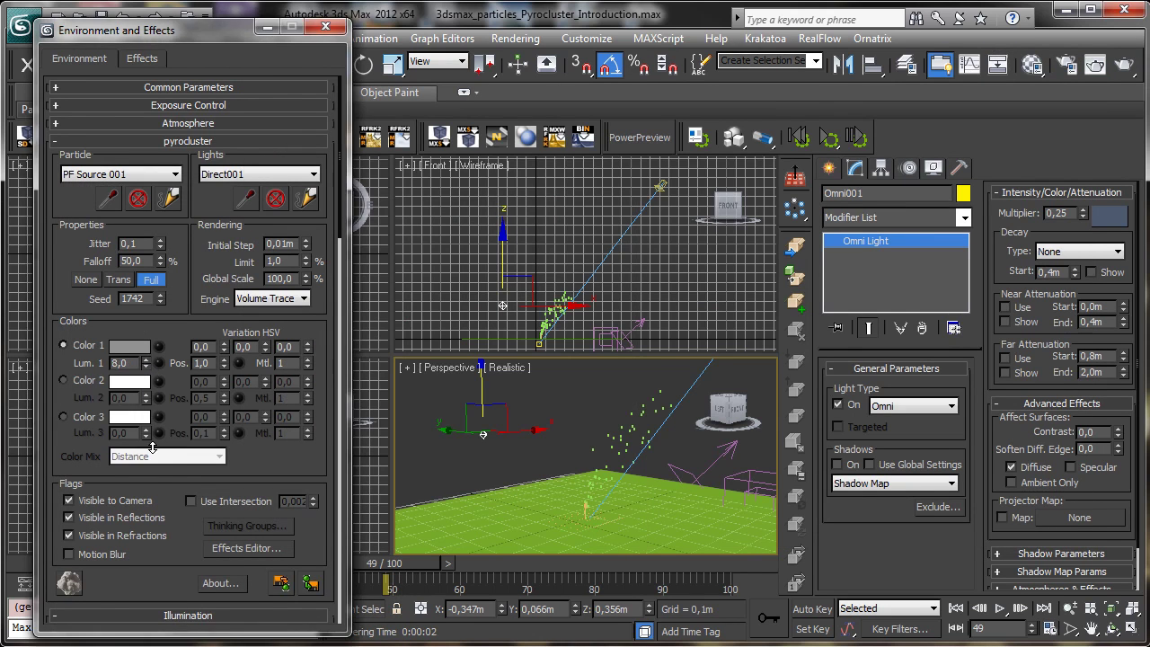
{"action": "right_click", "coordinate": [149, 363]}
Enable Color 2 for the pyroCluster smoke
{"action": "left_click", "coordinate": [62, 380]}
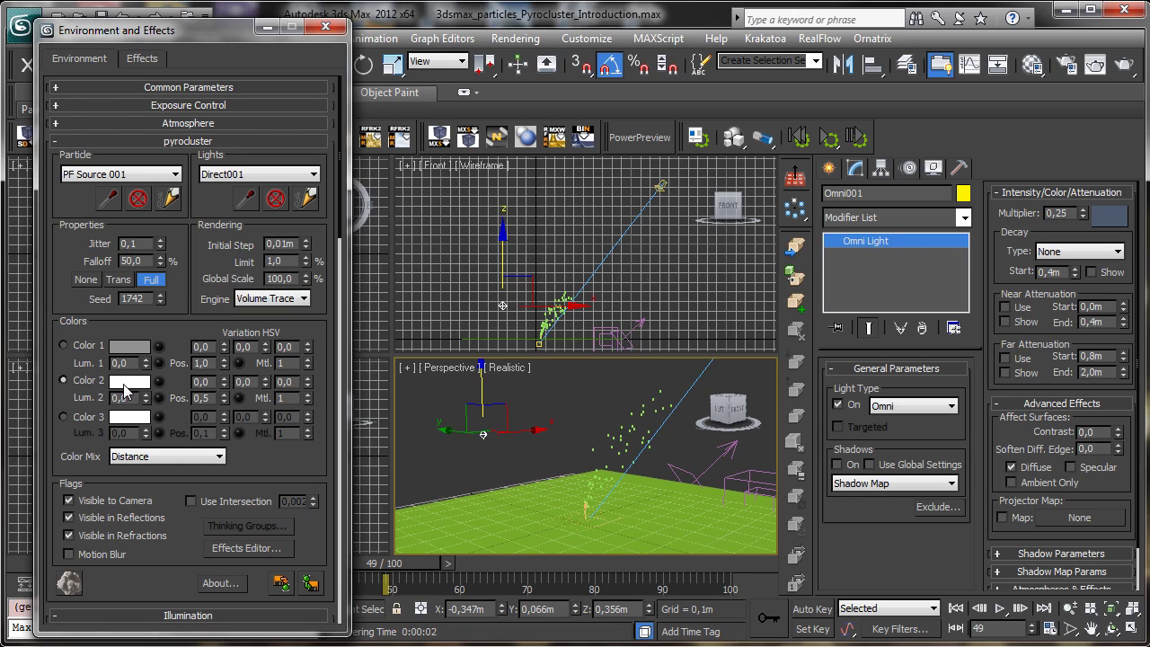
Set the pyrocluster's Color 2 to pure red (RGB 255, 0, 0) and render the perspective view to check it
{"action": "left_click", "coordinate": [129, 385]}
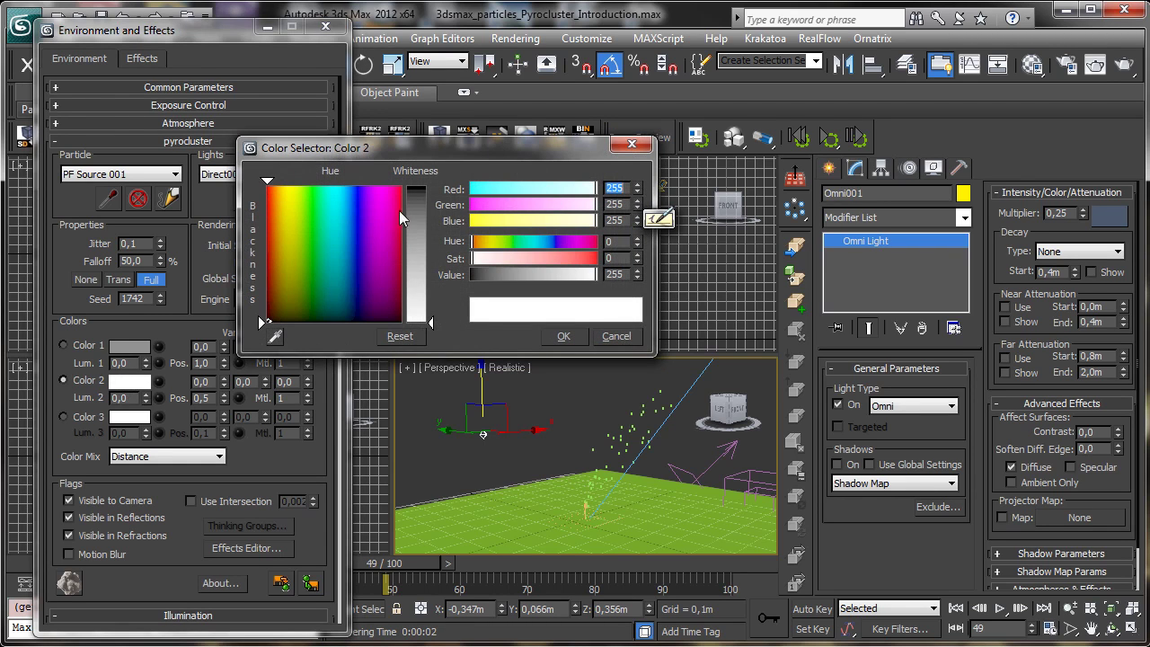
{"action": "mouse_move", "coordinate": [399, 210]}
{"action": "left_mouse_down"}
{"action": "mouse_move", "coordinate": [401, 185]}
{"action": "mouse_move", "coordinate": [415, 186]}
{"action": "left_mouse_up"}
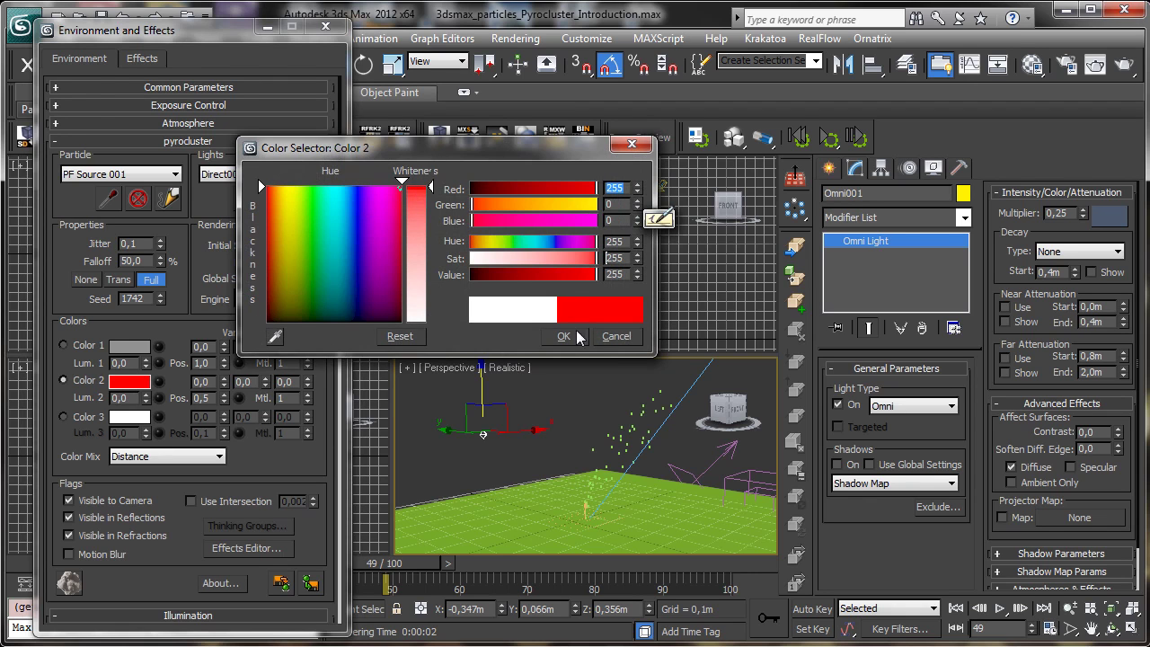
{"action": "left_click", "coordinate": [563, 336]}
{"action": "left_click", "coordinate": [1130, 64]}
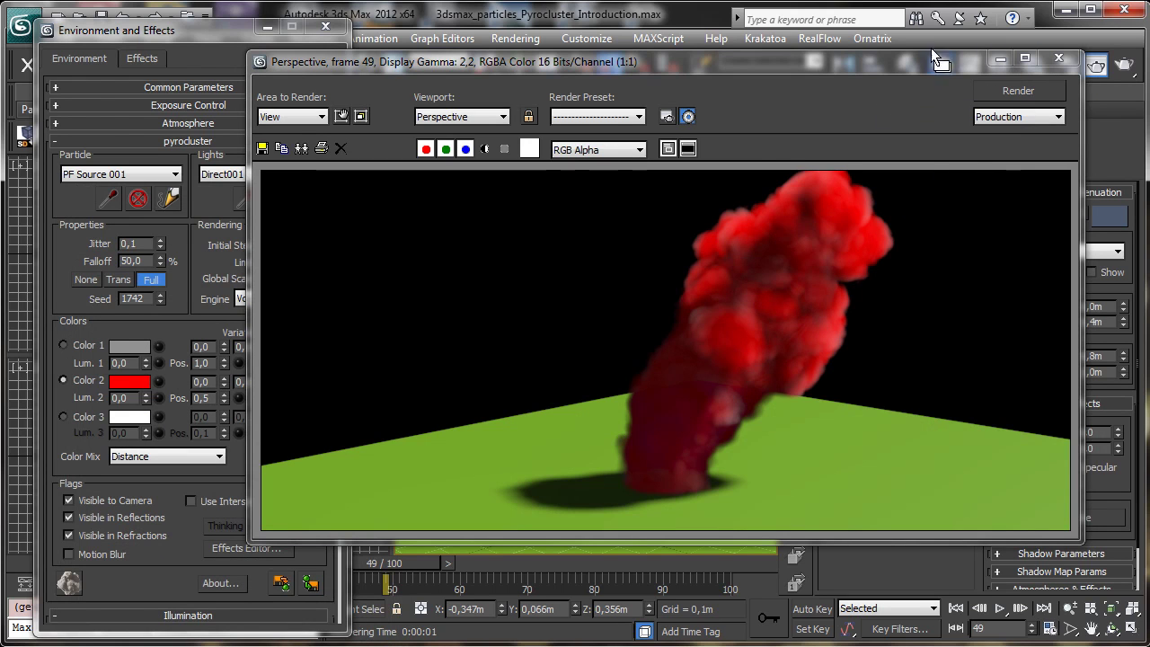
{"action": "left_click", "coordinate": [1059, 58]}
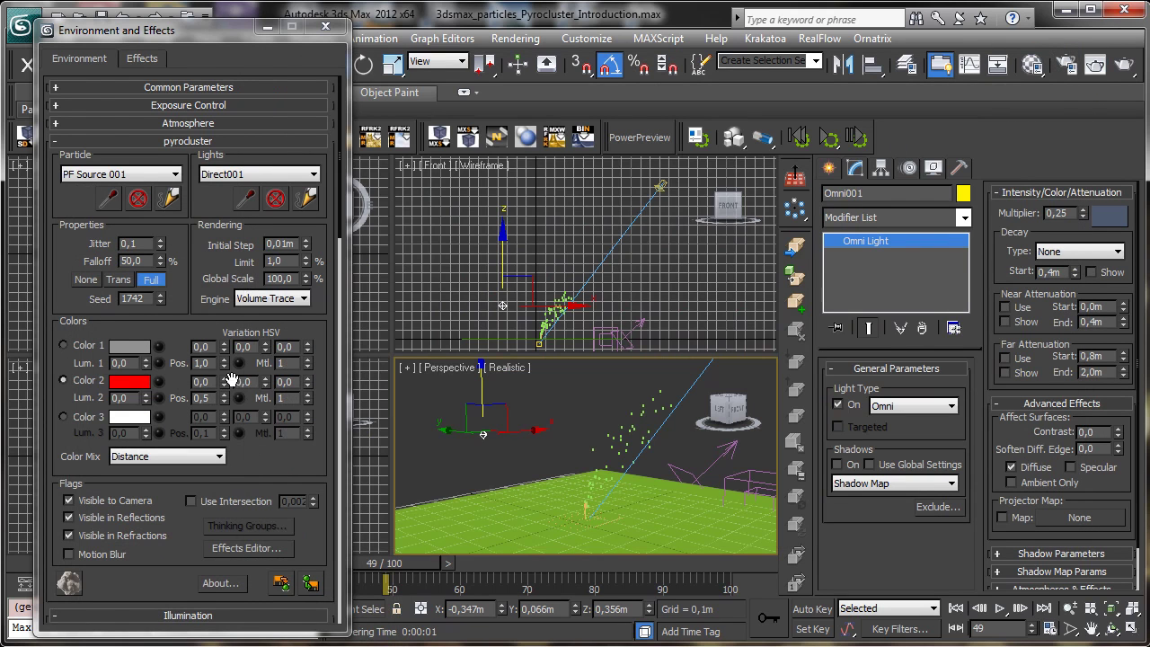
Activate the pyrocluster's third color, make Color 3 a saturated orange-yellow (hue 26), and render the perspective view
{"action": "left_click", "coordinate": [65, 417]}
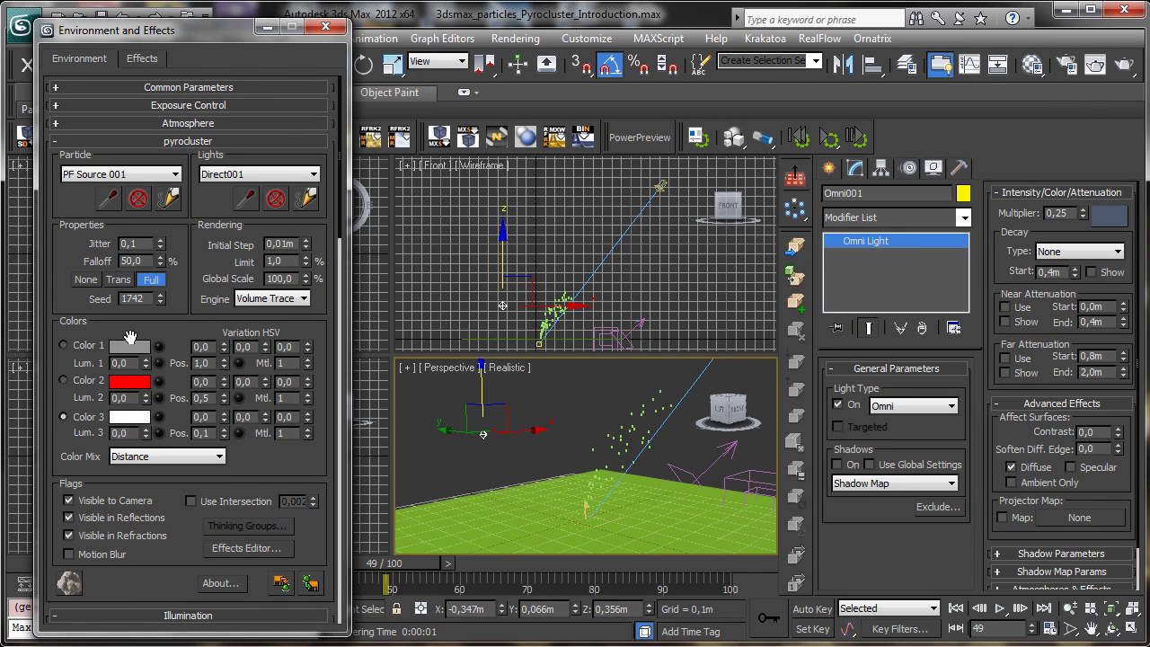
{"action": "left_click", "coordinate": [132, 420]}
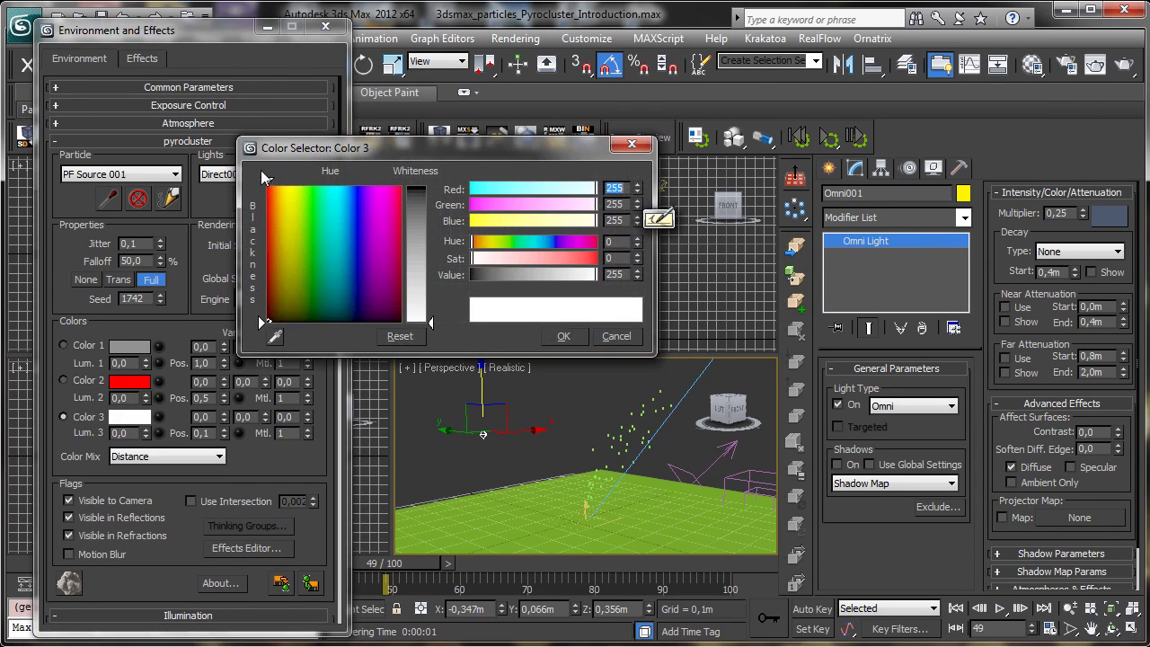
{"action": "left_click_drag", "start_coordinate": [267, 184], "coordinate": [280, 184]}
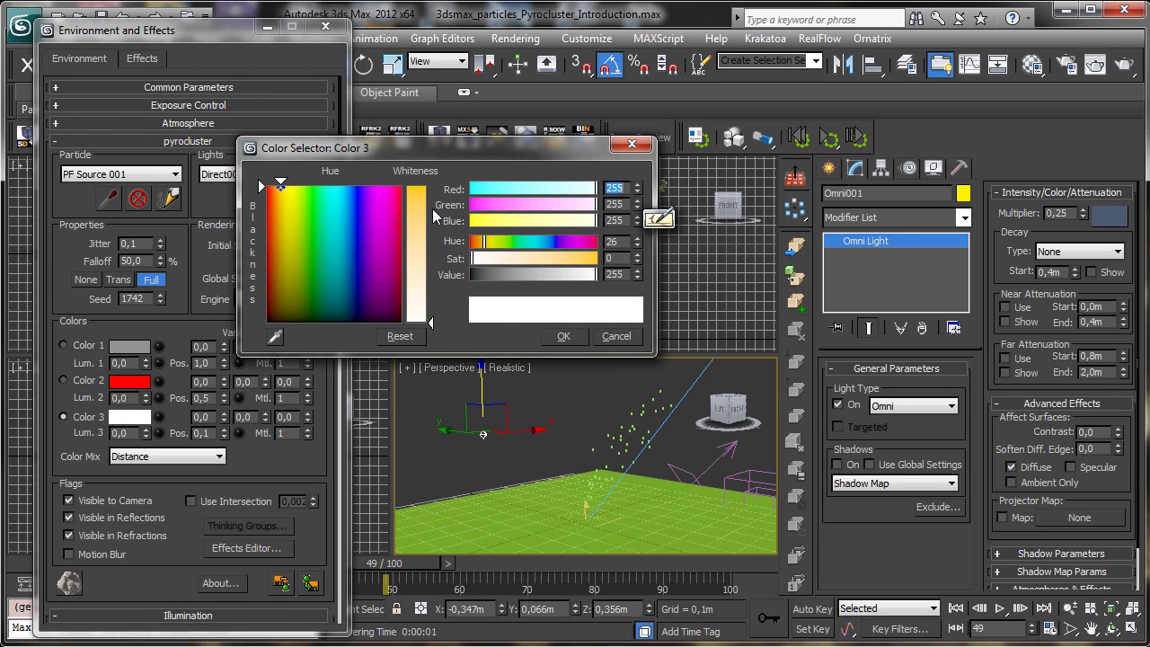
{"action": "left_click_drag", "start_coordinate": [431, 322], "coordinate": [432, 187]}
{"action": "left_click", "coordinate": [566, 337]}
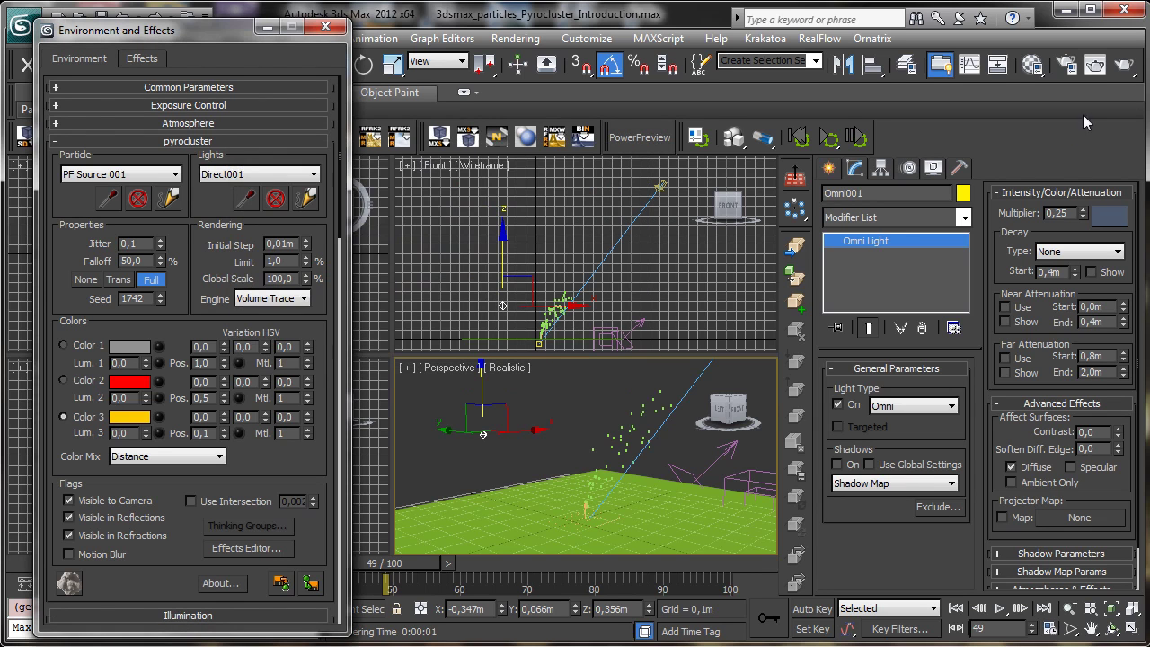
{"action": "left_click", "coordinate": [1125, 64]}
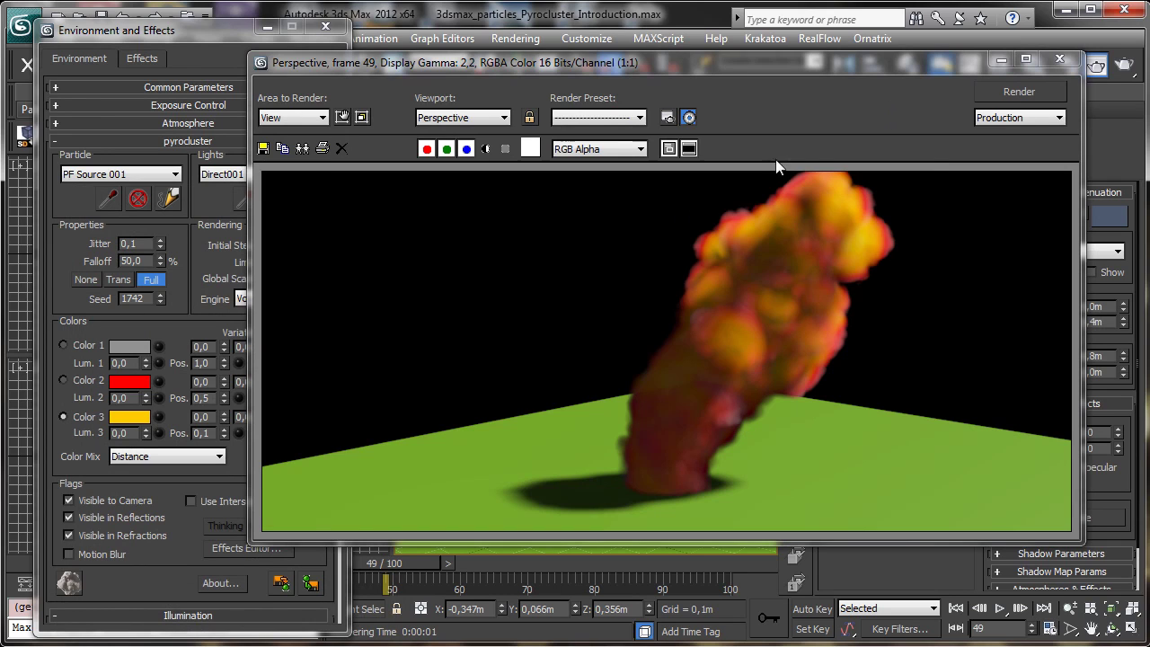
Change the pyrocluster's Color 1 to bright green (RGB 18, 255, 0) and re-render the perspective view
{"action": "left_click", "coordinate": [132, 346]}
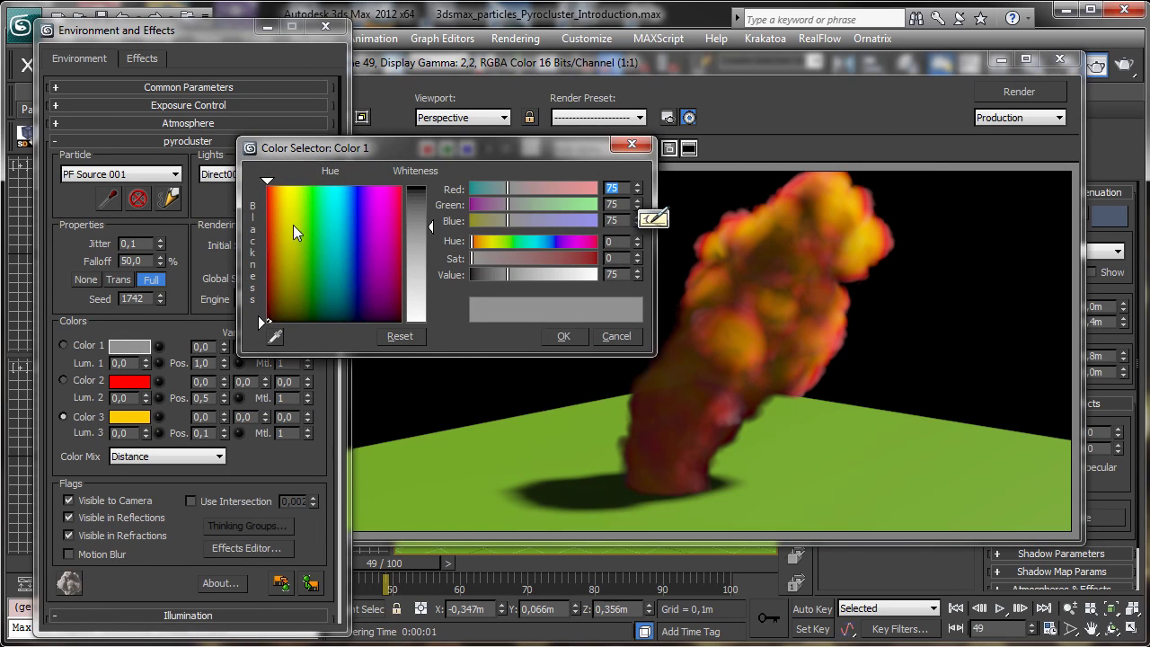
{"action": "left_click_drag", "start_coordinate": [293, 224], "coordinate": [310, 186]}
{"action": "left_click_drag", "start_coordinate": [416, 226], "coordinate": [415, 186]}
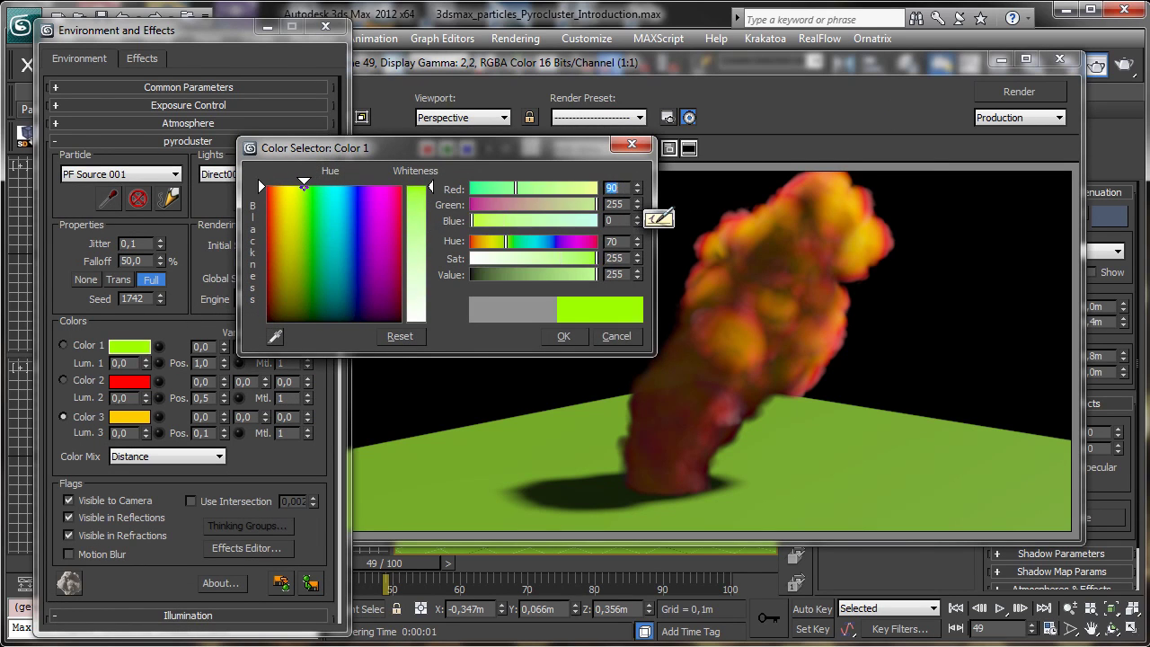
{"action": "left_click", "coordinate": [303, 189]}
{"action": "left_click", "coordinate": [310, 186]}
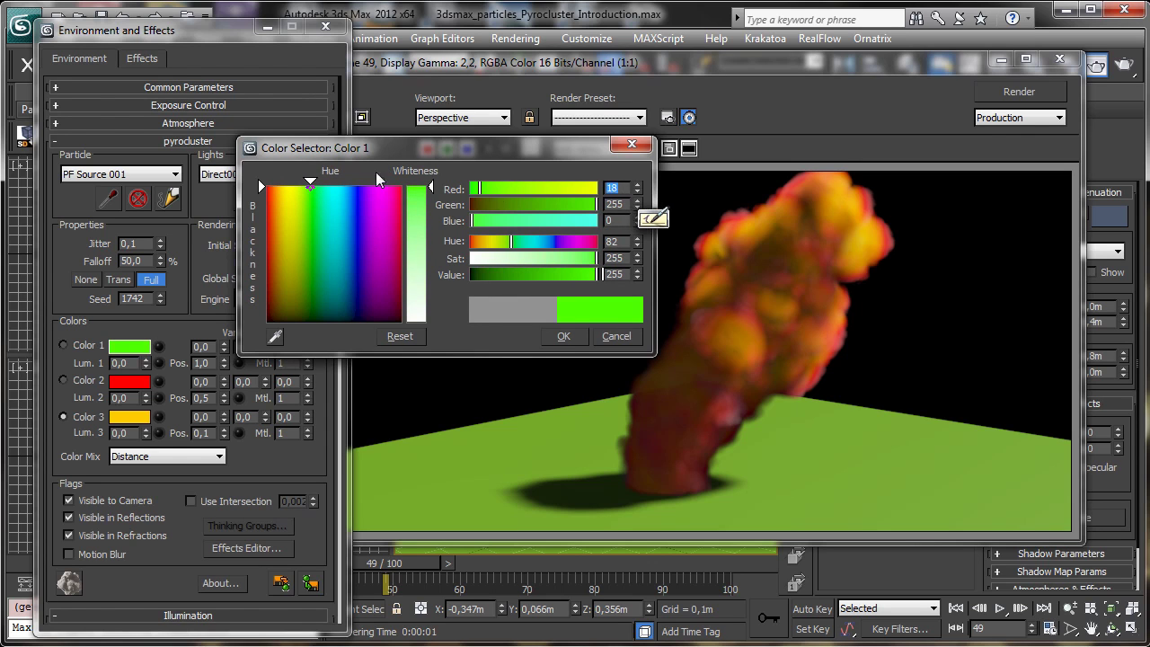
{"action": "left_click", "coordinate": [574, 341]}
{"action": "left_click", "coordinate": [1018, 92]}
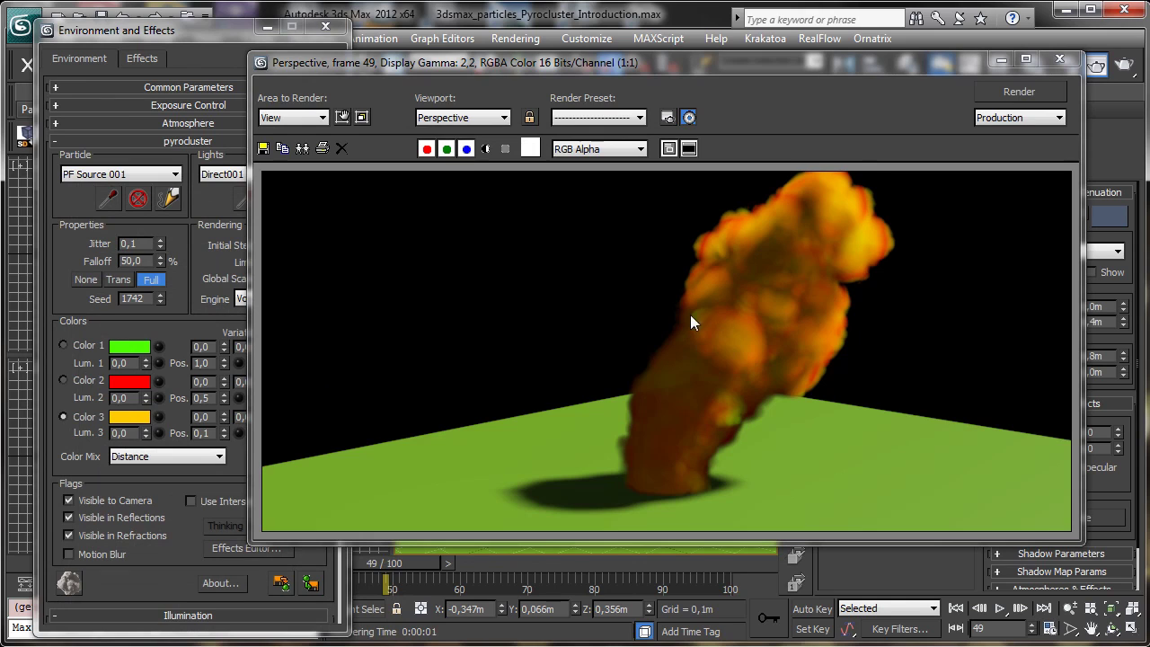
{"action": "left_click", "coordinate": [1007, 63]}
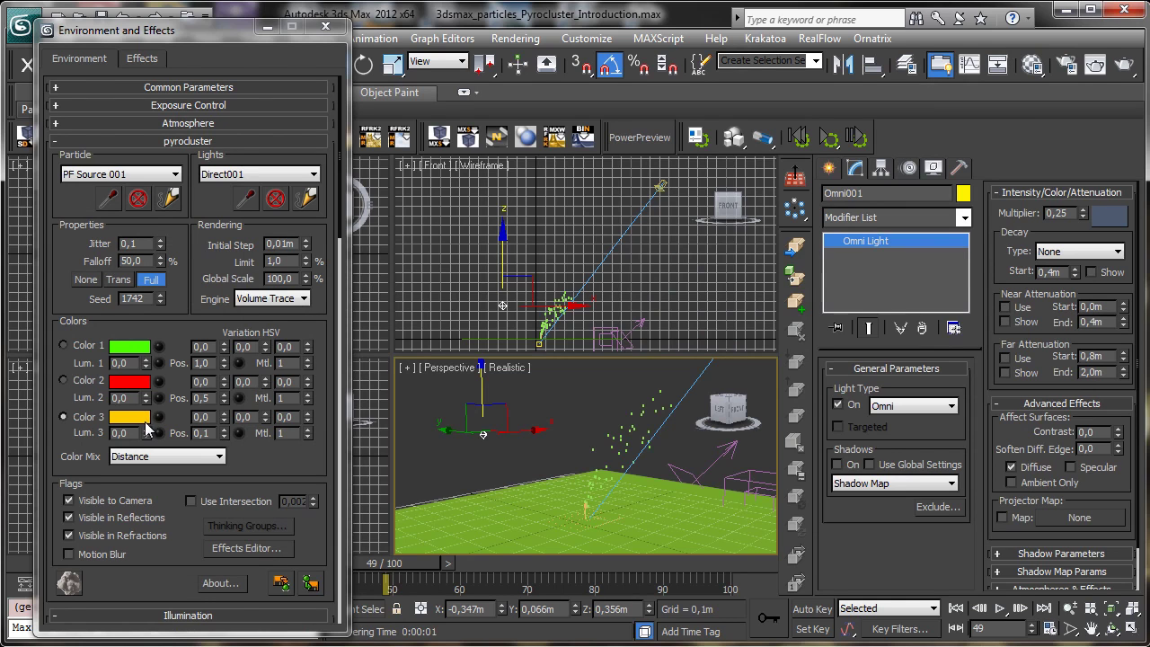
Test-render the smoke with Color 3's luminosity at 100, and reset that luminosity to 0
{"action": "left_click_drag", "start_coordinate": [157, 435], "coordinate": [145, 317]}
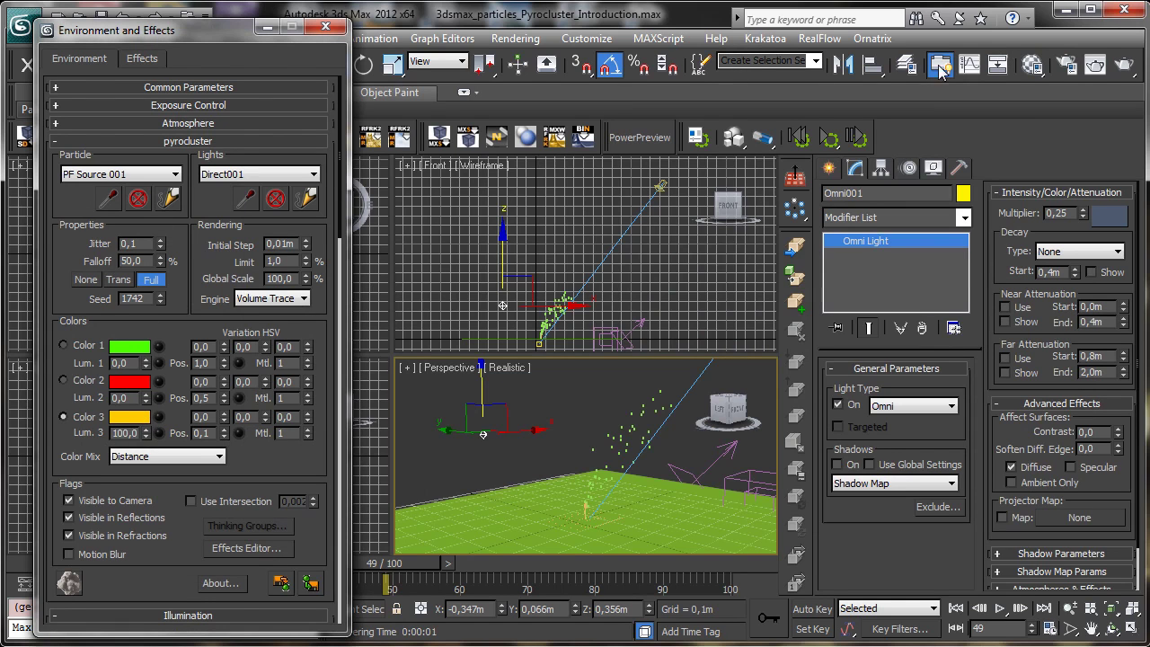
{"action": "left_click", "coordinate": [940, 70]}
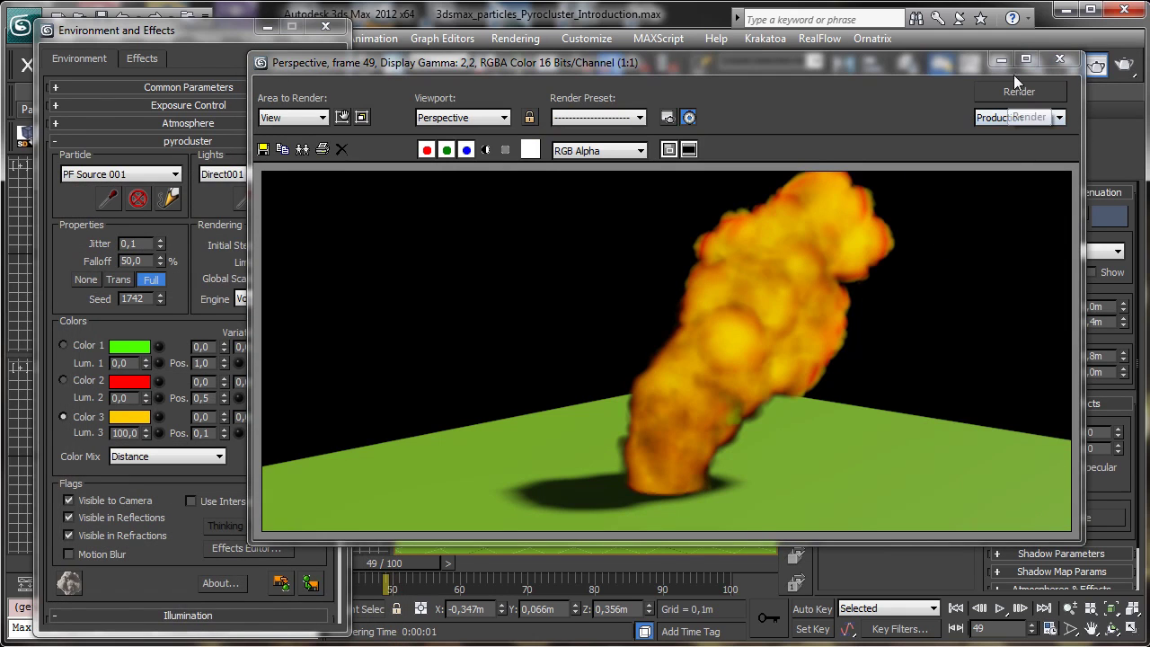
{"action": "left_click", "coordinate": [1059, 59]}
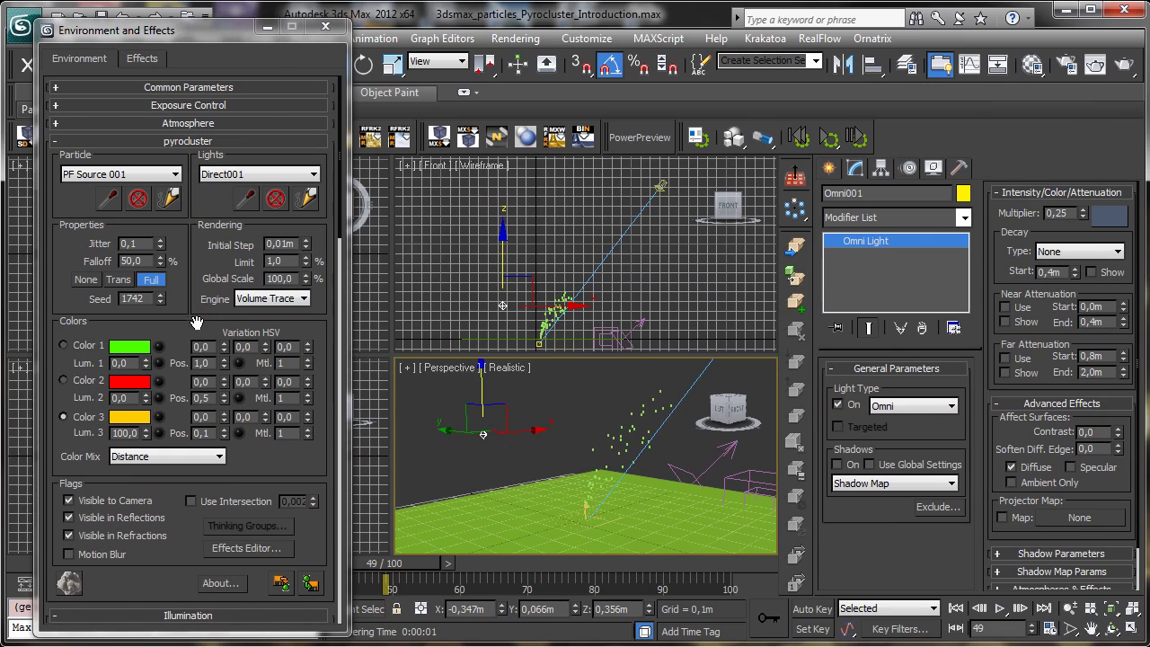
{"action": "right_click", "coordinate": [145, 436]}
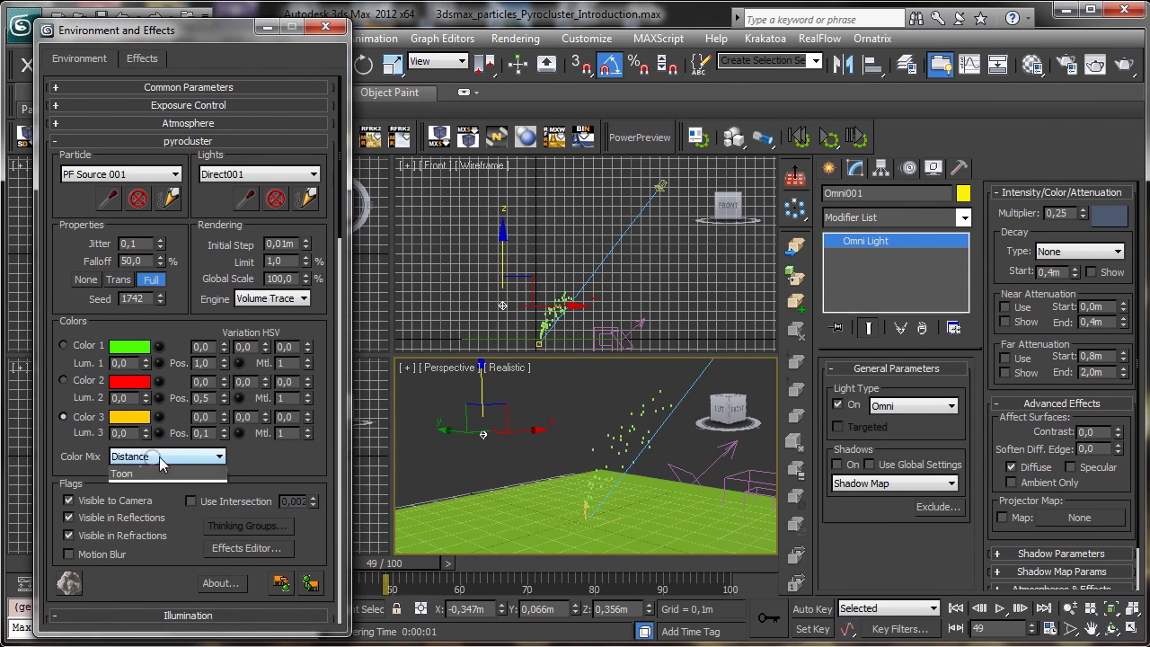
Test-render the smoke with the color mix set to Density, and restore the mix to Distance
{"action": "left_click", "coordinate": [153, 457]}
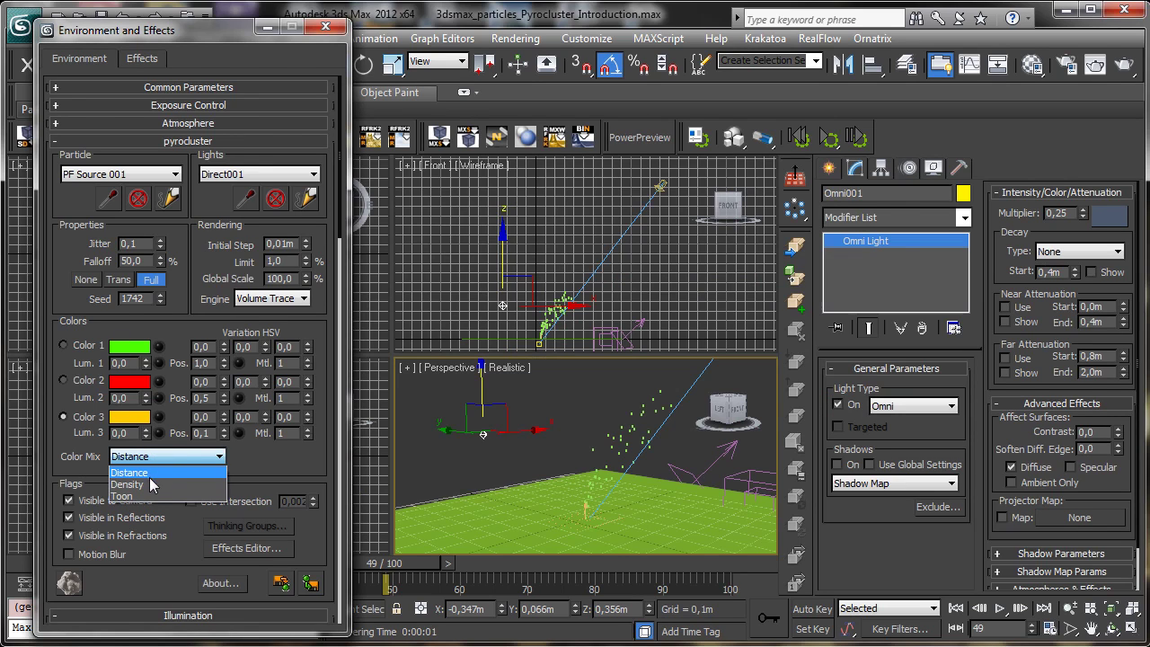
{"action": "left_click", "coordinate": [147, 486]}
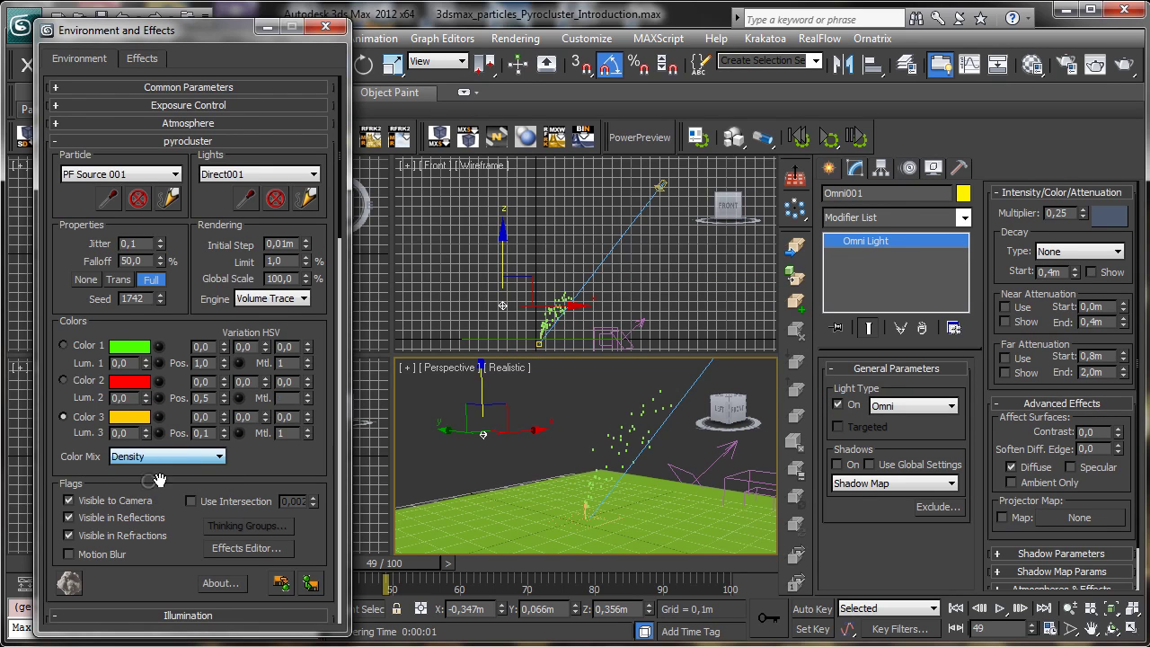
{"action": "left_click", "coordinate": [1124, 61]}
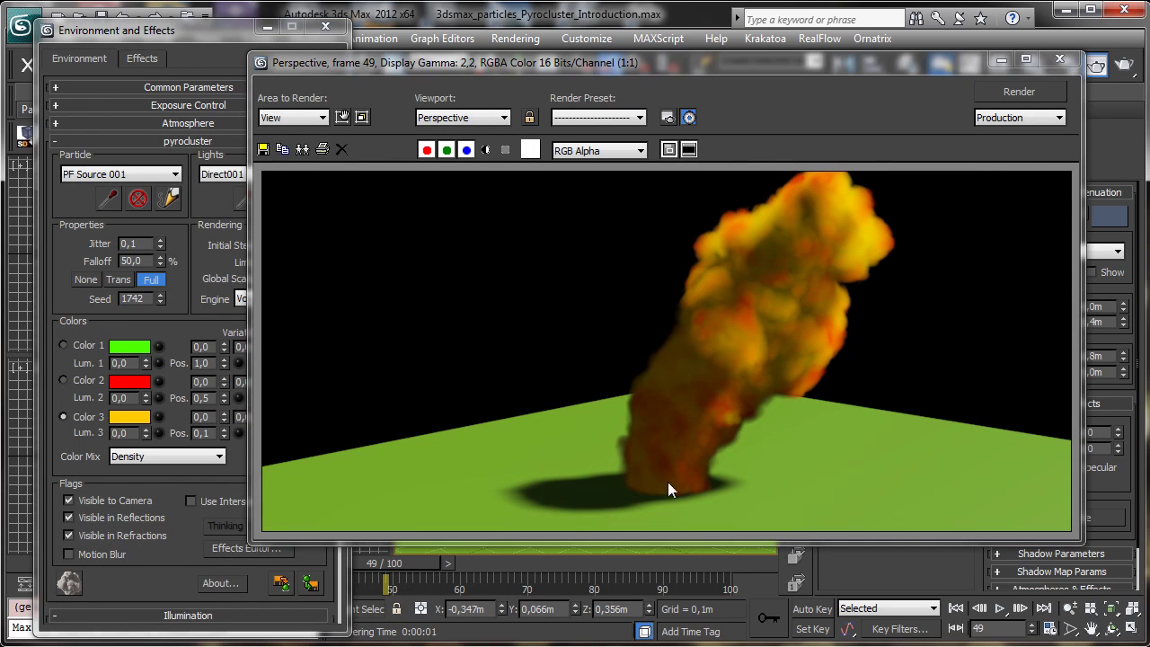
{"action": "left_click", "coordinate": [1000, 59]}
{"action": "left_click", "coordinate": [165, 456]}
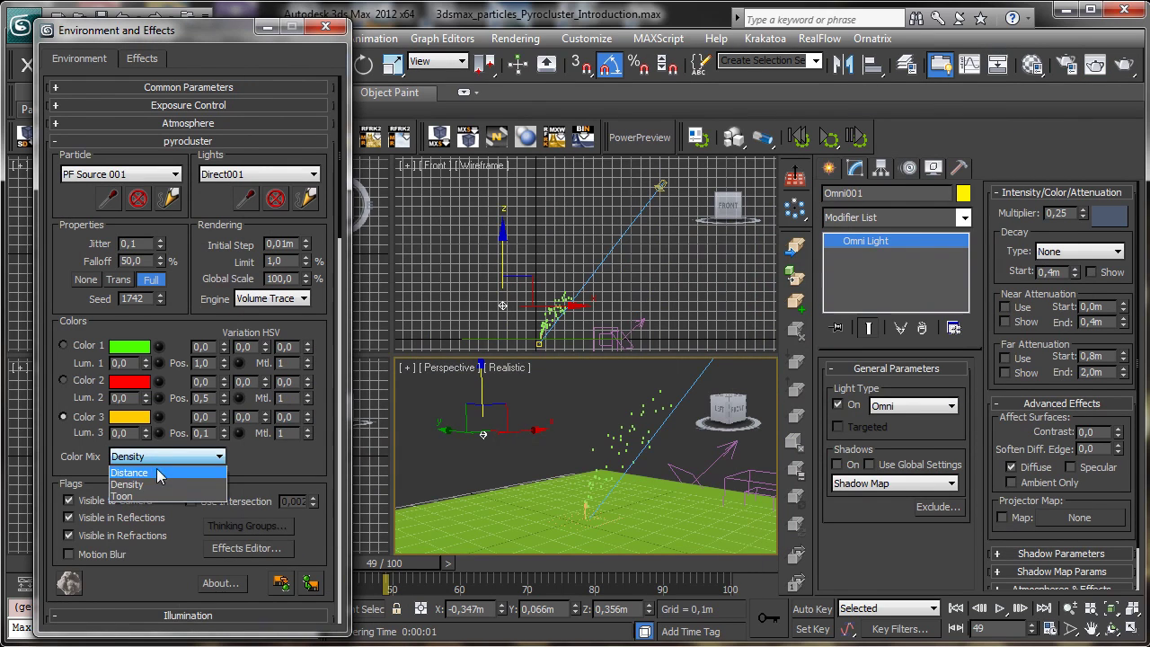
{"action": "left_click", "coordinate": [159, 474]}
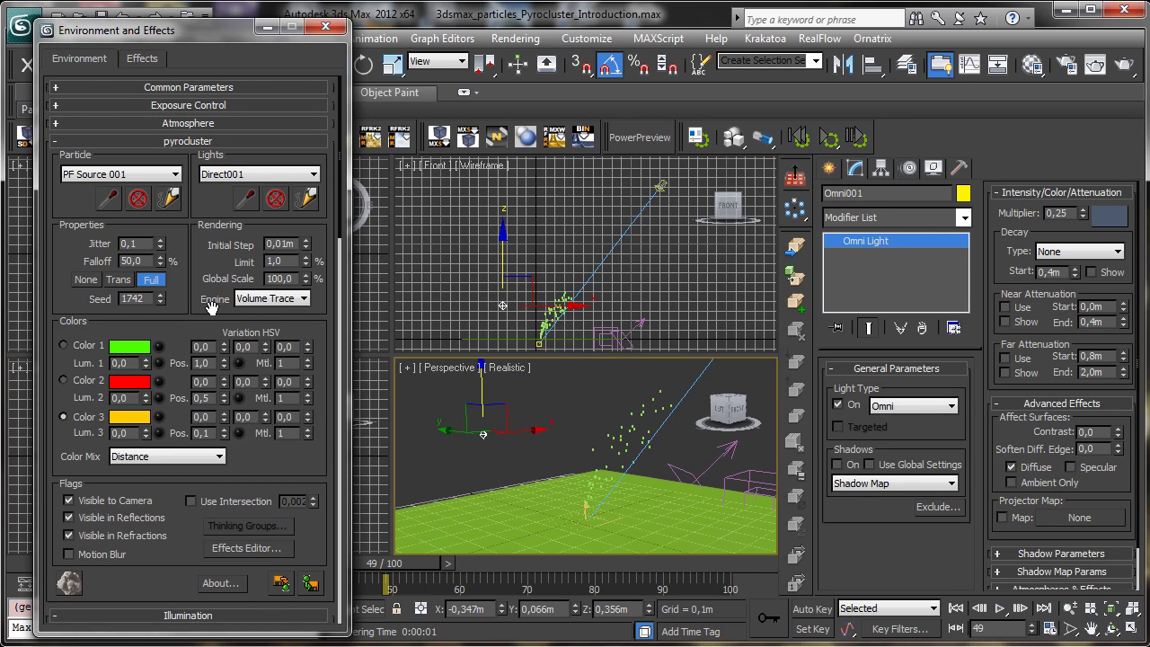
Examine the effects available for Color 1 in the PyroCluster Effect Editor and close it without assigning one
{"action": "left_click", "coordinate": [158, 347]}
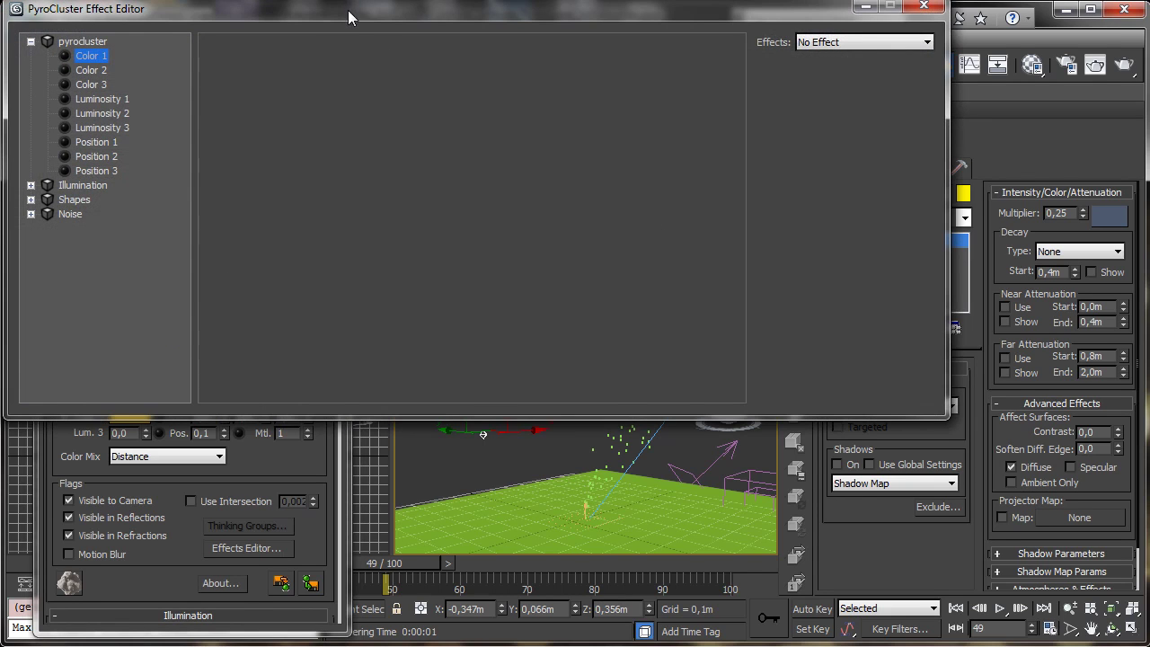
{"action": "left_click_drag", "start_coordinate": [348, 10], "coordinate": [356, 92]}
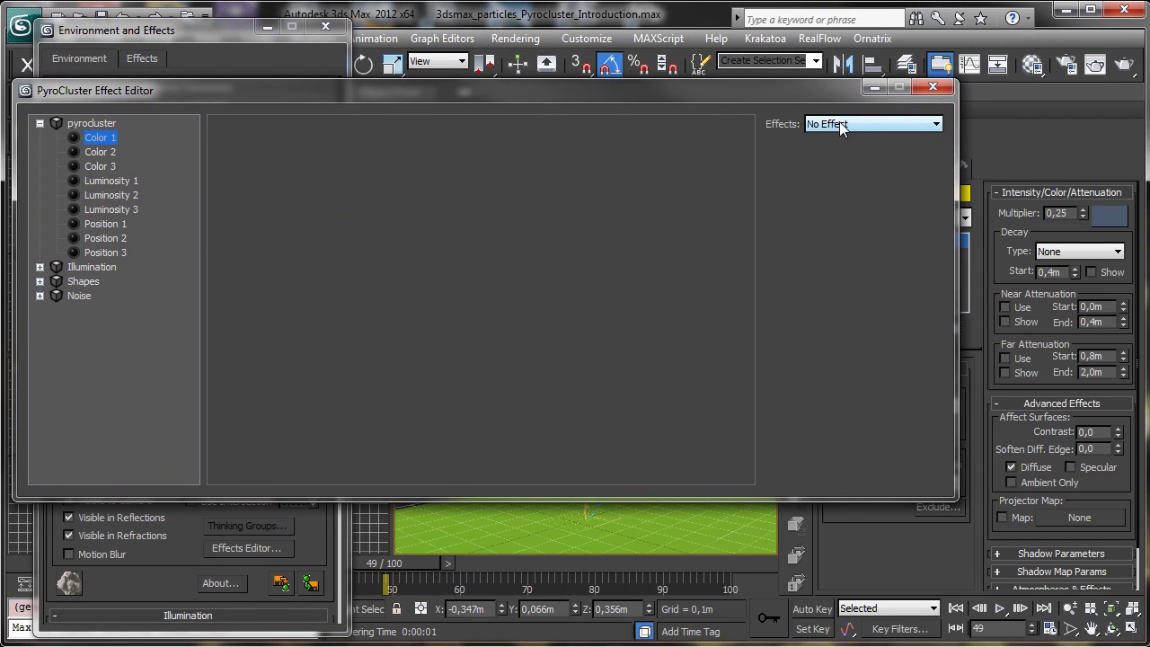
{"action": "left_click", "coordinate": [837, 125]}
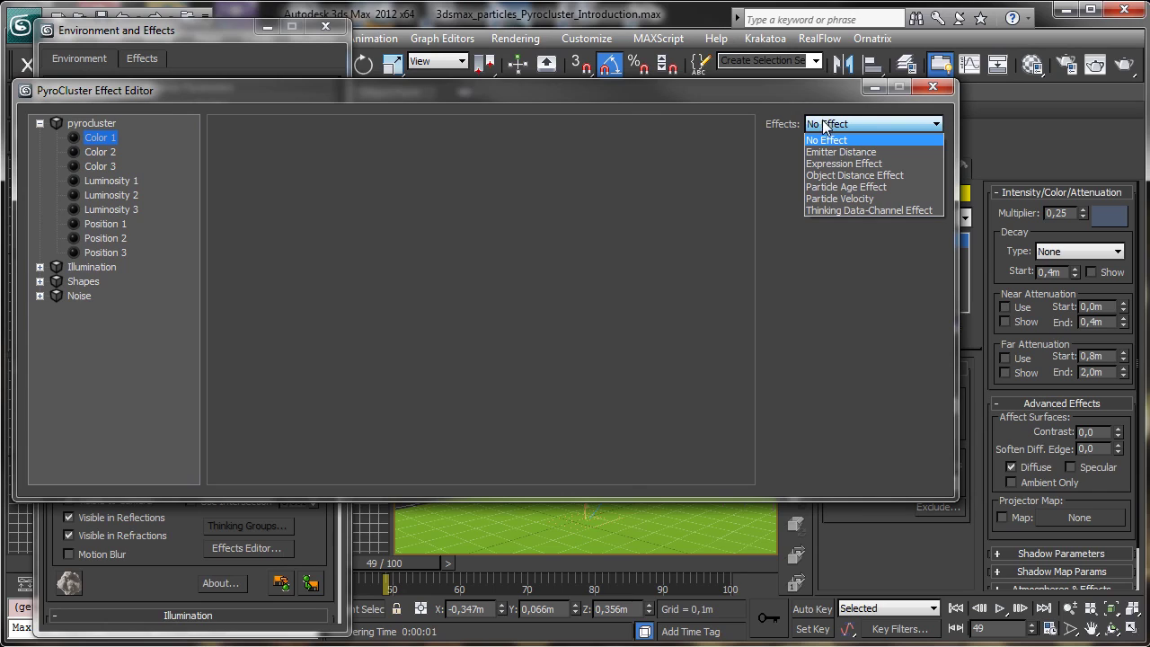
{"action": "left_click", "coordinate": [404, 226]}
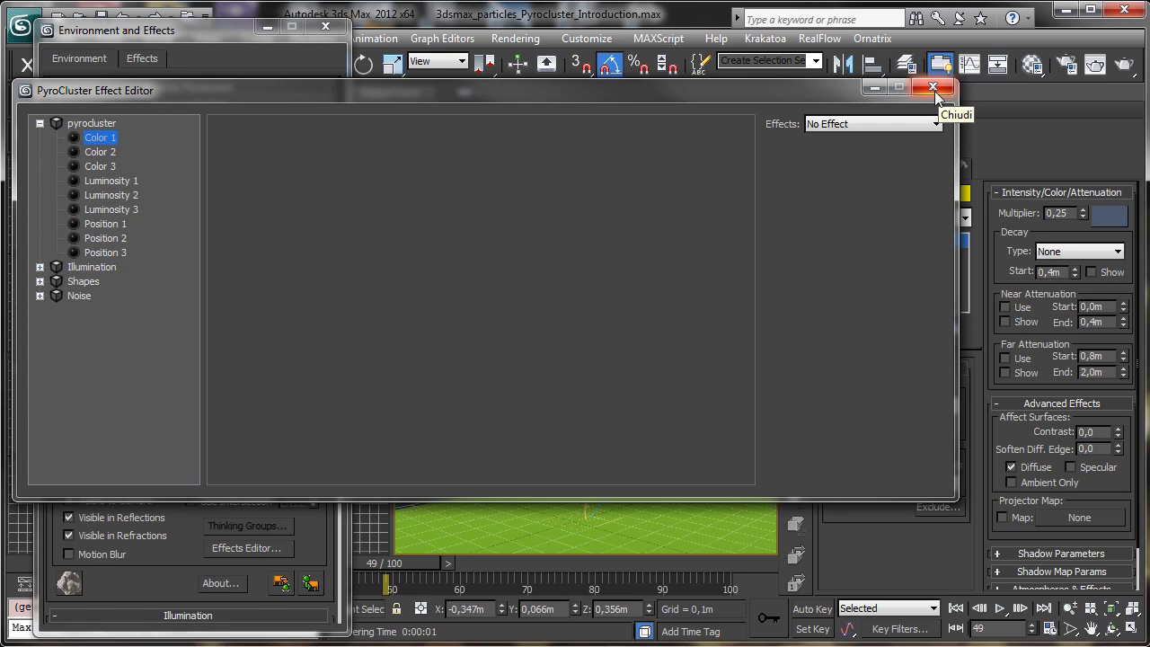
{"action": "left_click", "coordinate": [850, 126]}
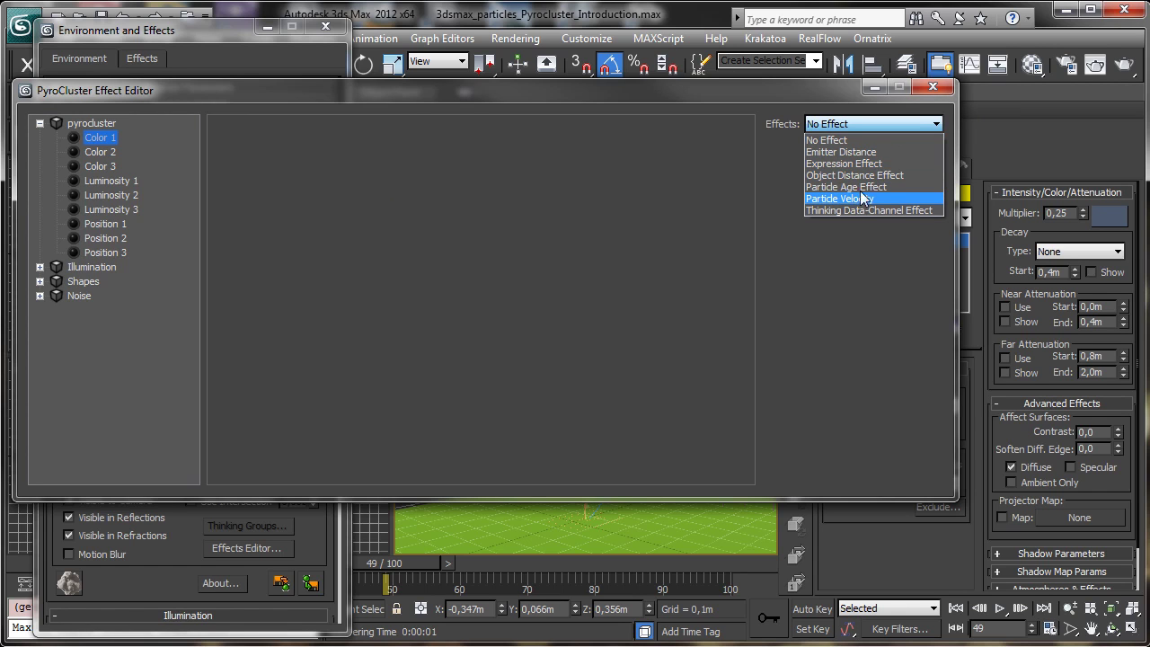
{"action": "left_click", "coordinate": [939, 96]}
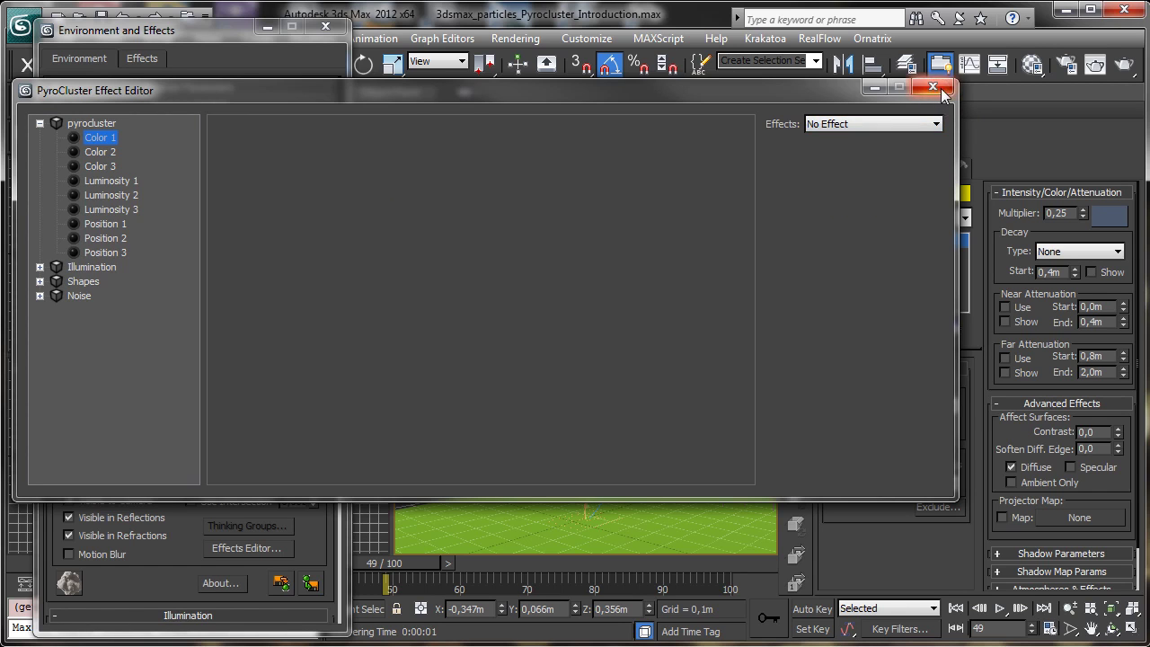
{"action": "left_click", "coordinate": [934, 88]}
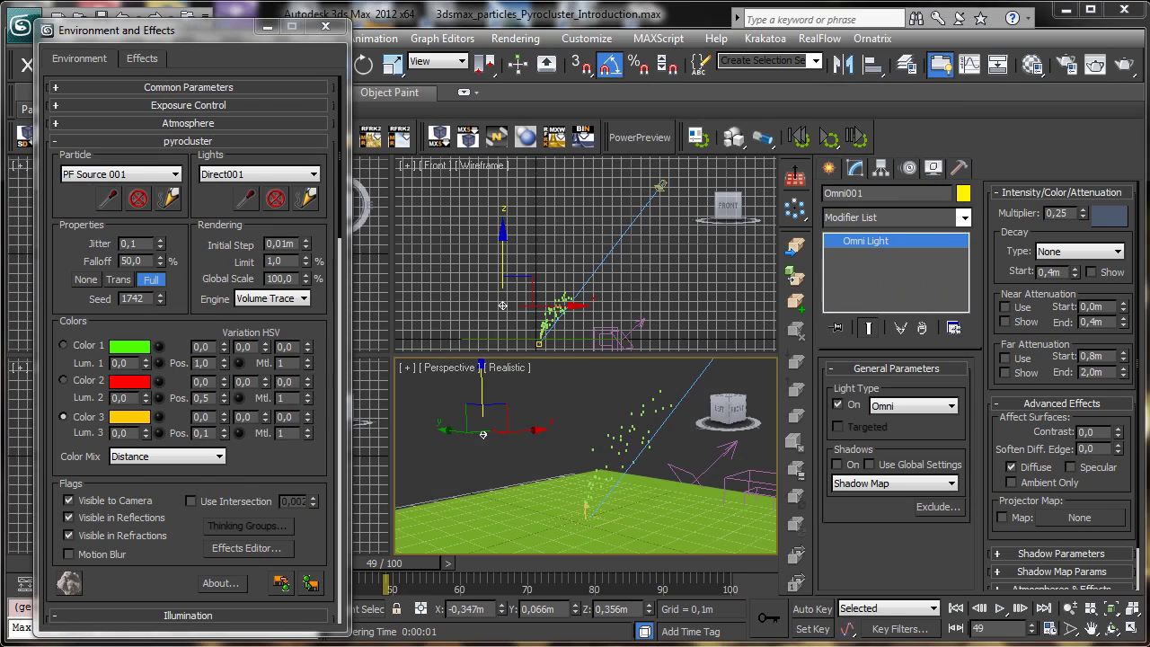
Keep three colors active for the pyrocluster and set Color 3 to white
{"action": "left_click", "coordinate": [63, 380]}
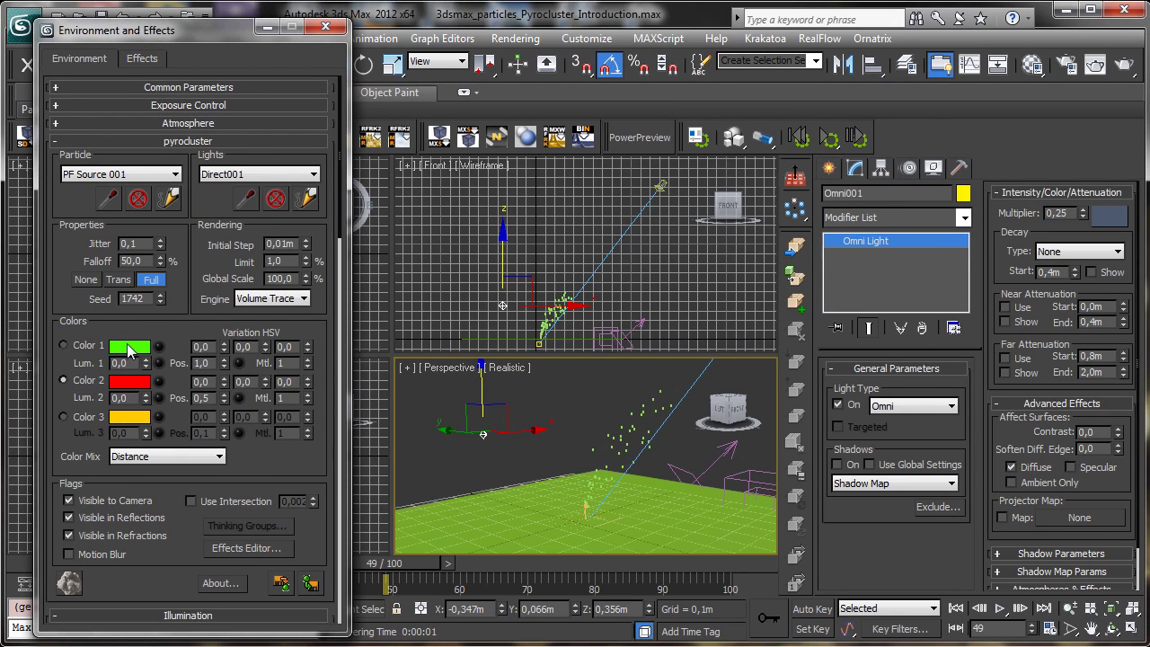
{"action": "left_click", "coordinate": [63, 416]}
{"action": "left_click", "coordinate": [125, 419]}
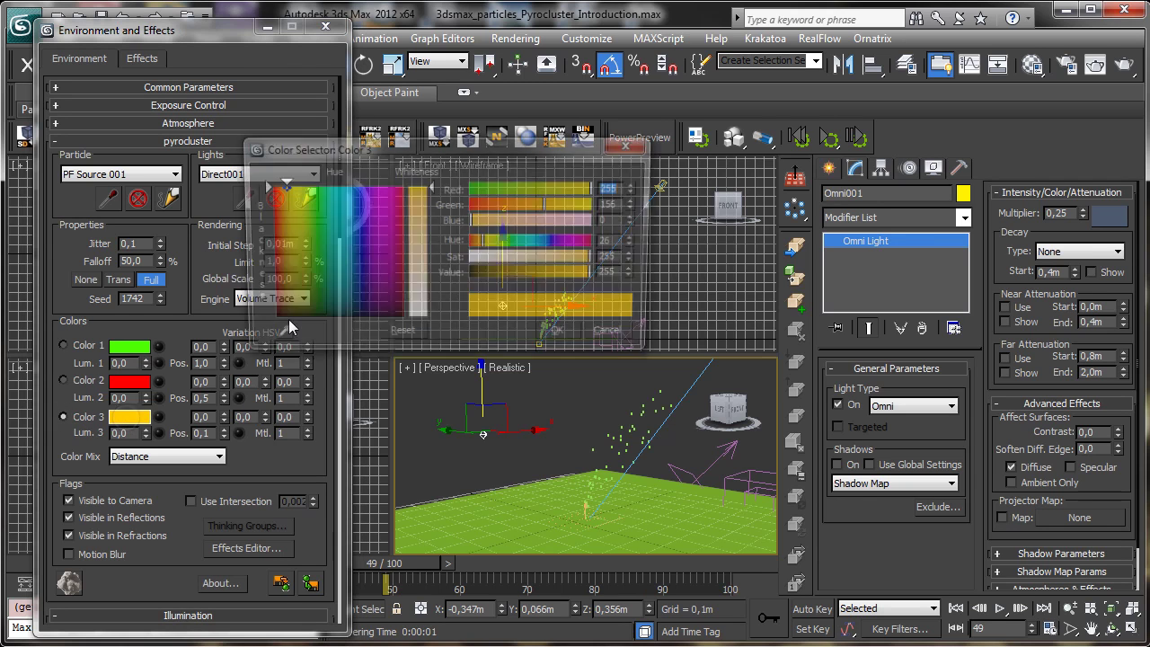
{"action": "left_click_drag", "start_coordinate": [414, 244], "coordinate": [416, 320]}
{"action": "left_click", "coordinate": [563, 337]}
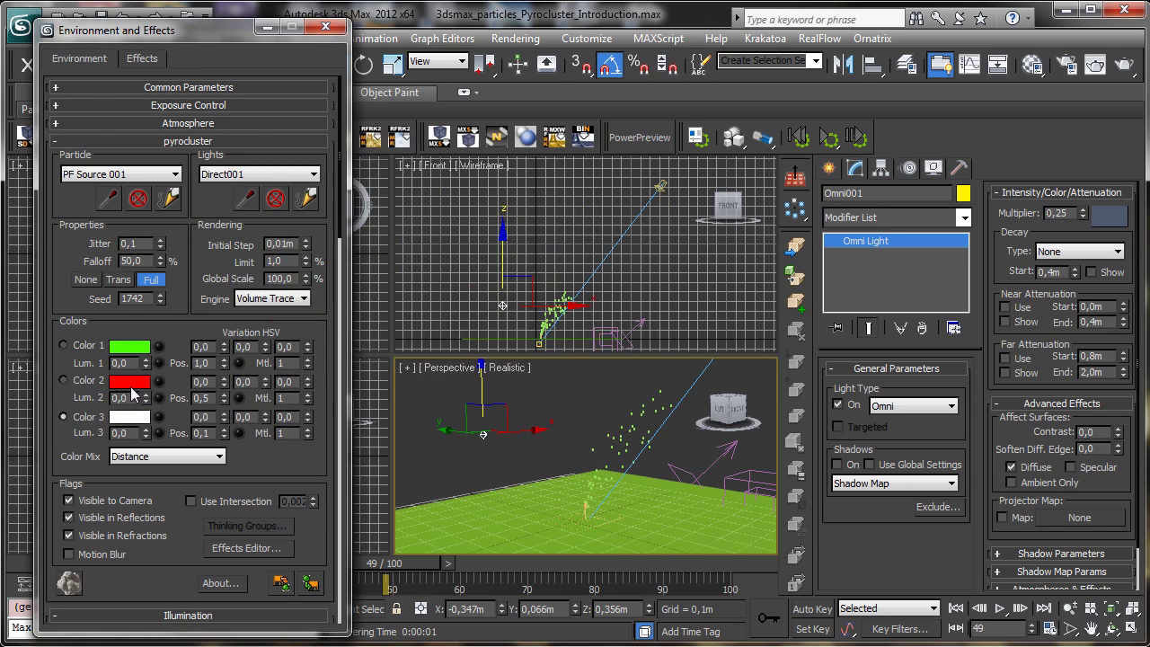
Set the pyrocluster's Color 2 to dark gray (RGB 29, 29, 29)
{"action": "left_click", "coordinate": [130, 380]}
{"action": "left_click_drag", "start_coordinate": [300, 222], "coordinate": [269, 322]}
{"action": "left_click_drag", "start_coordinate": [417, 235], "coordinate": [433, 205]}
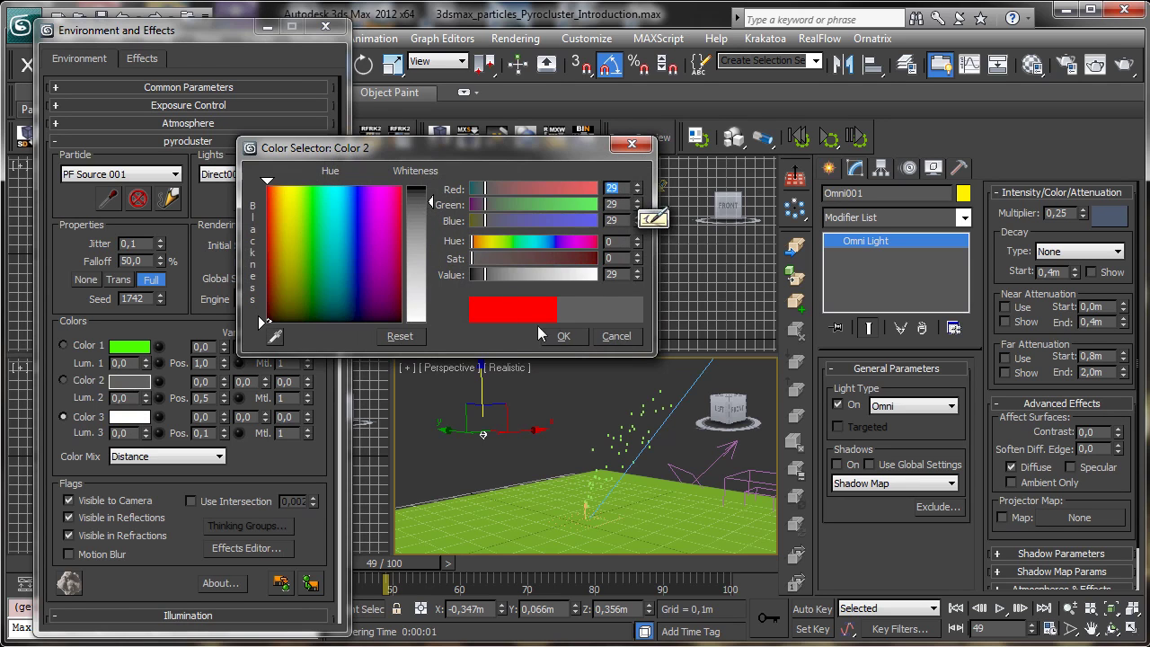
{"action": "left_click", "coordinate": [564, 336]}
Set the pyrocluster's Color 1 to near black (RGB 9, 9, 9) and test-render the smoke
{"action": "left_click", "coordinate": [129, 346]}
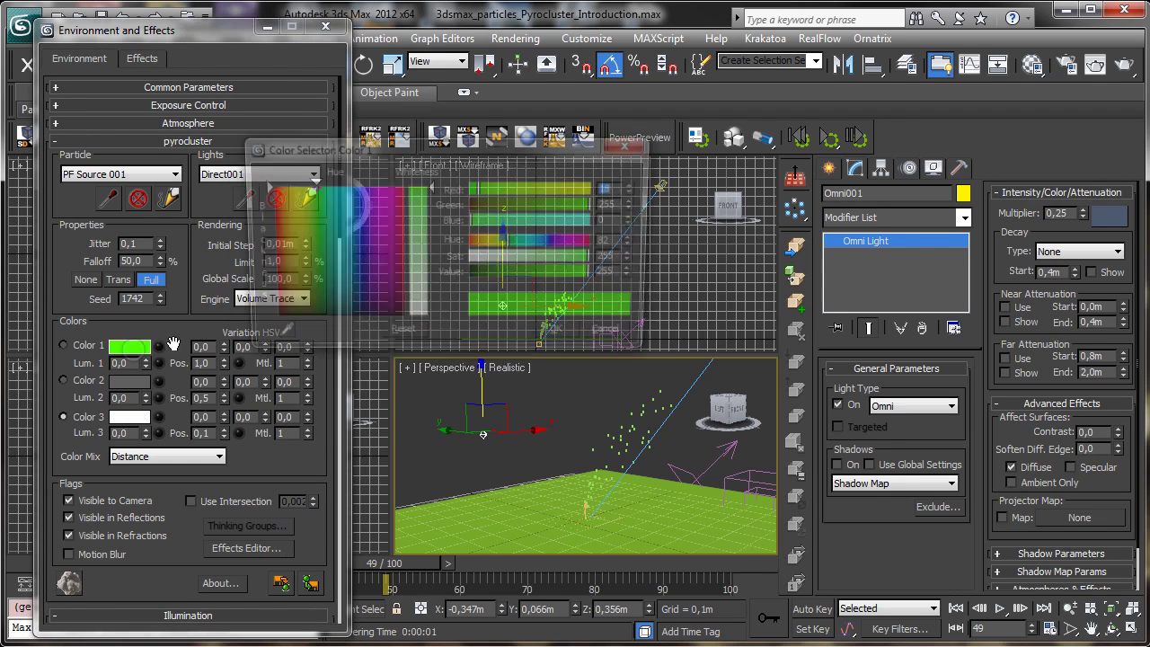
{"action": "left_click_drag", "start_coordinate": [350, 246], "coordinate": [388, 284]}
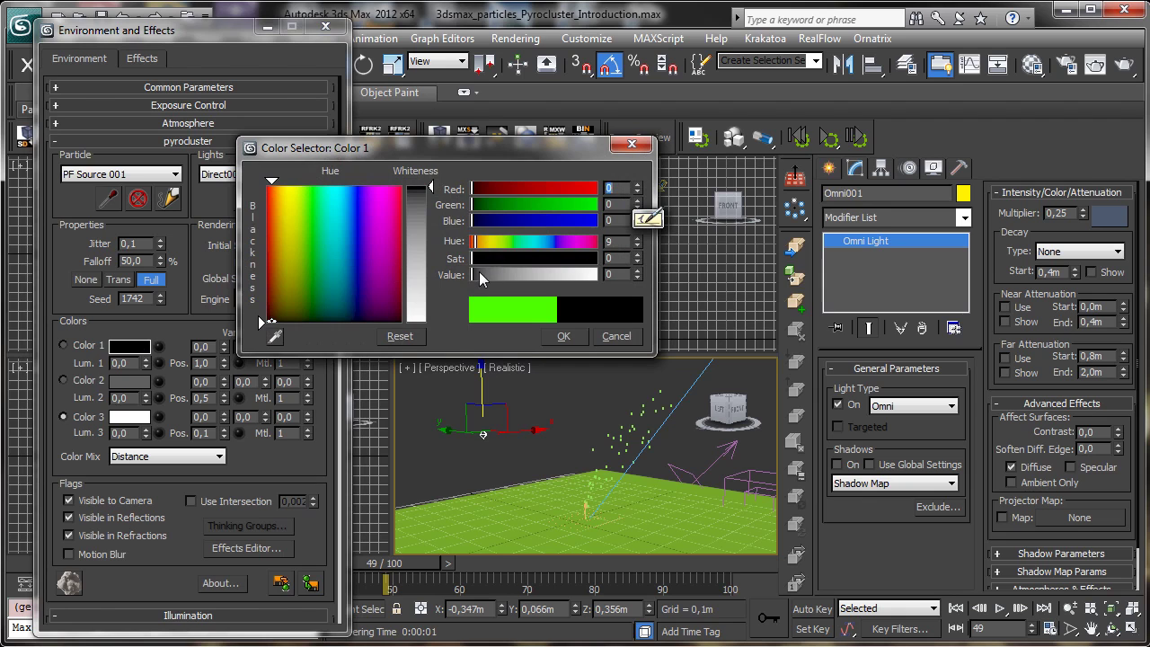
{"action": "left_click_drag", "start_coordinate": [479, 271], "coordinate": [477, 279]}
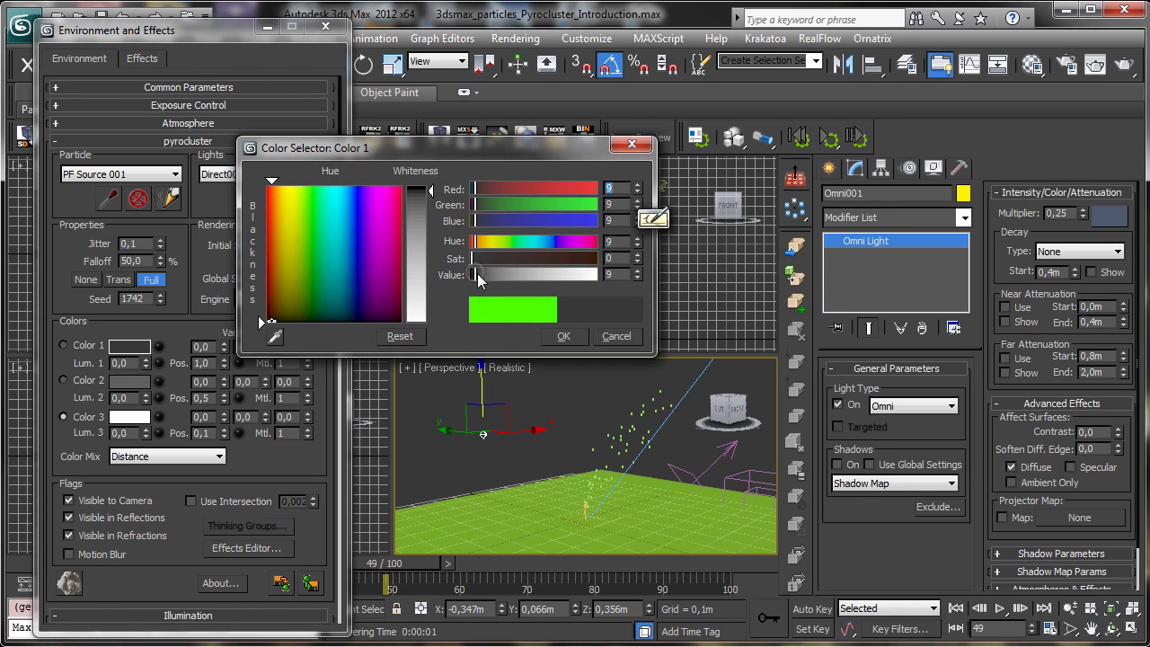
{"action": "left_click", "coordinate": [562, 337]}
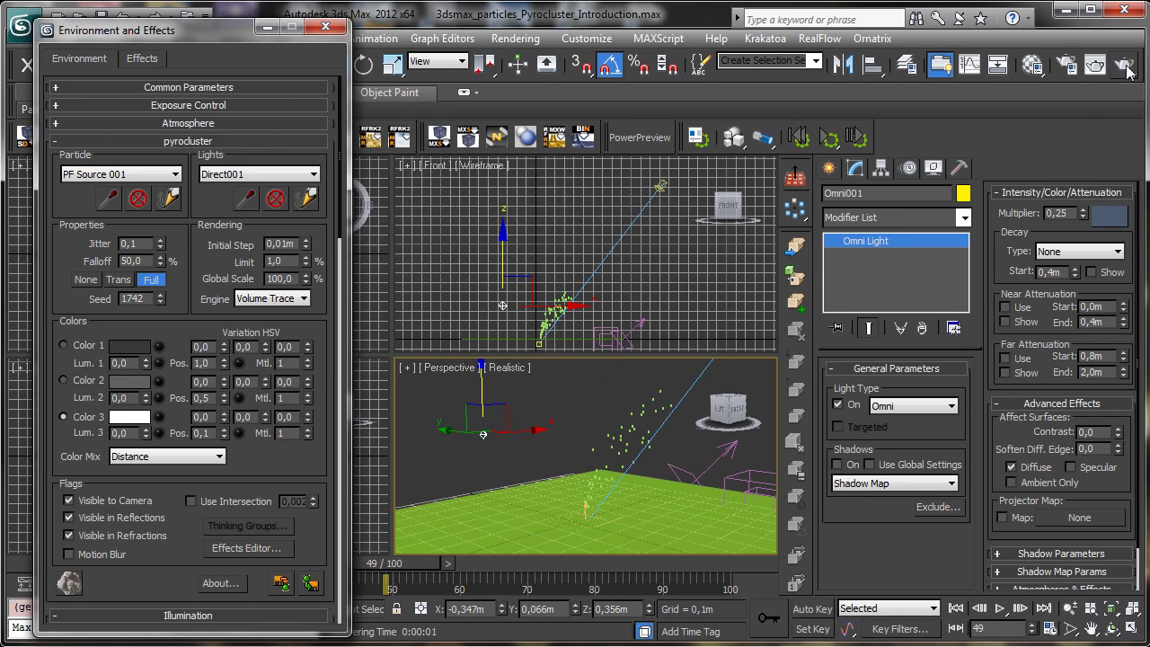
{"action": "left_click", "coordinate": [1124, 66]}
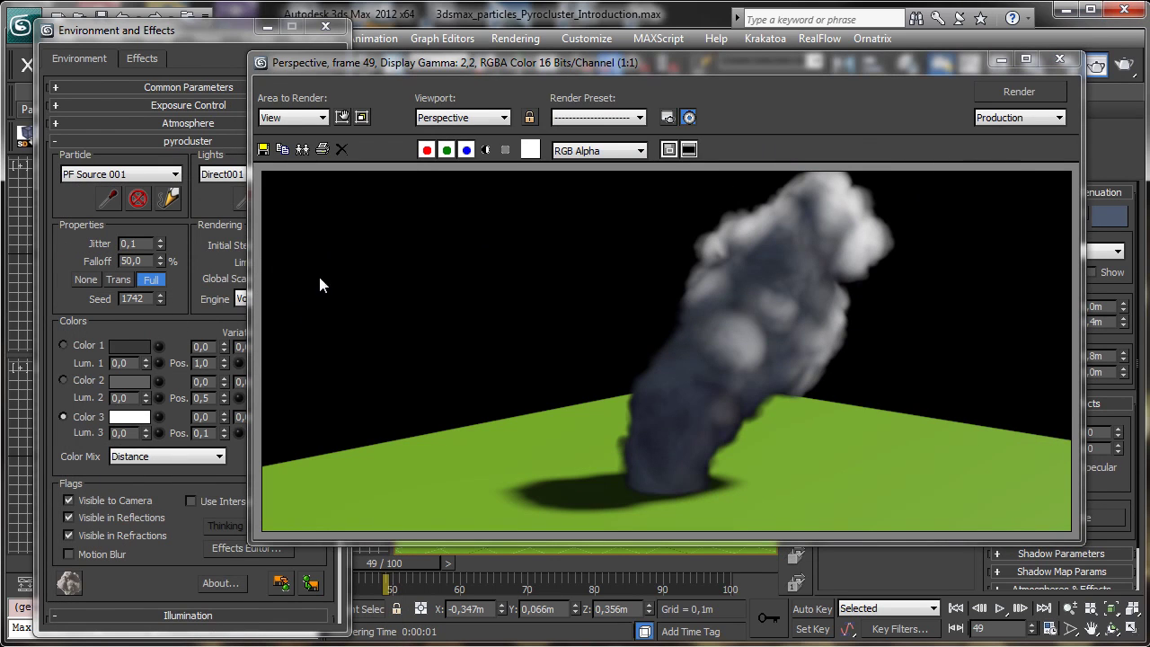
Set the pyrocluster's color mix to Density, render the view again and minimize the render window
{"action": "left_click", "coordinate": [142, 457]}
{"action": "left_click", "coordinate": [144, 482]}
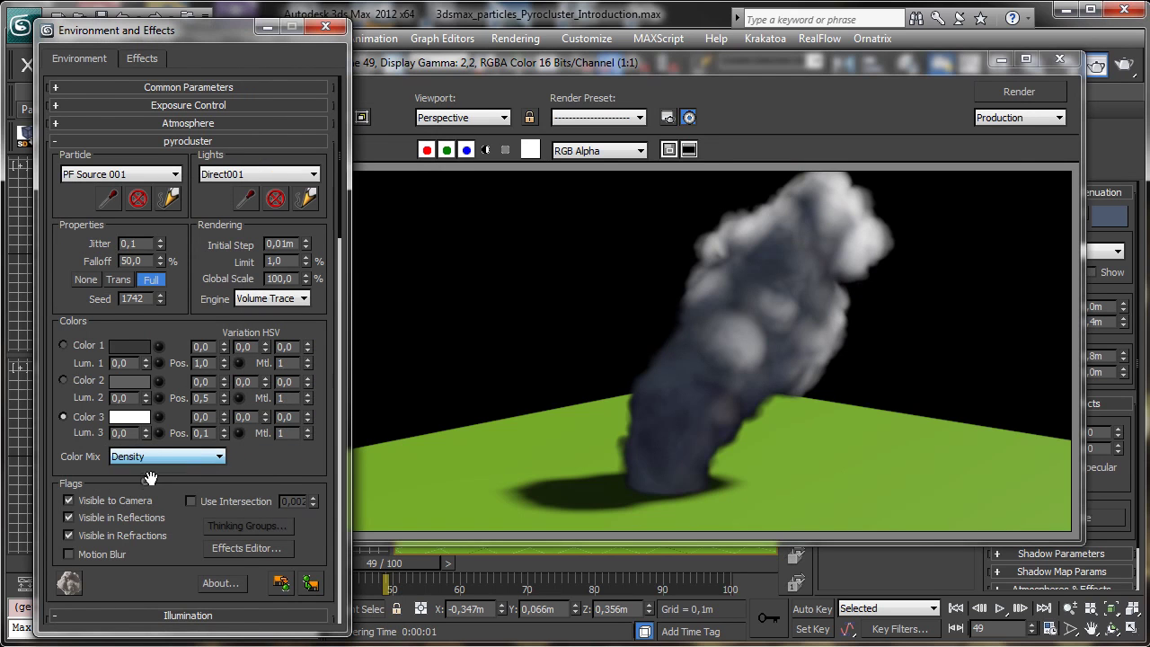
{"action": "left_click", "coordinate": [1012, 92]}
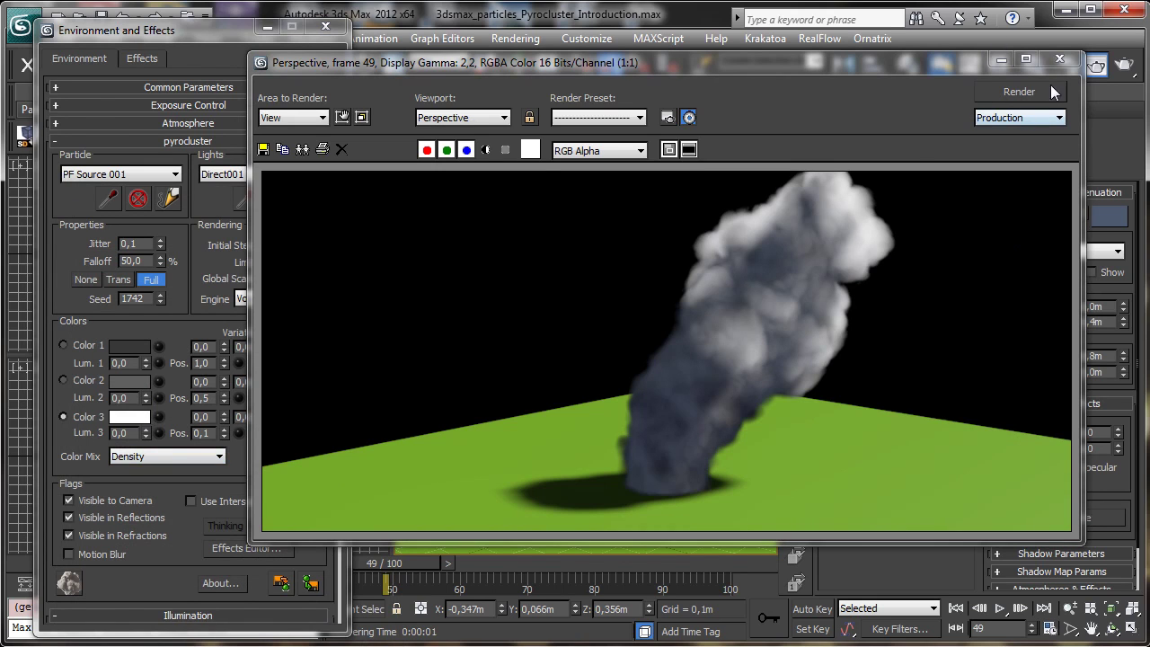
{"action": "left_click", "coordinate": [1003, 60]}
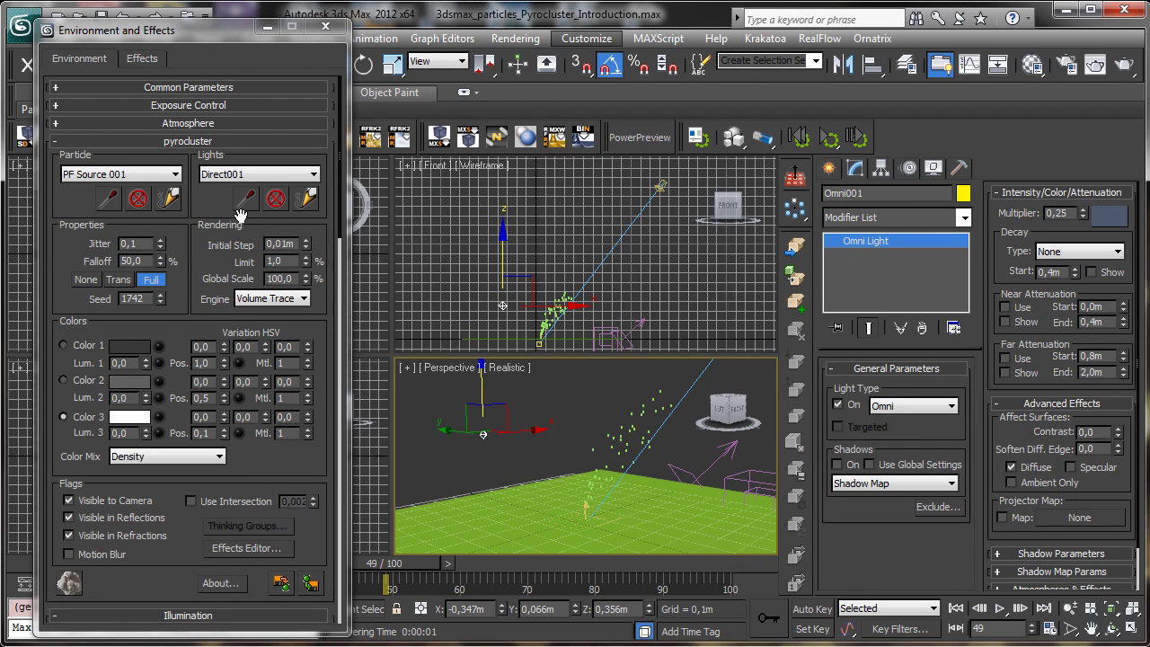
Open the dialog for saving the pyrocluster settings as a .pyc file and cancel it without saving
{"action": "scroll", "coordinate": [171, 314], "scroll_direction": "down", "scroll_amount": 5}
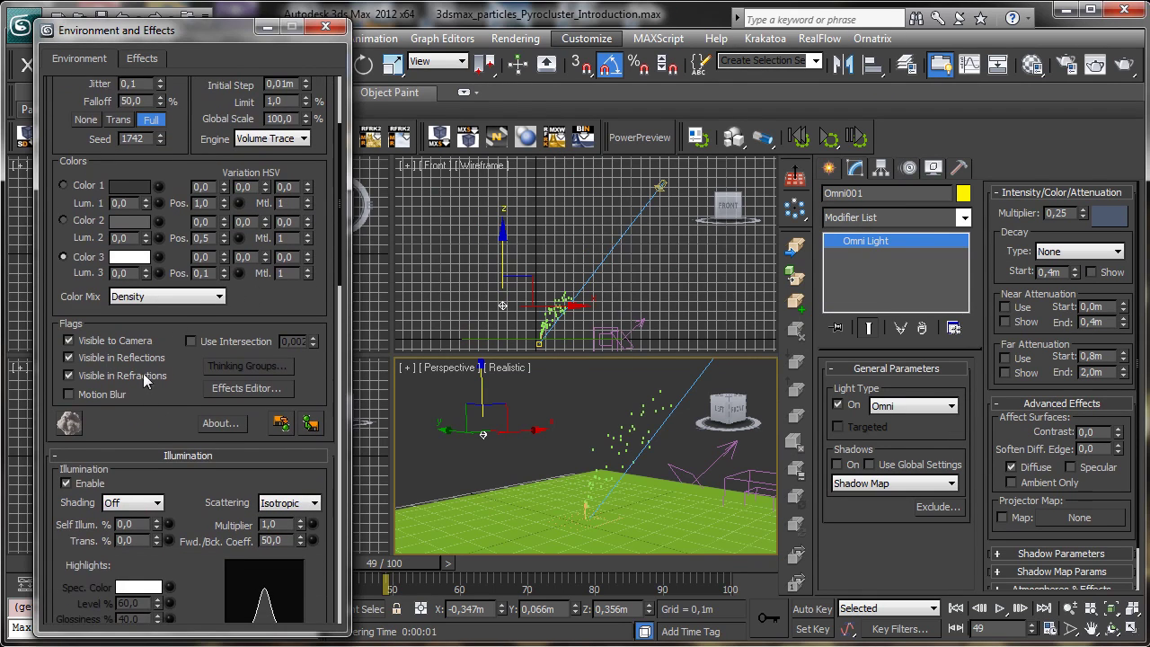
{"action": "scroll", "coordinate": [167, 404], "scroll_direction": "down", "scroll_amount": 5}
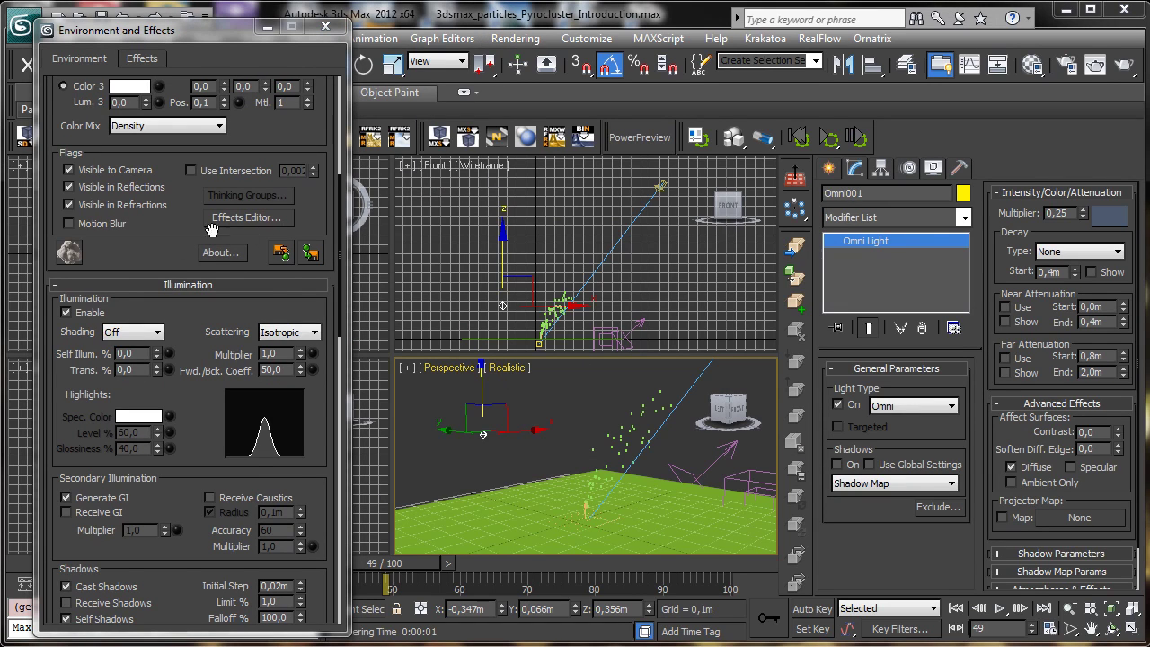
{"action": "left_click", "coordinate": [311, 254]}
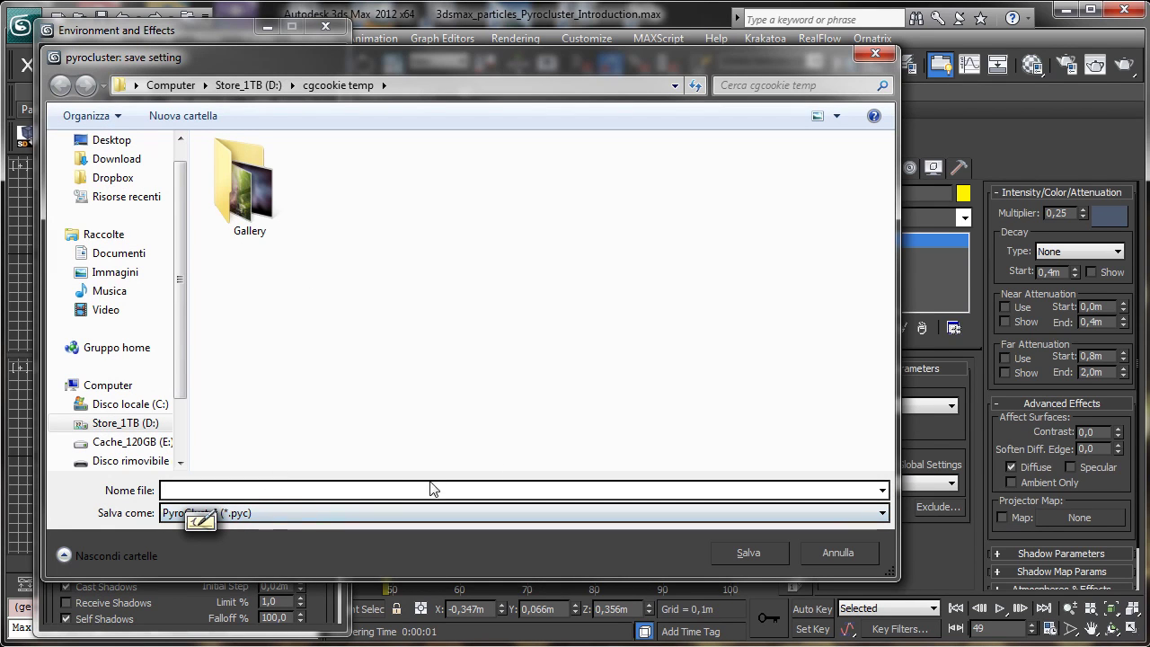
{"action": "left_click", "coordinate": [845, 551]}
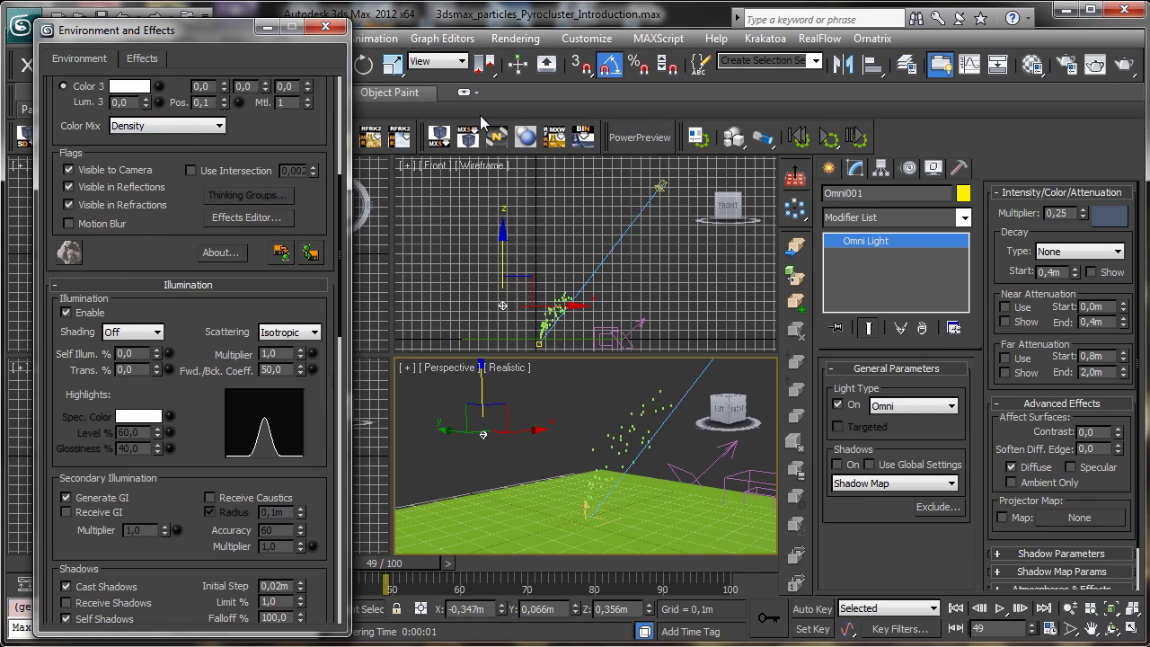
Open the pyrocluster preview beside the settings window and scrub it between Birth and Death
{"action": "left_click", "coordinate": [69, 253]}
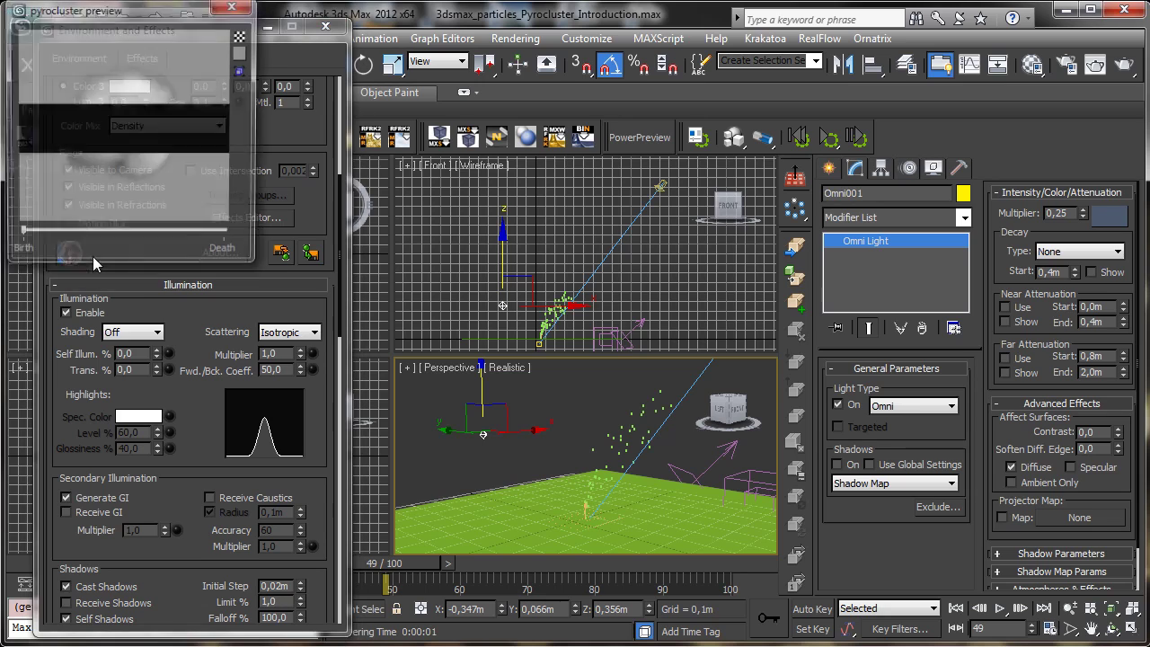
{"action": "left_click_drag", "start_coordinate": [143, 47], "coordinate": [600, 64]}
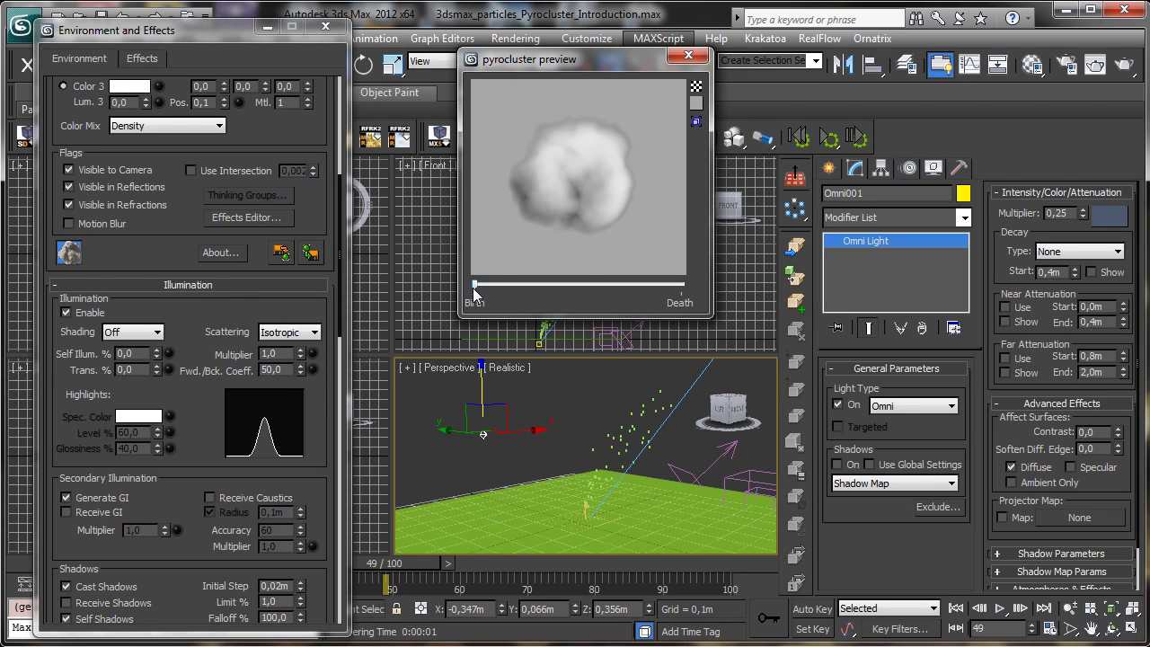
{"action": "left_click_drag", "start_coordinate": [472, 286], "coordinate": [556, 286]}
{"action": "left_click_drag", "start_coordinate": [485, 293], "coordinate": [448, 300]}
{"action": "left_click_drag", "start_coordinate": [481, 288], "coordinate": [467, 308]}
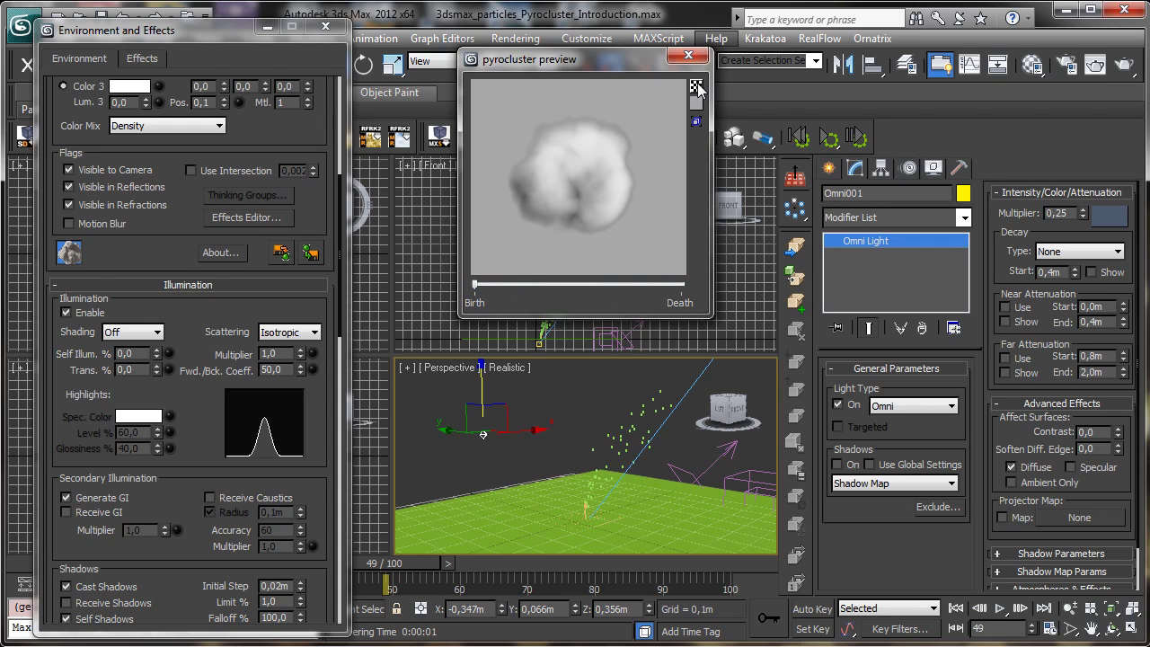
Show the pyrocluster preview against the colored checker background, look at its background color selector and close the preview
{"action": "left_click_drag", "start_coordinate": [593, 59], "coordinate": [498, 97]}
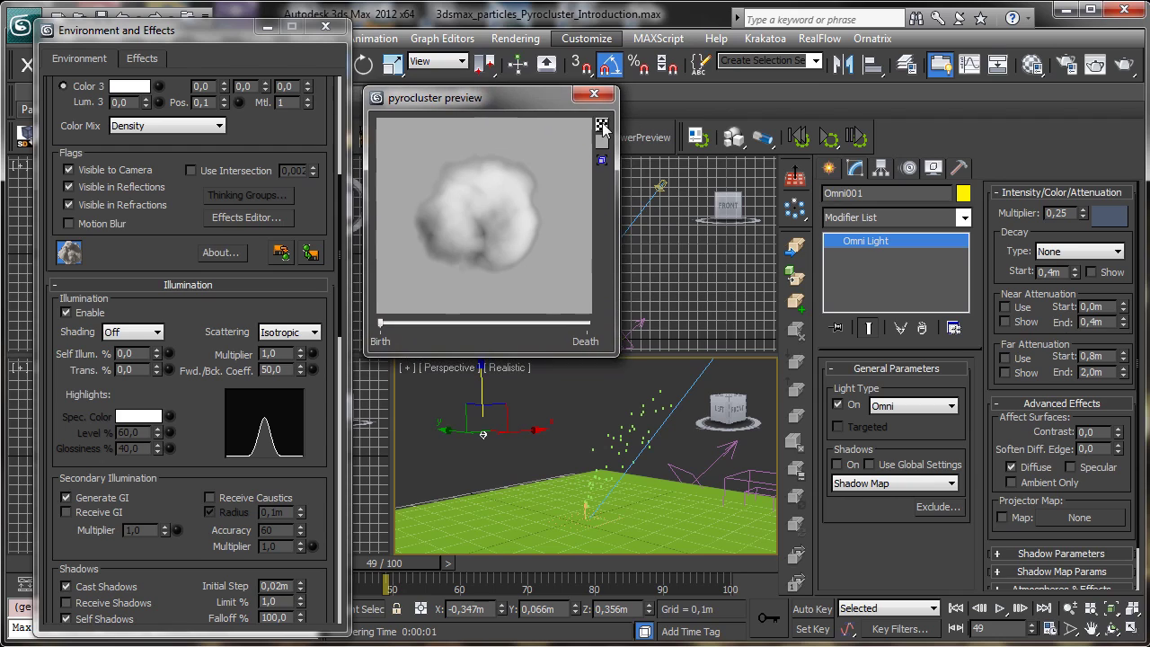
{"action": "left_click", "coordinate": [601, 125]}
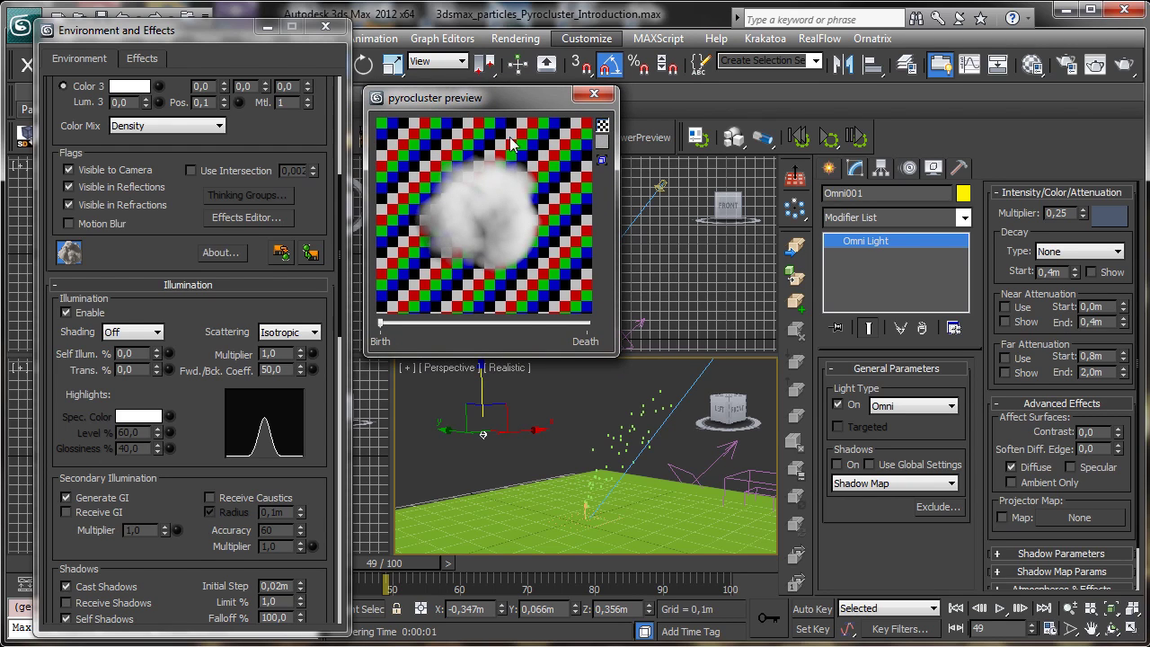
{"action": "left_click", "coordinate": [602, 143]}
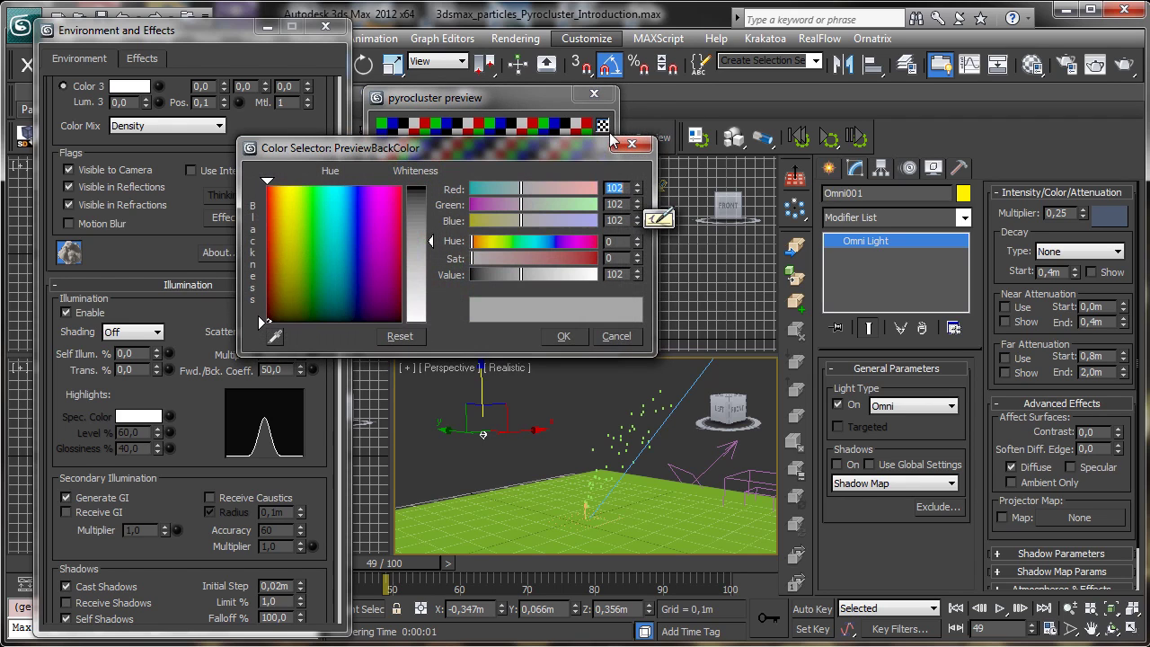
{"action": "left_click_drag", "start_coordinate": [330, 221], "coordinate": [358, 203]}
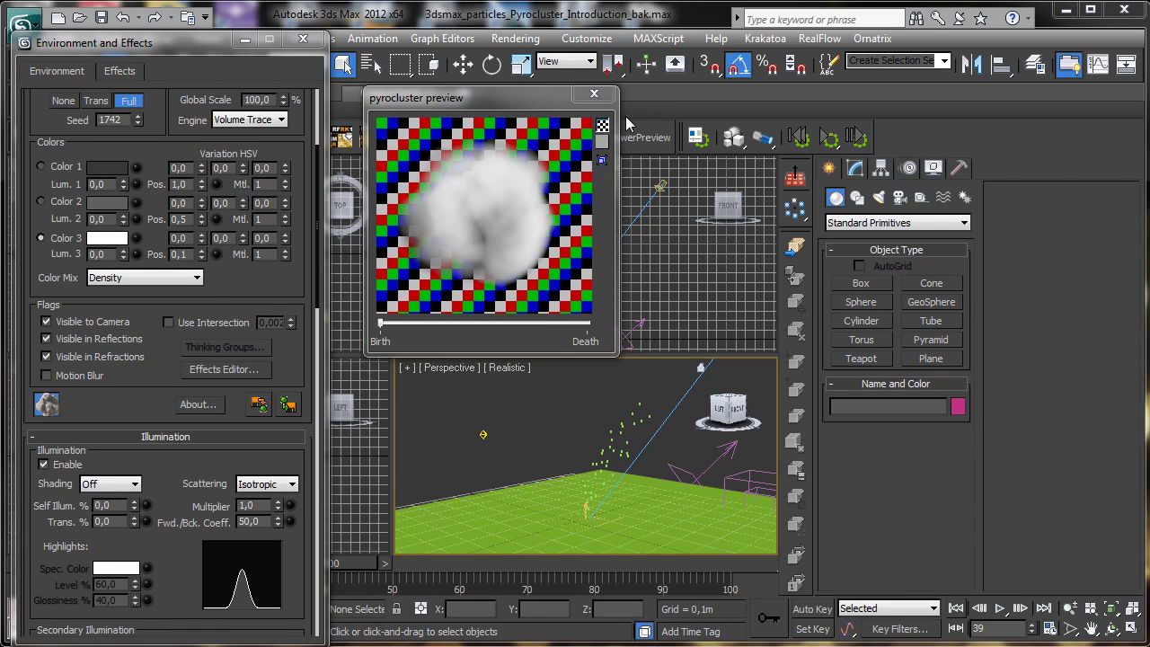
{"action": "mouse_move", "coordinate": [533, 102]}
{"action": "left_mouse_down"}
{"action": "mouse_move", "coordinate": [630, 102]}
{"action": "mouse_move", "coordinate": [553, 98]}
{"action": "left_mouse_up"}
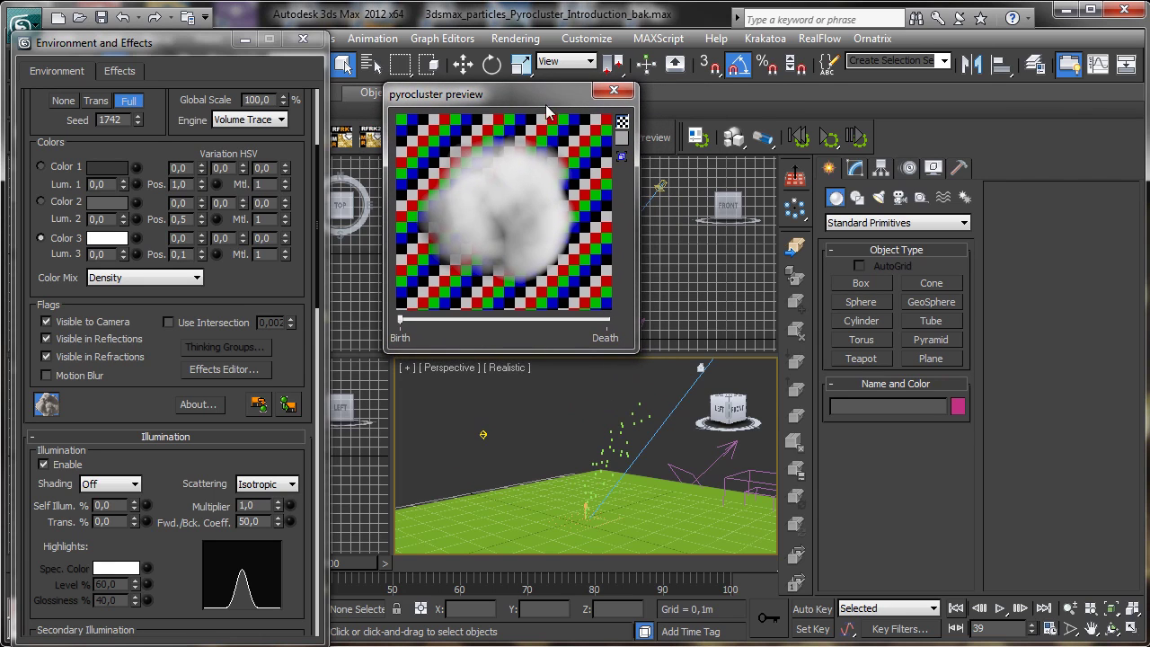
{"action": "left_click", "coordinate": [613, 90]}
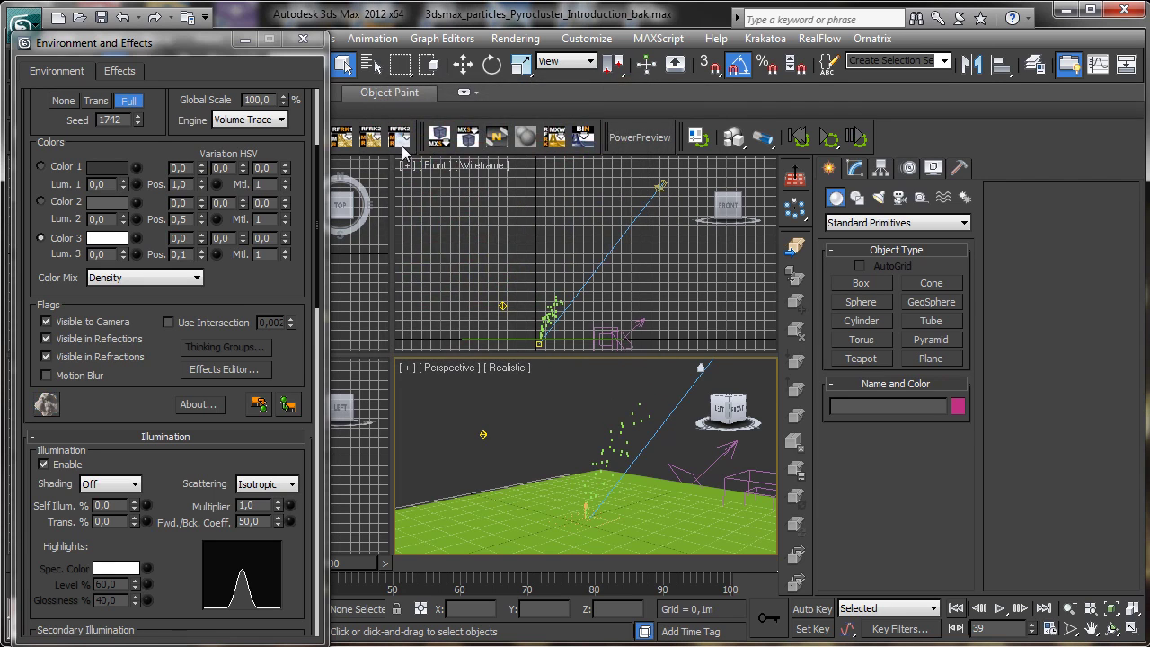
Look through the pyrocluster's Illumination, Shadows, Shapes and Noise parameters
{"action": "scroll", "coordinate": [145, 389], "scroll_direction": "down", "scroll_amount": 5}
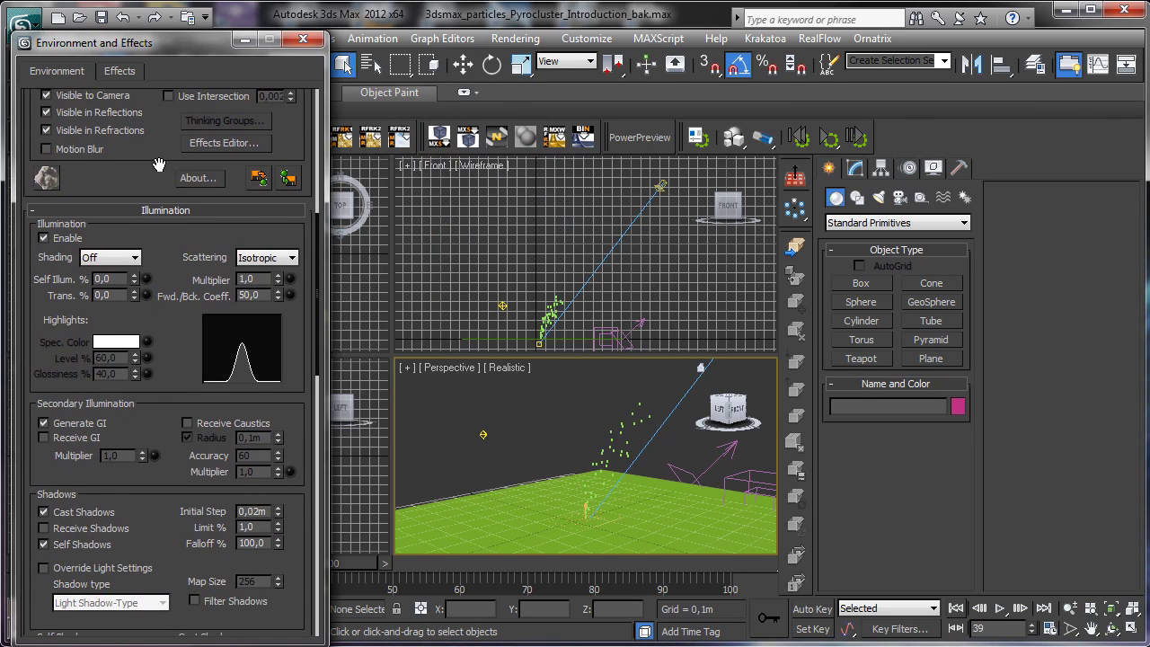
{"action": "left_click_drag", "start_coordinate": [187, 327], "coordinate": [195, 231]}
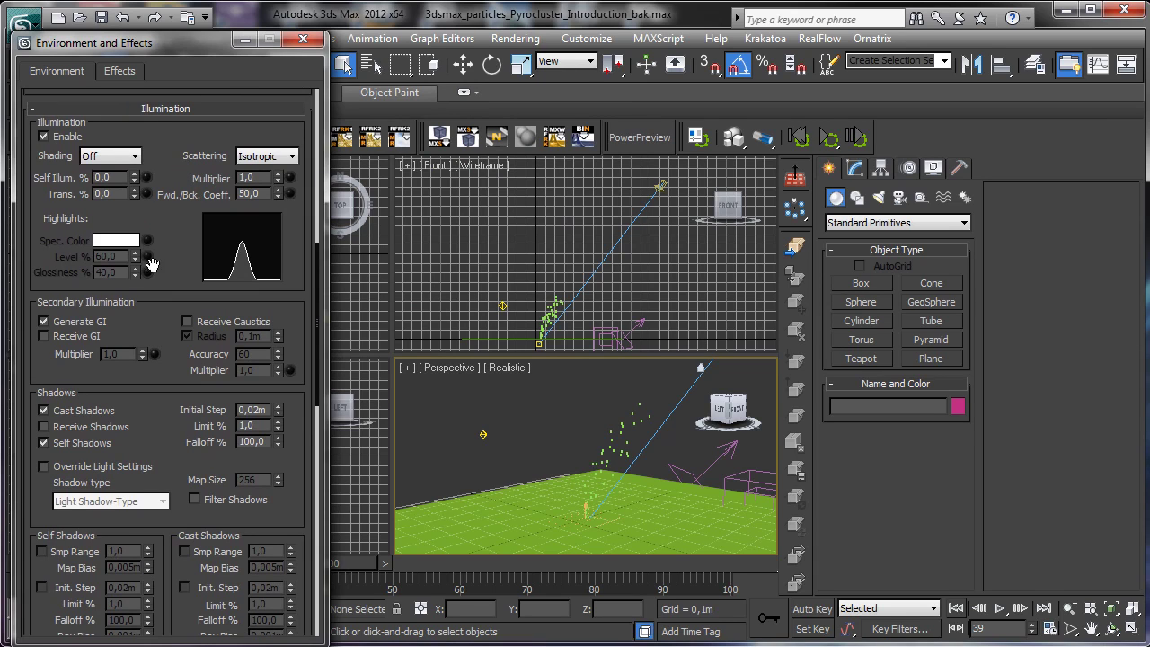
{"action": "left_click_drag", "start_coordinate": [178, 314], "coordinate": [216, 176]}
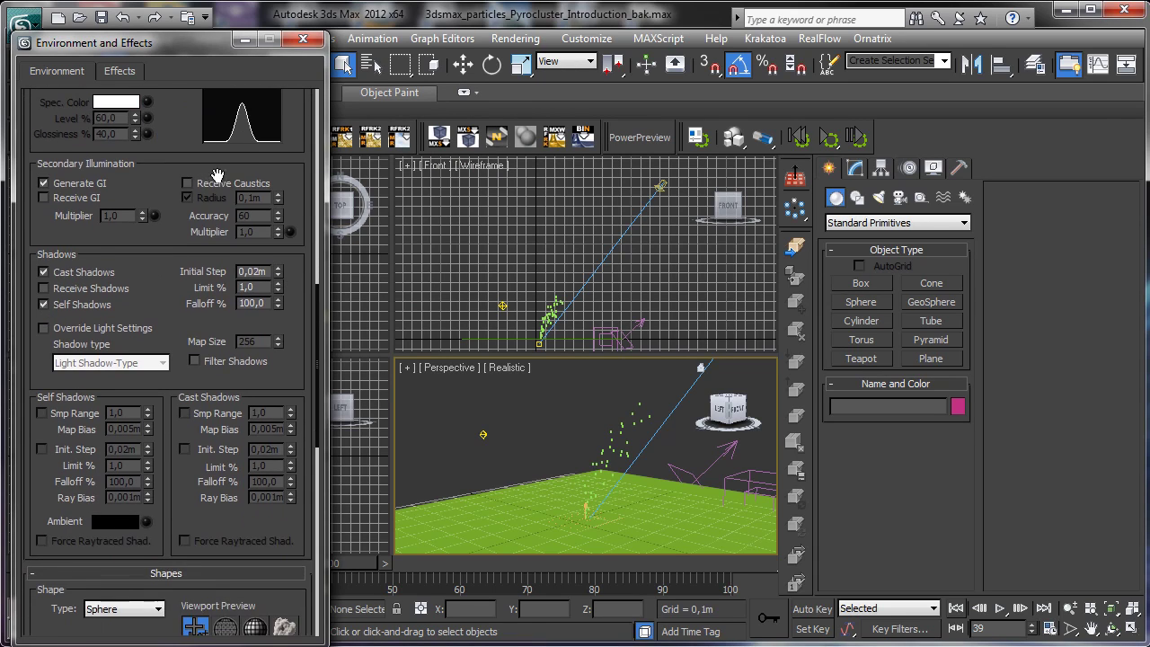
{"action": "scroll", "coordinate": [180, 274], "scroll_direction": "down", "scroll_amount": 3}
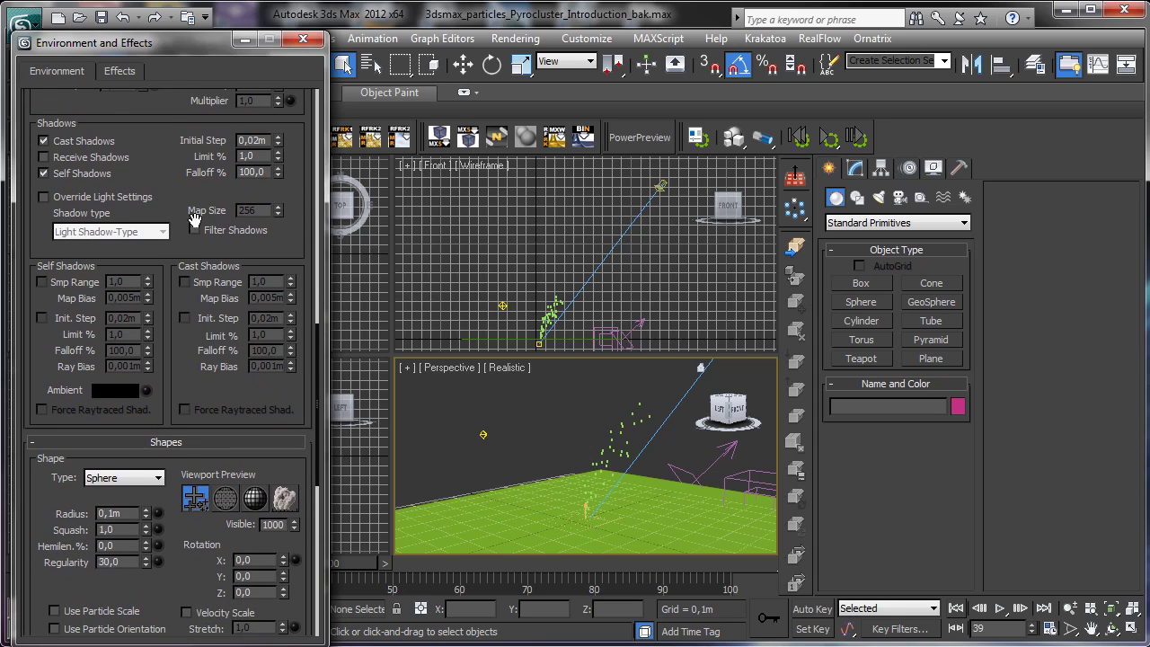
{"action": "scroll", "coordinate": [166, 225], "scroll_direction": "down", "scroll_amount": 2}
{"action": "scroll", "coordinate": [173, 215], "scroll_direction": "down", "scroll_amount": 2}
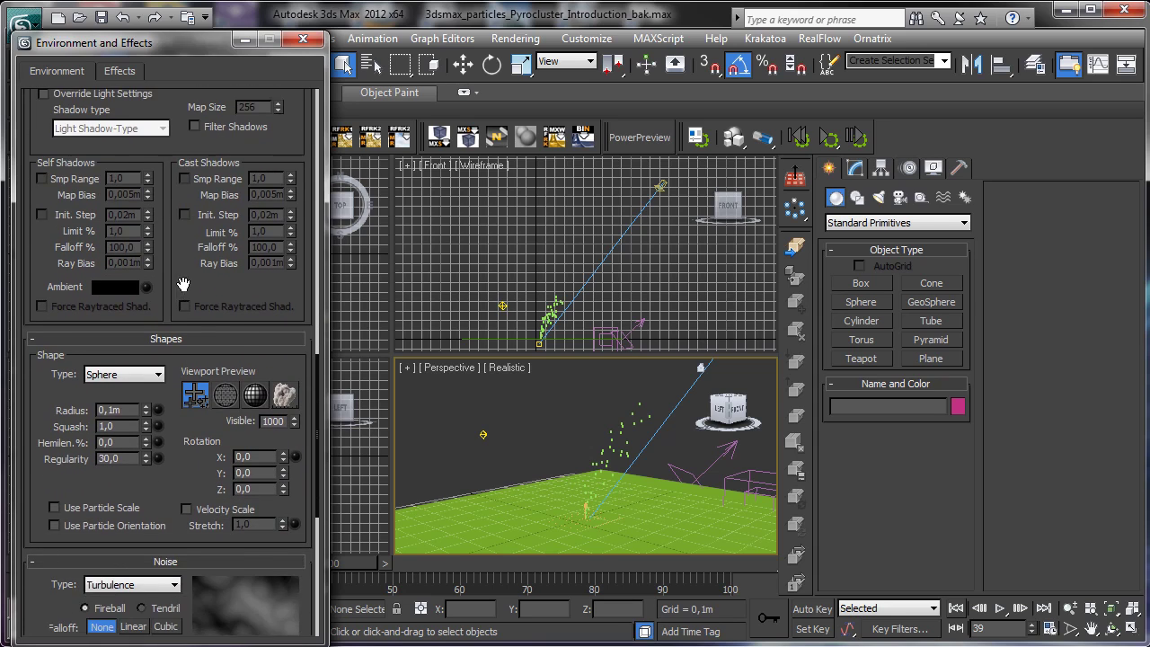
{"action": "scroll", "coordinate": [174, 238], "scroll_direction": "down", "scroll_amount": 4}
{"action": "left_click_drag", "start_coordinate": [180, 289], "coordinate": [192, 187]}
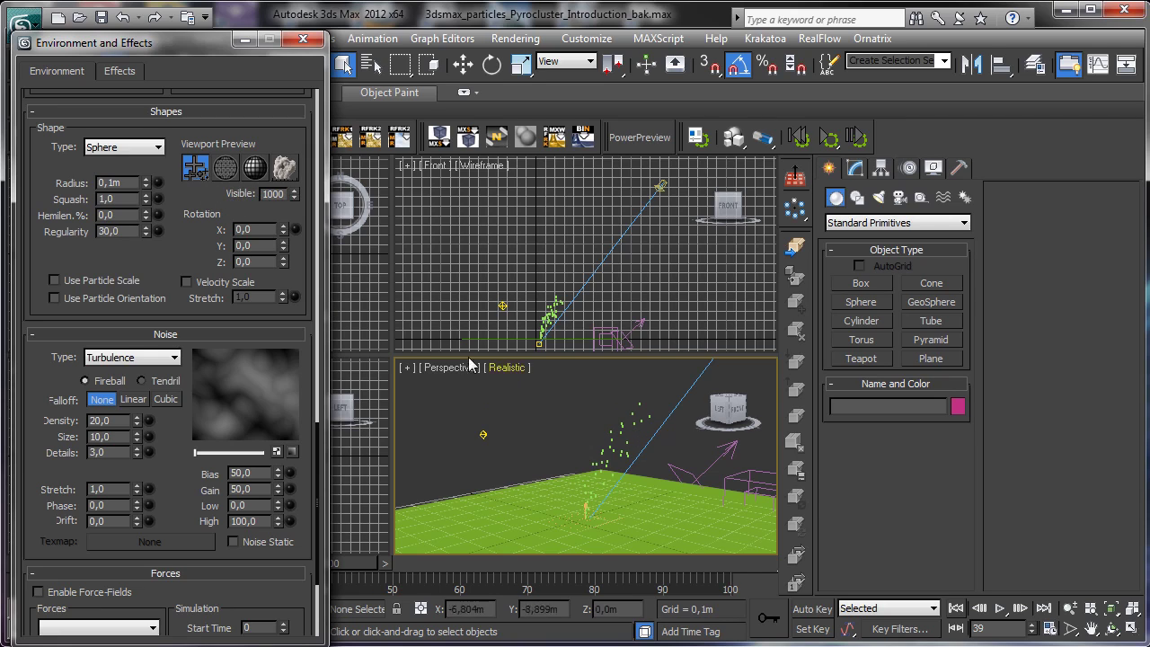
Preview the smoke shapes in the viewports as wireframe and as shaded spheres, scrubbing the timeline to frame 70
{"action": "left_click", "coordinate": [227, 167]}
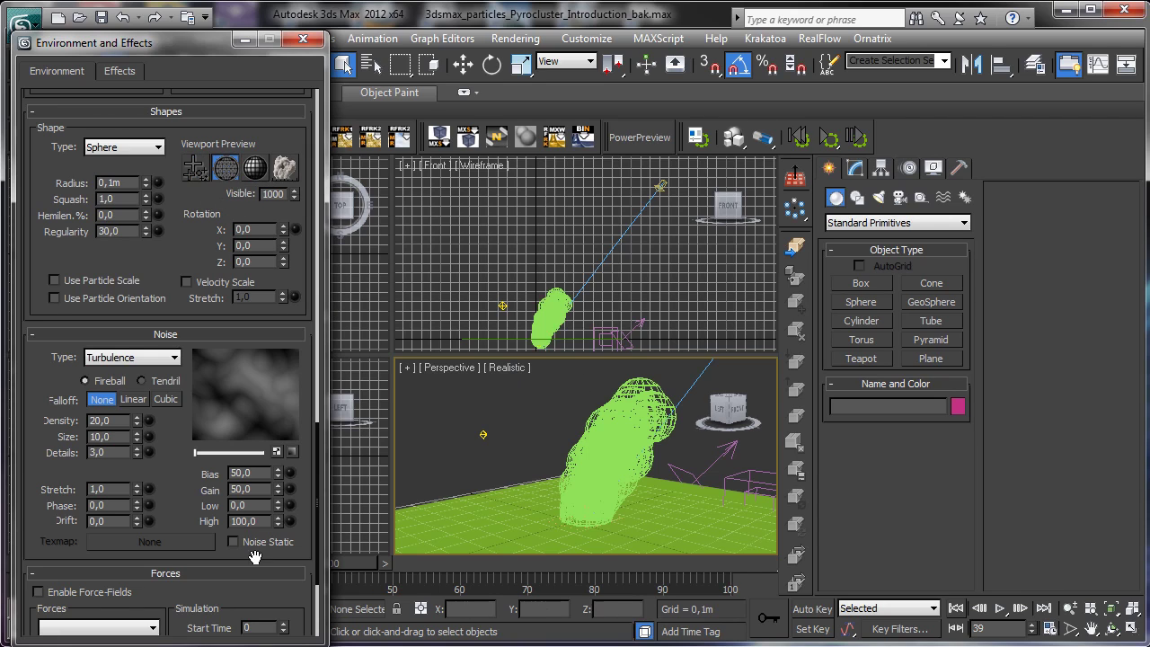
{"action": "left_click_drag", "start_coordinate": [377, 565], "coordinate": [478, 426]}
{"action": "left_click", "coordinate": [255, 167]}
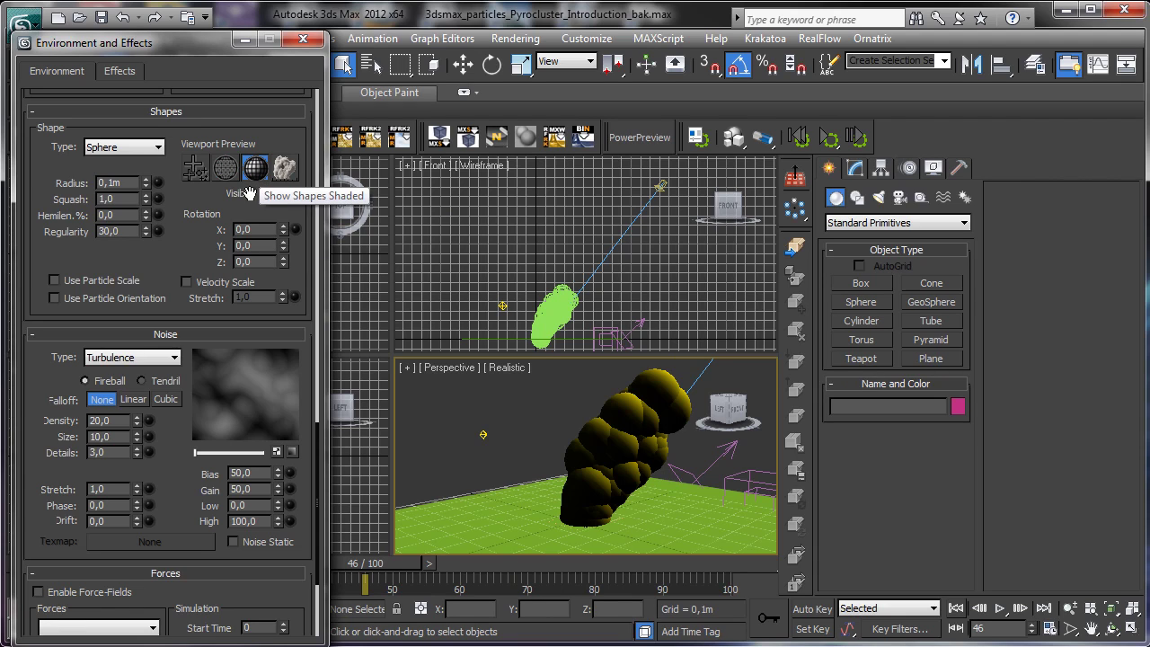
{"action": "left_click_drag", "start_coordinate": [368, 566], "coordinate": [514, 565]}
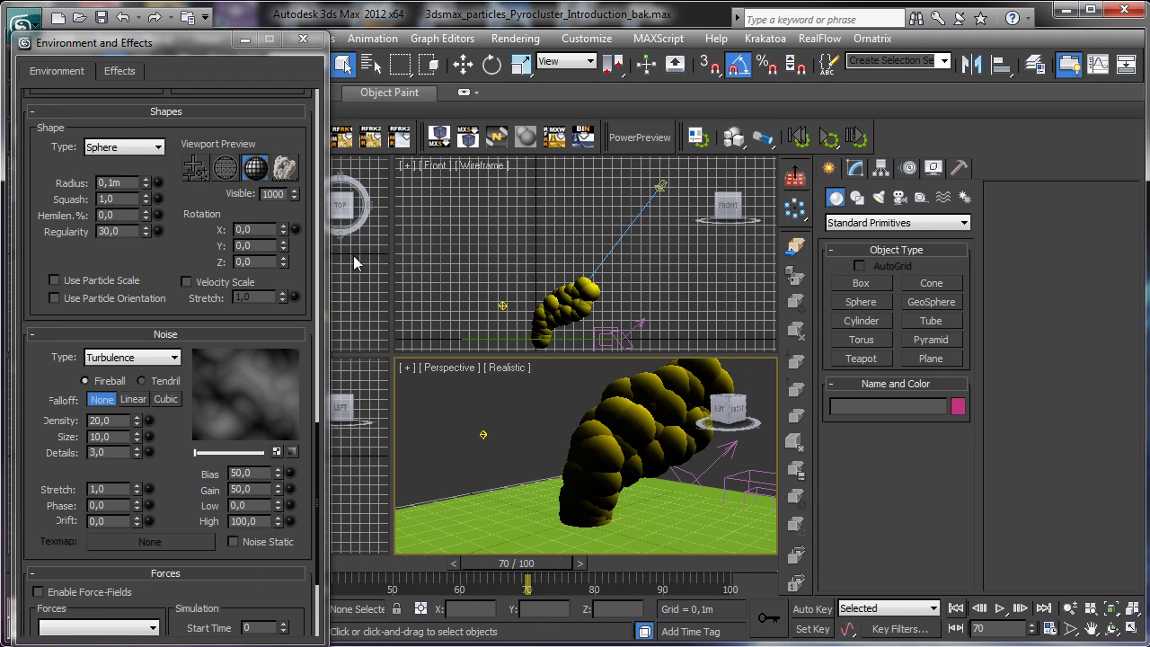
Check the cloud-like viewport preview while scrubbing to frame 67, and return to the shaded shapes
{"action": "left_click", "coordinate": [285, 168]}
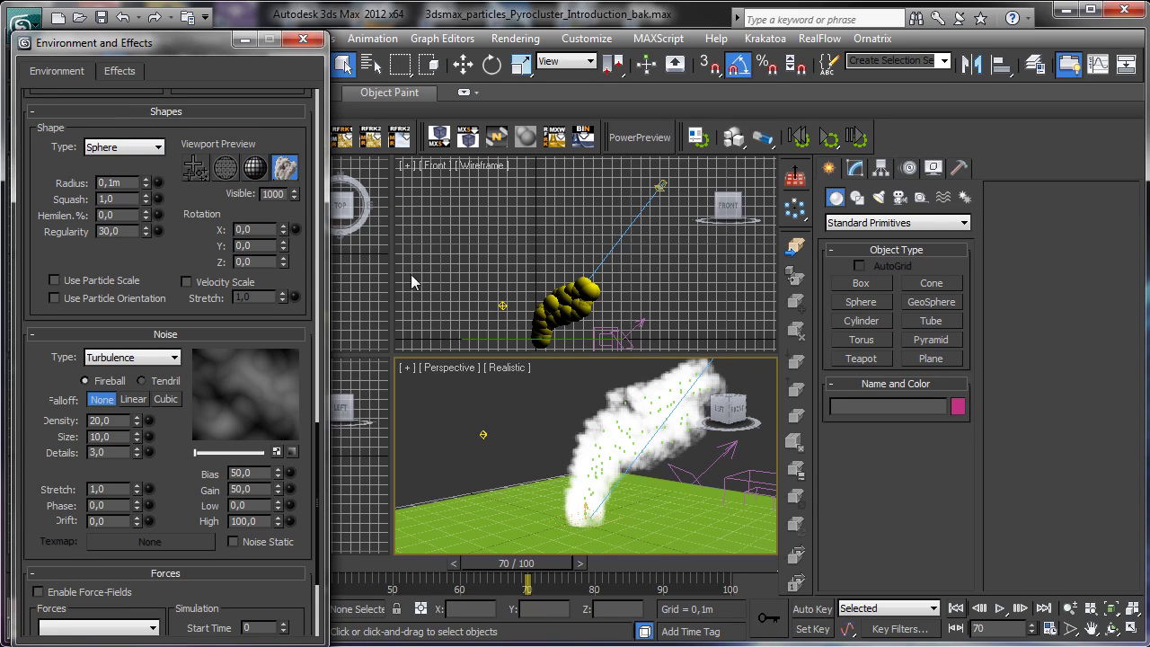
{"action": "left_click_drag", "start_coordinate": [516, 563], "coordinate": [486, 530]}
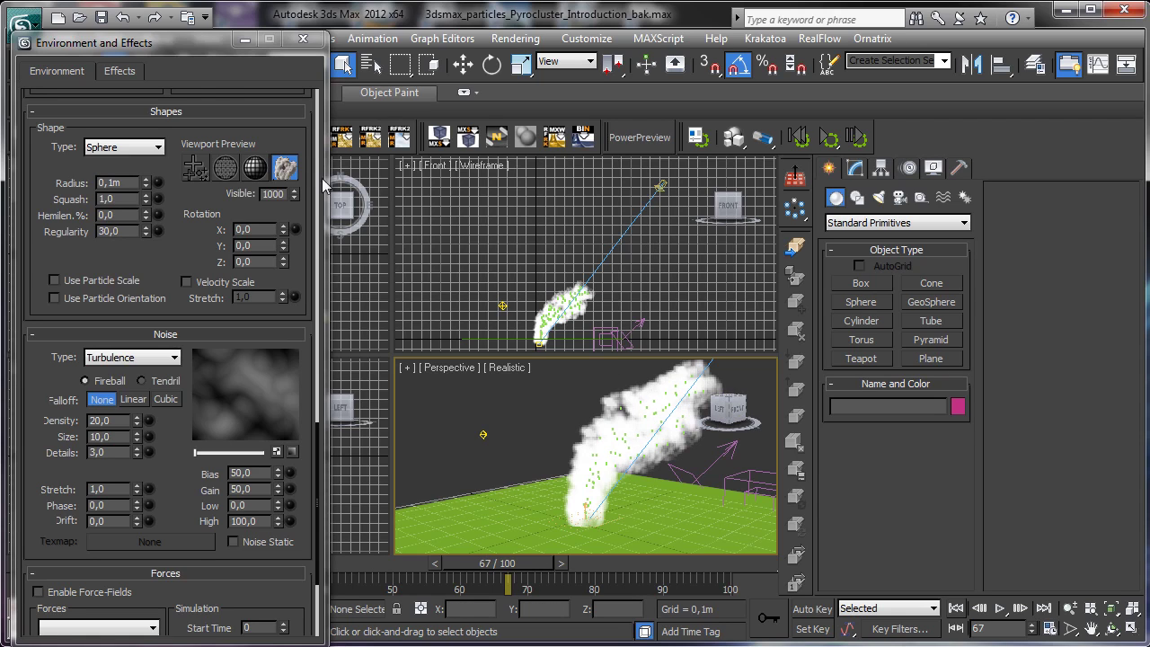
{"action": "left_click", "coordinate": [256, 174]}
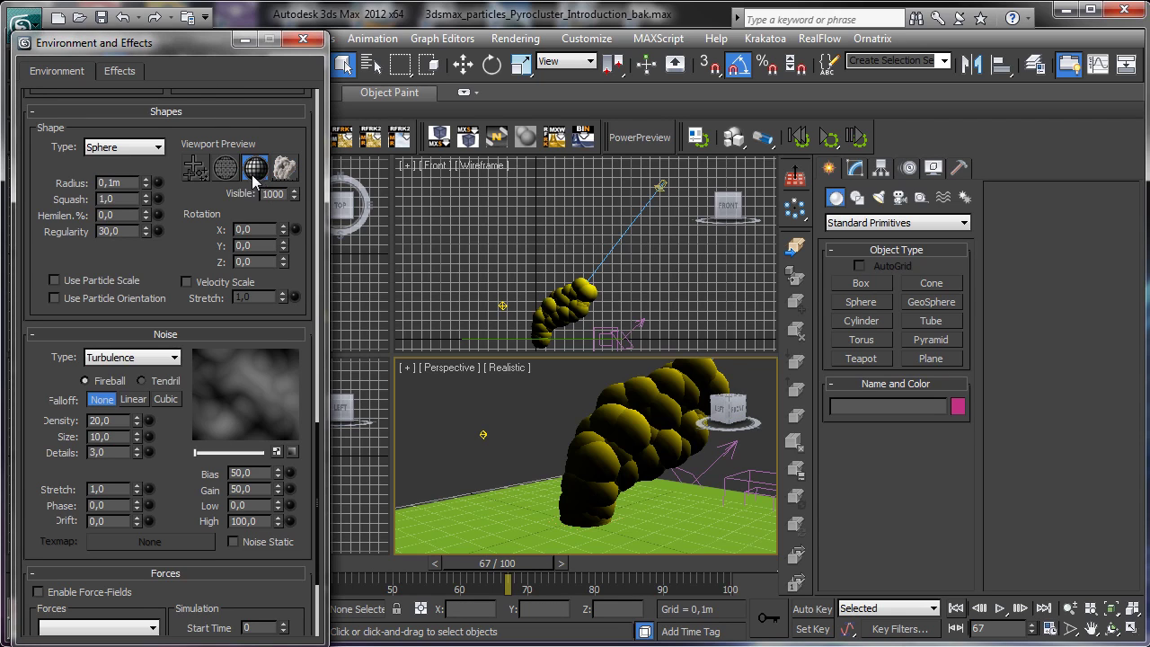
Try limiting the number of visible shapes in the shaded viewport preview to 0, 2 and 39
{"action": "left_click_drag", "start_coordinate": [295, 197], "coordinate": [294, 245]}
{"action": "double_click", "coordinate": [281, 194]}
{"action": "type", "text": "10"}
{"action": "left_click", "coordinate": [209, 245]}
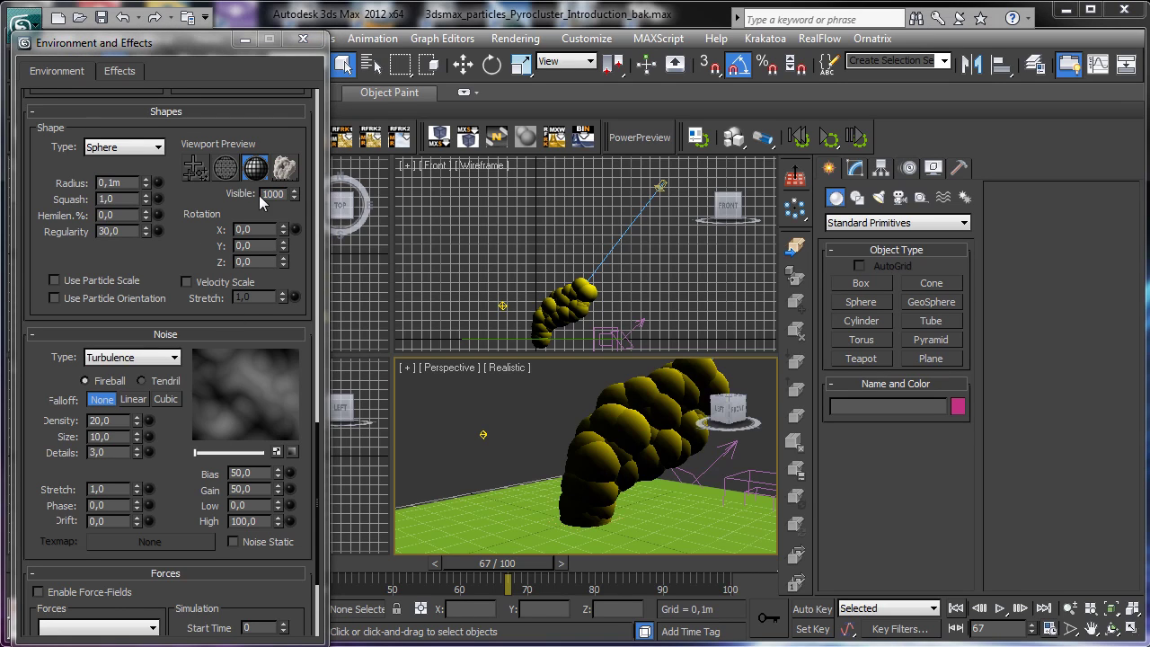
{"action": "left_click_drag", "start_coordinate": [295, 200], "coordinate": [304, 381]}
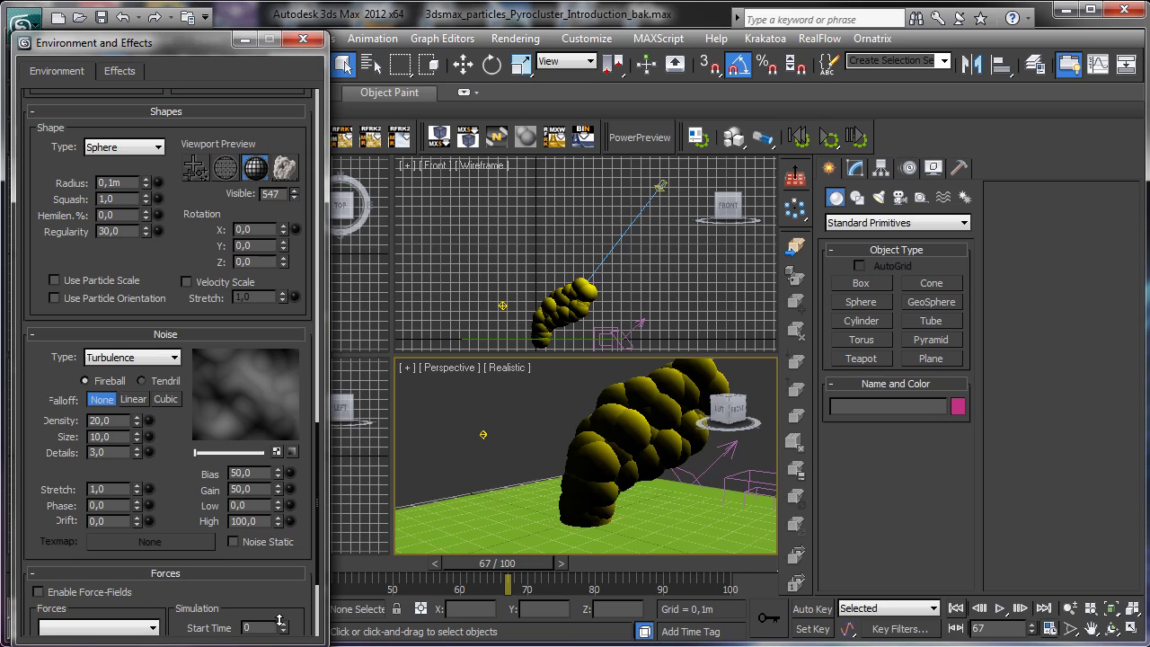
{"action": "left_click_drag", "start_coordinate": [305, 643], "coordinate": [305, 646]}
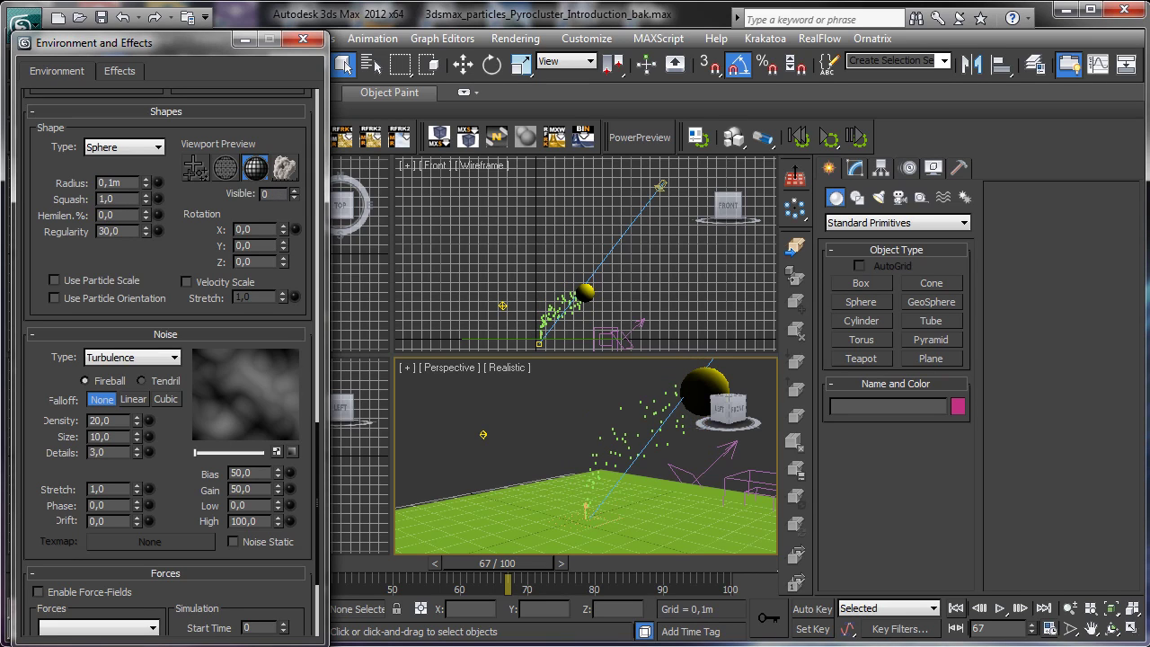
{"action": "left_click", "coordinate": [293, 192]}
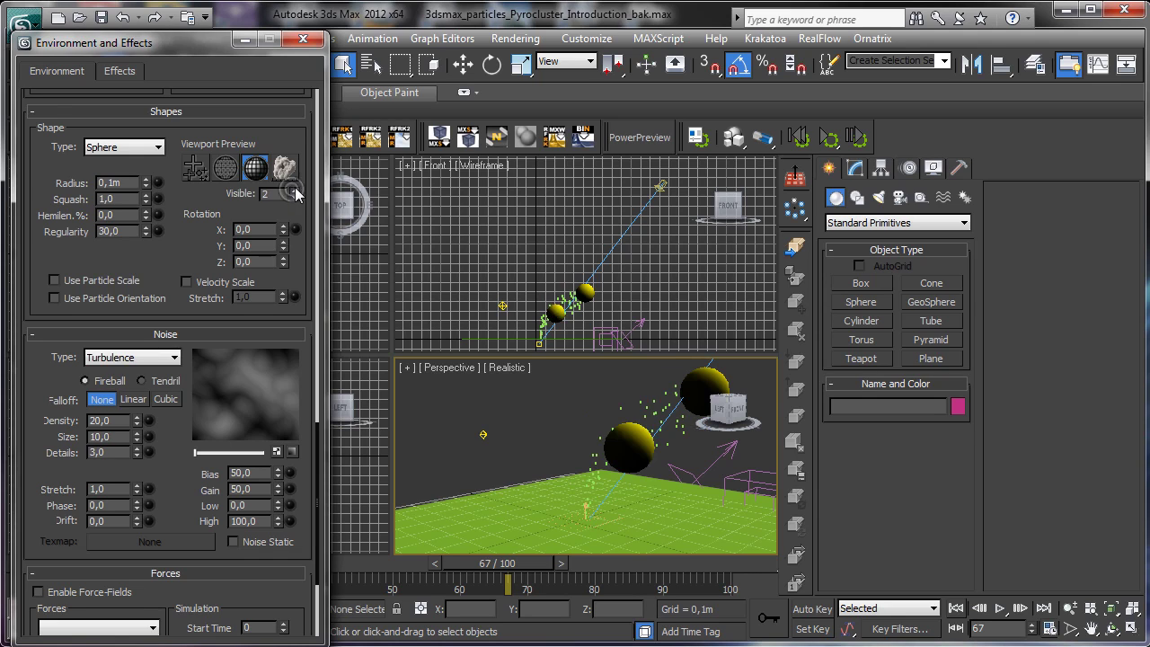
{"action": "left_click", "coordinate": [293, 192]}
{"action": "left_click", "coordinate": [294, 192]}
{"action": "left_click_drag", "start_coordinate": [296, 195], "coordinate": [273, 169]}
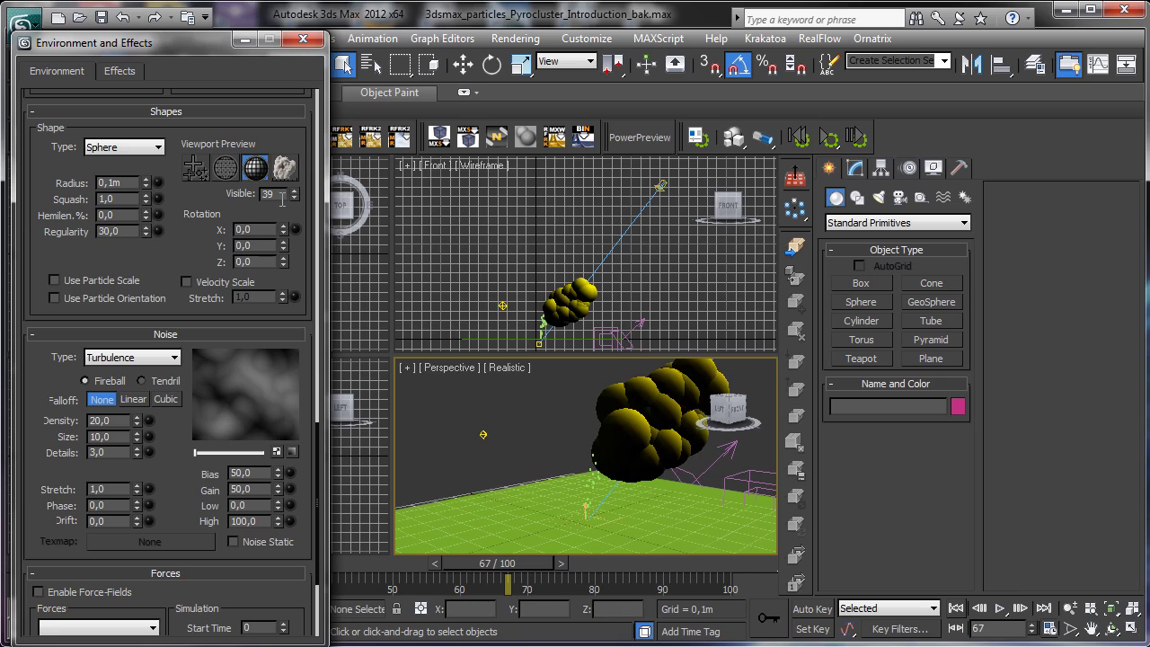
Set the number of visible preview shapes to 1000 and switch the viewport preview to the cloud-like display
{"action": "double_click", "coordinate": [269, 193]}
{"action": "type", "text": "1000"}
{"action": "key", "text": "Return"}
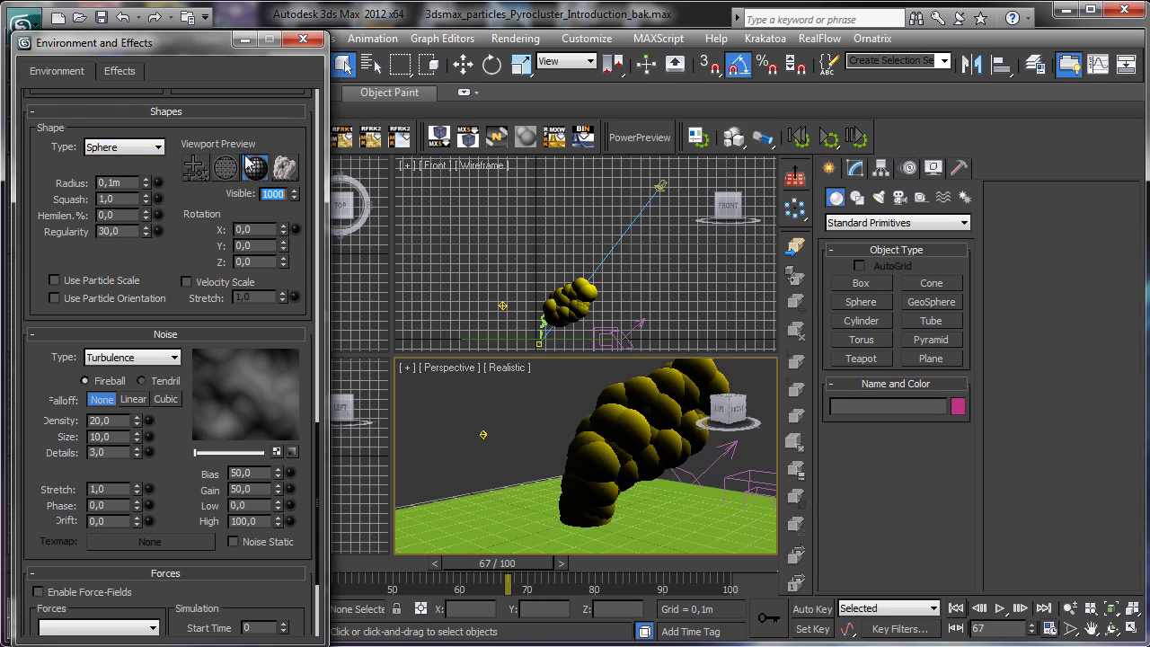
{"action": "left_click", "coordinate": [284, 167]}
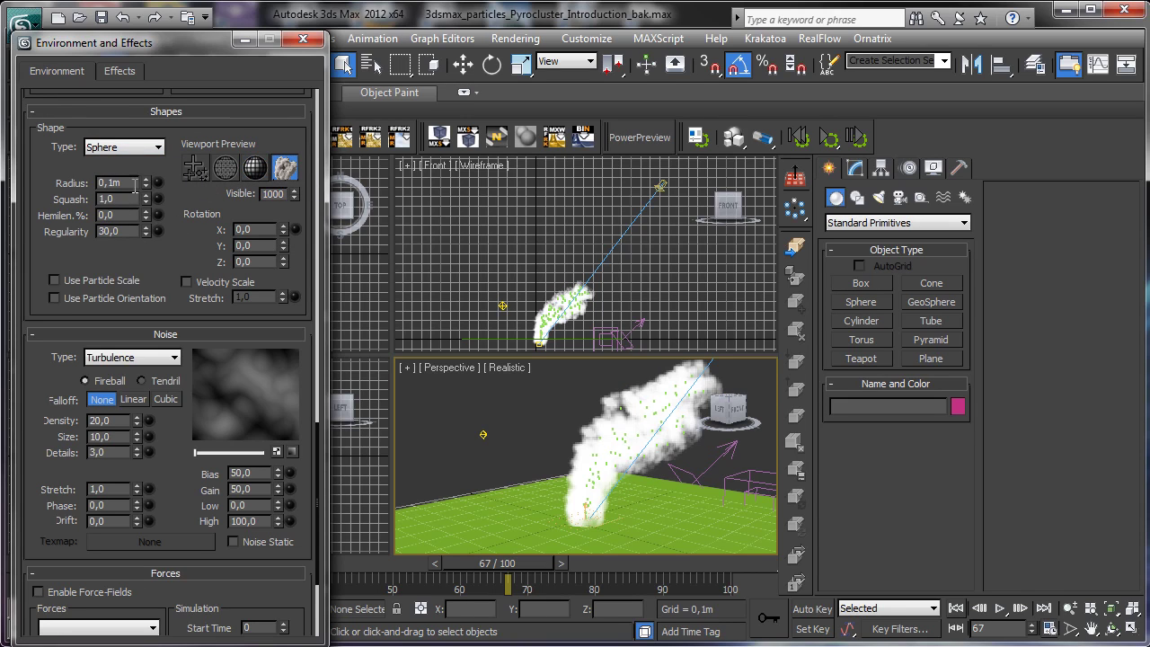
Change the shape type to Box, show it as shaded solids in the viewports and scrub the timeline to frame 57
{"action": "left_click", "coordinate": [160, 148]}
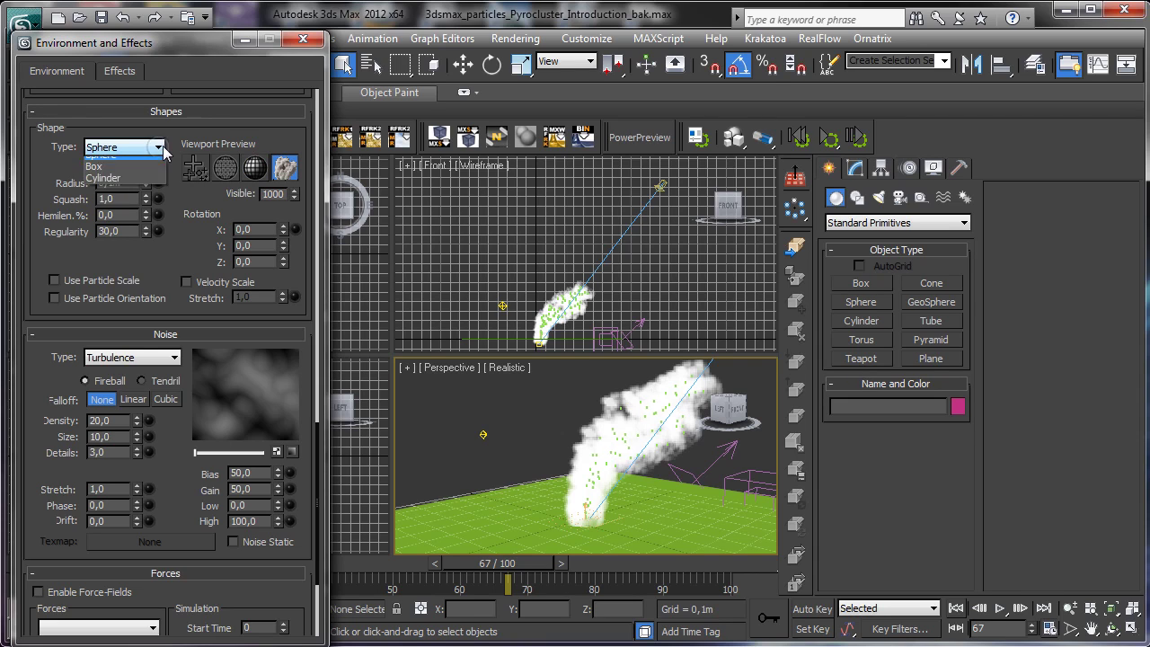
{"action": "left_click", "coordinate": [106, 176]}
{"action": "left_click", "coordinate": [256, 169]}
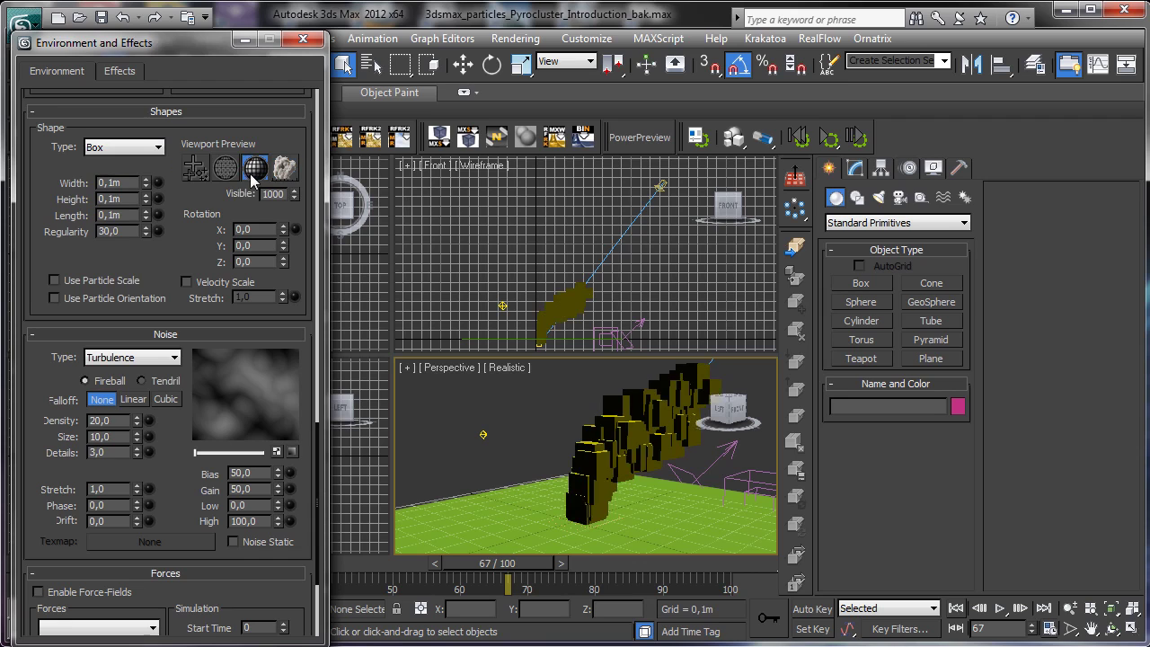
{"action": "left_click_drag", "start_coordinate": [467, 563], "coordinate": [392, 539]}
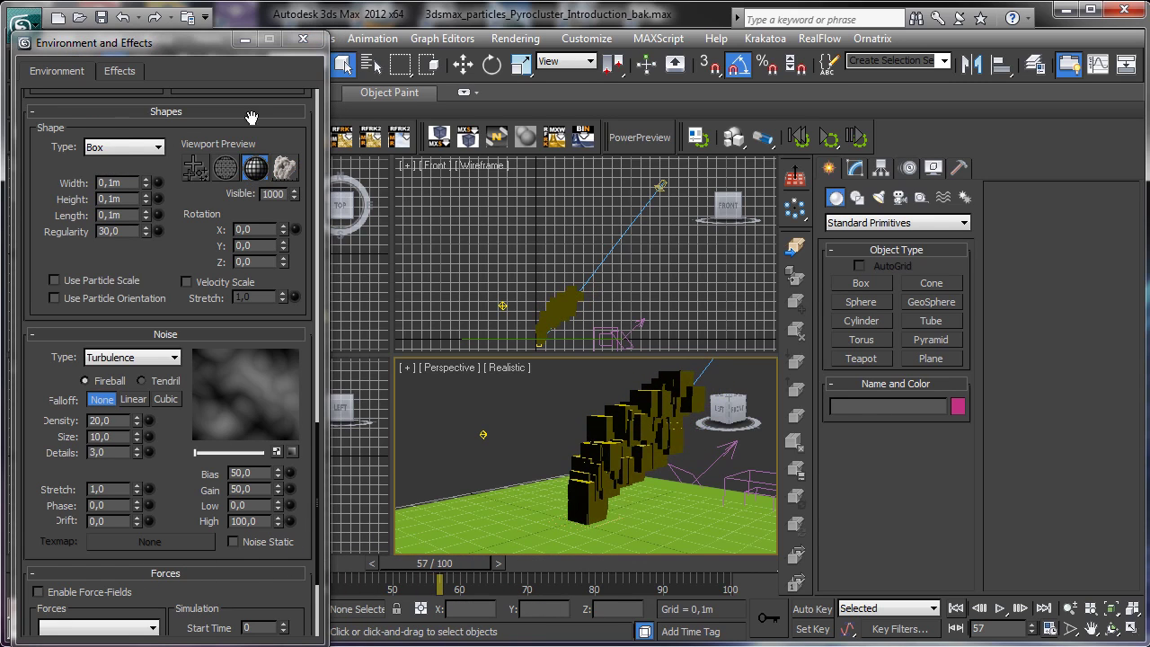
Try the Cylinder shape type and scrub the timeline to frame 53 to view it
{"action": "left_click", "coordinate": [125, 150]}
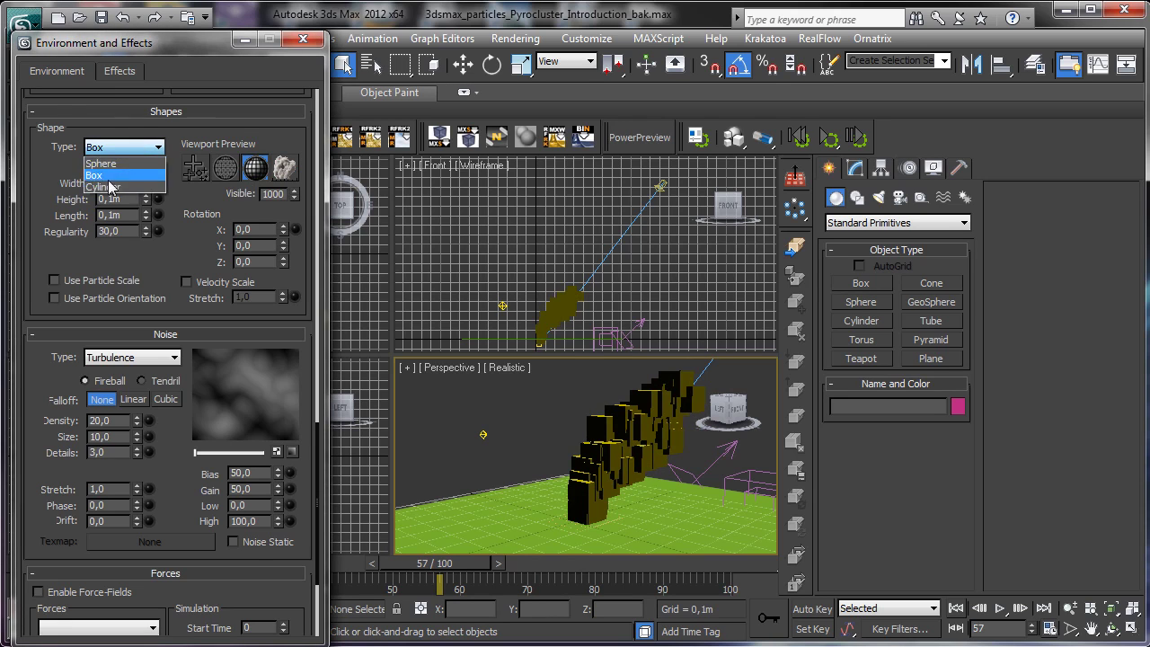
{"action": "left_click", "coordinate": [113, 179]}
{"action": "left_click_drag", "start_coordinate": [449, 563], "coordinate": [420, 544]}
Return the shape type to Sphere and reduce its radius to 0,06m
{"action": "left_click", "coordinate": [125, 146]}
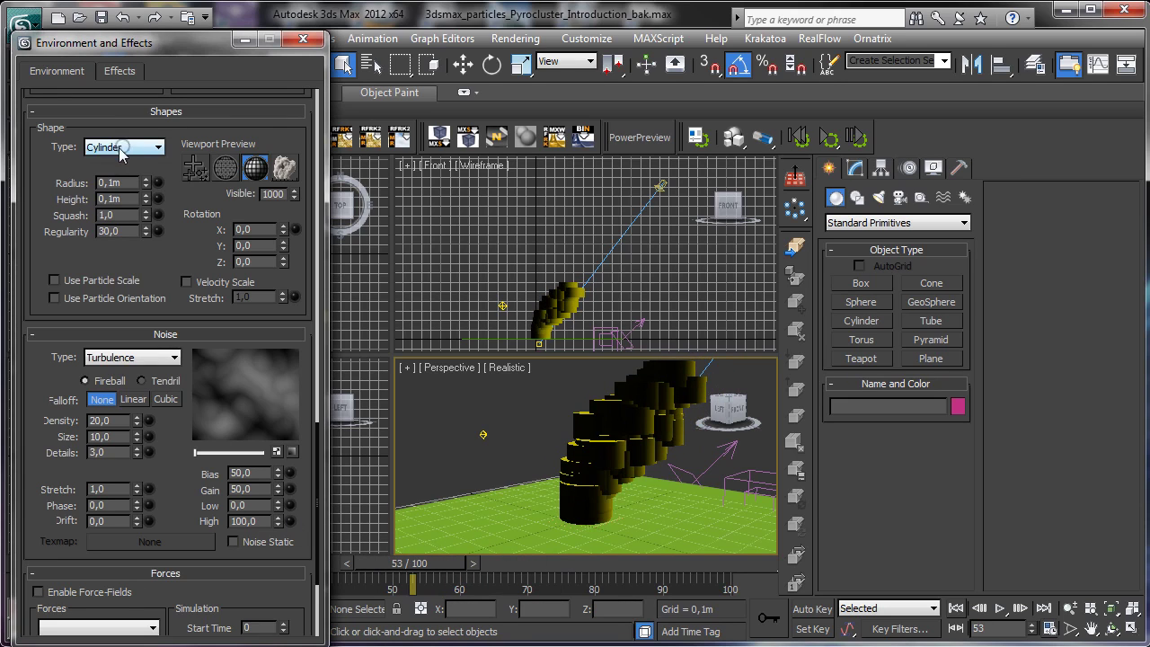
{"action": "left_click", "coordinate": [109, 186]}
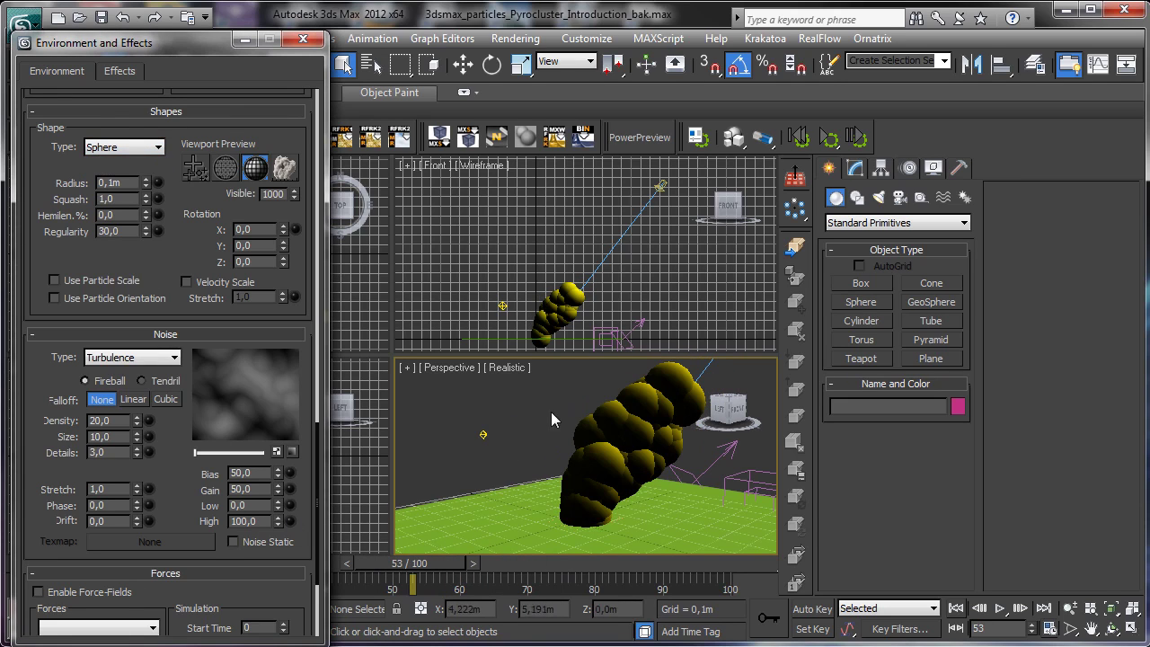
{"action": "left_click_drag", "start_coordinate": [148, 184], "coordinate": [163, 214]}
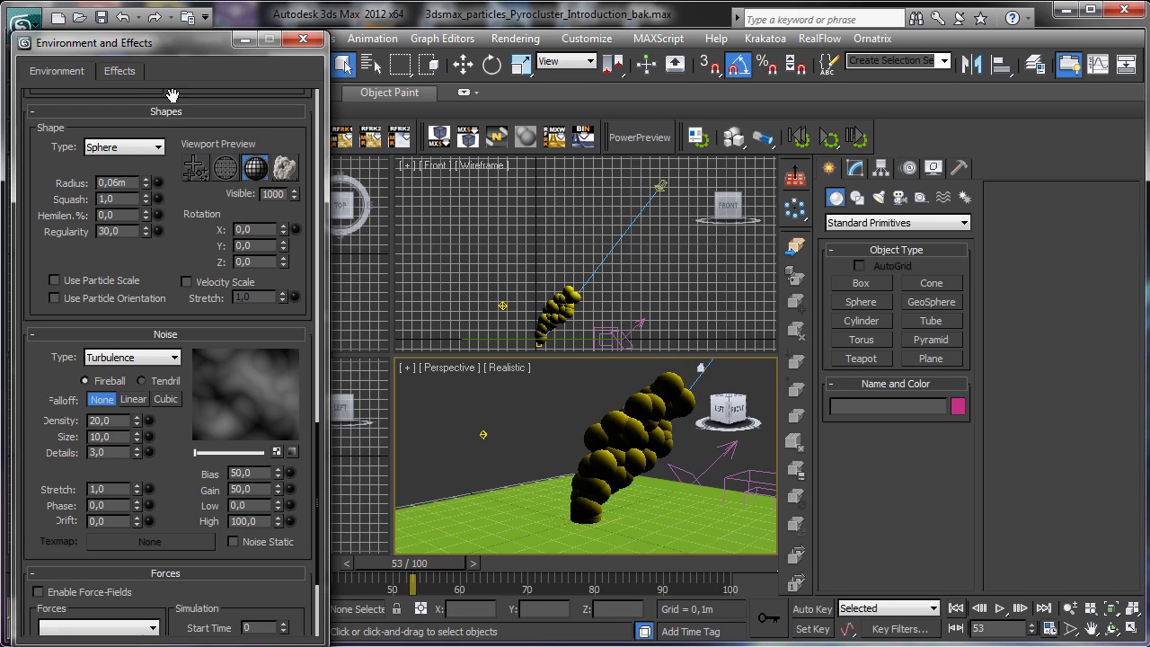
Open the effect editor for the sphere radius, assign the Emitter Distance effect and move the editor clear of the shape settings
{"action": "left_click", "coordinate": [159, 182]}
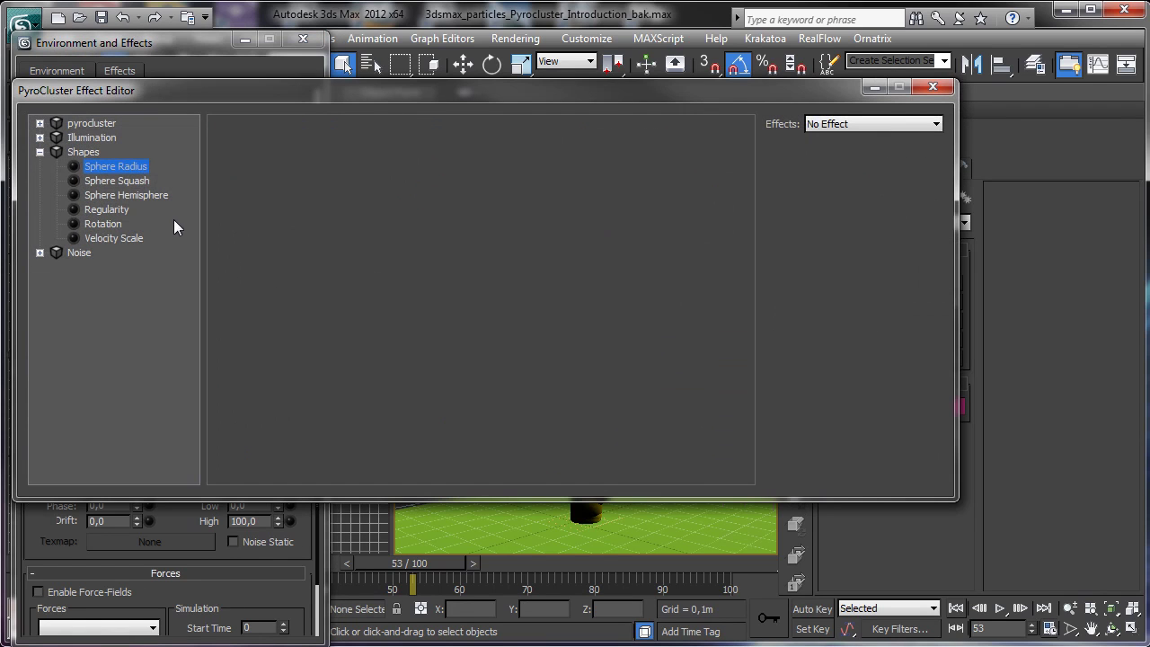
{"action": "left_click", "coordinate": [889, 124]}
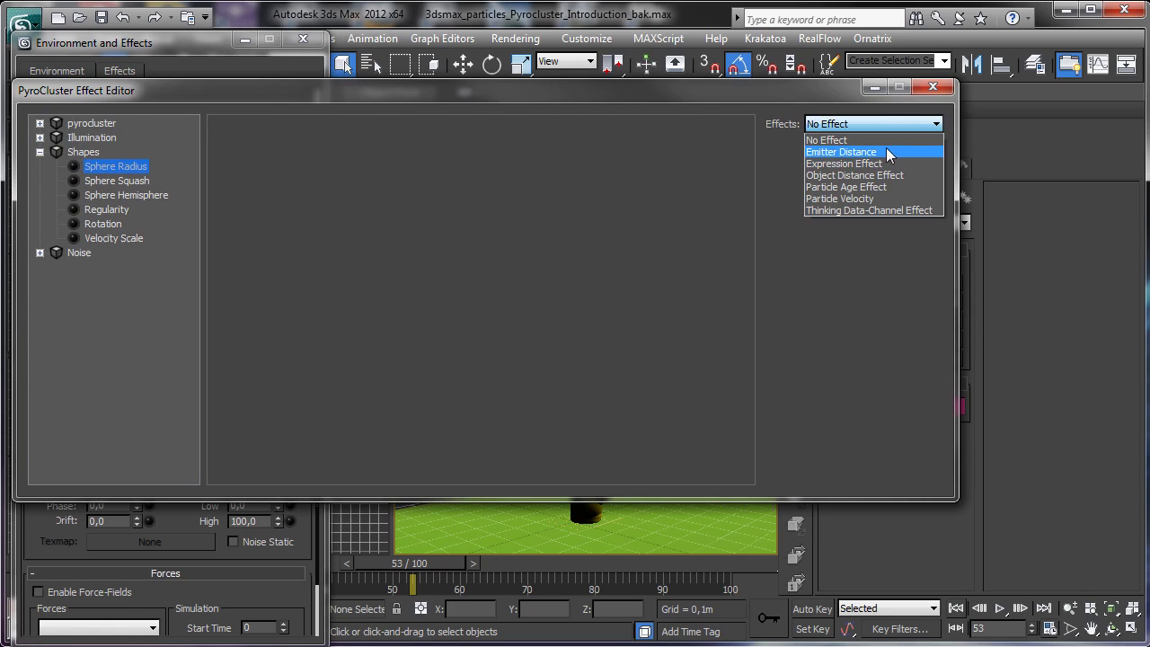
{"action": "left_click", "coordinate": [867, 152]}
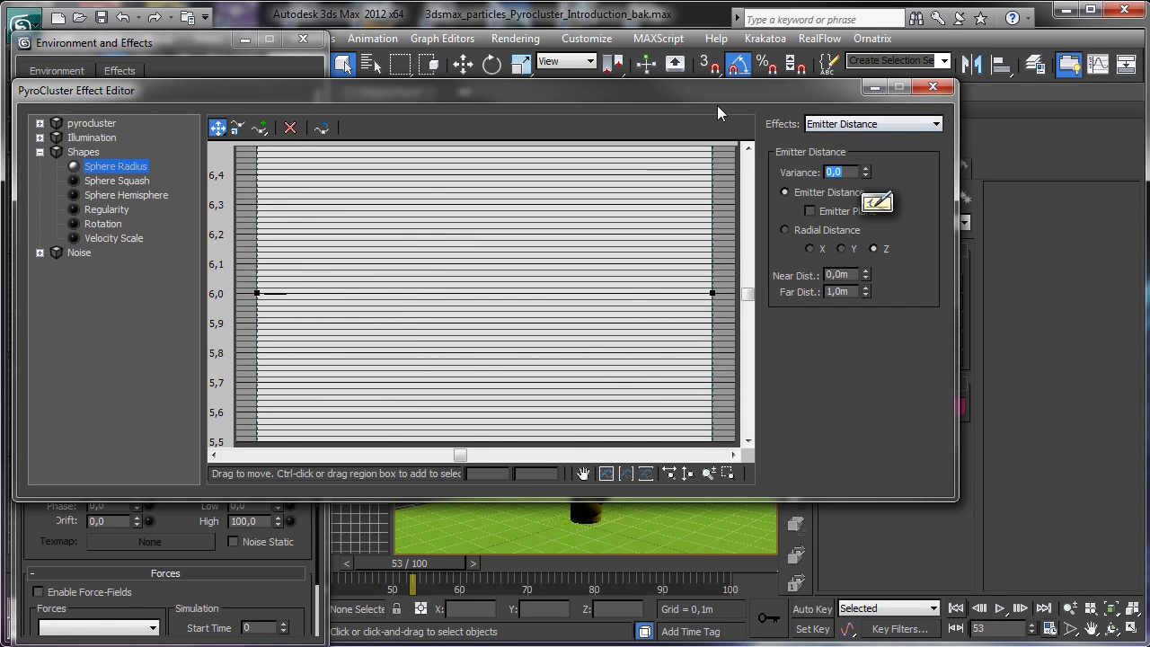
{"action": "left_click_drag", "start_coordinate": [717, 90], "coordinate": [708, 336]}
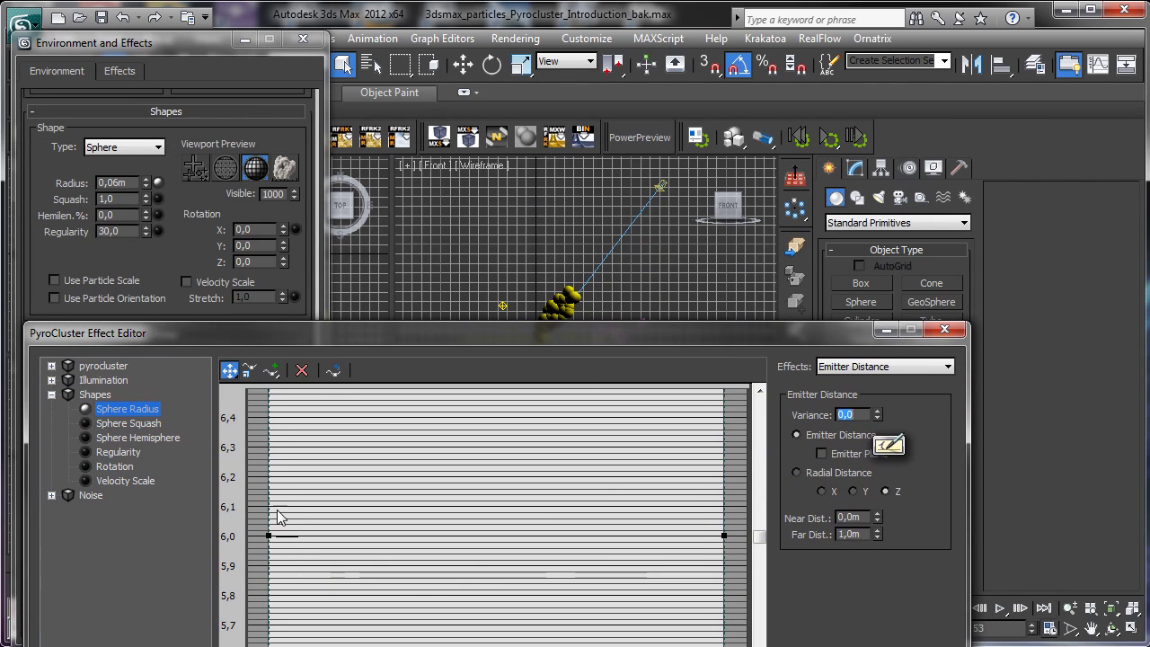
Roughly shape the radius curve by lowering its start point to about 5,7 and raising its end point to about 6,718
{"action": "left_click_drag", "start_coordinate": [268, 536], "coordinate": [281, 623]}
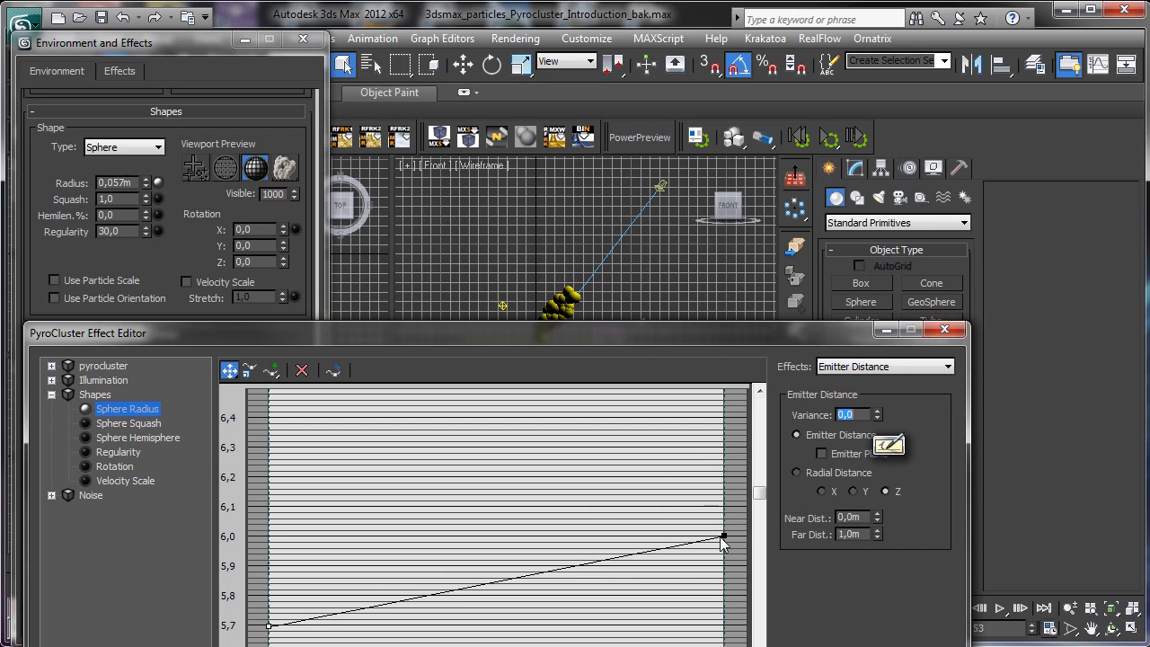
{"action": "left_click_drag", "start_coordinate": [723, 536], "coordinate": [934, 646]}
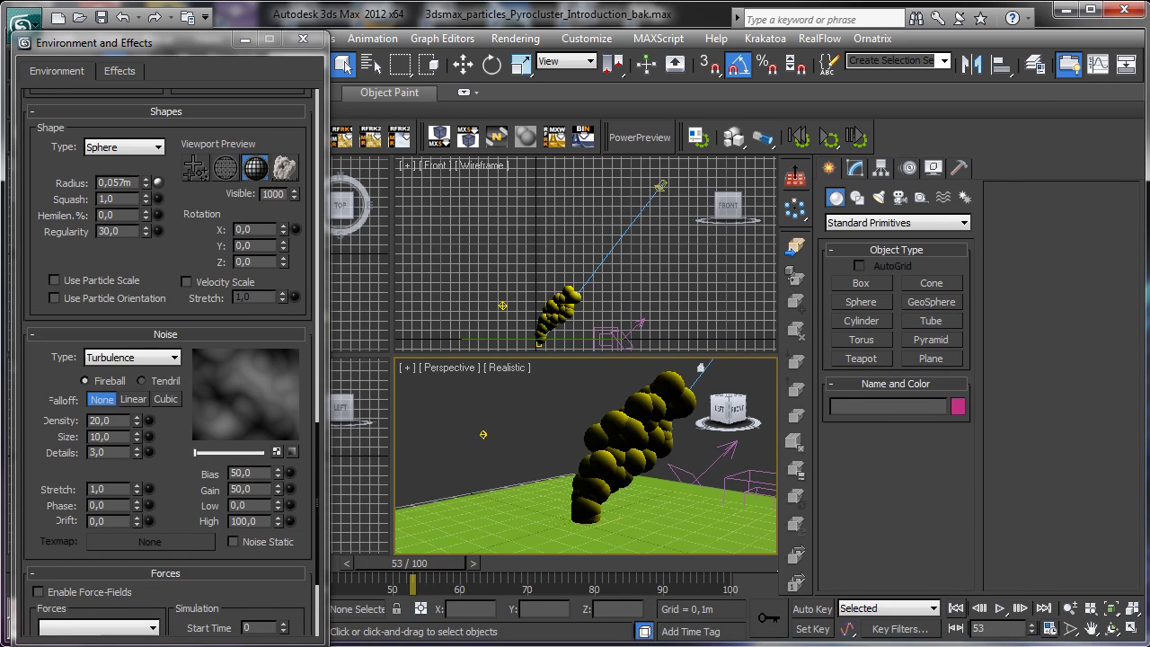
{"action": "left_click_drag", "start_coordinate": [400, 646], "coordinate": [364, 153]}
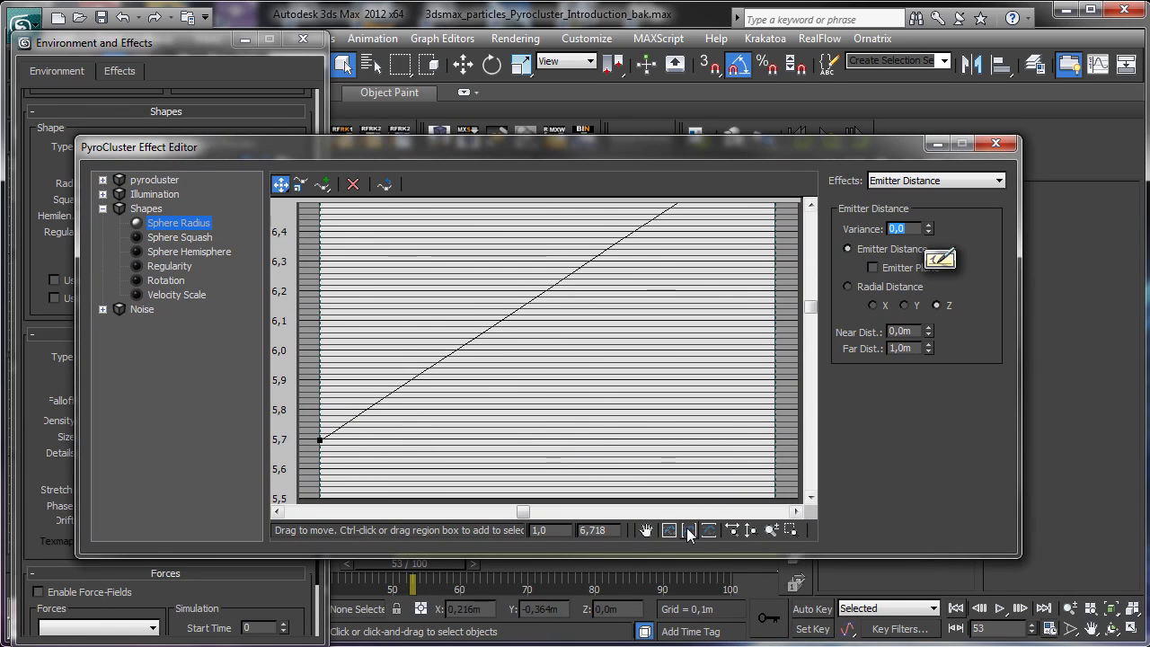
Set the start point of the sphere radius curve to a value of 1
{"action": "left_click", "coordinate": [770, 529]}
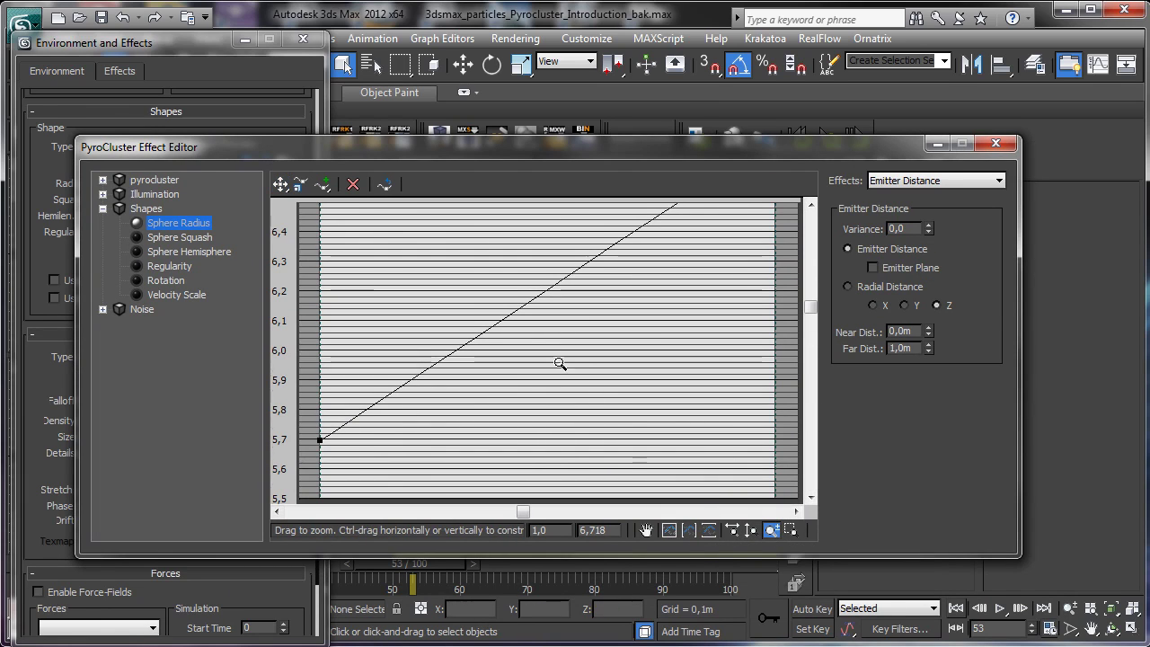
{"action": "left_click_drag", "start_coordinate": [546, 363], "coordinate": [544, 475]}
{"action": "left_click", "coordinate": [280, 183]}
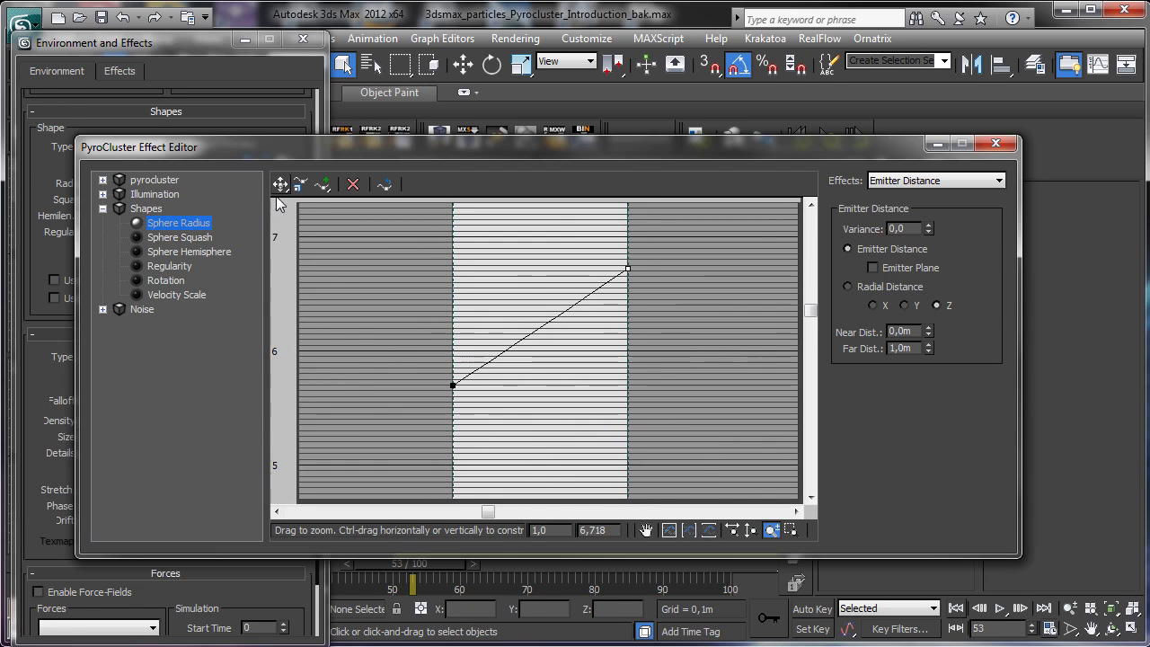
{"action": "left_click_drag", "start_coordinate": [452, 385], "coordinate": [503, 620]}
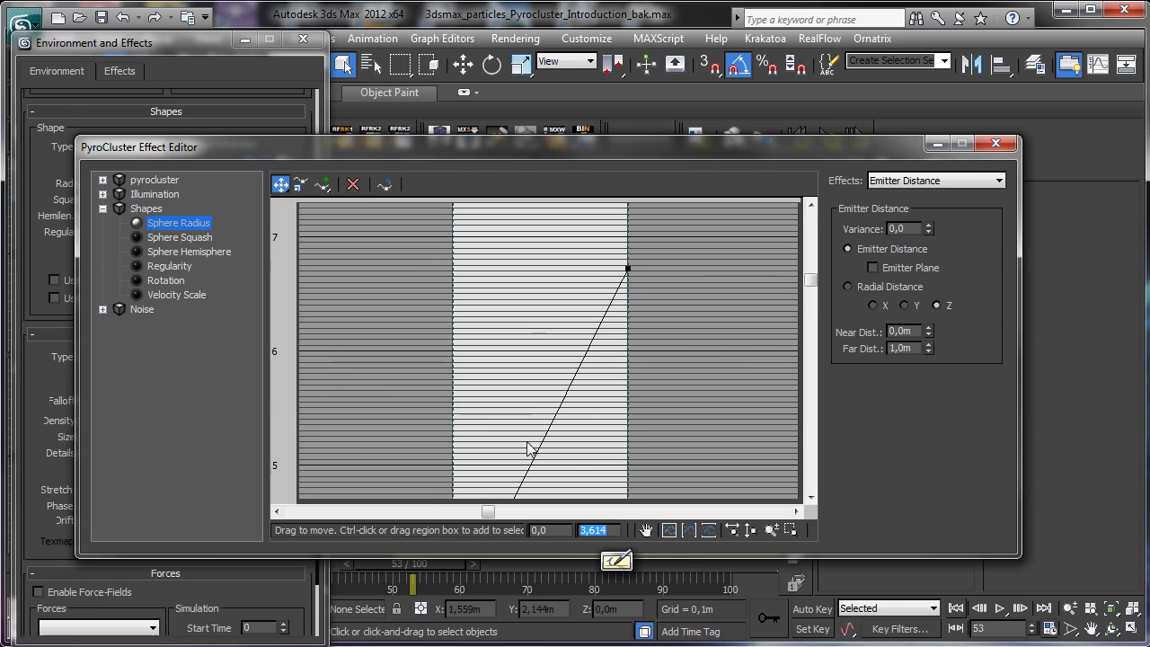
{"action": "type", "text": "1"}
{"action": "key", "text": "Return"}
Set the end point of the sphere radius curve to 15 and fit the whole curve in view
{"action": "left_click", "coordinate": [627, 266]}
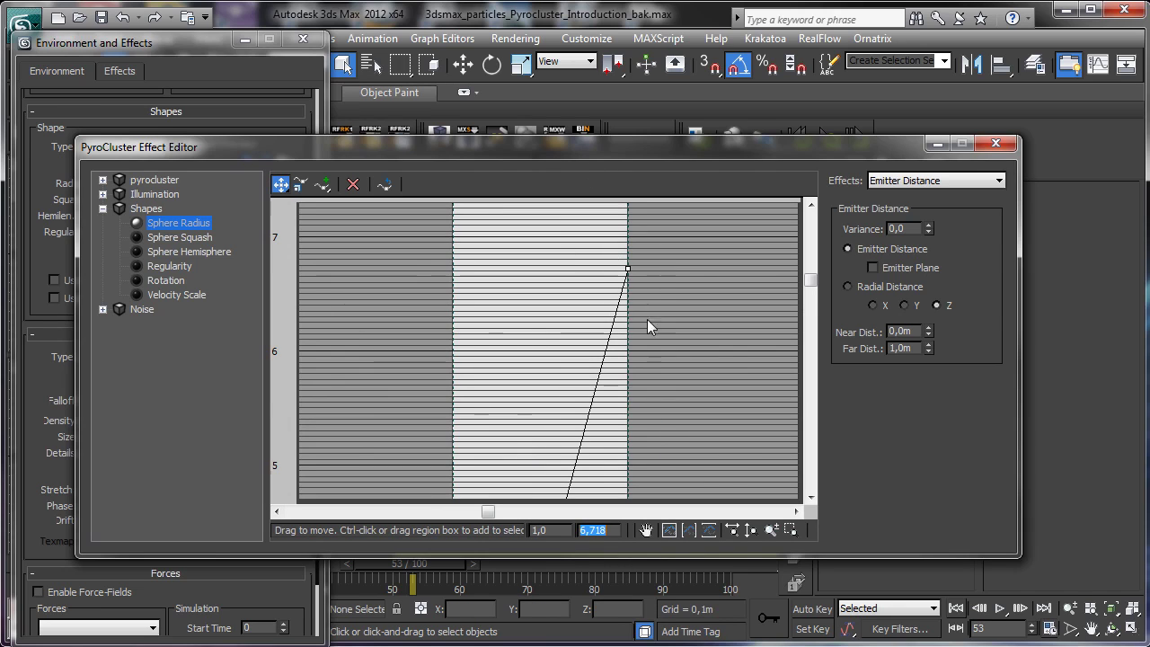
{"action": "type", "text": "156"}
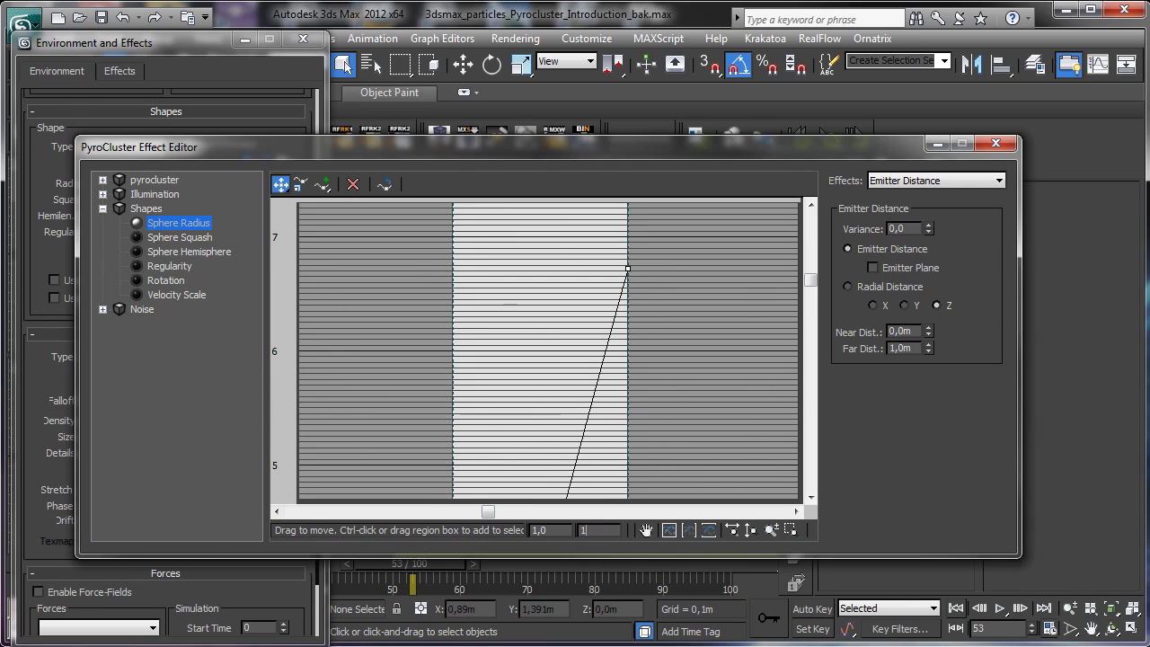
{"action": "key", "text": "Return"}
{"action": "type", "text": "15"}
{"action": "key", "text": "Return"}
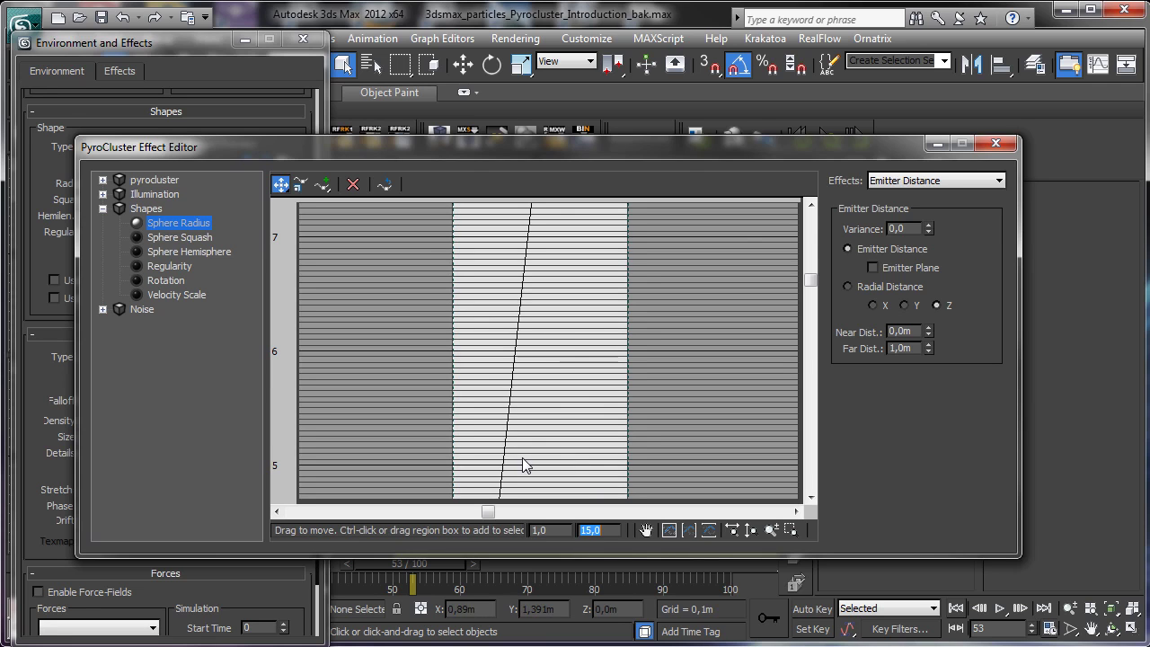
{"action": "left_click", "coordinate": [668, 529]}
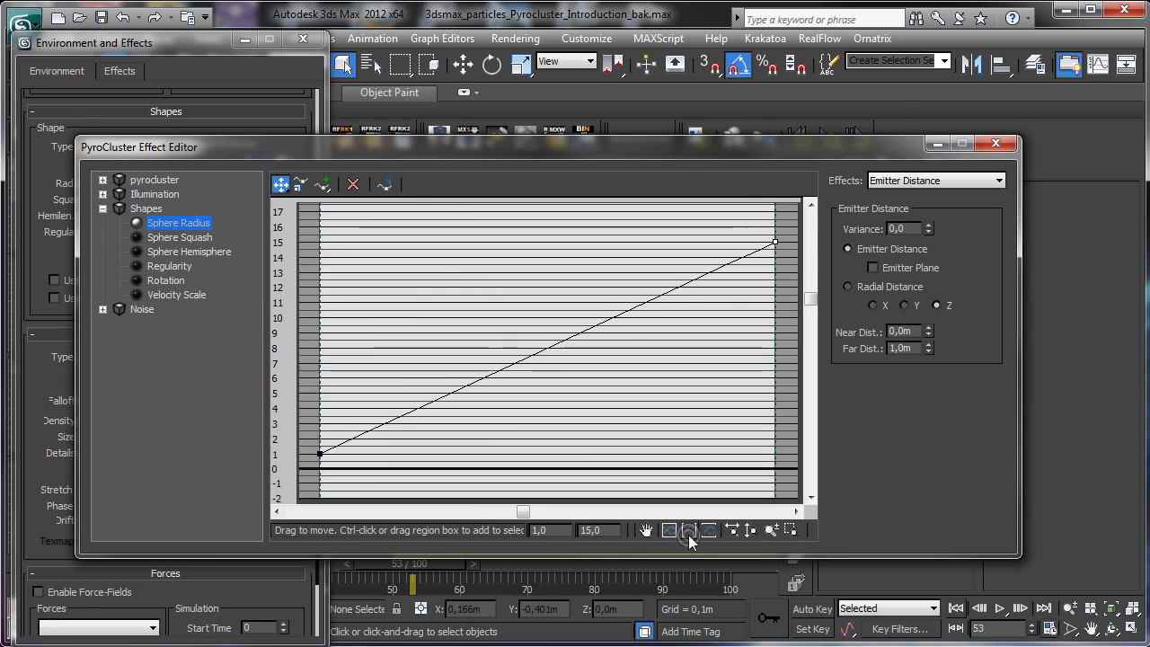
Close the effect editor and scrub the timeline back to frame 6 and on to frame 68 to check the growing spheres
{"action": "left_click", "coordinate": [995, 143]}
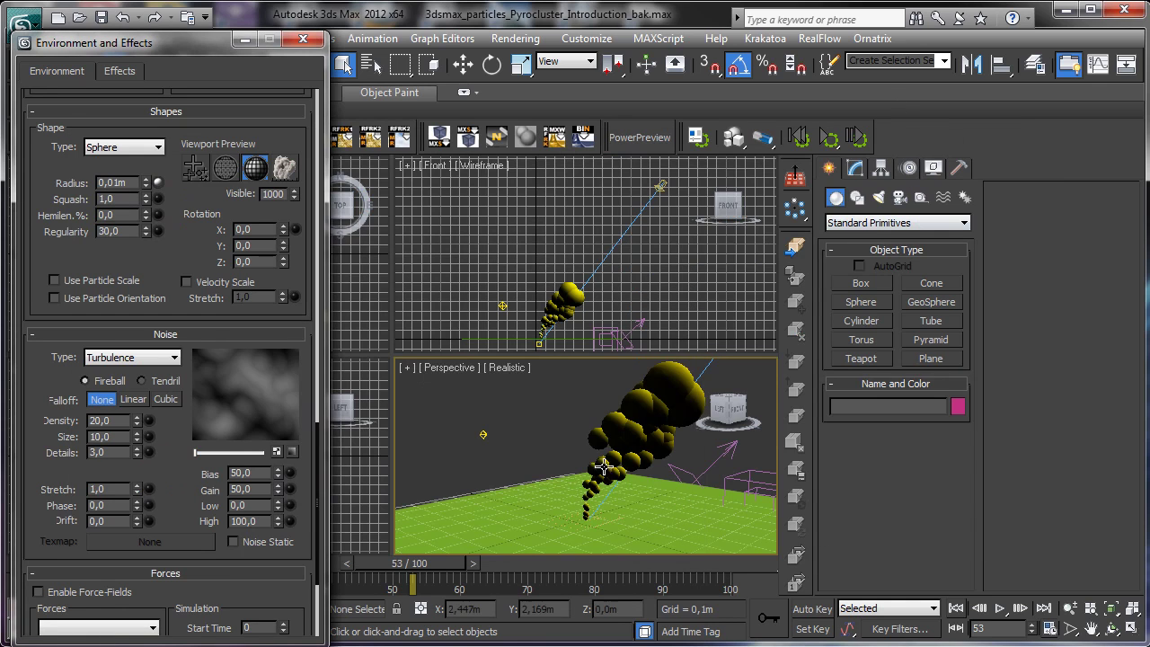
{"action": "left_click_drag", "start_coordinate": [415, 564], "coordinate": [55, 564]}
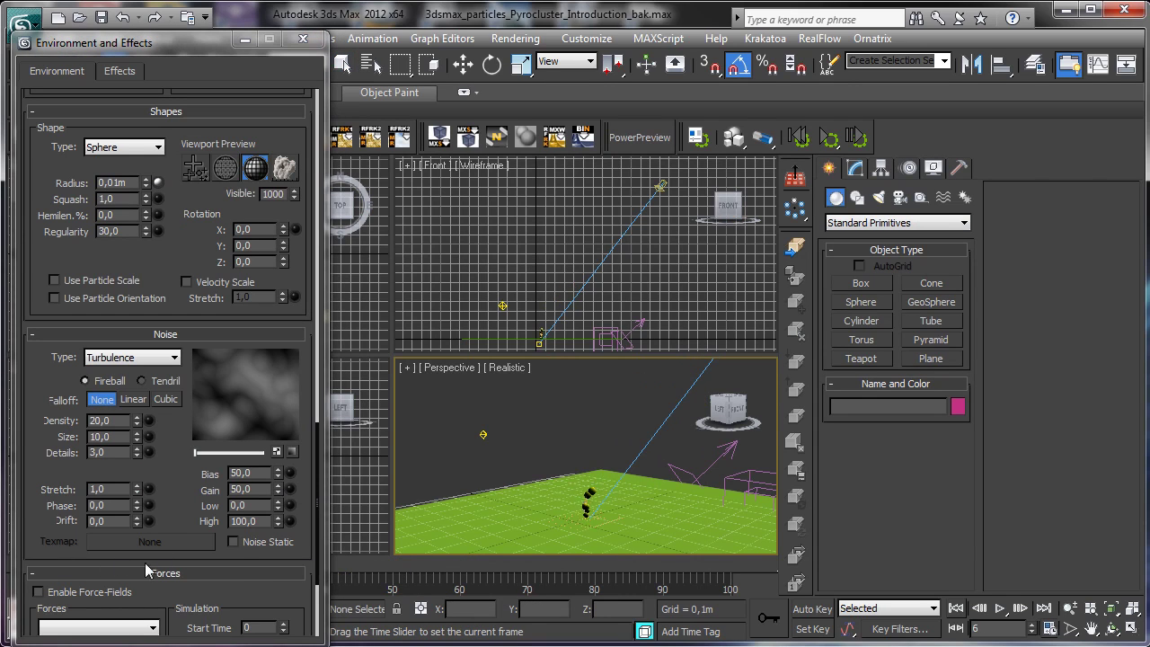
{"action": "left_click_drag", "start_coordinate": [145, 562], "coordinate": [638, 464]}
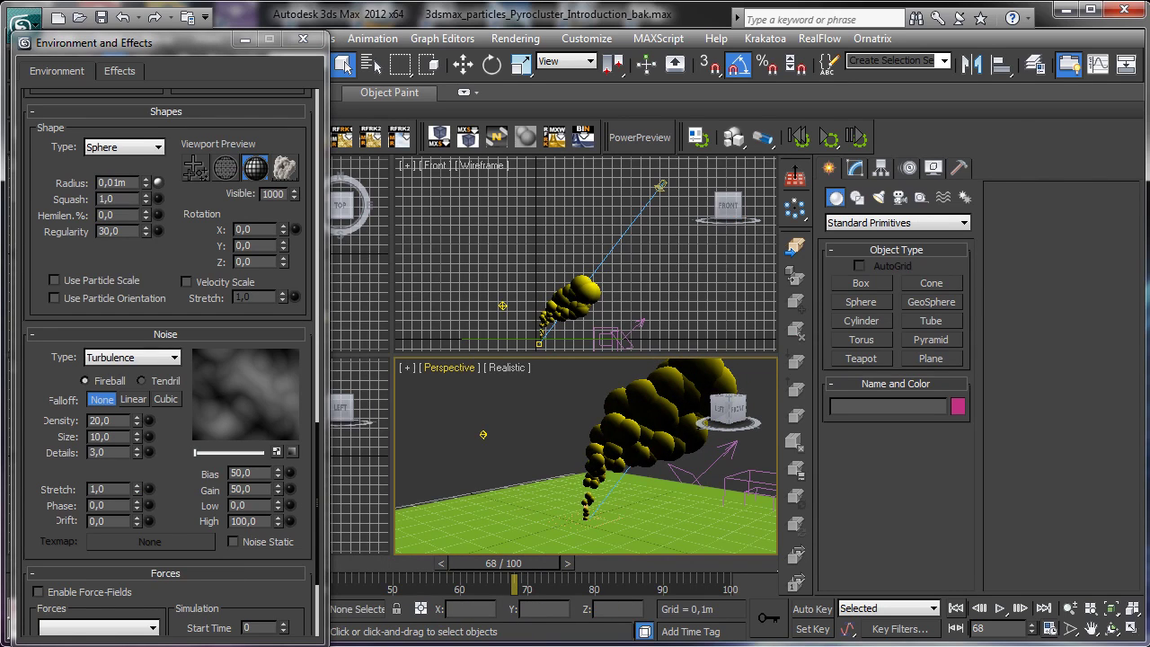
Reopen the sphere radius effect, set the curve's start point to 3 and close the editor
{"action": "left_click", "coordinate": [158, 182]}
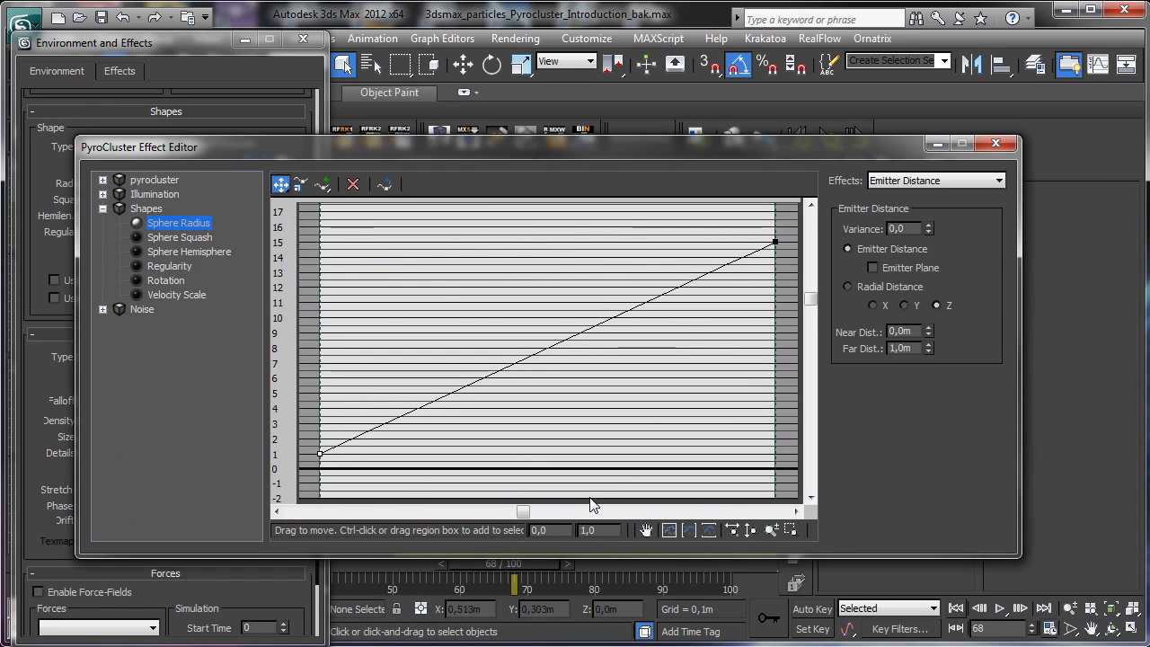
{"action": "type", "text": "3"}
{"action": "key", "text": "Return"}
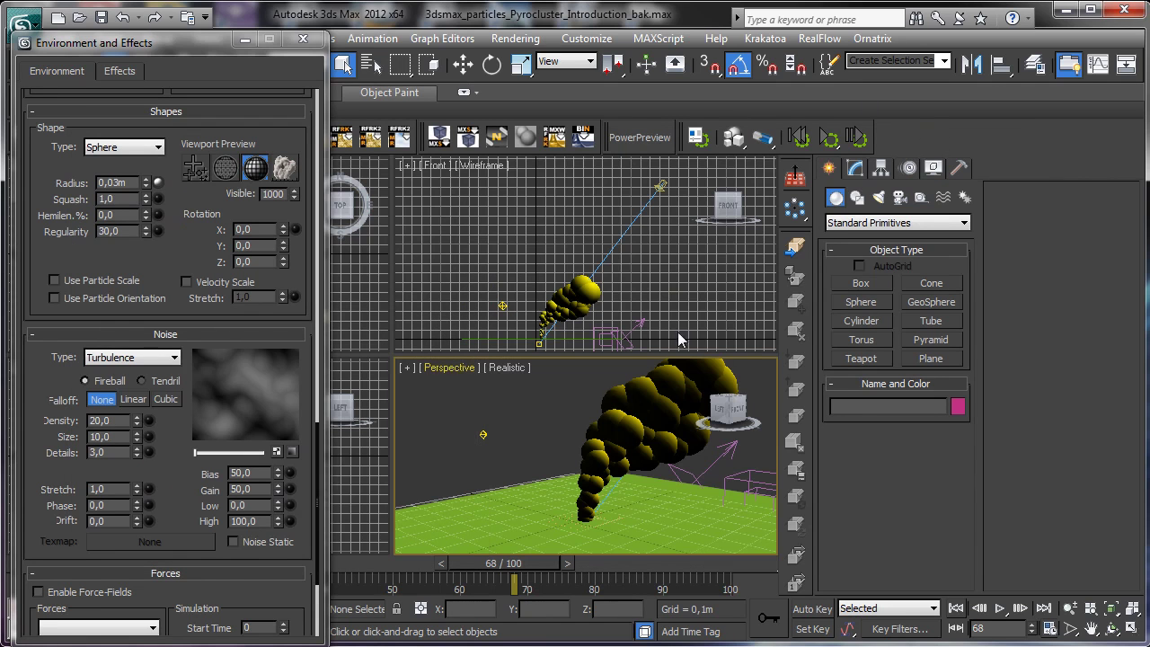
{"action": "left_click", "coordinate": [939, 143]}
Scrub the timeline to frame 48 and render the Perspective view of the smoke column
{"action": "left_click_drag", "start_coordinate": [476, 571], "coordinate": [413, 562]}
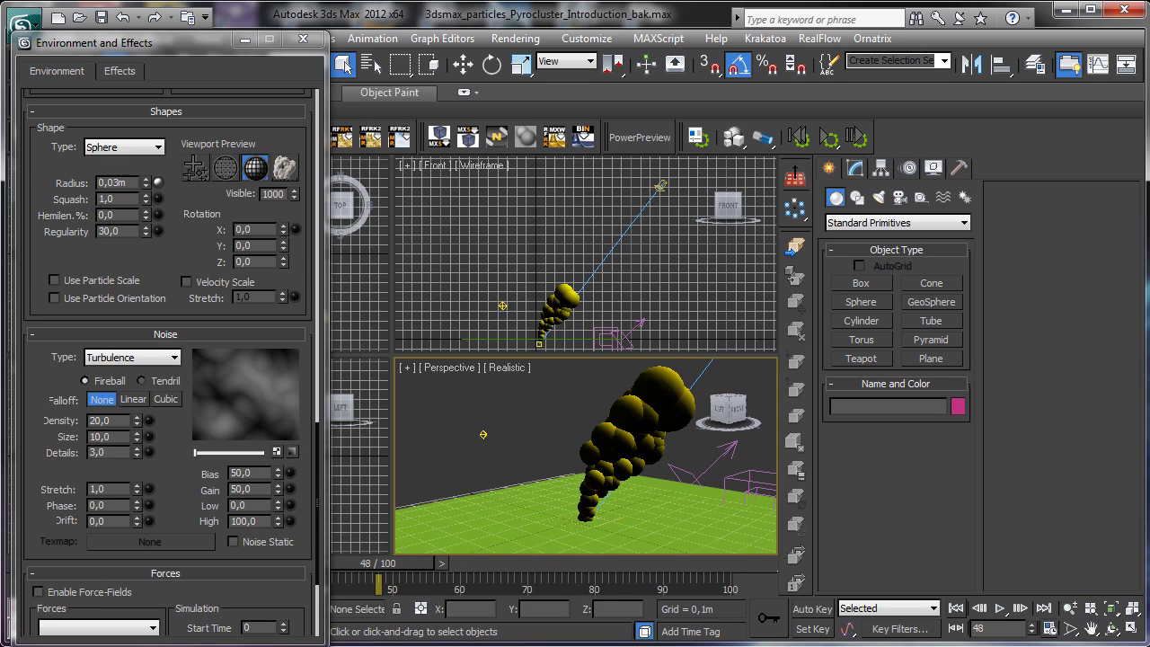
{"action": "left_click", "coordinate": [158, 182]}
{"action": "left_click_drag", "start_coordinate": [890, 78], "coordinate": [658, 81]}
{"action": "left_click", "coordinate": [1124, 64]}
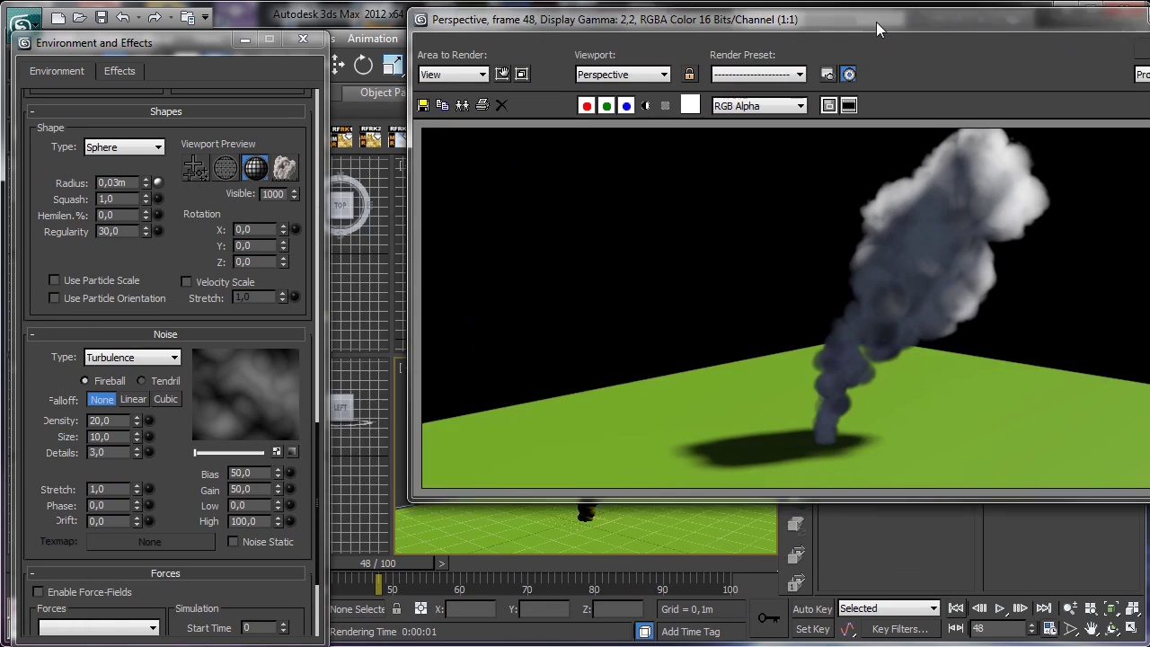
Scrub the timeline to frame 75, reframe the Perspective view and render the smoke column
{"action": "left_click_drag", "start_coordinate": [876, 22], "coordinate": [629, 52]}
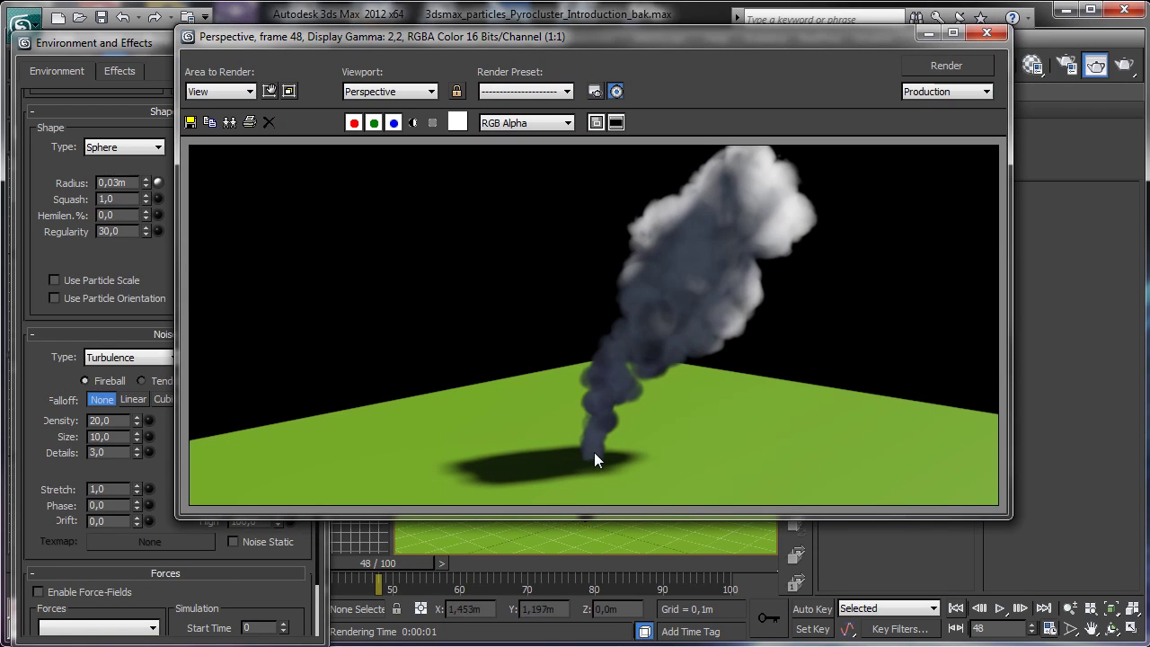
{"action": "left_click", "coordinate": [920, 37]}
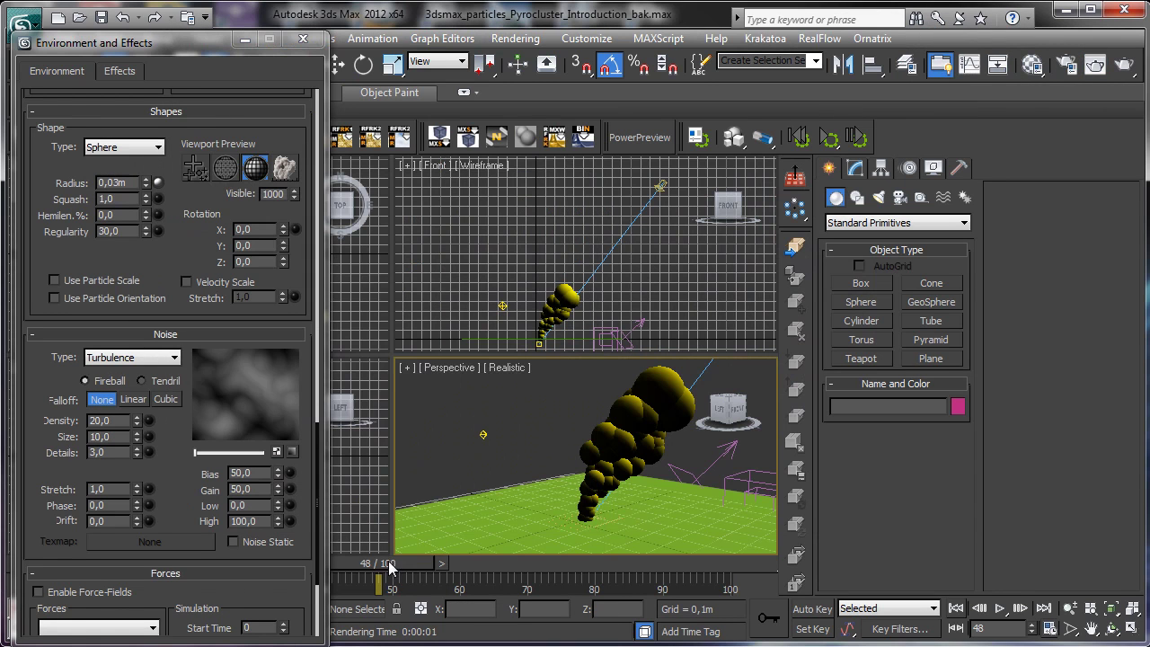
{"action": "left_click_drag", "start_coordinate": [392, 566], "coordinate": [608, 542]}
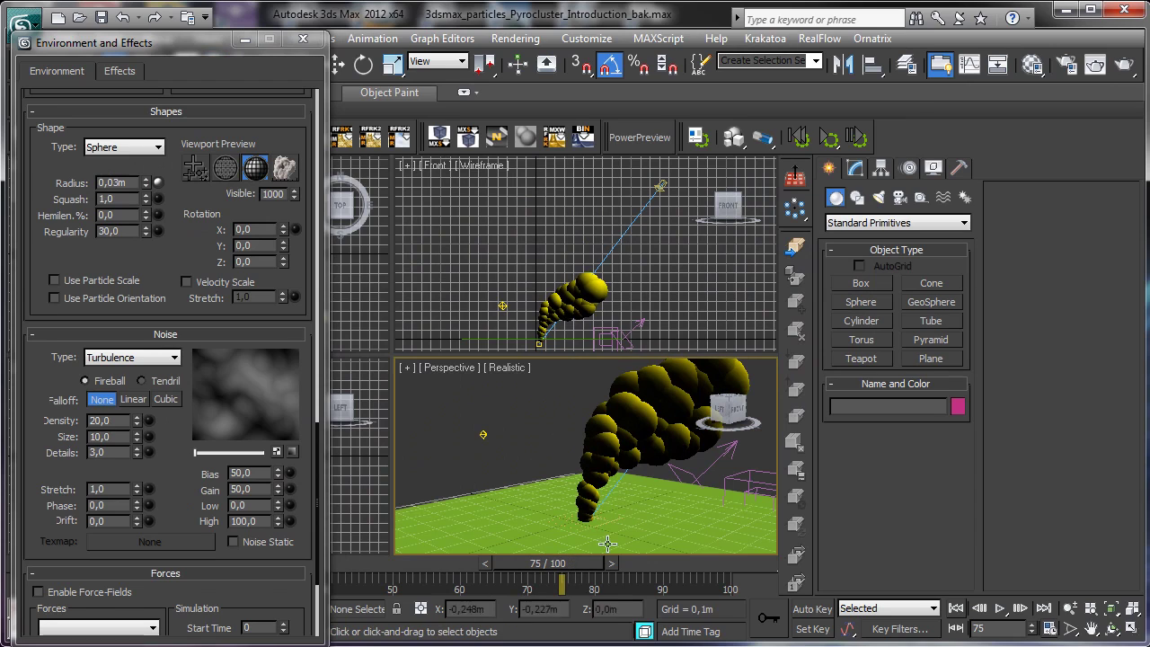
{"action": "left_click", "coordinate": [1089, 628]}
{"action": "left_click_drag", "start_coordinate": [580, 463], "coordinate": [644, 415]}
{"action": "key", "text": "shift+q"}
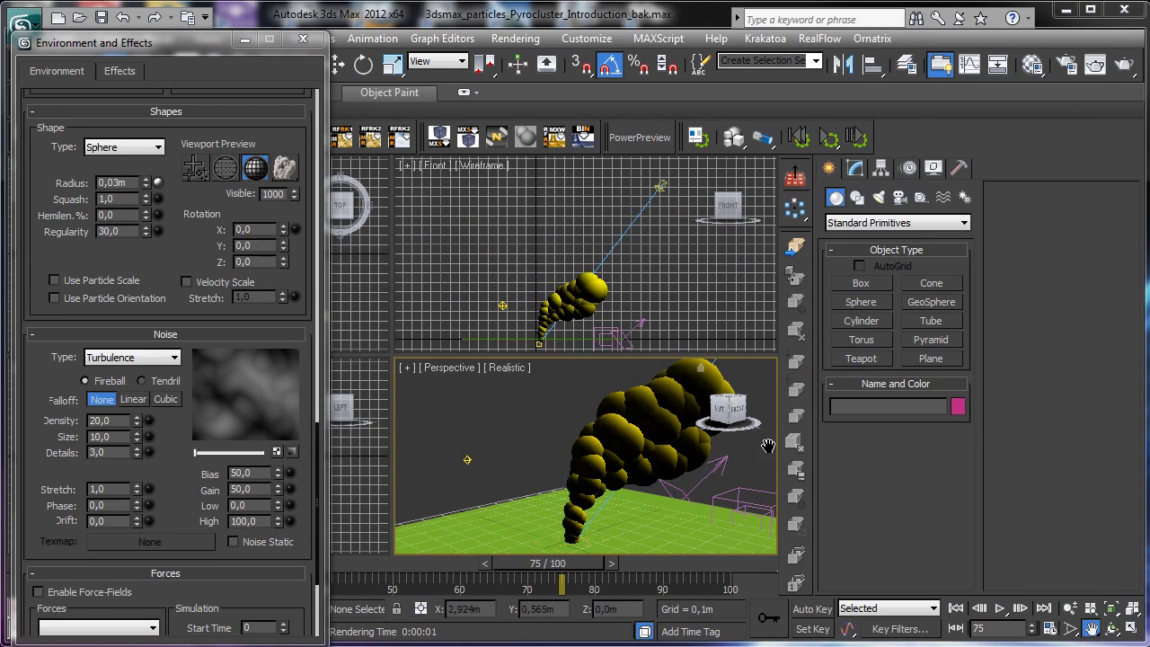
{"action": "left_click", "coordinate": [1123, 65]}
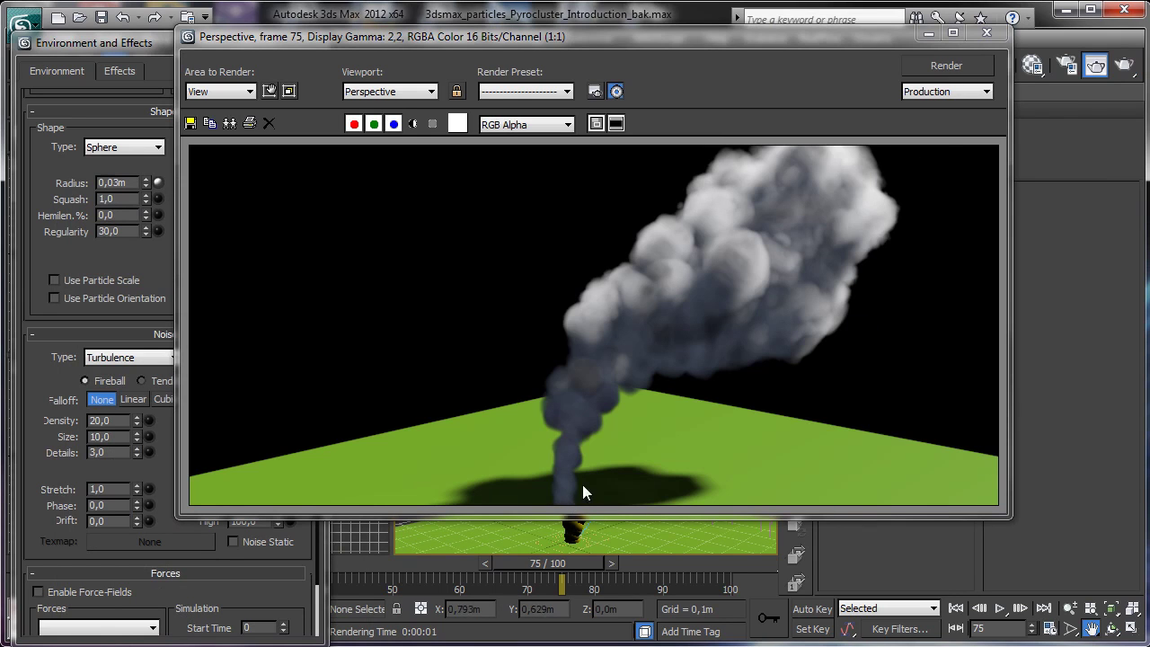
{"action": "left_click", "coordinate": [986, 32]}
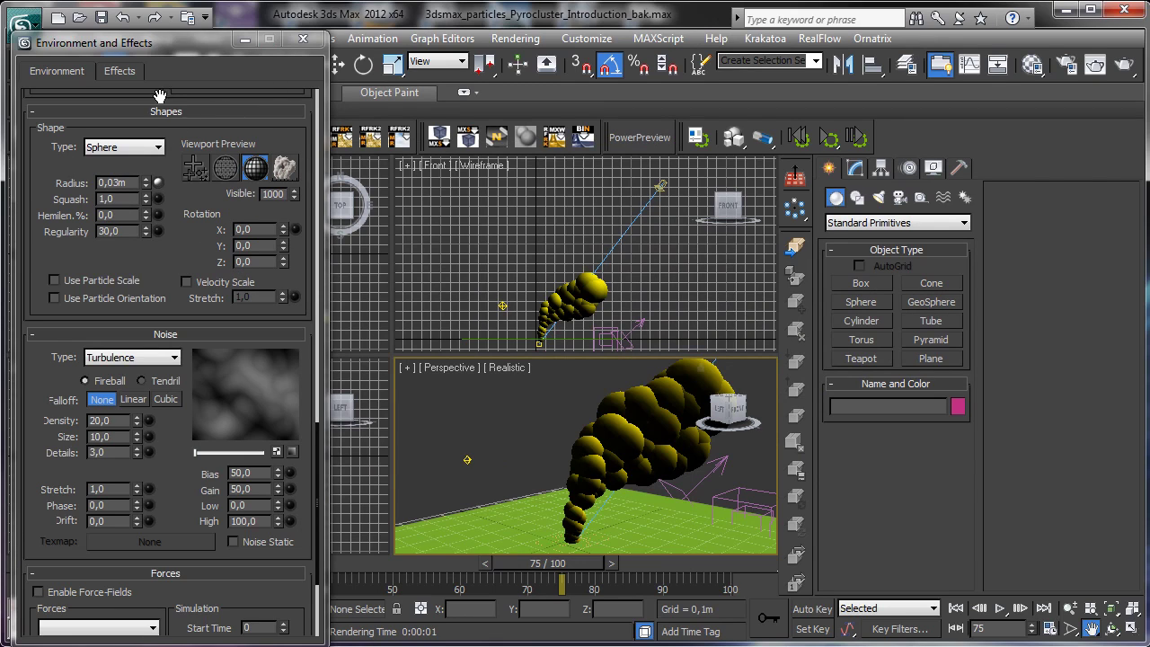
Set the spheres' Squash to 0,9 and Regularity to 16, and switch the viewport preview to the textured cloud display
{"action": "left_click_drag", "start_coordinate": [147, 199], "coordinate": [151, 224]}
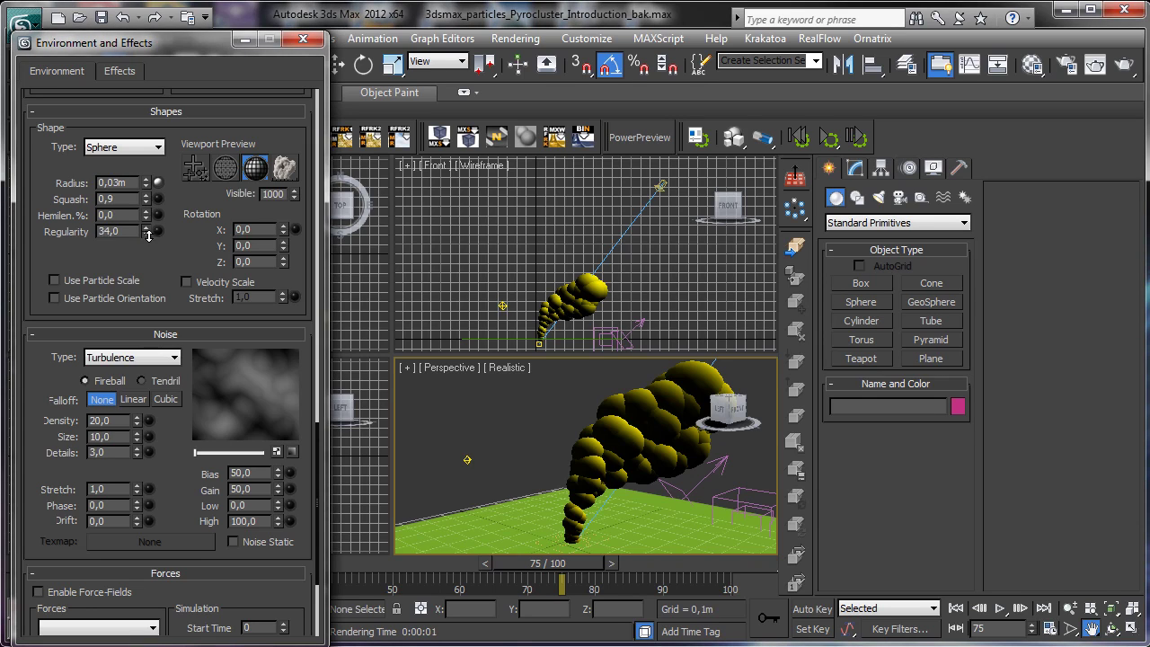
{"action": "mouse_move", "coordinate": [147, 235]}
{"action": "left_mouse_down"}
{"action": "mouse_move", "coordinate": [148, 255]}
{"action": "mouse_move", "coordinate": [149, 242]}
{"action": "left_mouse_up"}
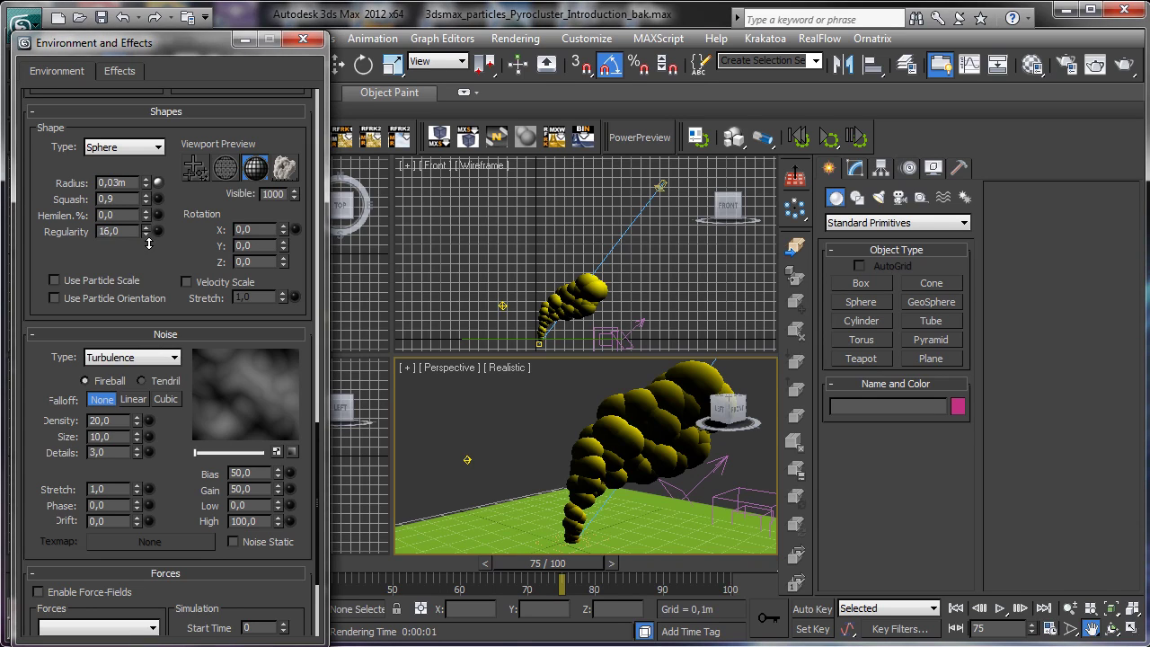
{"action": "left_click", "coordinate": [285, 167]}
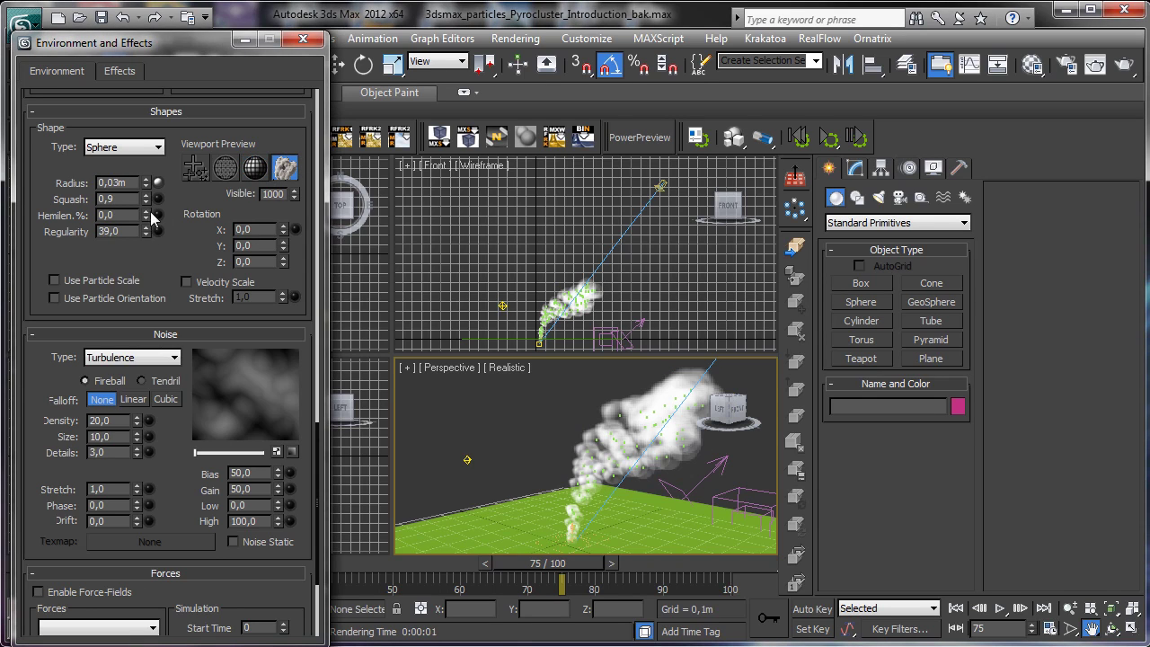
Raise the sphere Regularity to 100 and test-render the Perspective view
{"action": "left_click_drag", "start_coordinate": [146, 231], "coordinate": [182, 164]}
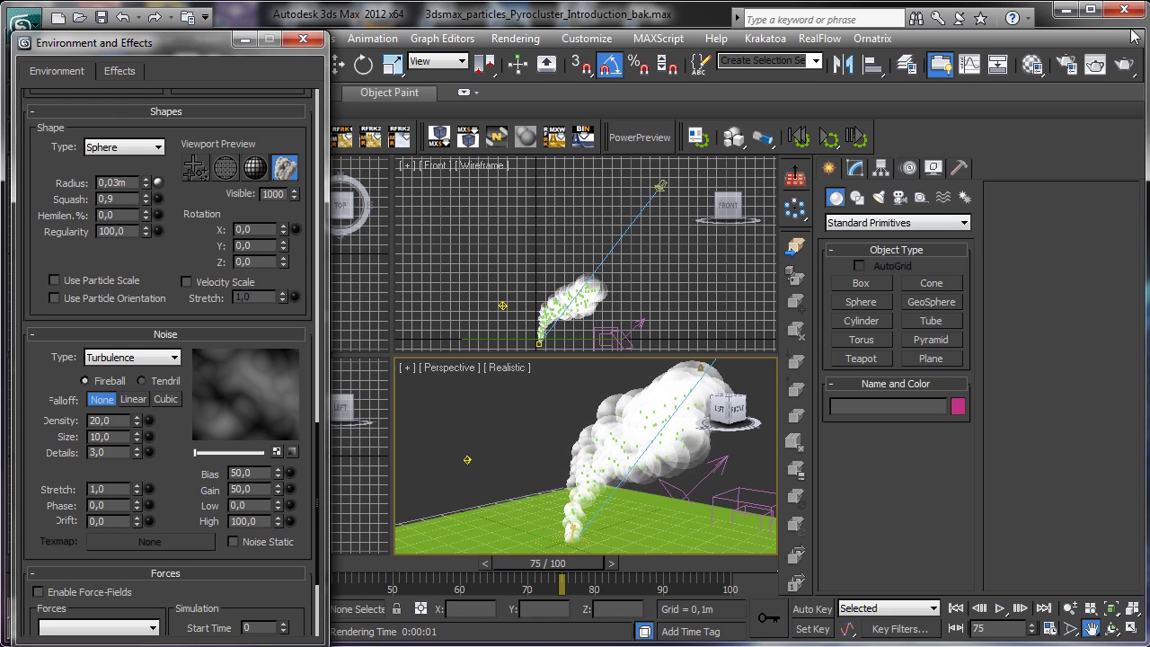
{"action": "left_click", "coordinate": [1126, 66]}
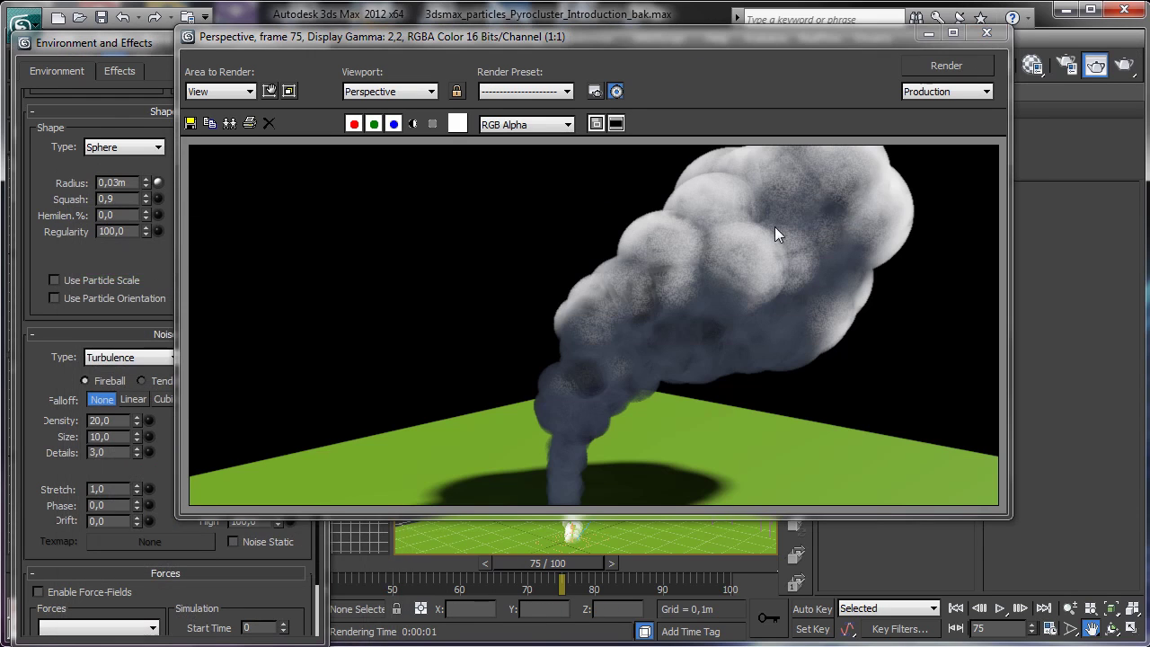
{"action": "left_click", "coordinate": [929, 36]}
Lower the sphere Regularity to 0 and test-render the smoke column
{"action": "left_click_drag", "start_coordinate": [144, 234], "coordinate": [145, 437]}
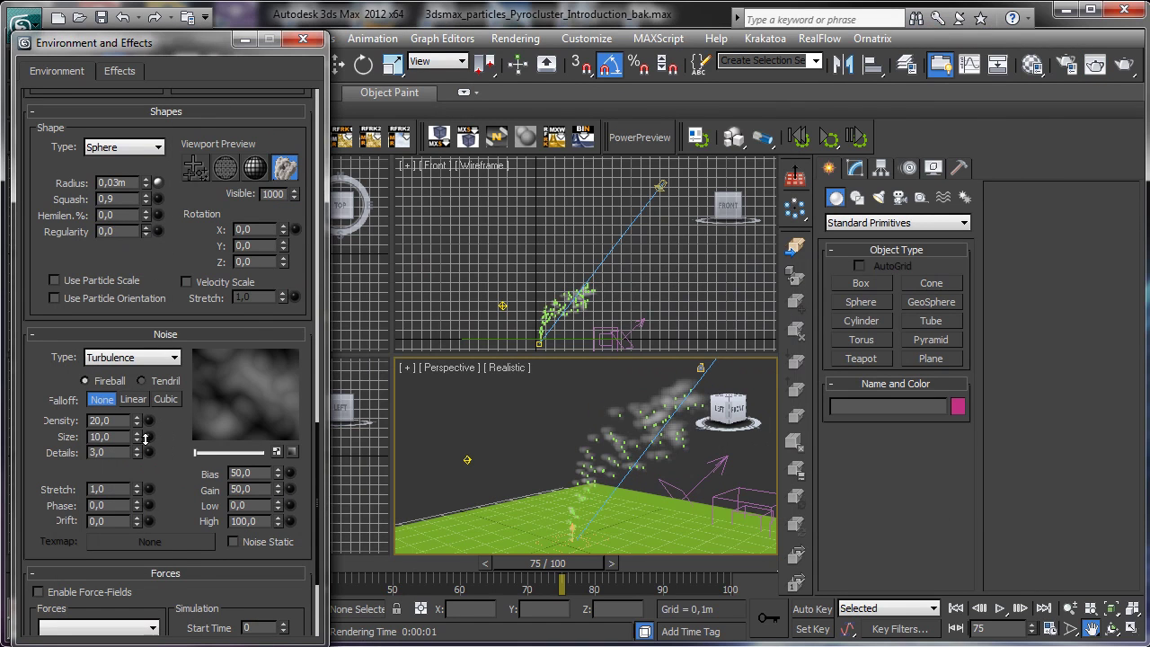
{"action": "left_click", "coordinate": [1128, 65]}
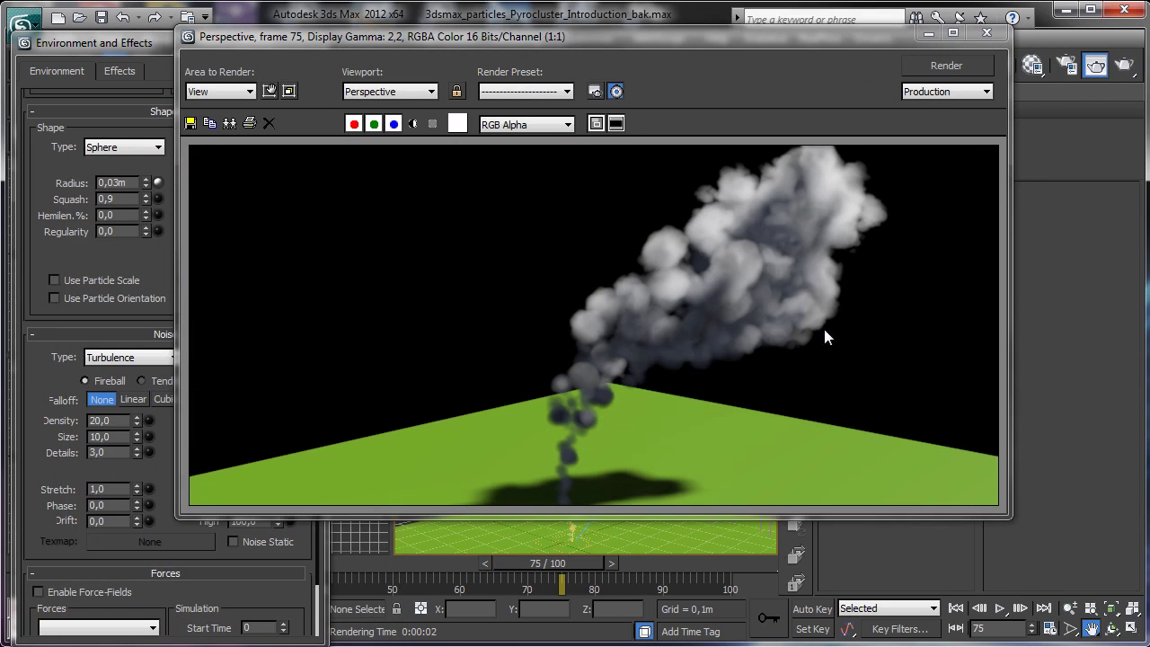
{"action": "left_click", "coordinate": [986, 32]}
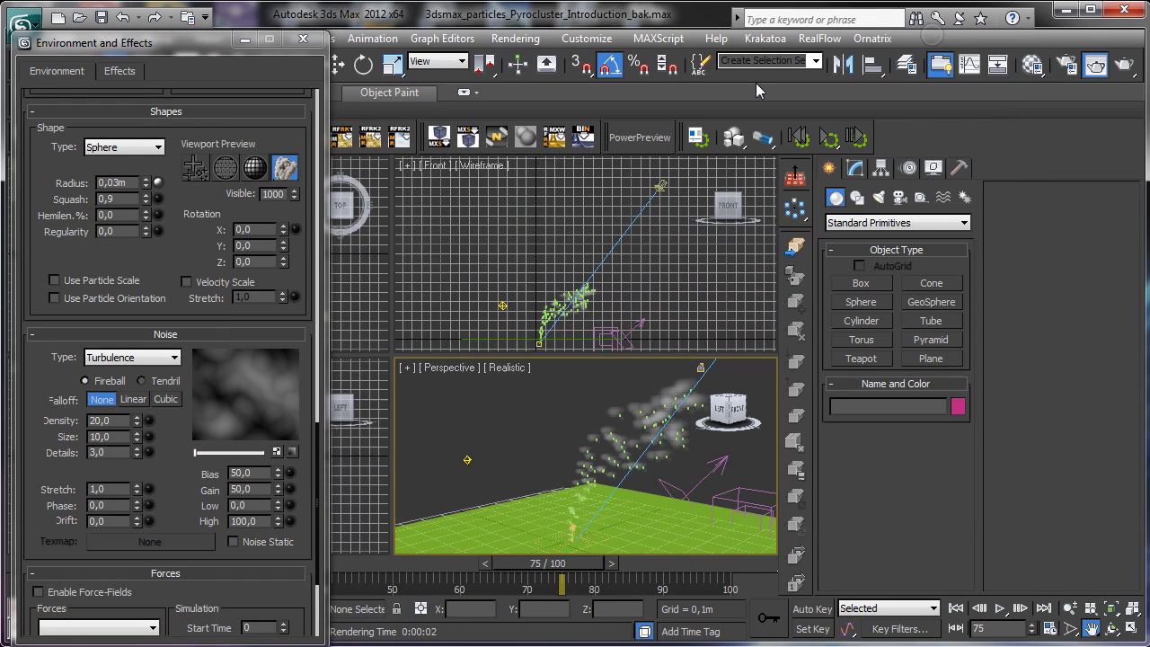
Try Regularity values of 50, 25 and 75 in the viewport preview, and render the smoke with 75
{"action": "left_click", "coordinate": [117, 231]}
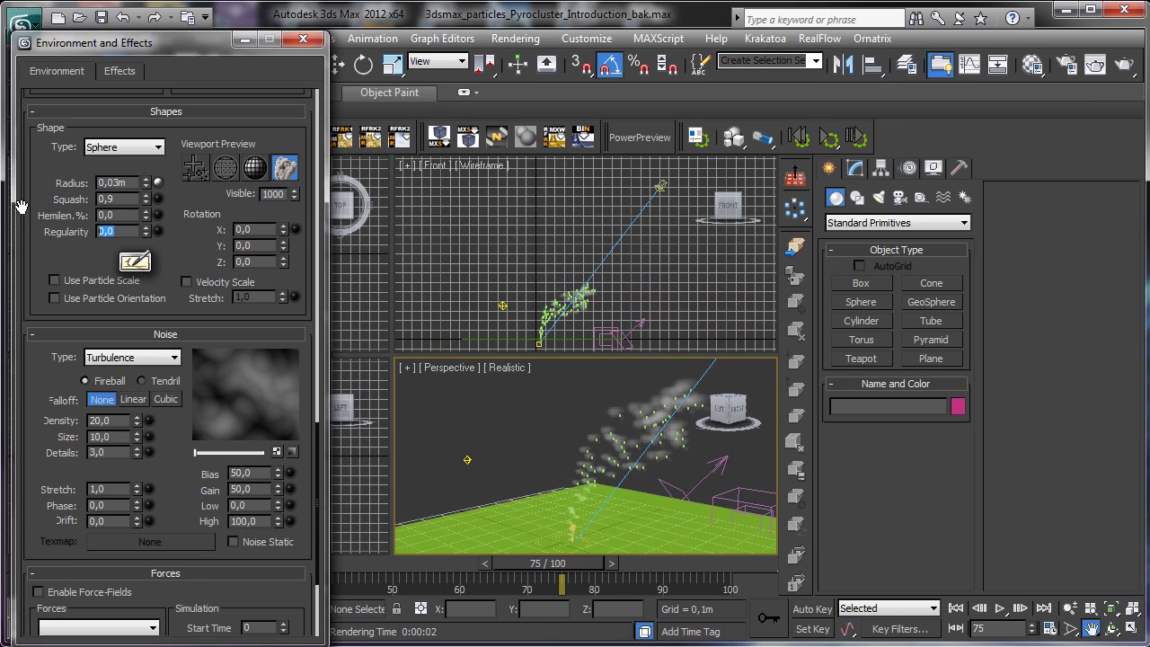
{"action": "type", "text": "50"}
{"action": "key", "text": "Return"}
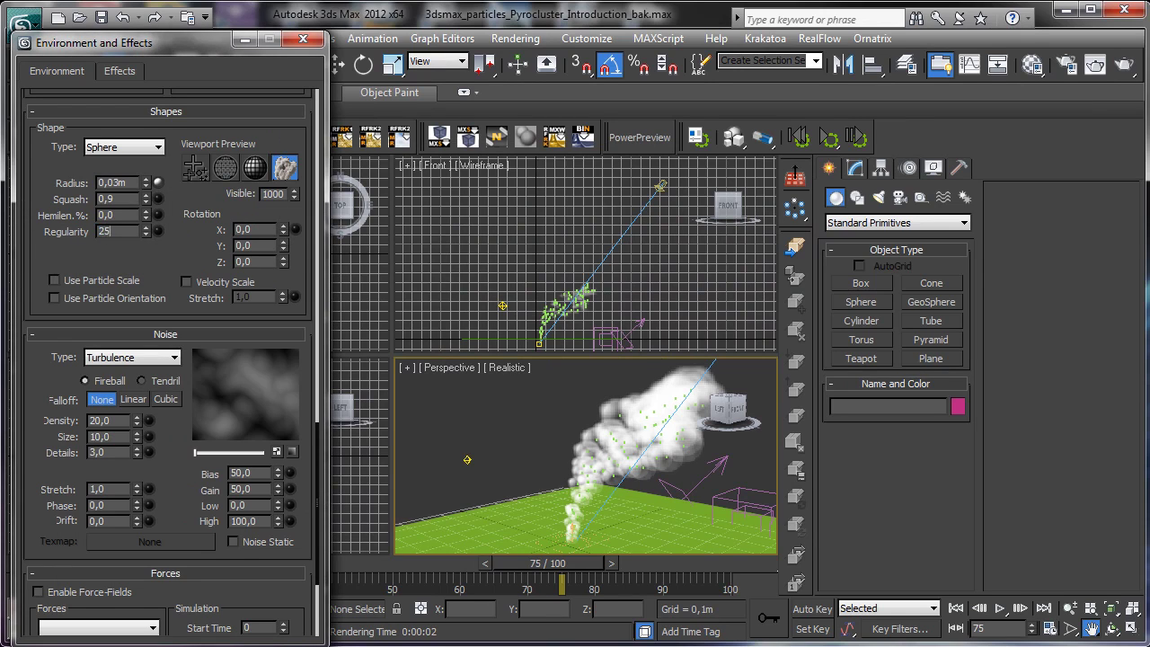
{"action": "key", "text": "Return"}
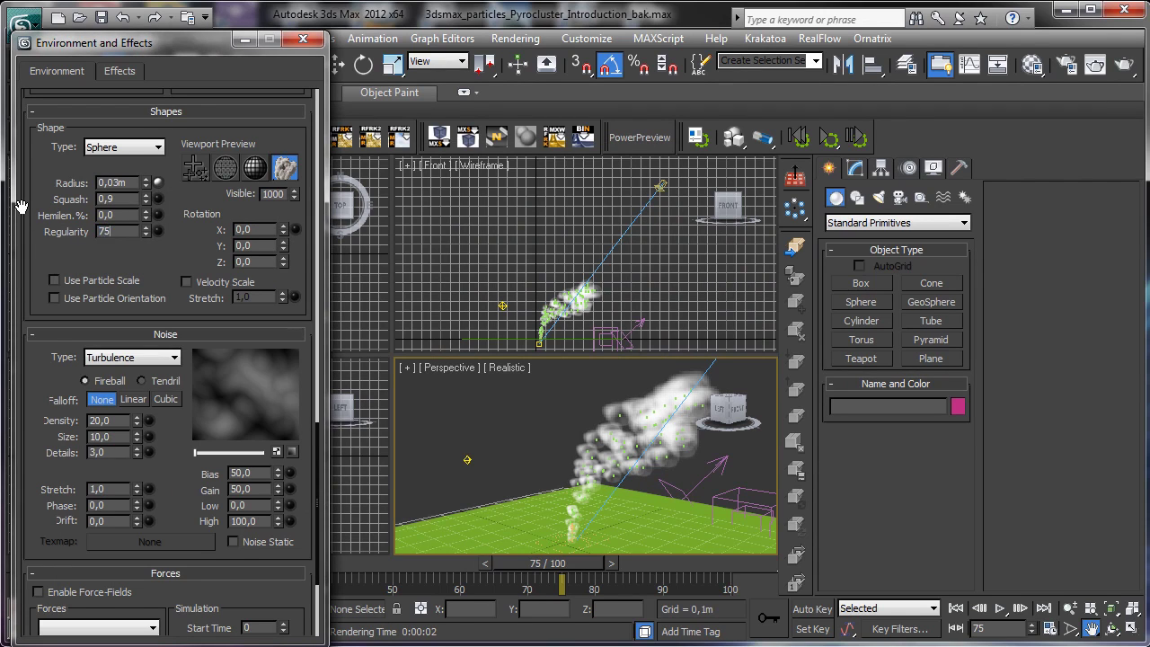
{"action": "type", "text": "75"}
{"action": "key", "text": "Return"}
{"action": "left_click", "coordinate": [1126, 62]}
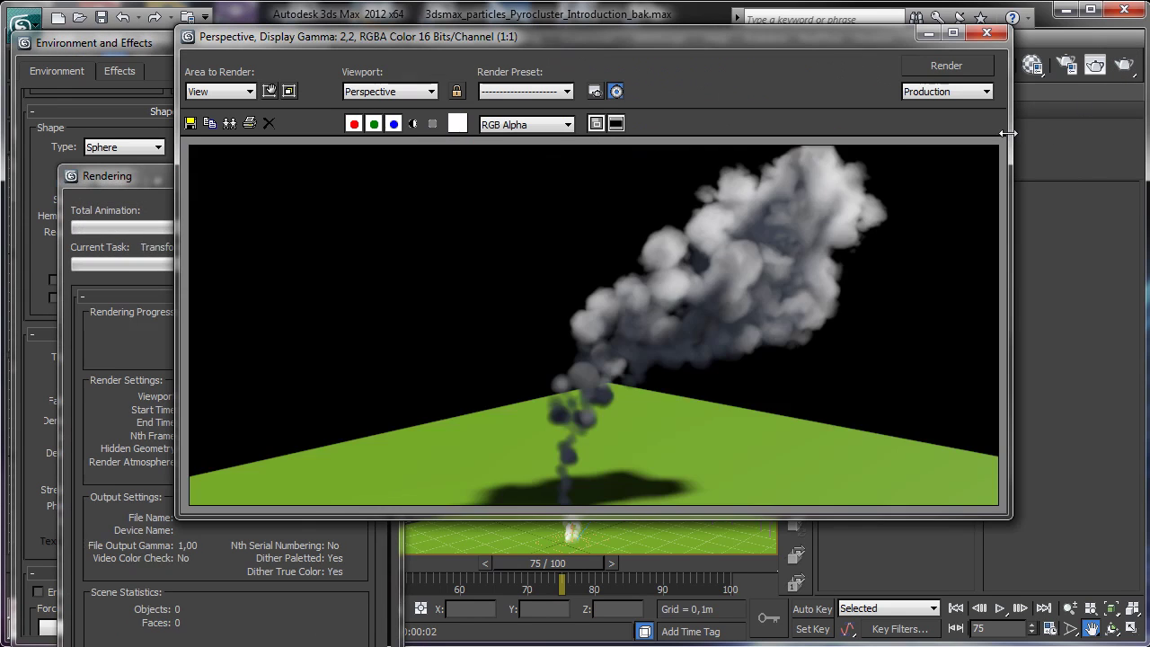
{"action": "left_click", "coordinate": [928, 34]}
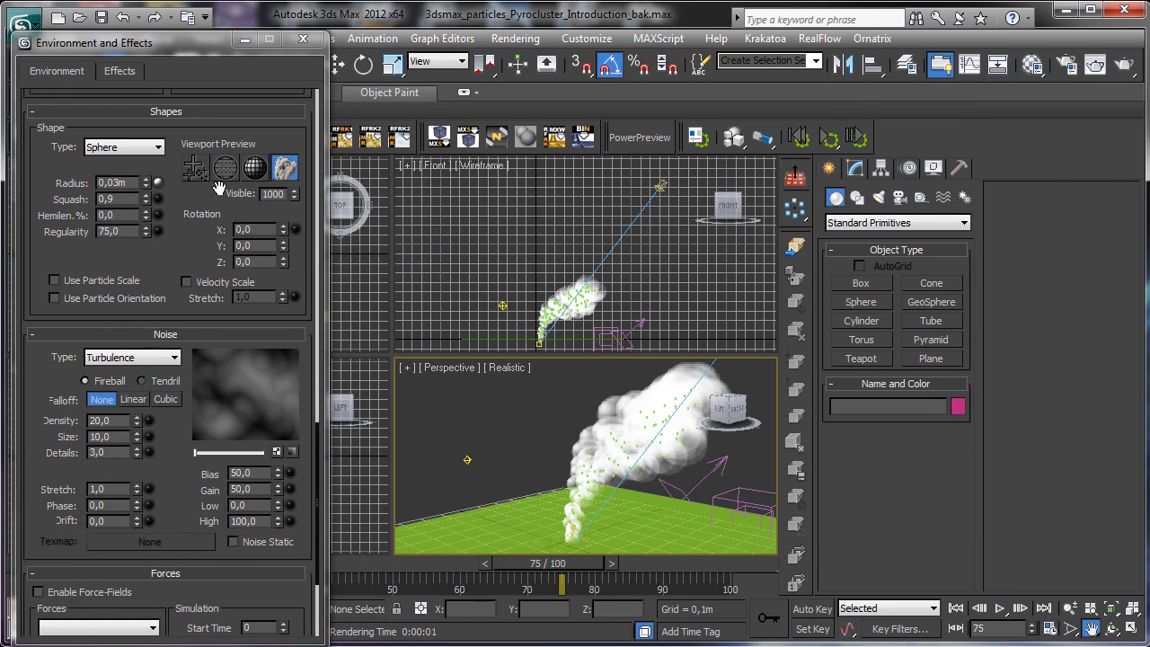
Set the Regularity to 50 and render the smoke column for comparison
{"action": "double_click", "coordinate": [123, 231]}
{"action": "type", "text": "50"}
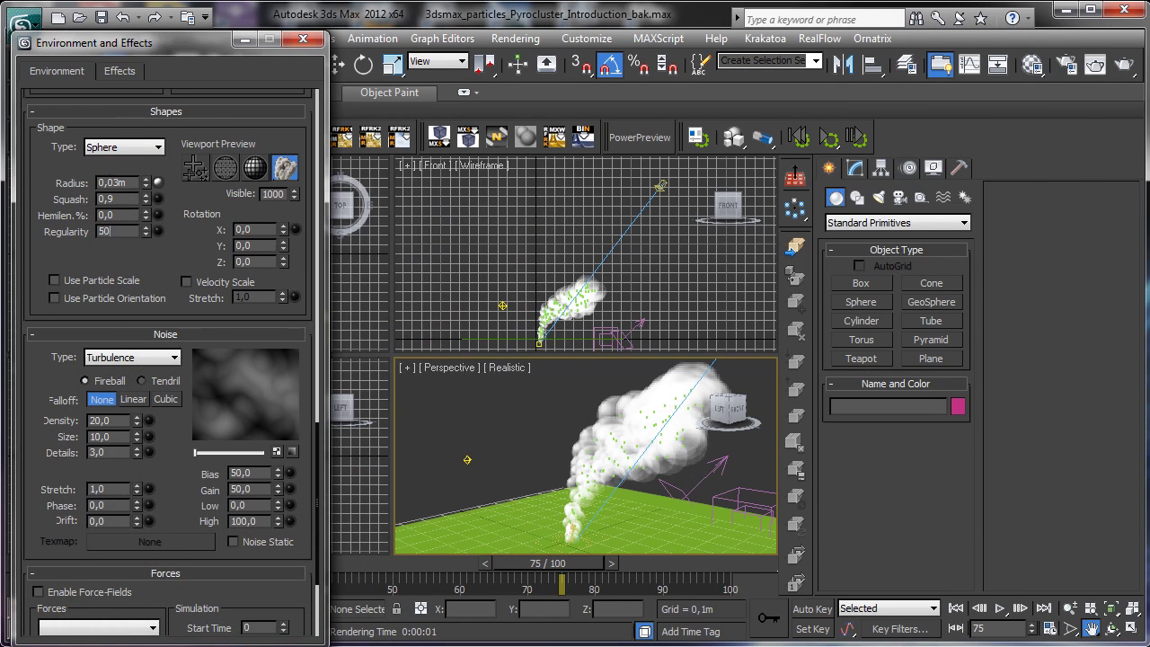
{"action": "key", "text": "Return"}
{"action": "left_click", "coordinate": [1124, 64]}
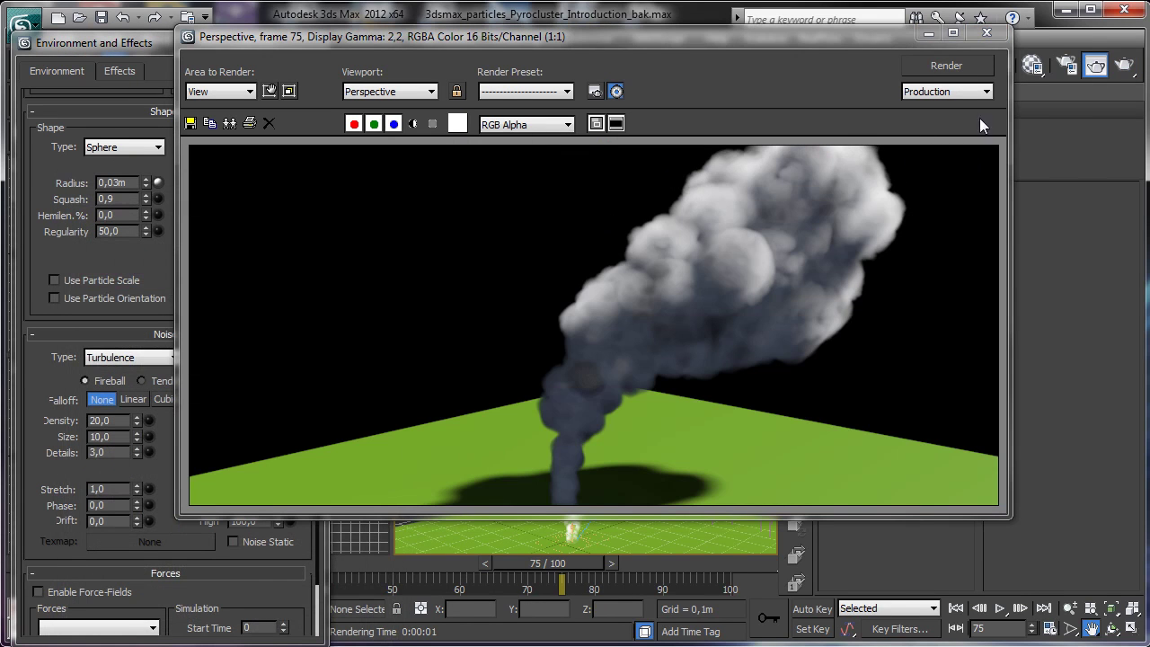
{"action": "left_click", "coordinate": [929, 33]}
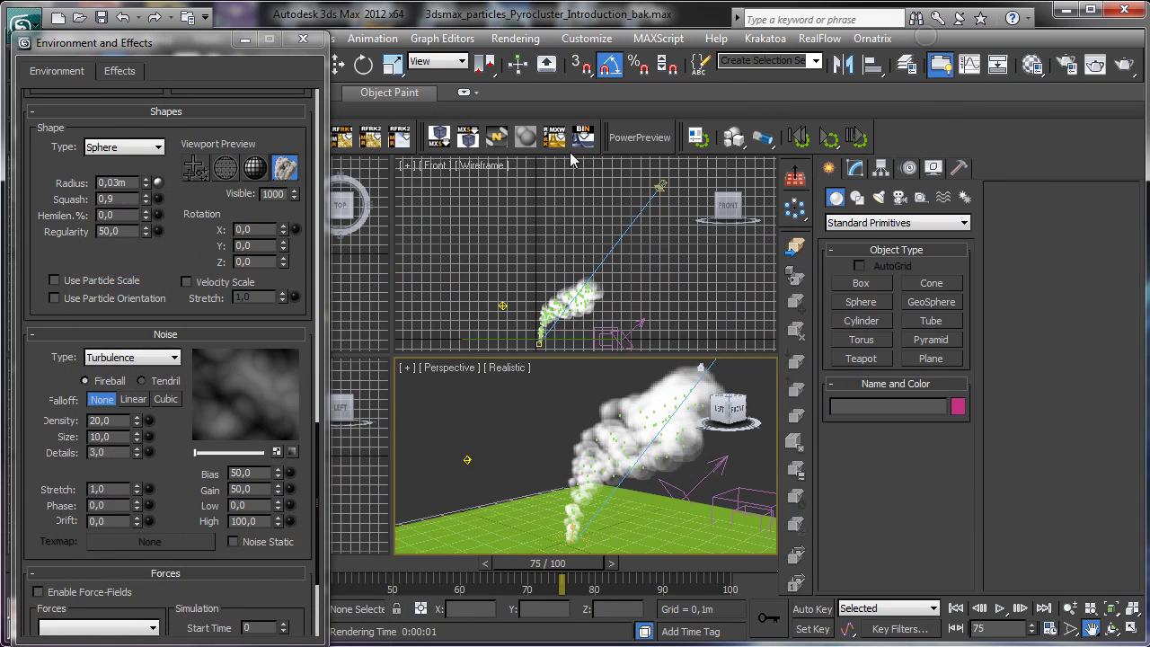
Set the Regularity to 40 and render the Perspective view again
{"action": "double_click", "coordinate": [124, 231]}
{"action": "type", "text": "40"}
{"action": "key", "text": "Return"}
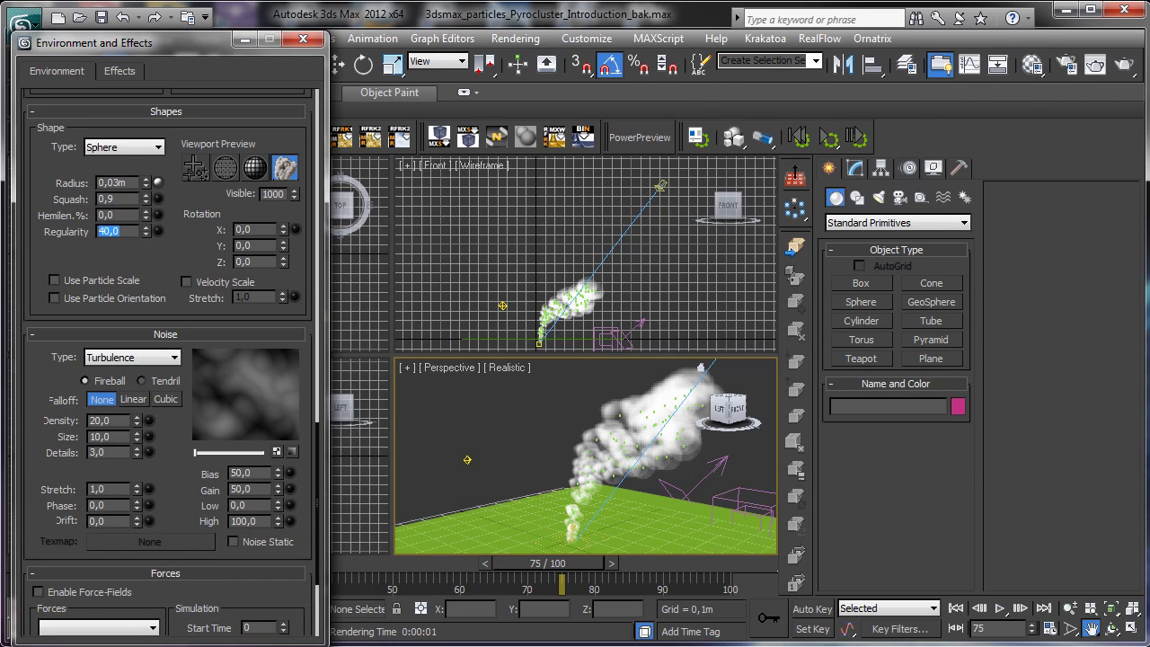
{"action": "left_click", "coordinate": [1118, 68]}
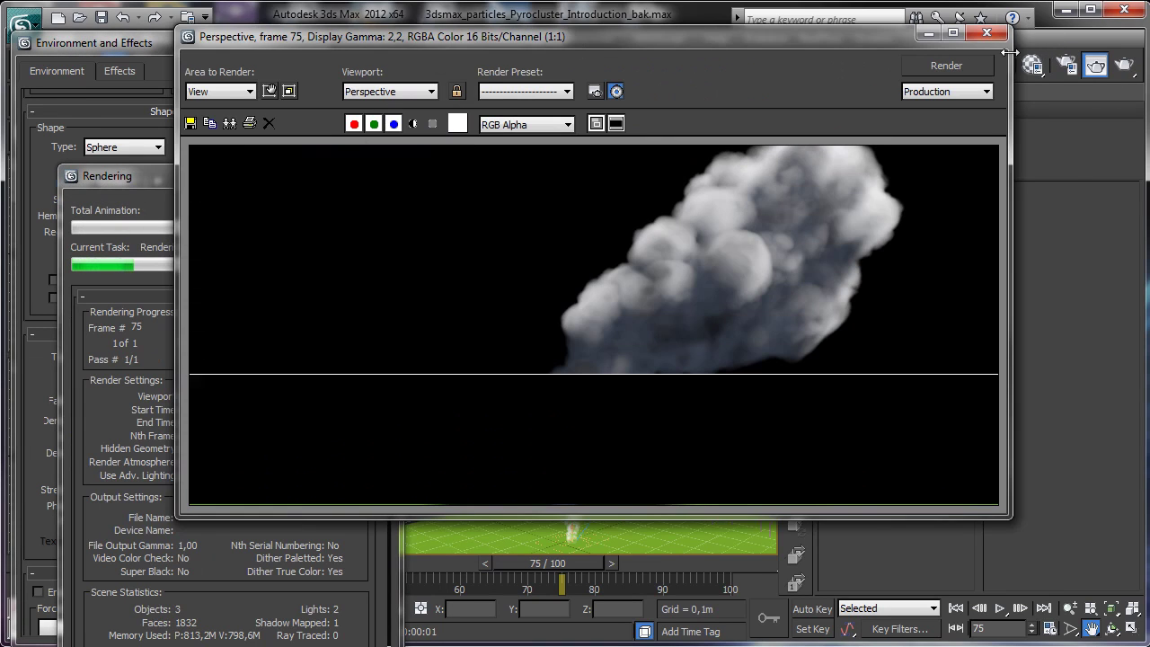
{"action": "left_click", "coordinate": [928, 33]}
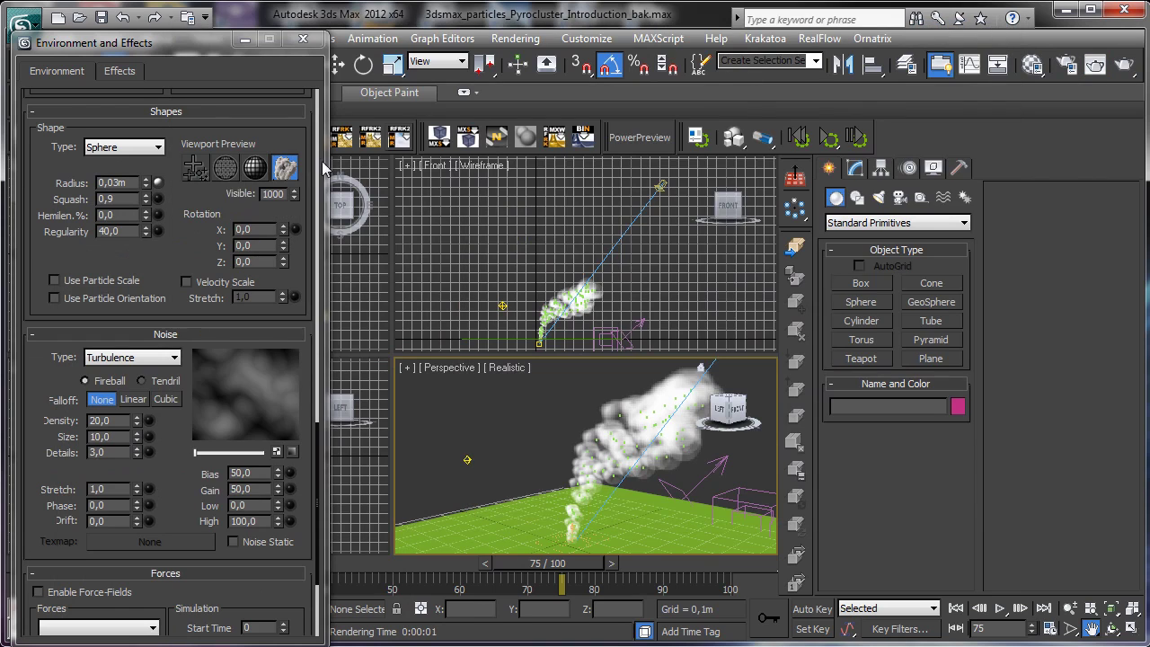
Try Squash values of 0,0 and 0,9 in the viewport preview, and set the Squash to 0,4
{"action": "left_click_drag", "start_coordinate": [147, 199], "coordinate": [142, 236]}
{"action": "double_click", "coordinate": [134, 199]}
{"action": "type", "text": "0,3"}
{"action": "key", "text": "Return"}
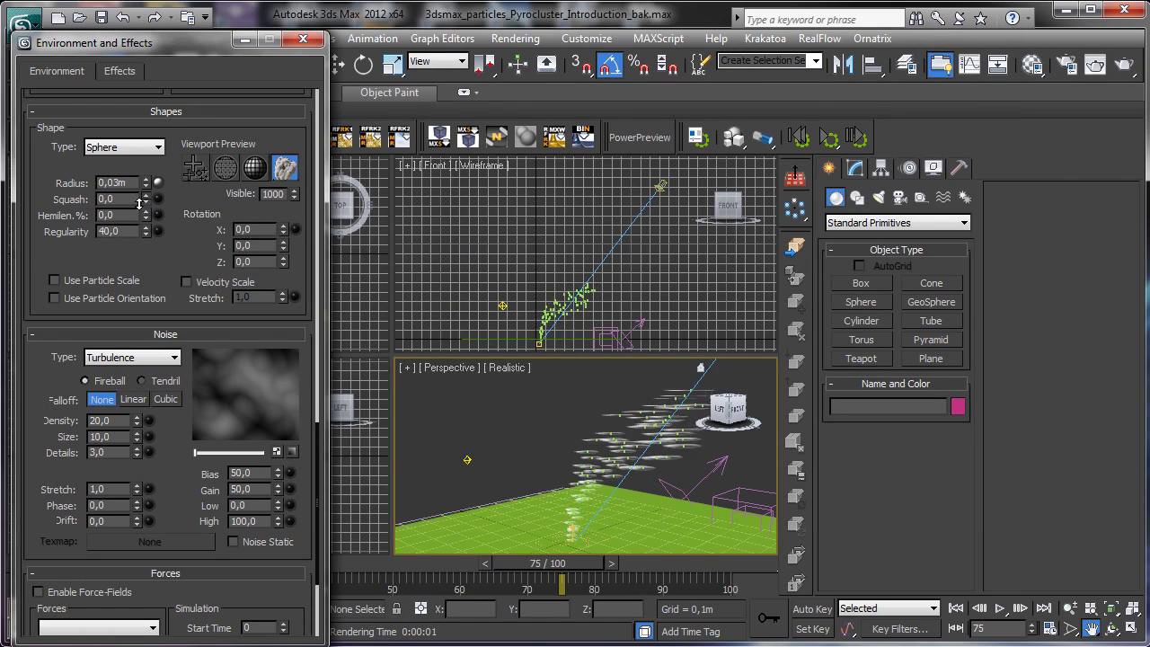
{"action": "double_click", "coordinate": [135, 199]}
{"action": "type", "text": "0,9"}
{"action": "key", "text": "Return"}
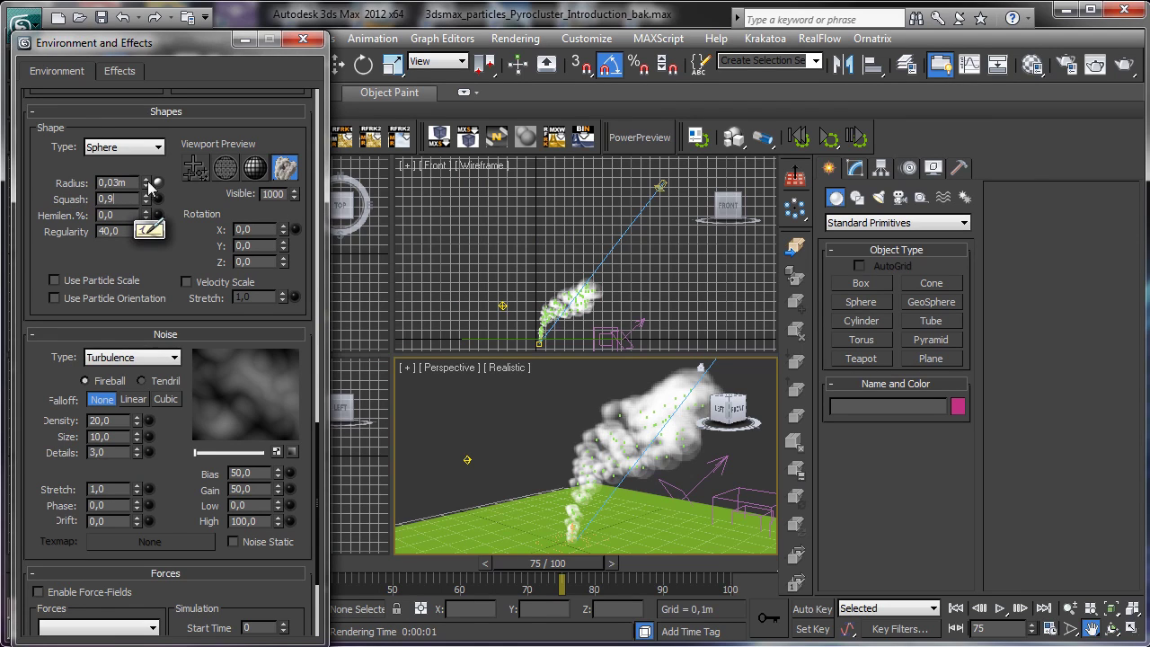
{"action": "left_click_drag", "start_coordinate": [146, 198], "coordinate": [150, 202]}
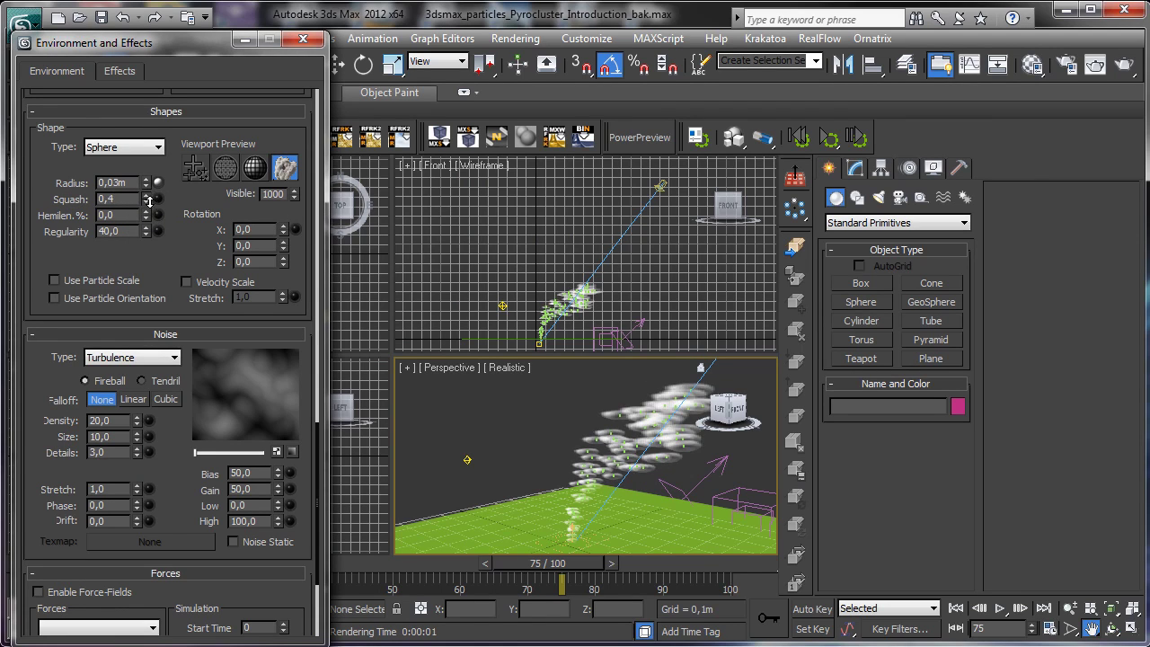
Try rotating the squashed spheres by 67 about Z, and reset the X and Z rotation to 0
{"action": "left_click_drag", "start_coordinate": [284, 225], "coordinate": [284, 261]}
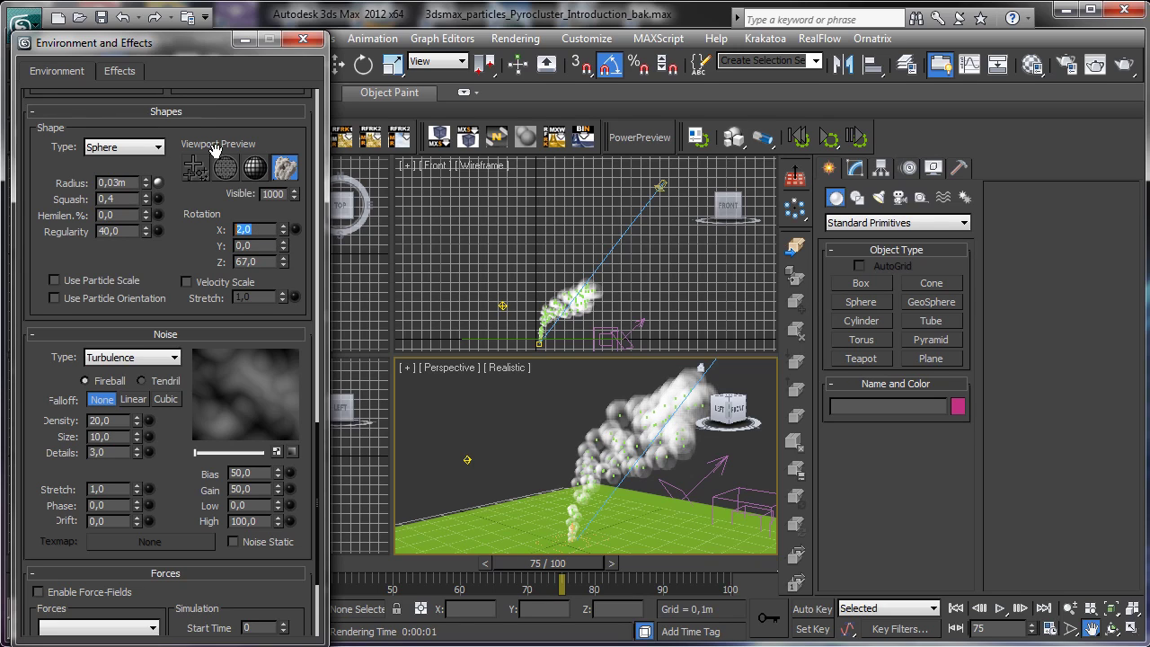
{"action": "type", "text": "0"}
{"action": "key", "text": "Tab"}
{"action": "key", "text": "Tab"}
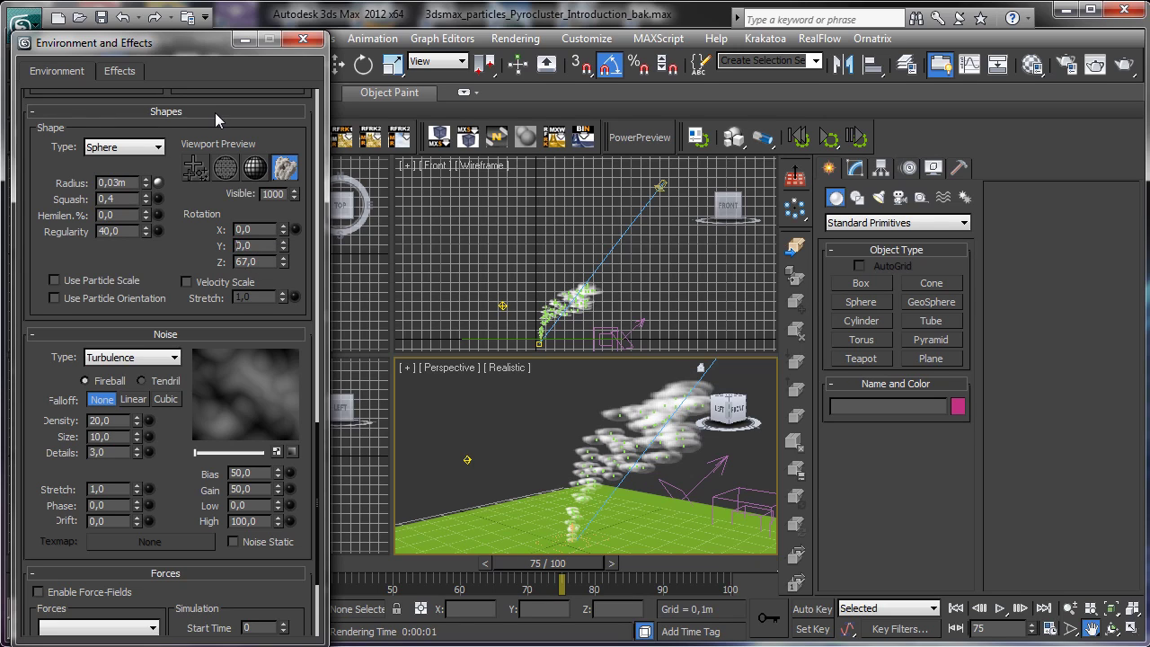
{"action": "type", "text": "0"}
{"action": "key", "text": "Return"}
Enable Velocity Scale with a Stretch of 89,2 and render the Perspective view of the smoke
{"action": "left_click", "coordinate": [88, 282]}
{"action": "left_click", "coordinate": [203, 283]}
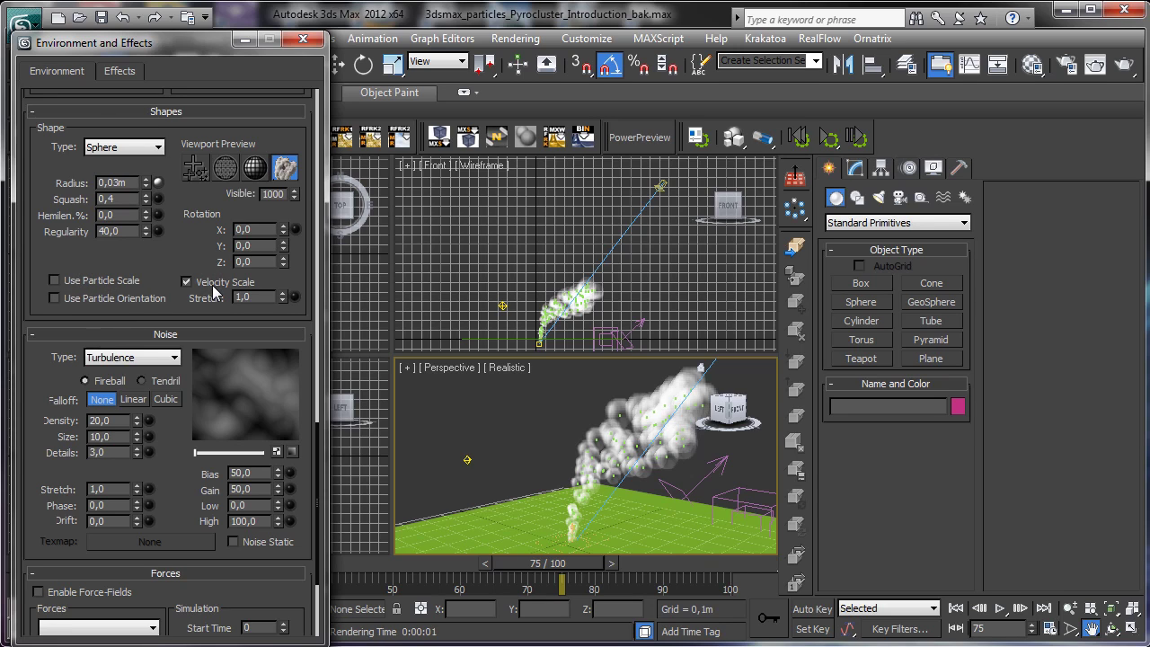
{"action": "right_click", "coordinate": [283, 297]}
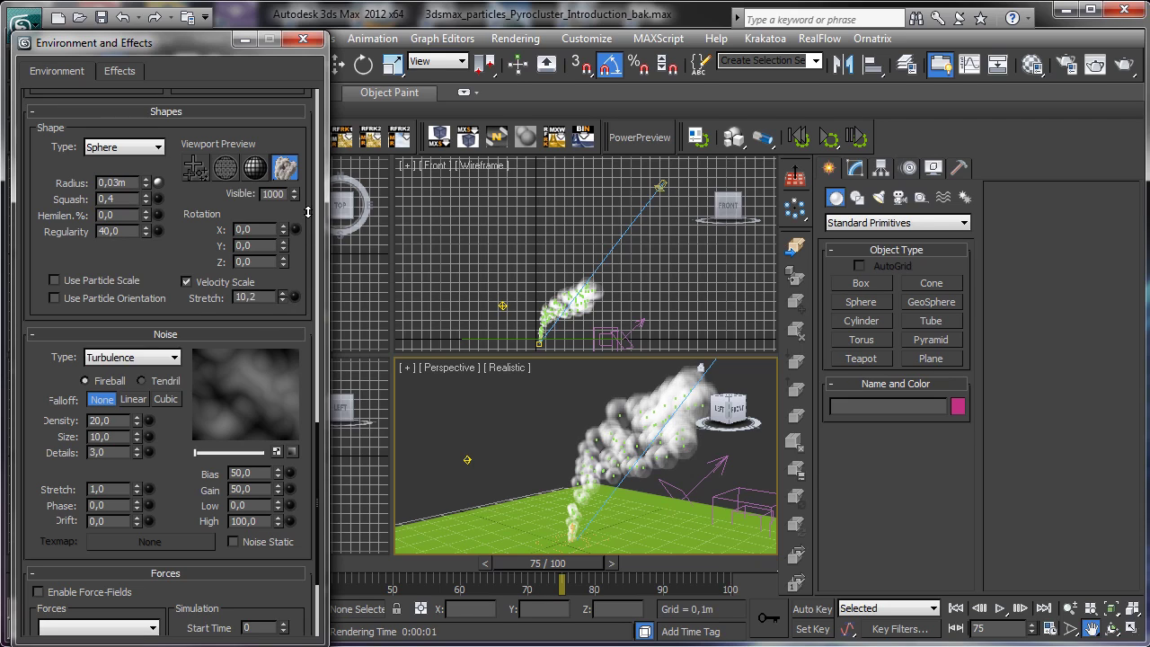
{"action": "left_click_drag", "start_coordinate": [314, 214], "coordinate": [315, 138]}
{"action": "left_click_drag", "start_coordinate": [287, 300], "coordinate": [320, 174]}
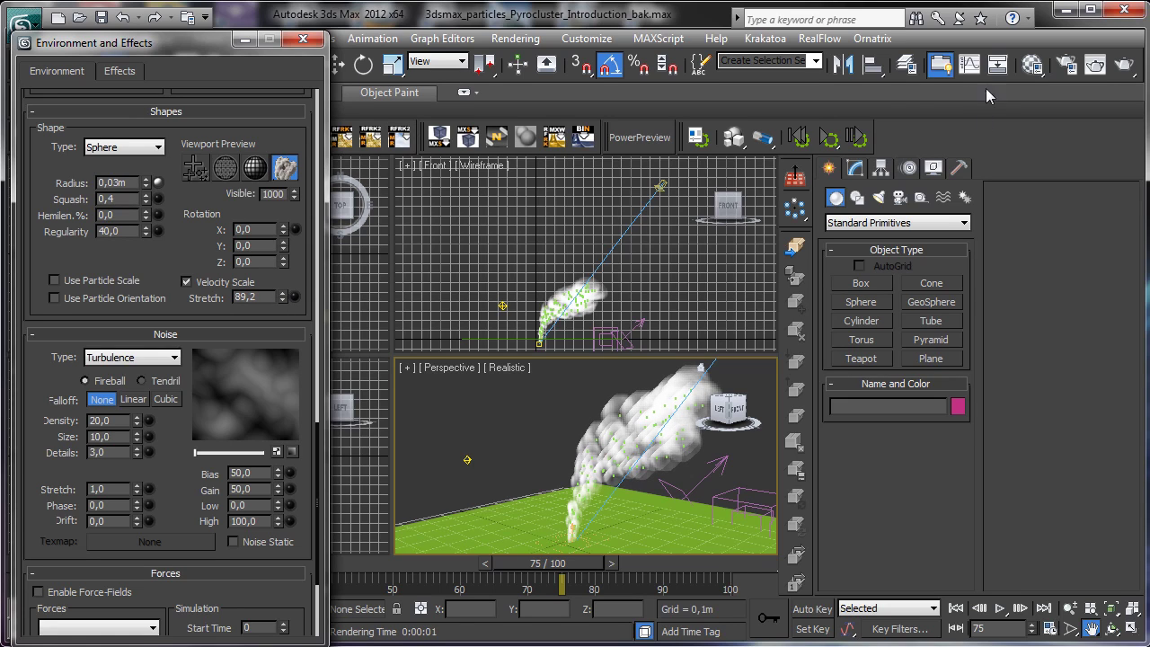
{"action": "left_click", "coordinate": [1095, 64]}
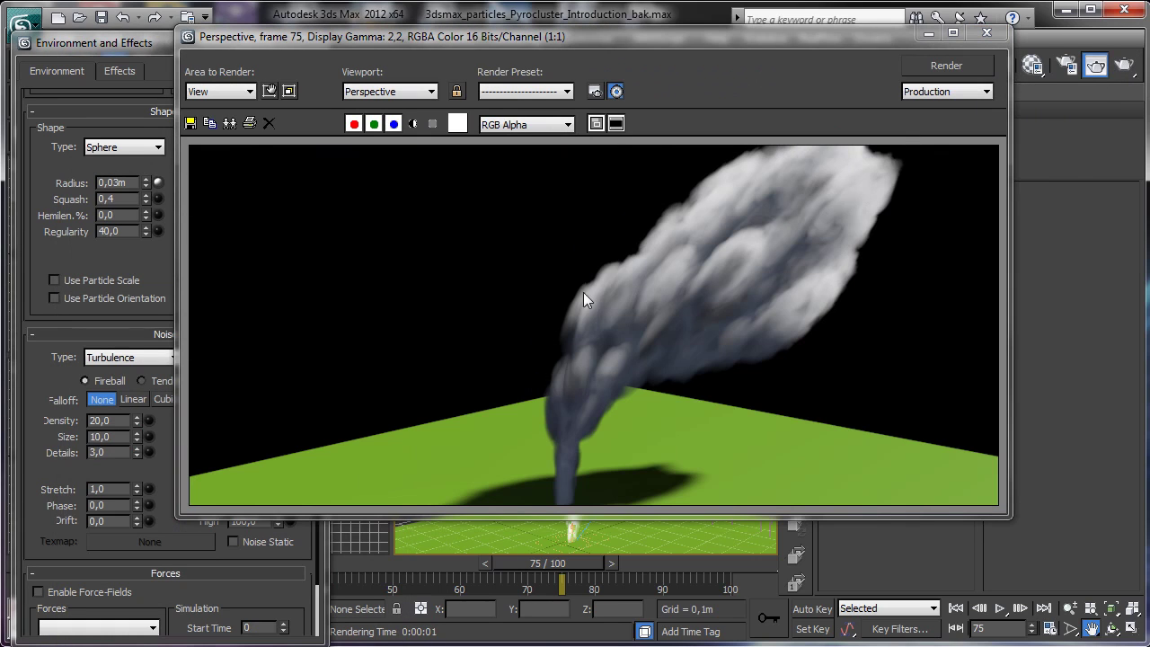
{"action": "left_click", "coordinate": [986, 33]}
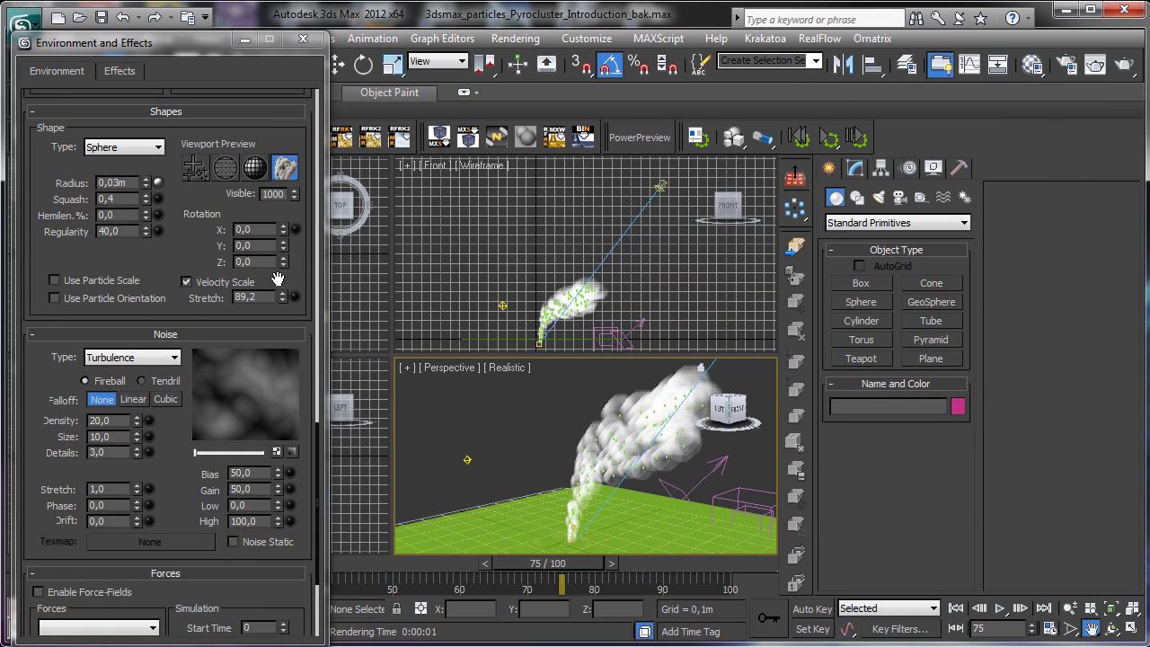
Disable Velocity Scale, and set the sphere Squash to 1,0 and the Regularity to 29,0
{"action": "left_click_drag", "start_coordinate": [147, 201], "coordinate": [153, 253]}
{"action": "double_click", "coordinate": [124, 198]}
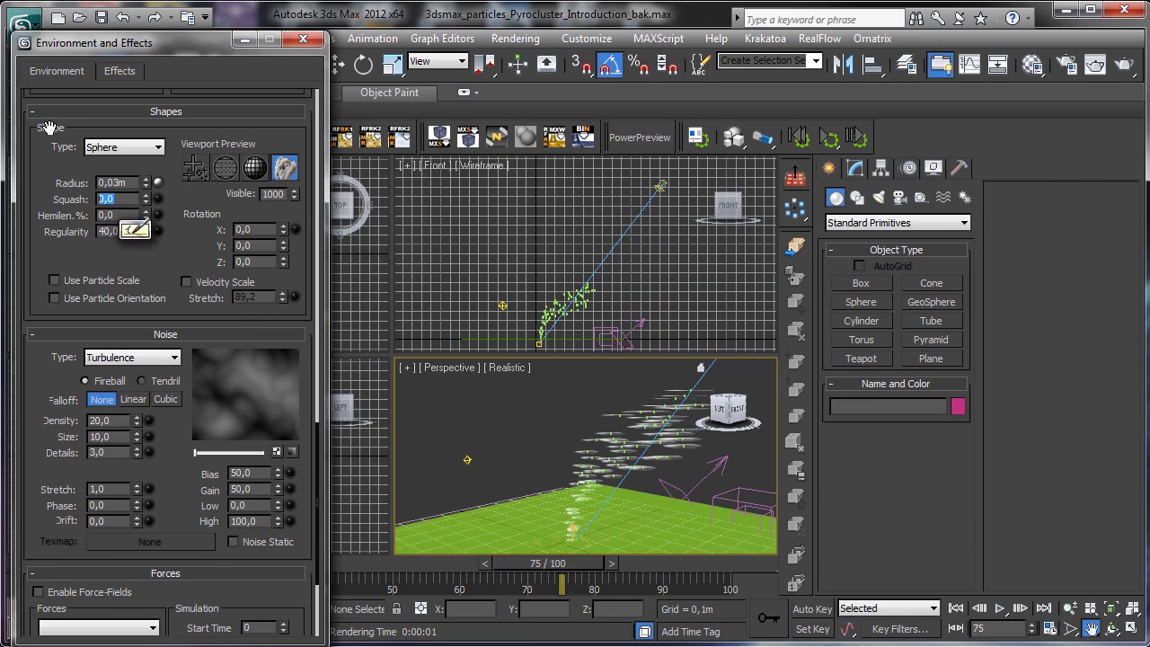
{"action": "type", "text": "1"}
{"action": "key", "text": "Return"}
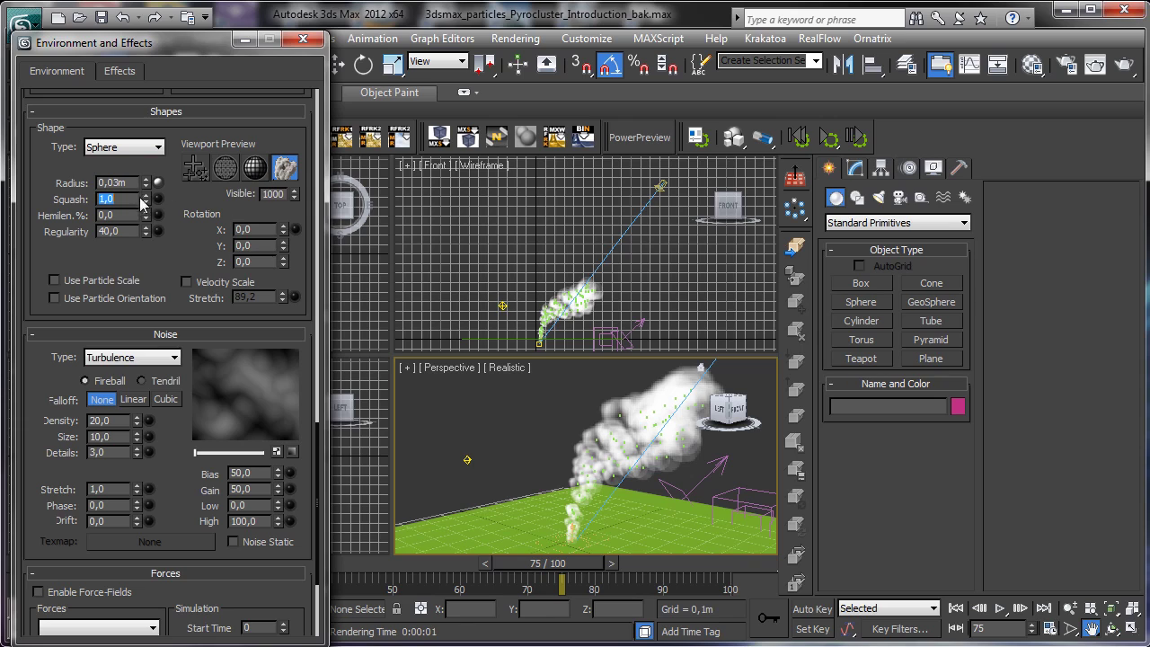
{"action": "left_click_drag", "start_coordinate": [145, 233], "coordinate": [146, 234]}
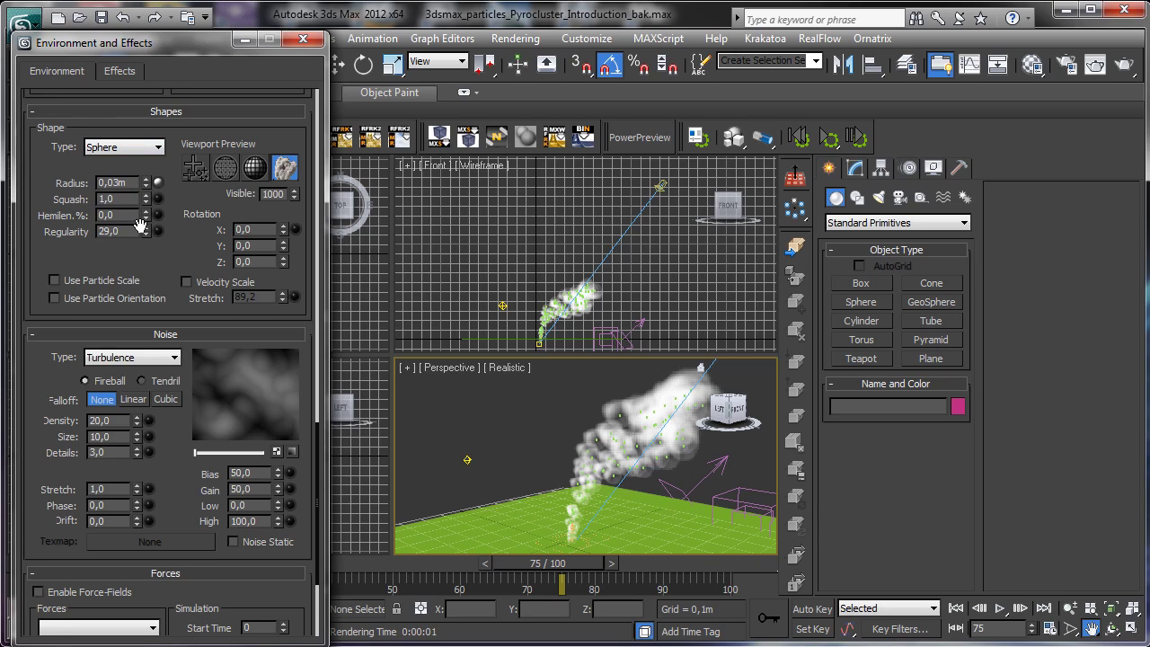
Maximize the Perspective viewport and change the PyroCluster noise type to Regular
{"action": "scroll", "coordinate": [141, 237], "scroll_direction": "down", "scroll_amount": 5}
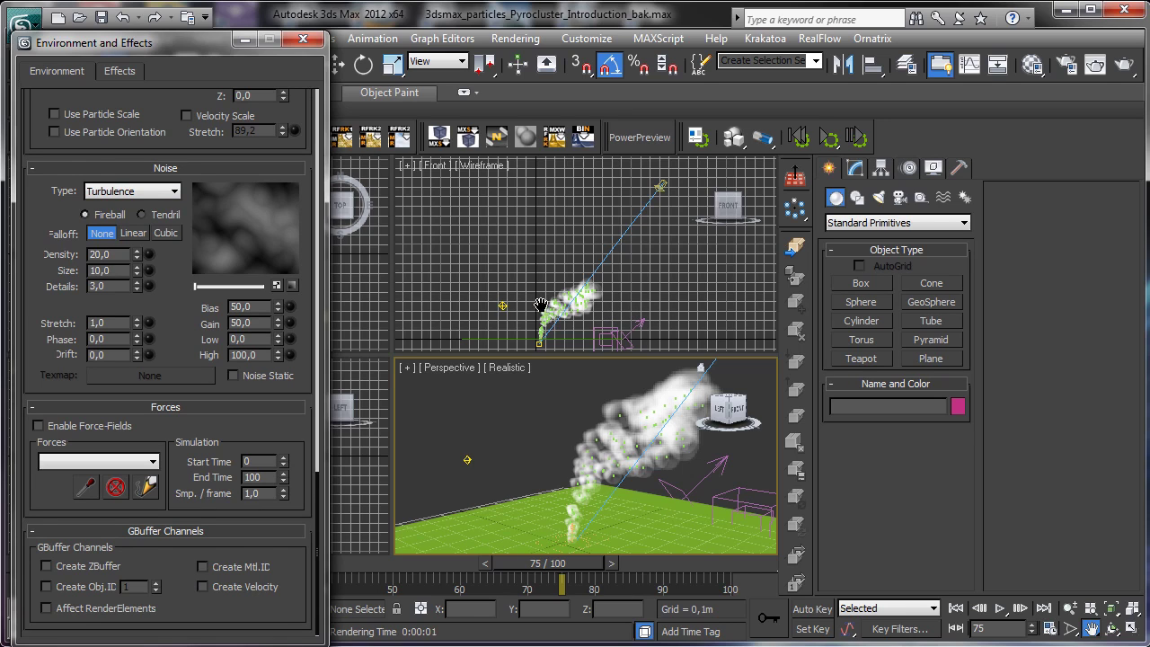
{"action": "left_click", "coordinate": [1131, 628]}
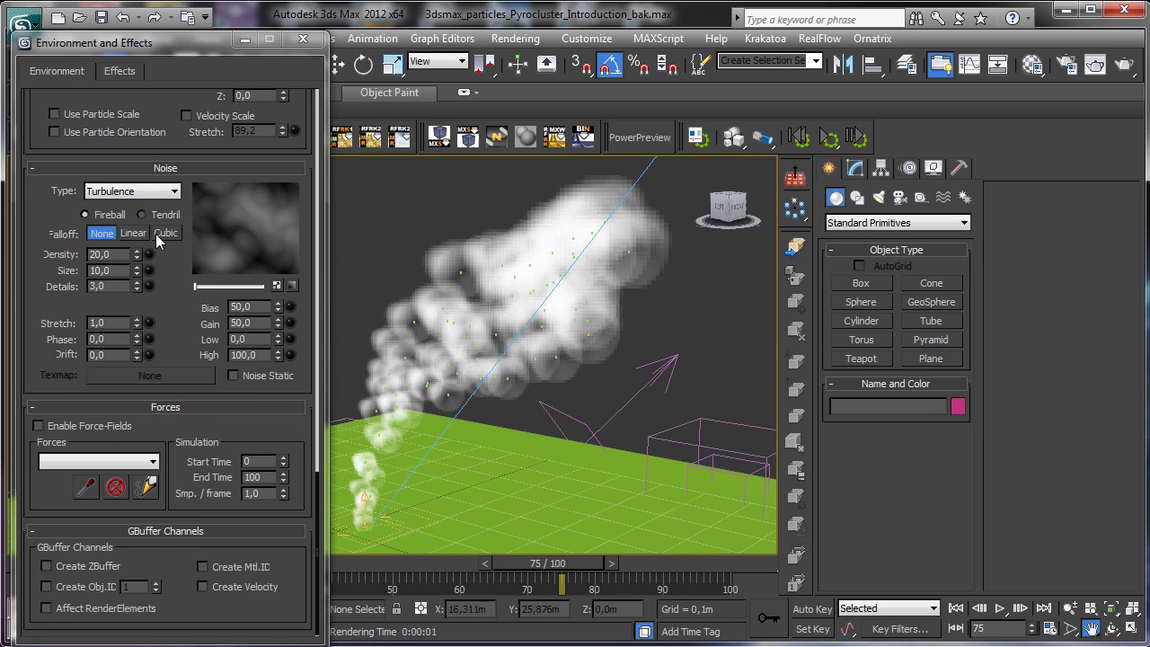
{"action": "left_click", "coordinate": [135, 191]}
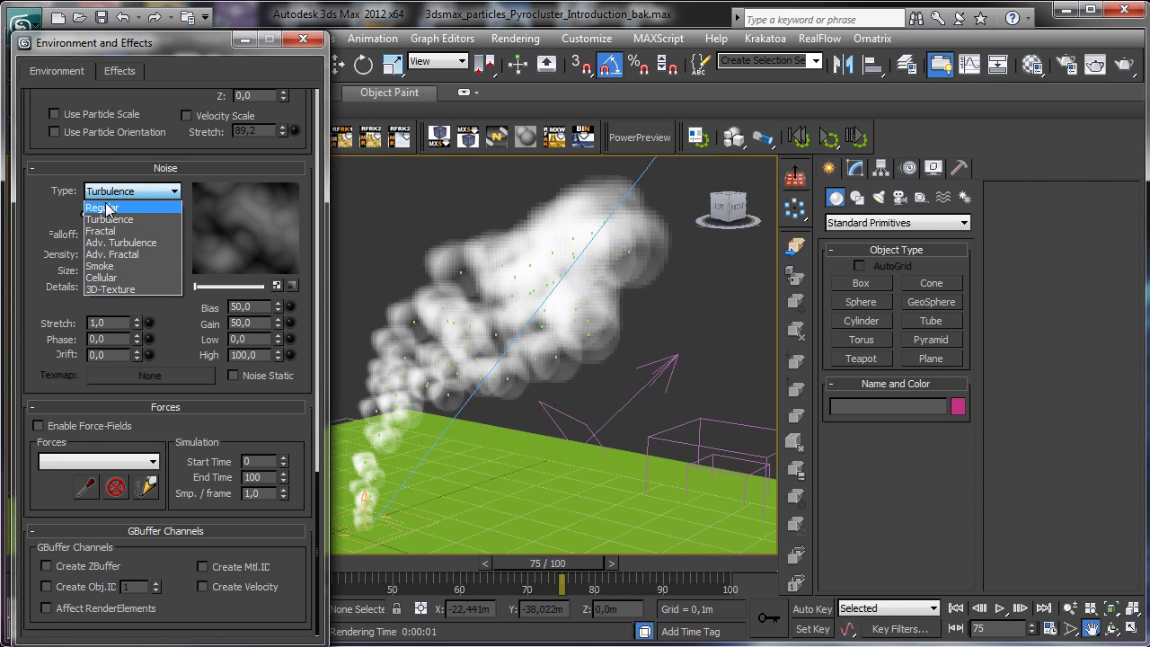
{"action": "left_click", "coordinate": [111, 207]}
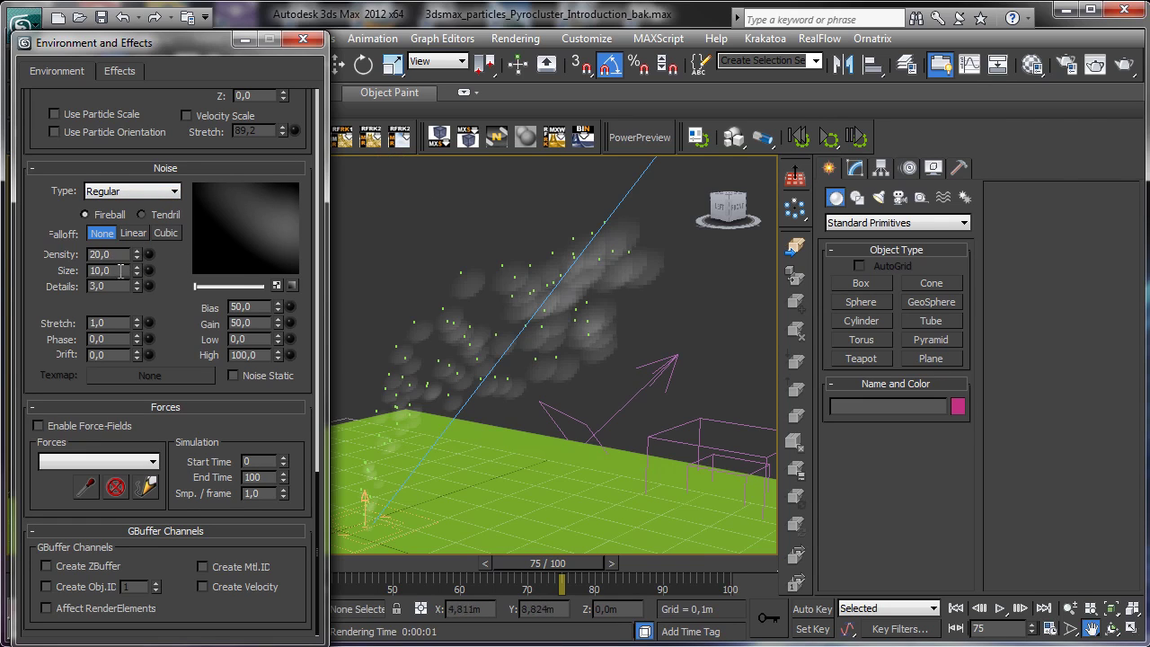
Reduce the noise Size to 0,8 and render the Perspective view of the smoke
{"action": "mouse_move", "coordinate": [134, 272]}
{"action": "left_mouse_down"}
{"action": "mouse_move", "coordinate": [143, 354]}
{"action": "mouse_move", "coordinate": [137, 270]}
{"action": "left_mouse_up"}
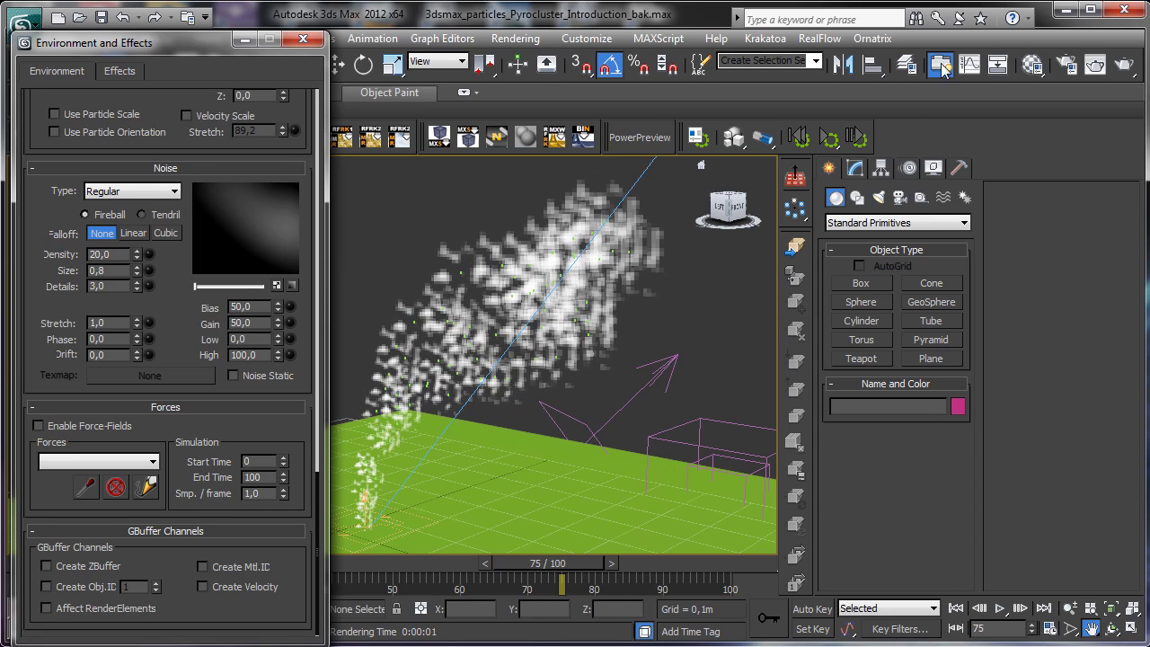
{"action": "left_click", "coordinate": [1123, 63]}
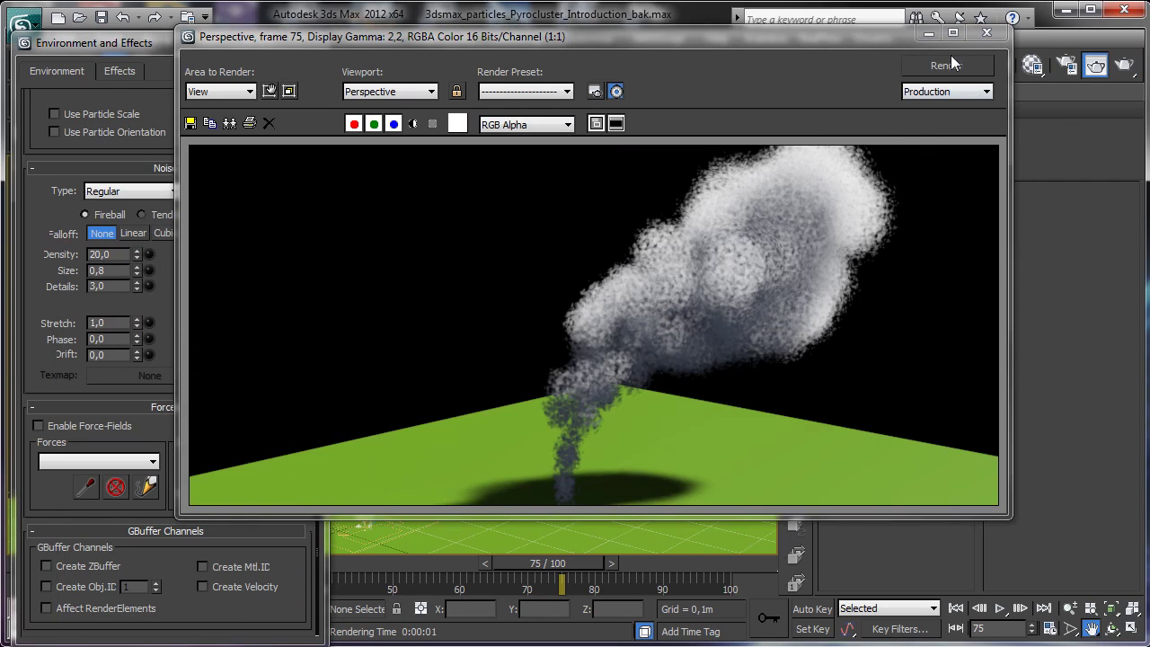
{"action": "left_click", "coordinate": [986, 32]}
Set the noise Size to 5 and render the smoke with the Regular noise type
{"action": "double_click", "coordinate": [106, 270]}
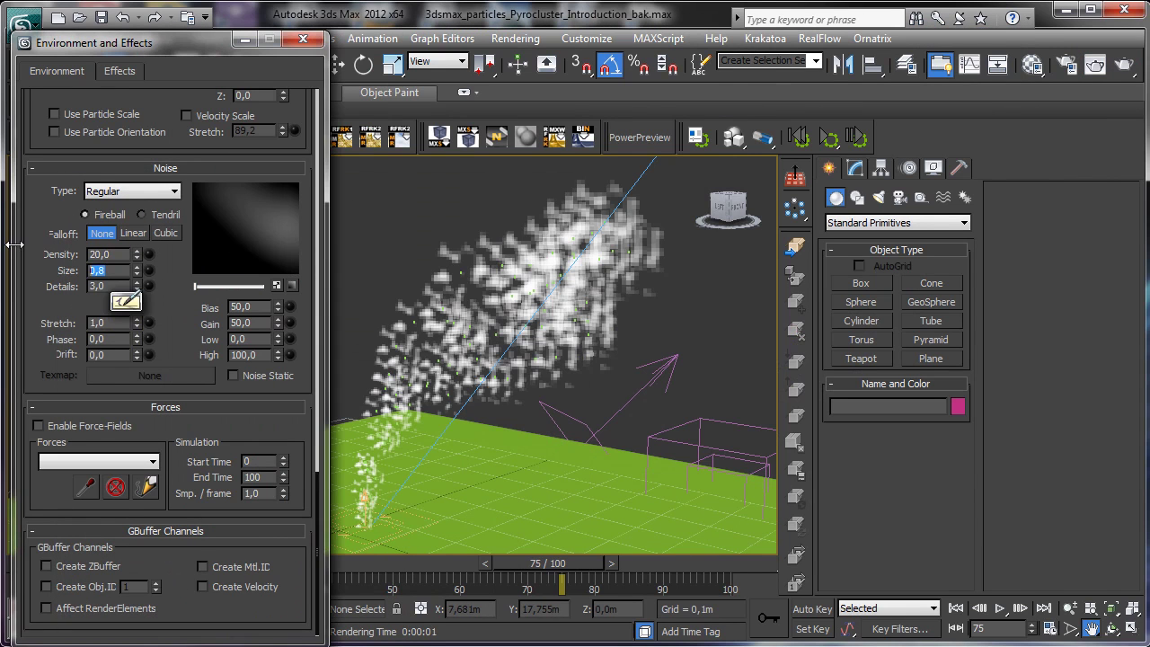
{"action": "type", "text": "5"}
{"action": "key", "text": "Return"}
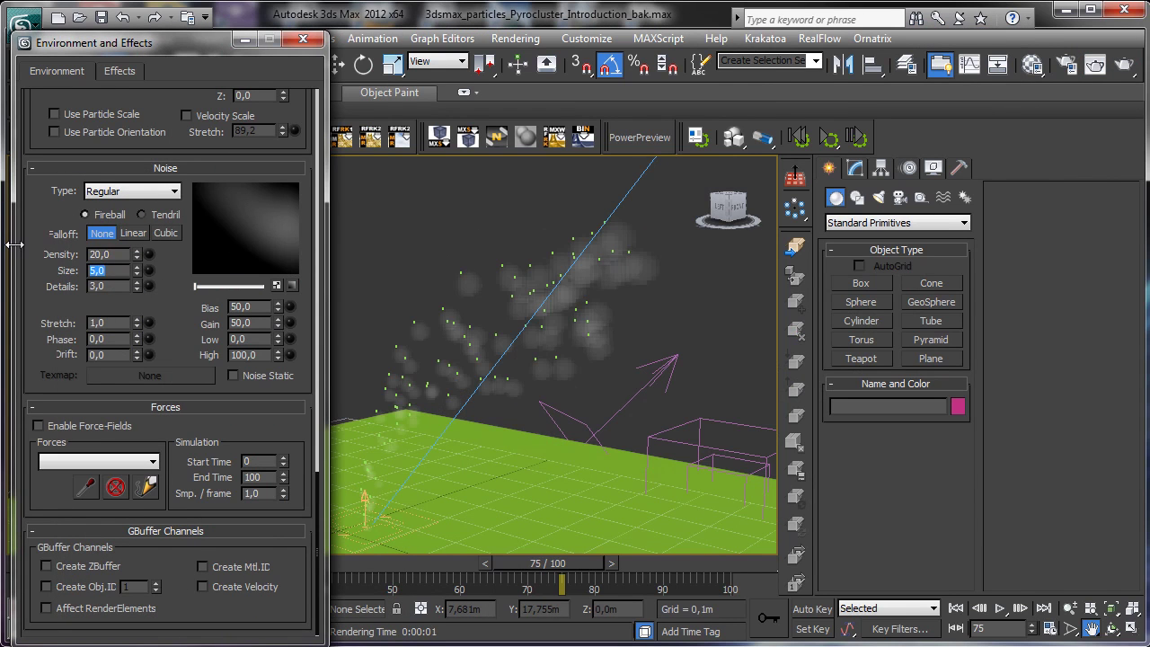
{"action": "left_click", "coordinate": [1123, 64]}
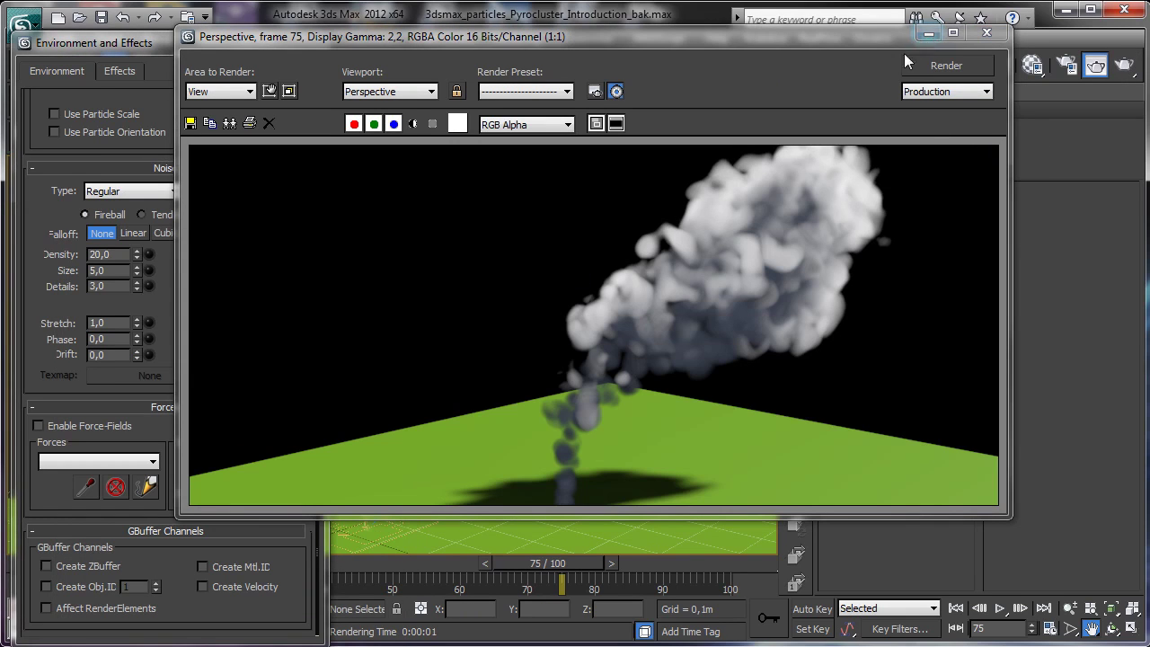
{"action": "left_click", "coordinate": [928, 34]}
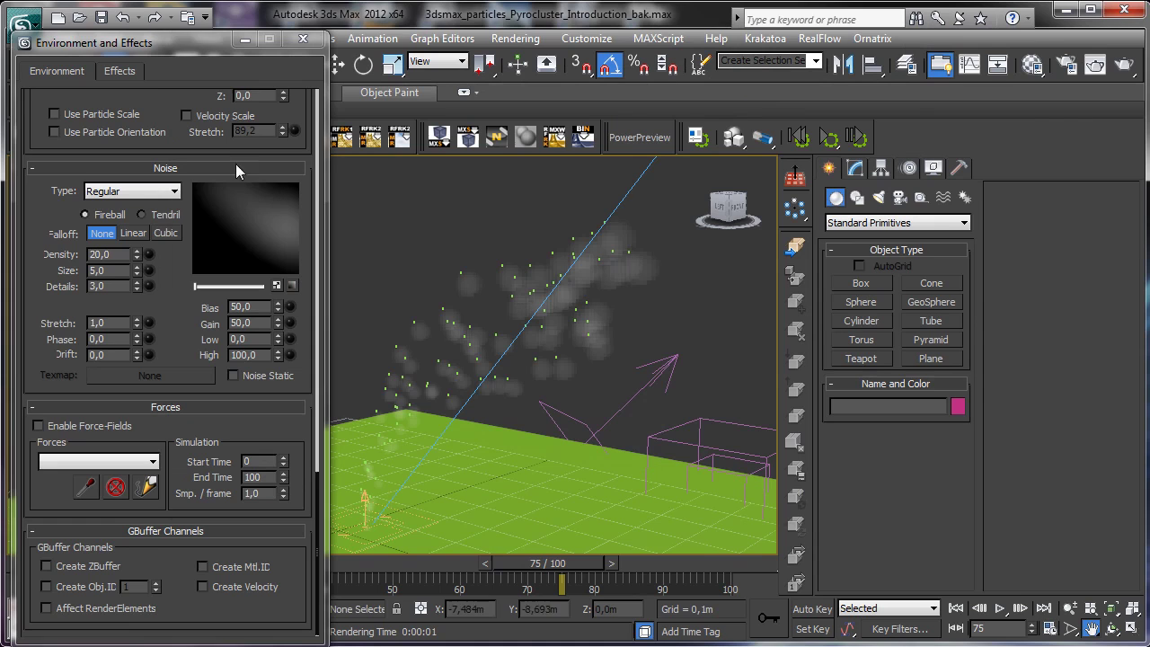
Switch the noise type to Turbulence and render the smoke for comparison
{"action": "left_click", "coordinate": [139, 193]}
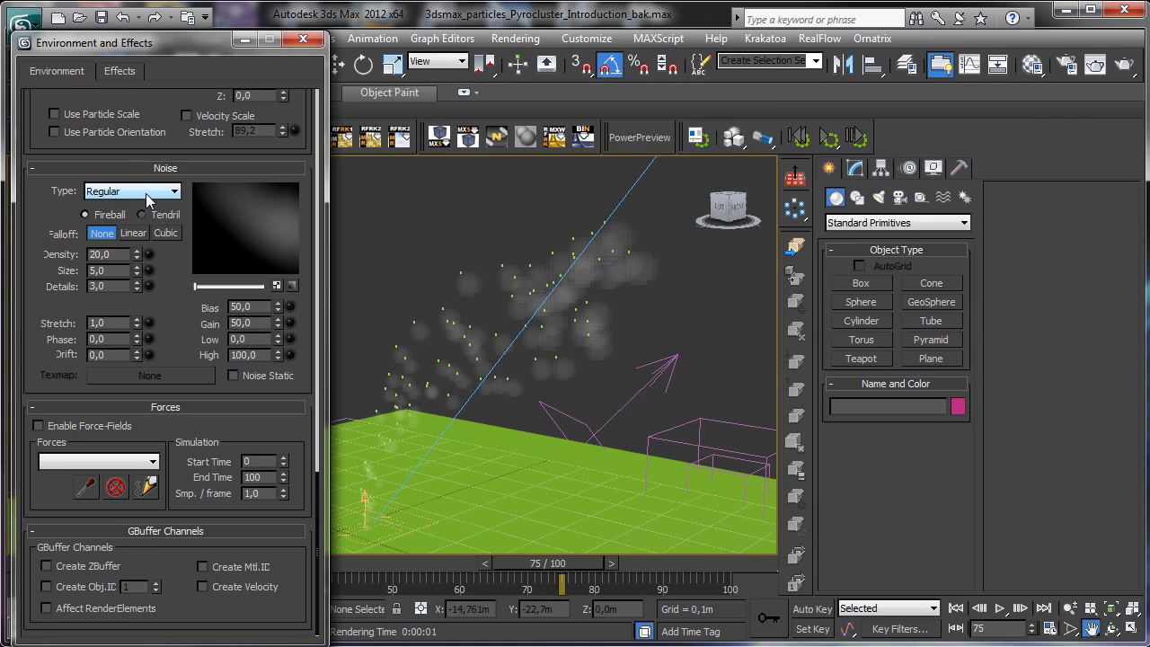
{"action": "left_click", "coordinate": [108, 220]}
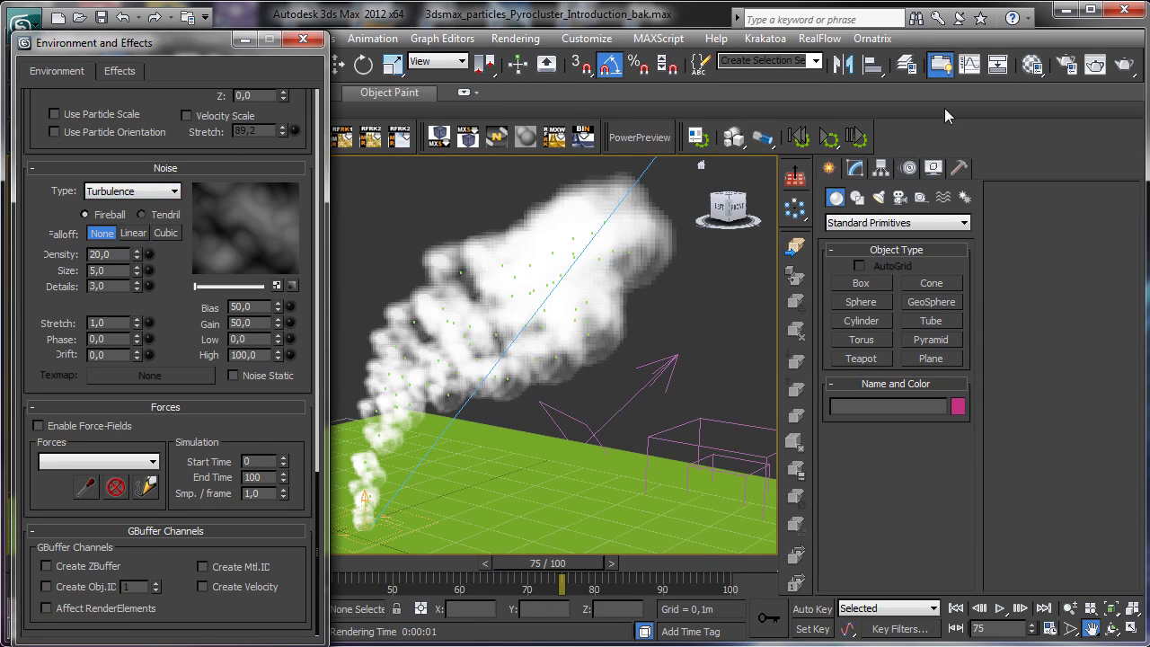
{"action": "left_click", "coordinate": [1124, 64]}
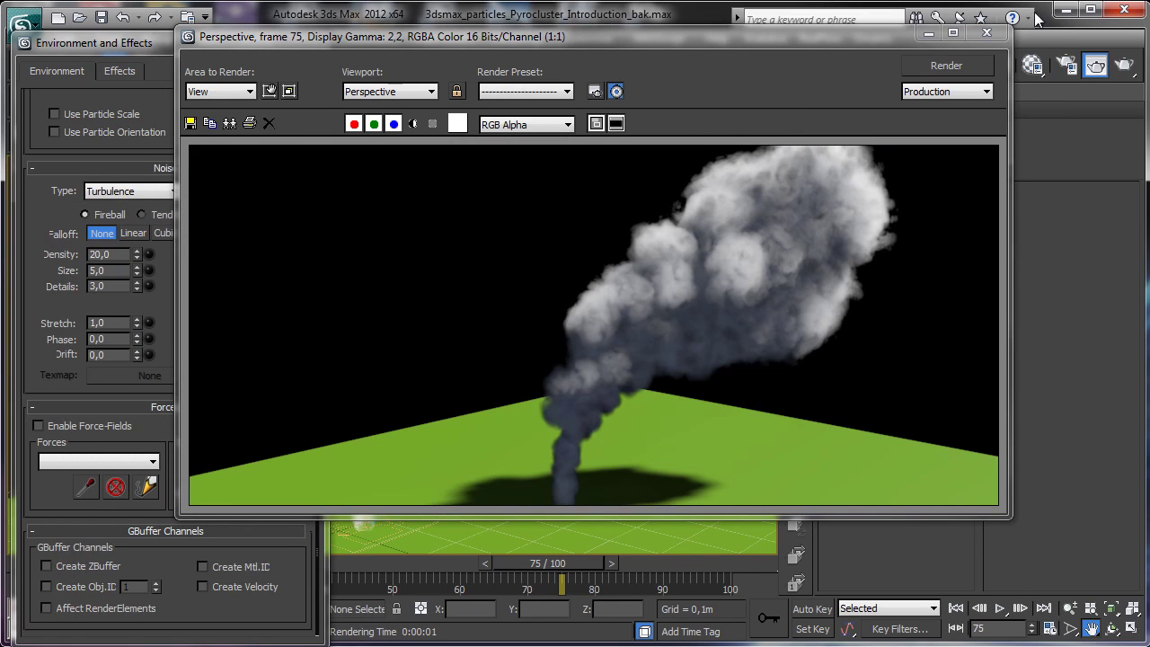
{"action": "left_click", "coordinate": [928, 35]}
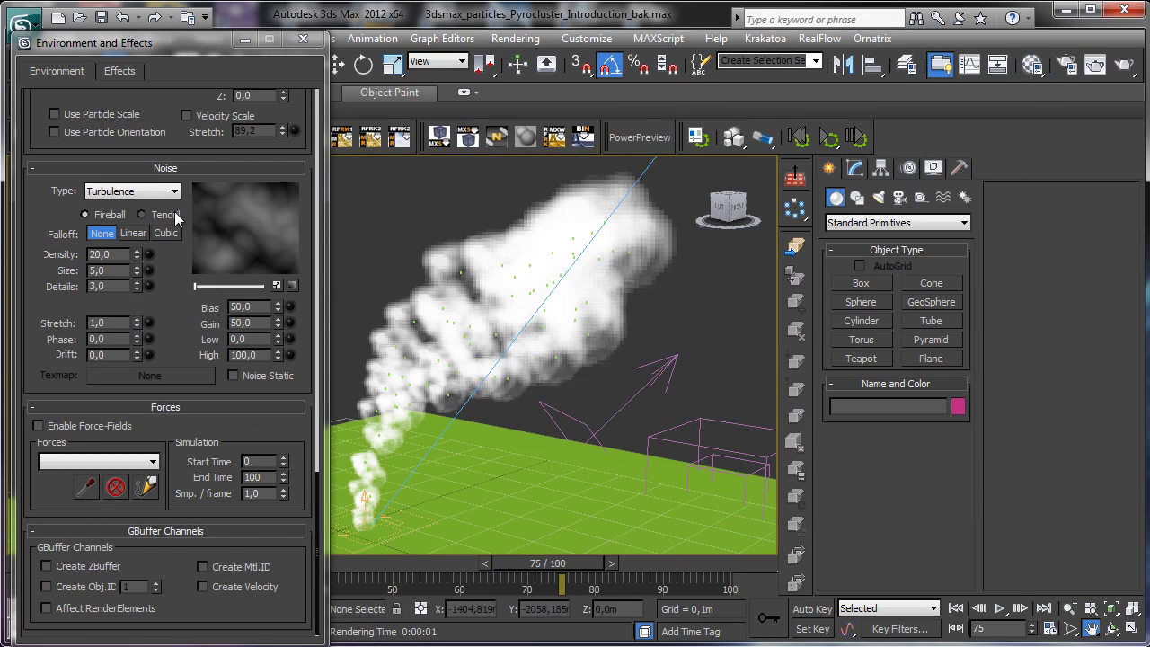
Change the noise type to Fractal and render the Perspective view of the smoke
{"action": "left_click", "coordinate": [132, 190]}
{"action": "left_click", "coordinate": [125, 231]}
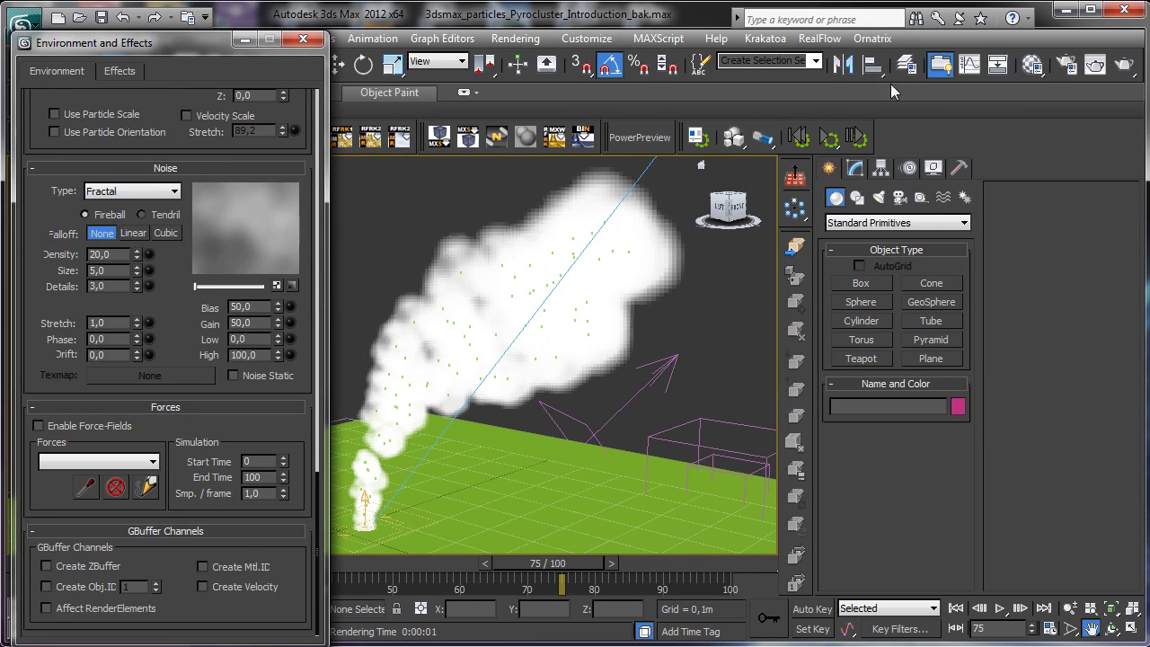
{"action": "left_click", "coordinate": [1104, 69]}
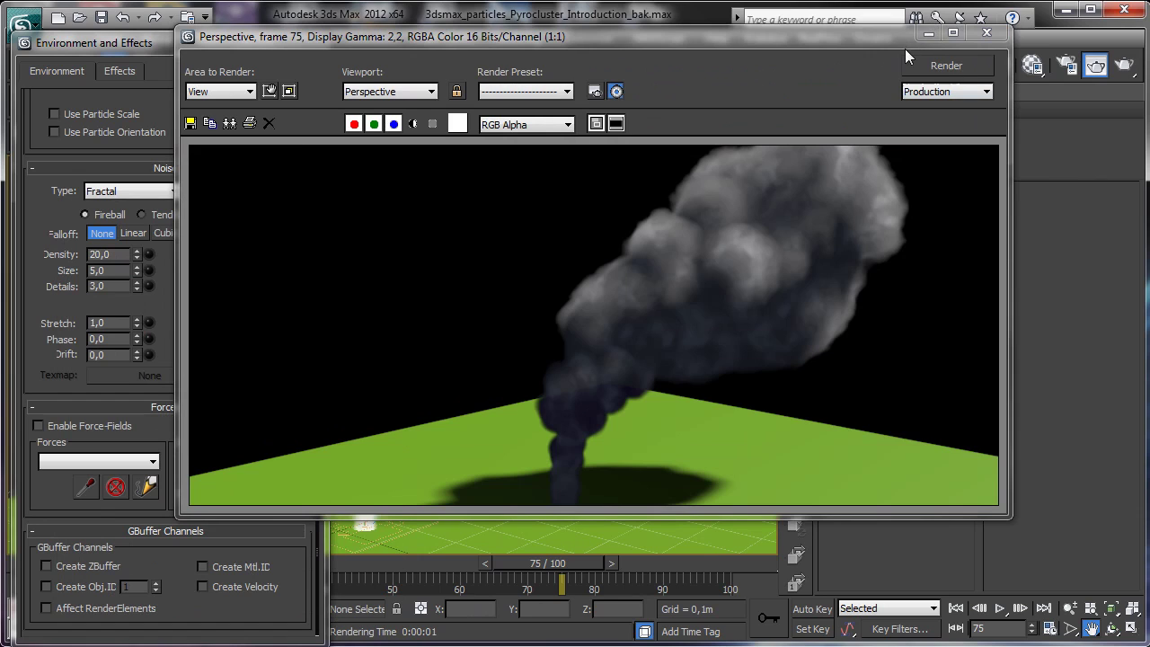
{"action": "left_click", "coordinate": [929, 34]}
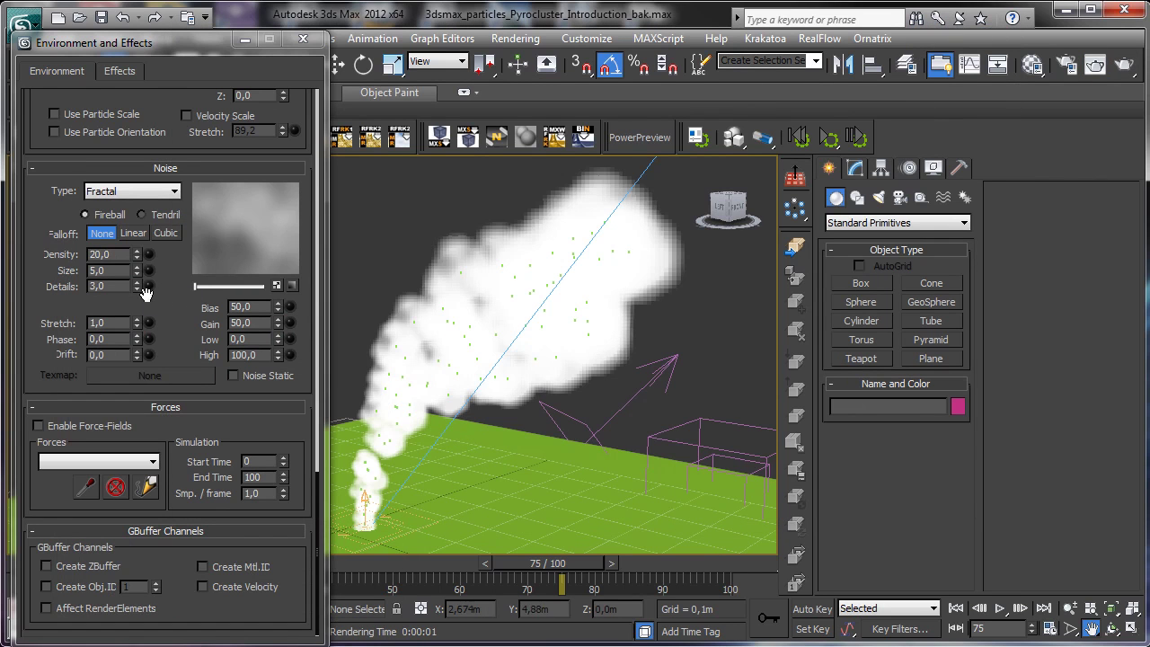
Lower the shape Regularity to 9,0 and render the smoke with Fractal noise
{"action": "scroll", "coordinate": [157, 284], "scroll_direction": "up", "scroll_amount": 5}
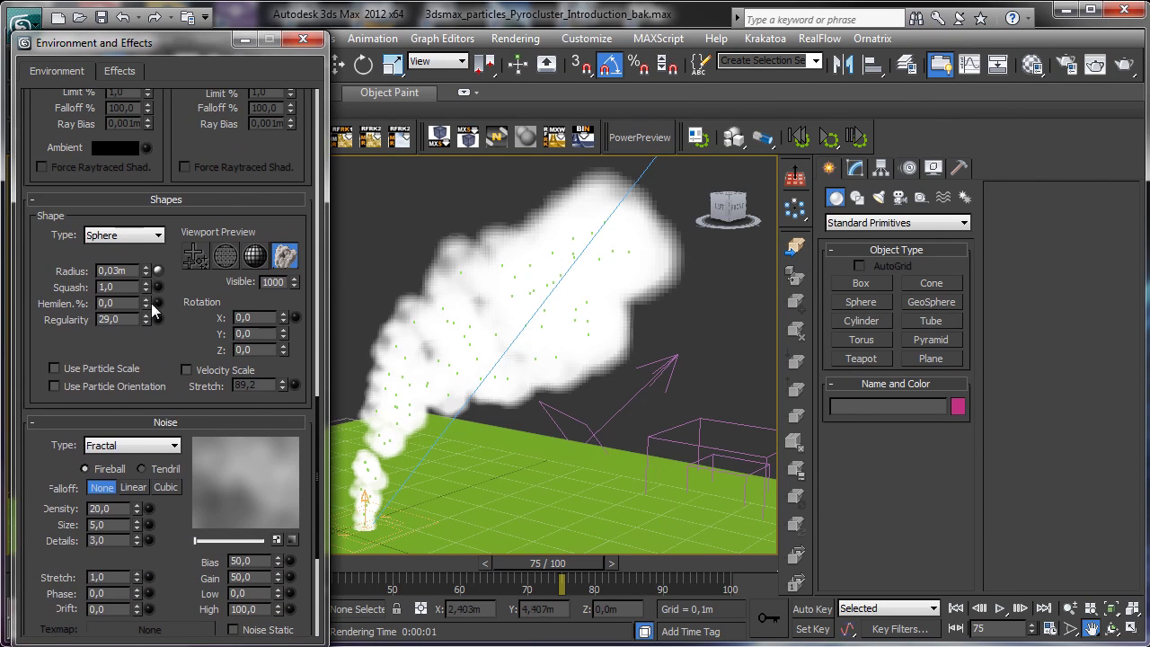
{"action": "scroll", "coordinate": [164, 316], "scroll_direction": "up", "scroll_amount": 2}
{"action": "left_click_drag", "start_coordinate": [153, 367], "coordinate": [150, 398]}
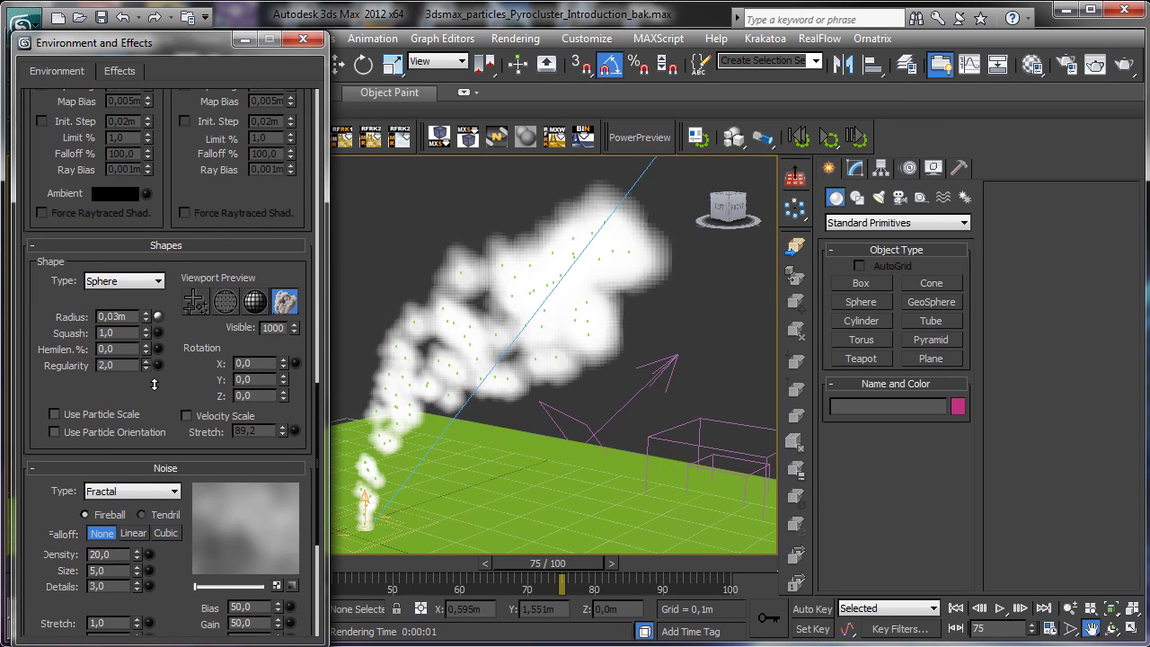
{"action": "left_click", "coordinate": [1123, 65]}
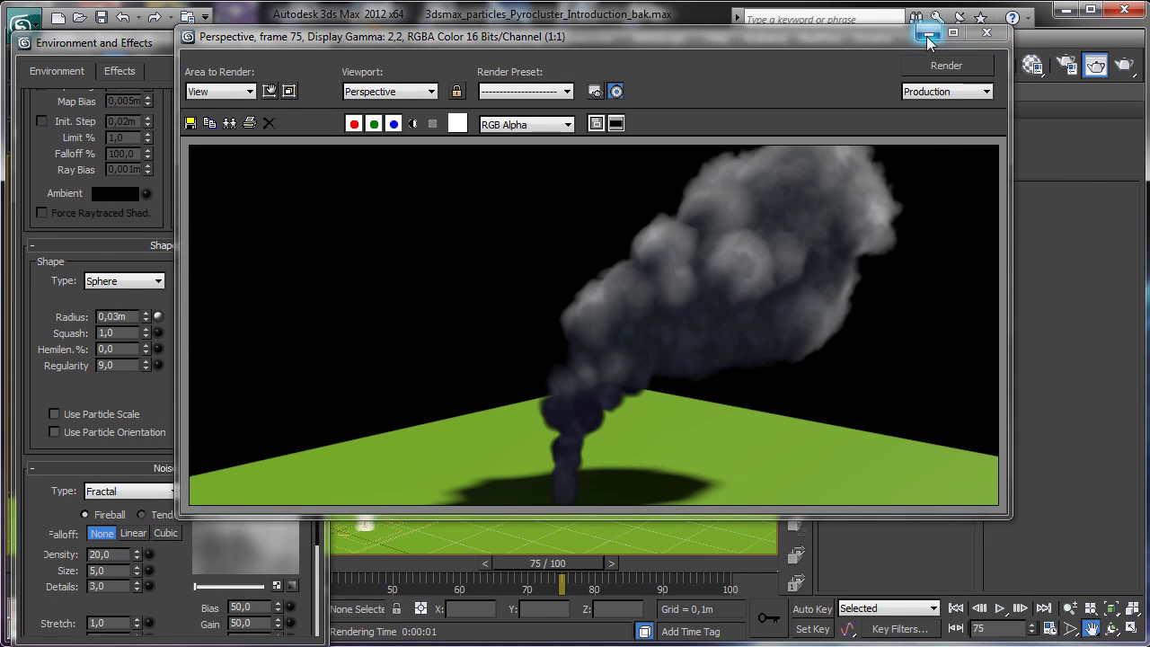
{"action": "left_click", "coordinate": [986, 32]}
Set the Fractal noise Size to 3 and render the Perspective view again
{"action": "scroll", "coordinate": [159, 359], "scroll_direction": "down", "scroll_amount": 3}
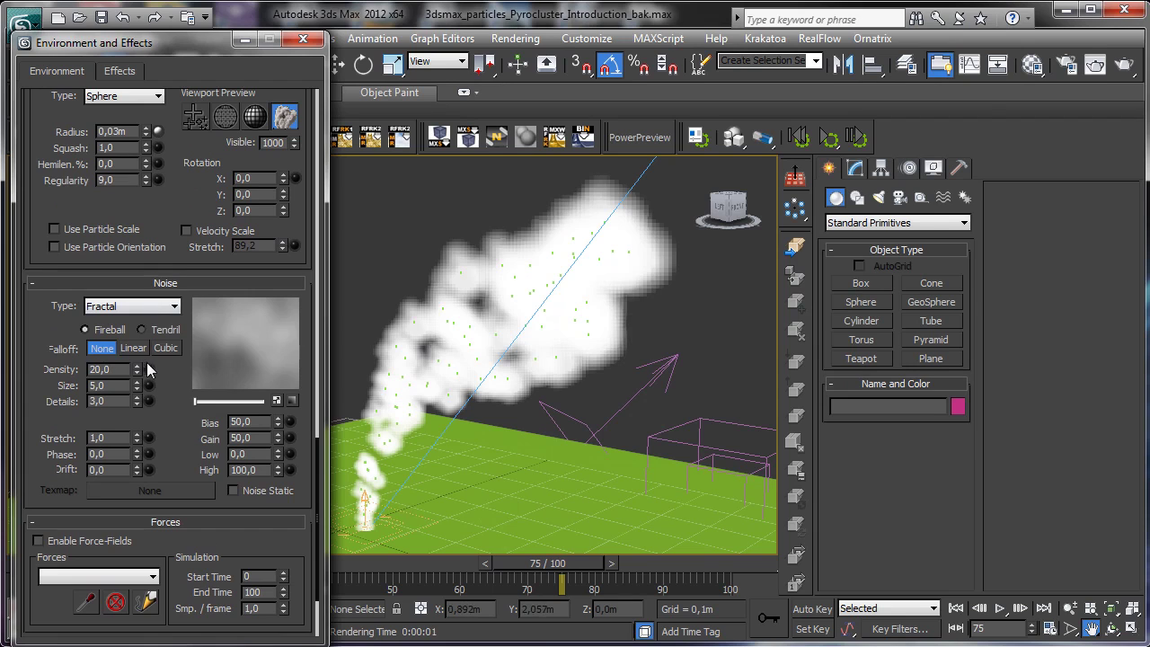
{"action": "double_click", "coordinate": [111, 384]}
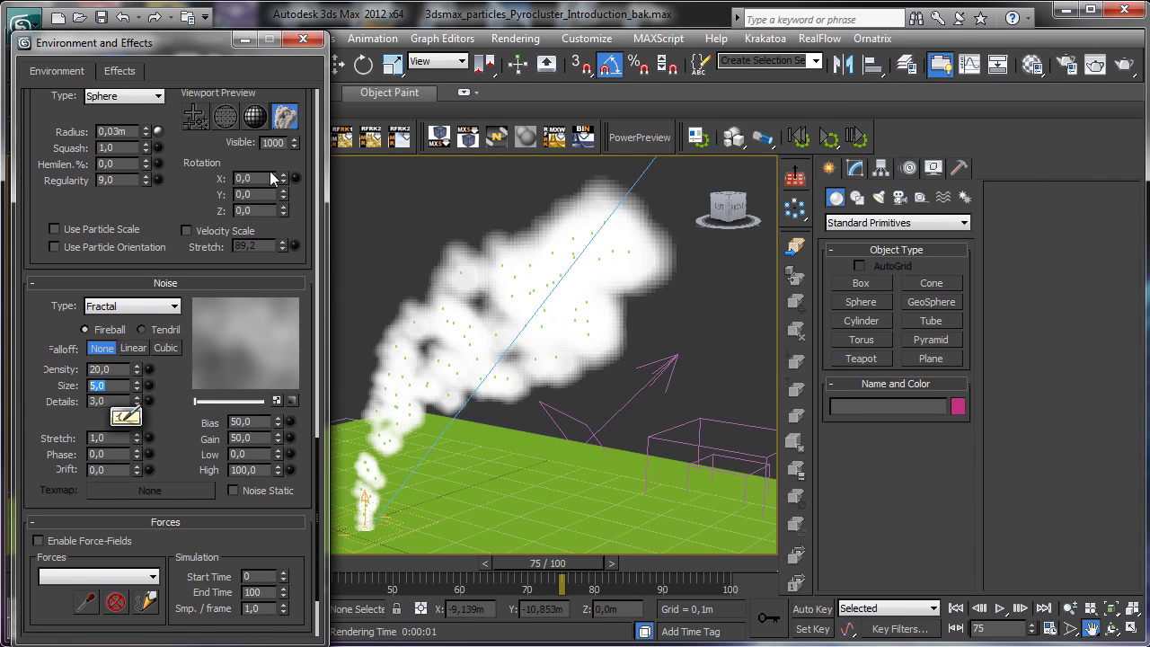
{"action": "type", "text": "3"}
{"action": "key", "text": "Return"}
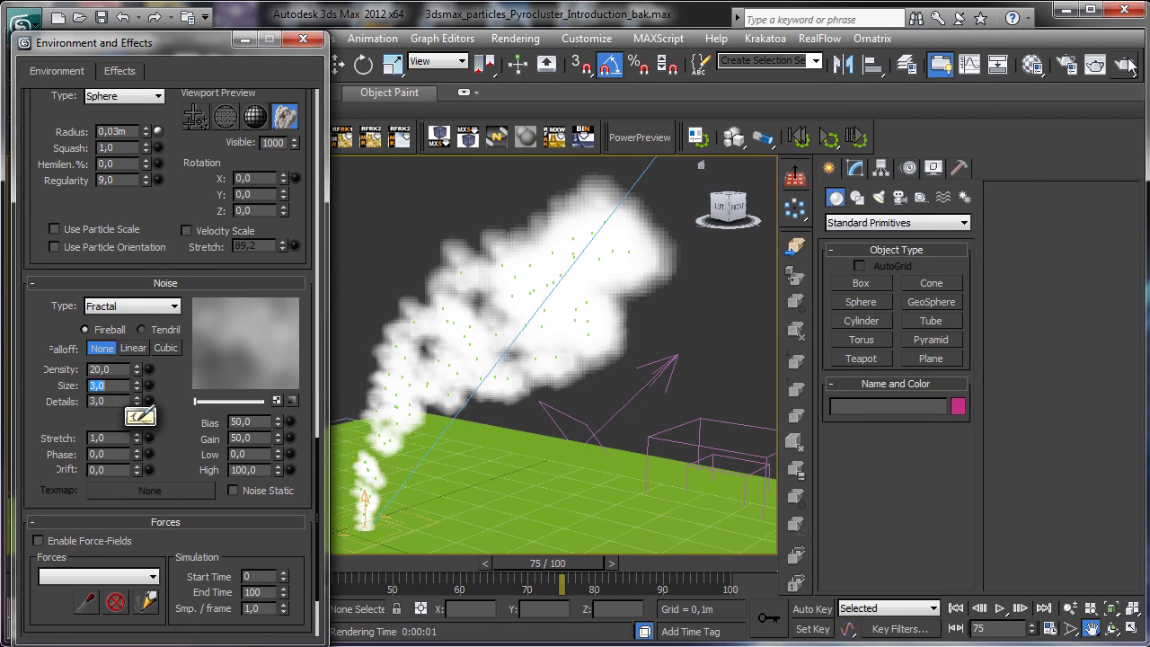
{"action": "left_click", "coordinate": [1125, 65]}
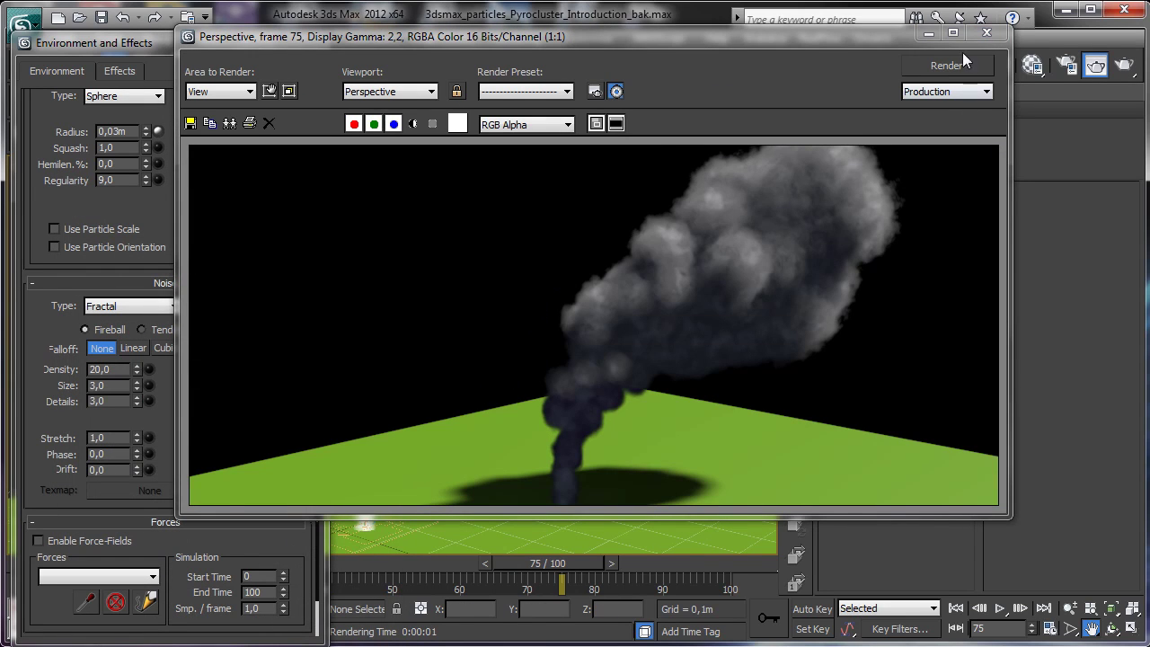
{"action": "left_click", "coordinate": [920, 34]}
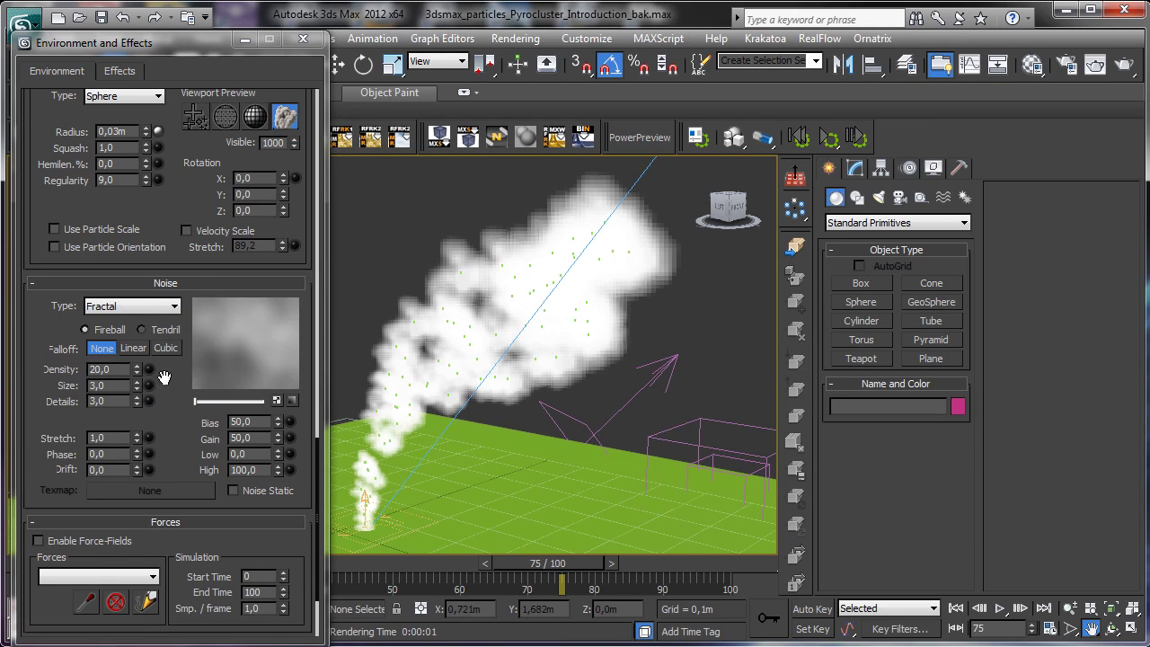
Assign an Emitter Distance effect to the noise Size with curve values from 1 to 8, and render the Perspective view
{"action": "left_click", "coordinate": [149, 386]}
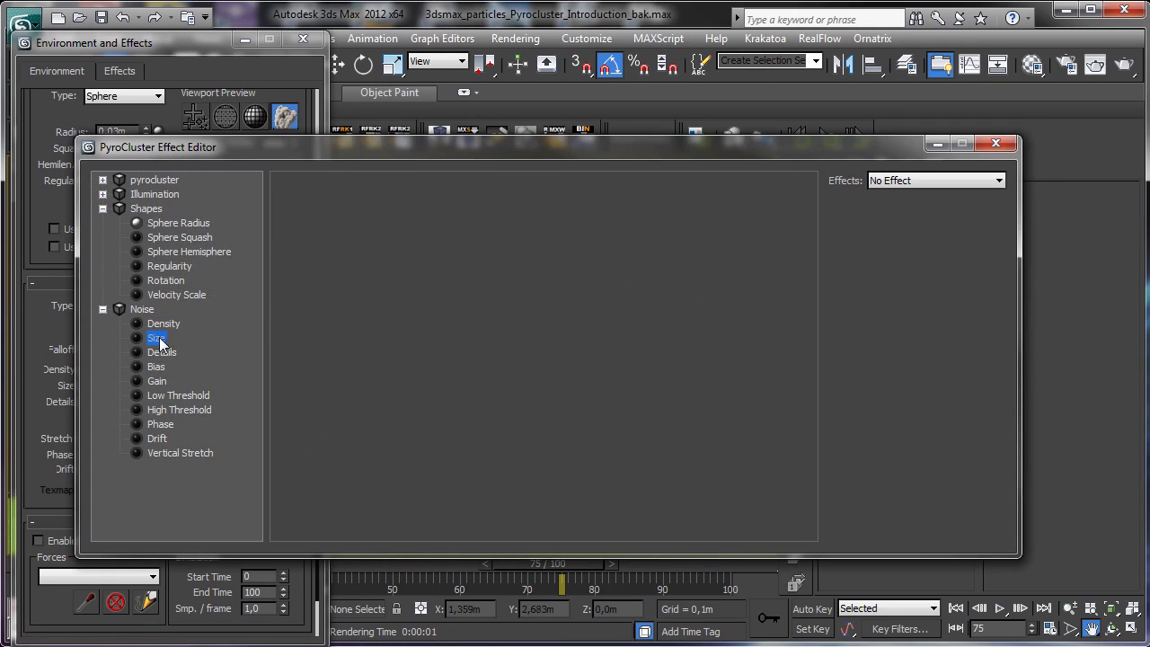
{"action": "left_click", "coordinate": [918, 182]}
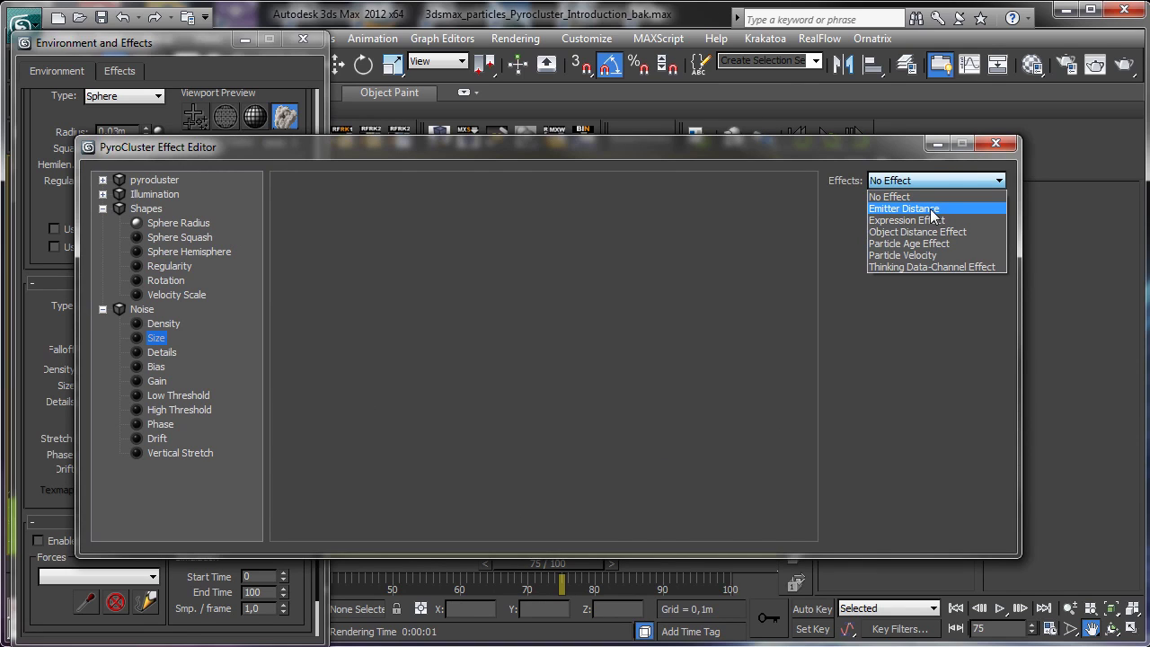
{"action": "left_click", "coordinate": [931, 213]}
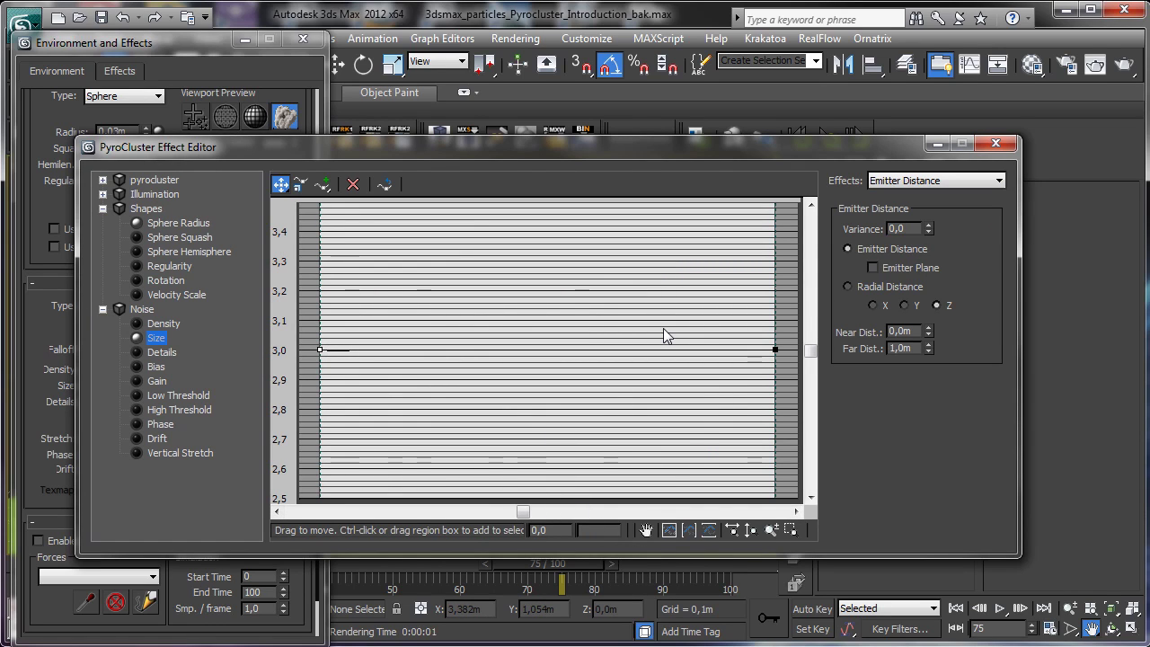
{"action": "type", "text": "1"}
{"action": "key", "text": "Return"}
{"action": "left_click", "coordinate": [774, 350]}
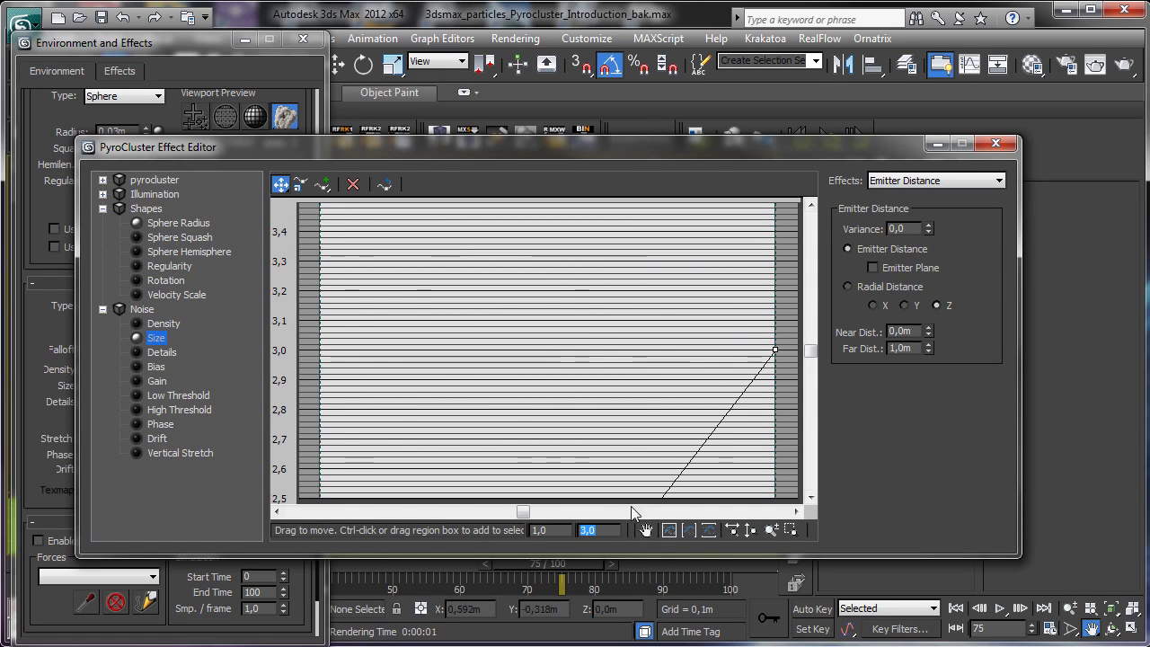
{"action": "type", "text": "8"}
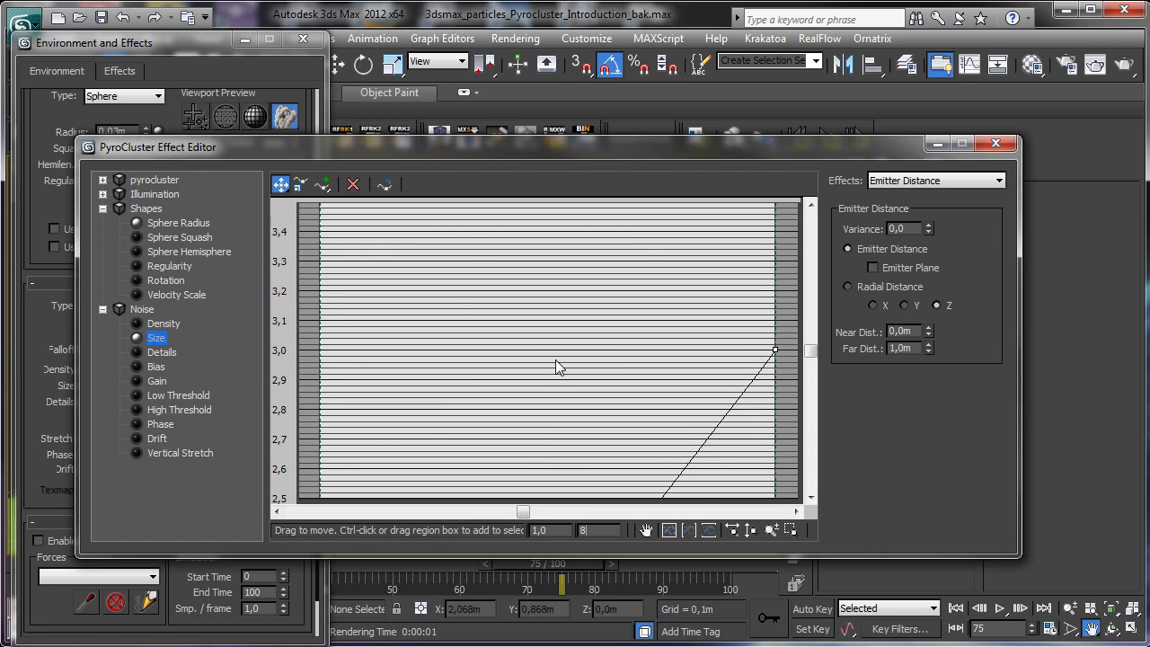
{"action": "key", "text": "Return"}
{"action": "left_click", "coordinate": [995, 143]}
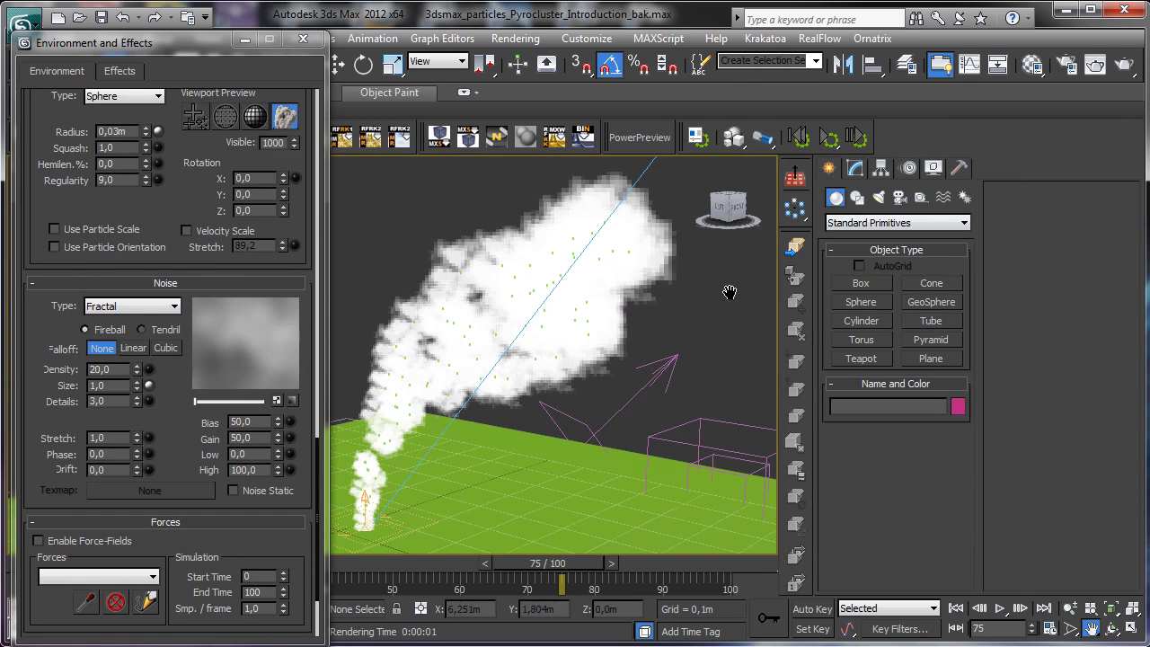
{"action": "left_click", "coordinate": [1094, 66]}
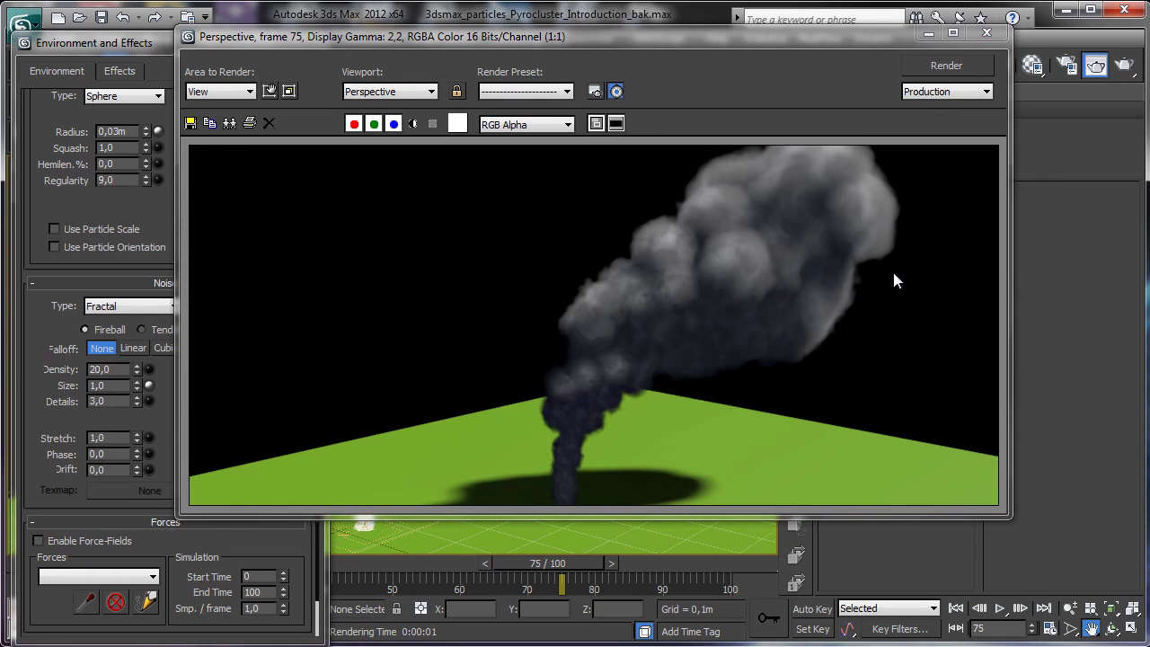
Lower the Fractal noise Density to 2,6 and render the Perspective view of the smoke
{"action": "left_click", "coordinate": [928, 35]}
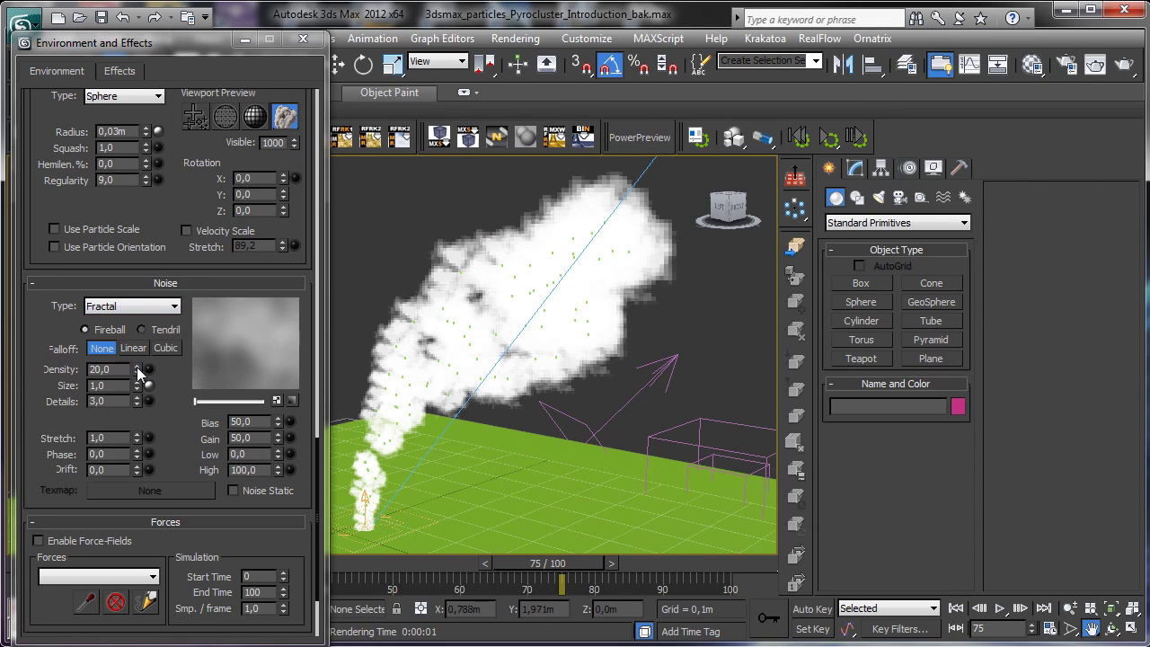
{"action": "left_click_drag", "start_coordinate": [136, 369], "coordinate": [139, 539]}
{"action": "left_click", "coordinate": [1123, 64]}
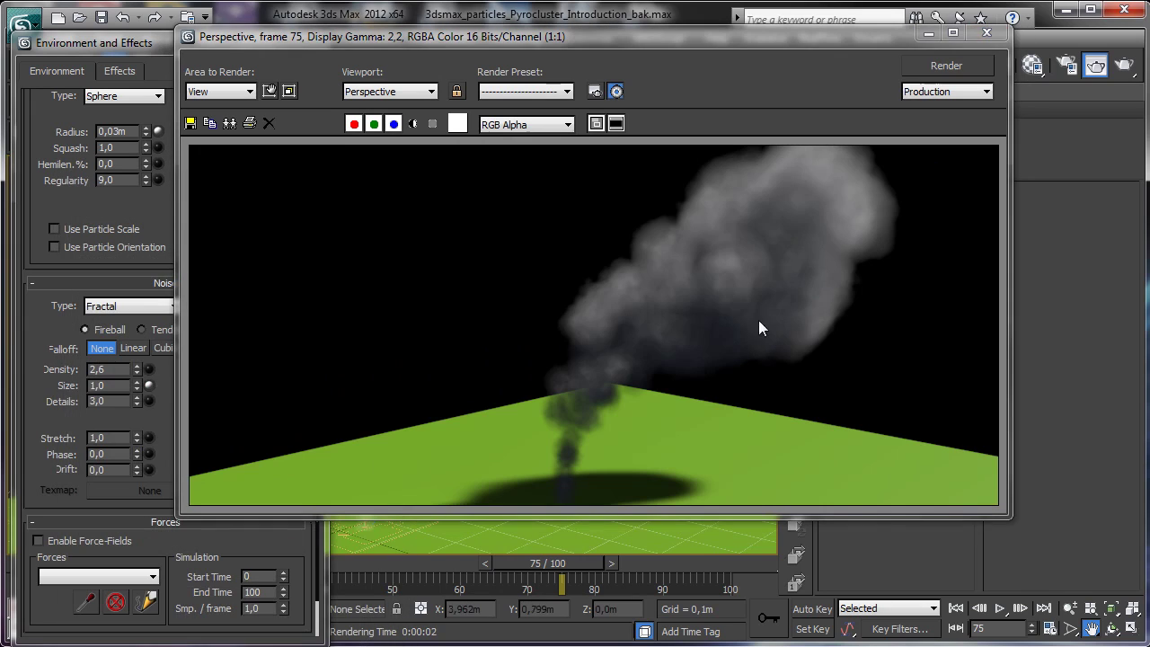
Raise the noise Density to 58,0 and render the Perspective view again
{"action": "left_click", "coordinate": [928, 34]}
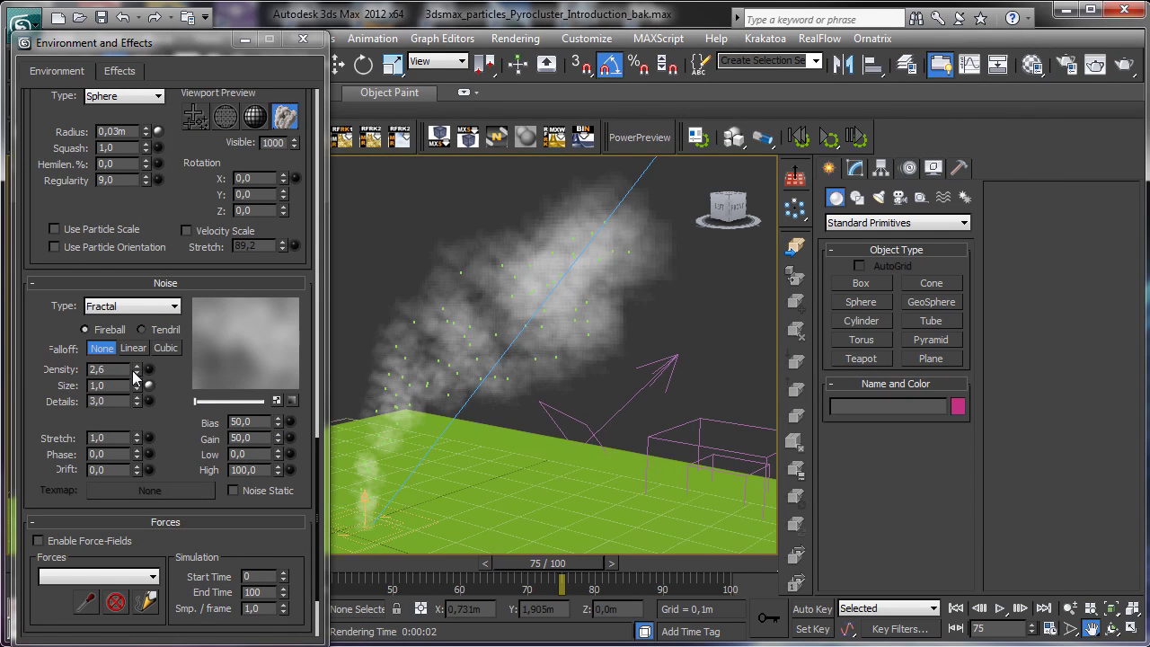
{"action": "left_click_drag", "start_coordinate": [137, 370], "coordinate": [136, 258]}
{"action": "left_click", "coordinate": [1123, 65]}
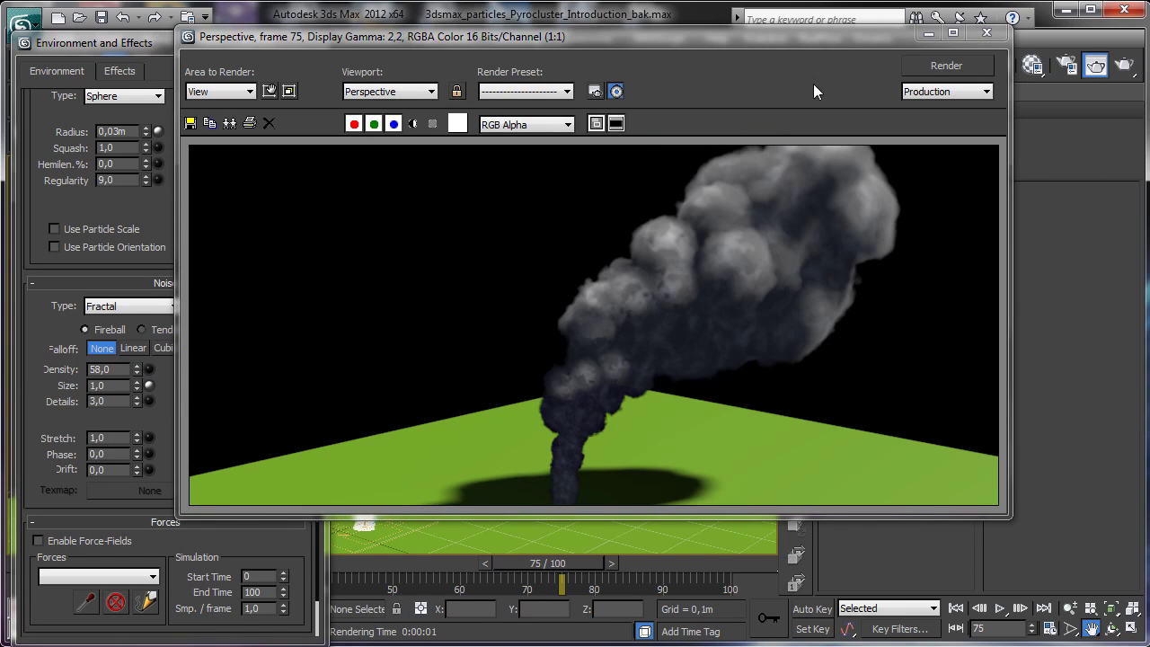
Assign an Emitter Distance effect to the noise Density, with its curve running from 60 at the start to 0 at the end
{"action": "left_click", "coordinate": [928, 36]}
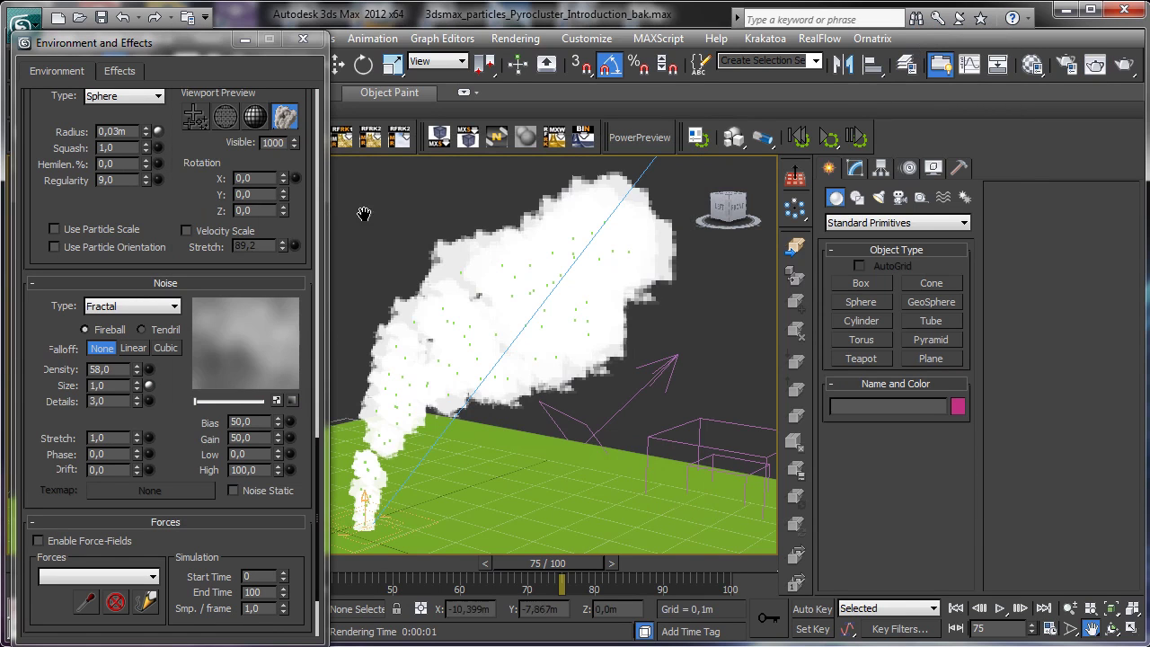
{"action": "left_click", "coordinate": [149, 369]}
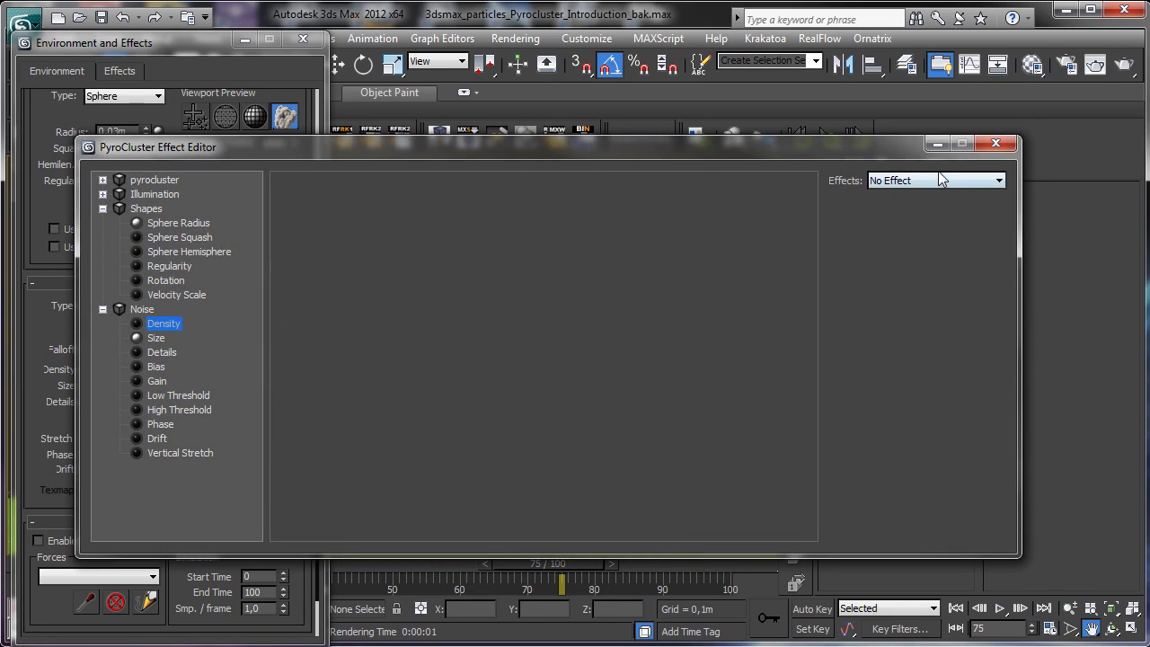
{"action": "left_click", "coordinate": [938, 180]}
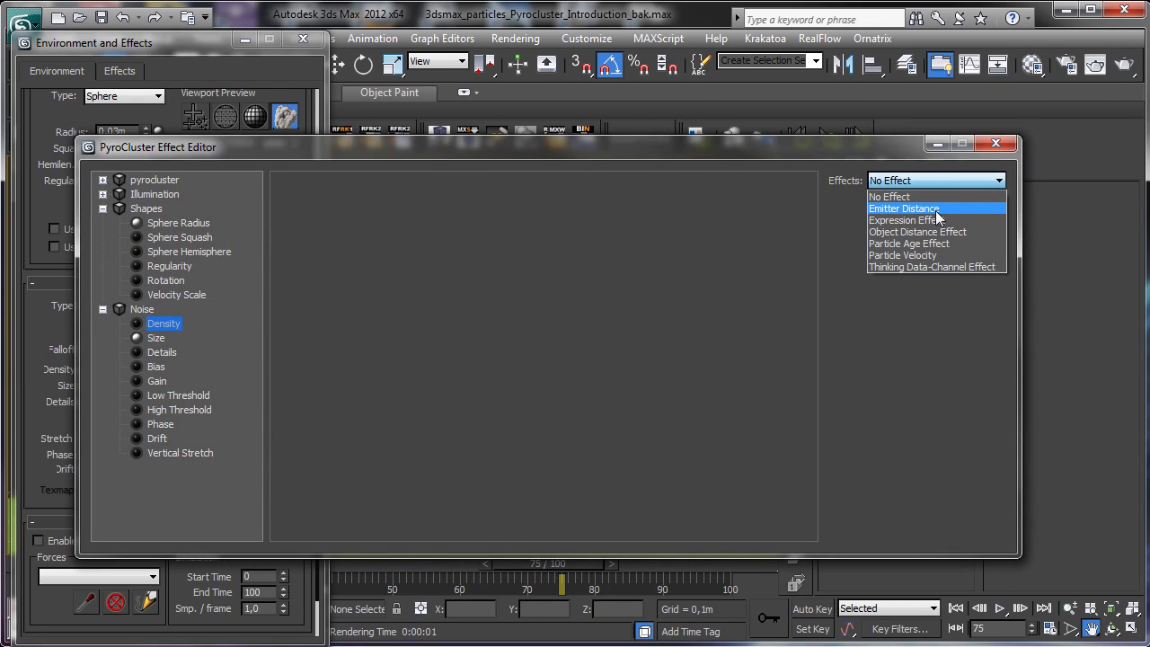
{"action": "left_click", "coordinate": [936, 212]}
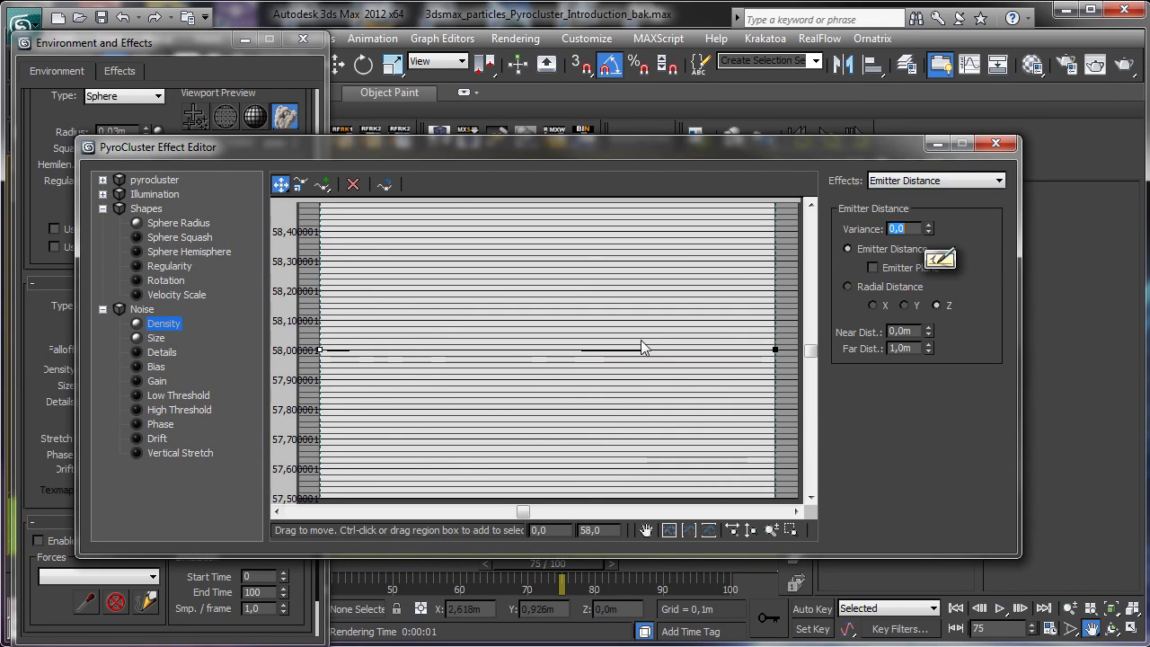
{"action": "key", "text": "Tab"}
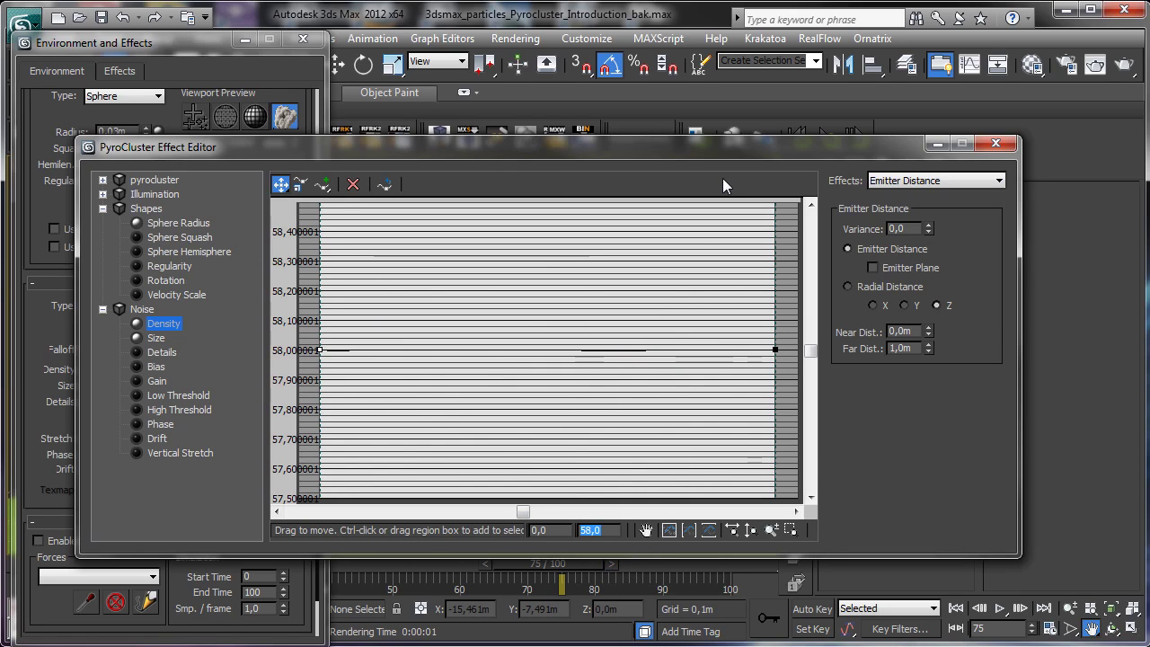
{"action": "type", "text": "60"}
{"action": "key", "text": "Return"}
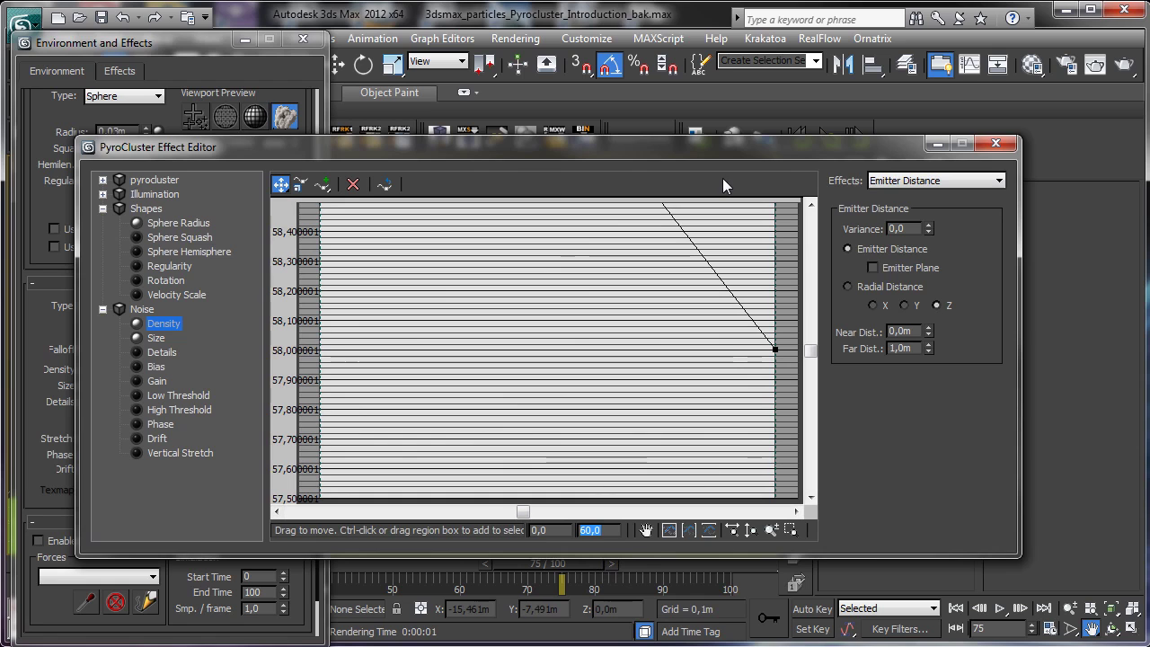
{"action": "left_click", "coordinate": [775, 349]}
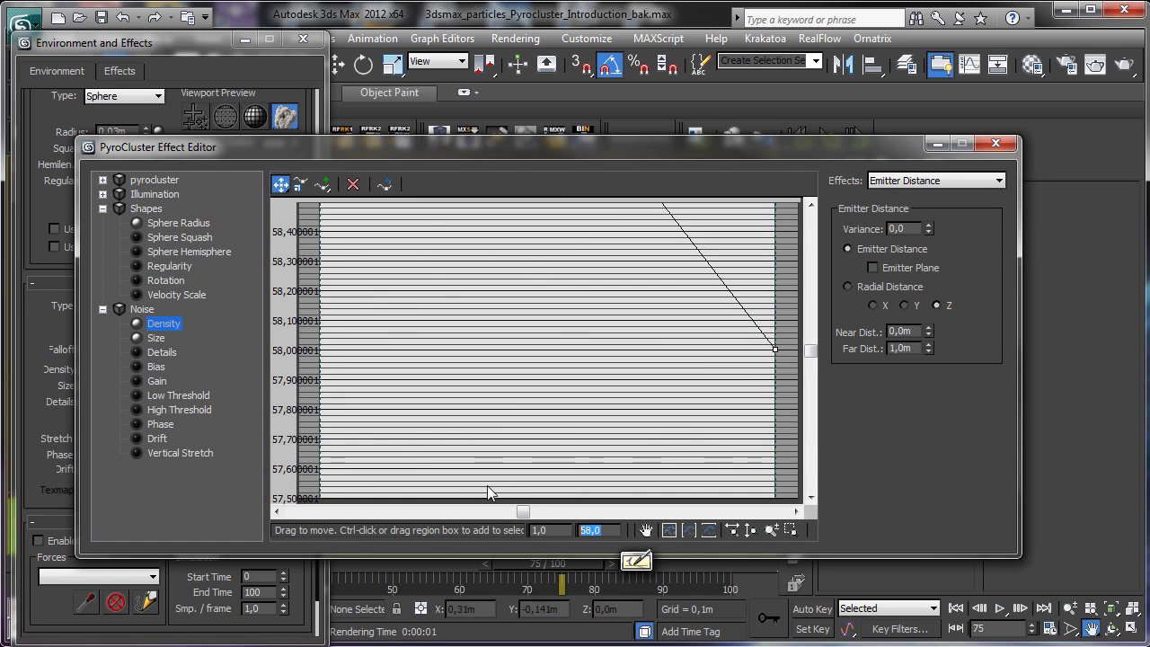
{"action": "type", "text": "0"}
{"action": "key", "text": "Return"}
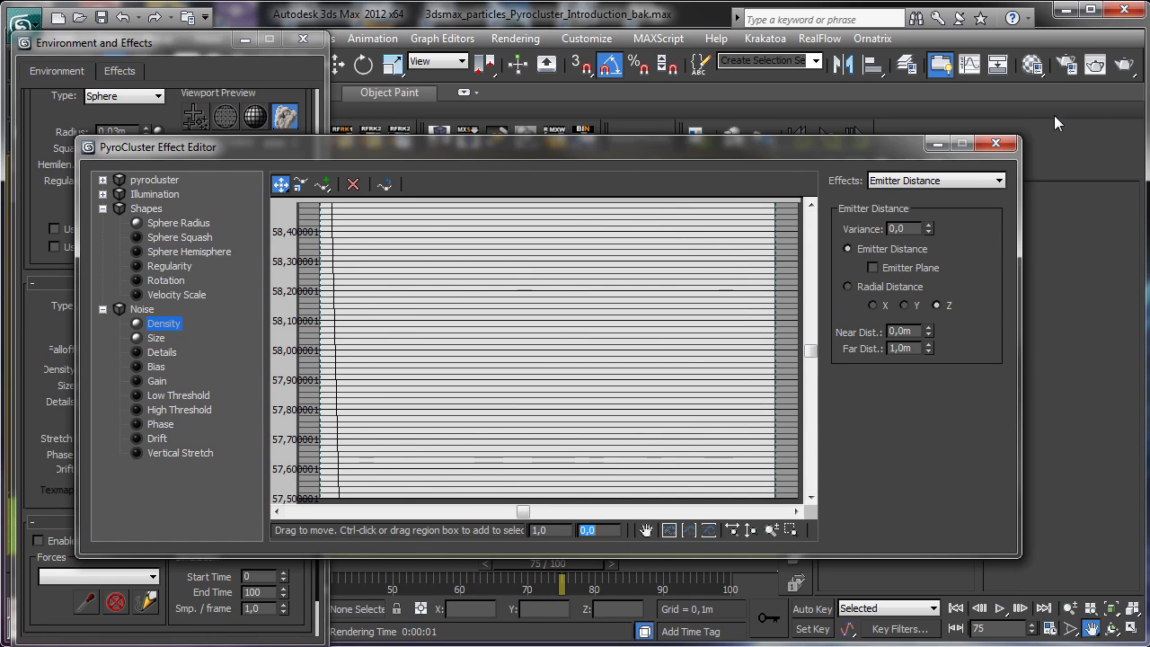
{"action": "left_click", "coordinate": [995, 143]}
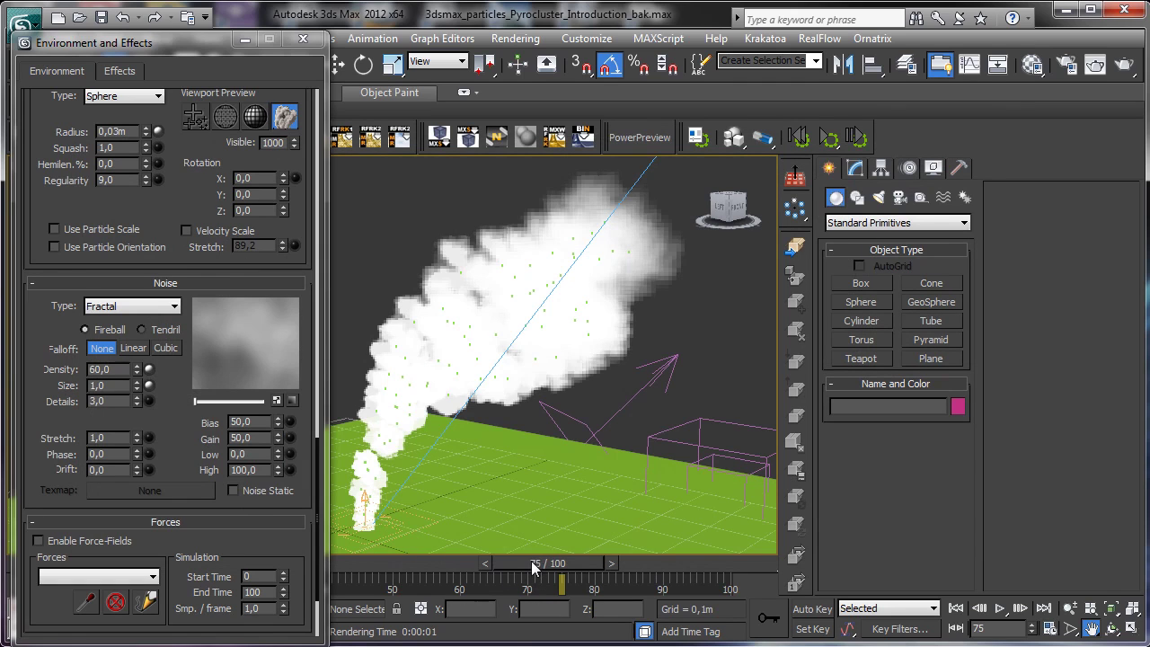
Move the animation to frame 78 and render the Perspective view of the smoke
{"action": "left_click_drag", "start_coordinate": [537, 564], "coordinate": [559, 504]}
{"action": "key", "text": "ctrl+p"}
{"action": "left_click", "coordinate": [1130, 68]}
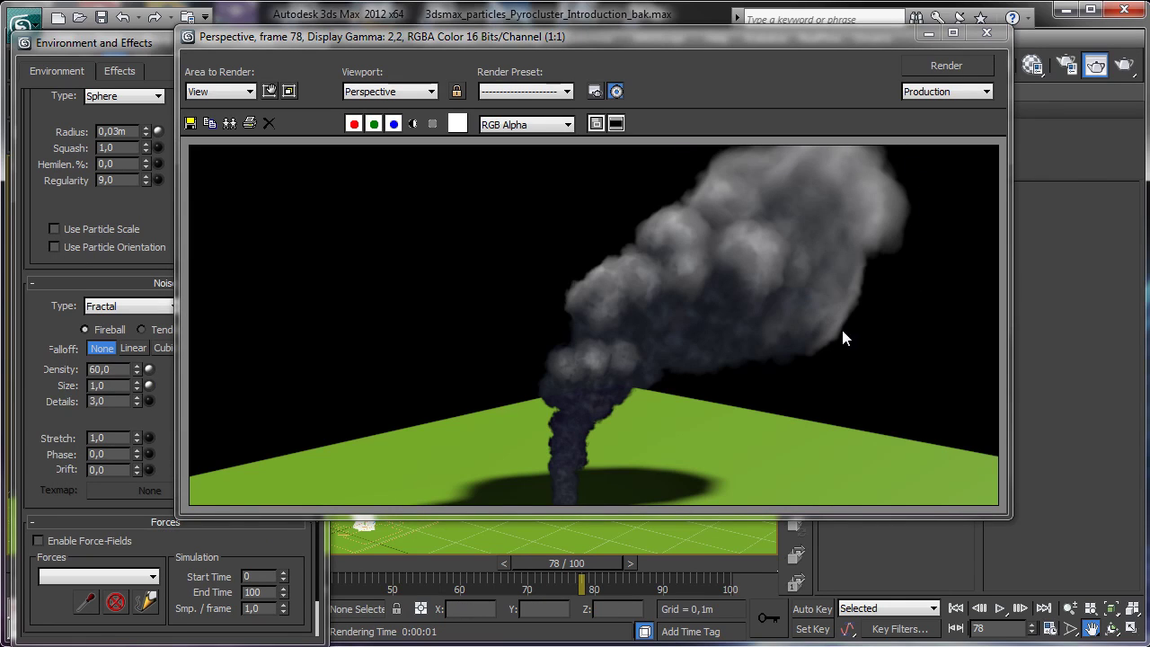
Set the end point of the Sphere Radius emitter-distance curve to 25 and render the Perspective view
{"action": "left_click", "coordinate": [927, 34]}
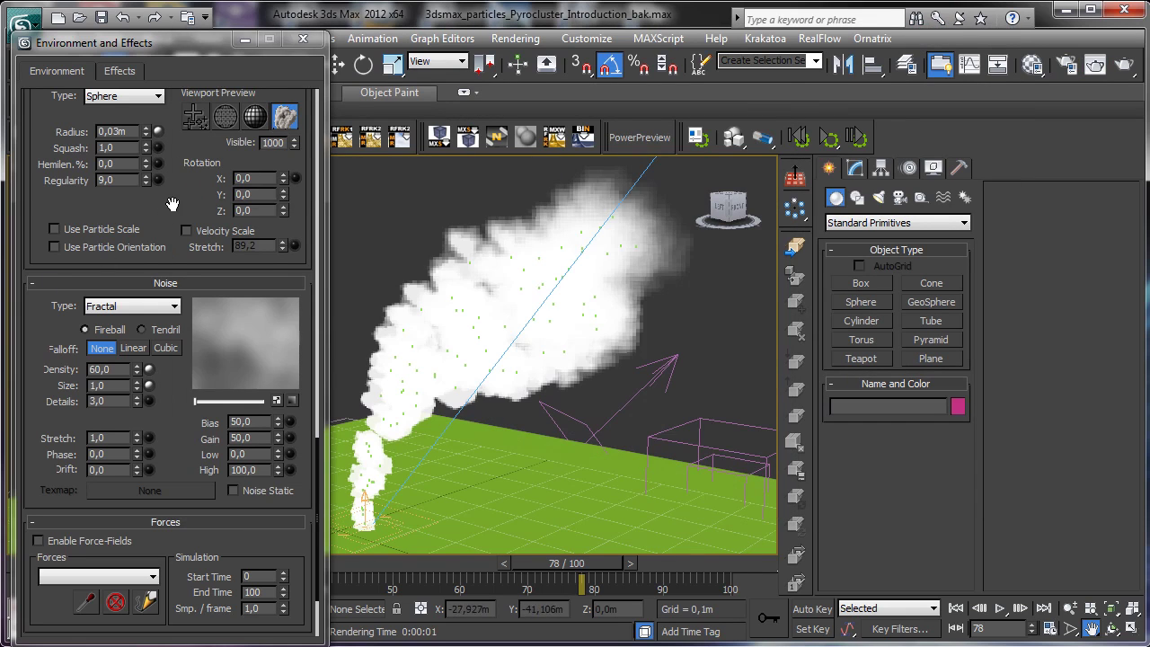
{"action": "scroll", "coordinate": [173, 208], "scroll_direction": "up", "scroll_amount": 2}
{"action": "left_click", "coordinate": [157, 164]}
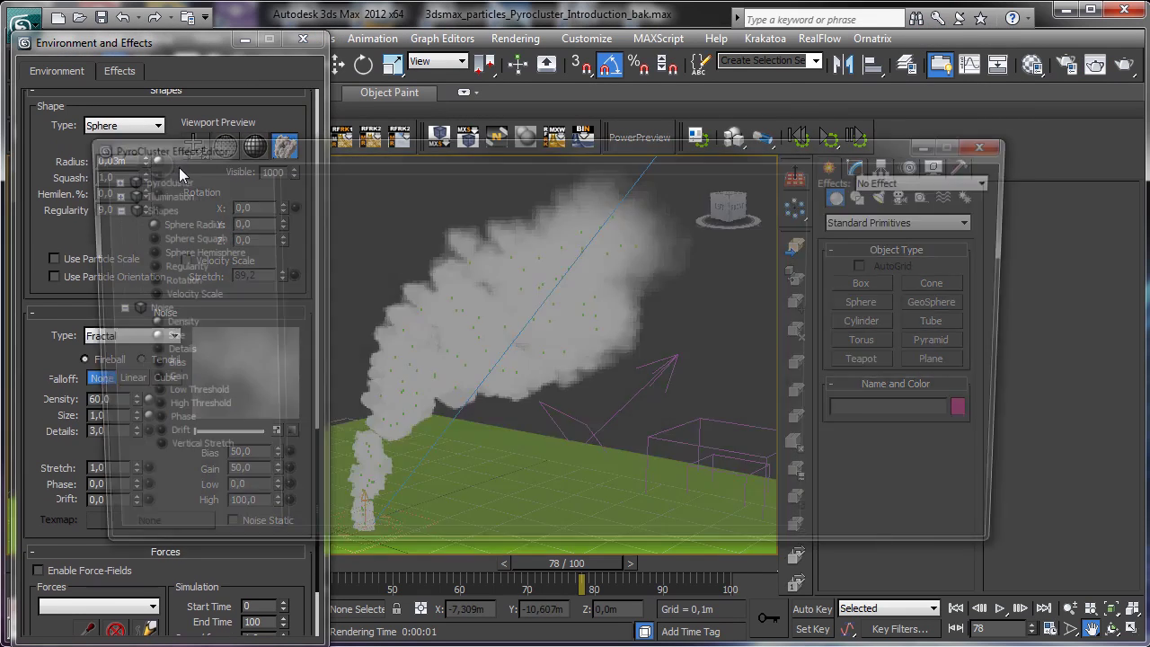
{"action": "left_click", "coordinate": [774, 242]}
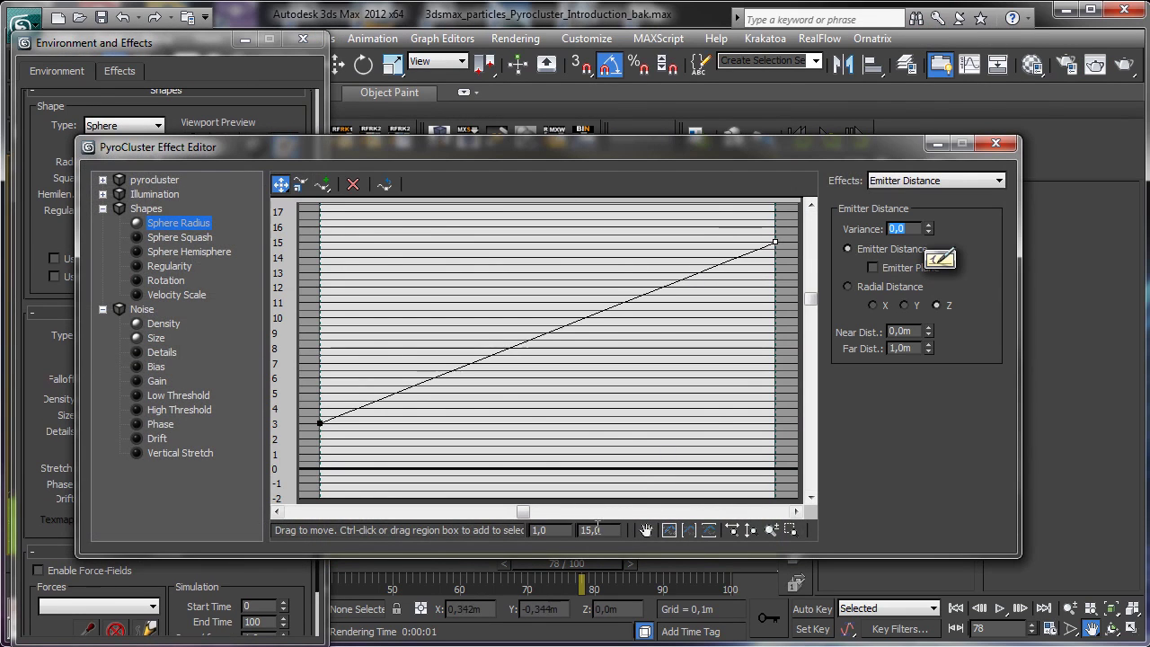
{"action": "type", "text": "25"}
{"action": "key", "text": "Return"}
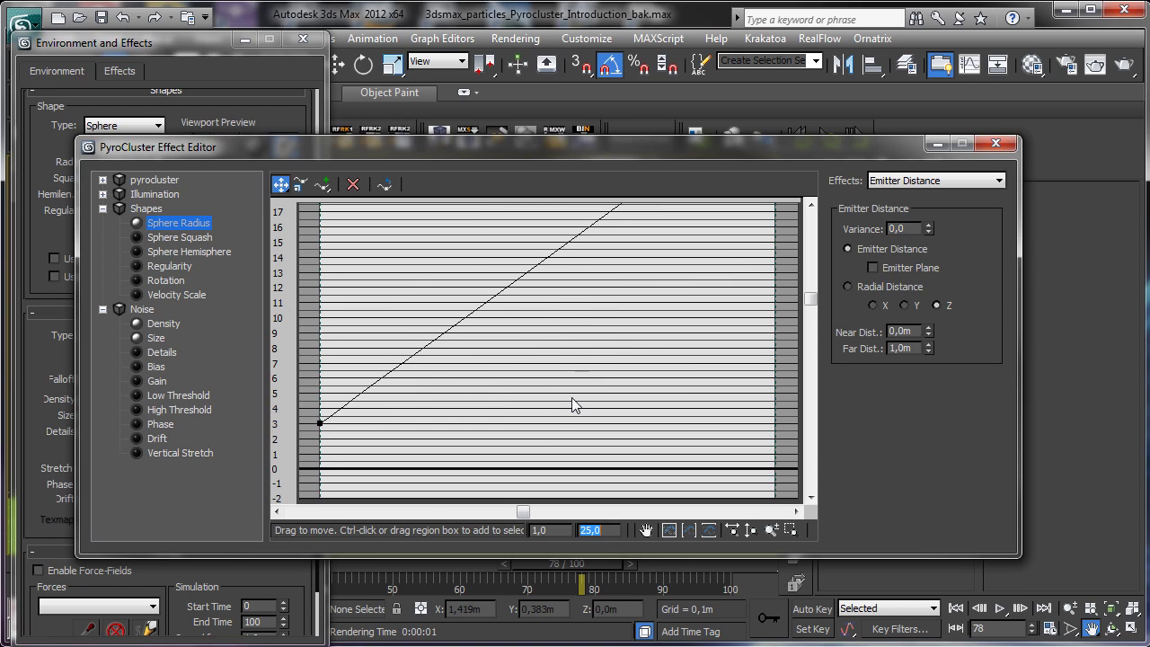
{"action": "left_click", "coordinate": [998, 142]}
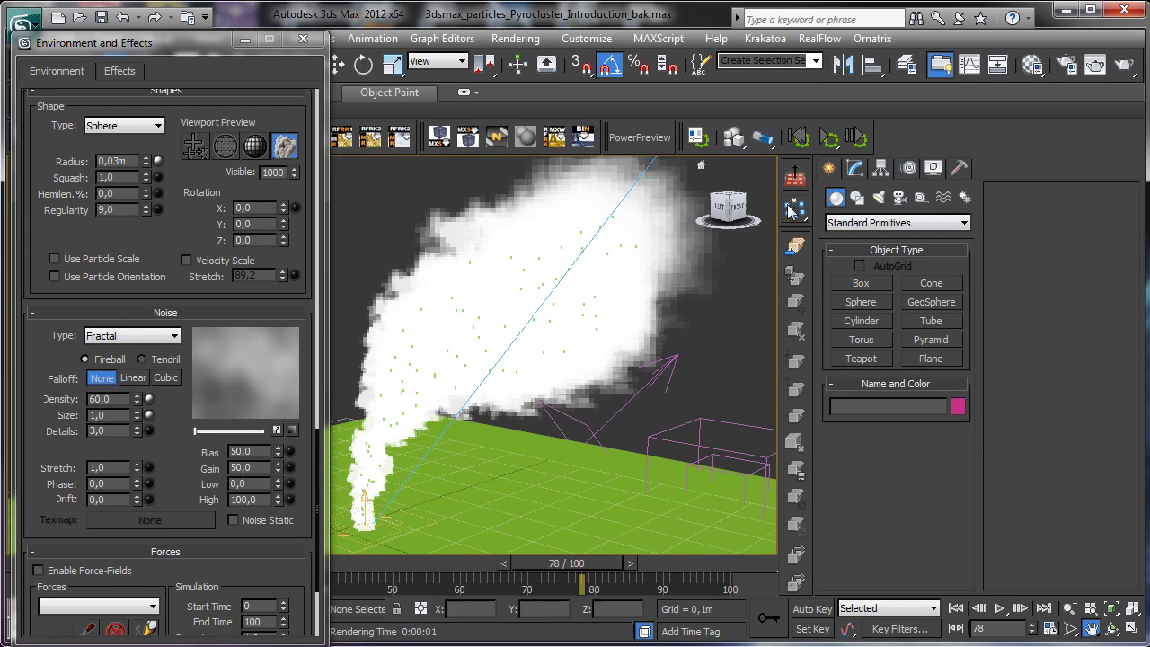
{"action": "left_click", "coordinate": [1124, 65]}
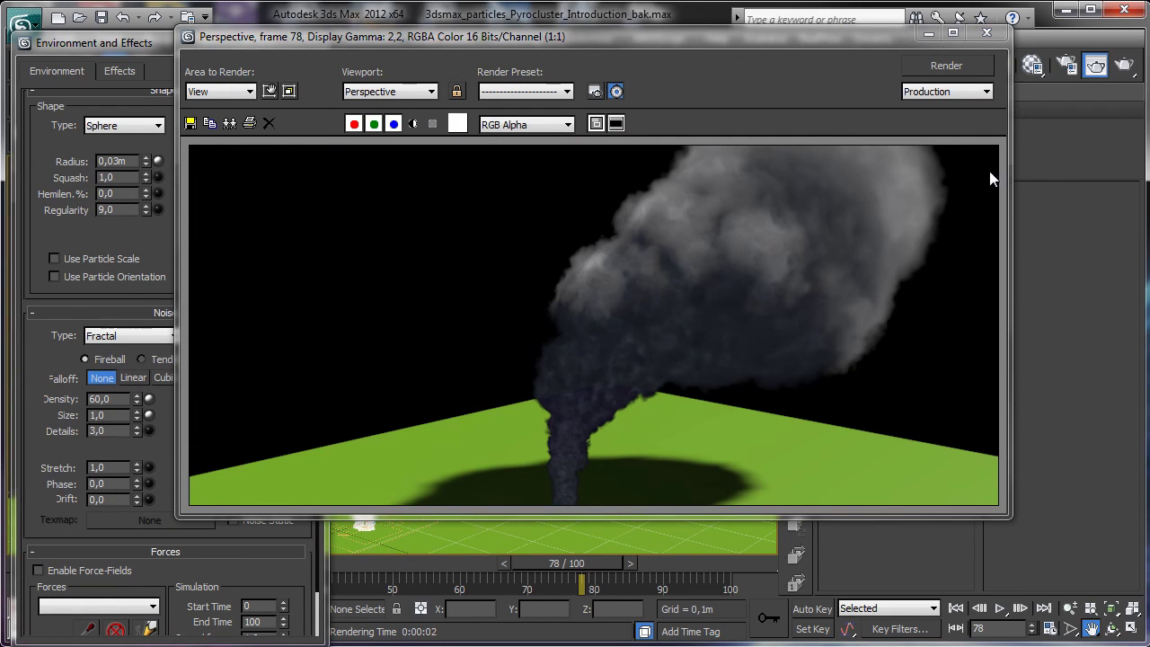
Try the Linear and Cubic noise Falloff options in the viewport preview, returning to None
{"action": "left_click", "coordinate": [928, 34]}
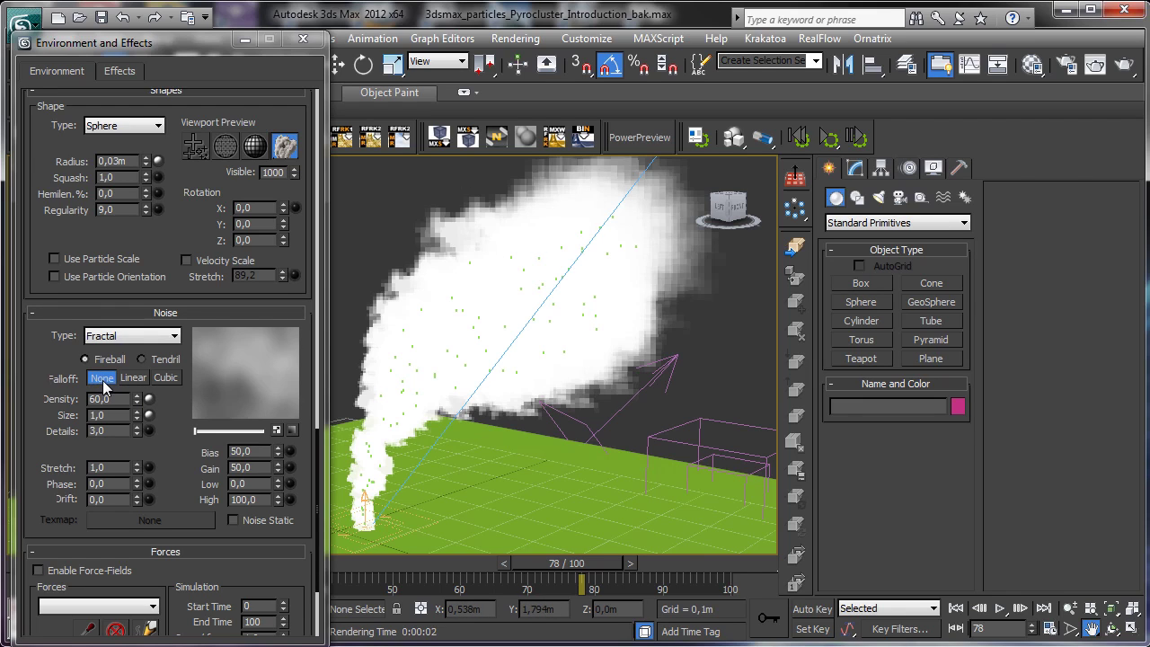
{"action": "left_click", "coordinate": [133, 378]}
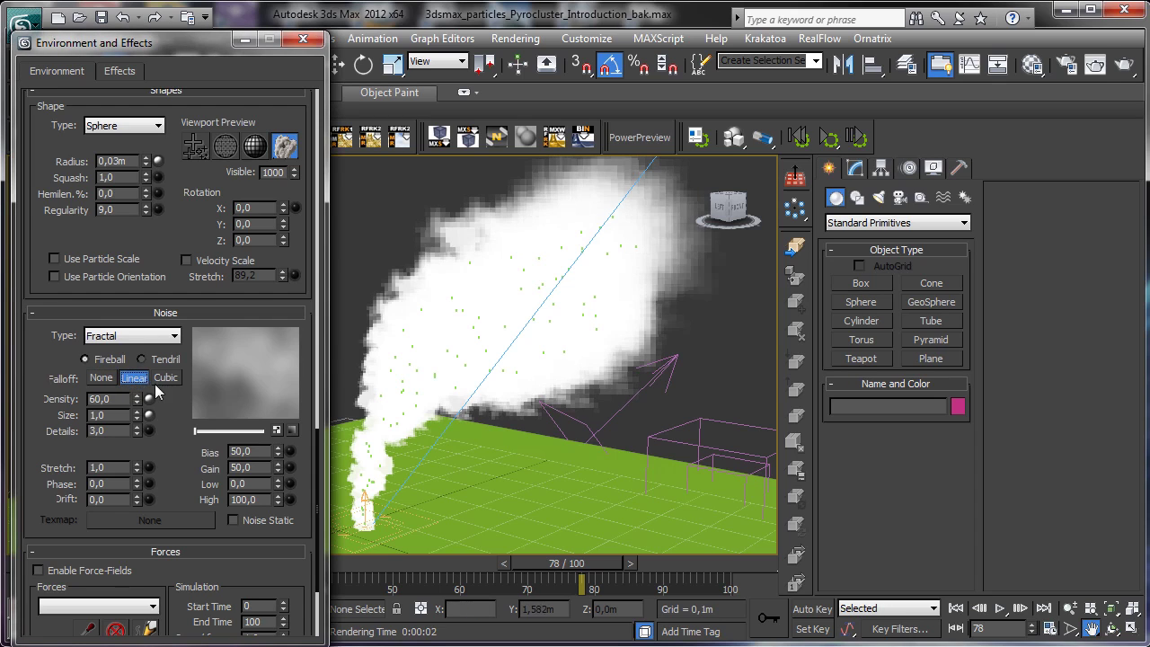
{"action": "left_click", "coordinate": [162, 380]}
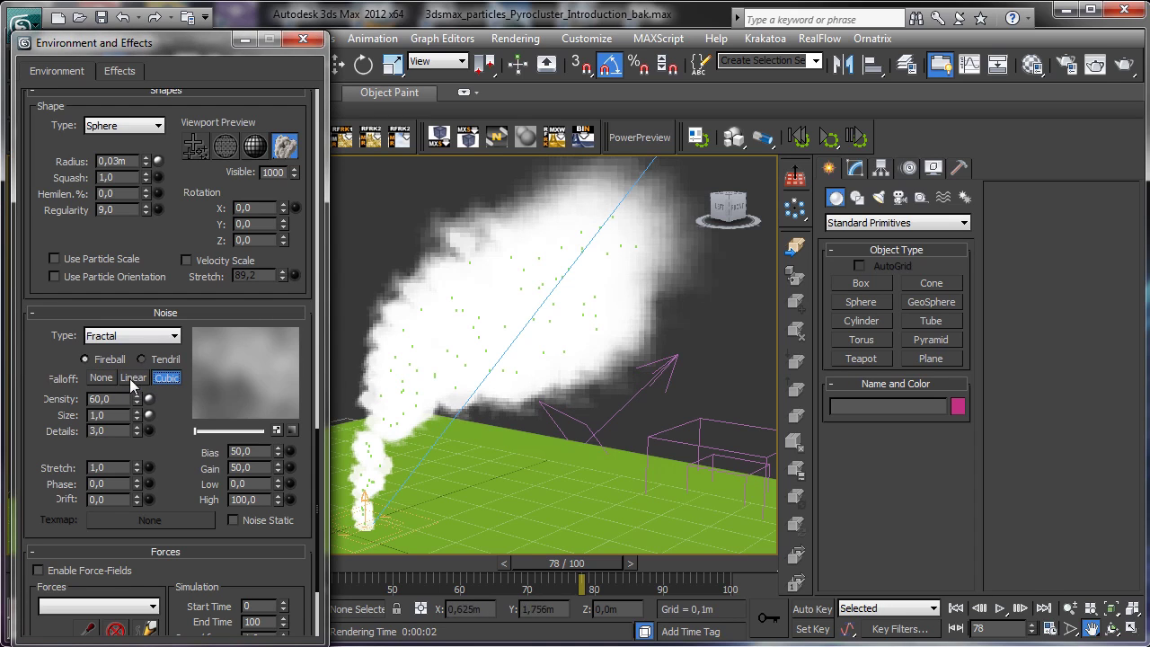
{"action": "left_click", "coordinate": [133, 378]}
{"action": "left_click", "coordinate": [102, 379]}
{"action": "left_click", "coordinate": [133, 378]}
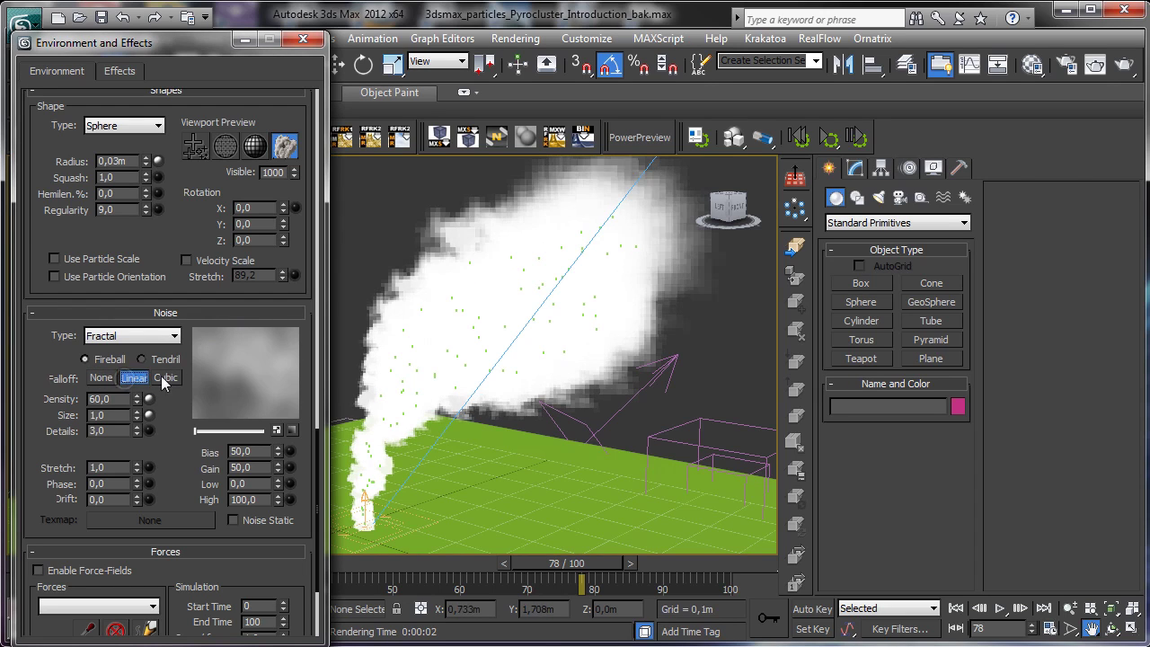
{"action": "left_click", "coordinate": [165, 378]}
{"action": "left_click", "coordinate": [101, 378]}
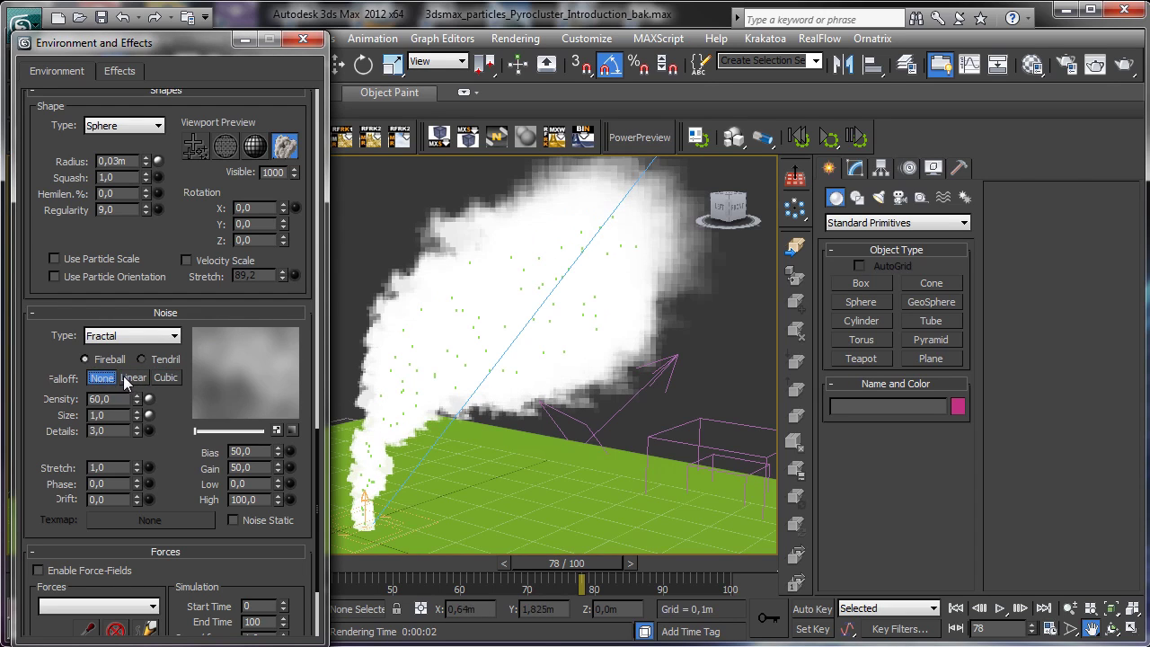
{"action": "left_click", "coordinate": [133, 378]}
{"action": "left_click", "coordinate": [110, 379]}
Clone the rendered frame made without falloff, set the noise Falloff to Linear and render the Perspective view
{"action": "left_click", "coordinate": [1095, 65]}
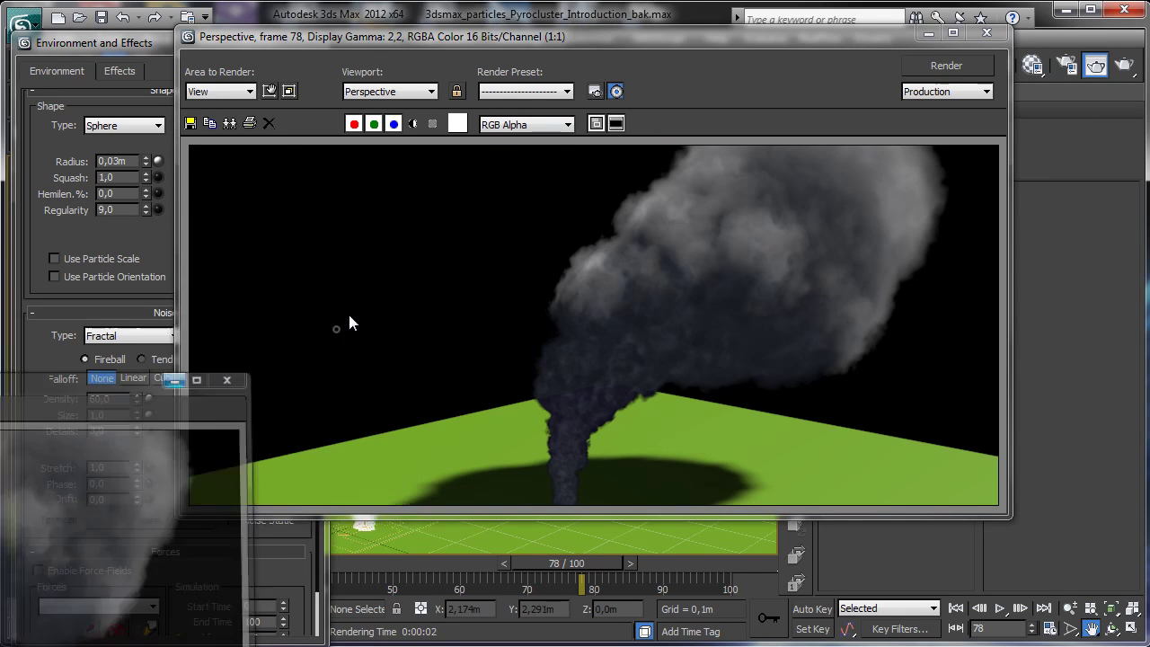
{"action": "left_click", "coordinate": [986, 33]}
{"action": "left_click", "coordinate": [132, 378]}
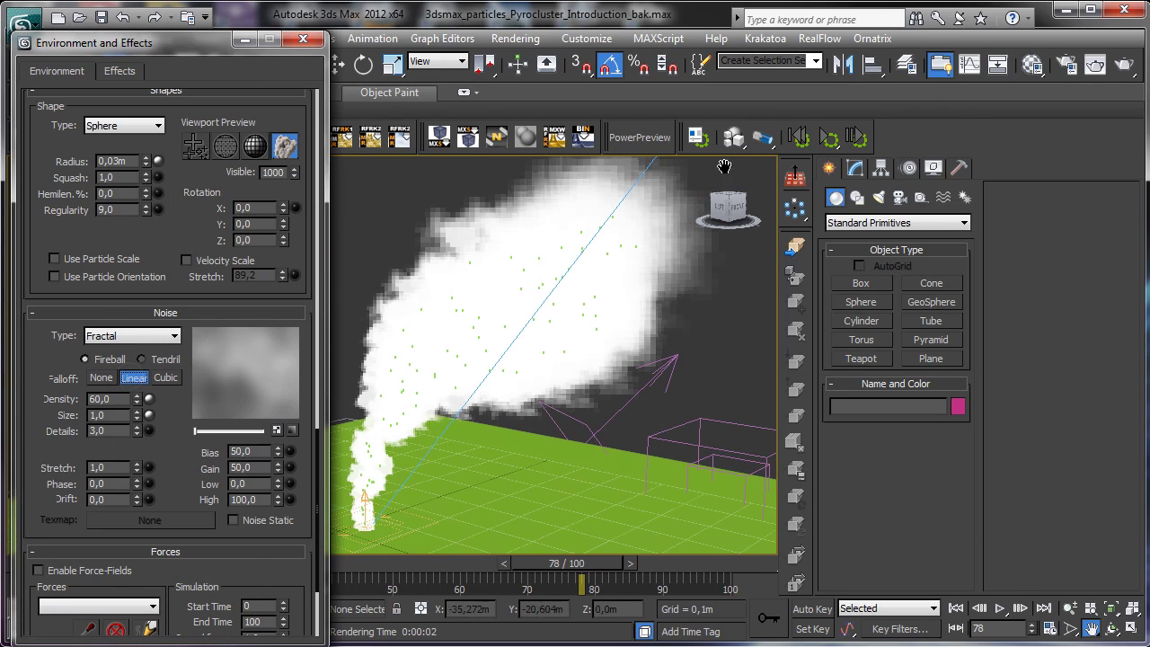
{"action": "left_click", "coordinate": [1124, 64]}
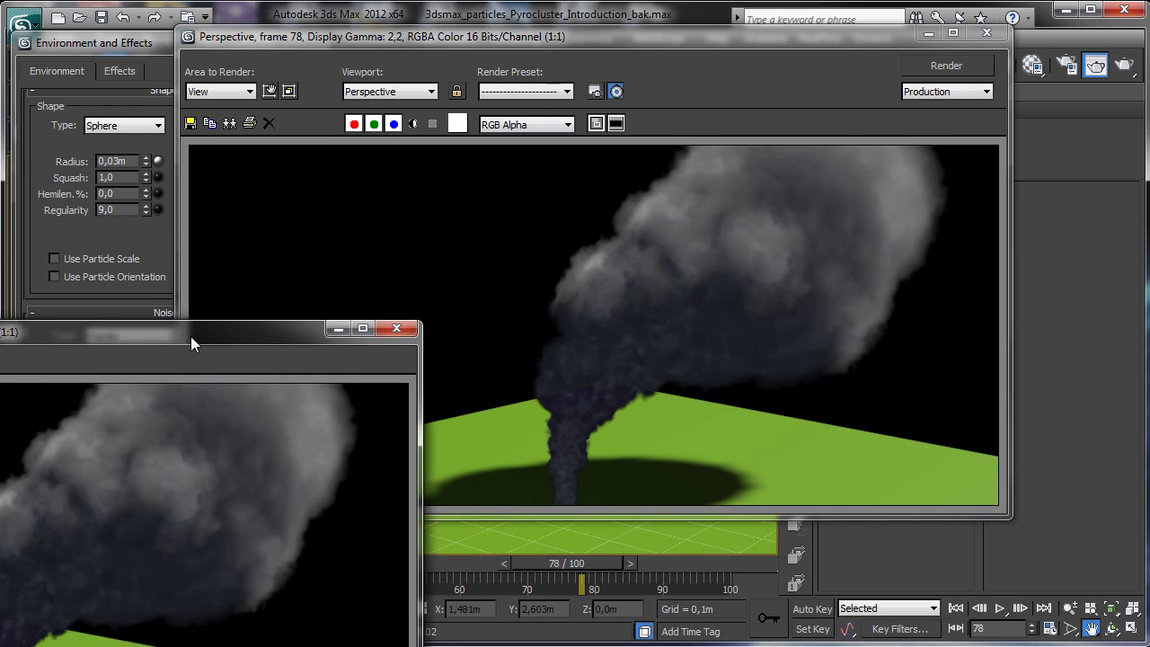
Compare the cloned render without falloff against the Linear falloff render by placing the two windows side by side
{"action": "mouse_move", "coordinate": [191, 338]}
{"action": "left_mouse_down"}
{"action": "mouse_move", "coordinate": [728, 158]}
{"action": "mouse_move", "coordinate": [602, 222]}
{"action": "left_mouse_up"}
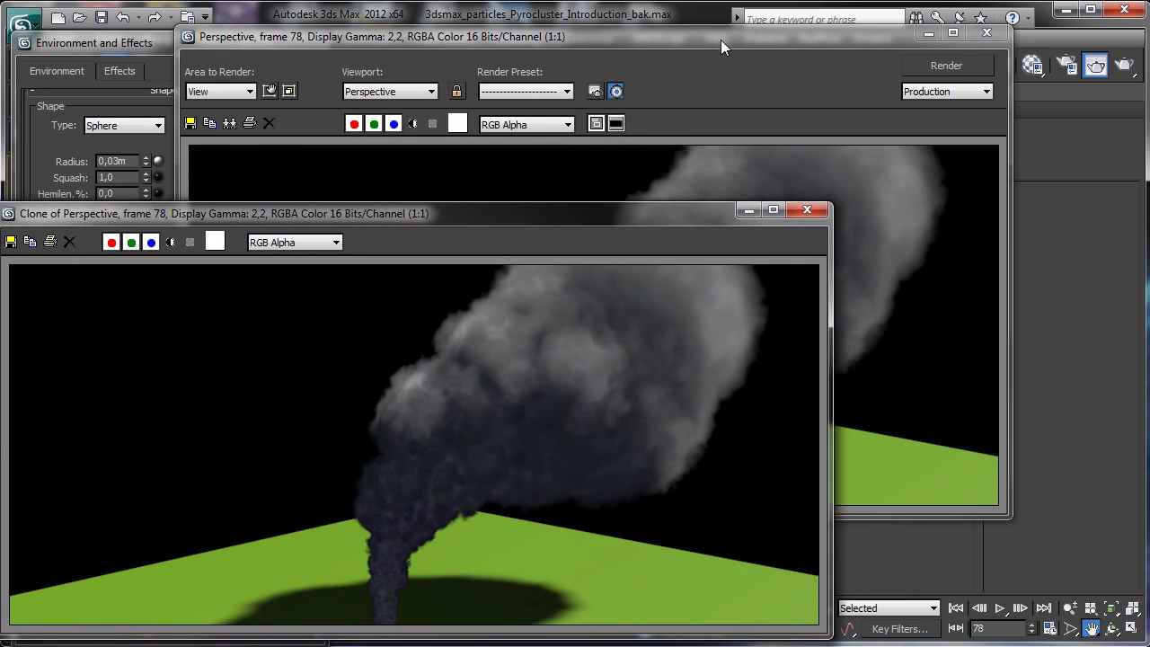
{"action": "mouse_move", "coordinate": [721, 39]}
{"action": "left_mouse_down"}
{"action": "mouse_move", "coordinate": [823, 13]}
{"action": "mouse_move", "coordinate": [808, 1]}
{"action": "left_mouse_up"}
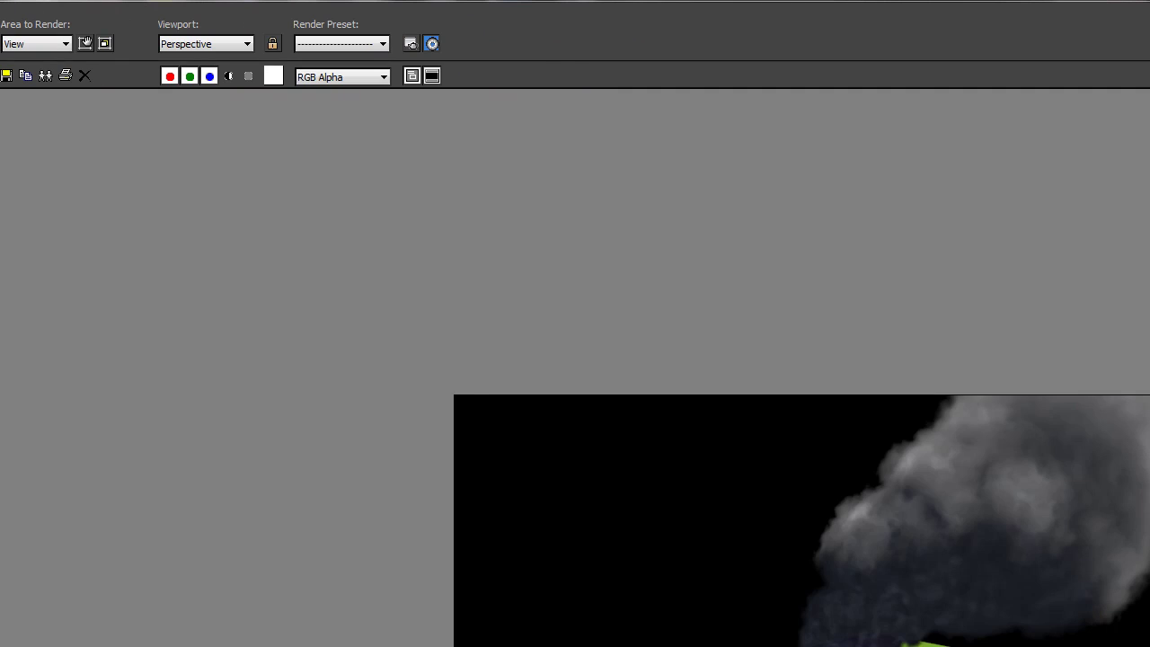
{"action": "double_click", "coordinate": [539, 1]}
{"action": "left_click", "coordinate": [152, 219]}
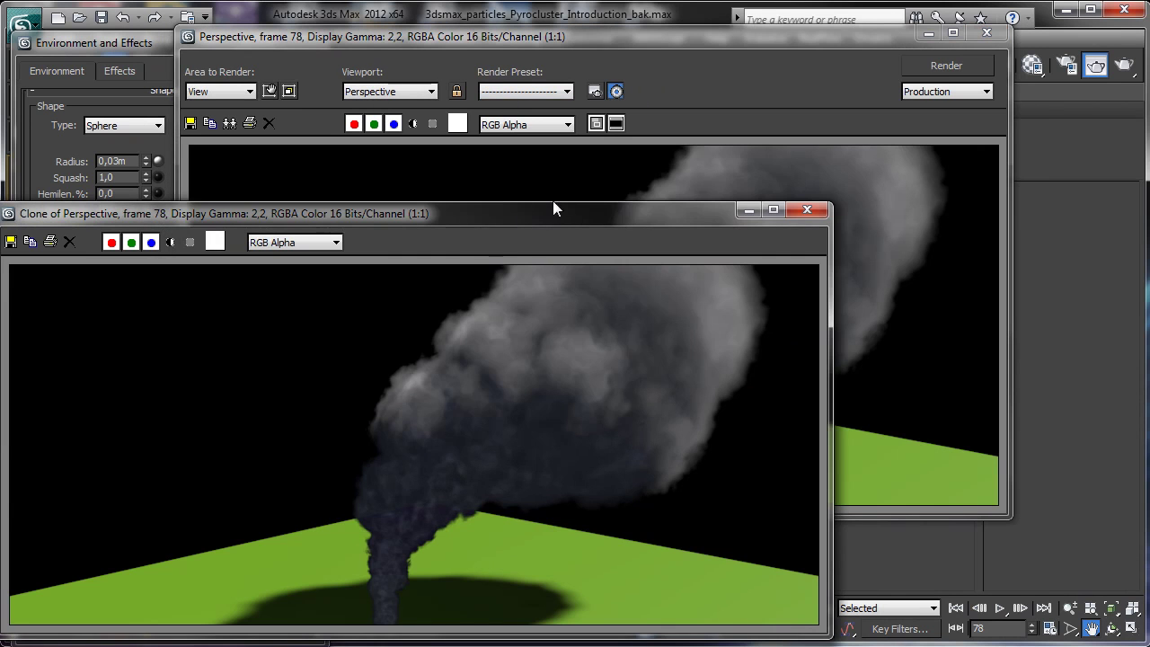
{"action": "mouse_move", "coordinate": [552, 205]}
{"action": "left_mouse_down"}
{"action": "mouse_move", "coordinate": [385, 185]}
{"action": "mouse_move", "coordinate": [344, 142]}
{"action": "left_mouse_up"}
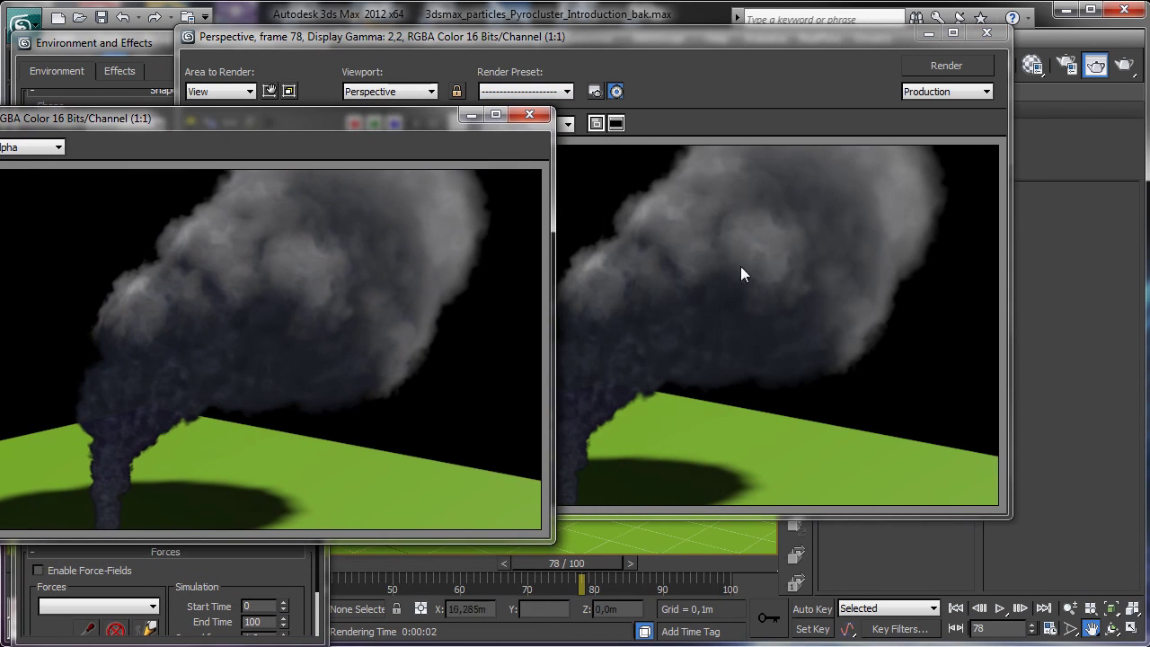
{"action": "left_click", "coordinate": [471, 114]}
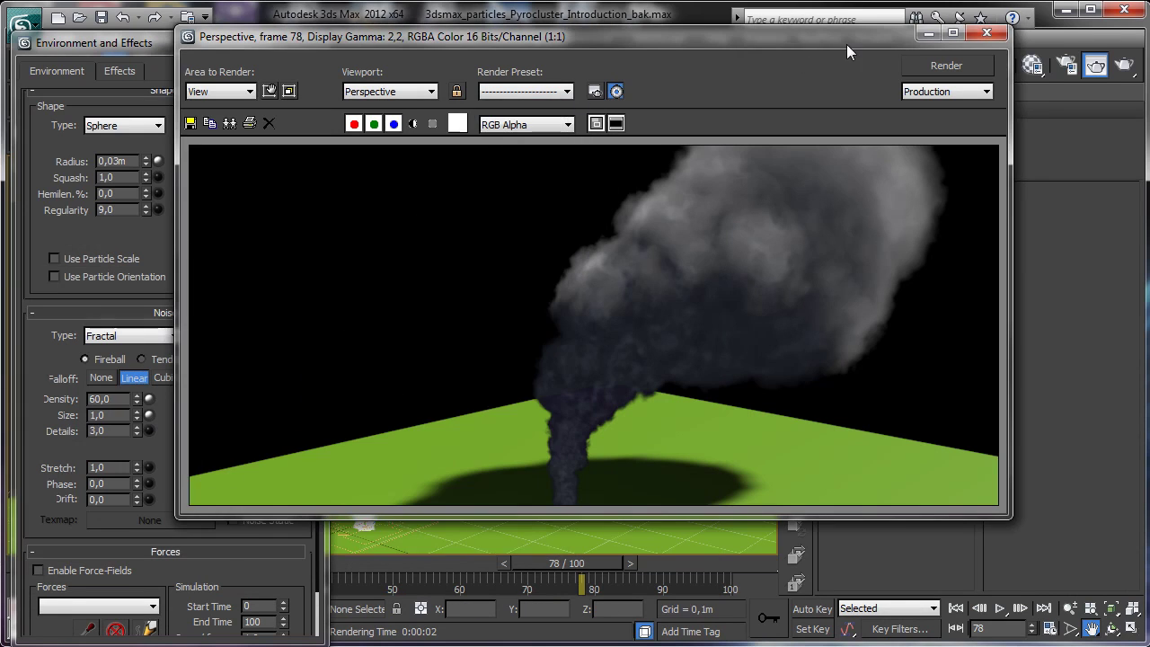
Set the noise Falloff to Cubic, render the Perspective view and place the result beside the cloned render for comparison
{"action": "left_click", "coordinate": [931, 33]}
{"action": "left_click", "coordinate": [165, 377]}
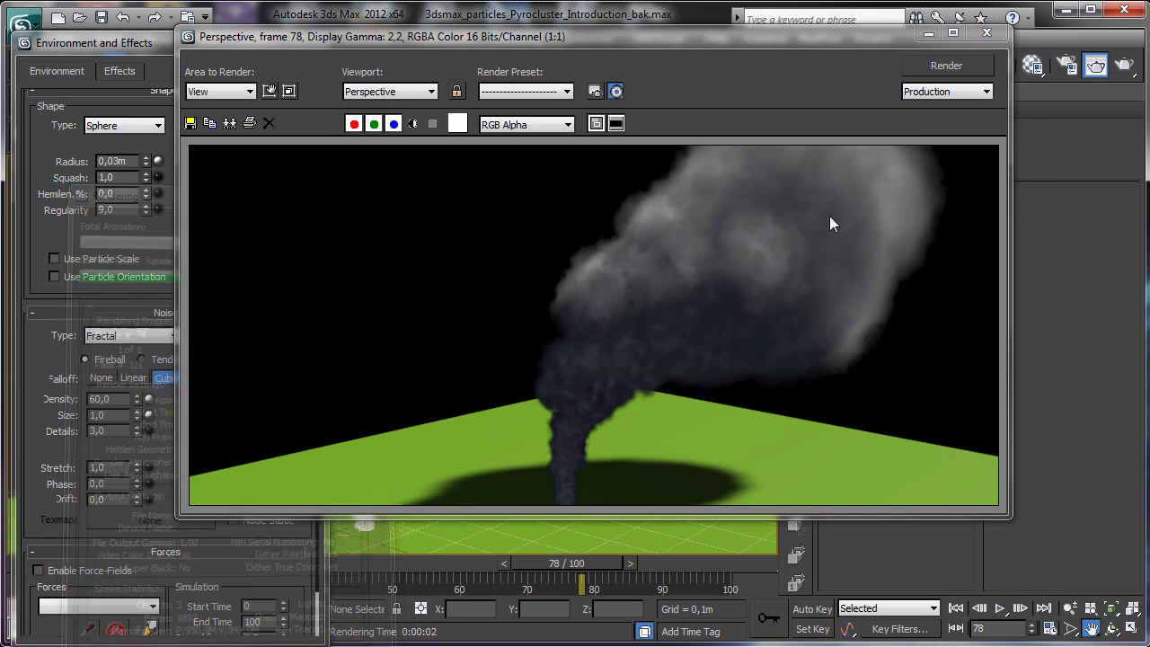
{"action": "left_click_drag", "start_coordinate": [785, 58], "coordinate": [886, 107]}
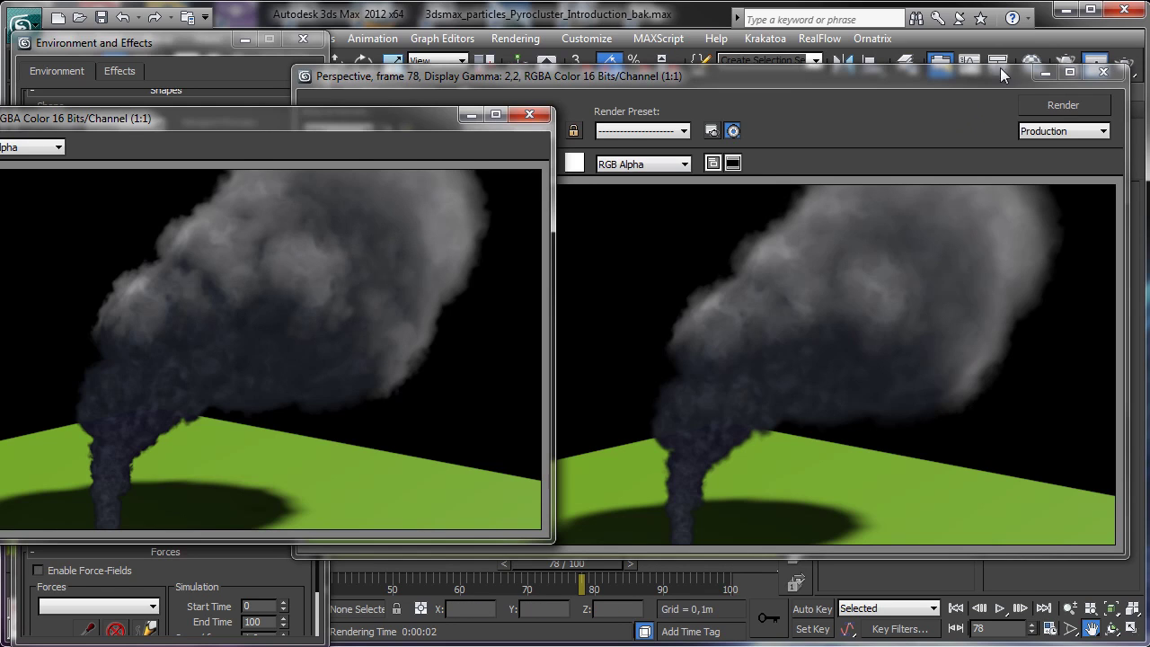
Put both comparison renders away, lower the noise Details to 0.2 and test-render the Perspective view
{"action": "left_click", "coordinate": [1046, 72]}
{"action": "left_click", "coordinate": [472, 118]}
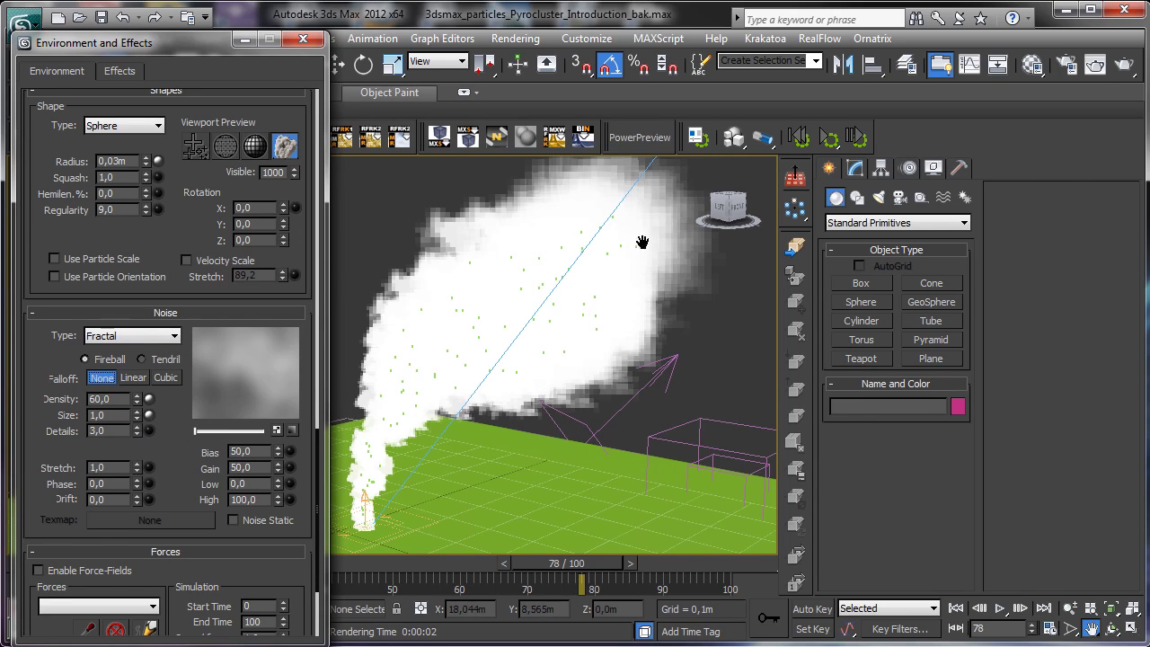
{"action": "left_click_drag", "start_coordinate": [135, 437], "coordinate": [139, 539]}
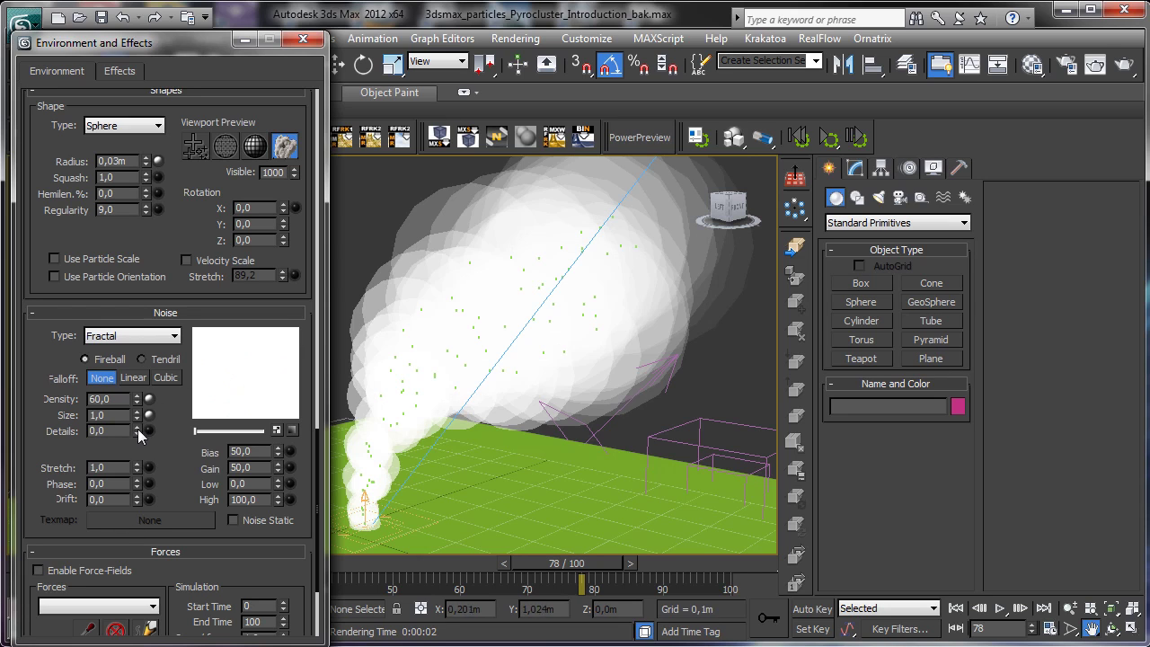
{"action": "left_click_drag", "start_coordinate": [136, 429], "coordinate": [132, 428]}
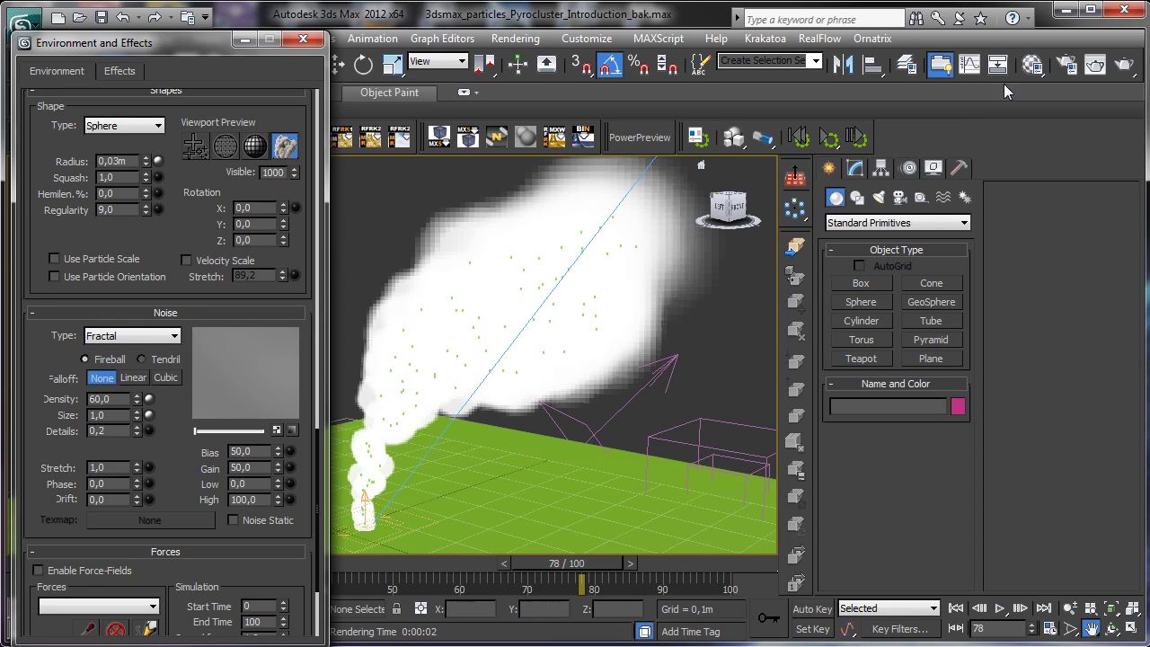
{"action": "left_click", "coordinate": [1123, 64]}
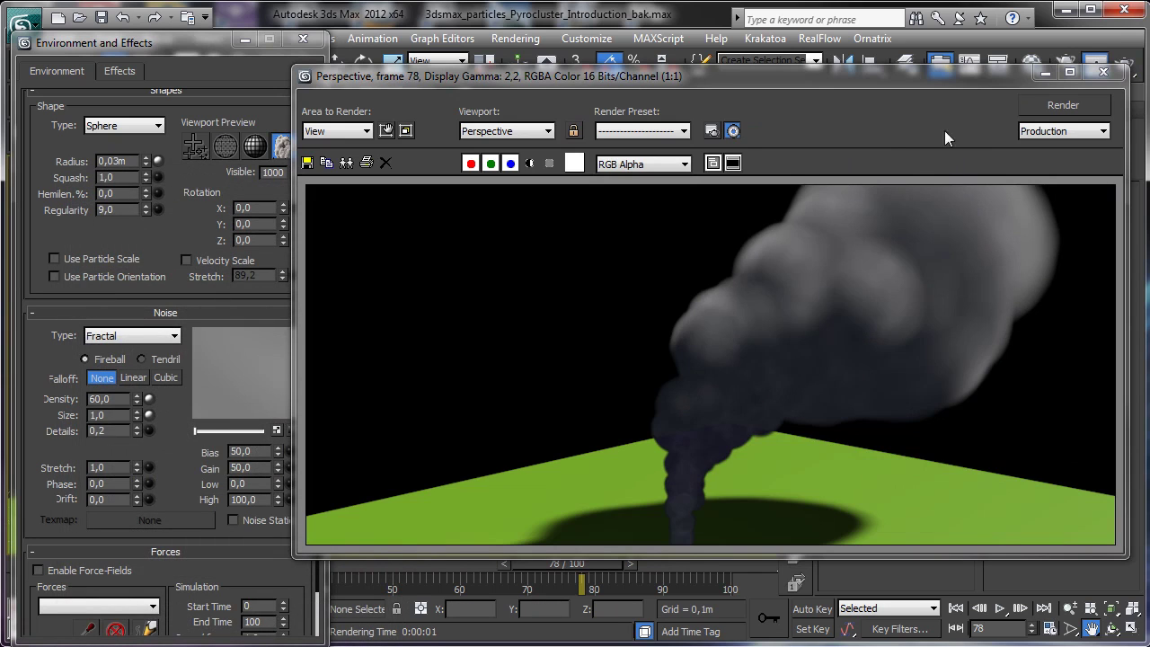
{"action": "left_click", "coordinate": [1044, 73]}
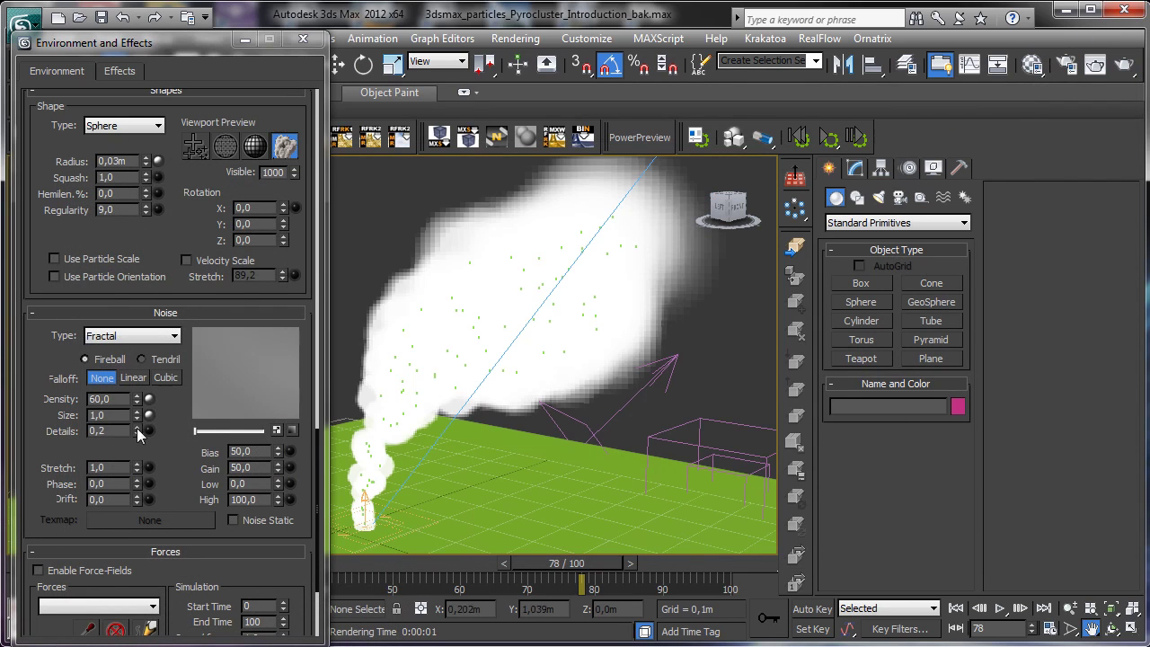
Raise the noise Details to 9.0 and render the Perspective view to check the finer smoke structure
{"action": "left_click_drag", "start_coordinate": [137, 434], "coordinate": [131, 396]}
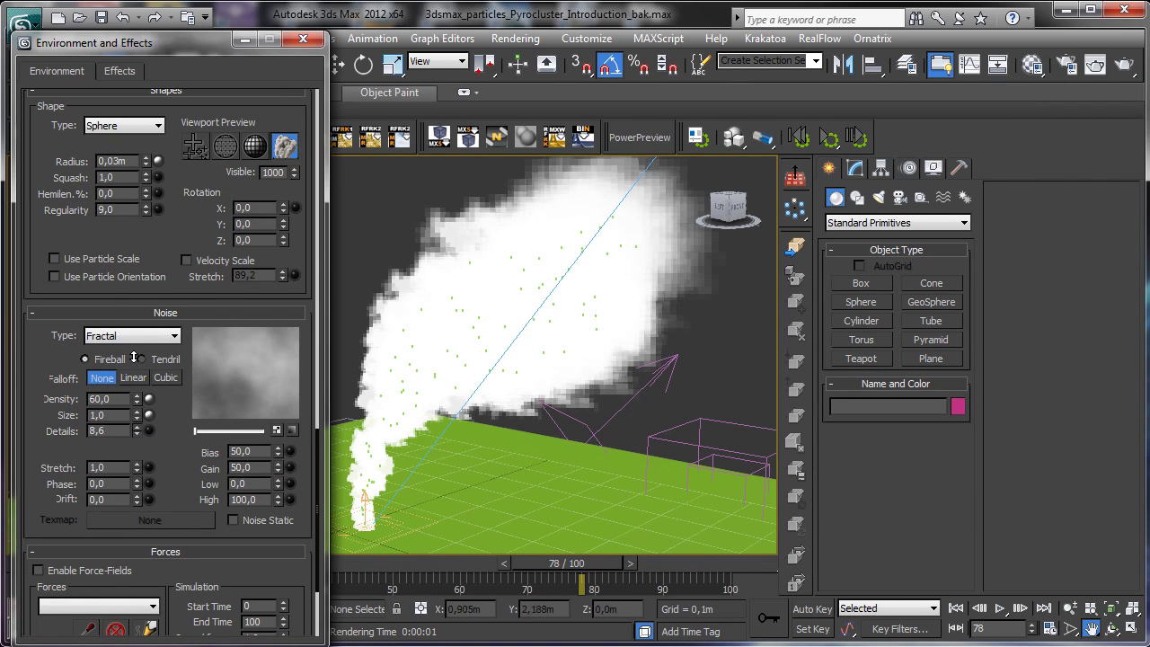
{"action": "left_click", "coordinate": [1123, 64]}
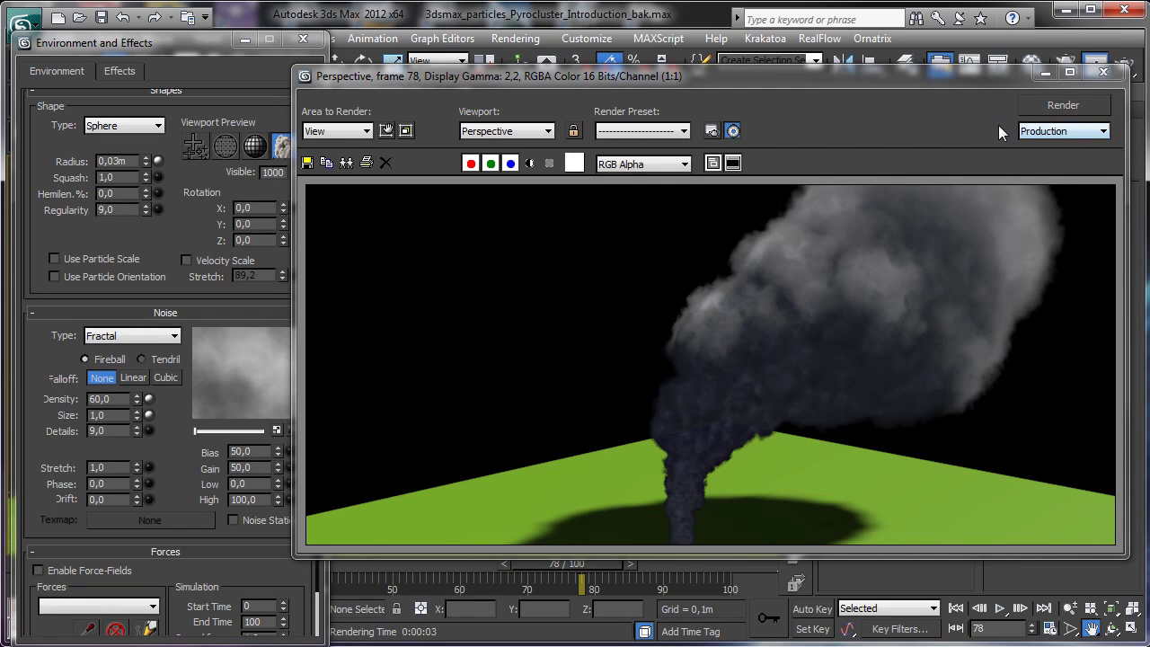
{"action": "left_click", "coordinate": [1047, 74]}
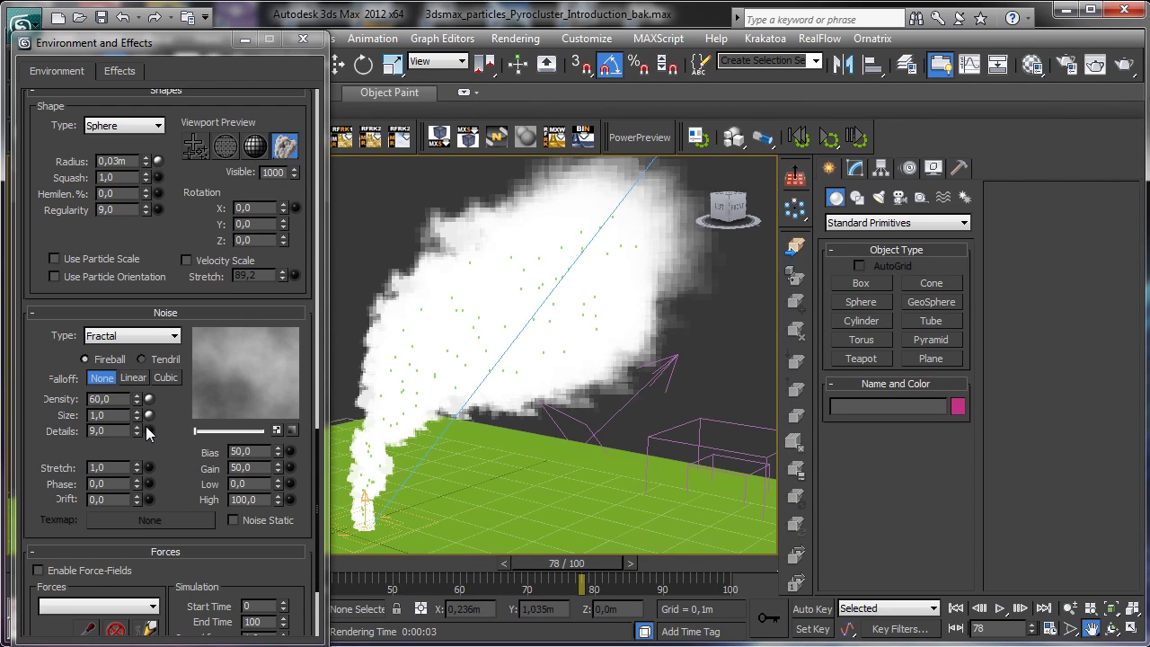
Try the Turbulence noise type in a Perspective render and return the type to Fractal
{"action": "left_click", "coordinate": [171, 340]}
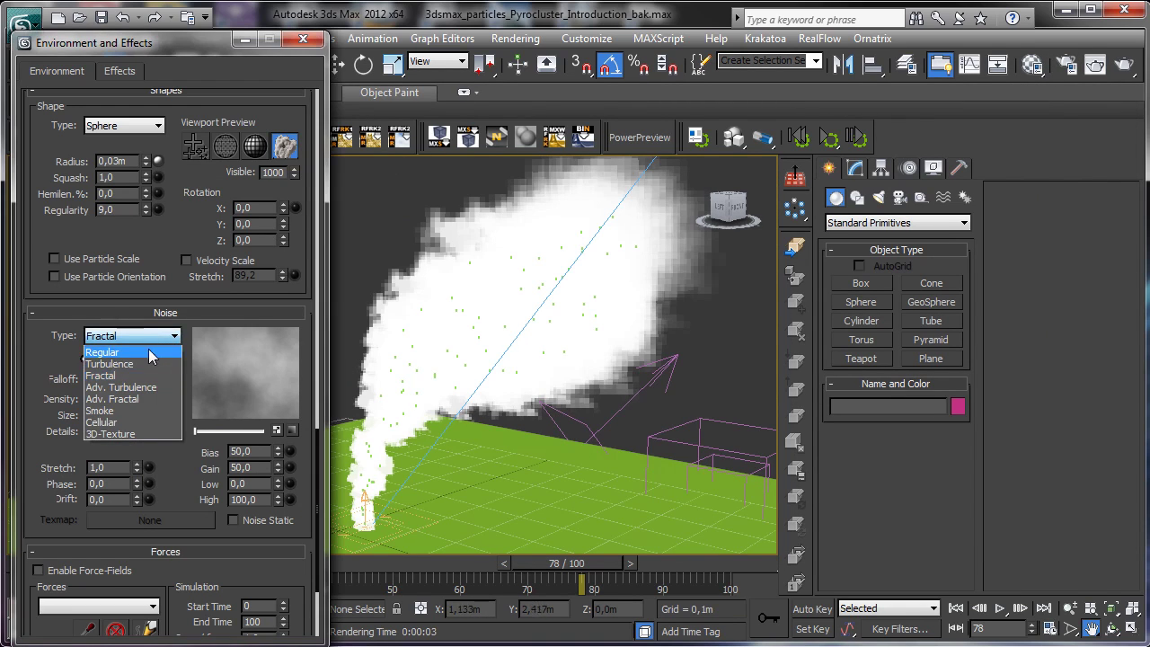
{"action": "left_click", "coordinate": [149, 364]}
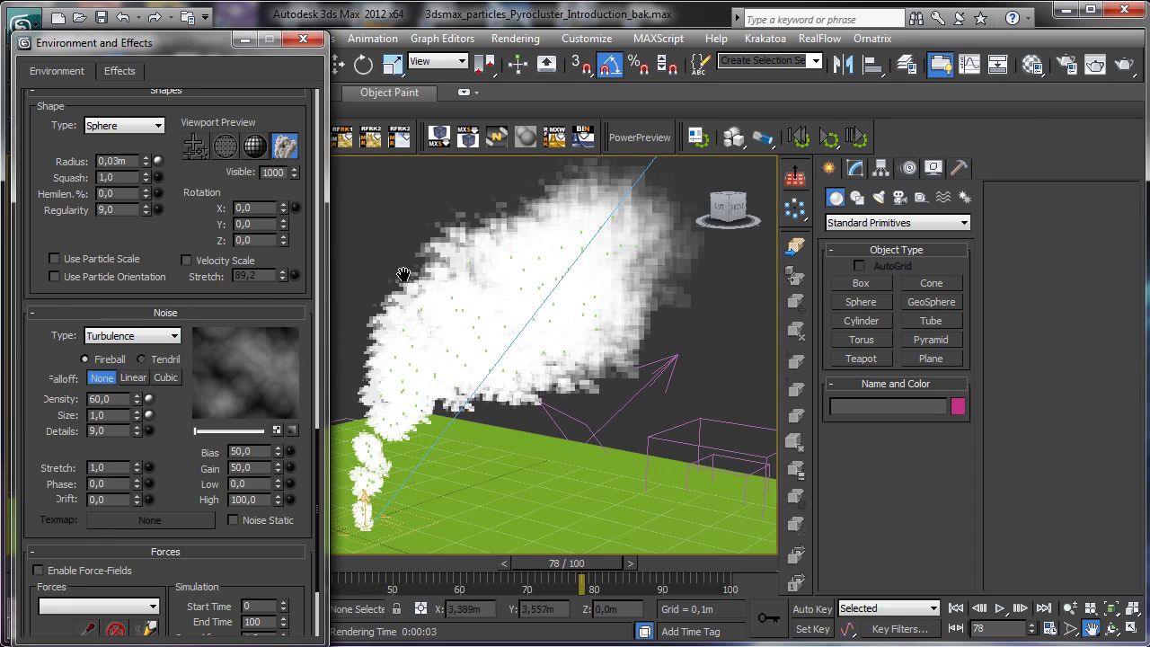
{"action": "left_click", "coordinate": [1097, 65]}
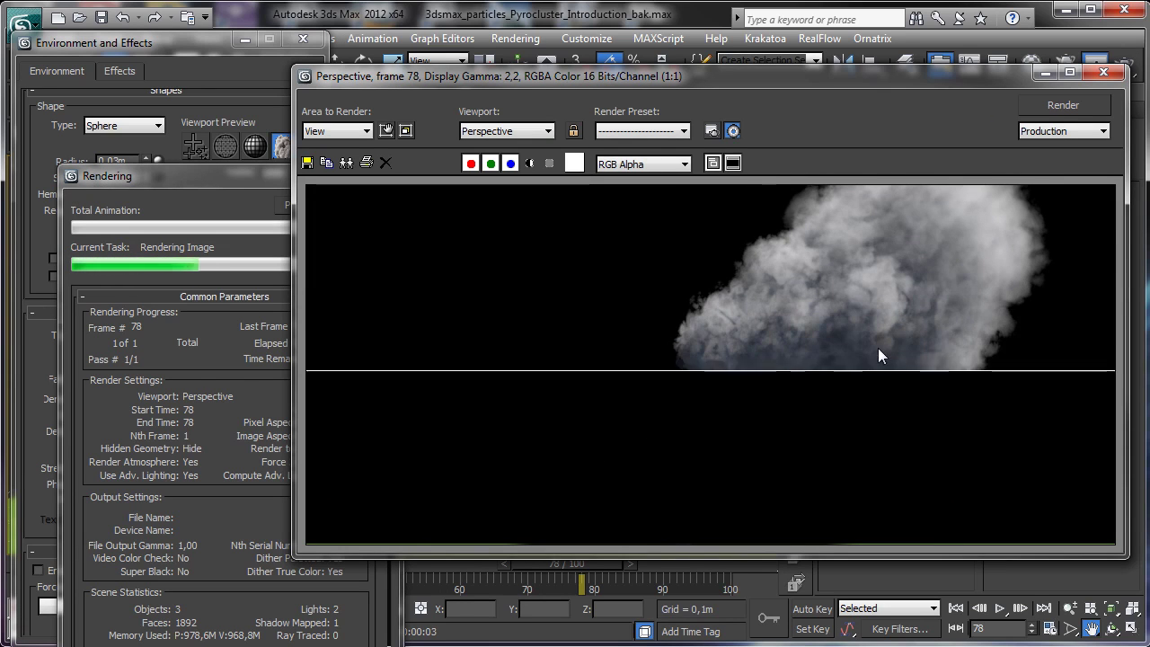
{"action": "left_click", "coordinate": [1045, 72]}
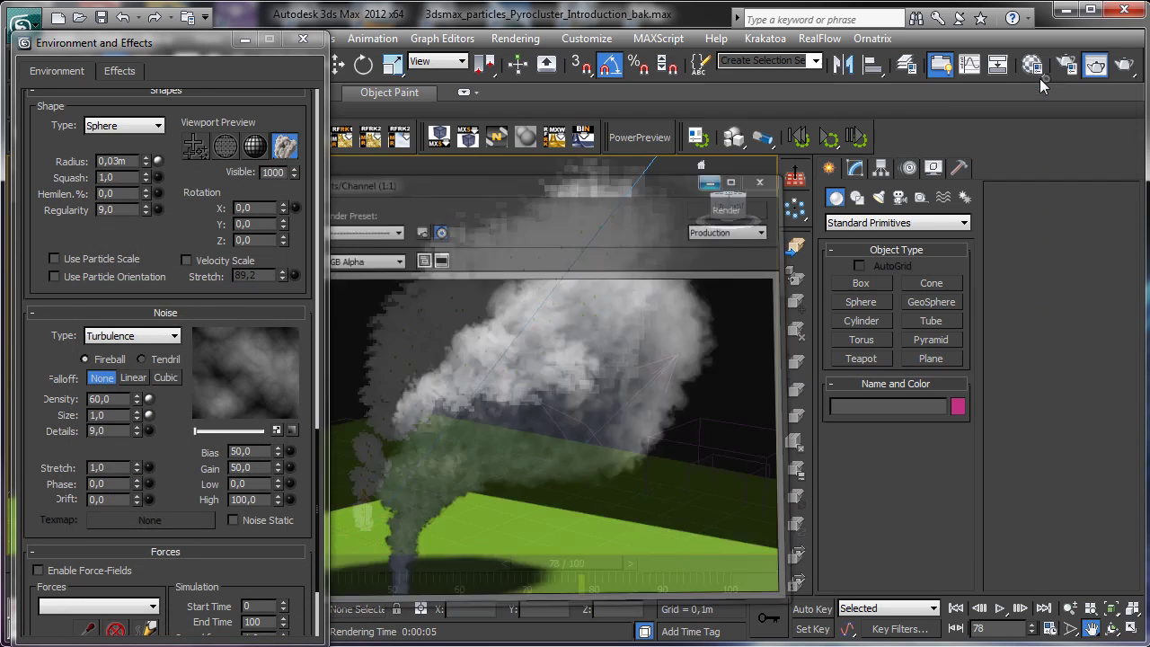
{"action": "left_click", "coordinate": [141, 339]}
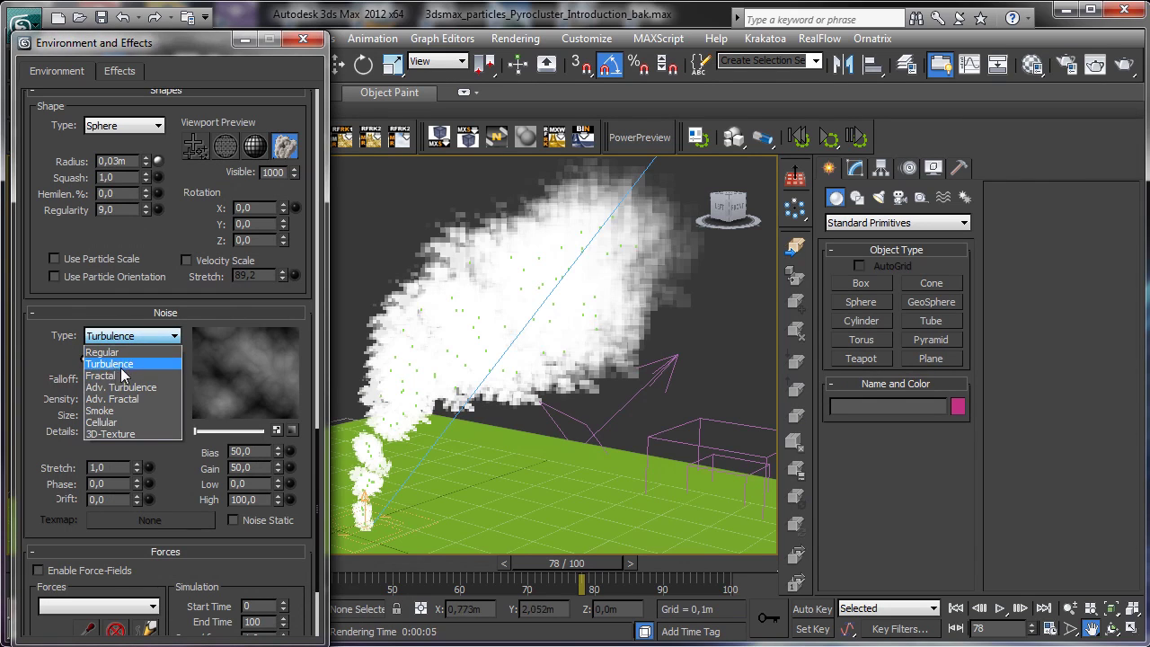
{"action": "left_click", "coordinate": [156, 361]}
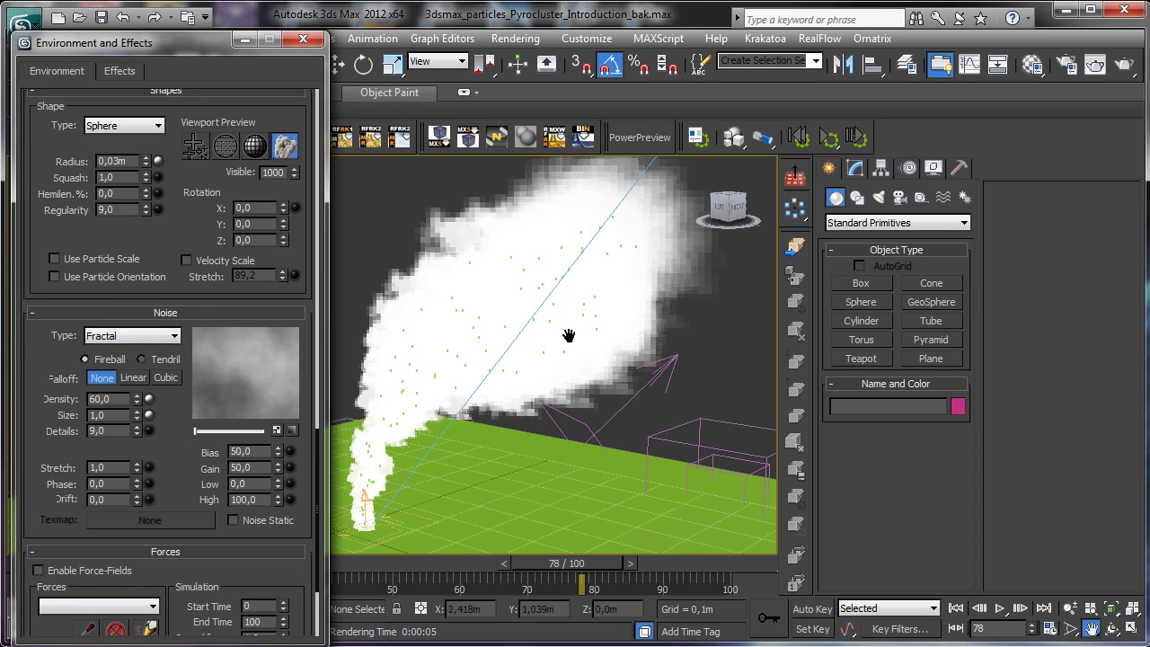
Preview the Adv. Turbulence noise type, switch to Adv. Fractal and test-render the Perspective view
{"action": "left_click", "coordinate": [173, 336]}
{"action": "left_click", "coordinate": [126, 388]}
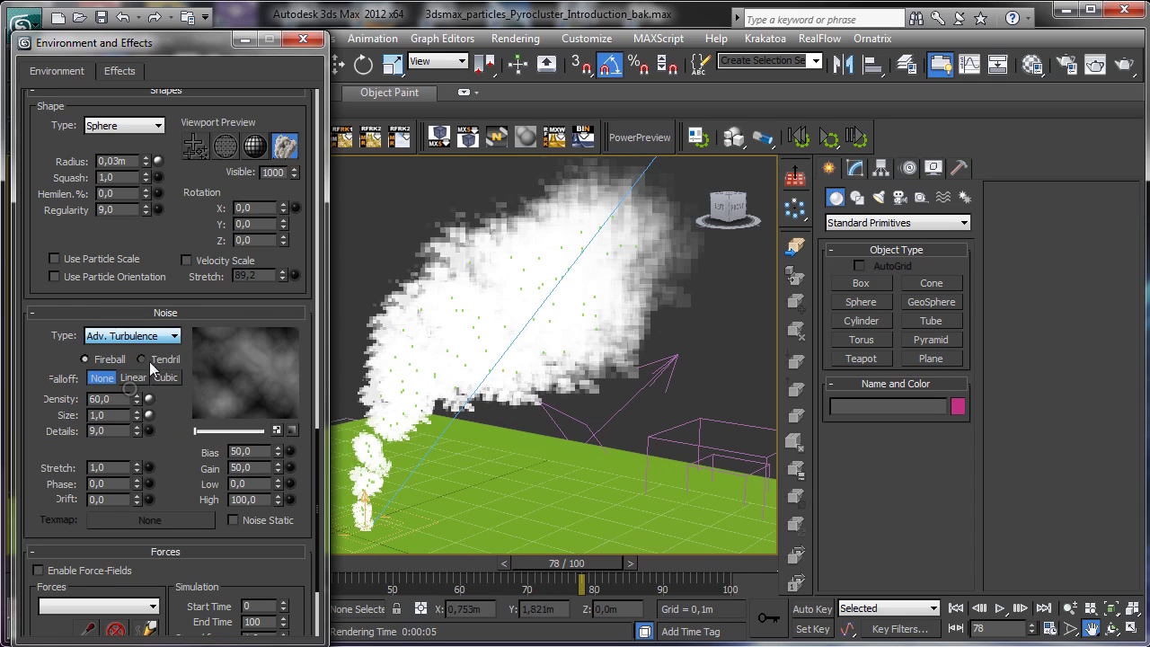
{"action": "left_click", "coordinate": [140, 338]}
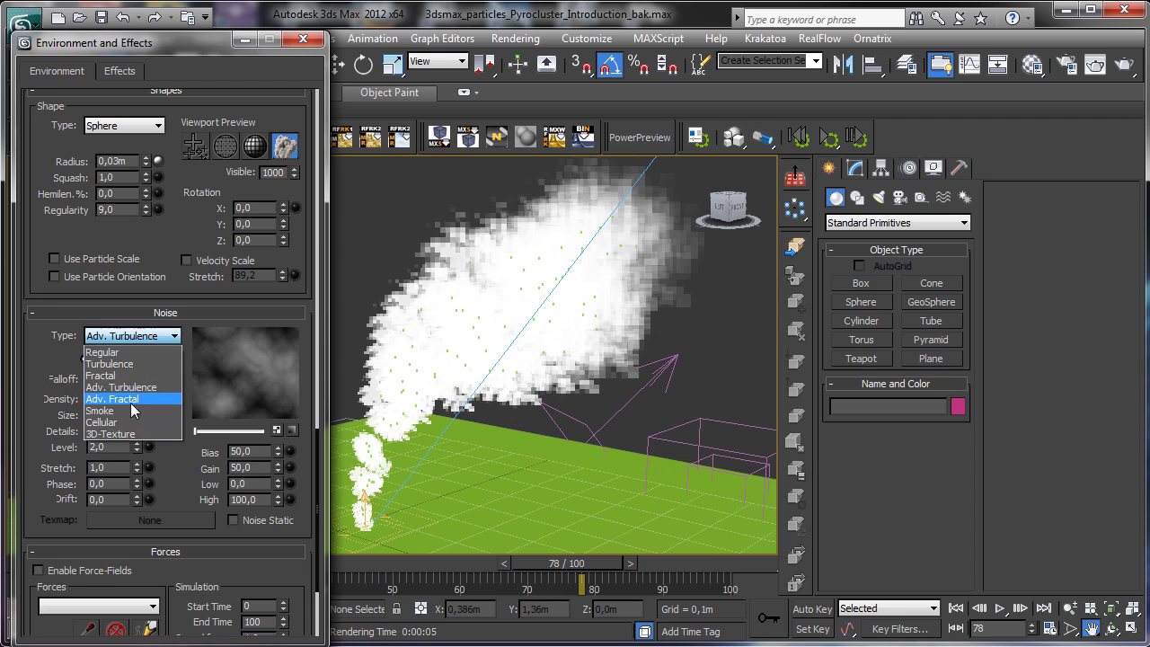
{"action": "left_click", "coordinate": [125, 377]}
{"action": "left_click", "coordinate": [1123, 63]}
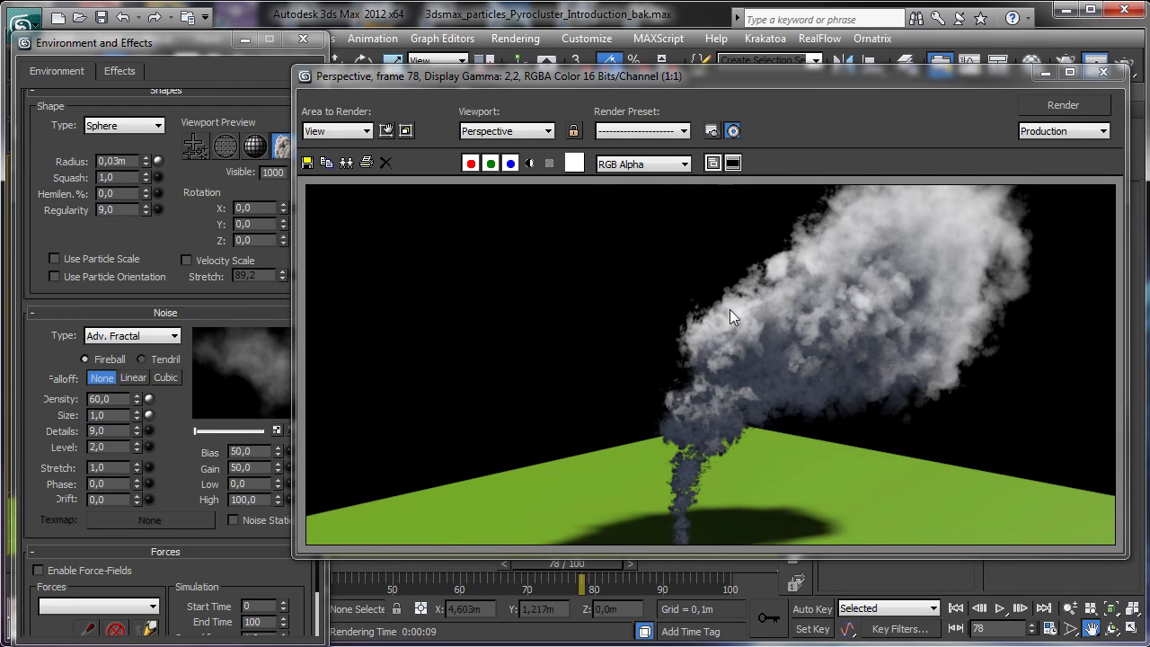
{"action": "left_click", "coordinate": [1045, 72]}
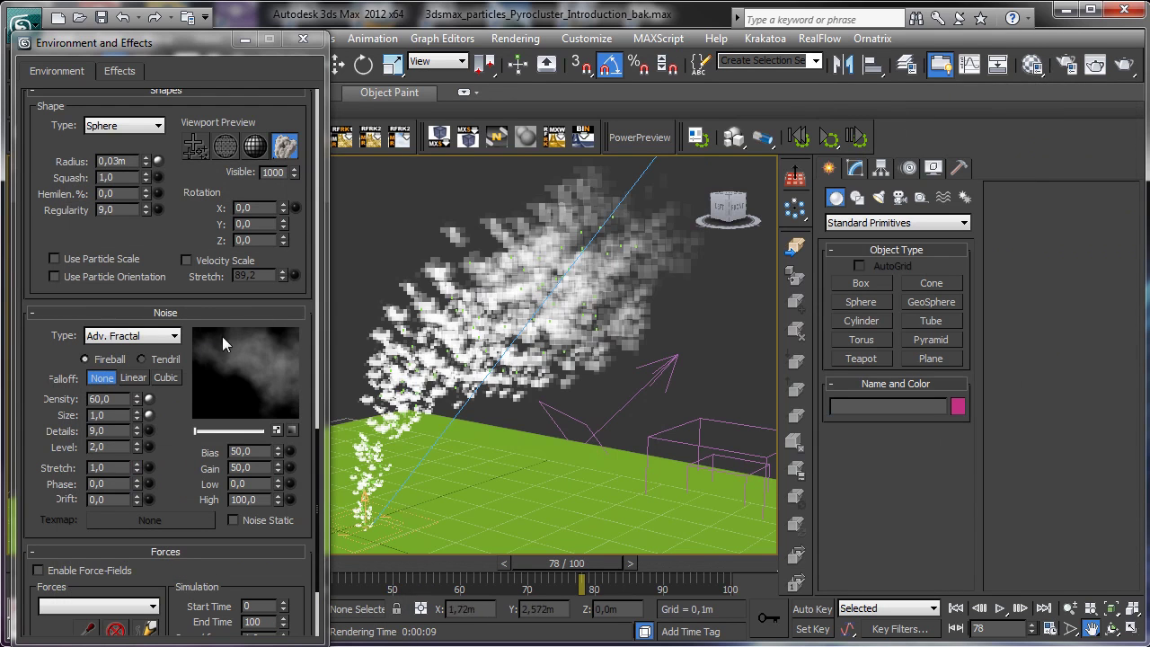
Change the noise type to Smoke and test-render the Perspective view
{"action": "left_click", "coordinate": [149, 346]}
{"action": "left_click", "coordinate": [112, 399]}
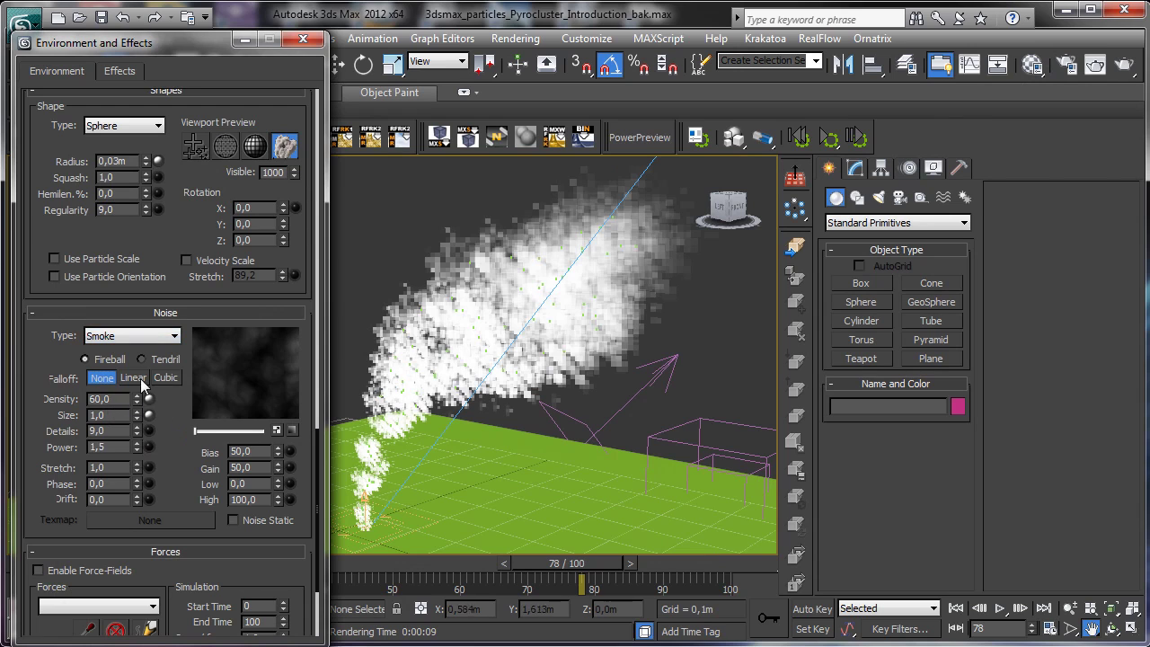
{"action": "left_click", "coordinate": [1124, 63]}
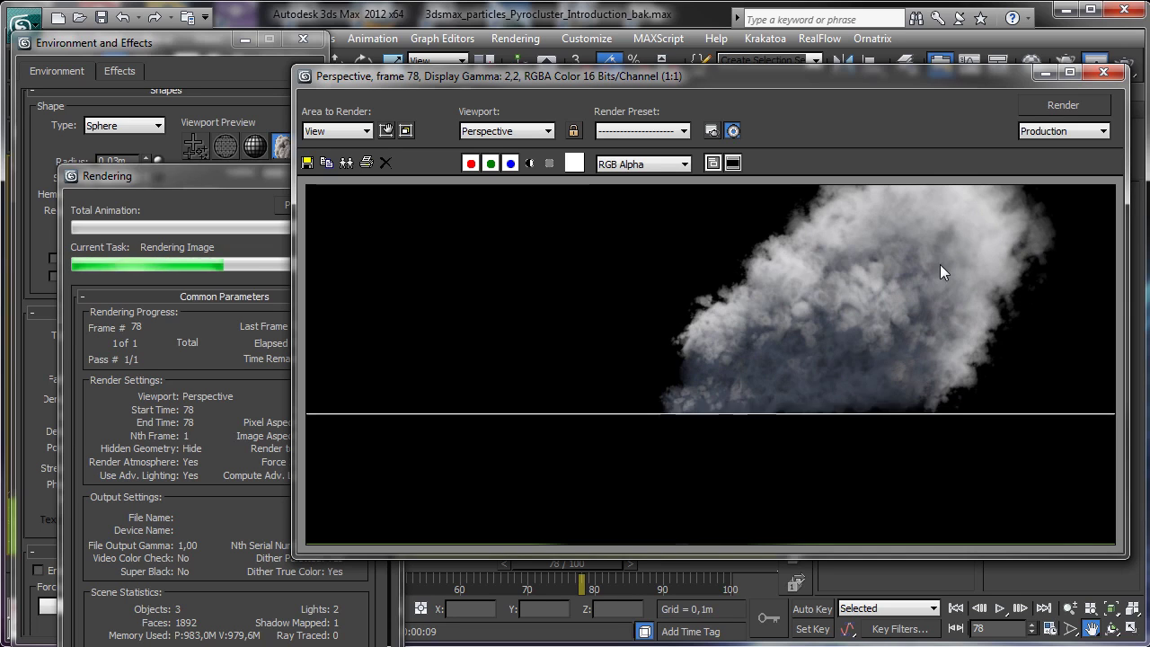
{"action": "left_click", "coordinate": [1046, 74]}
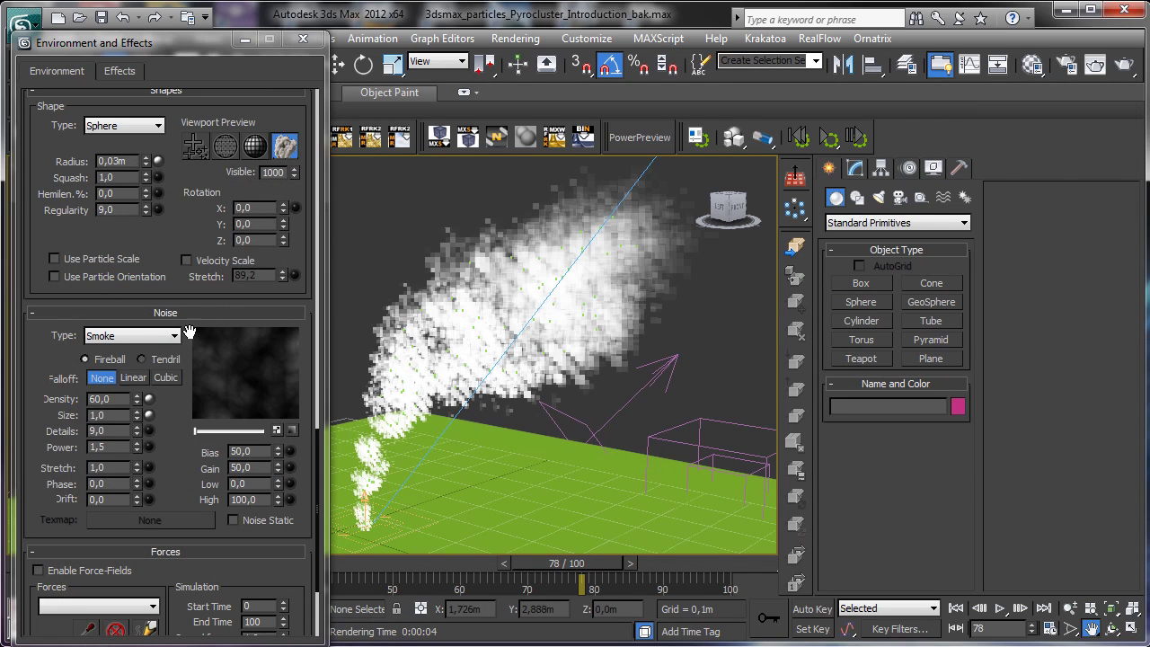
Preview the Cellular and 3D-Texture noise types in the viewport, returning the noise type to Fractal
{"action": "left_click", "coordinate": [151, 336]}
{"action": "left_click", "coordinate": [126, 419]}
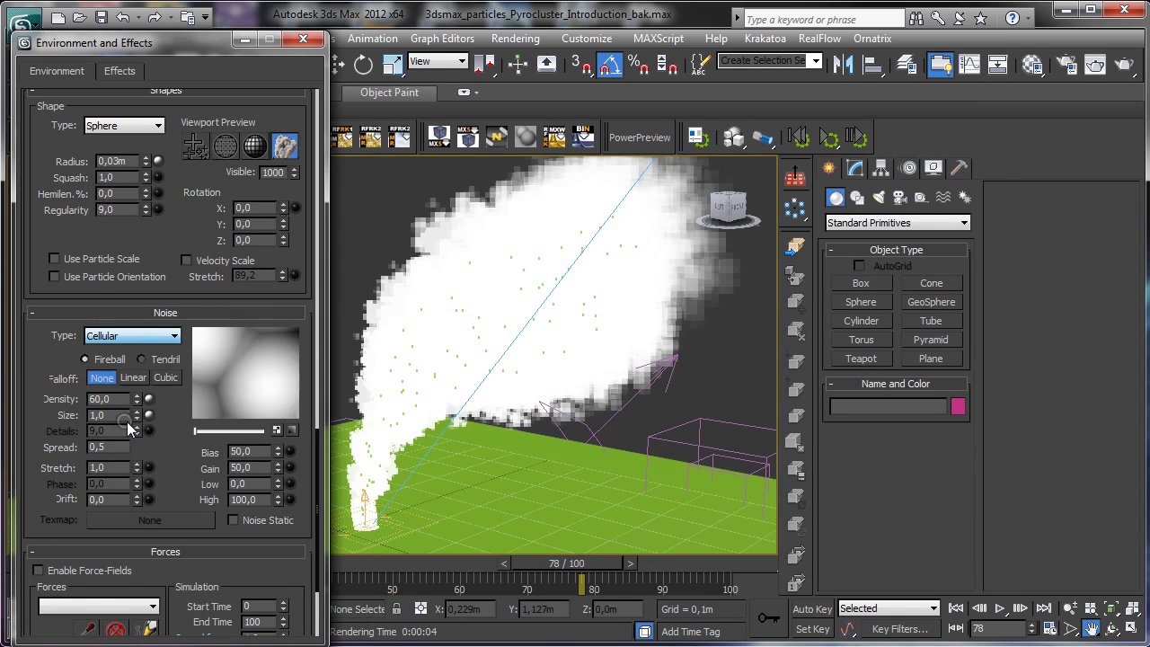
{"action": "left_click", "coordinate": [164, 335]}
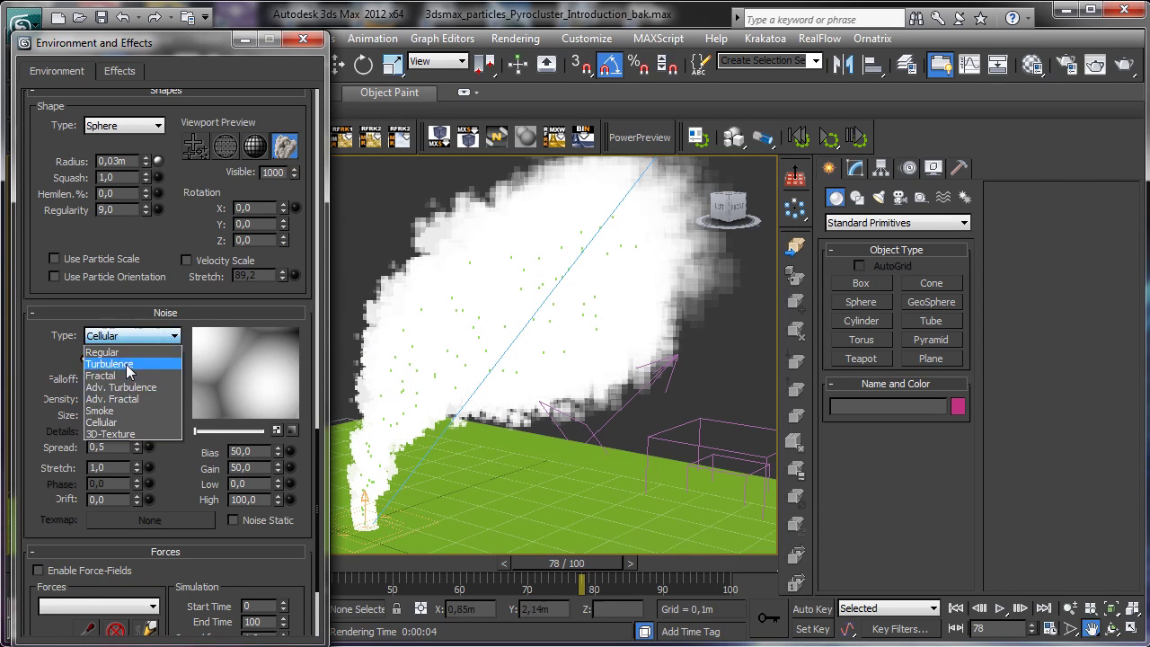
{"action": "left_click", "coordinate": [124, 436]}
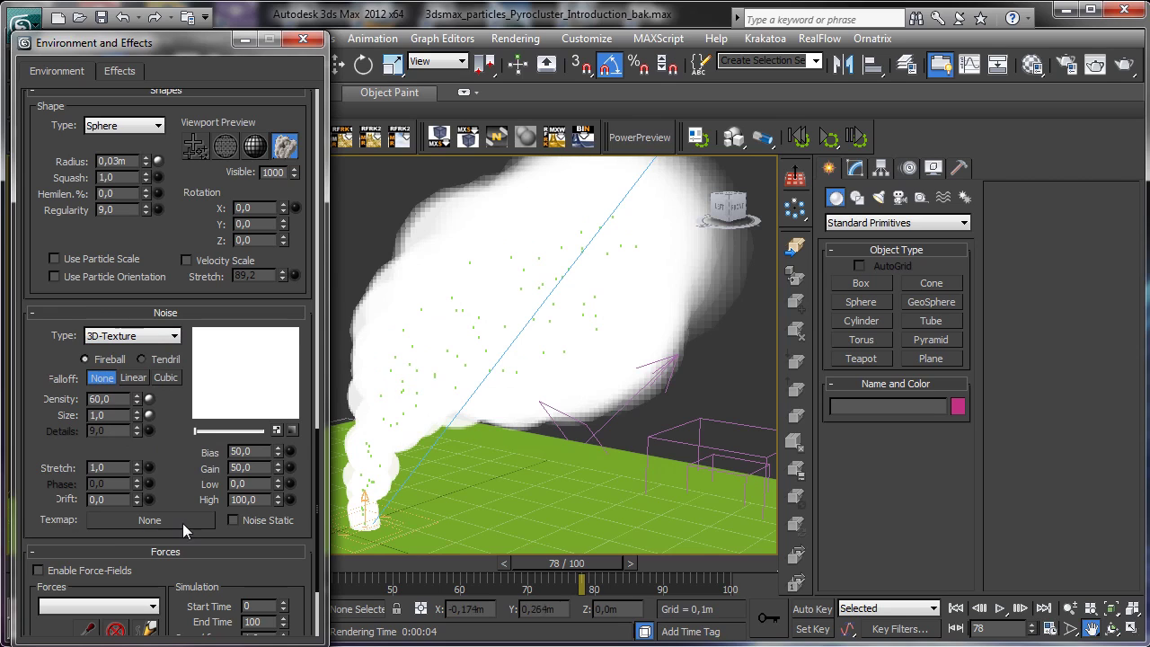
{"action": "left_click", "coordinate": [139, 336]}
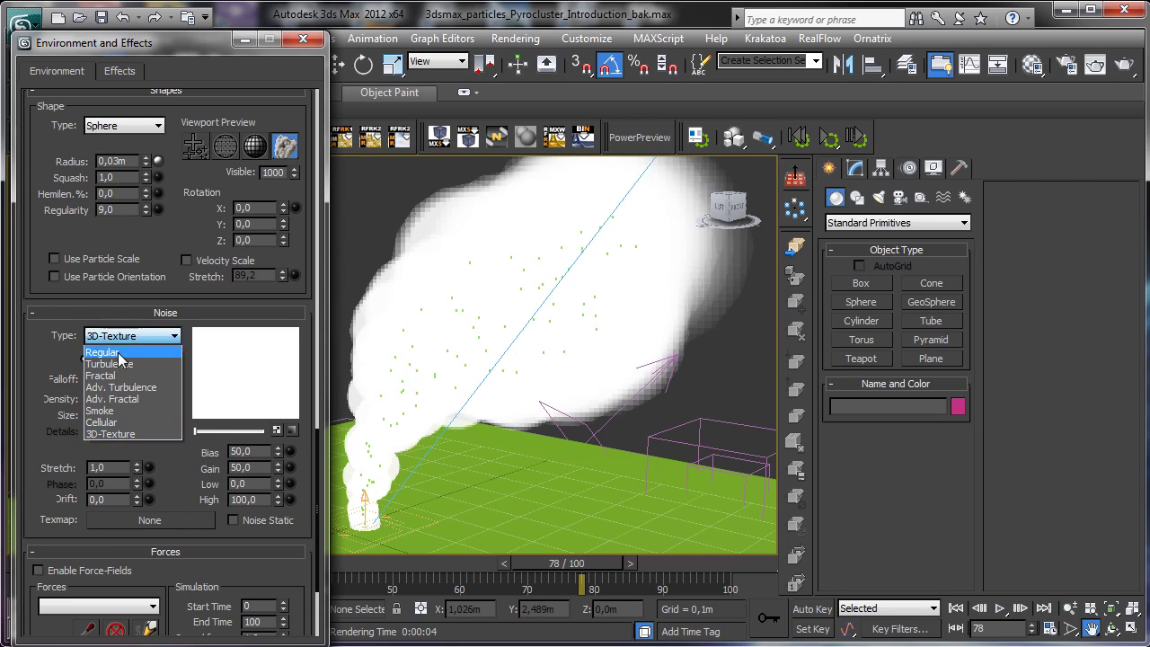
{"action": "left_click", "coordinate": [102, 376]}
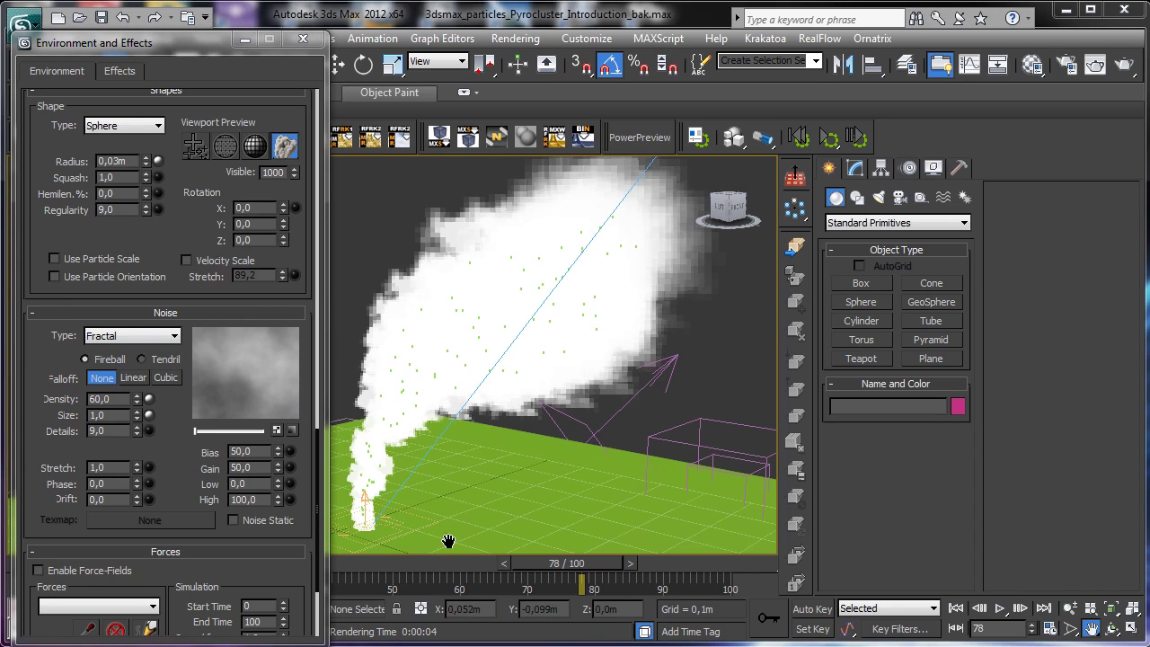
Go to frame 72, close the environment settings and render the smoke column from a low front viewpoint
{"action": "left_click_drag", "start_coordinate": [552, 570], "coordinate": [513, 503]}
{"action": "key", "text": "ctrl+p"}
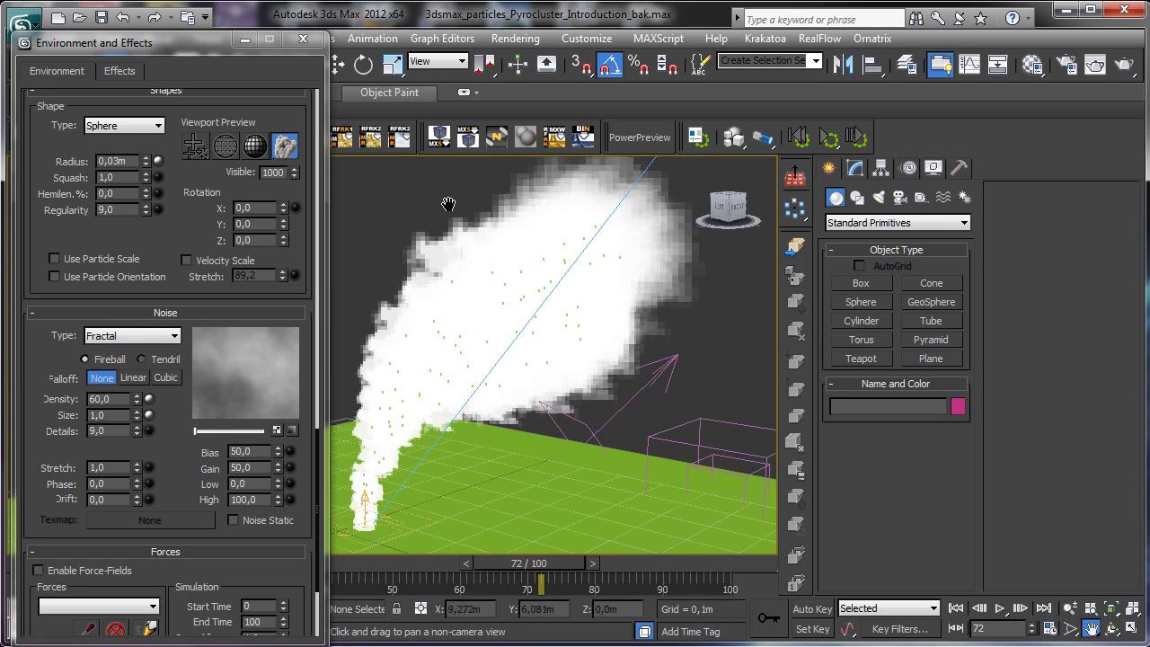
{"action": "left_click", "coordinate": [303, 38]}
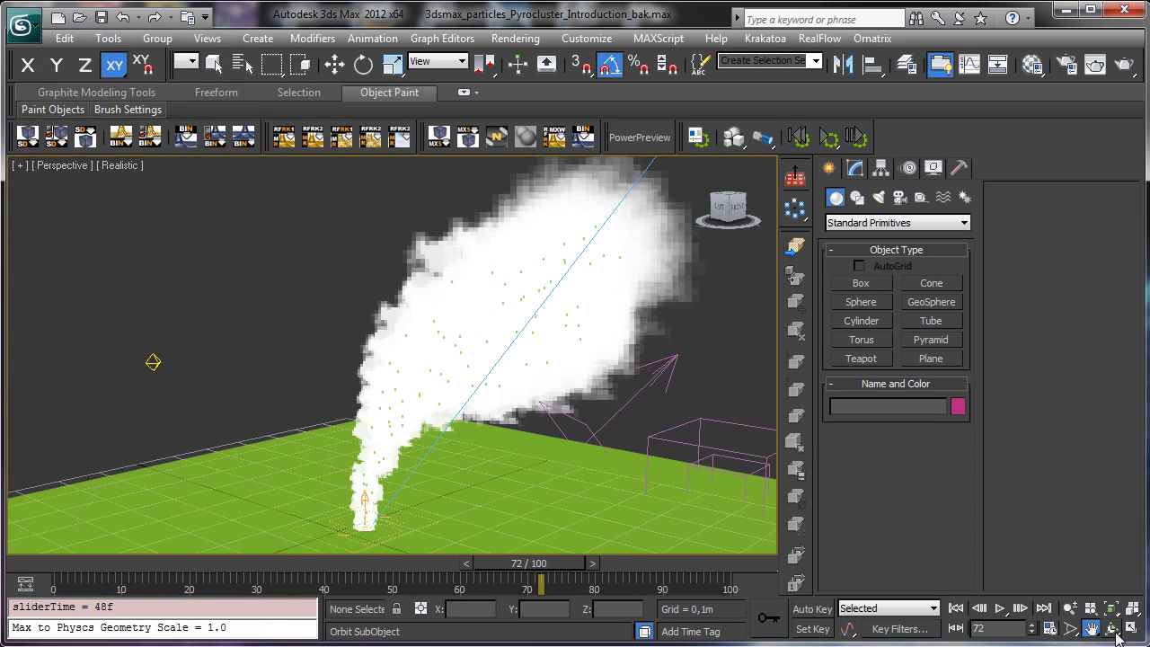
{"action": "left_click", "coordinate": [1113, 629]}
{"action": "mouse_move", "coordinate": [393, 370]}
{"action": "left_mouse_down"}
{"action": "mouse_move", "coordinate": [302, 337]}
{"action": "mouse_move", "coordinate": [375, 352]}
{"action": "mouse_move", "coordinate": [404, 388]}
{"action": "left_mouse_up"}
{"action": "left_click", "coordinate": [1089, 629]}
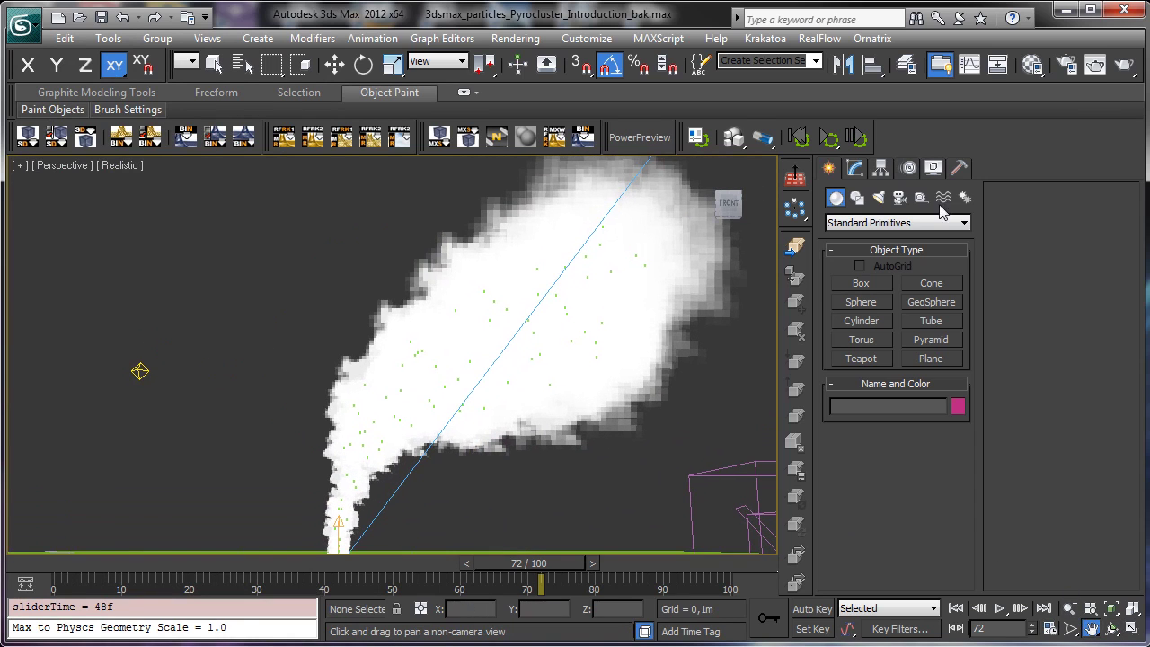
{"action": "left_click", "coordinate": [1125, 64]}
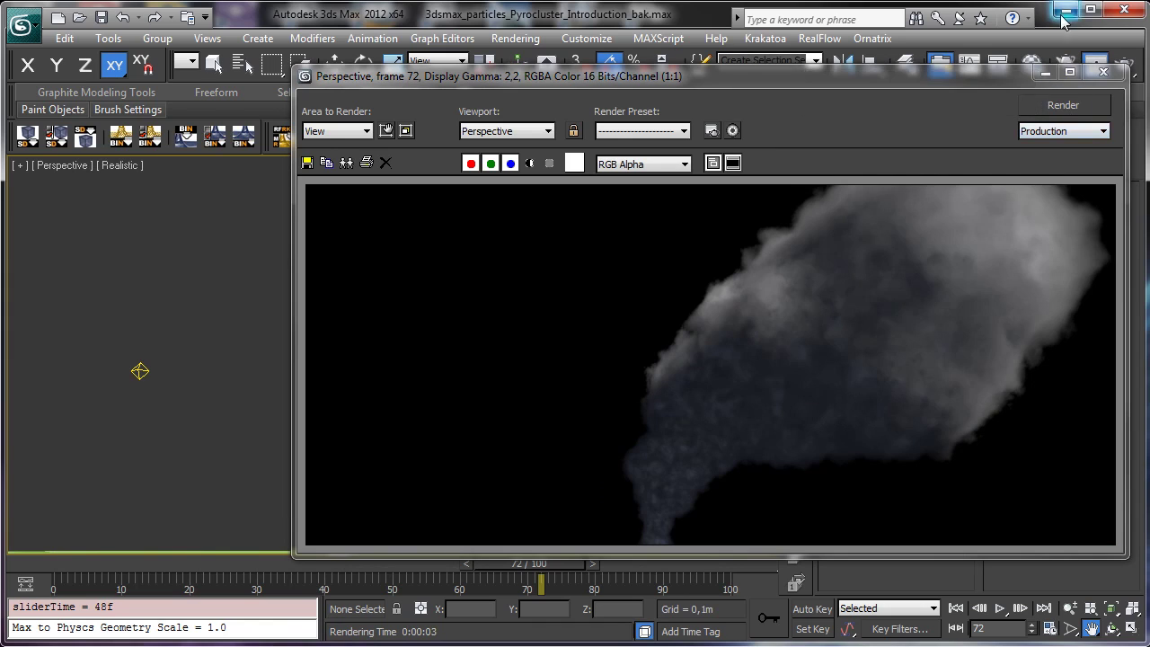
{"action": "left_click", "coordinate": [1045, 72]}
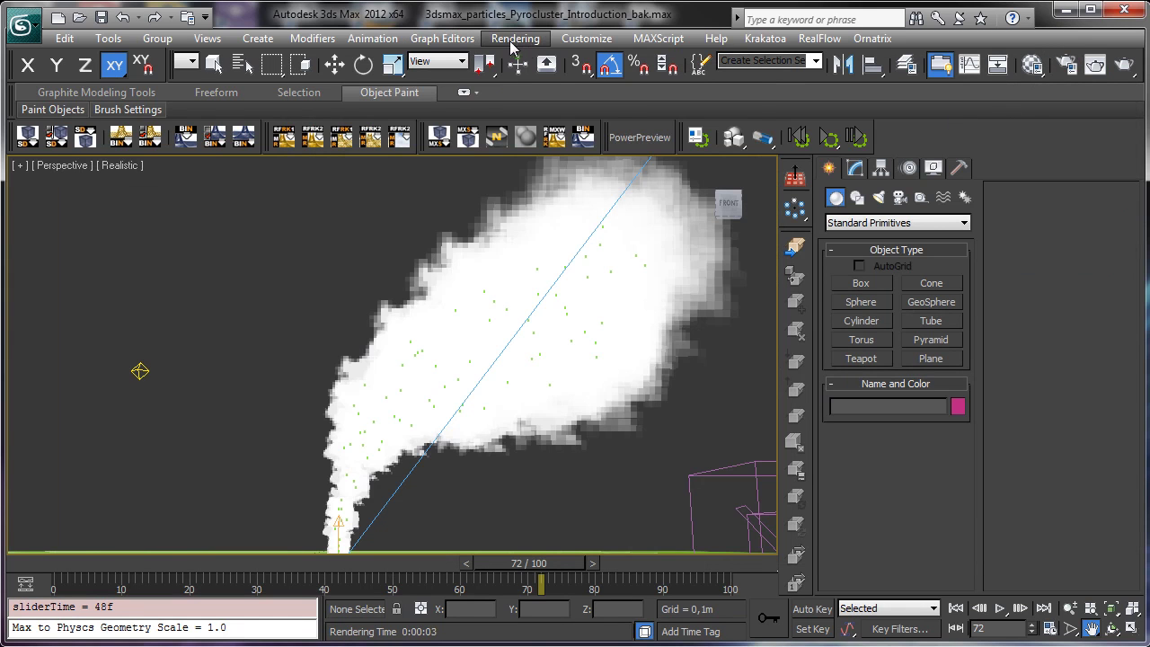
Set the environment background color to light blue and render the Perspective view
{"action": "left_click", "coordinate": [514, 38]}
{"action": "left_click", "coordinate": [569, 201]}
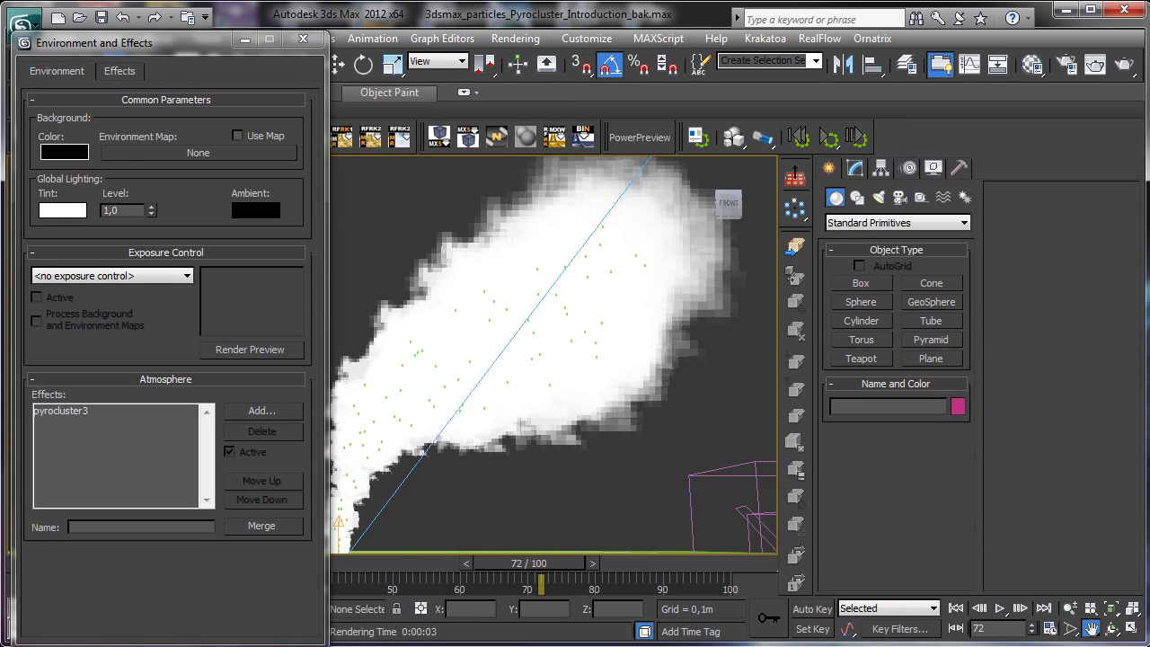
{"action": "left_click", "coordinate": [64, 151]}
{"action": "left_click", "coordinate": [491, 243]}
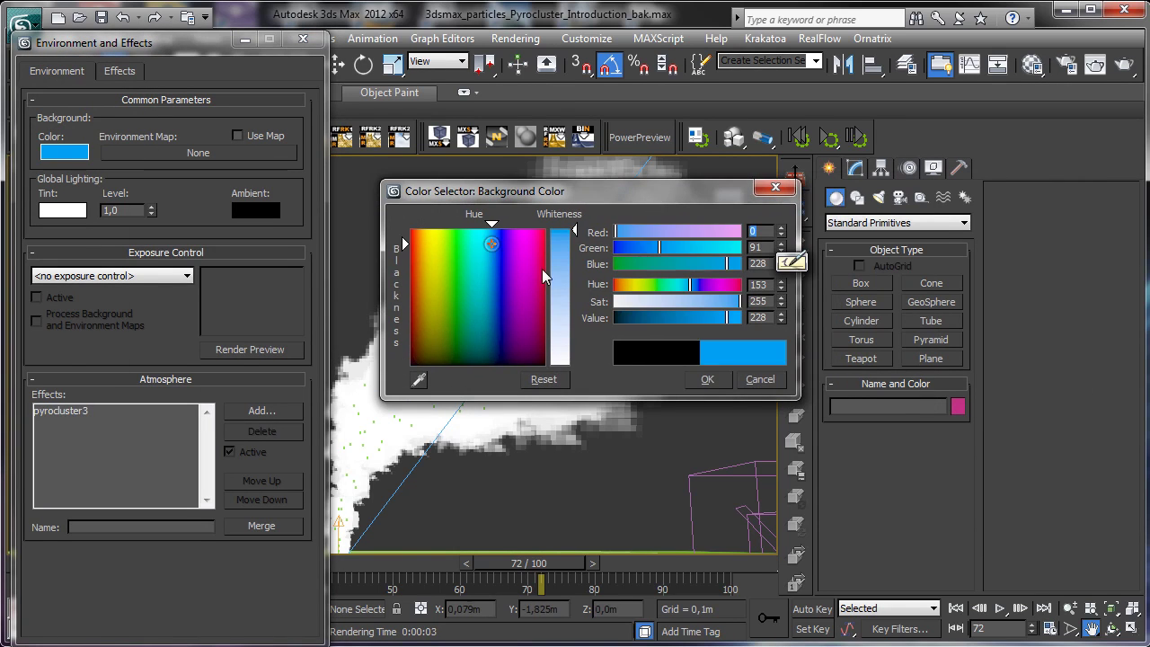
{"action": "left_click_drag", "start_coordinate": [575, 231], "coordinate": [575, 277]}
{"action": "left_click", "coordinate": [709, 377]}
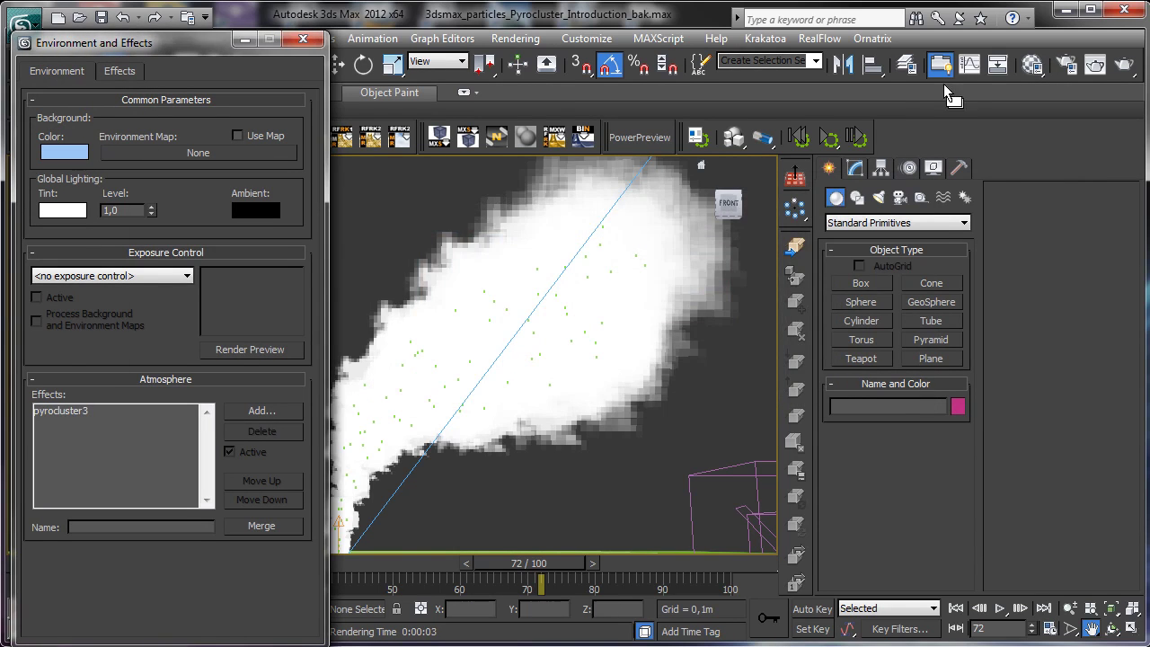
{"action": "left_click", "coordinate": [1124, 66]}
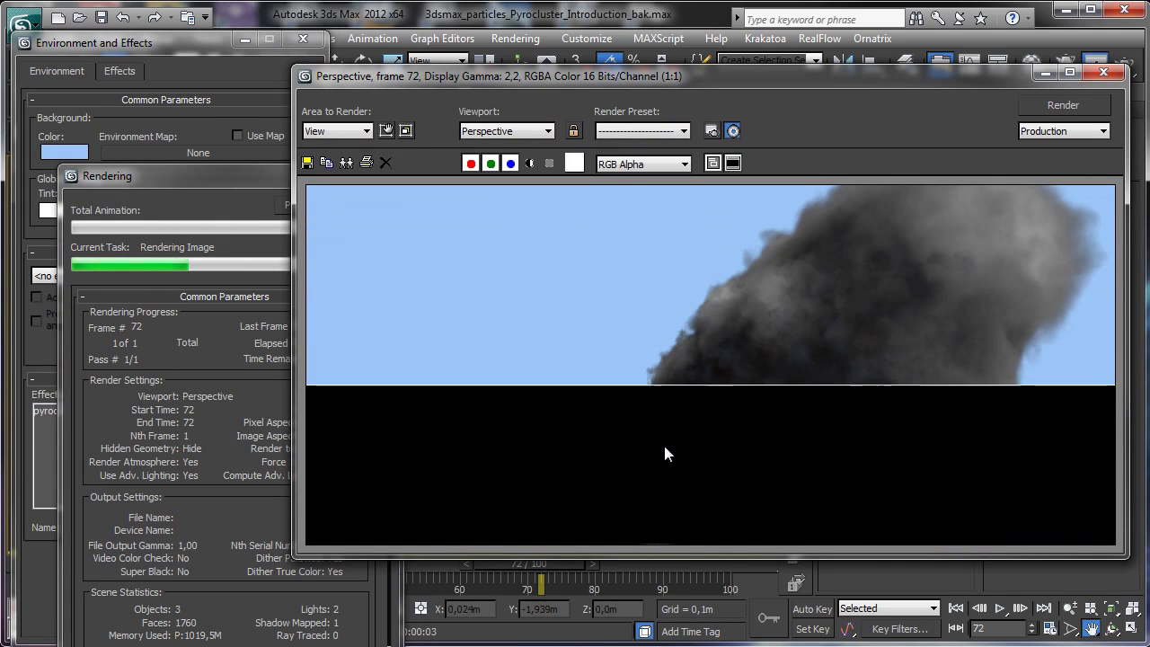
Close the environment settings and select the directional light Direct001 from the scene list for modification
{"action": "left_click", "coordinate": [1049, 71]}
{"action": "left_click", "coordinate": [302, 39]}
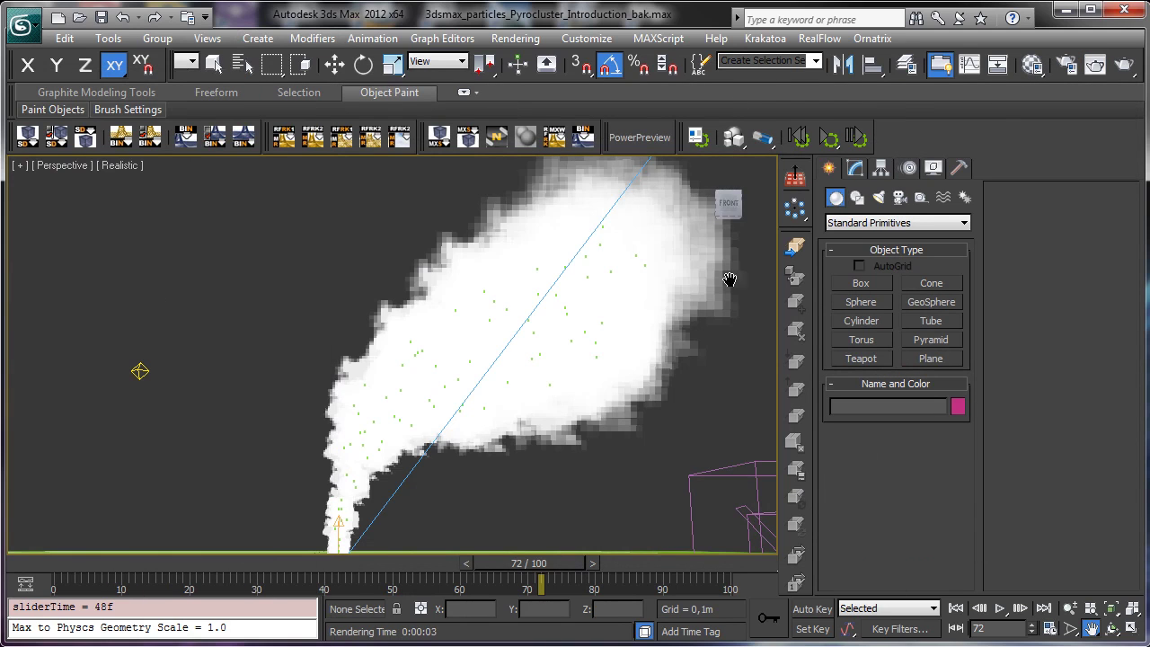
{"action": "left_click", "coordinate": [297, 63]}
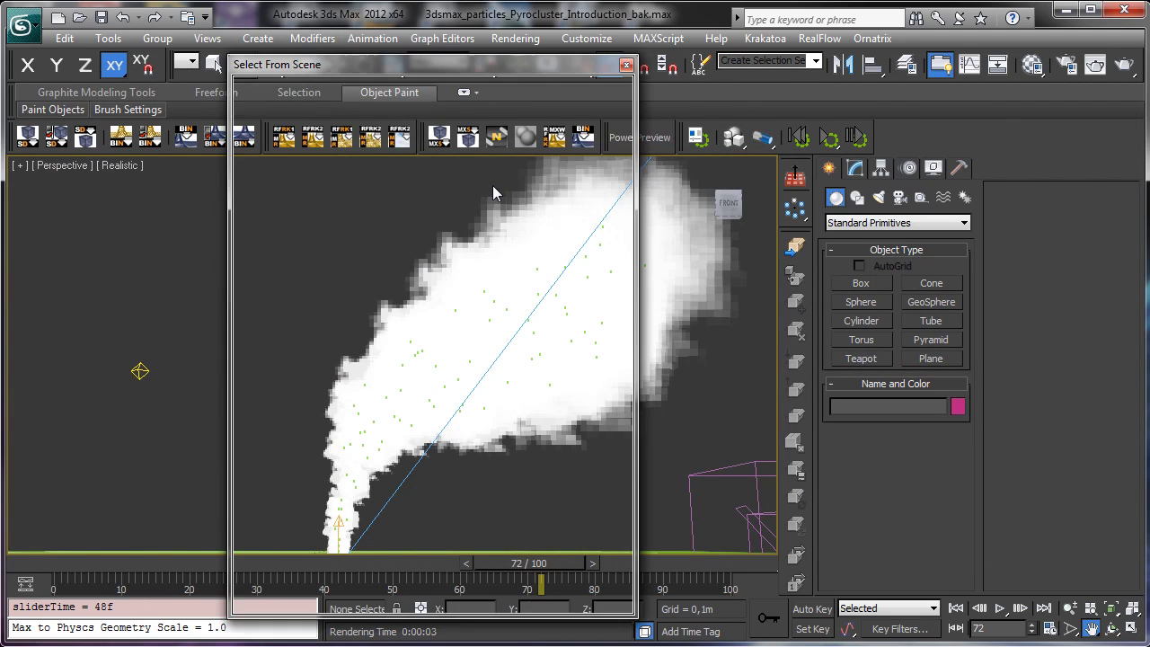
{"action": "left_click", "coordinate": [274, 175]}
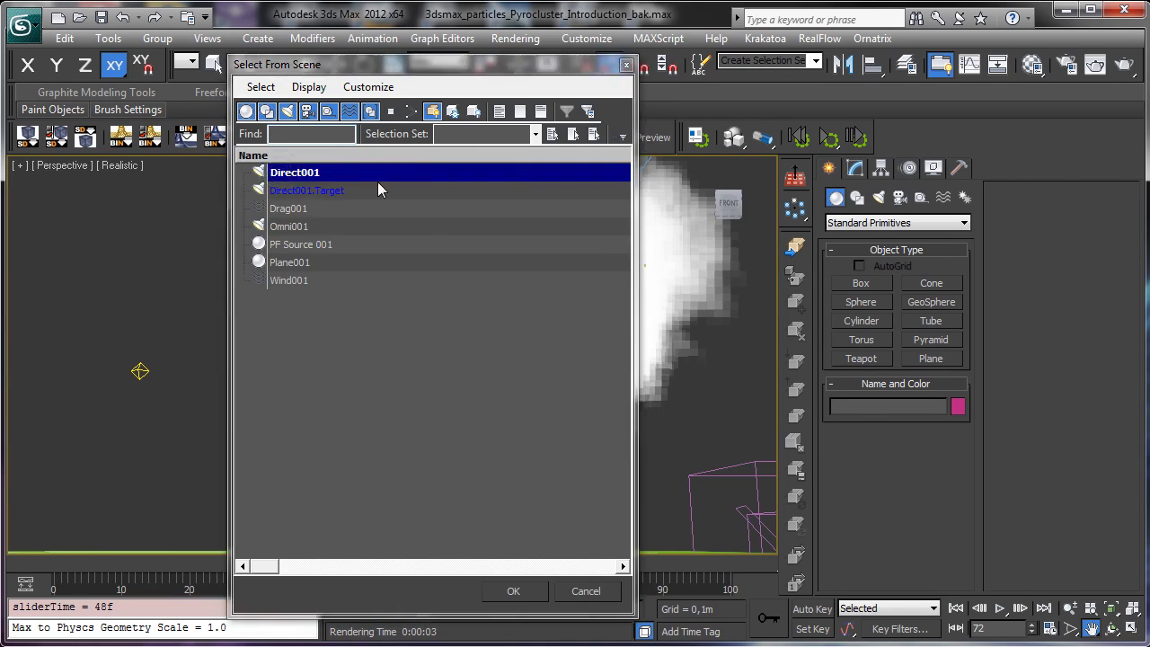
{"action": "key", "text": "Return"}
{"action": "left_click", "coordinate": [855, 171]}
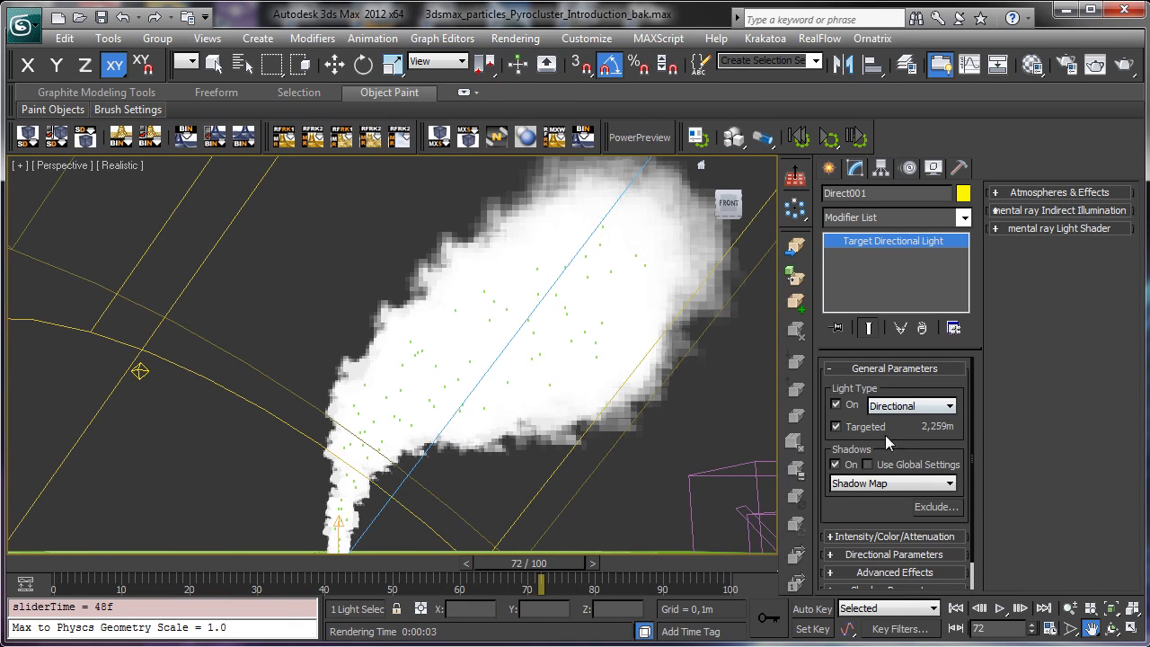
Set the directional light's intensity multiplier to 1,5 and test-render the Perspective view
{"action": "left_click", "coordinate": [889, 536]}
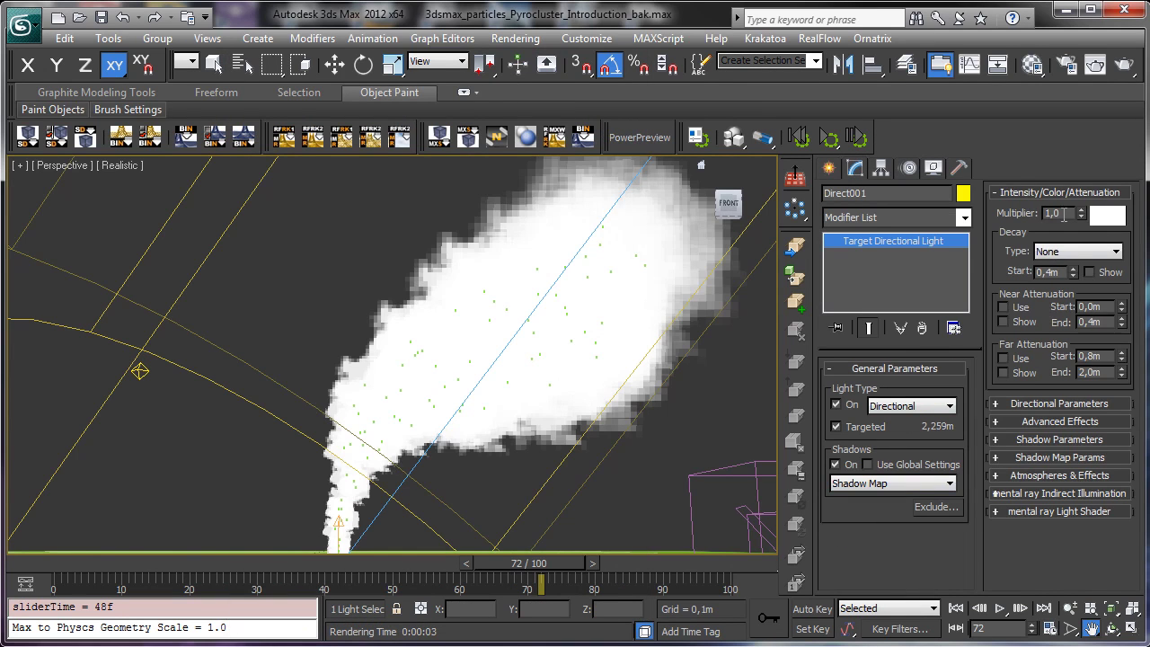
{"action": "key", "text": "BackSpace"}
{"action": "key", "text": "Return"}
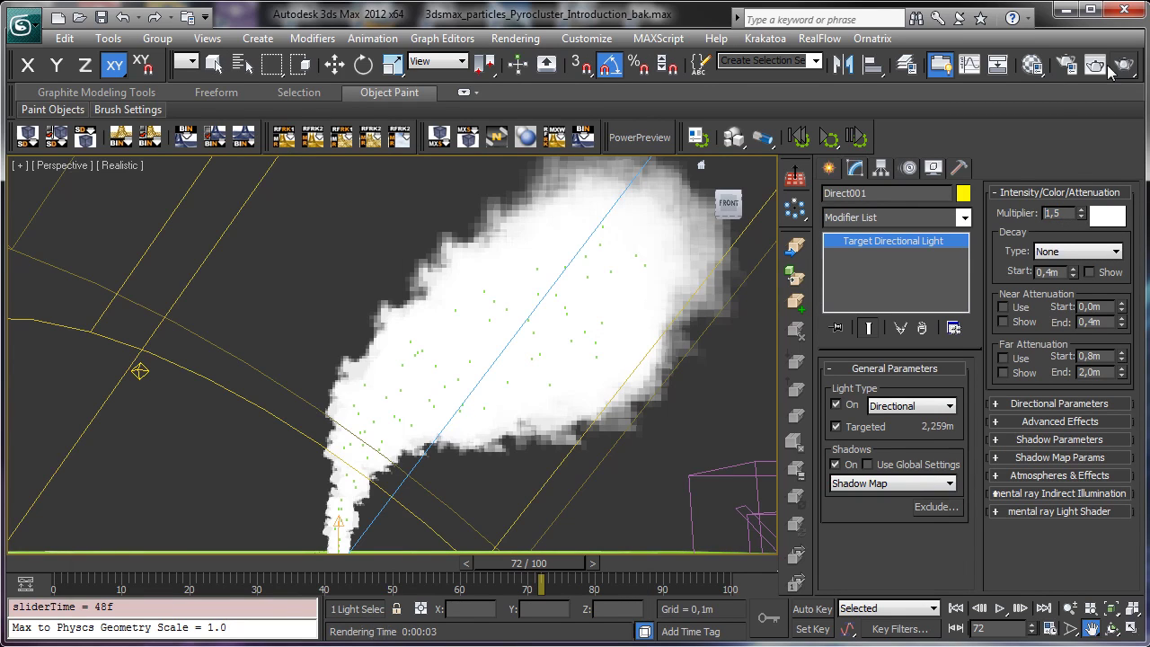
{"action": "left_click", "coordinate": [1114, 68]}
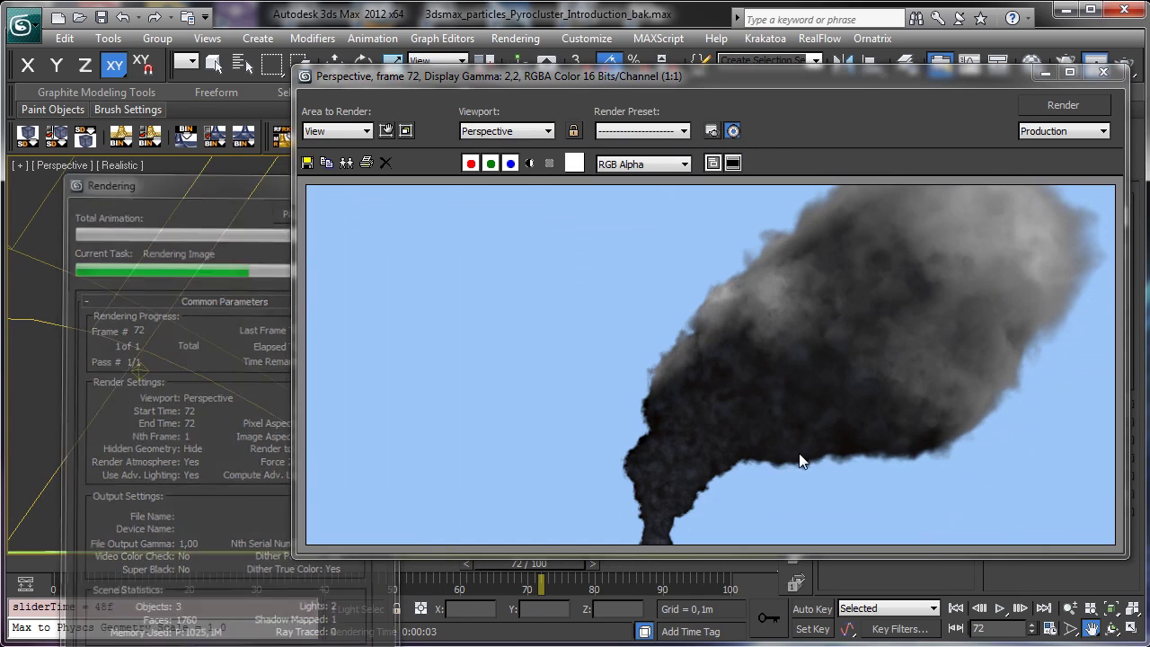
{"action": "left_click", "coordinate": [1045, 74]}
Render the smoke column at frame 72 from a low viewpoint on its right side
{"action": "left_click", "coordinate": [1112, 628]}
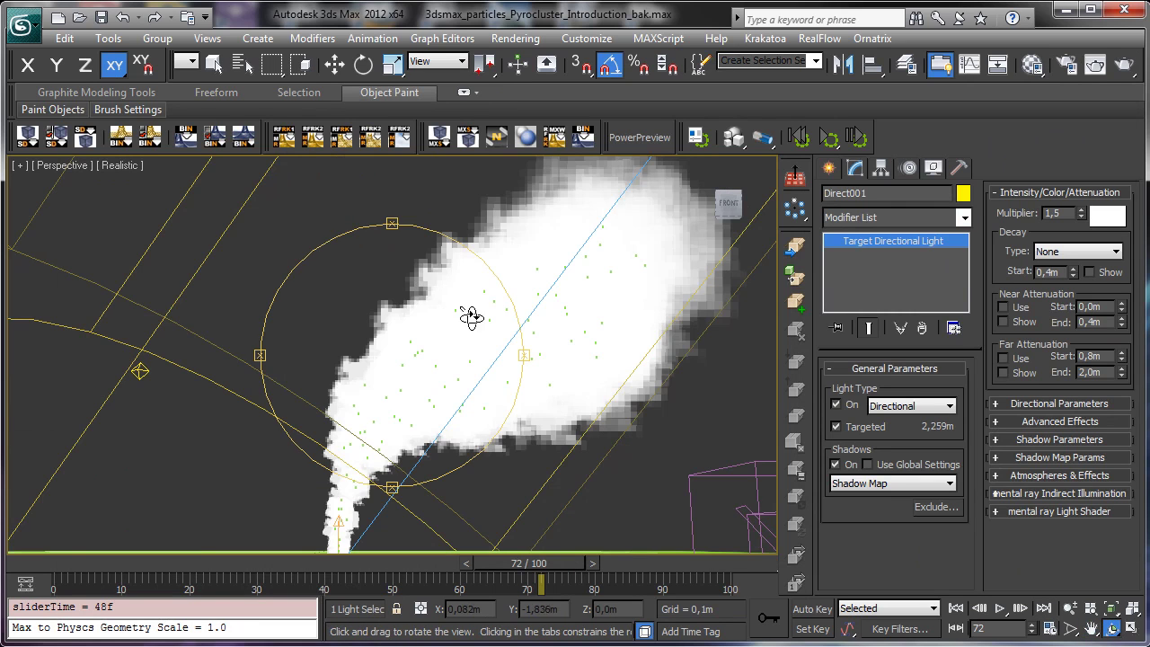
{"action": "left_click_drag", "start_coordinate": [359, 353], "coordinate": [480, 375]}
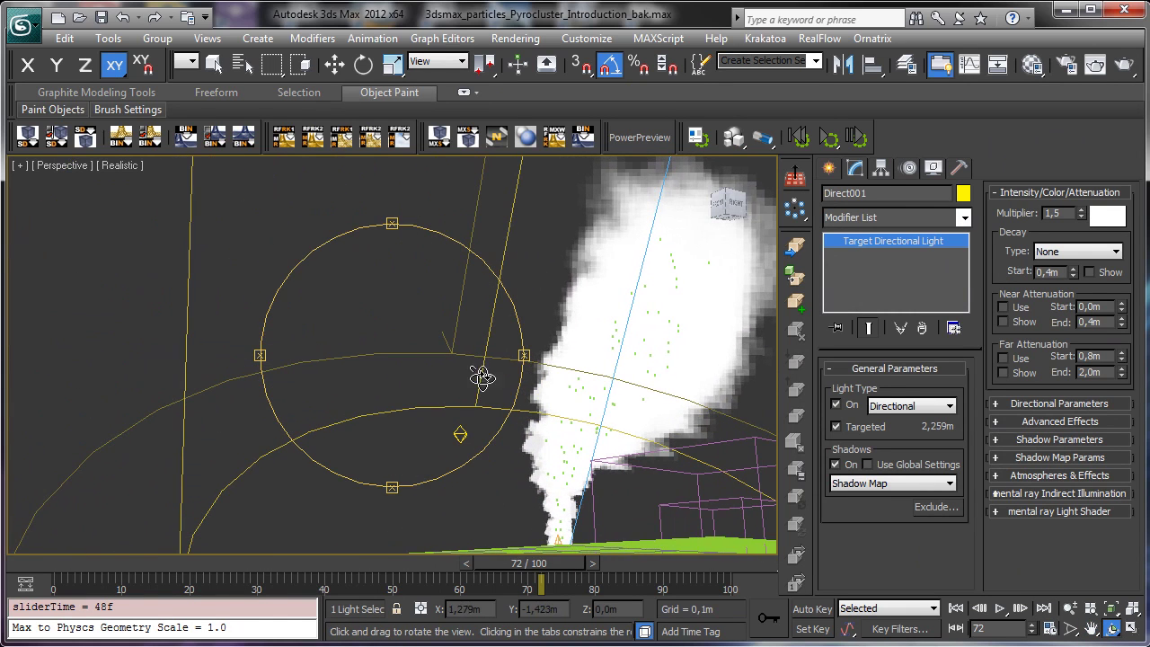
{"action": "left_click", "coordinate": [1089, 628]}
{"action": "left_click_drag", "start_coordinate": [488, 418], "coordinate": [370, 454]}
{"action": "left_click", "coordinate": [1111, 628]}
{"action": "left_click_drag", "start_coordinate": [391, 385], "coordinate": [644, 334]}
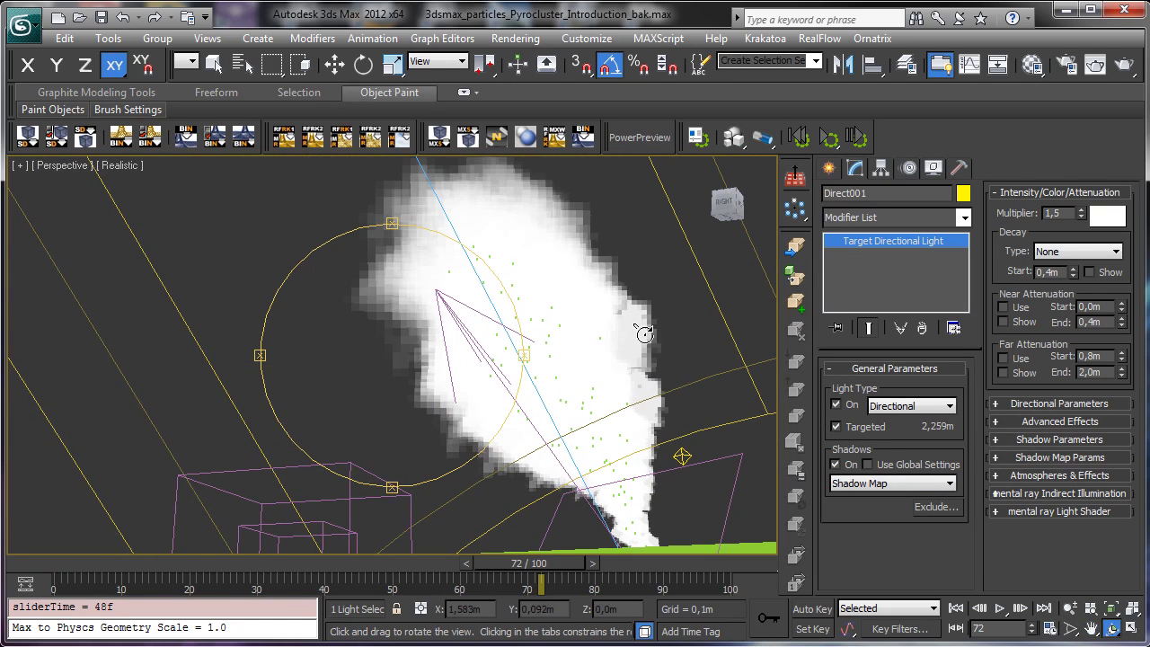
{"action": "left_click", "coordinate": [1126, 64]}
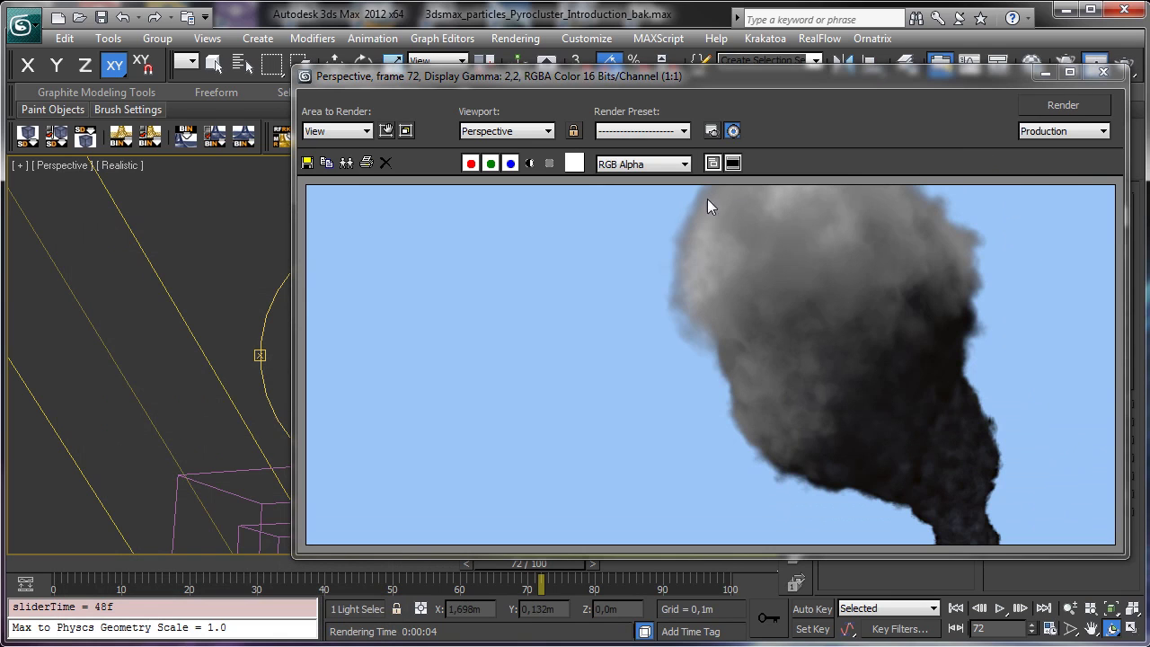
{"action": "left_click", "coordinate": [1043, 79]}
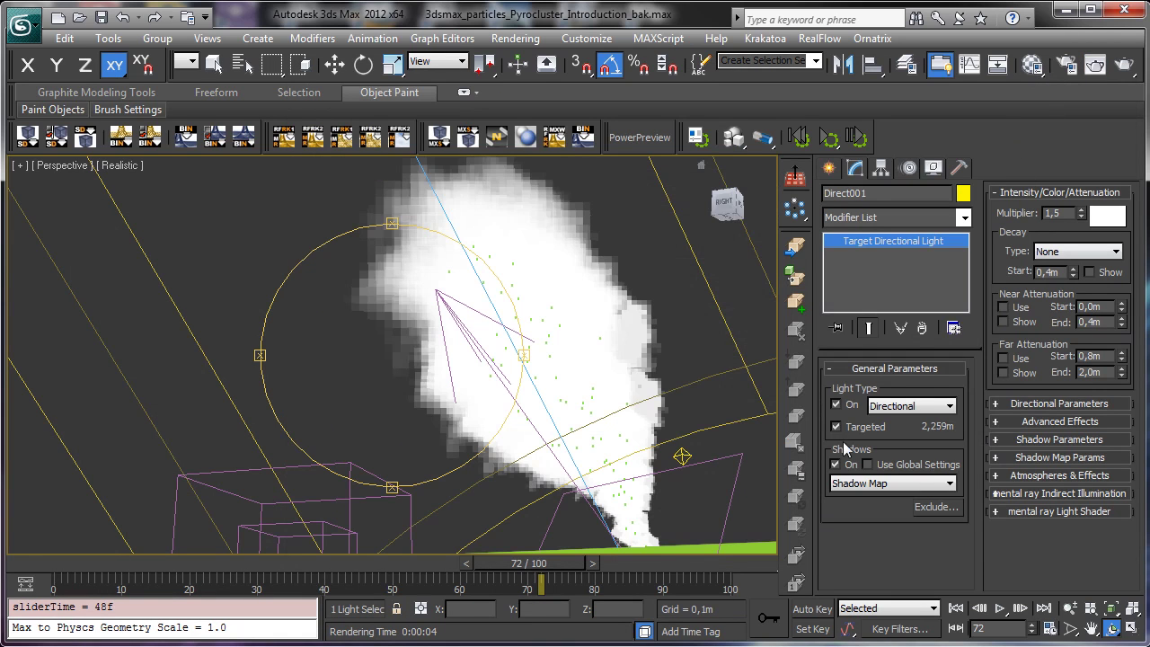
Go to frame 85 and render the smoke column from a low viewpoint between its right and back sides
{"action": "left_click_drag", "start_coordinate": [510, 560], "coordinate": [602, 557]}
{"action": "key", "text": "ctrl+r"}
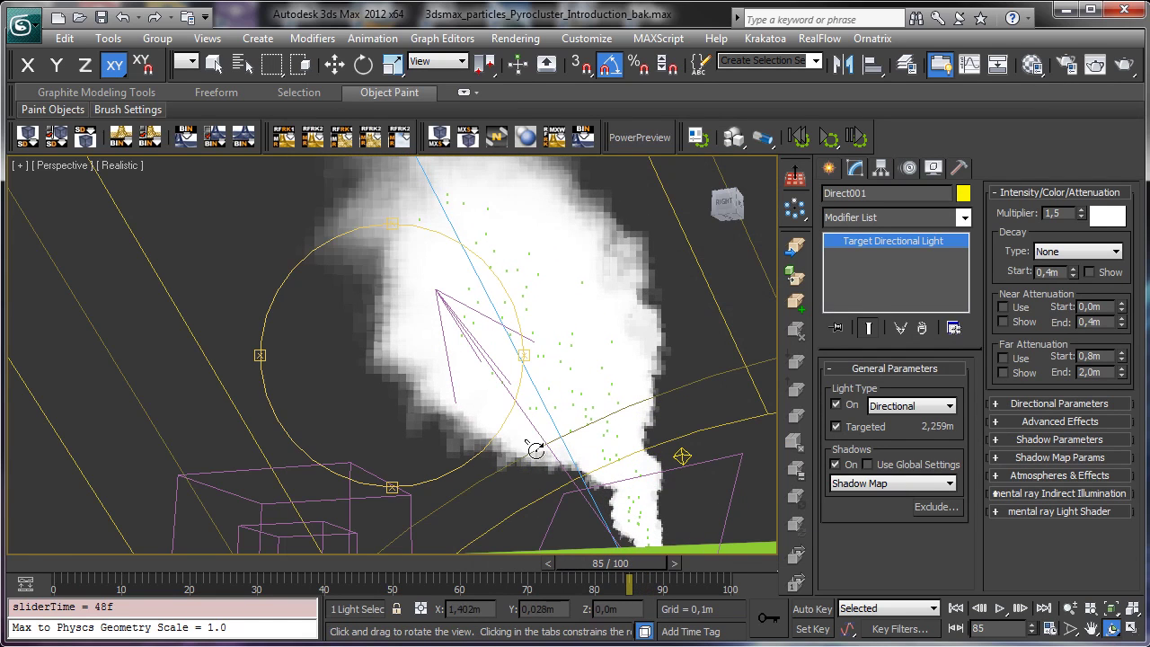
{"action": "left_click_drag", "start_coordinate": [387, 409], "coordinate": [377, 386]}
{"action": "left_click", "coordinate": [1069, 609]}
{"action": "left_click_drag", "start_coordinate": [526, 362], "coordinate": [428, 318]}
{"action": "left_click", "coordinate": [1112, 628]}
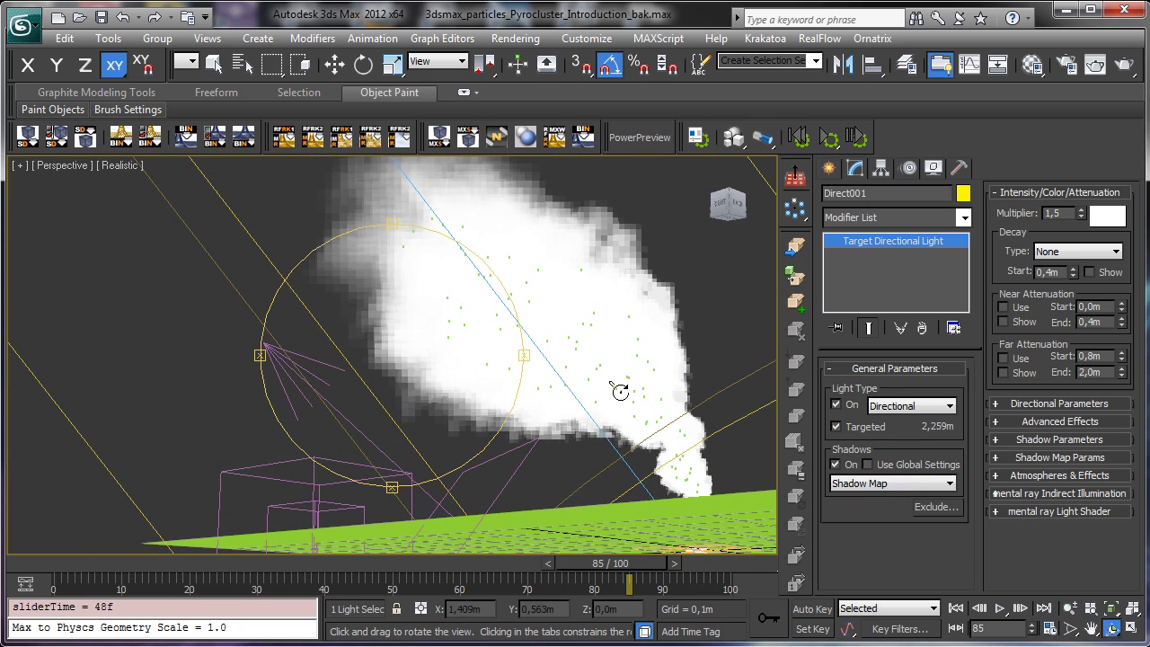
{"action": "left_click_drag", "start_coordinate": [448, 359], "coordinate": [423, 375]}
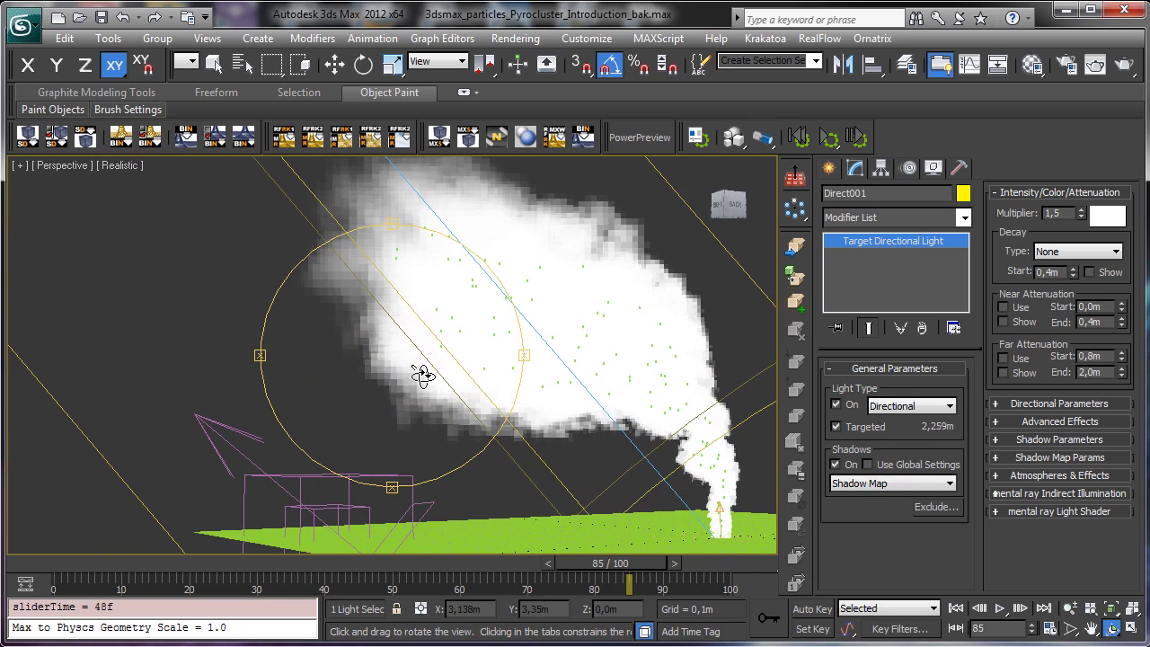
{"action": "left_click", "coordinate": [1122, 65]}
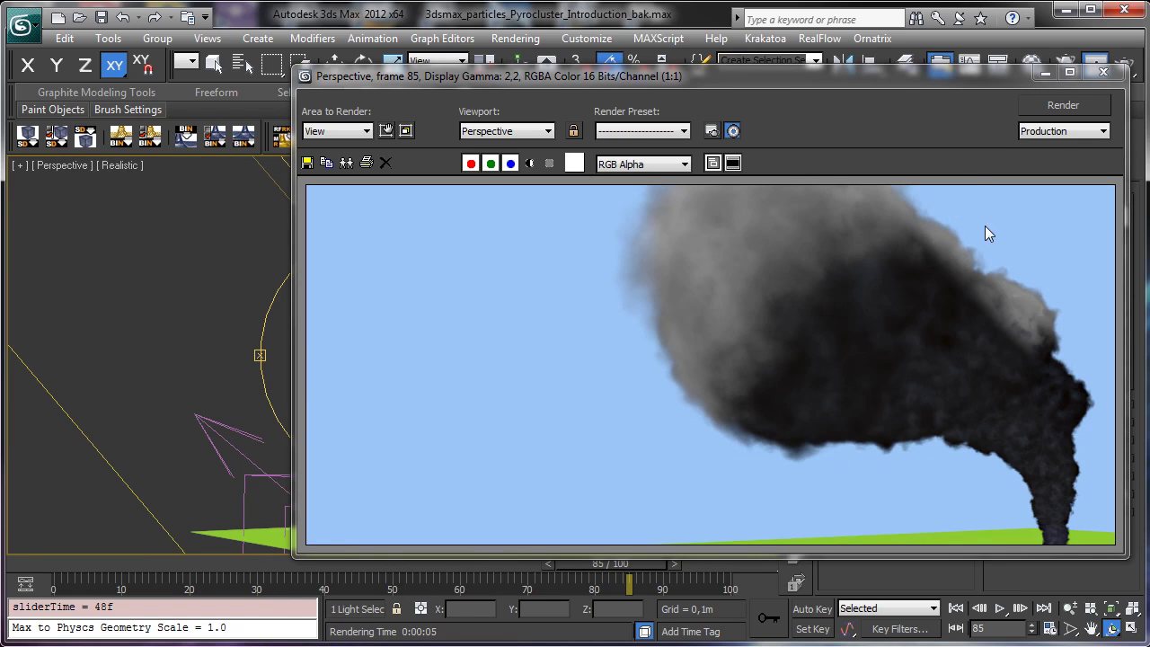
{"action": "left_click", "coordinate": [1045, 72]}
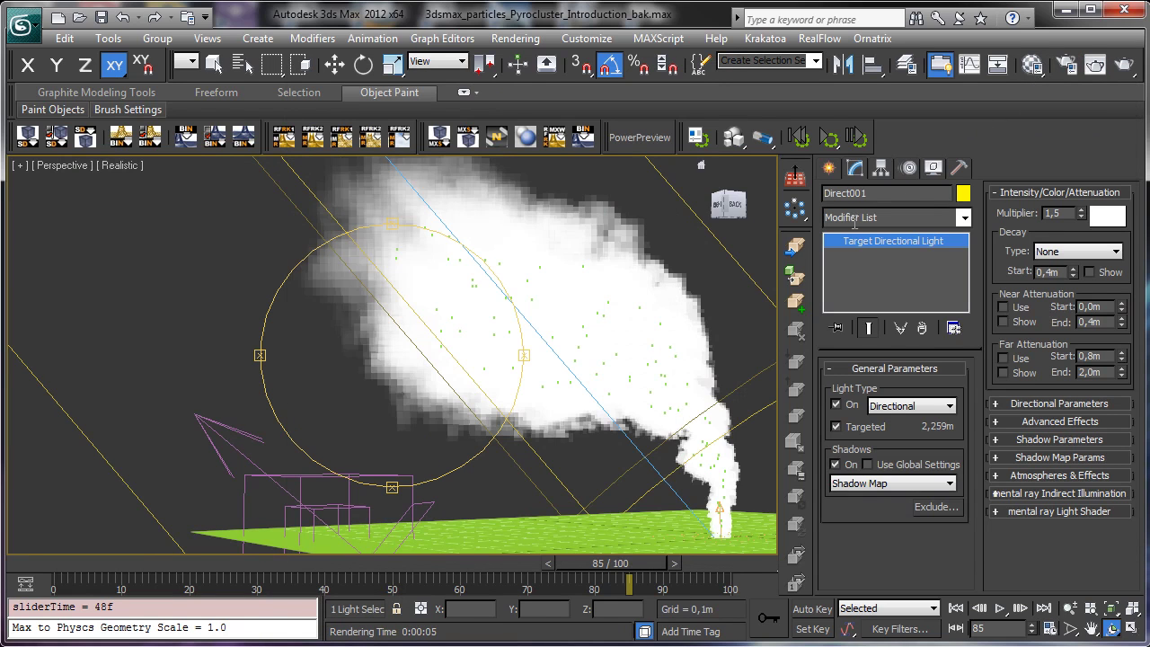
Return the Perspective view to a low front viewpoint and render the smoke column at frame 85
{"action": "left_click_drag", "start_coordinate": [453, 358], "coordinate": [164, 380]}
{"action": "left_click_drag", "start_coordinate": [442, 370], "coordinate": [231, 405]}
{"action": "left_click", "coordinate": [1125, 58]}
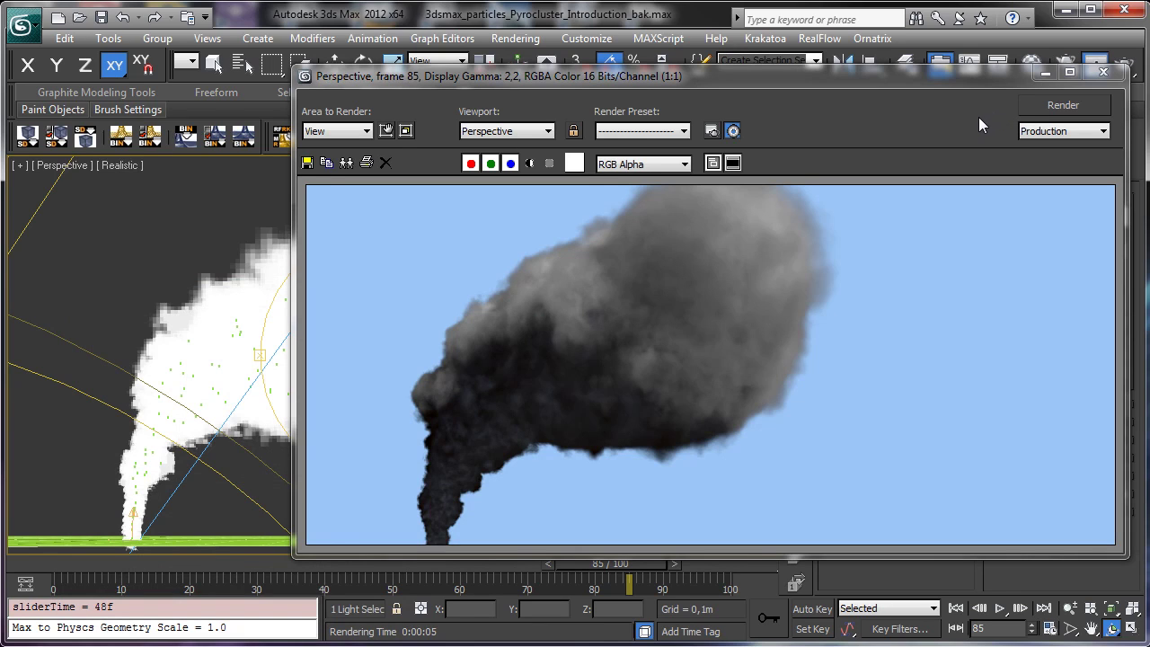
{"action": "left_click", "coordinate": [1047, 73]}
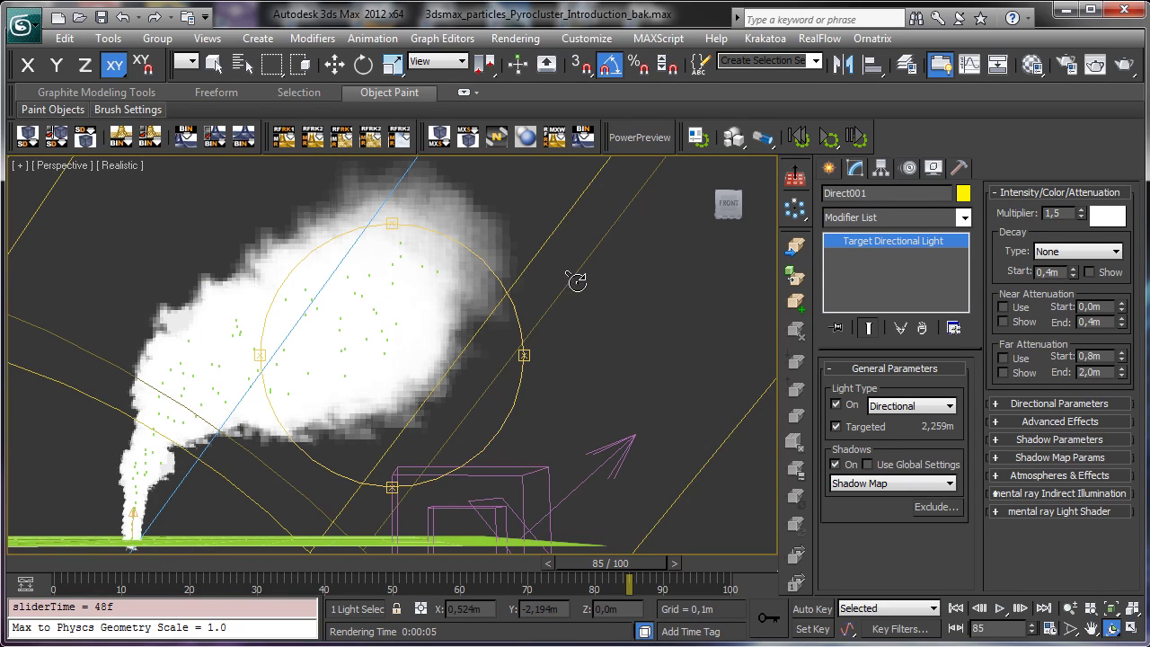
{"action": "left_click", "coordinate": [217, 68]}
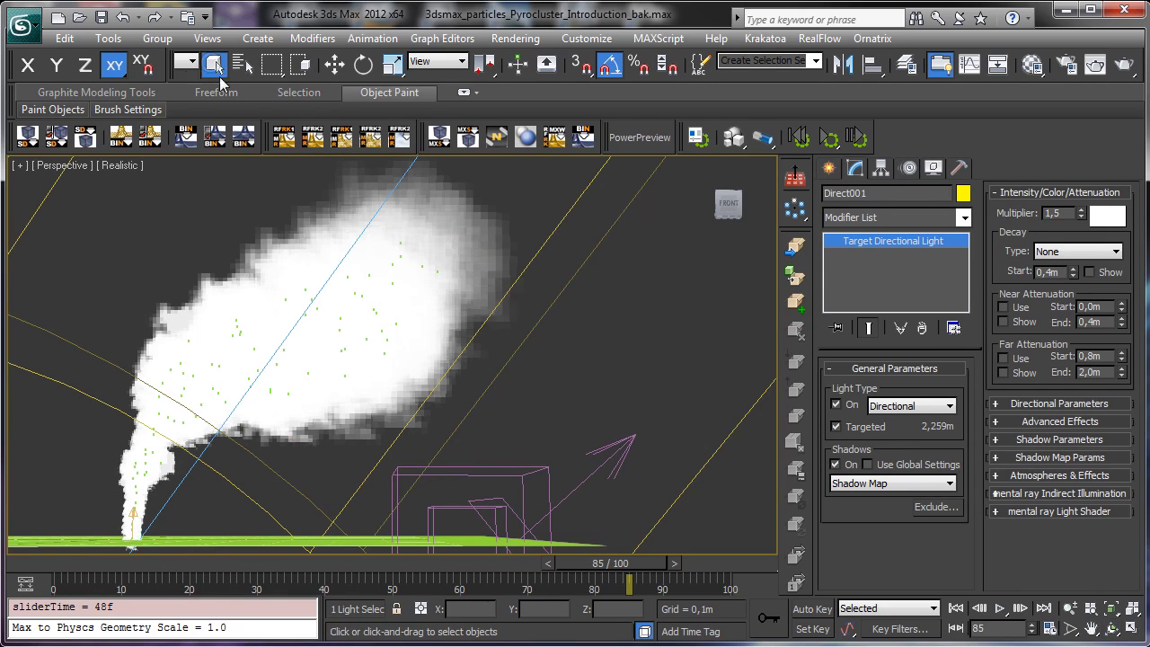